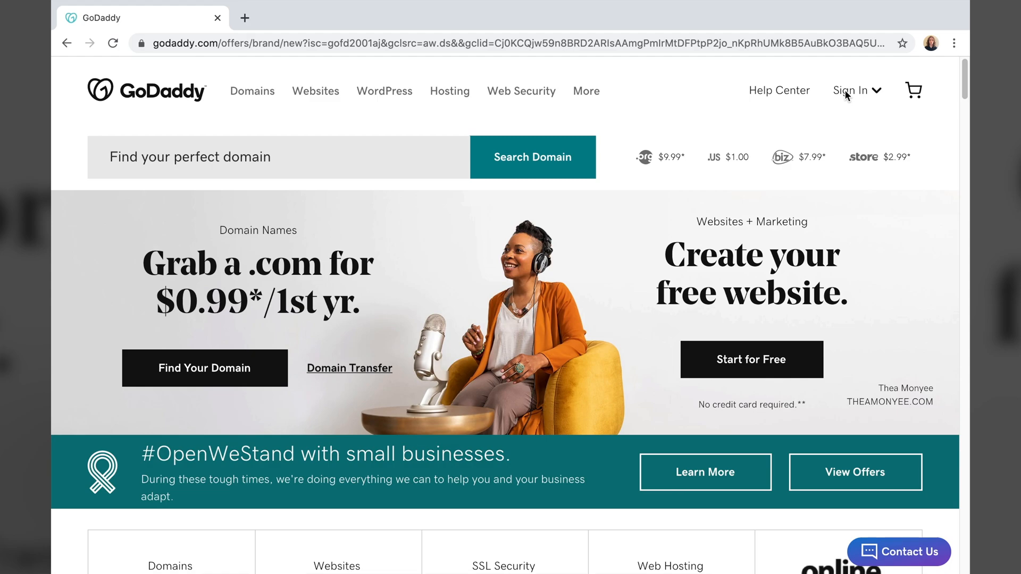
- Create a new GoDaddy account with the user's e-mail, username and password
left_click(847, 95)
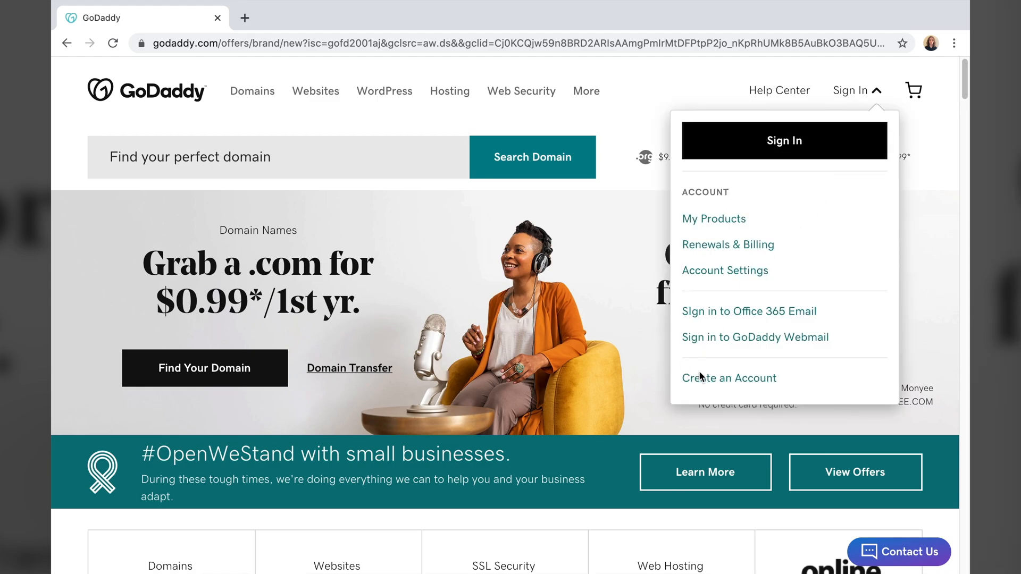
left_click(709, 380)
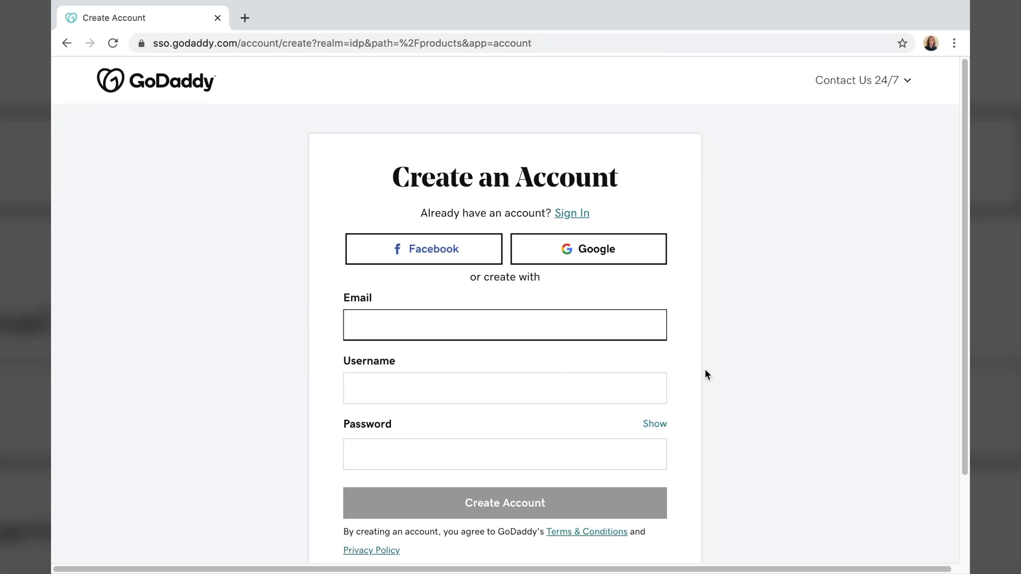
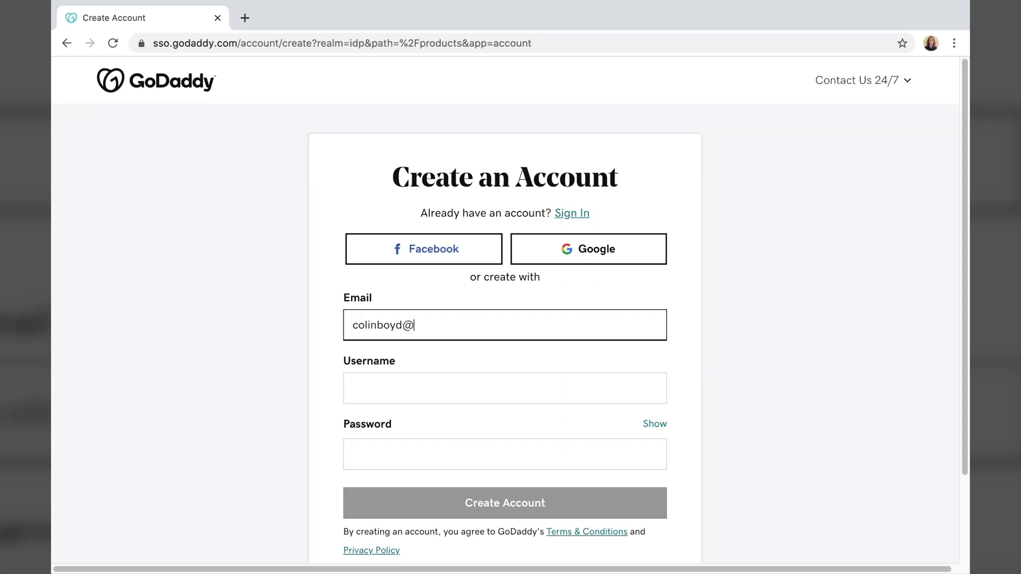
key("Tab")
key("Tab")
type("••••••••••")
scroll(286, 327, "down", 2)
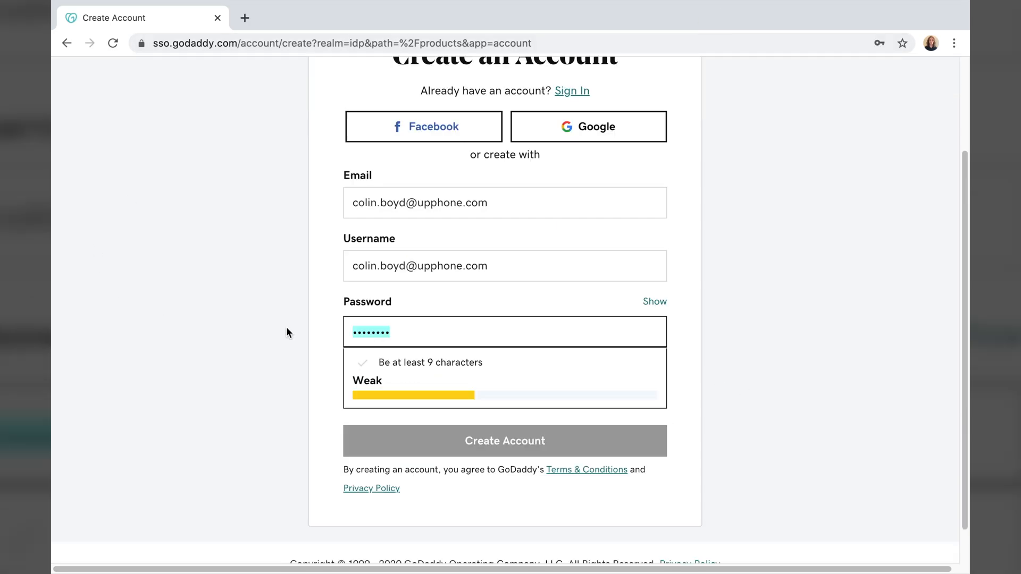
left_click(582, 404)
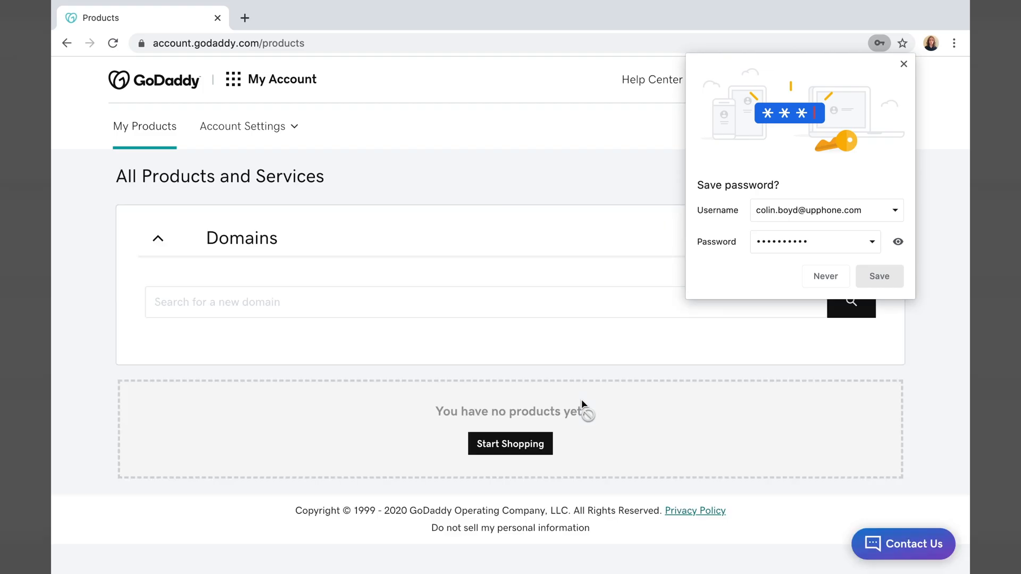
scroll(905, 301, "down", 2)
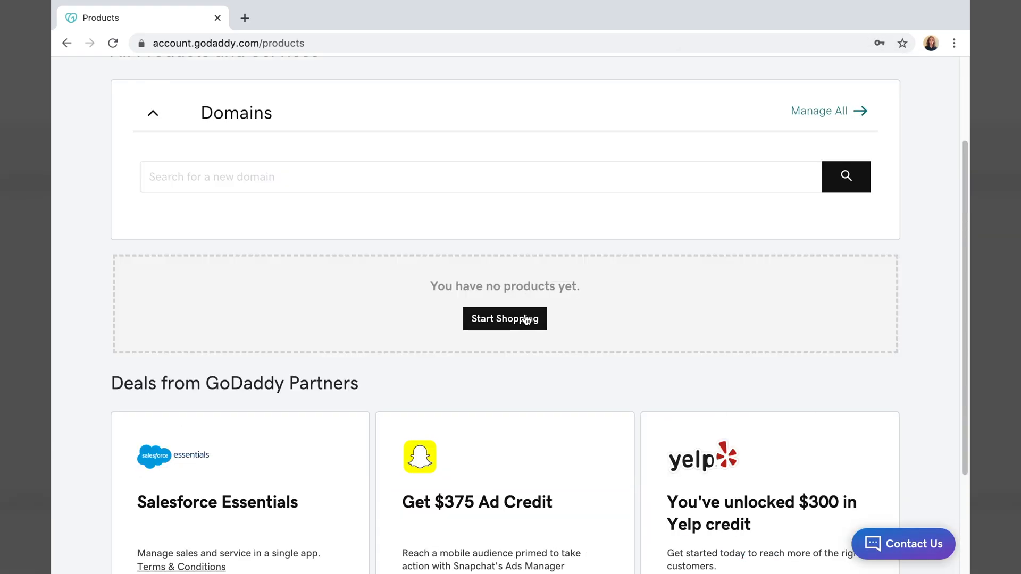
left_click(506, 317)
- Add the Ultimate plan from WordPress hosting's Plans & Pricing to the cart
left_click(378, 121)
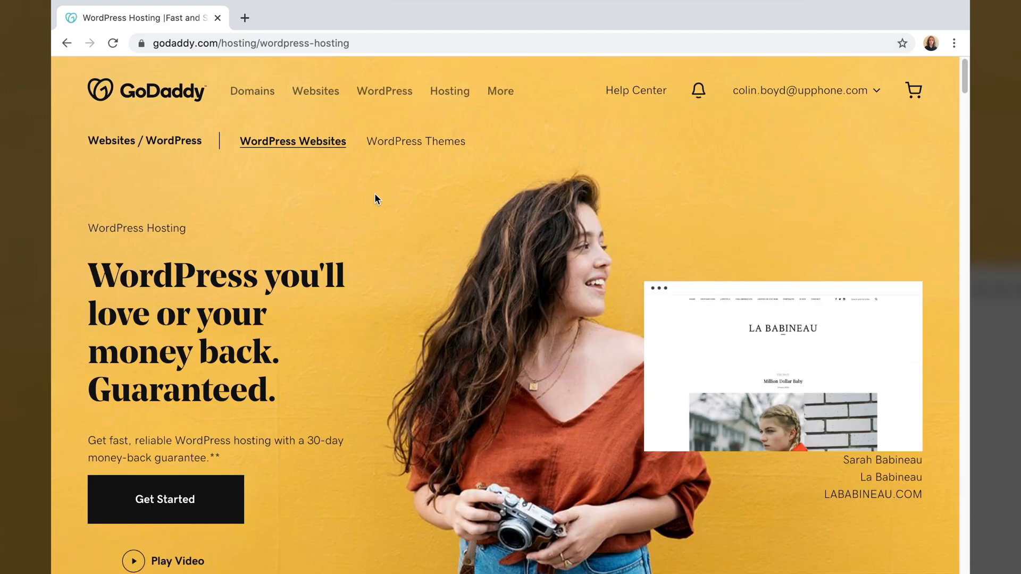
scroll(374, 195, "down", 5)
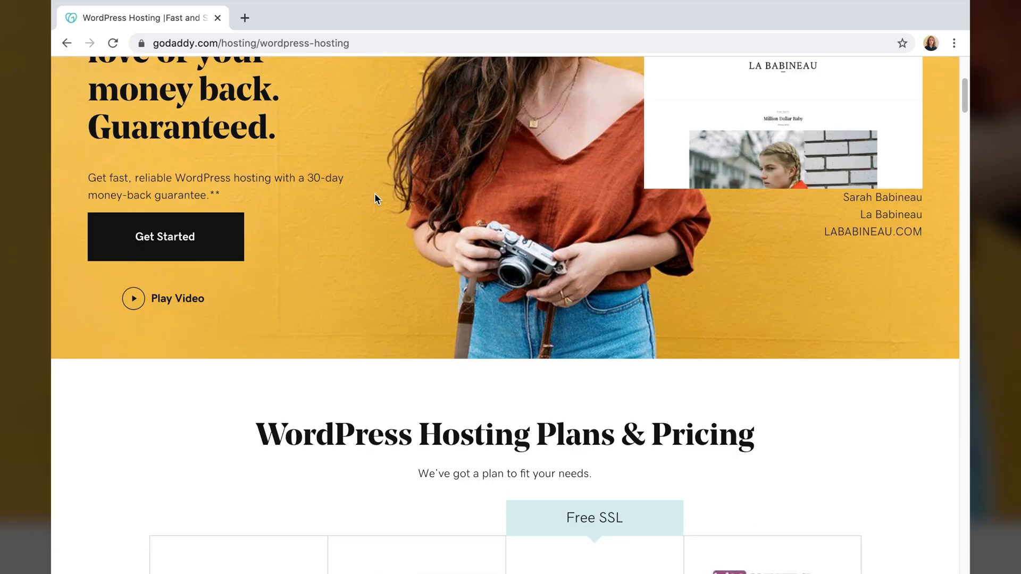
scroll(375, 195, "down", 7)
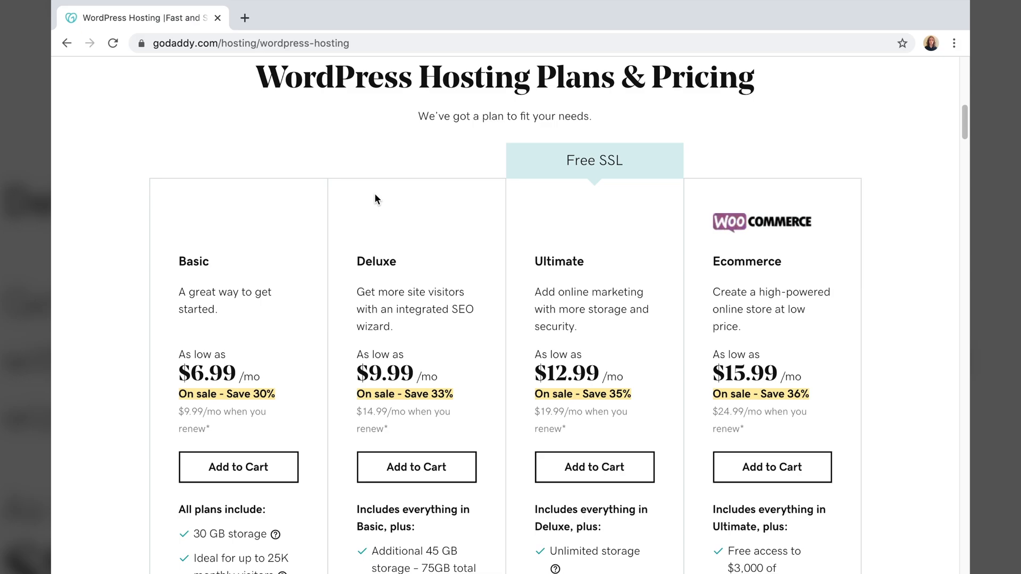
scroll(589, 282, "up", 3)
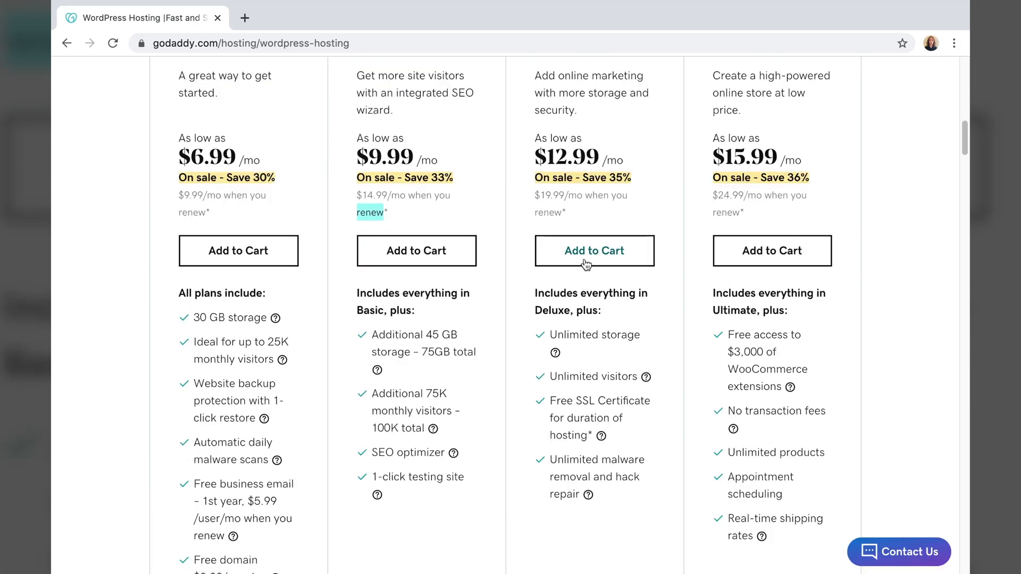
scroll(586, 263, "up", 8)
scroll(581, 318, "down", 1)
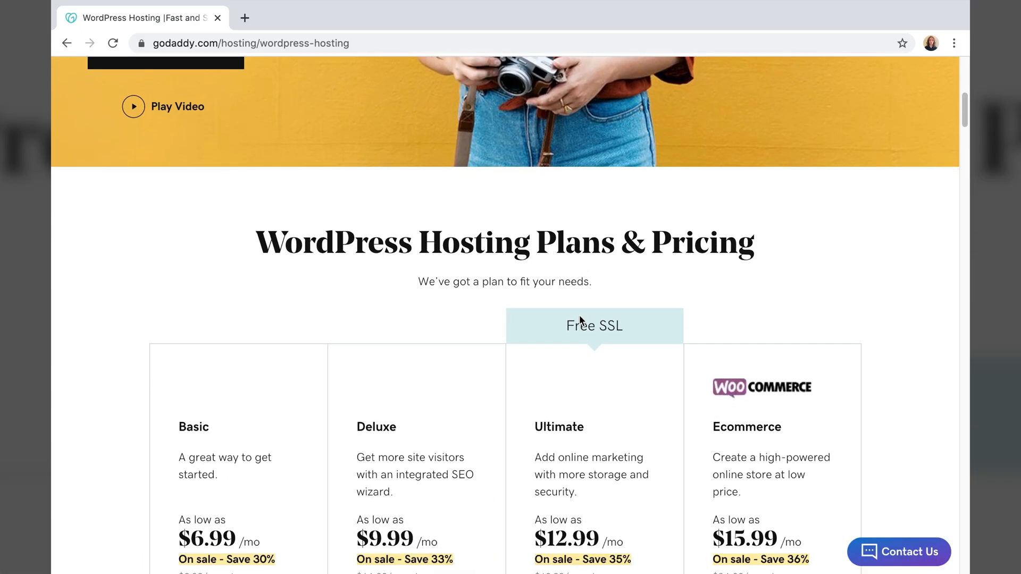
scroll(581, 326, "down", 2)
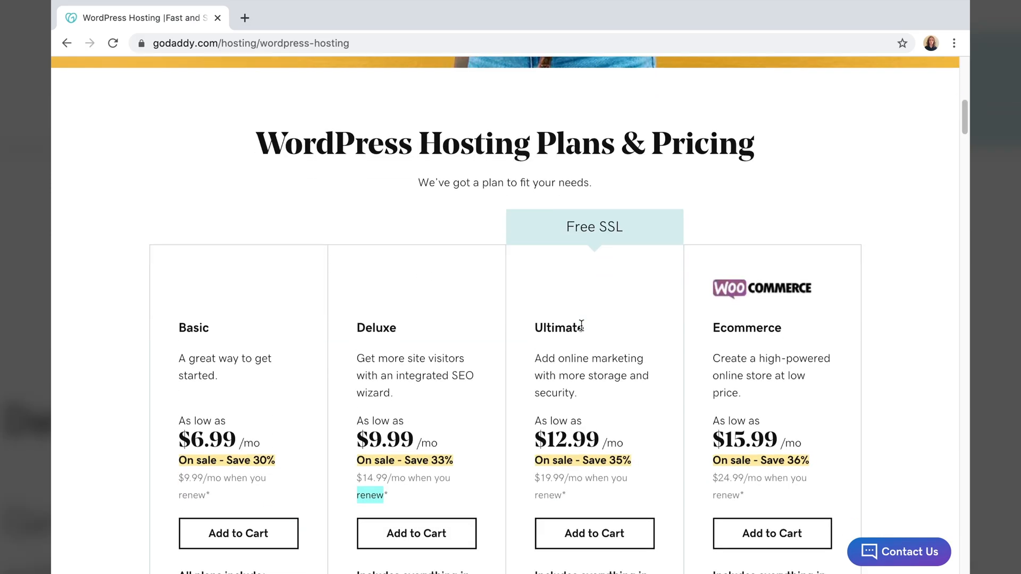
scroll(582, 319, "down", 2)
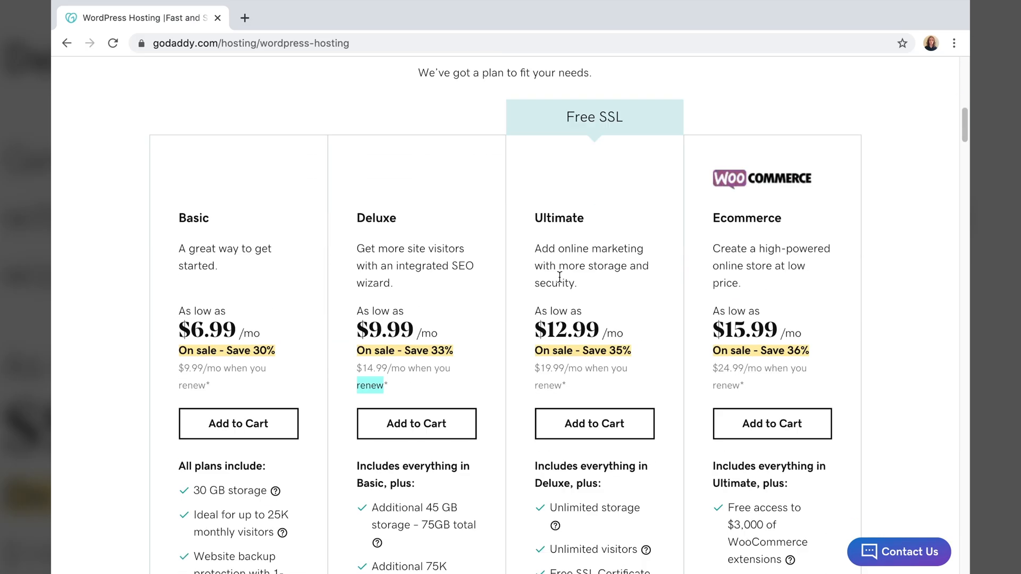
left_click(595, 426)
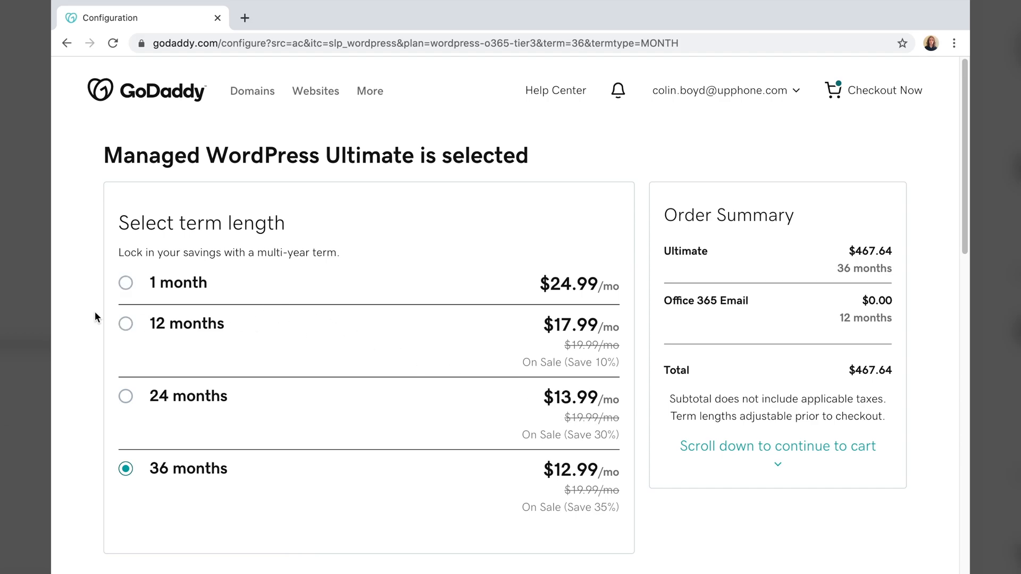
- Switch the Ultimate plan to a 12-month term for $215.88 and continue
left_click(127, 323)
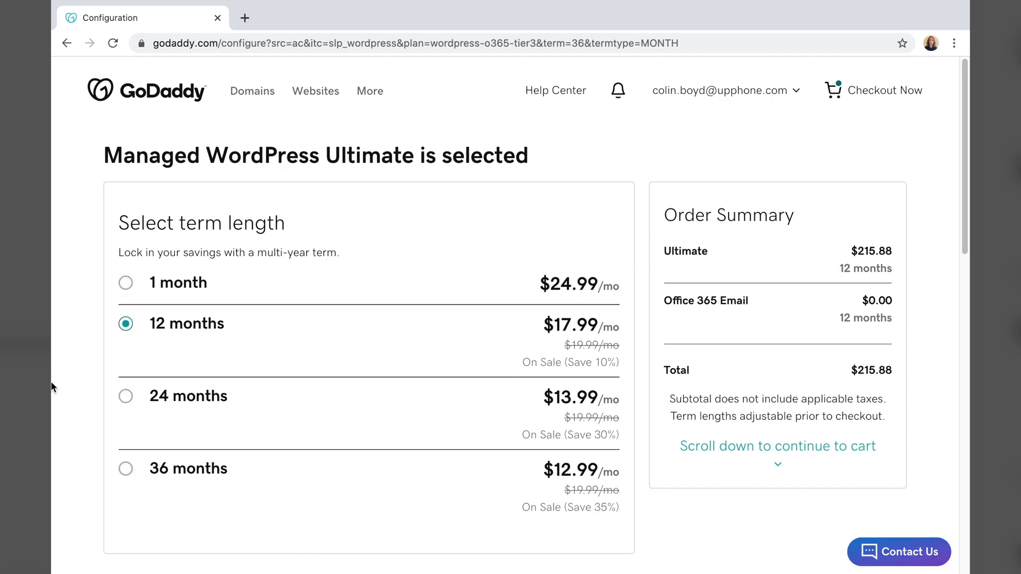
scroll(145, 371, "down", 3)
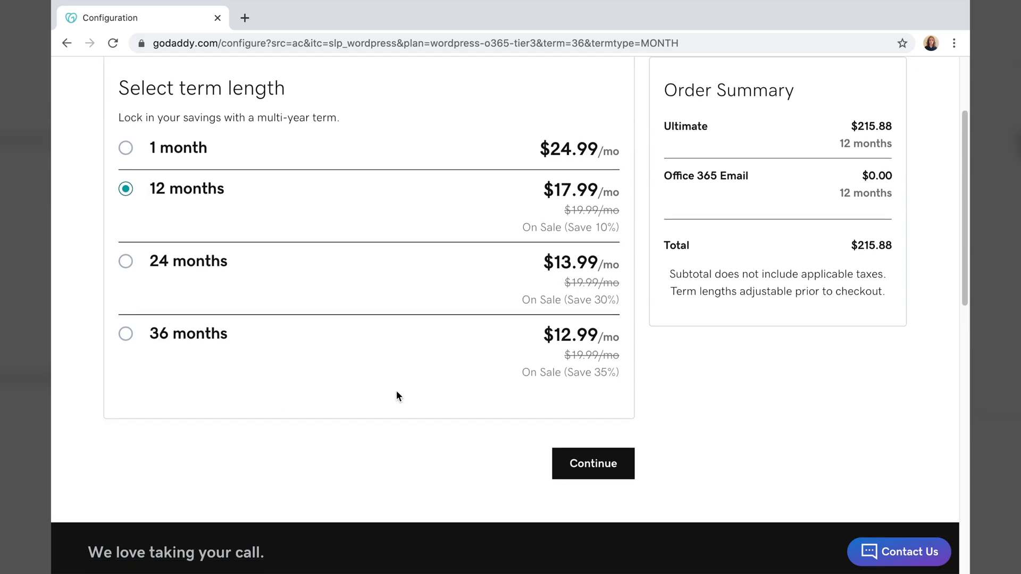
left_click(588, 465)
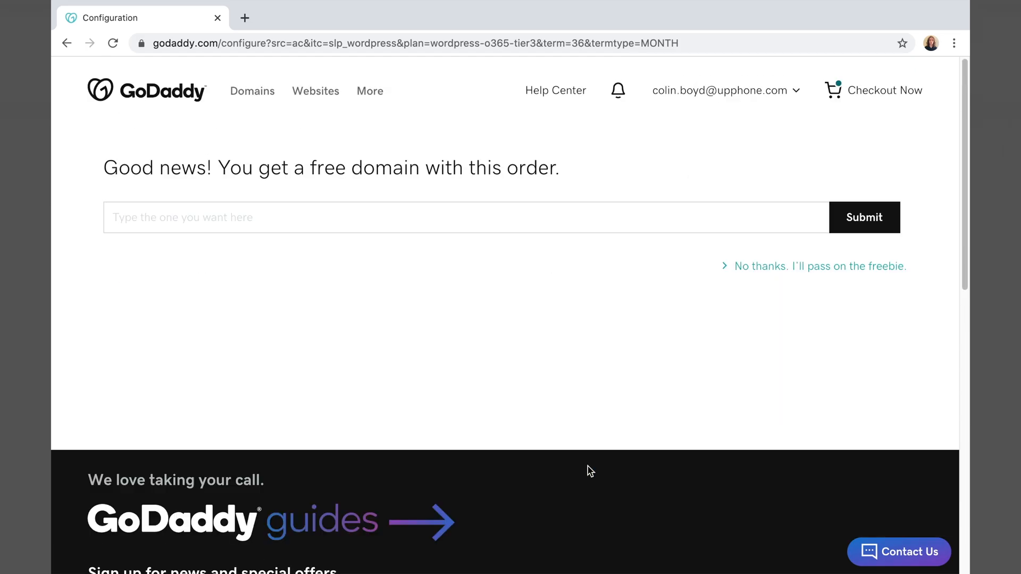
- Search for wpgdtutorial.com and claim it as the order's free $0.00 domain
left_click(310, 214)
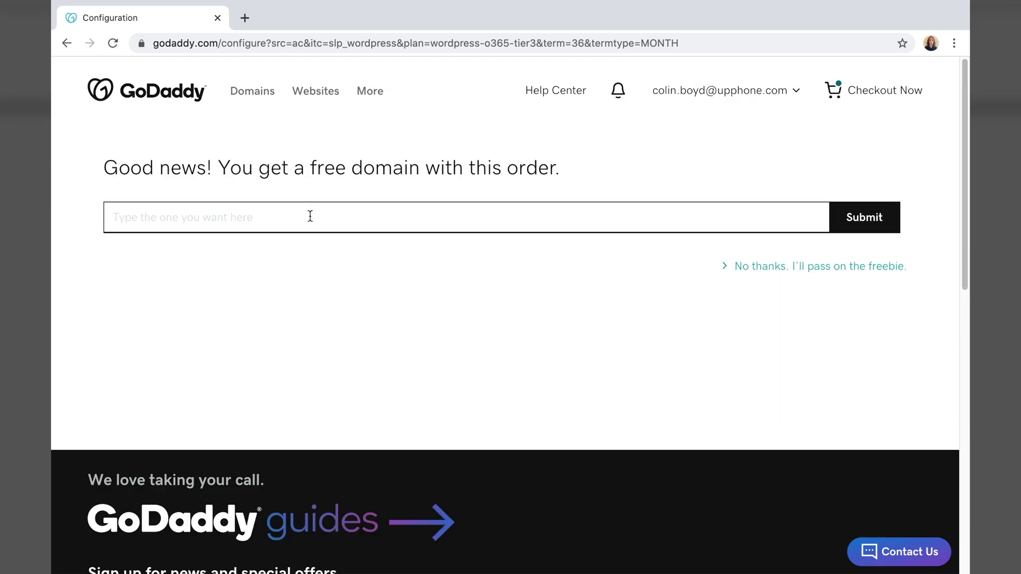
type("wpgdtutorial.com")
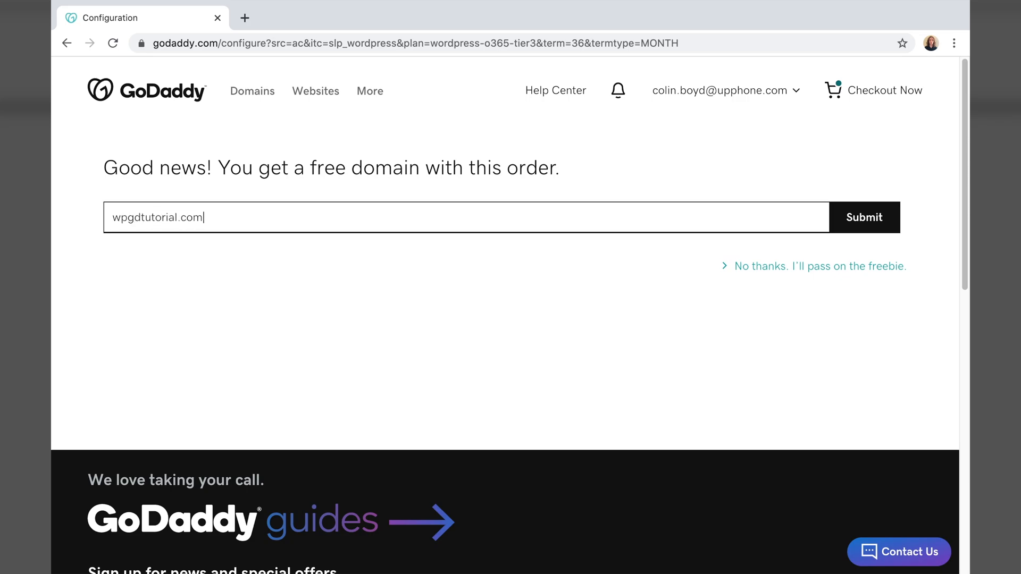
key("Return")
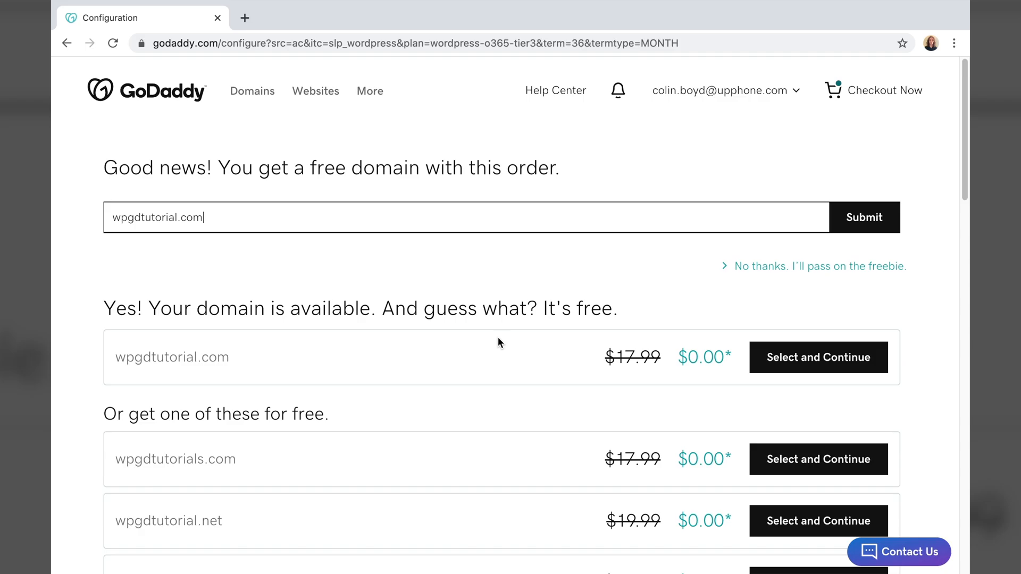
left_click(791, 363)
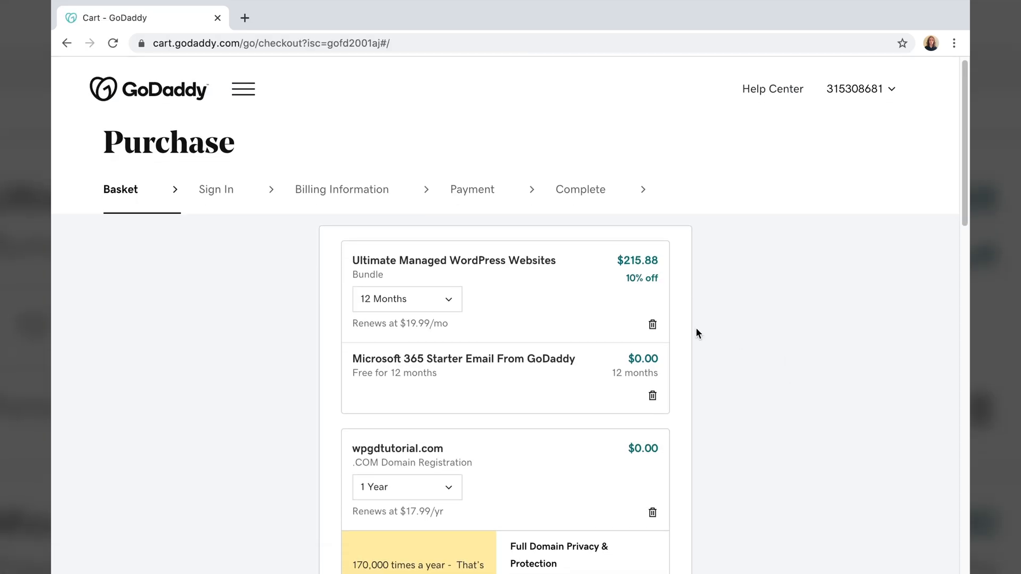
- Review the basket's Ultimate bundle, free email and domain ($215.88 subtotal), then check out
scroll(695, 333, "down", 3)
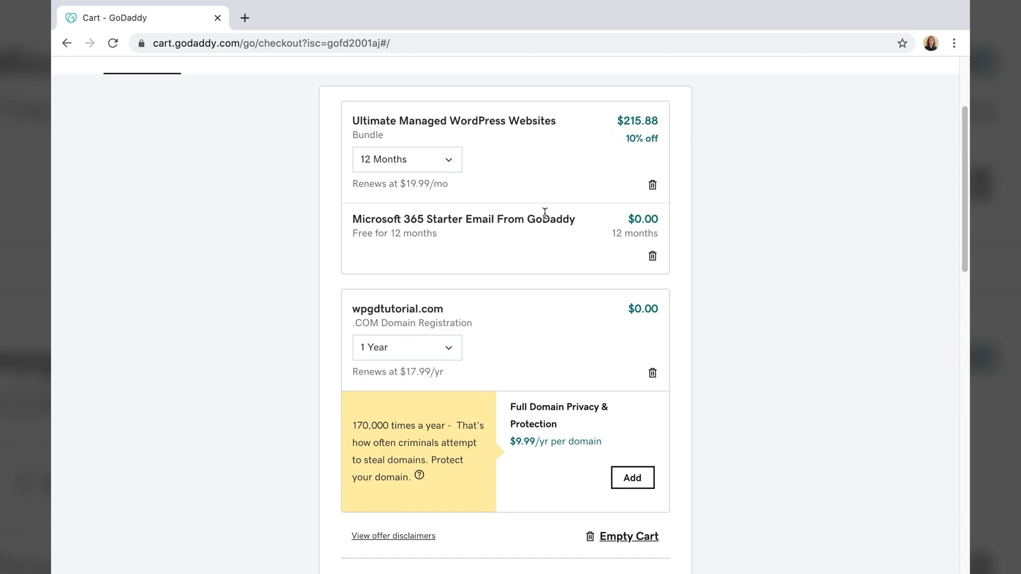
scroll(547, 223, "down", 2)
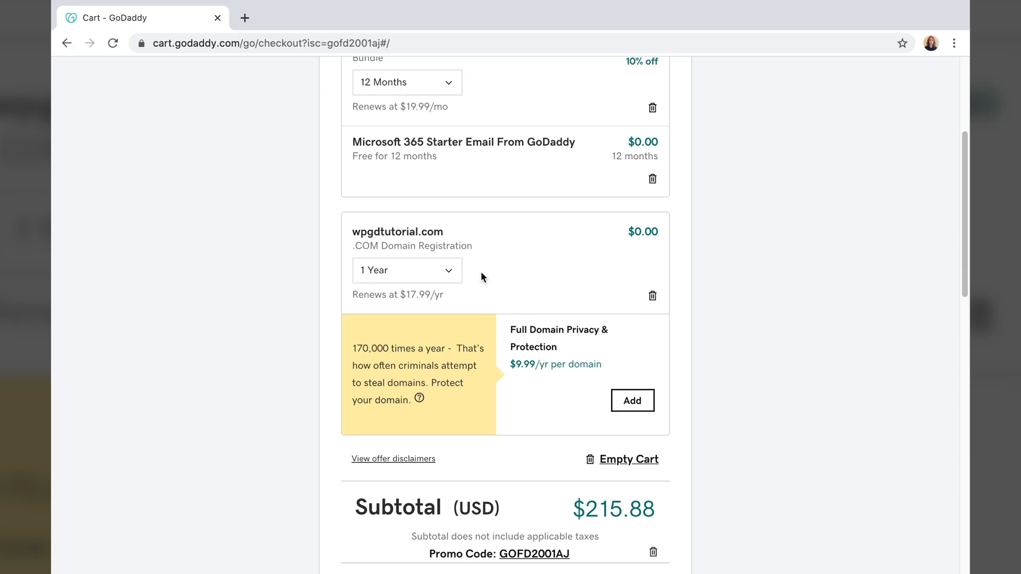
scroll(481, 275, "down", 2)
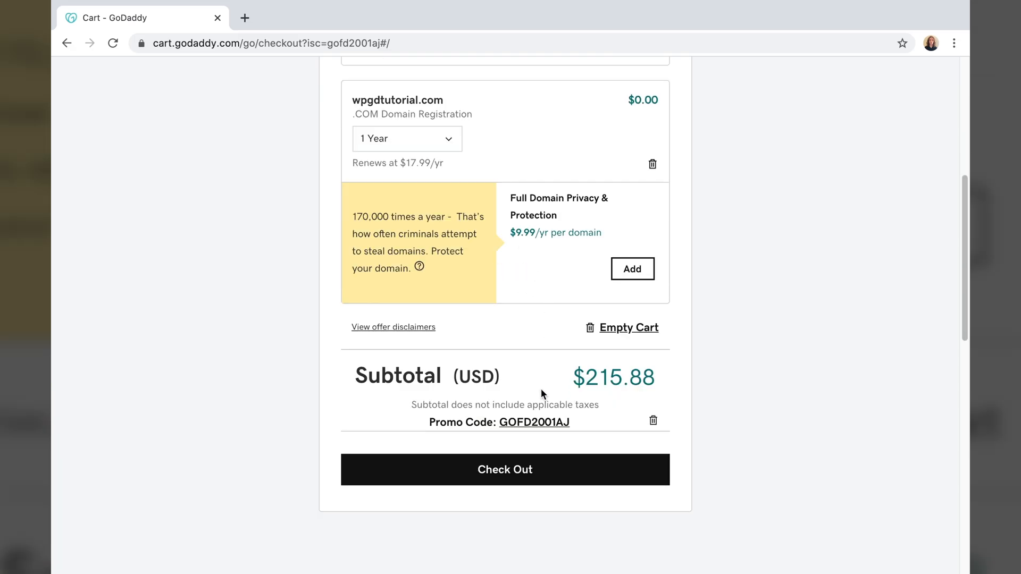
left_click(525, 475)
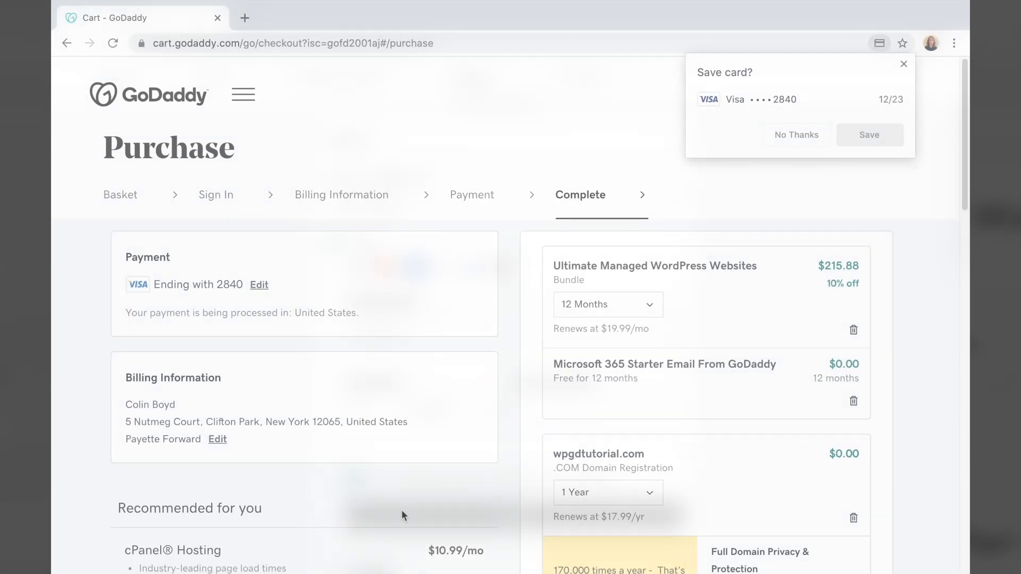
- Review the order summary and complete the $216.06 purchase
scroll(425, 425, "down", 7)
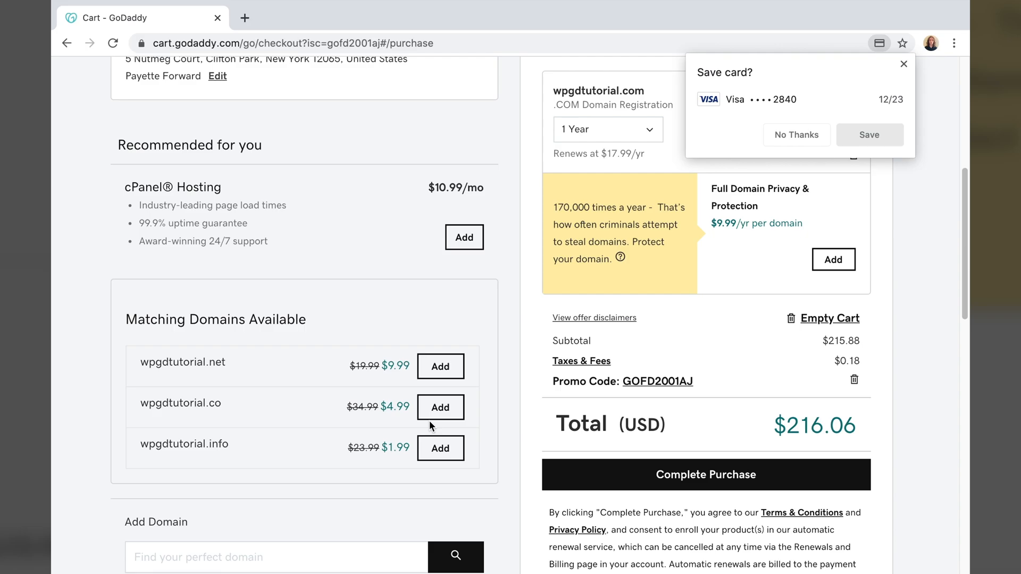
scroll(429, 420, "up", 3)
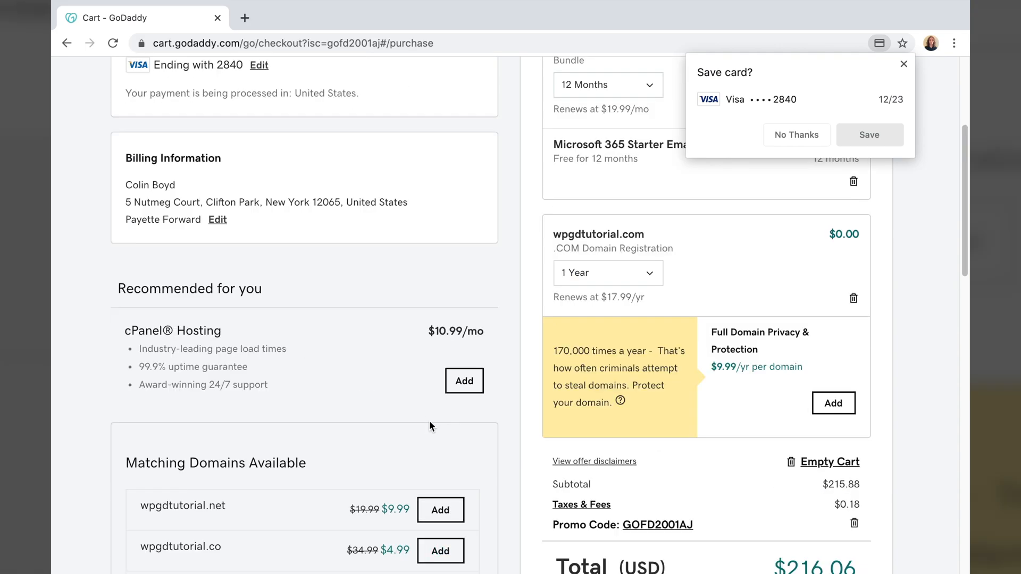
scroll(429, 422, "down", 3)
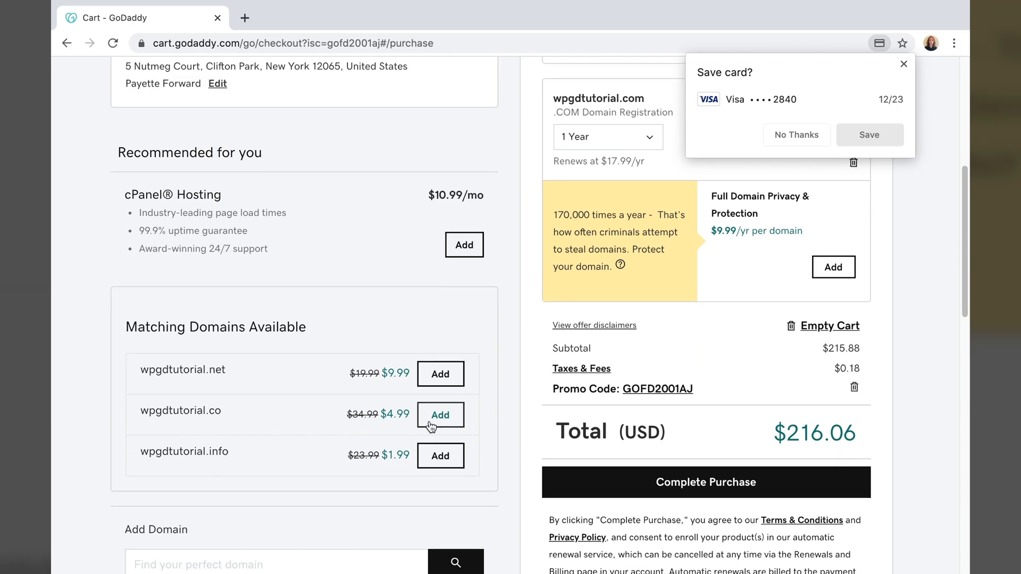
left_click(559, 472)
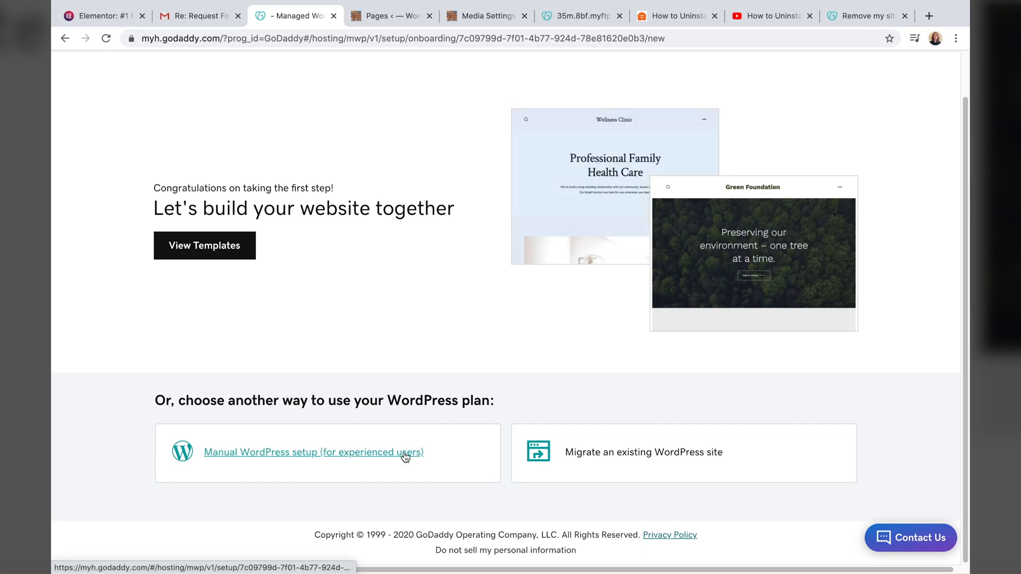
- Choose manual setup and create the WordPress login with a username and password
left_click(405, 453)
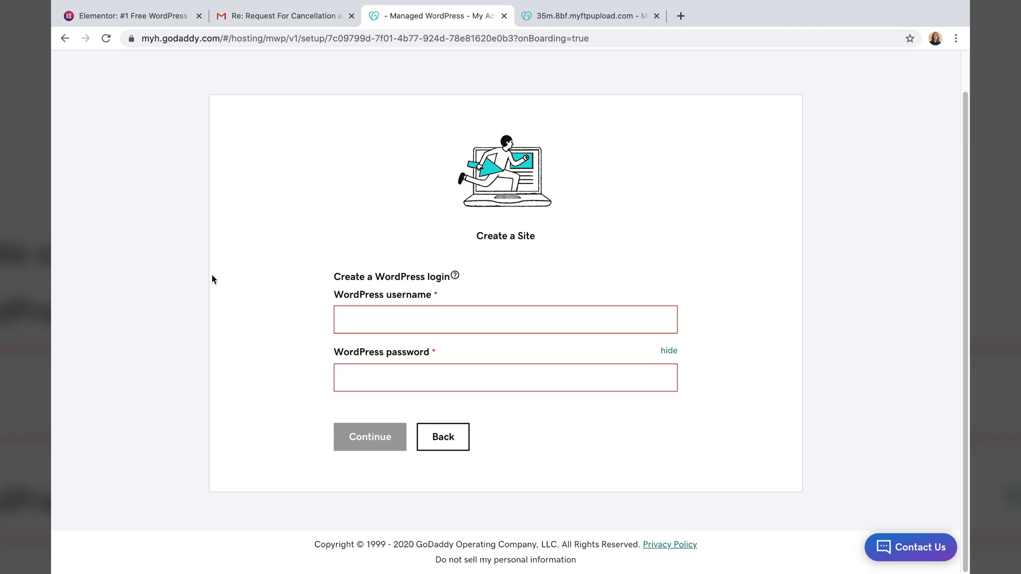
left_click(387, 324)
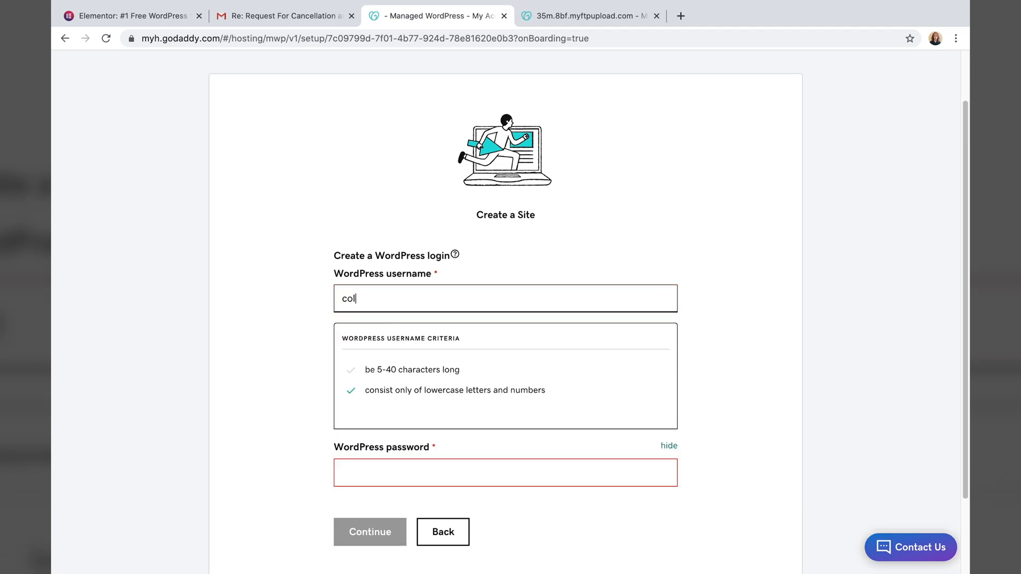
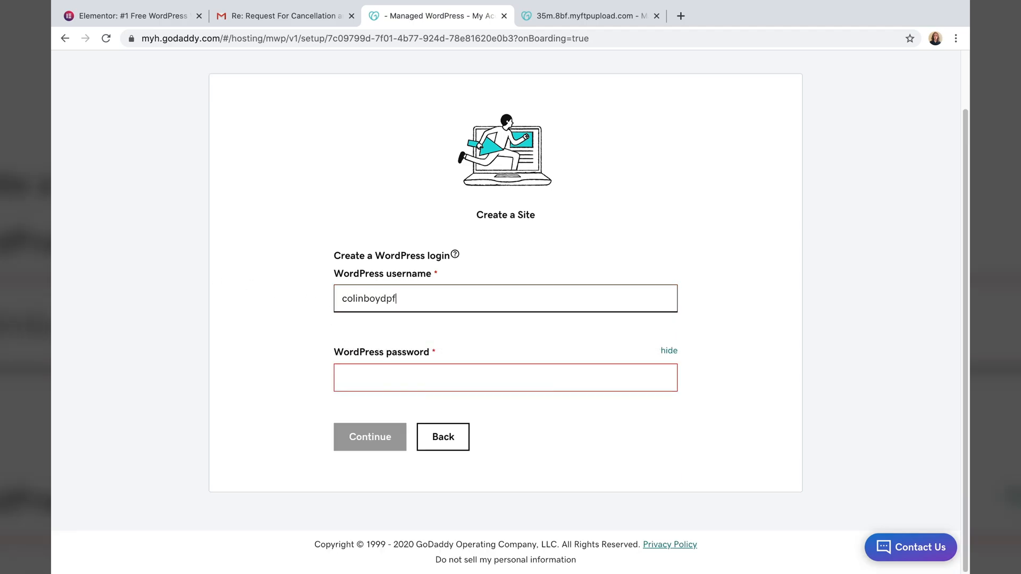
left_click(393, 383)
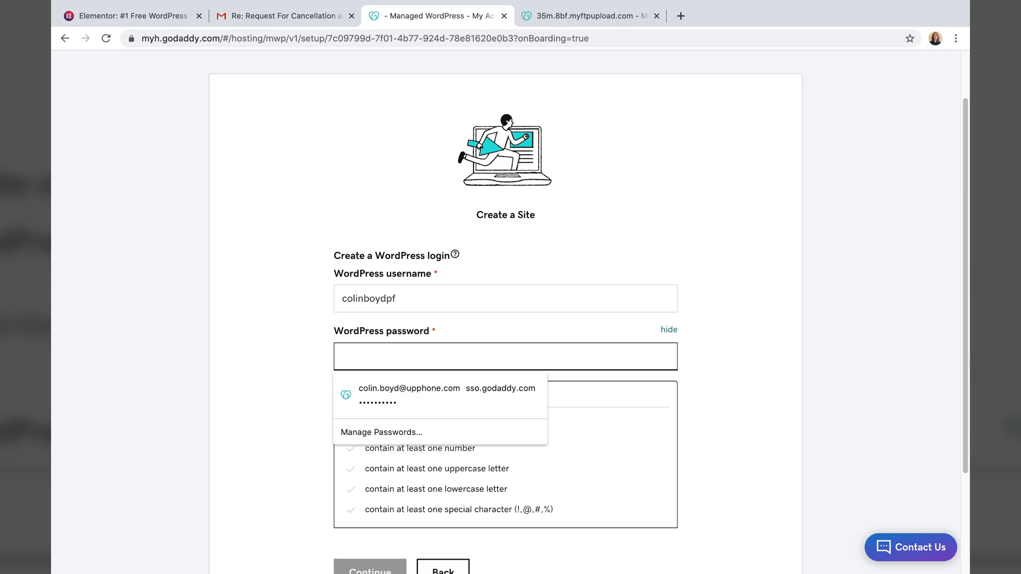
type("•••••••••")
left_click(378, 432)
left_click(890, 244)
- Keep North America as the data-center location and let the site finish building
scroll(866, 287, "down", 3)
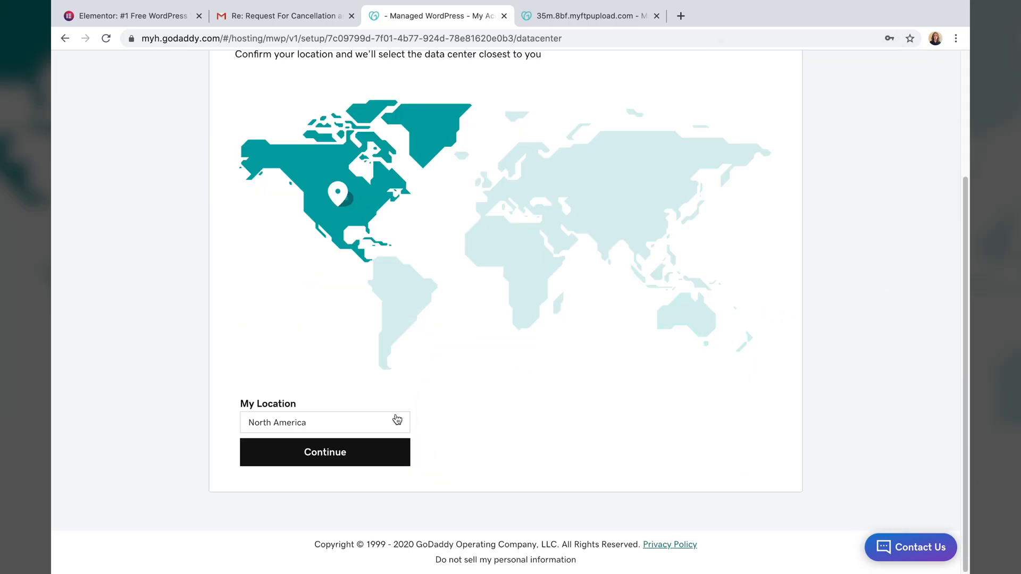
scroll(397, 420, "up", 3)
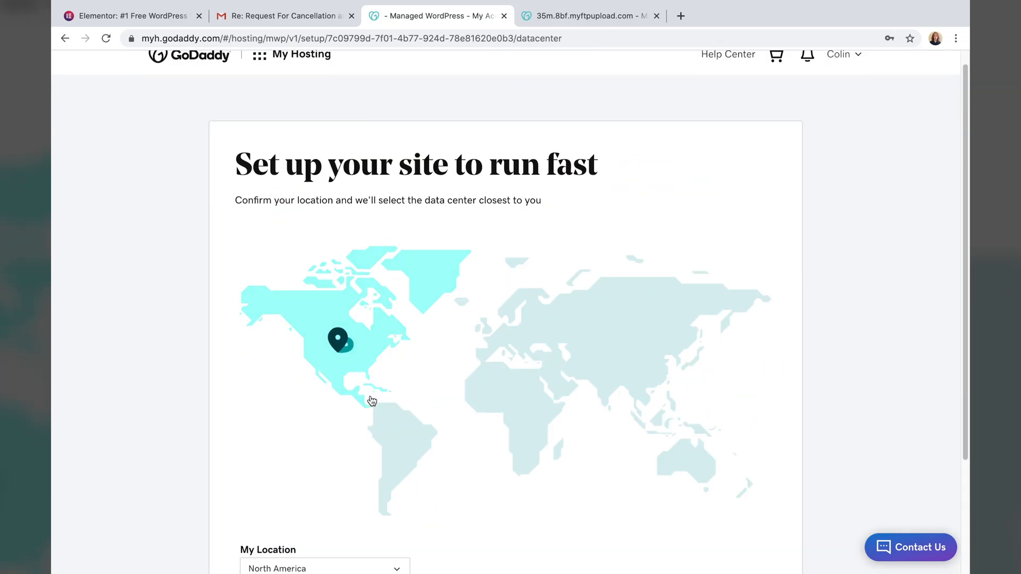
scroll(371, 401, "down", 3)
left_click(347, 457)
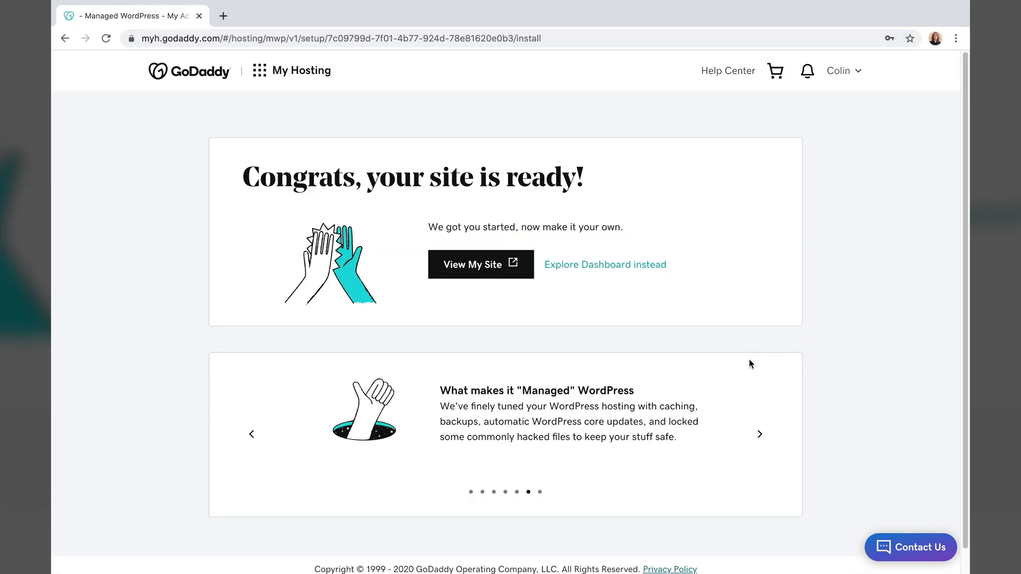
- Open the new AWordPressSite in its own tab with View My Site
left_click(499, 264)
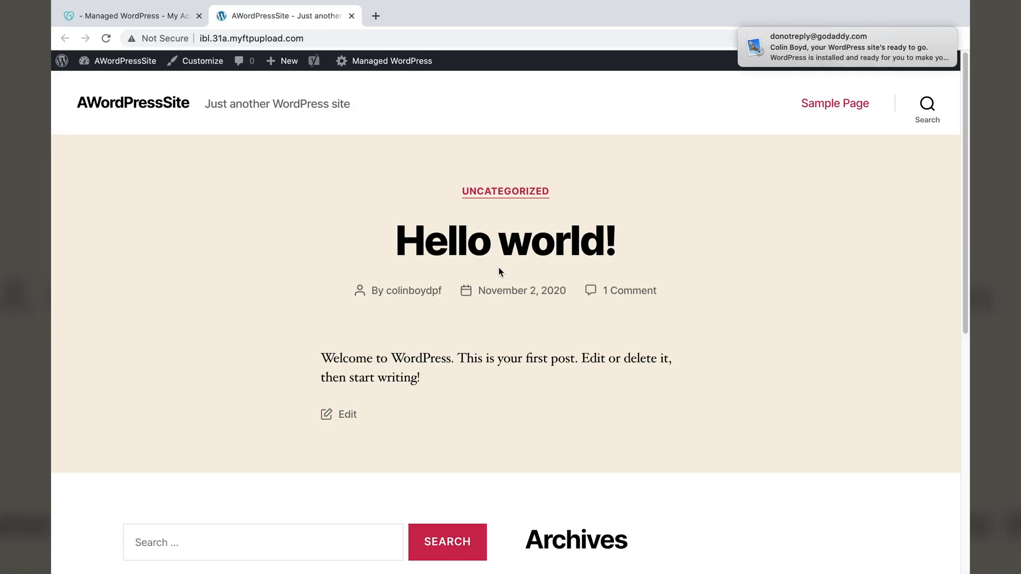
- Look over the new site's home page, then return to the GoDaddy site-ready tab
scroll(498, 267, "down", 8)
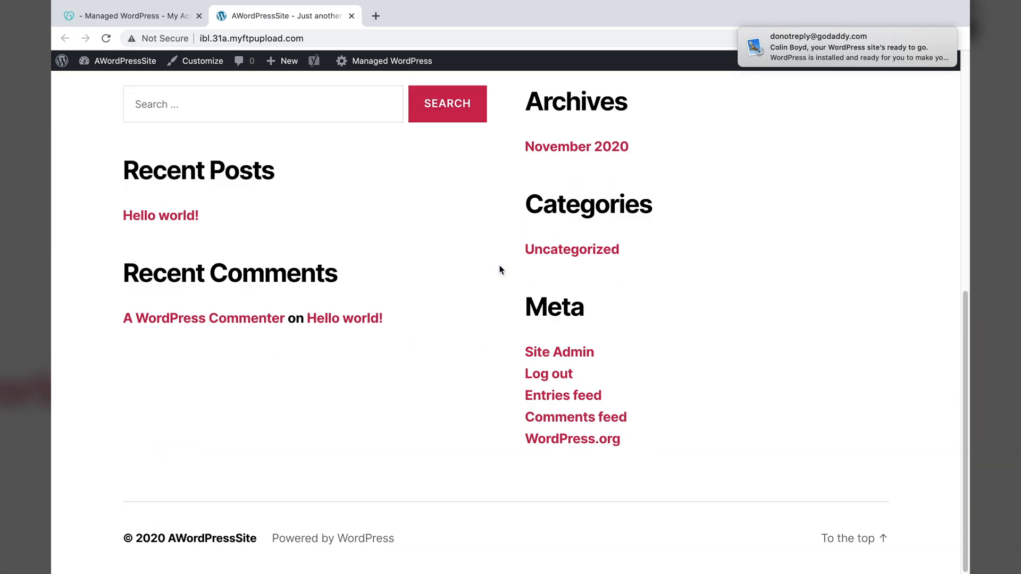
scroll(499, 269, "up", 8)
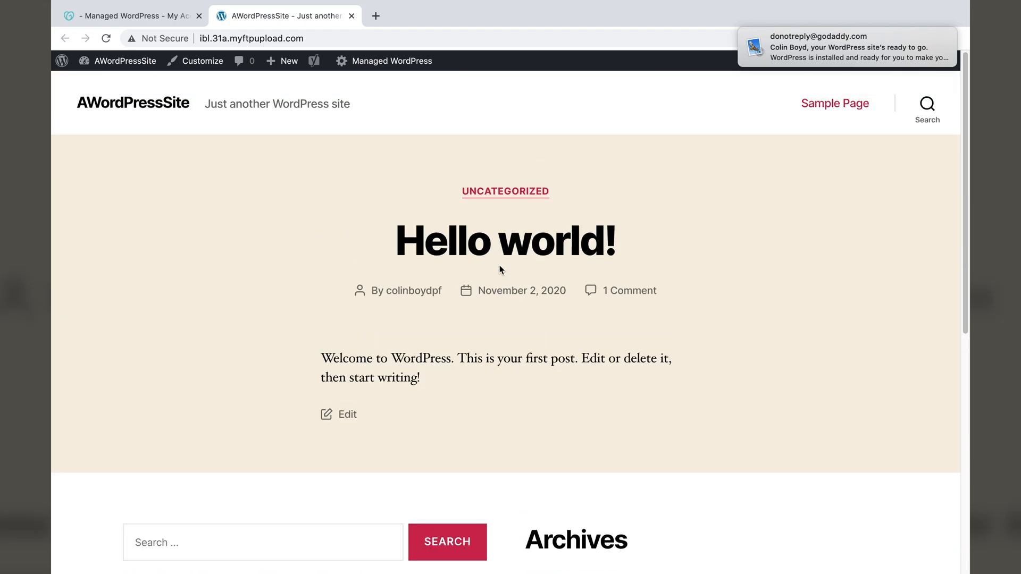
left_click(126, 104)
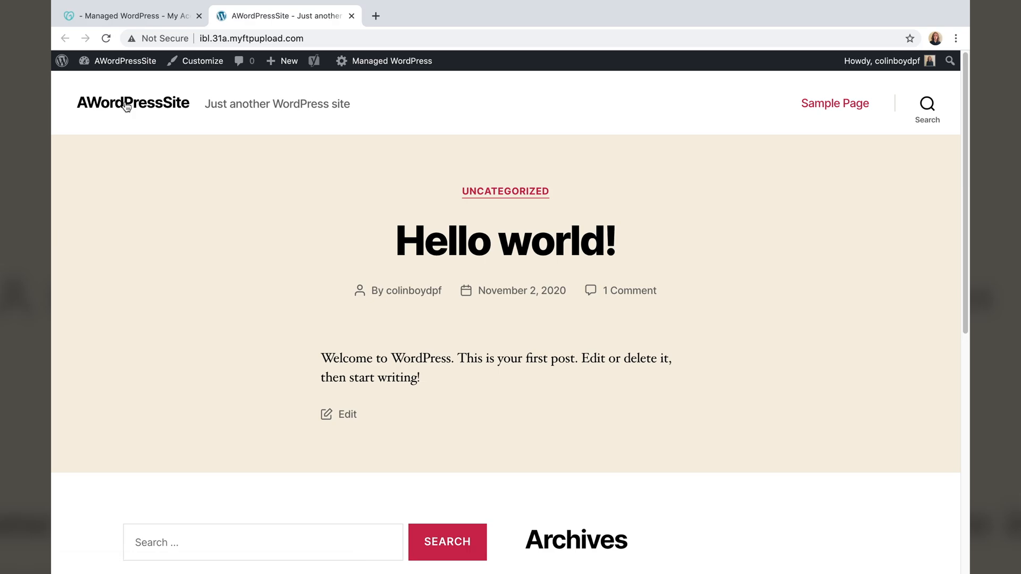
left_click(128, 16)
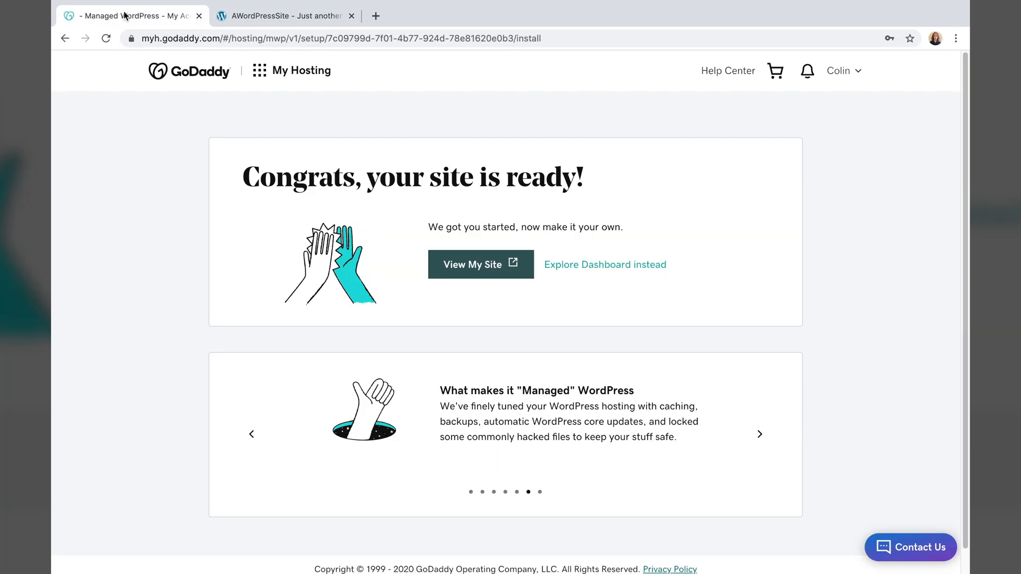
- Open the Managed WordPress site's management page in GoDaddy through My Products
left_click(839, 71)
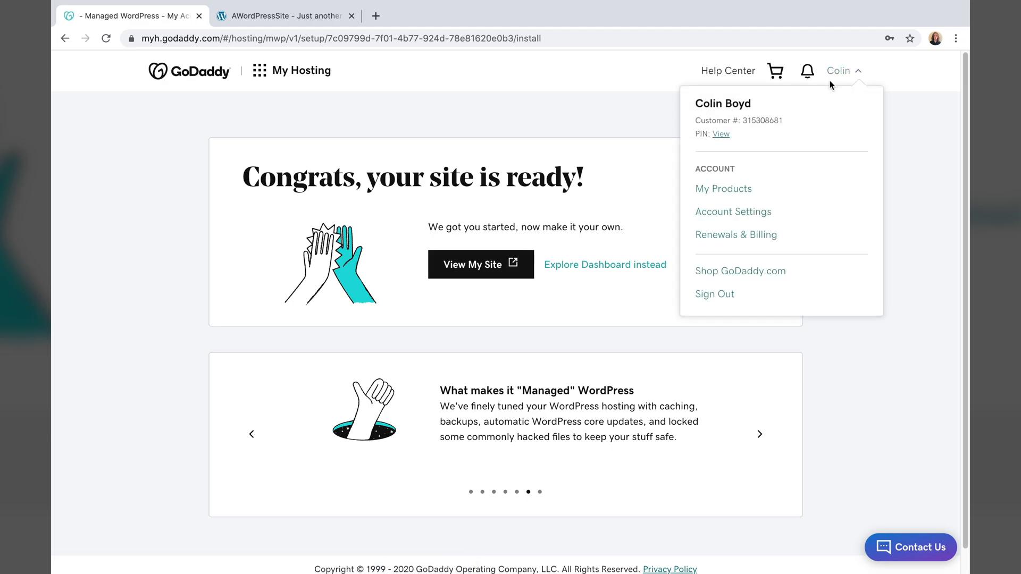
left_click(742, 194)
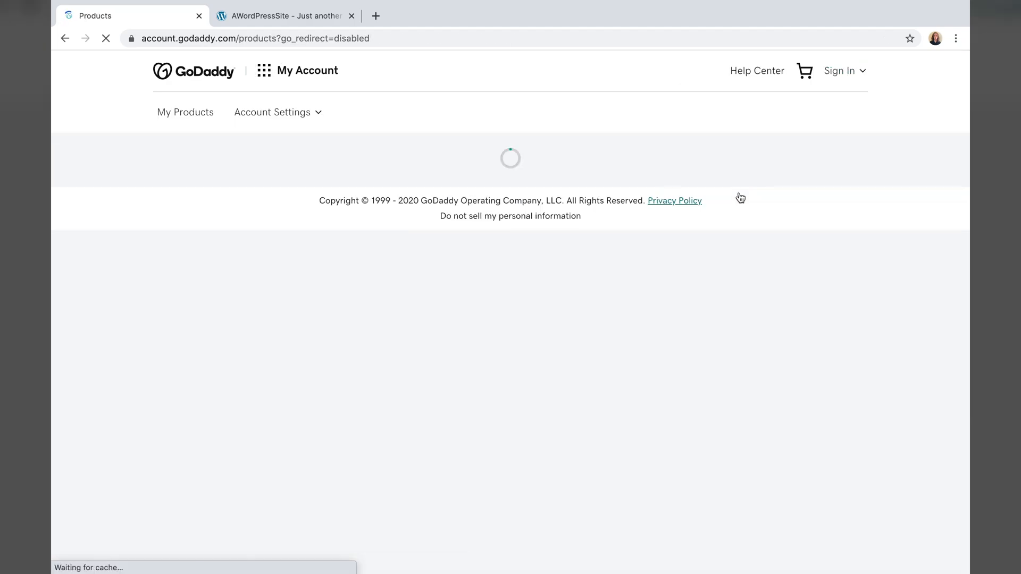
scroll(713, 308, "down", 4)
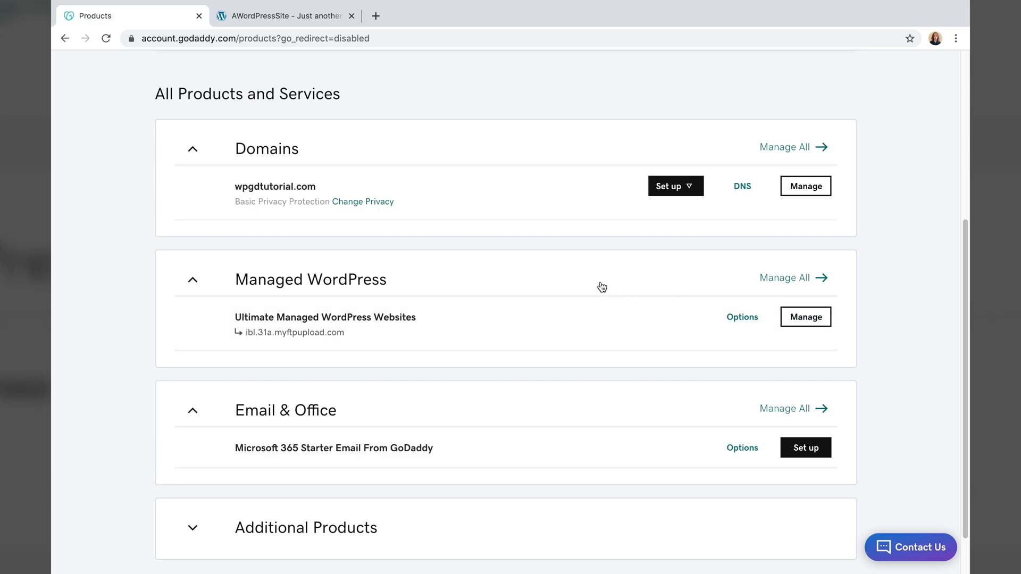
left_click(812, 324)
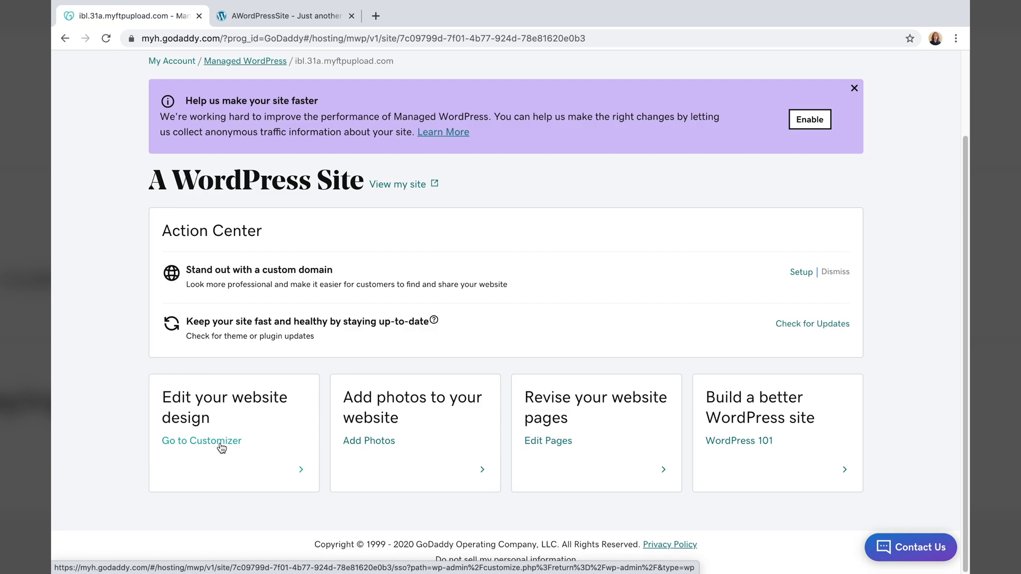
- Open the site customizer, then leave it without saving to reach the WordPress Dashboard
left_click(221, 446)
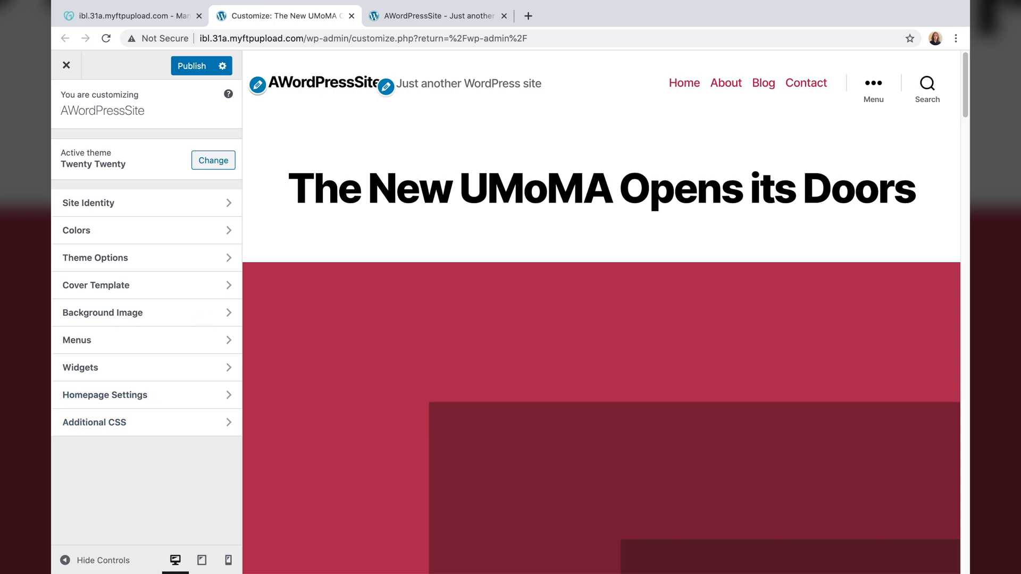
left_click(65, 71)
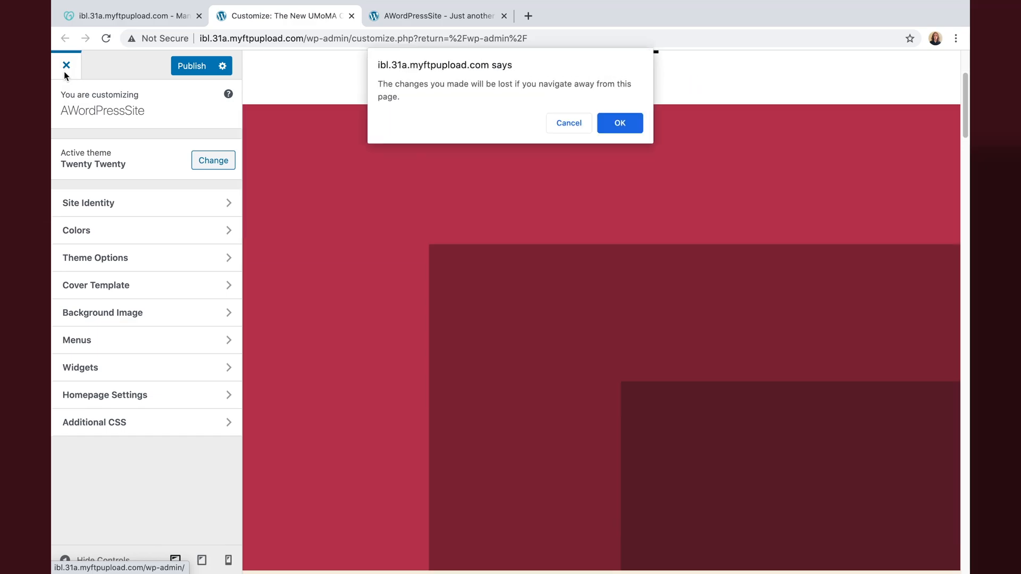
left_click(620, 123)
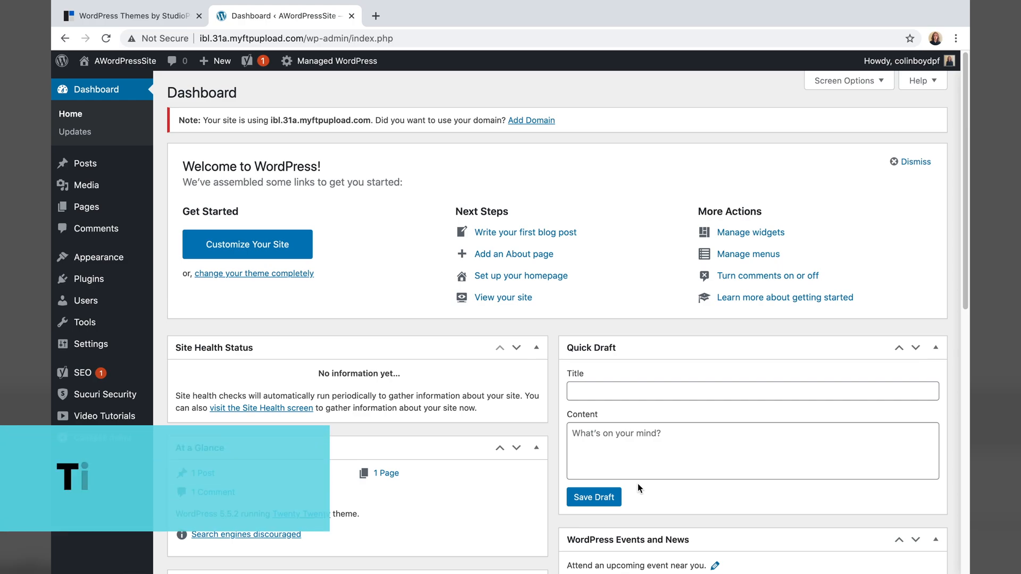
- On the StudioPress site, open the Genesis Themes listing
left_click(122, 18)
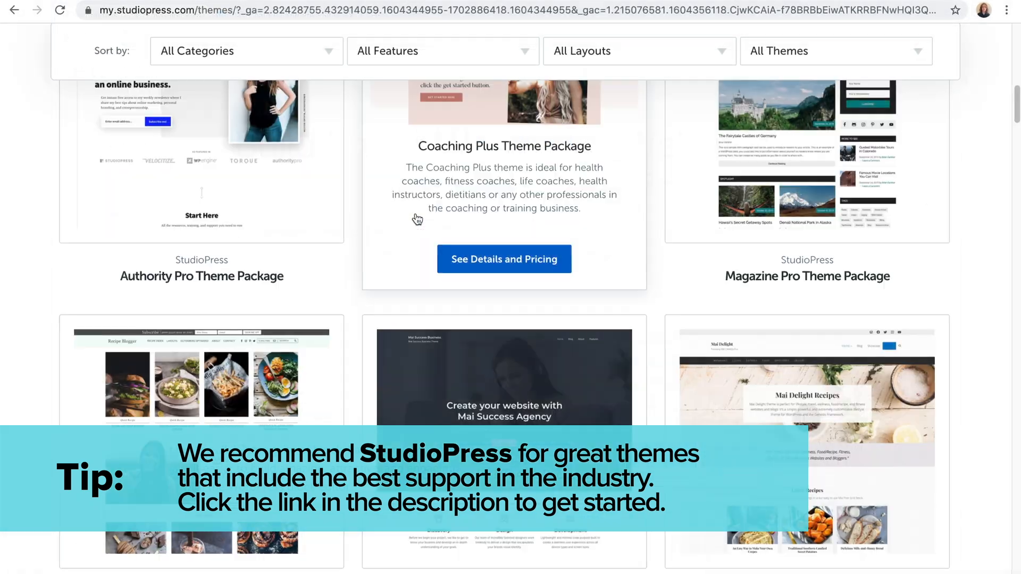
scroll(410, 217, "down", 4)
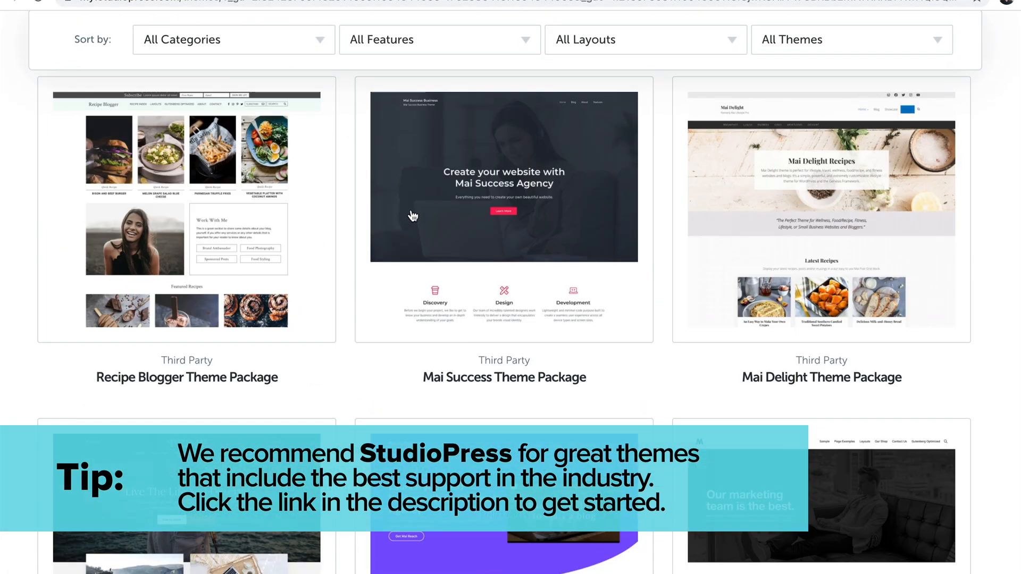
scroll(410, 216, "down", 2)
scroll(409, 214, "down", 2)
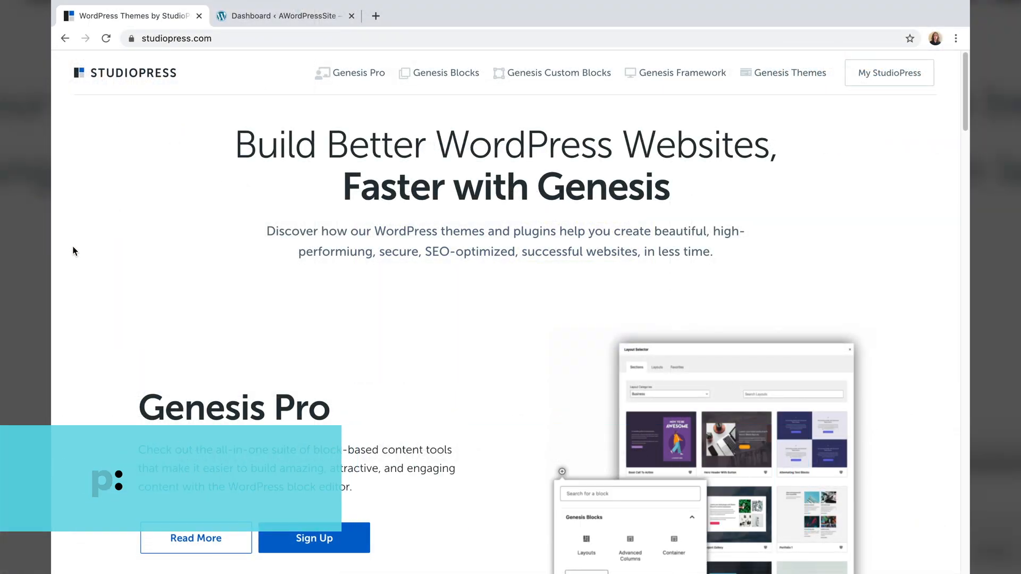
scroll(74, 263, "down", 10)
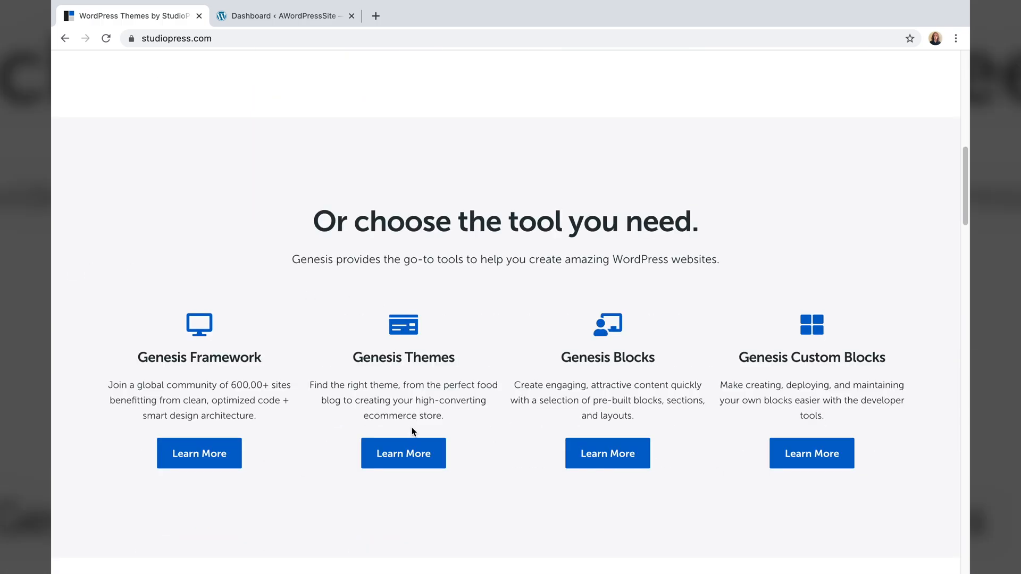
left_click(409, 454)
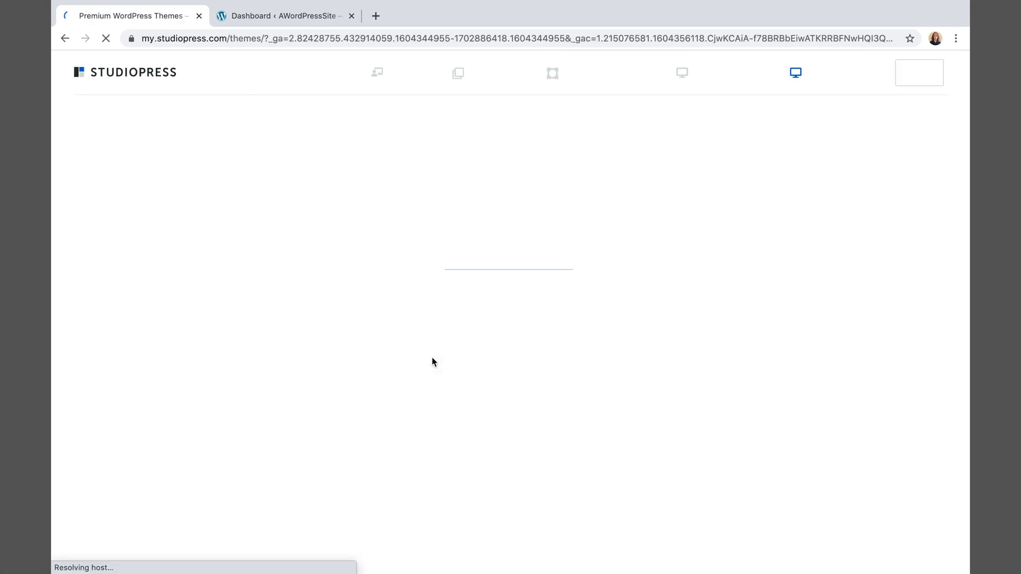
- Open the Essence Pro Theme Package details page priced at $129.95
scroll(426, 218, "down", 4)
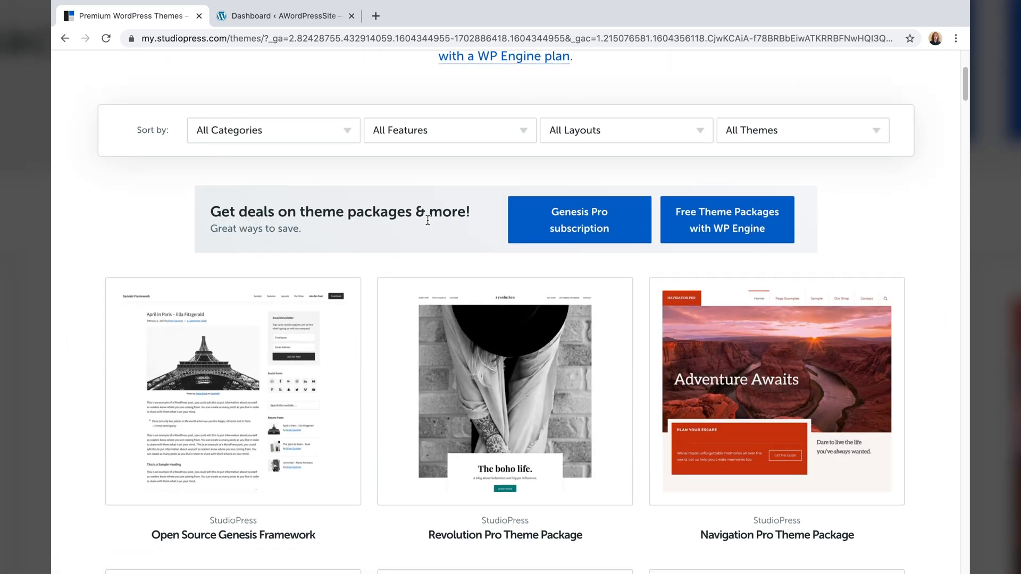
scroll(427, 220, "down", 10)
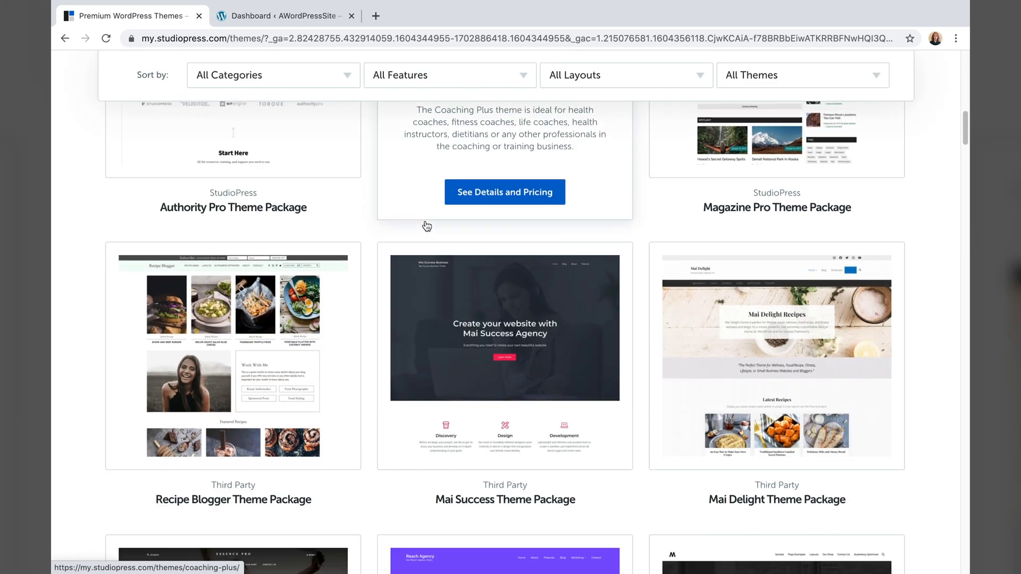
scroll(427, 226, "down", 6)
mouse_move(142, 423)
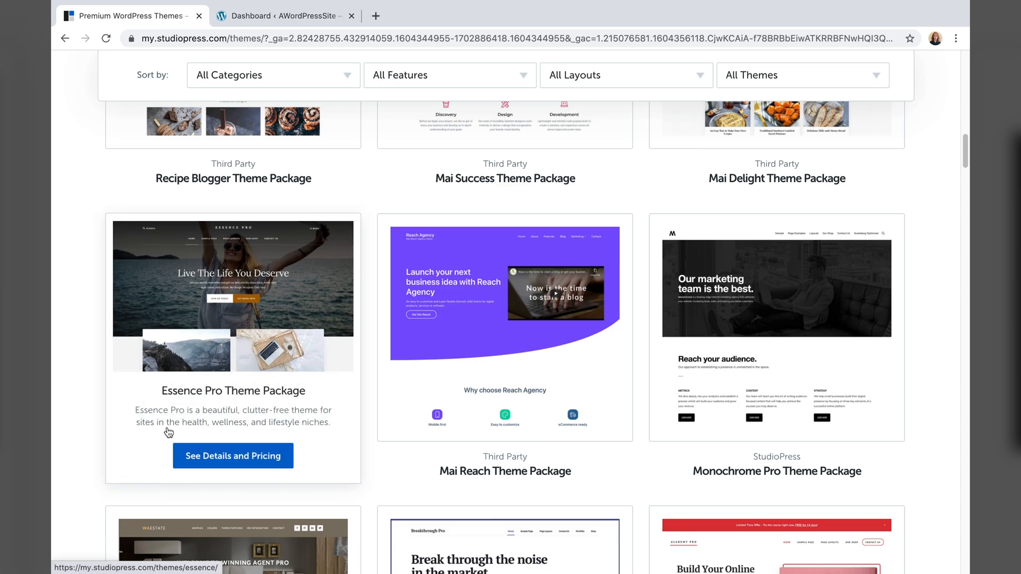
scroll(176, 436, "up", 1)
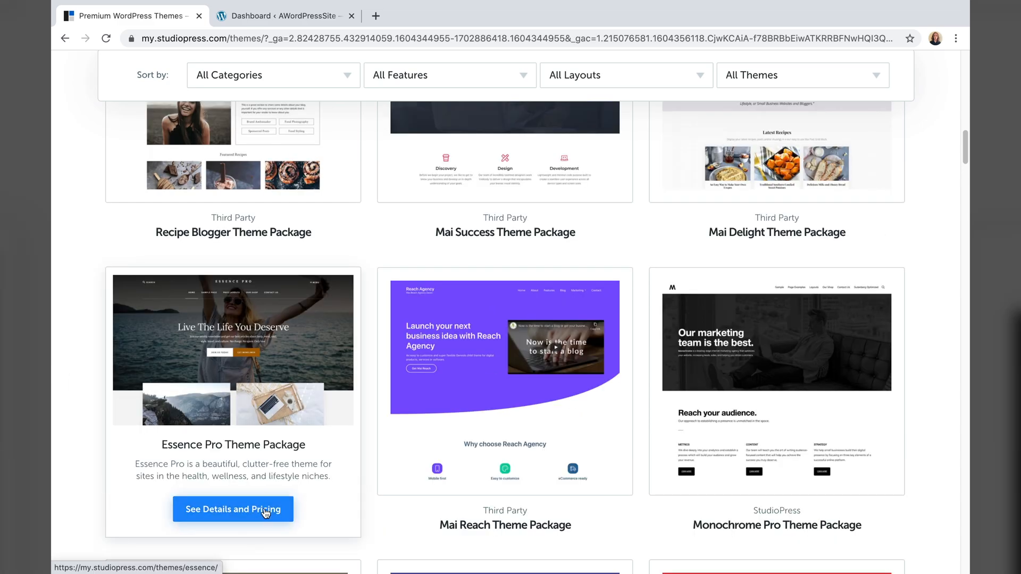
left_click(261, 509)
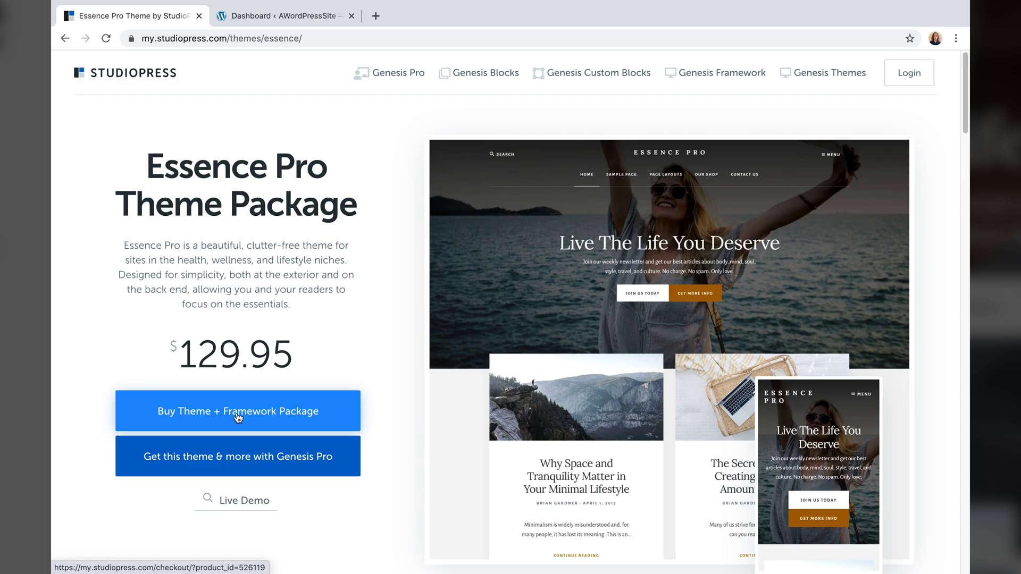
- Purchase Essence Pro with the Genesis Framework and go to Manage Your Downloads
left_click(237, 413)
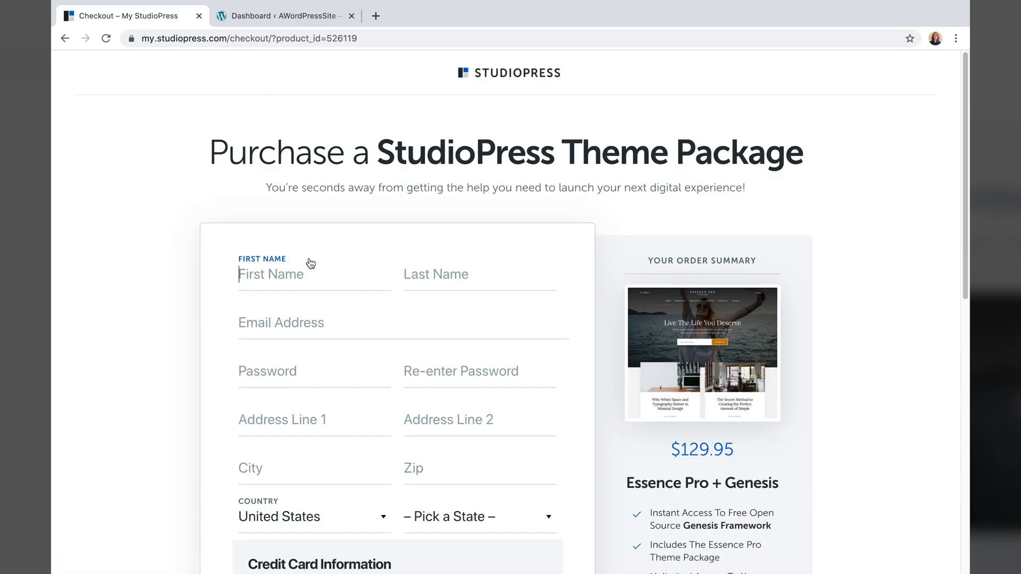
type("Co")
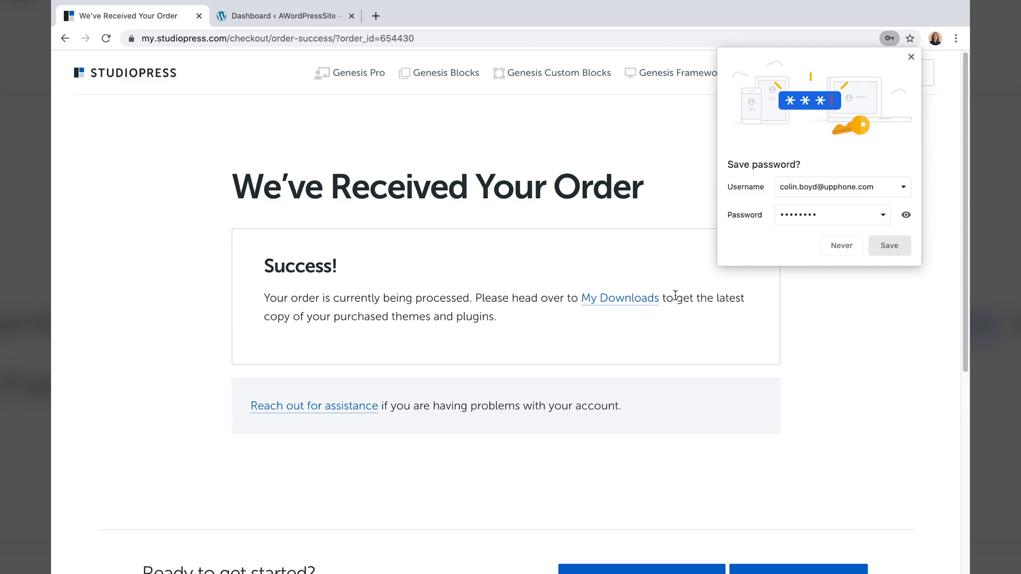
left_click(633, 307)
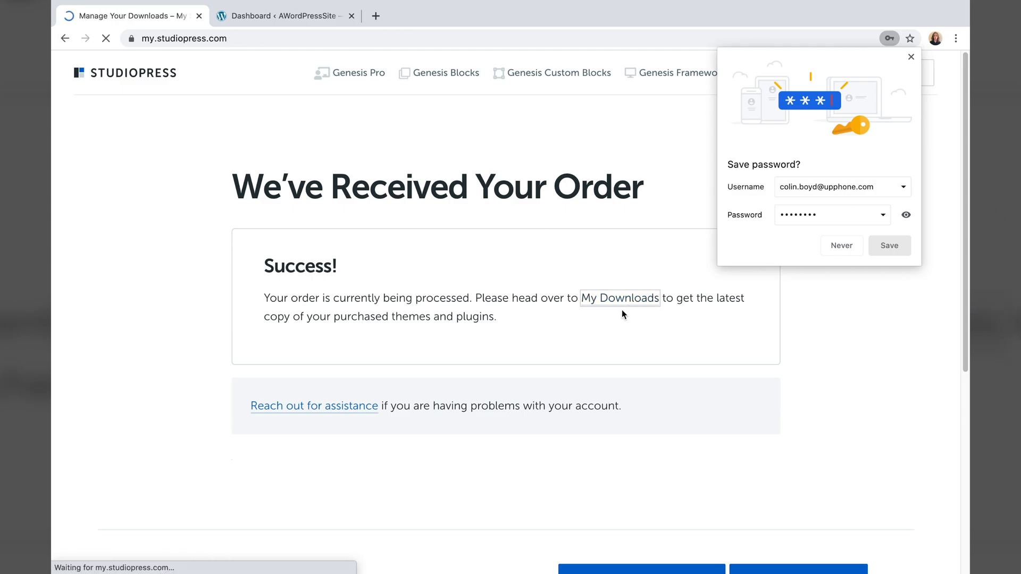
- Download the Genesis Framework (genesis.3.3.3.zip) and Essence Pro (essence-pro.1.5.0.zip) packages
scroll(473, 299, "down", 1)
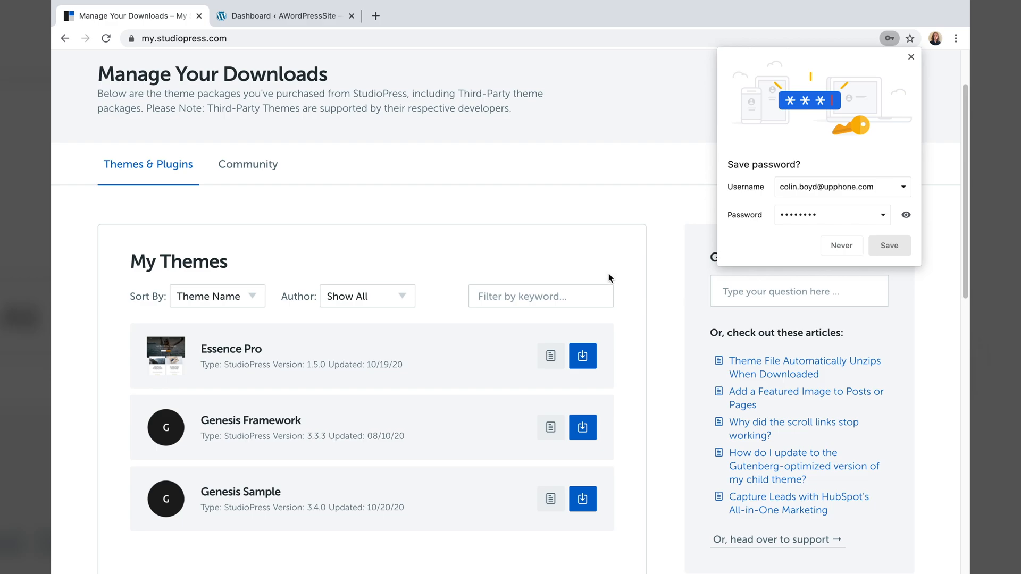
left_click(585, 428)
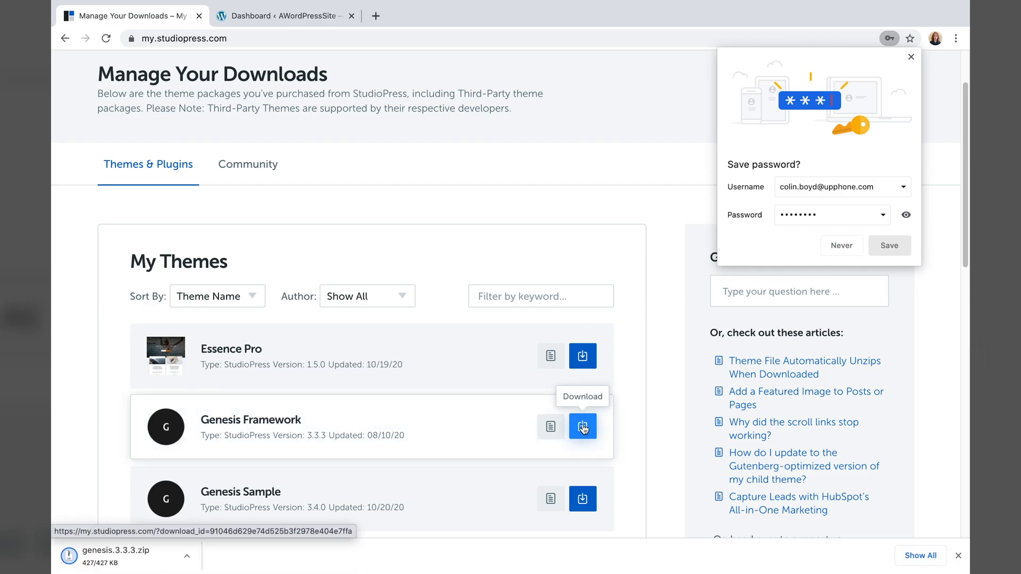
left_click(587, 359)
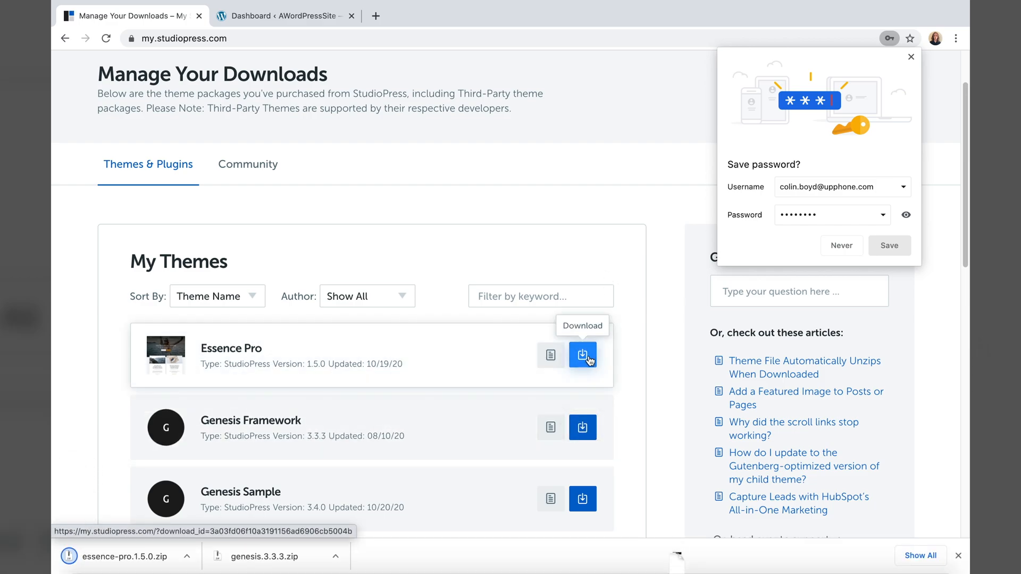
- Upload genesis.3.3.3.zip through Appearance > Themes > Add New and install the Genesis theme
left_click(285, 21)
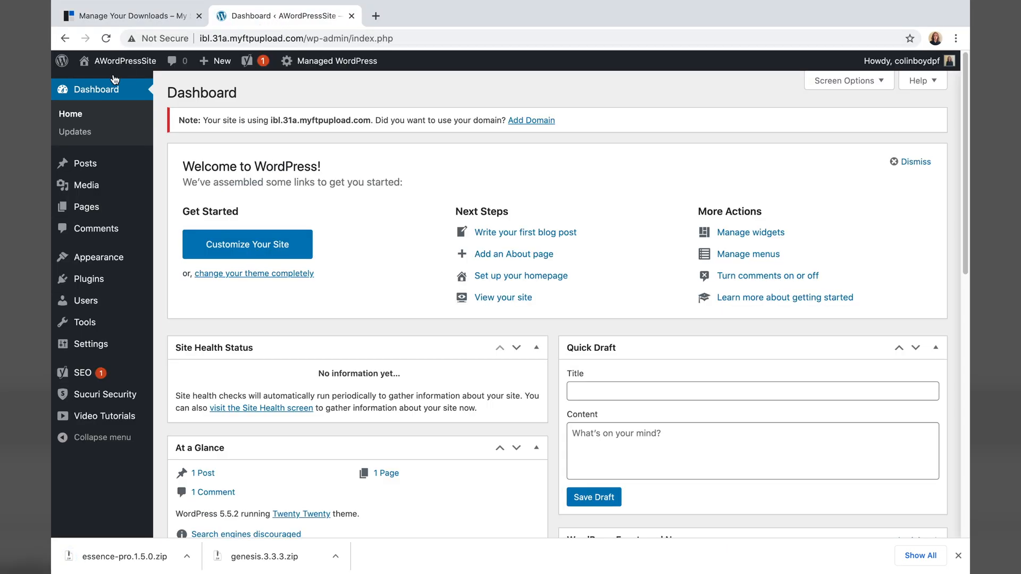
mouse_move(113, 259)
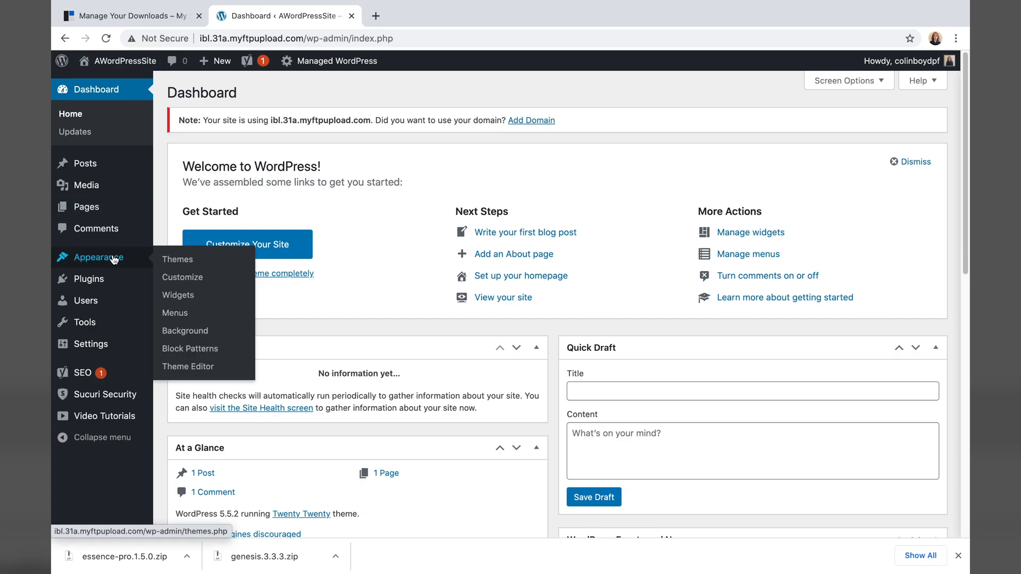
left_click(168, 260)
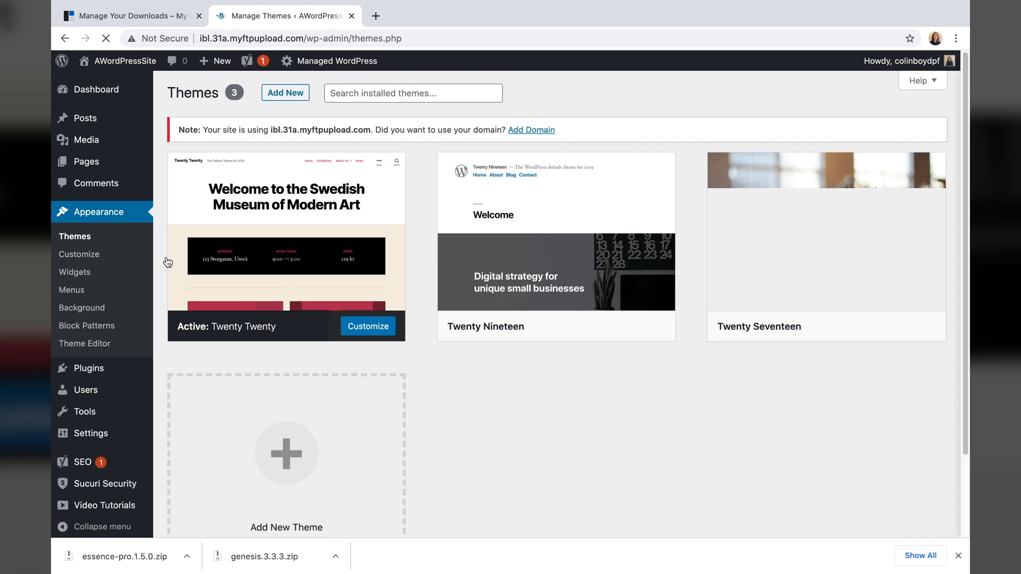
left_click(283, 94)
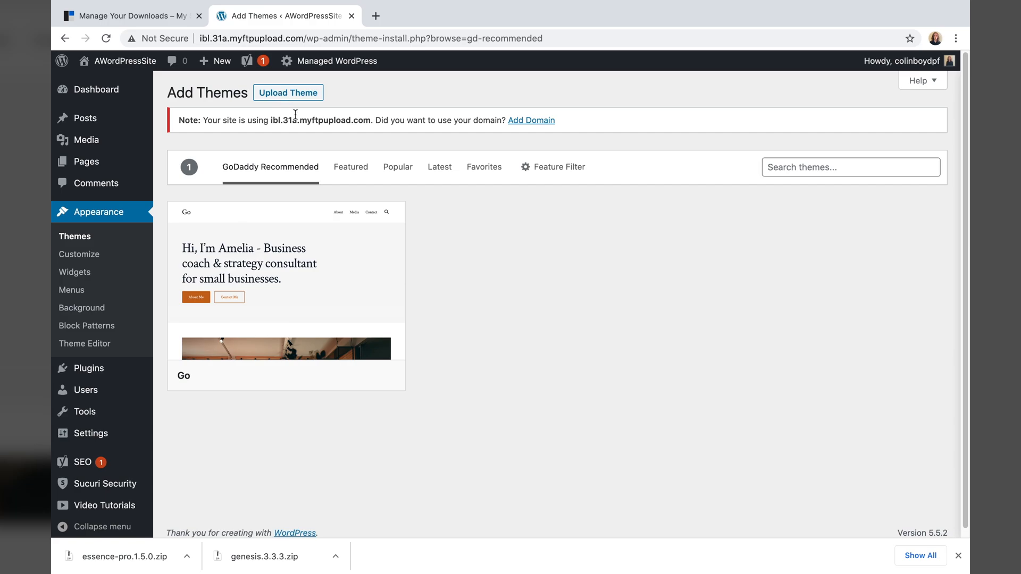
left_click(283, 94)
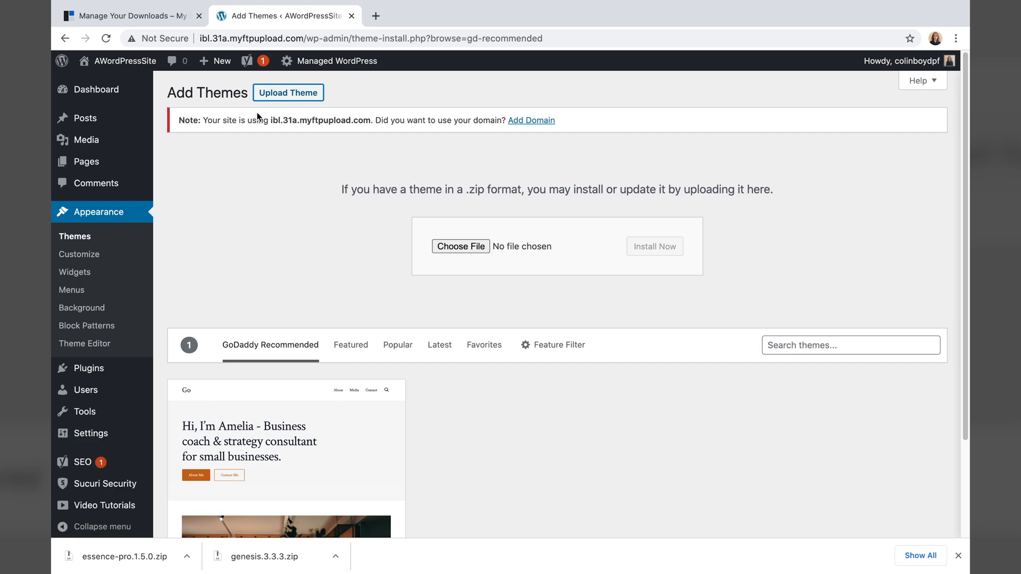
left_click(443, 246)
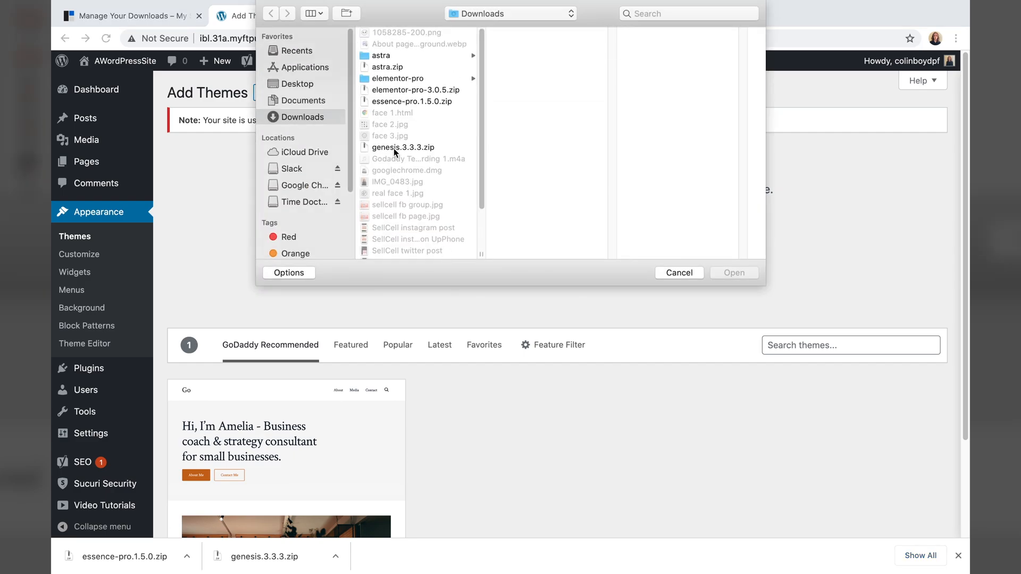
left_click(394, 148)
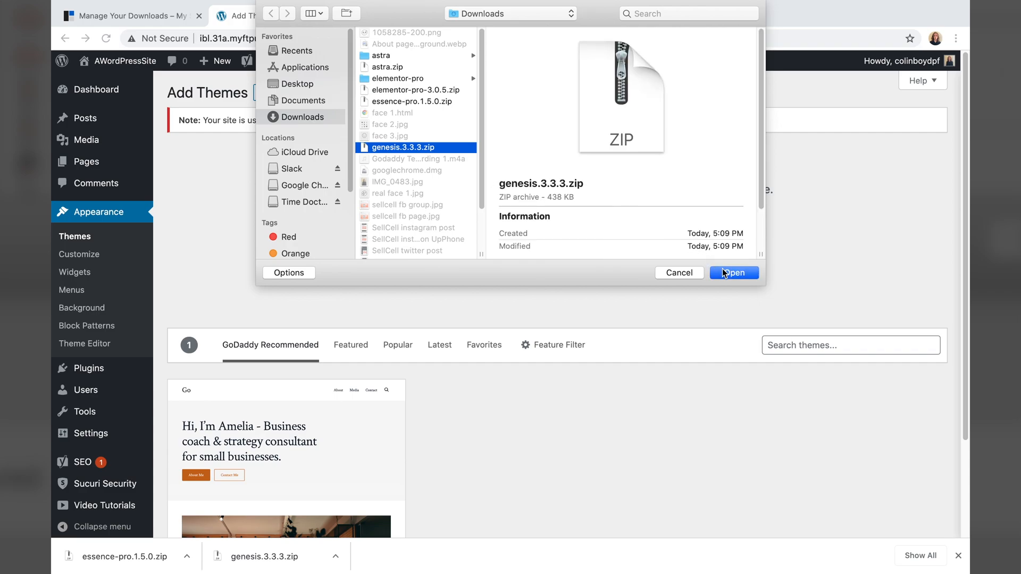
left_click(724, 273)
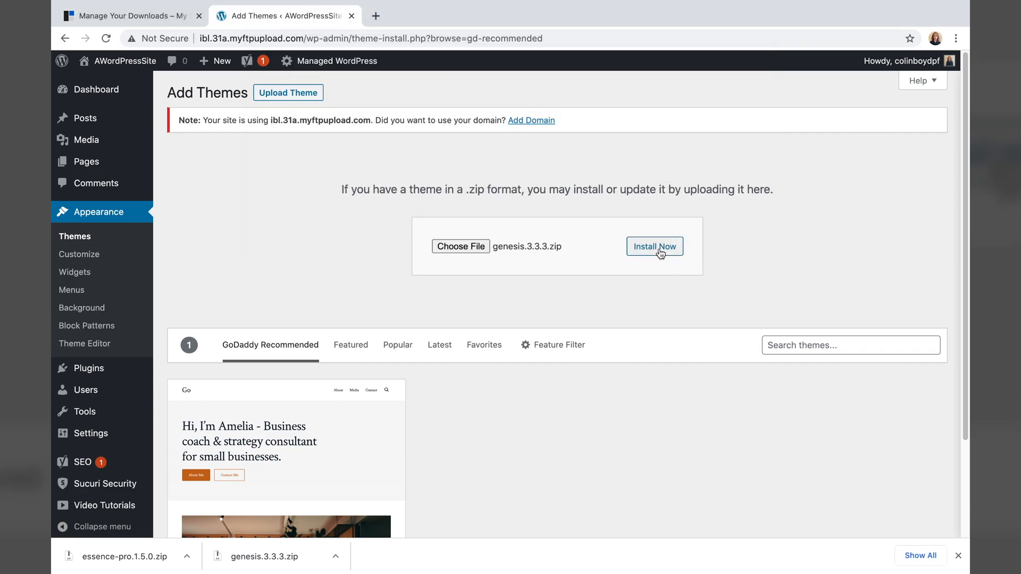
left_click(660, 254)
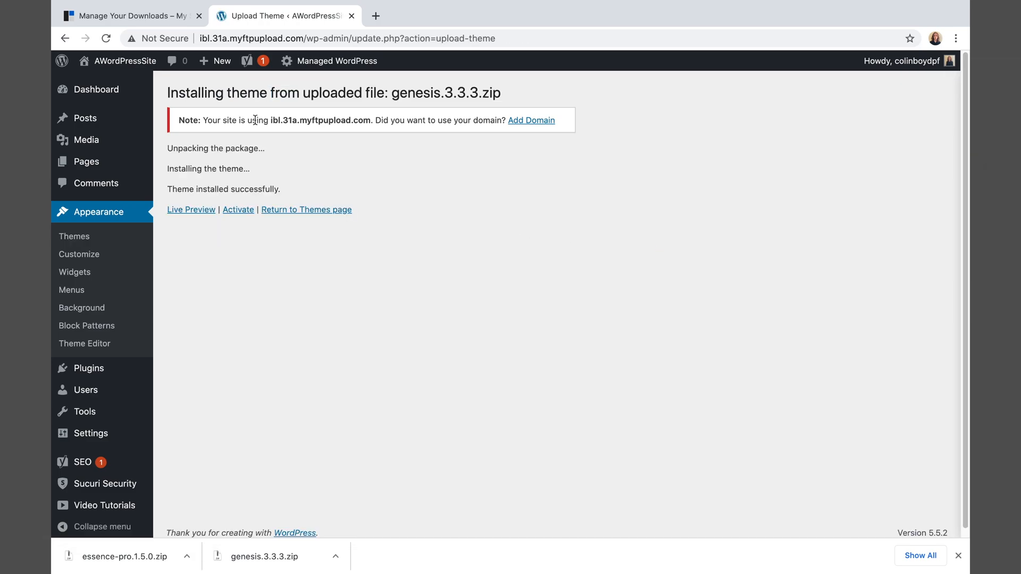
- Upload essence-pro.1.5.0.zip as a new theme and install Essence Pro
left_click(312, 212)
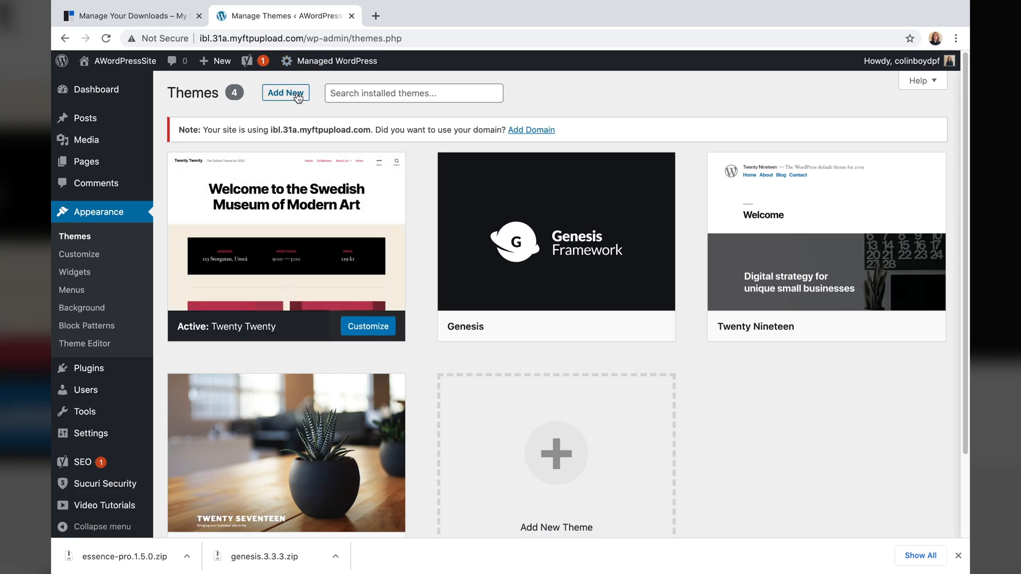
left_click(291, 96)
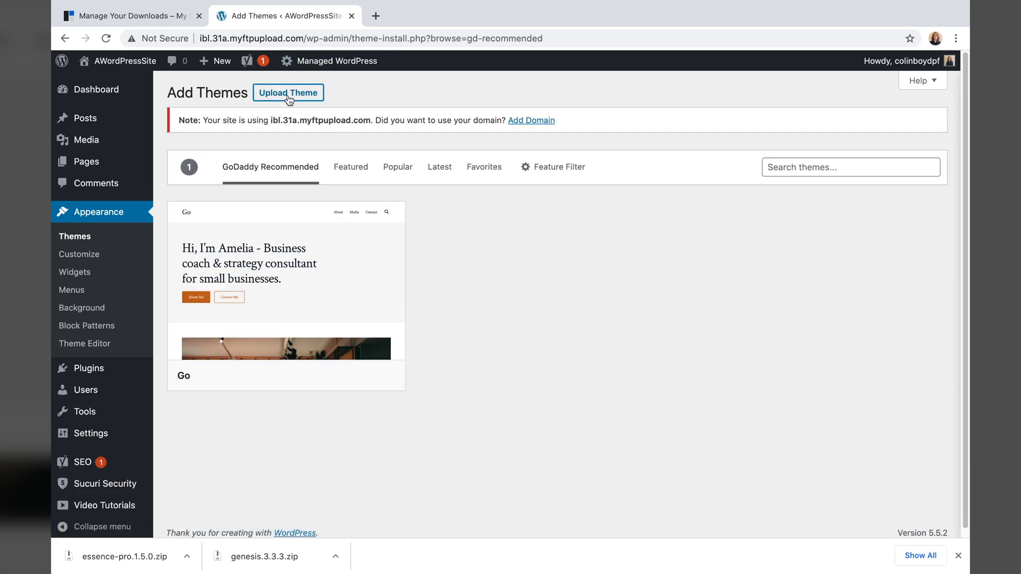
left_click(288, 95)
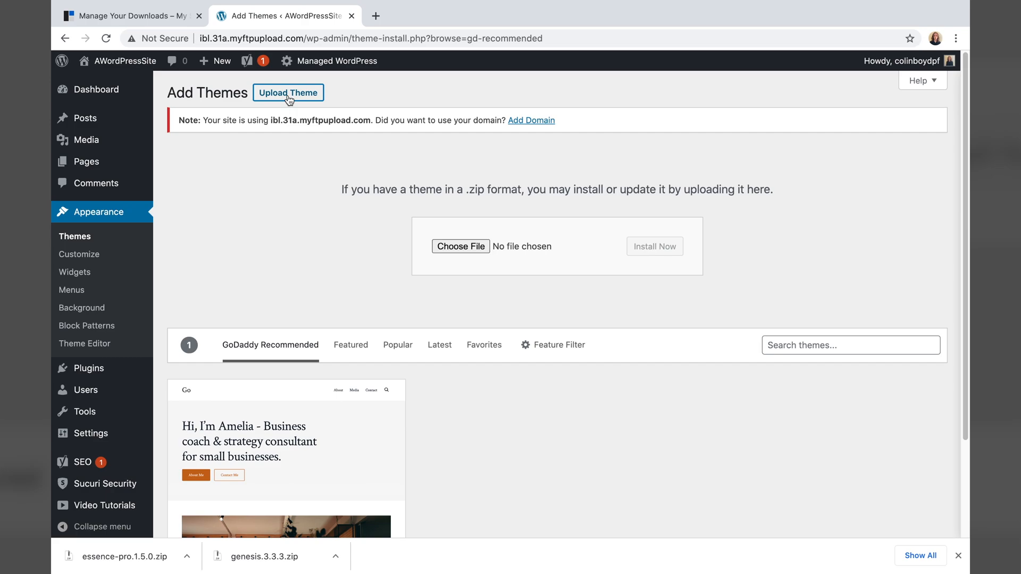
left_click(453, 247)
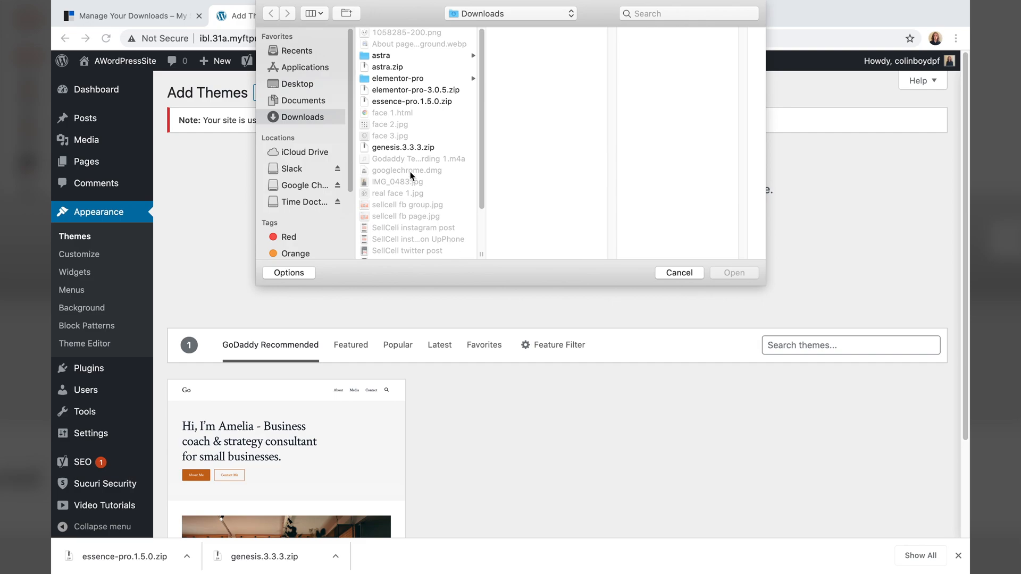
left_click(396, 102)
left_click(733, 273)
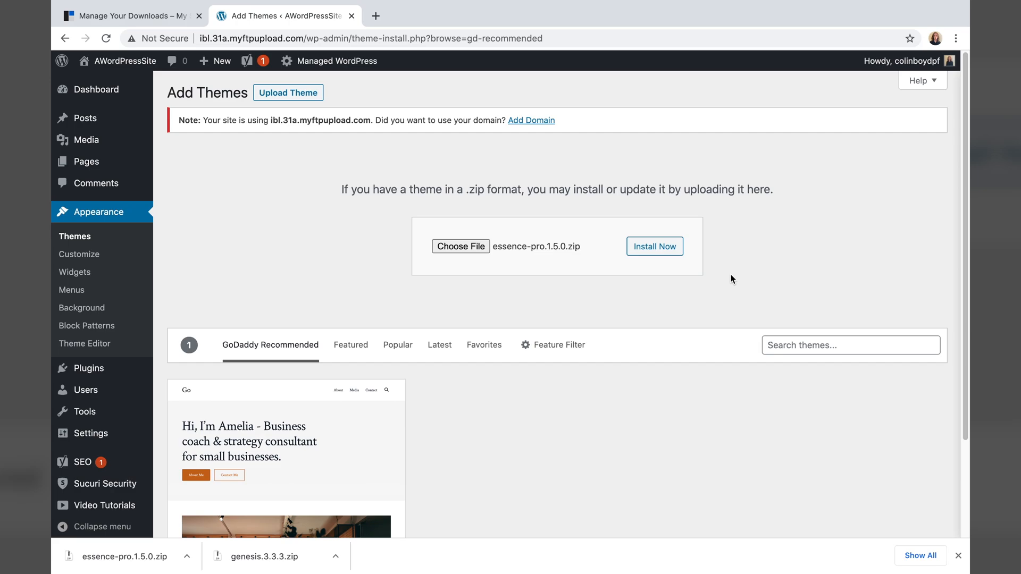
left_click(659, 247)
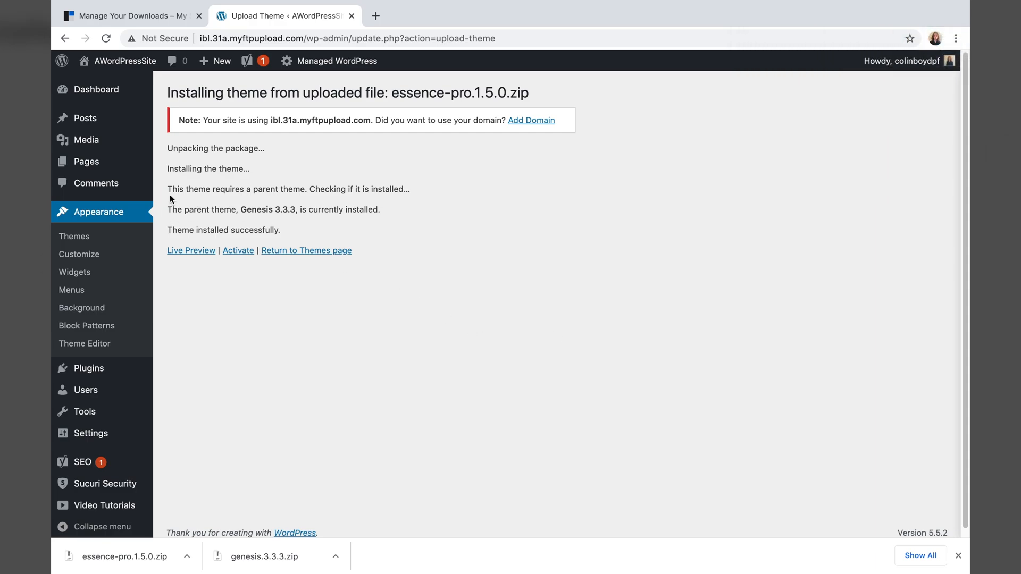
- Check the note that the Genesis 3.3.3 parent theme is installed, then return to the five-theme list
left_click_drag(167, 189, 421, 194)
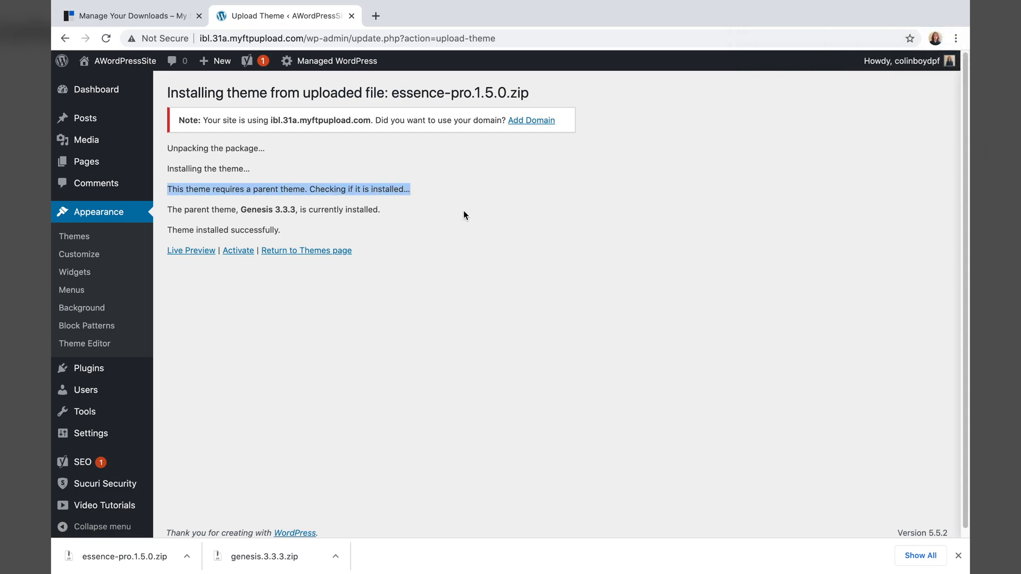
left_click_drag(167, 209, 373, 222)
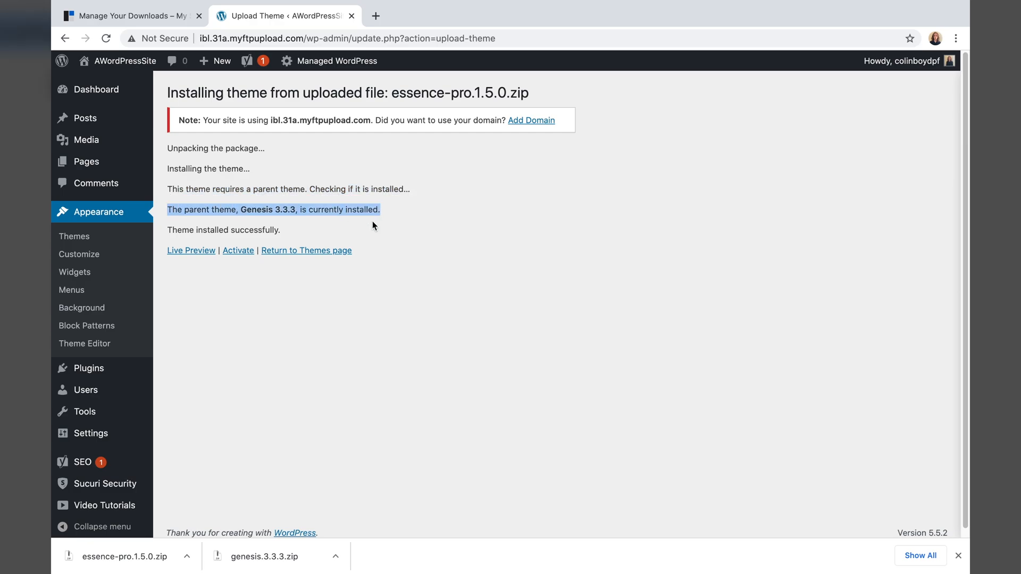
left_click(314, 220)
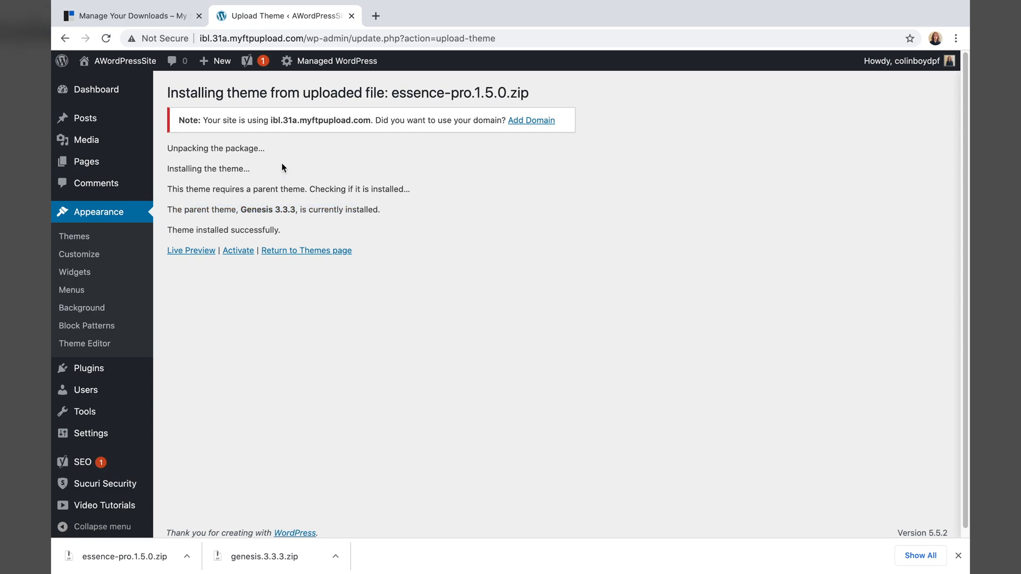
left_click(79, 234)
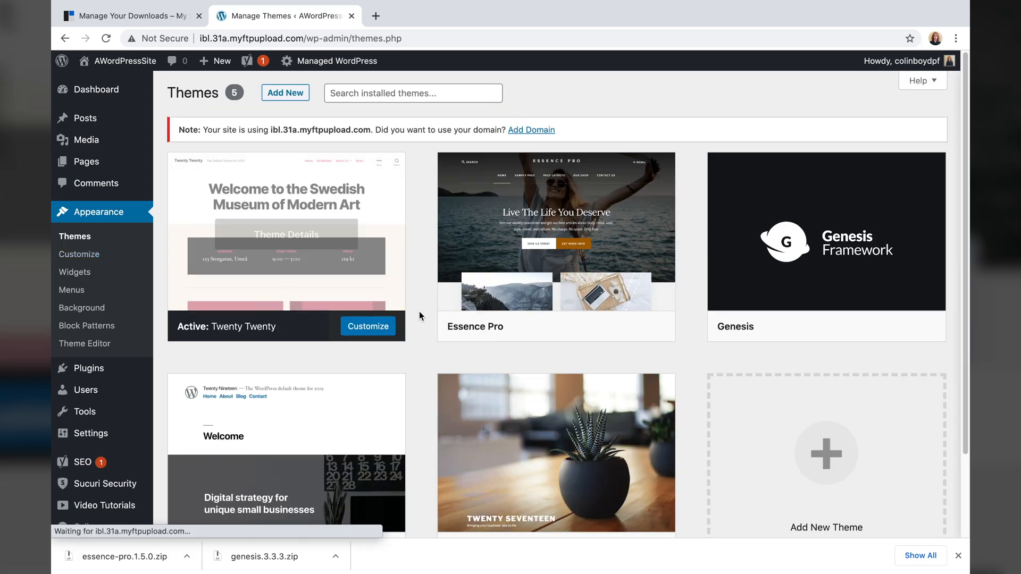
mouse_move(606, 289)
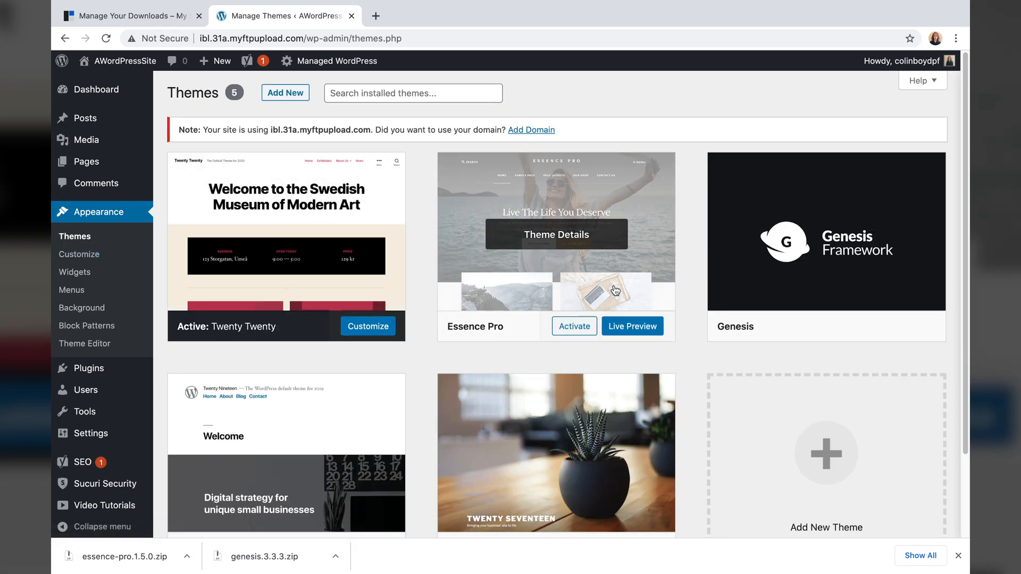
- Activate Essence Pro and run its website setup to install the plugins and demo content
left_click(575, 326)
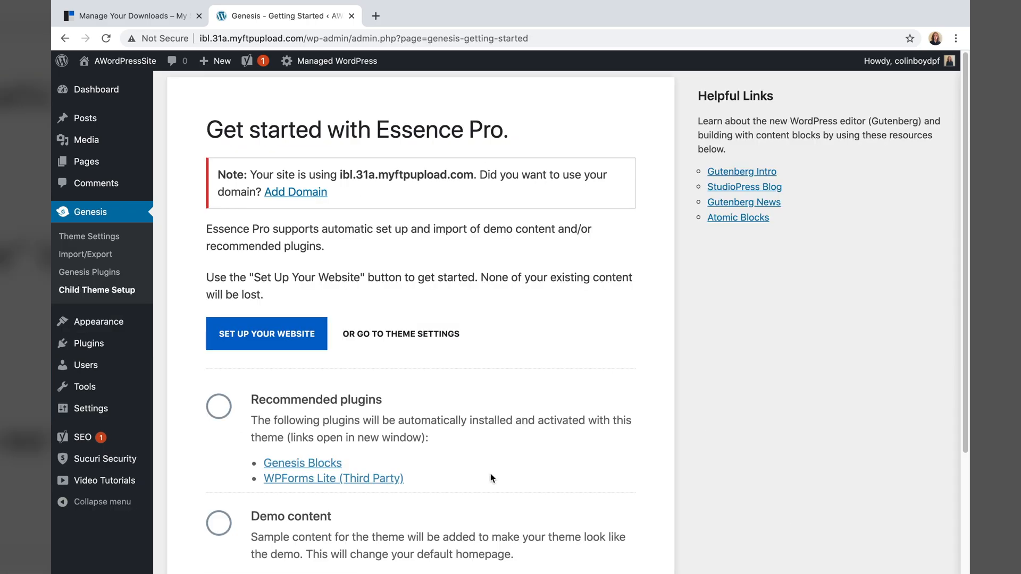
left_click(284, 333)
scroll(825, 453, "down", 1)
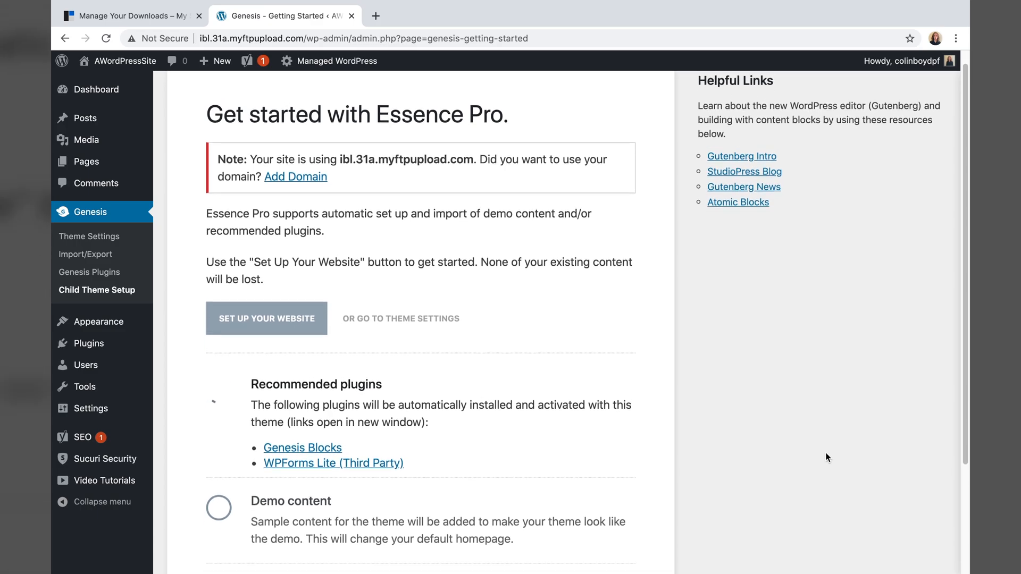
scroll(818, 420, "down", 2)
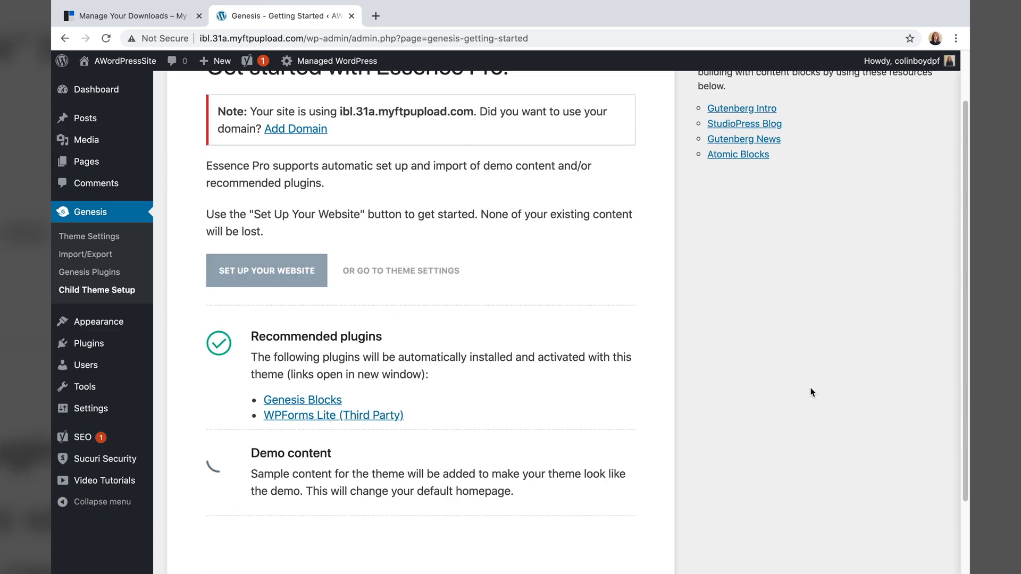
scroll(812, 393, "down", 5)
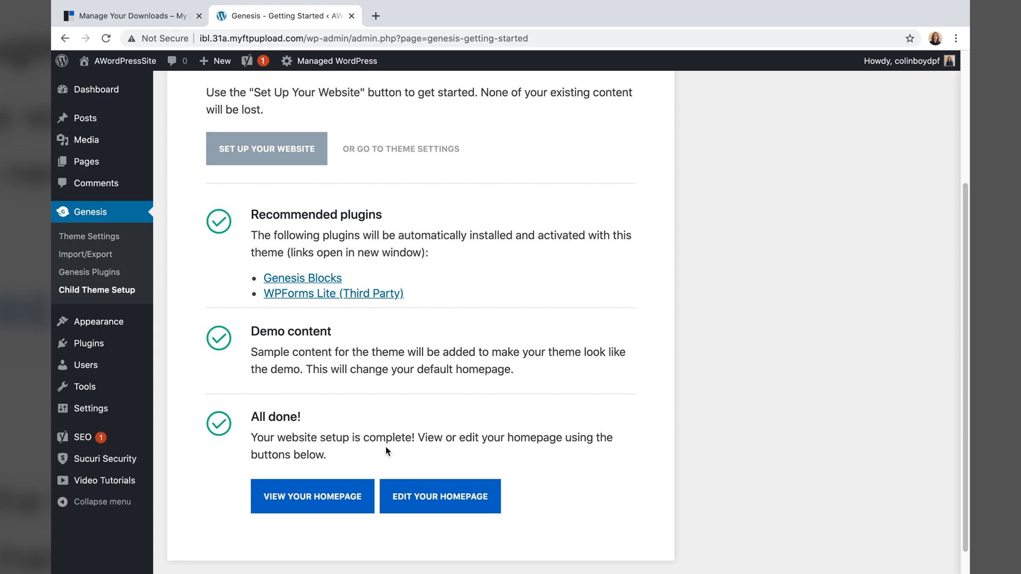
scroll(351, 439, "down", 1)
left_click(340, 459)
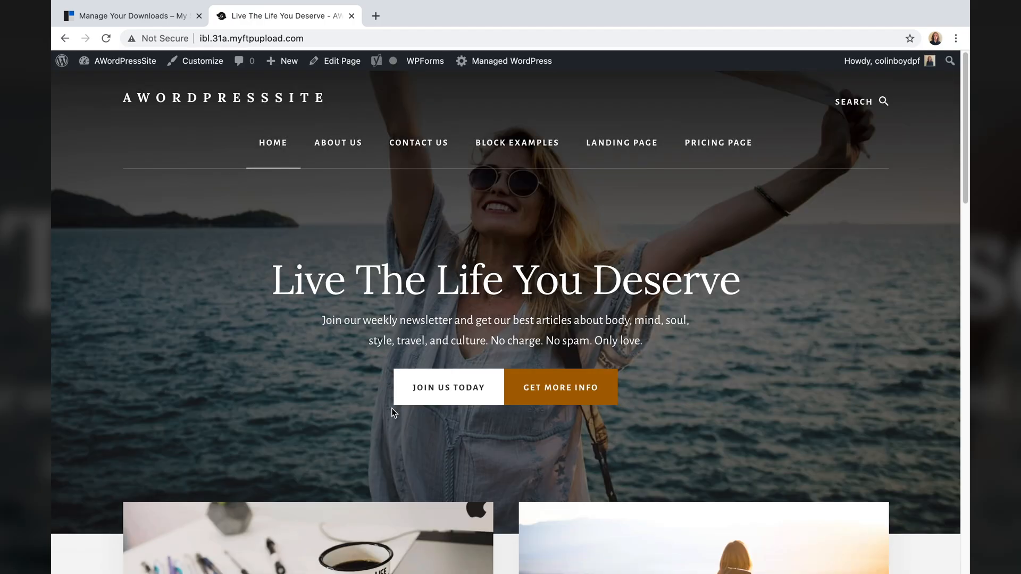
scroll(349, 355, "down", 20)
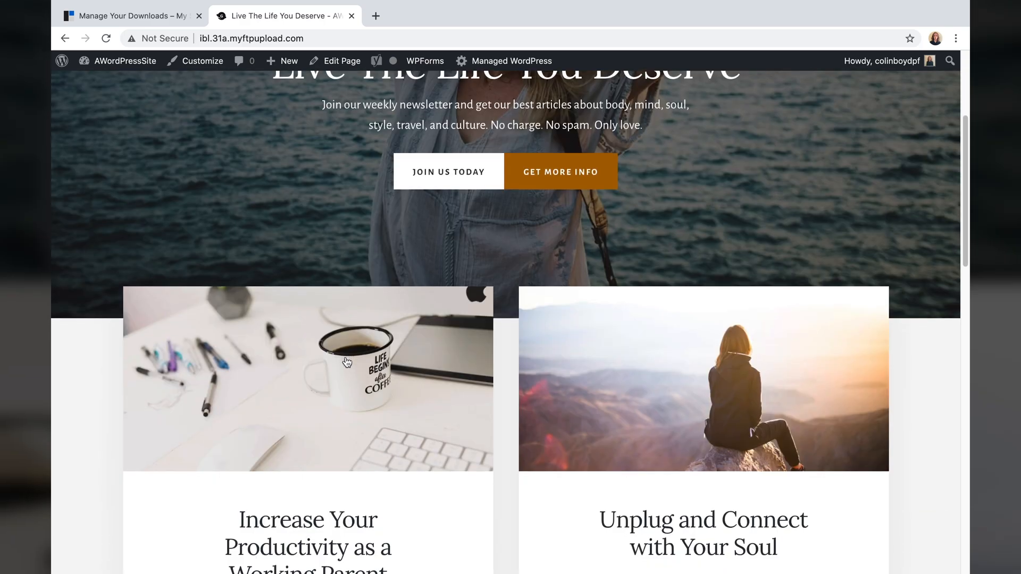
scroll(339, 353, "up", 8)
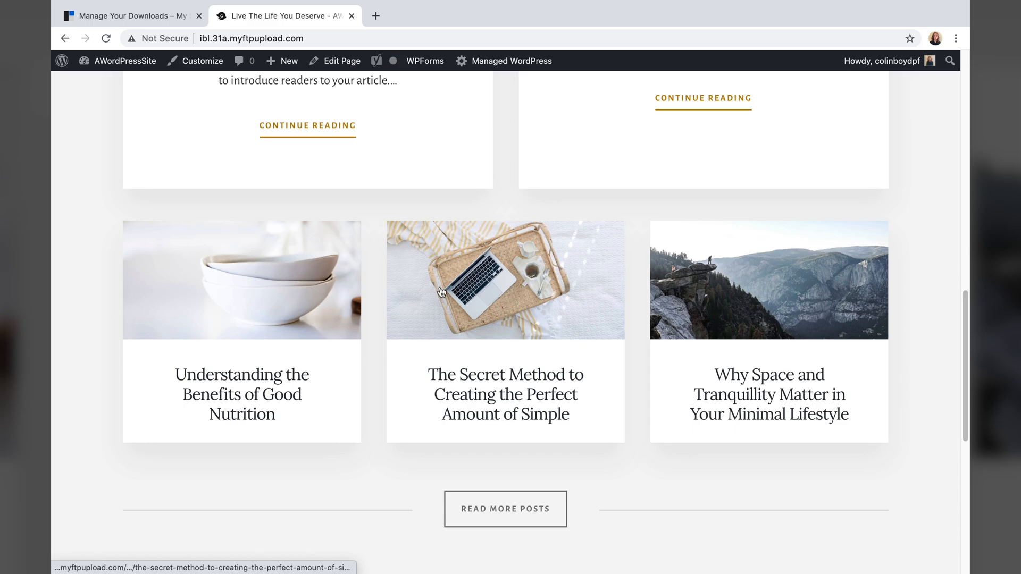
scroll(414, 301, "down", 1)
scroll(411, 299, "down", 5)
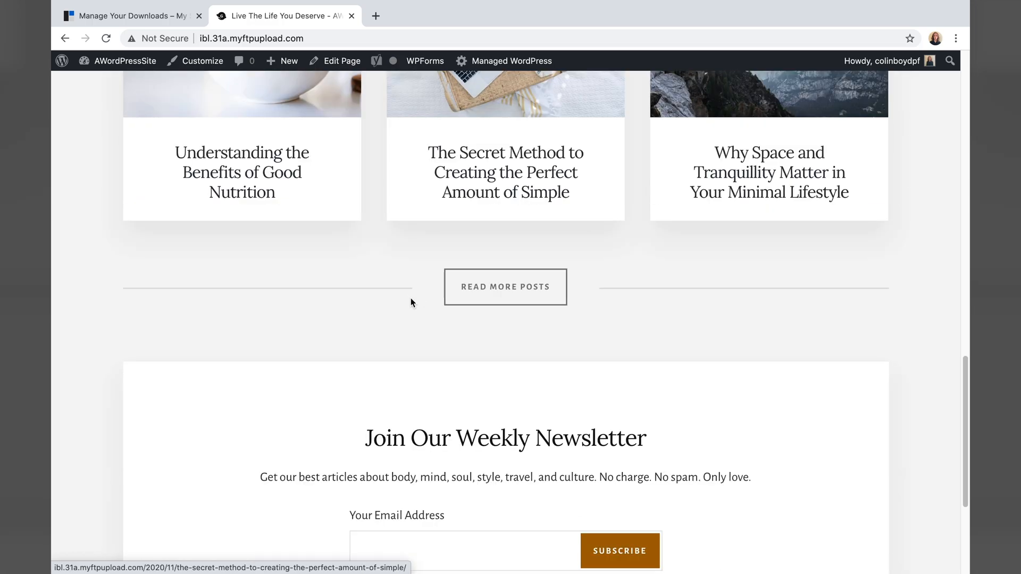
scroll(410, 301, "up", 15)
scroll(408, 310, "up", 5)
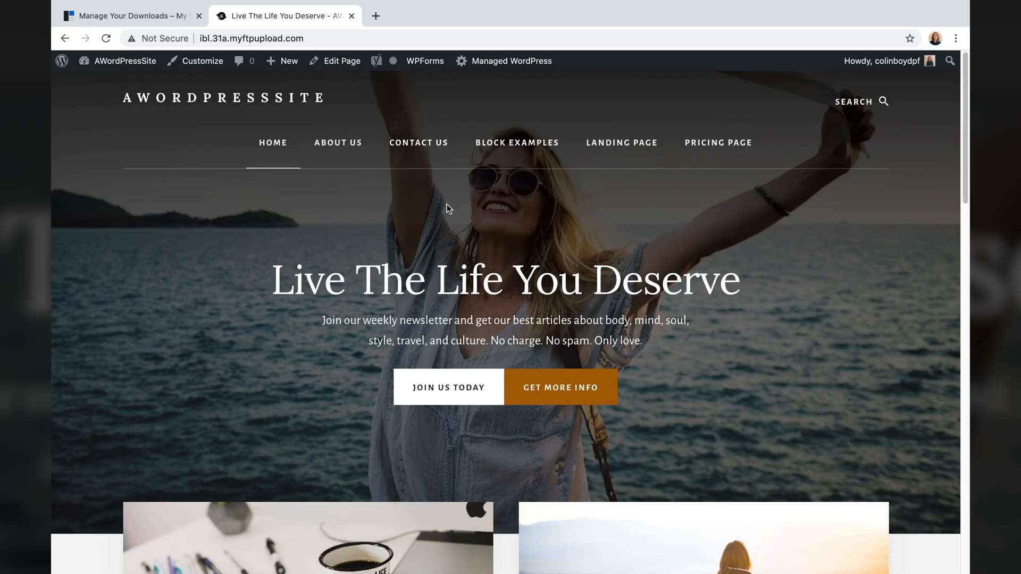
left_click(327, 147)
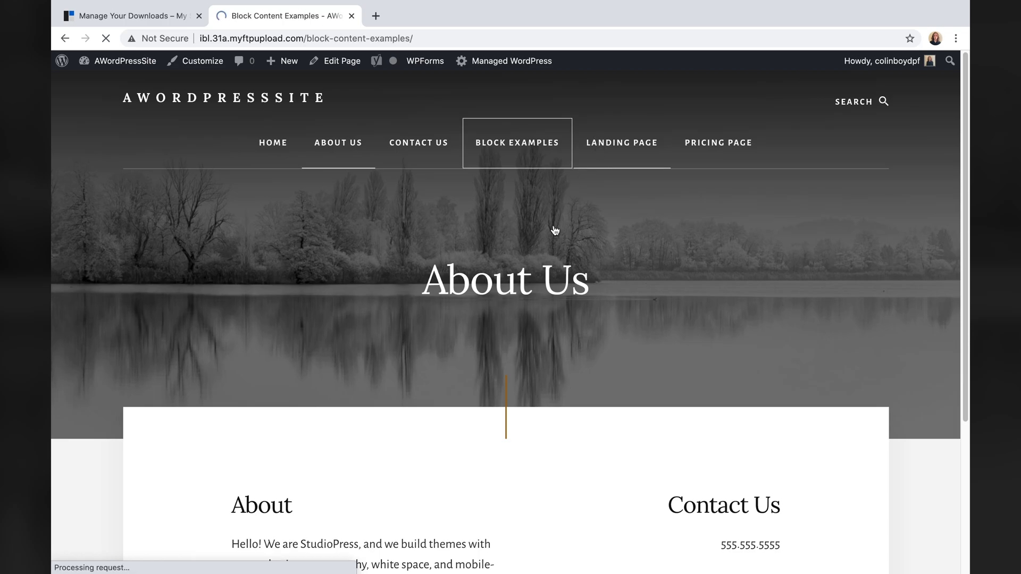
scroll(537, 292, "down", 10)
scroll(480, 282, "down", 9)
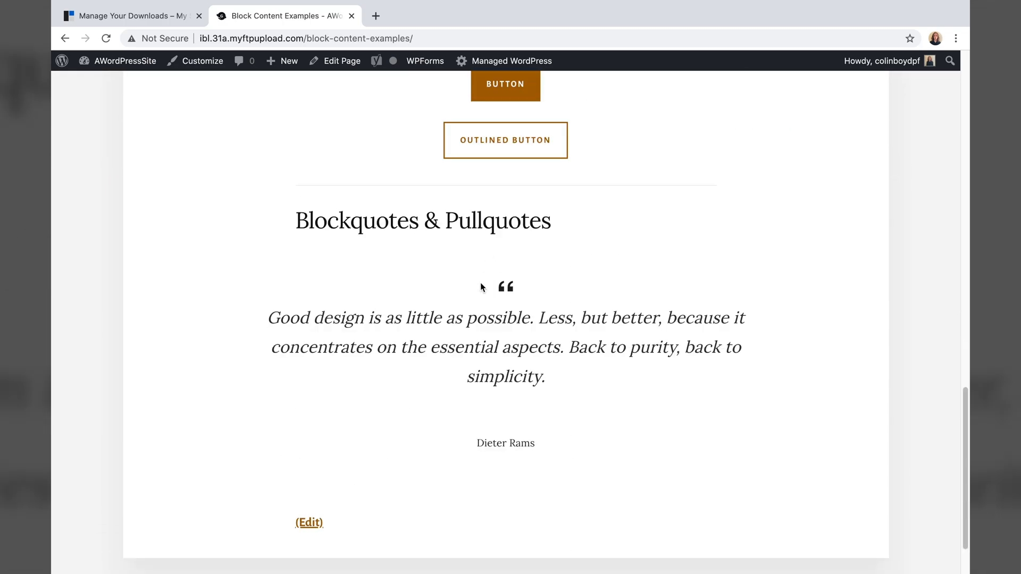
scroll(484, 304, "up", 11)
scroll(483, 304, "up", 15)
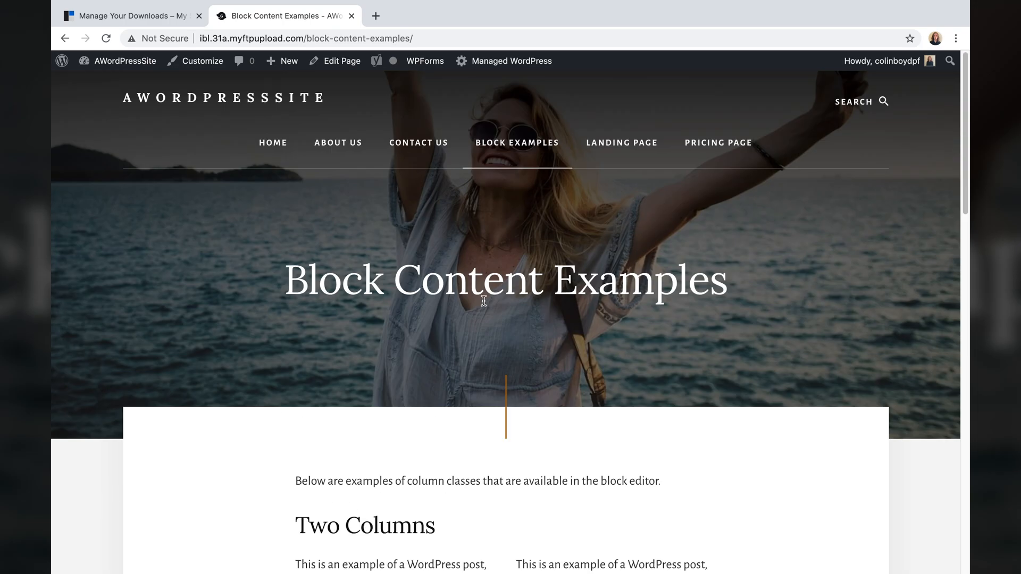
left_click(281, 141)
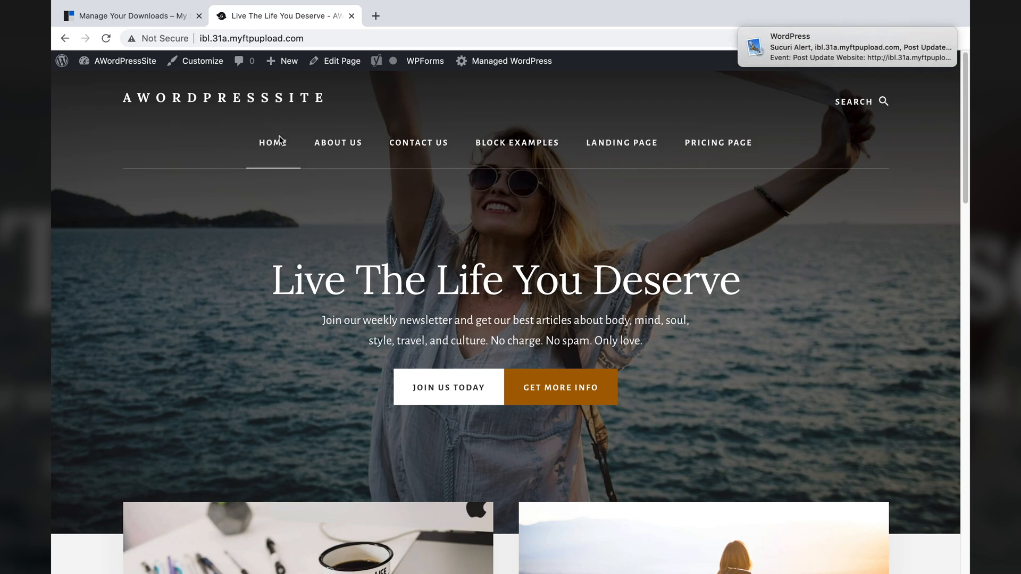
- Go to the Dashboard and open Appearance > Customize to preview the Essence Pro homepage
left_click(111, 63)
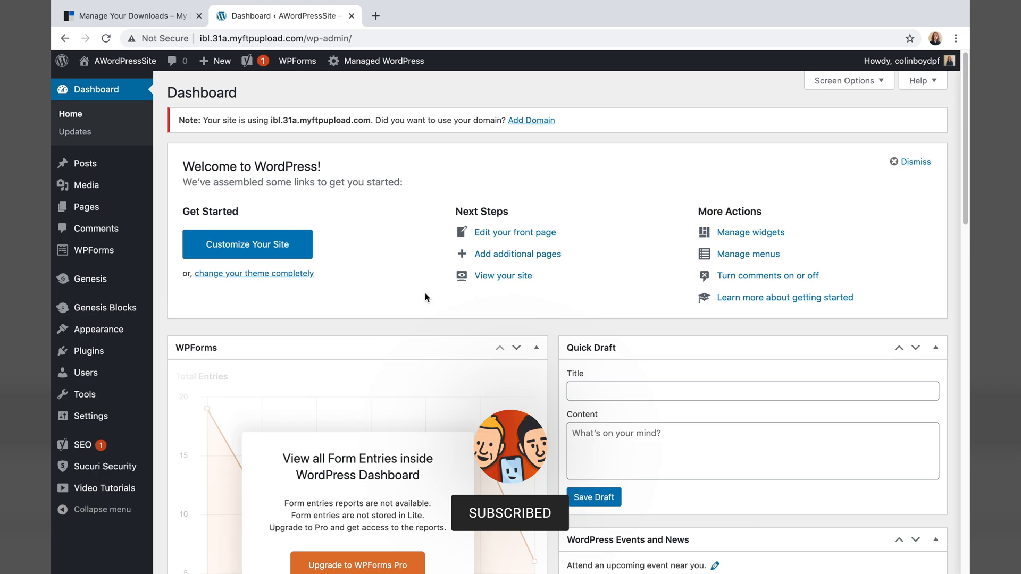
mouse_move(113, 334)
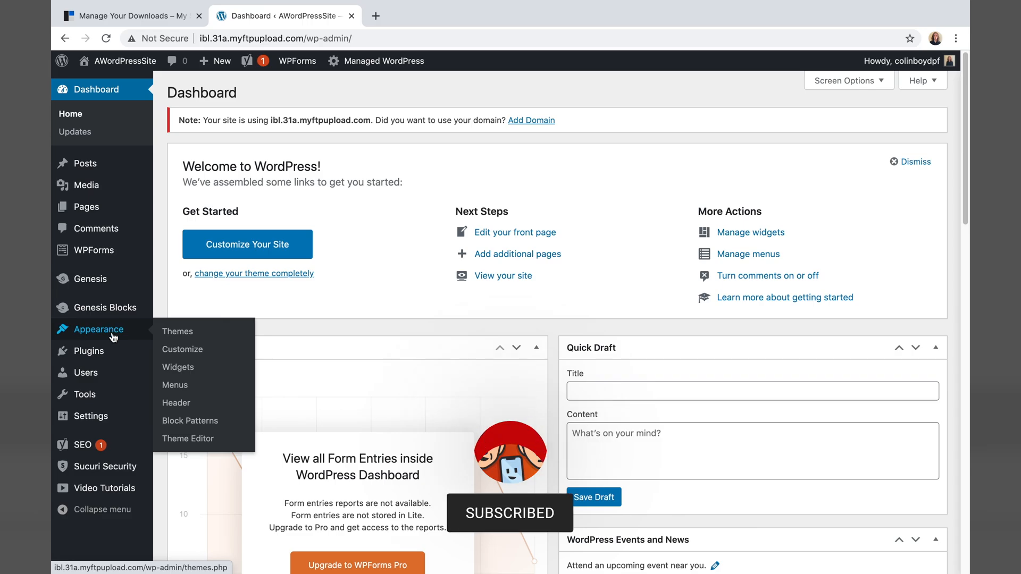
left_click(181, 352)
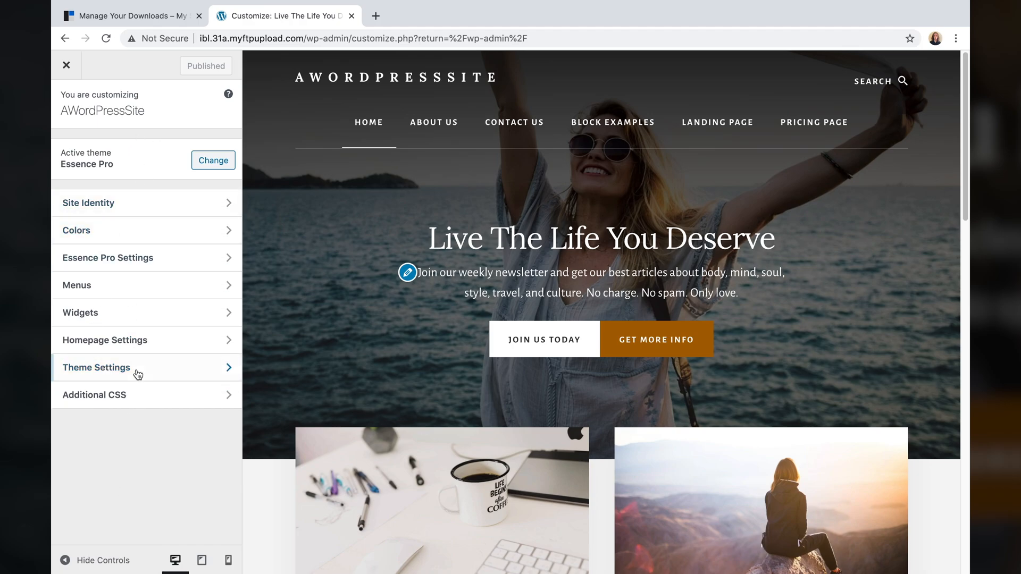
scroll(673, 293, "down", 1)
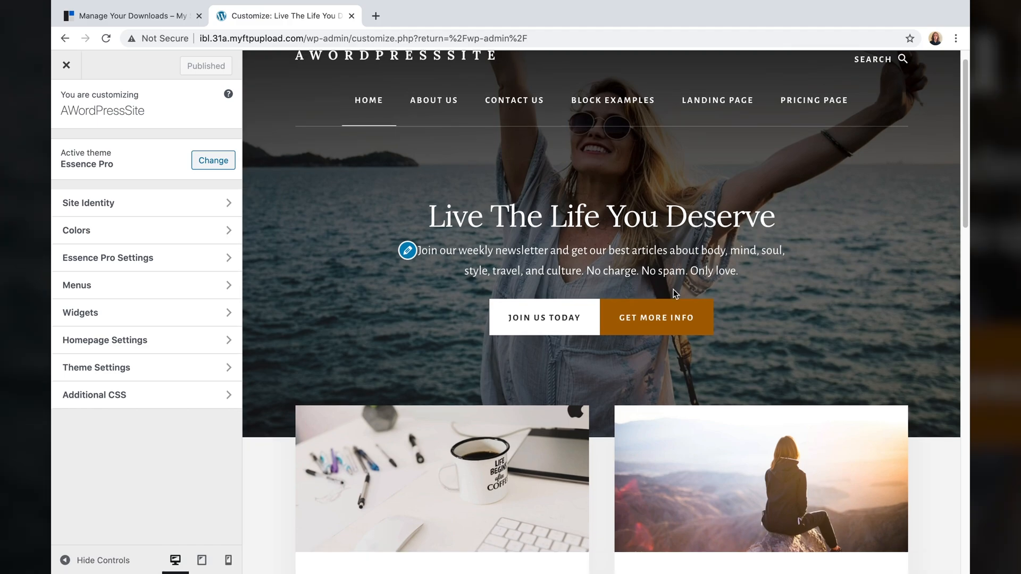
scroll(673, 291, "down", 20)
scroll(673, 291, "up", 13)
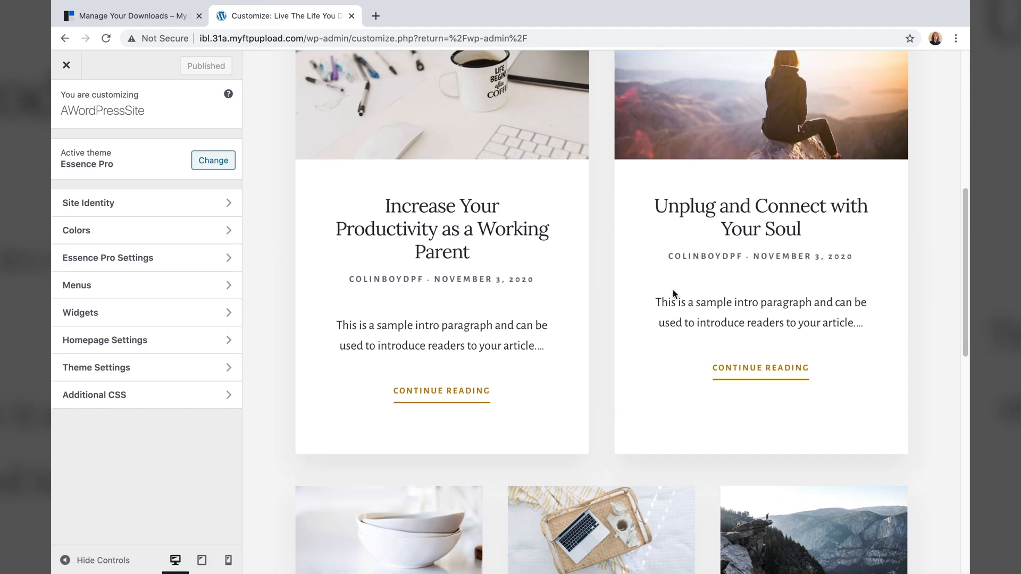
scroll(672, 289, "up", 10)
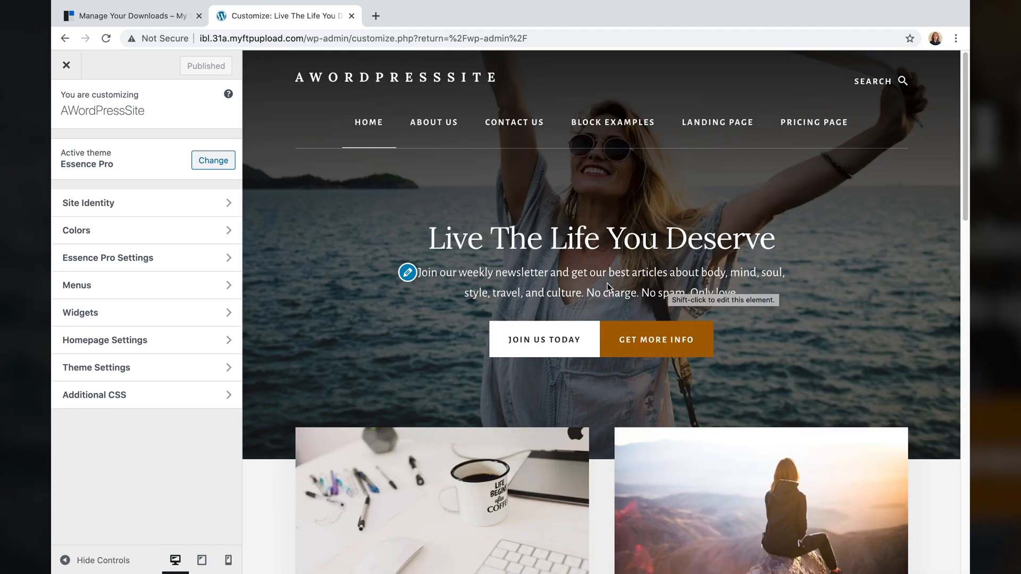
- In Site Identity, change the Site Title to 'Financy Nancy'
left_click(182, 208)
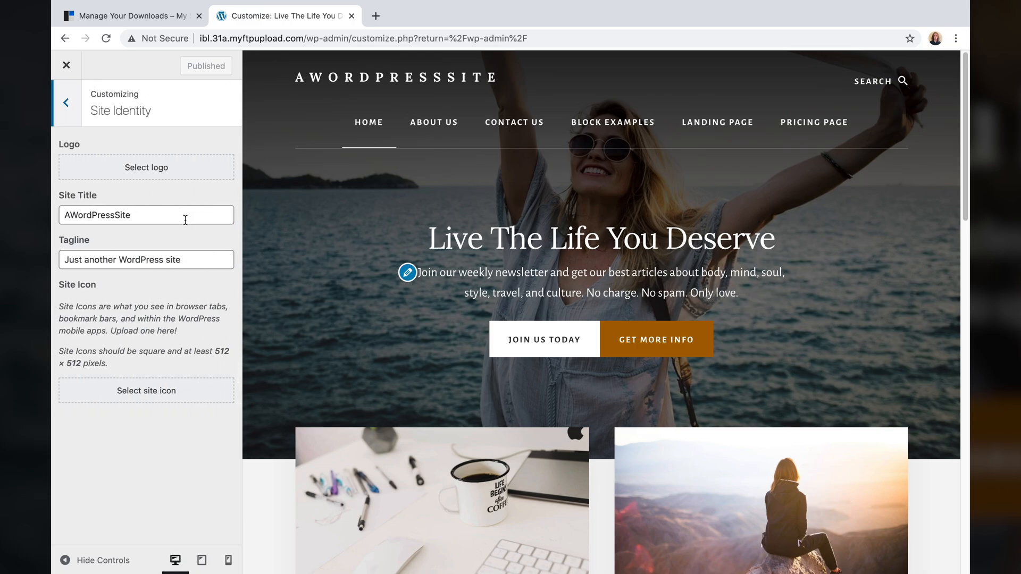
double_click(182, 217)
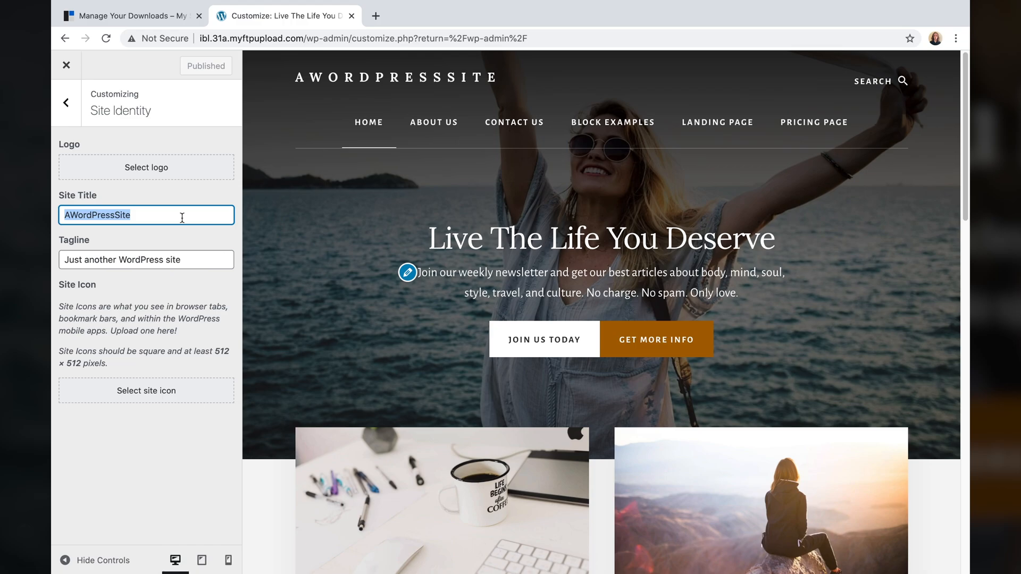
type("Financy Nanc")
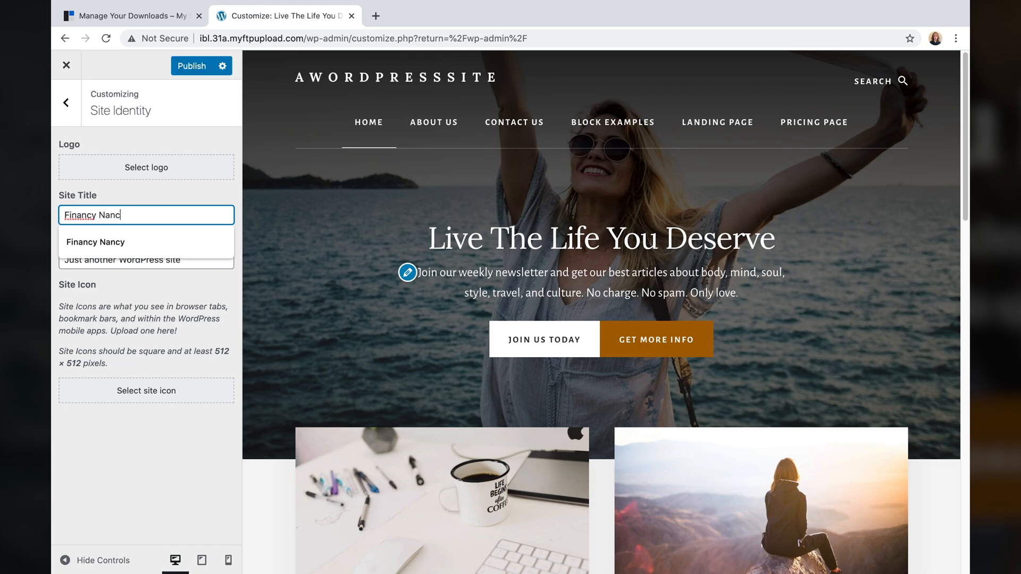
type("y")
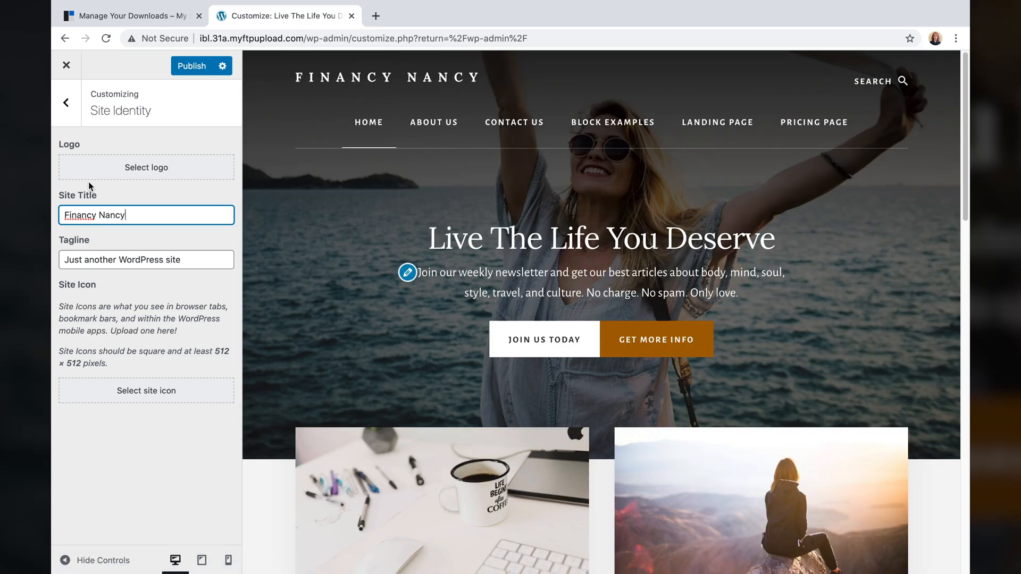
- Replace the tagline with 'Boring accountants are a thing of the past.'
double_click(133, 257)
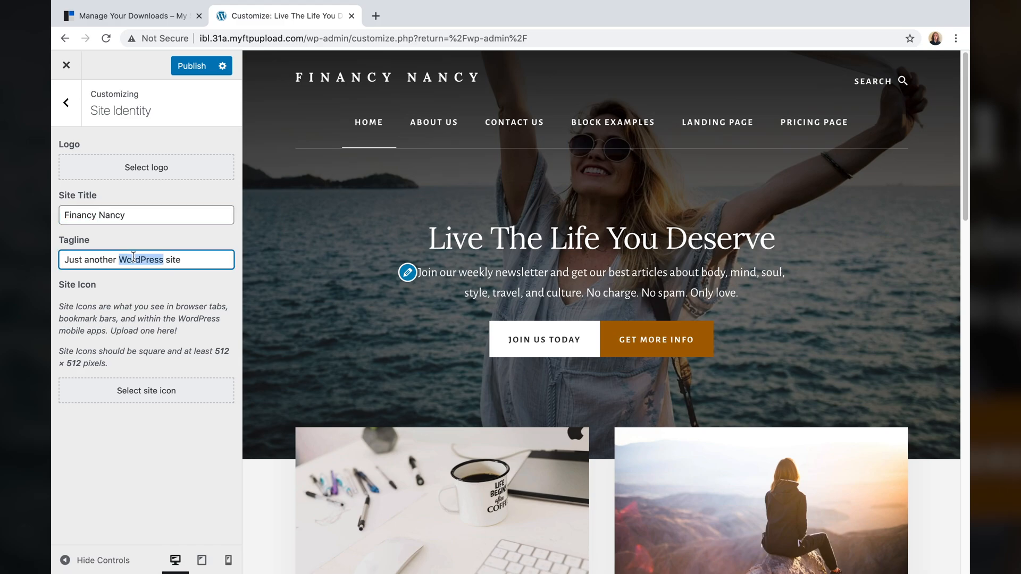
key("super+a")
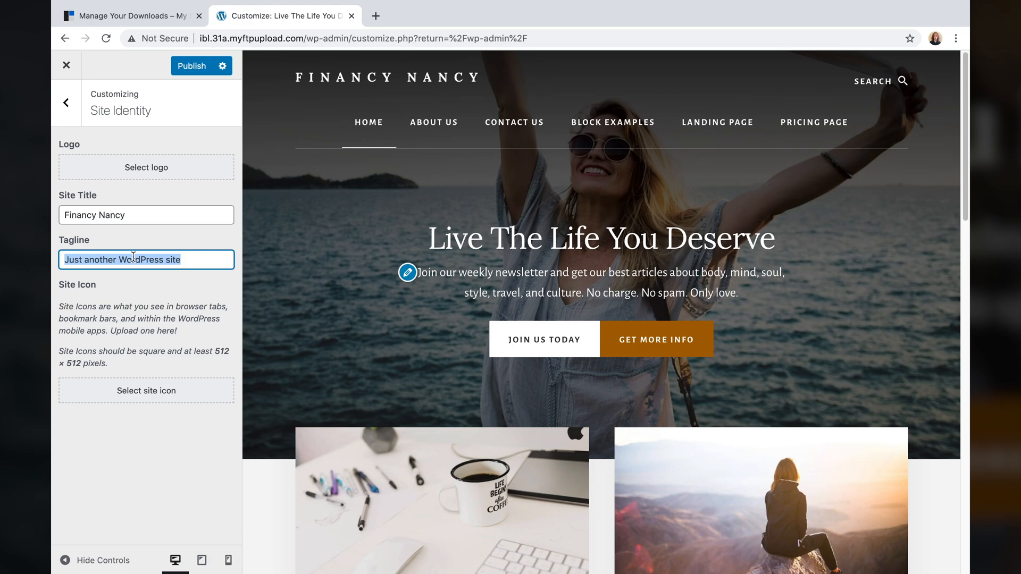
type("Boring Accountants Are A")
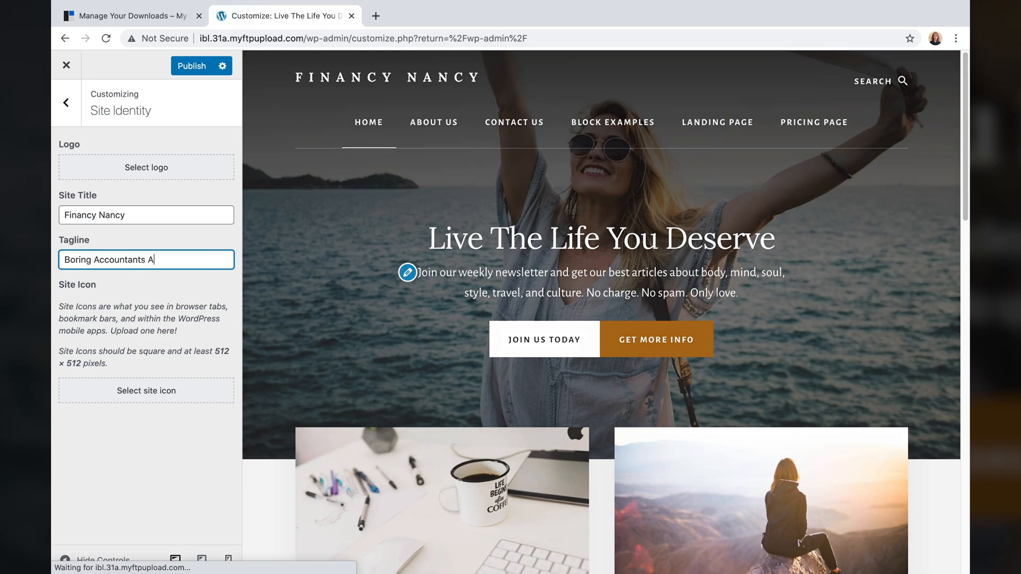
type(" Thing of the Past")
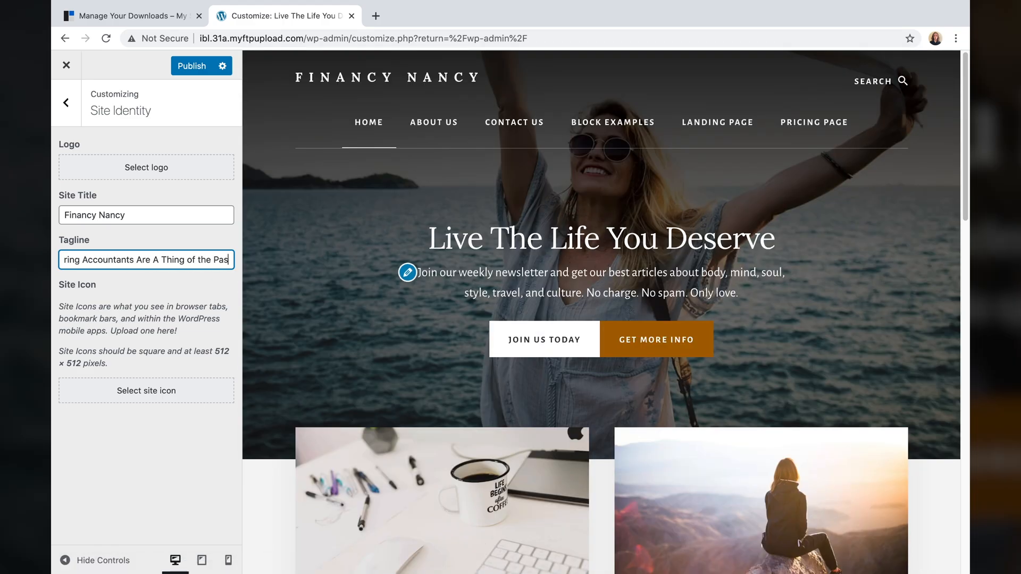
key("ctrl+a")
type("Boring accountants are a thing of the past.")
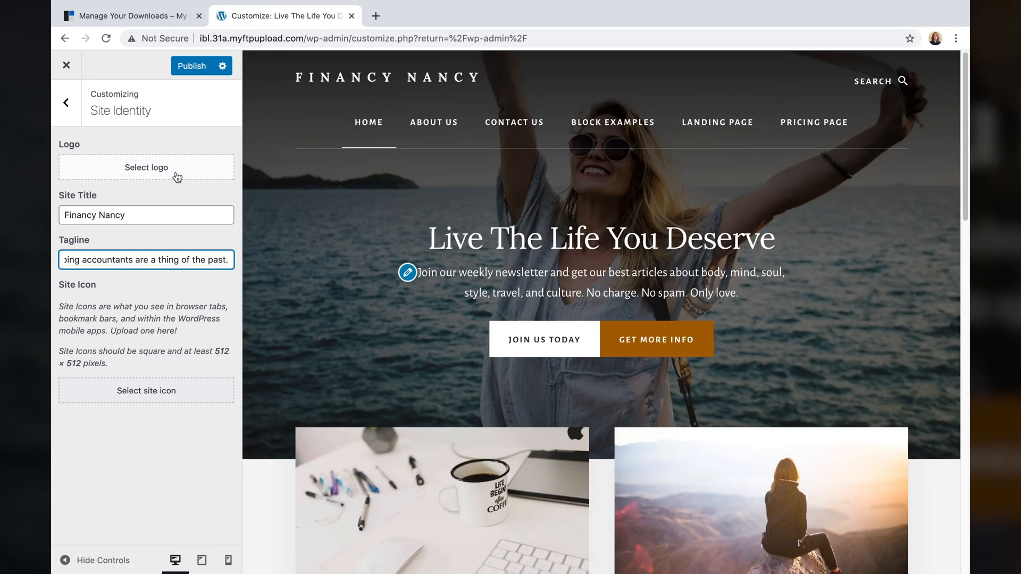
- Upload Financy Nancy Site Logo.jpeg from Desktop > GoDaddy Content and Images and select it as the logo
left_click(130, 169)
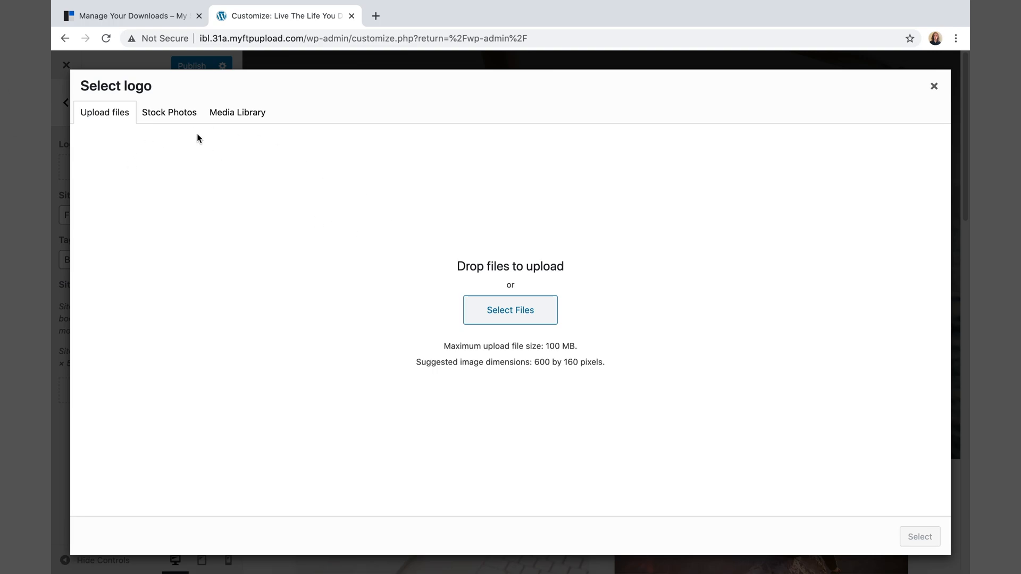
left_click(509, 315)
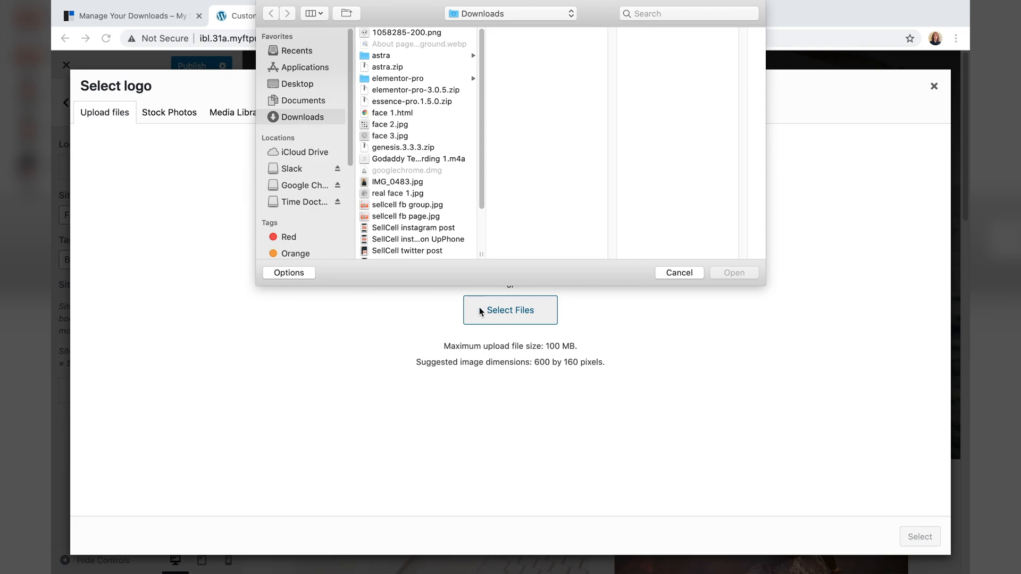
left_click(297, 83)
left_click(410, 90)
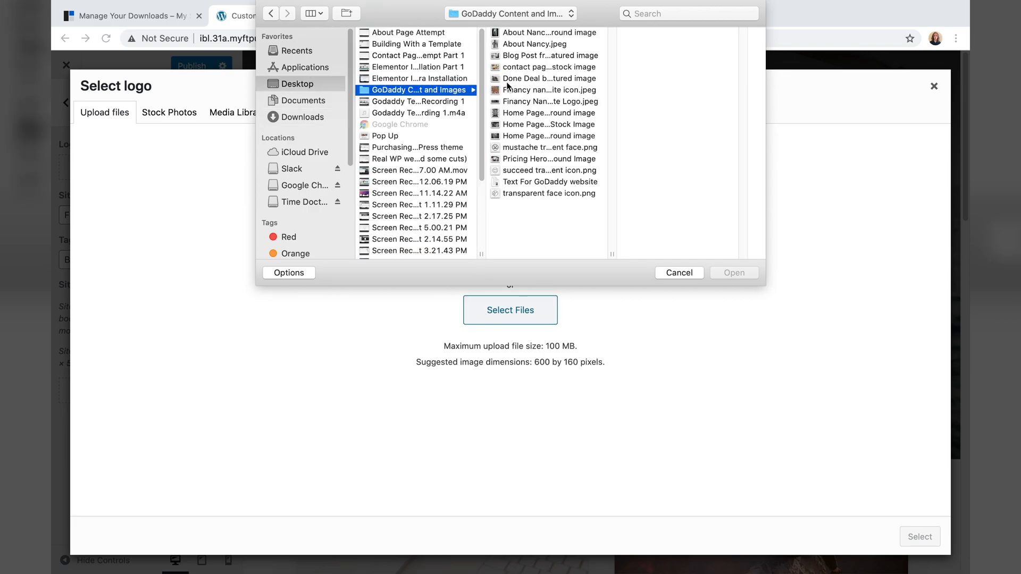
left_click(514, 101)
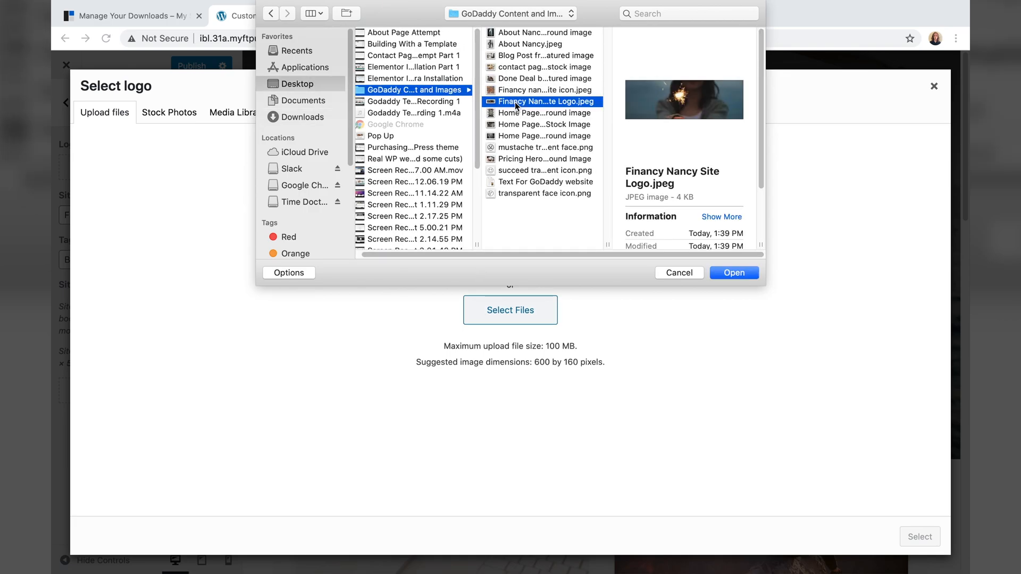
left_click_drag(514, 101, 503, 324)
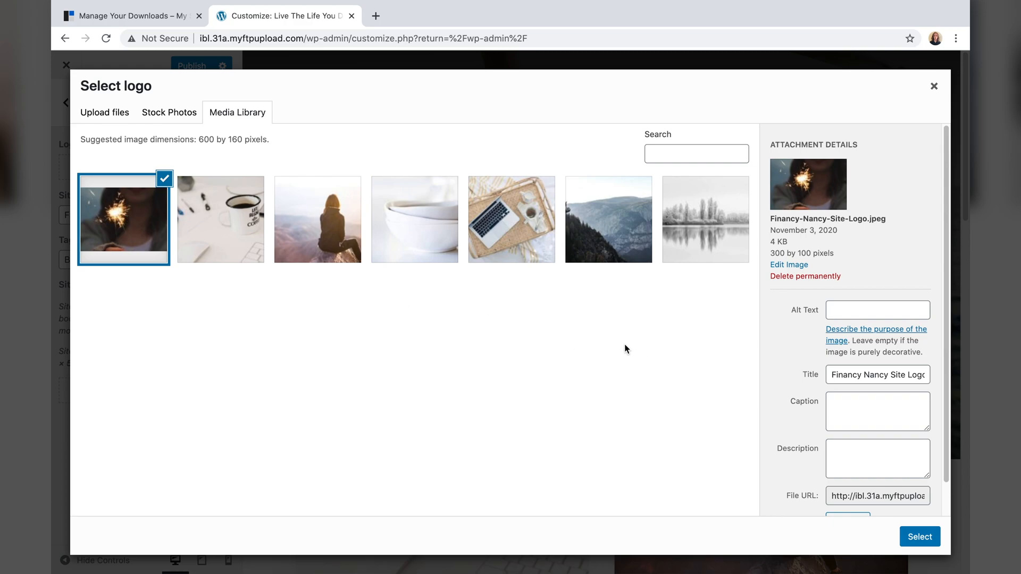
scroll(875, 400, "down", 1)
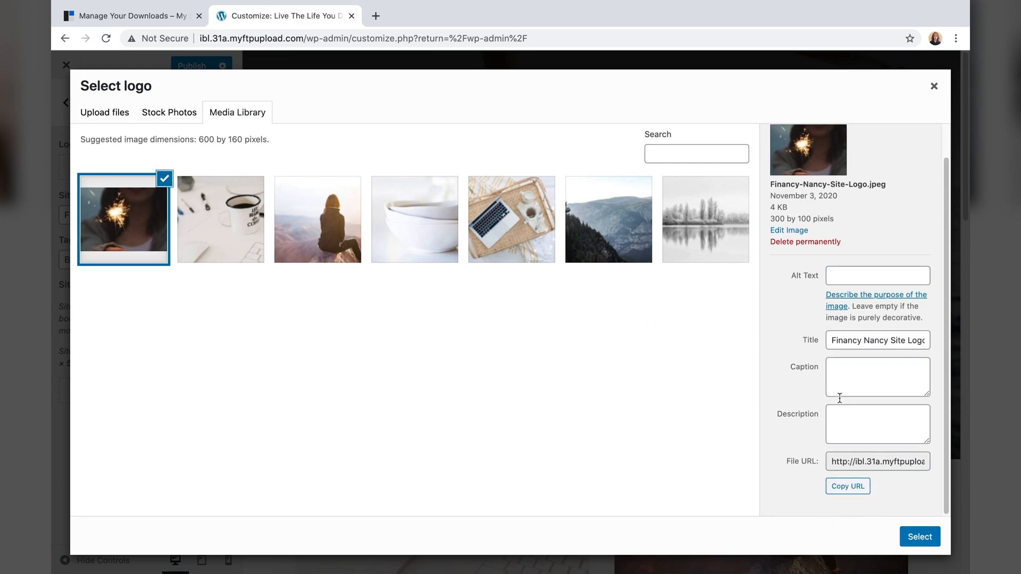
left_click(921, 535)
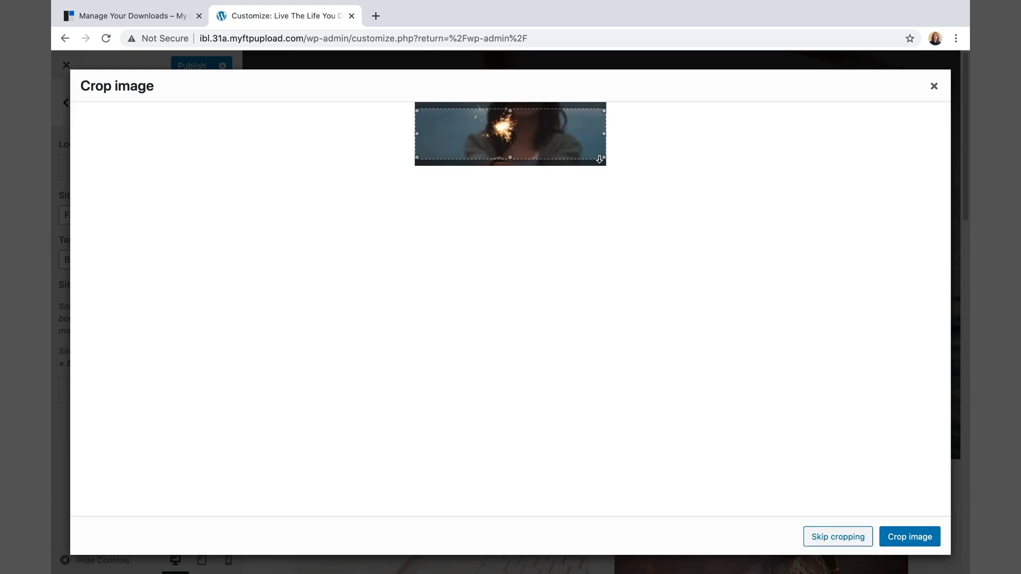
- Stretch the crop box to the image's full height and crop the sparkler logo
mouse_move(604, 160)
left_mouse_down()
mouse_move(611, 149)
mouse_move(616, 174)
left_mouse_up()
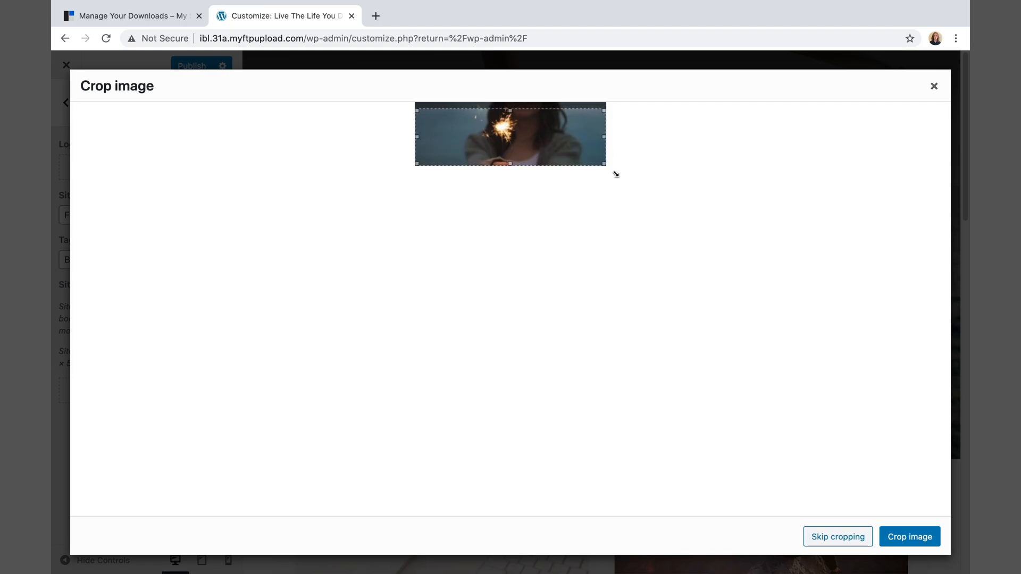
left_click_drag(604, 110, 607, 101)
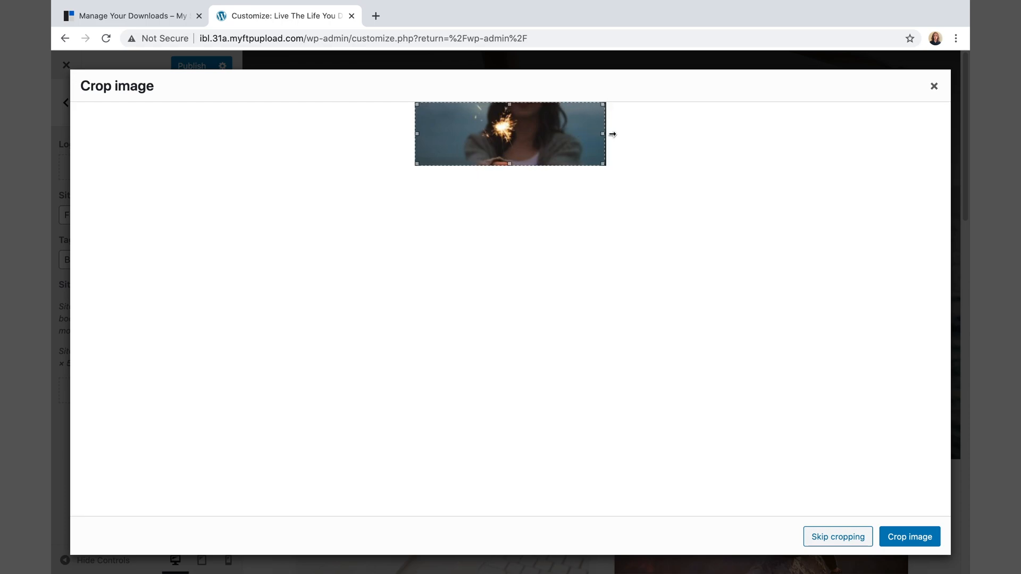
left_click(907, 533)
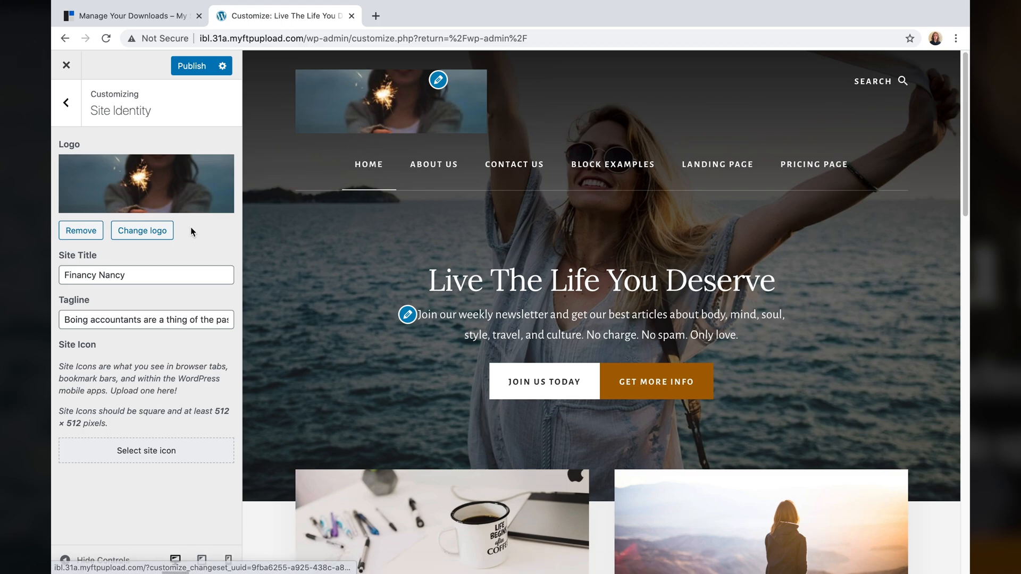
- Select the sparkler logo in the media library and open it in the image editor
left_click(151, 232)
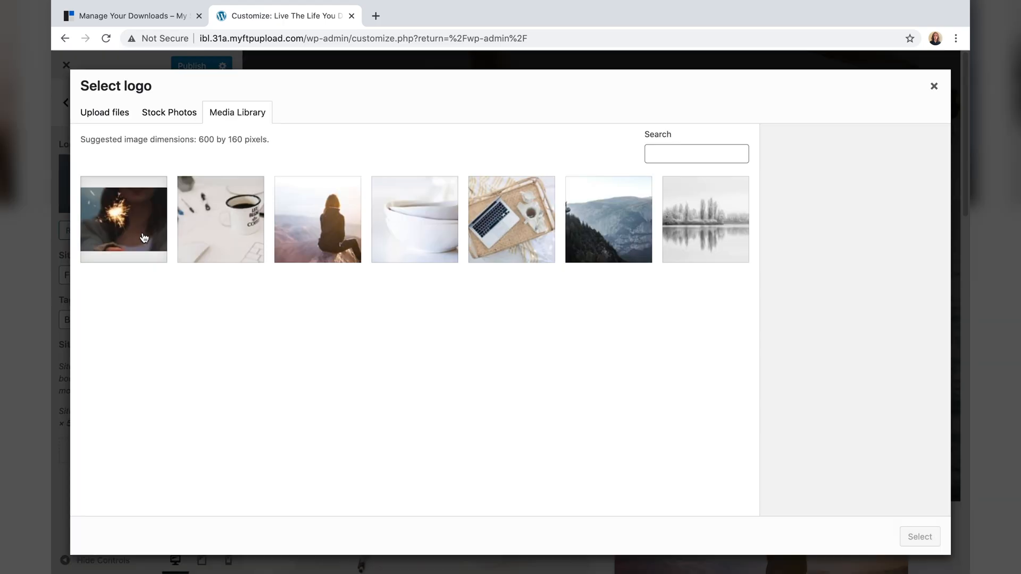
left_click(151, 232)
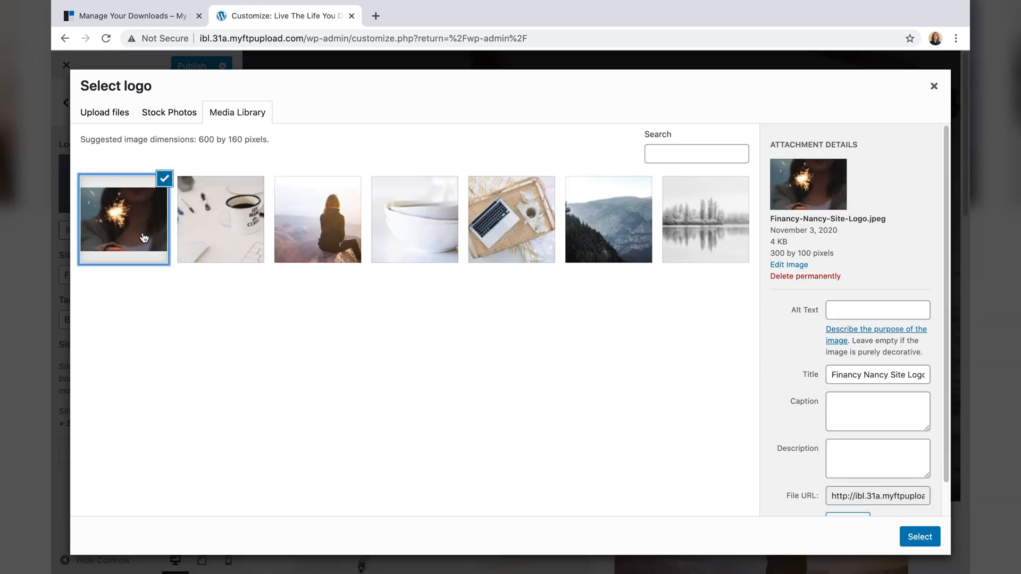
left_click(782, 265)
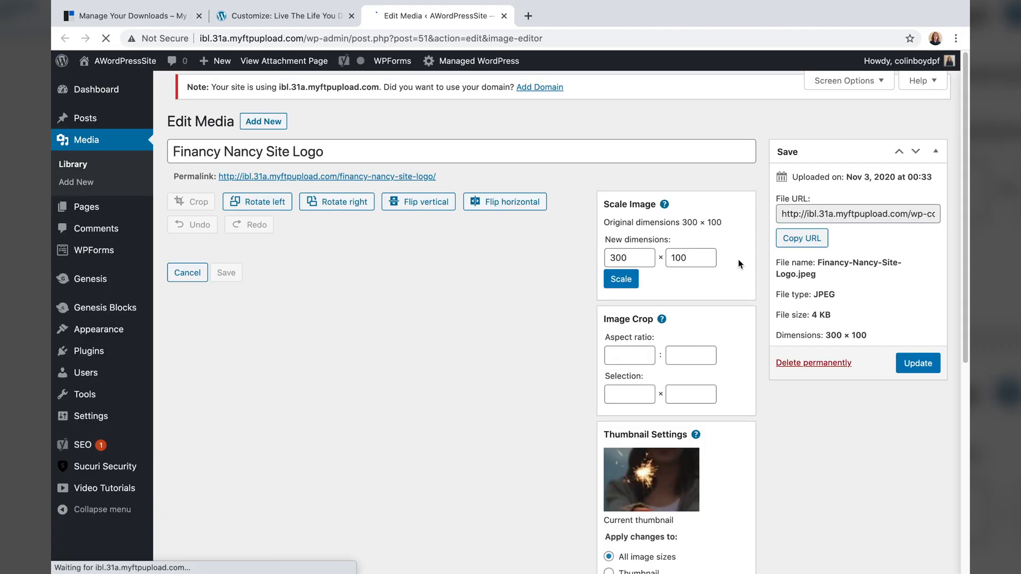
- Scale the logo width from 300 to 280 (280 × 93) and update the media file
left_click(632, 255)
double_click(623, 254)
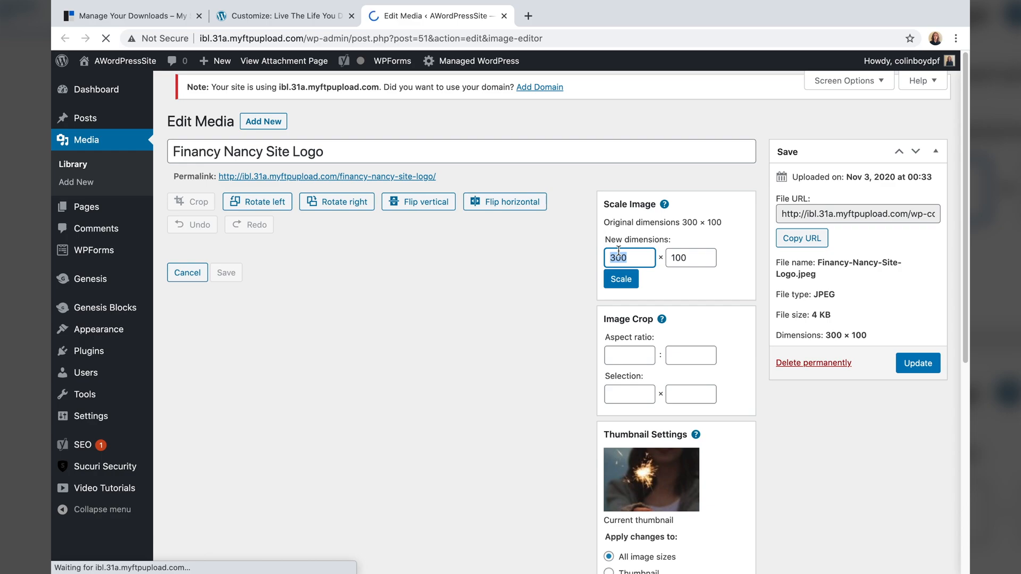
type("2")
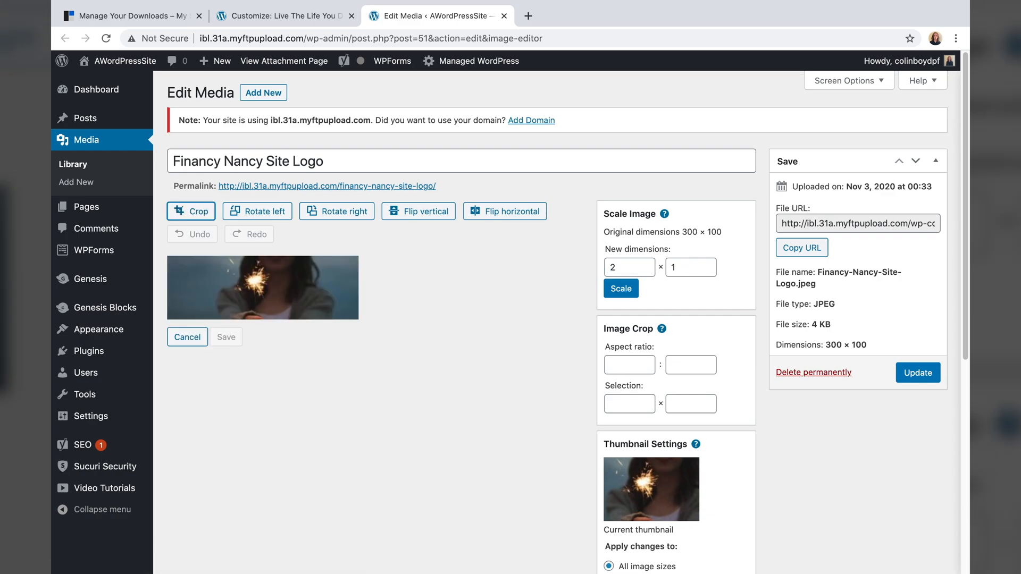
left_click(633, 267)
type("80")
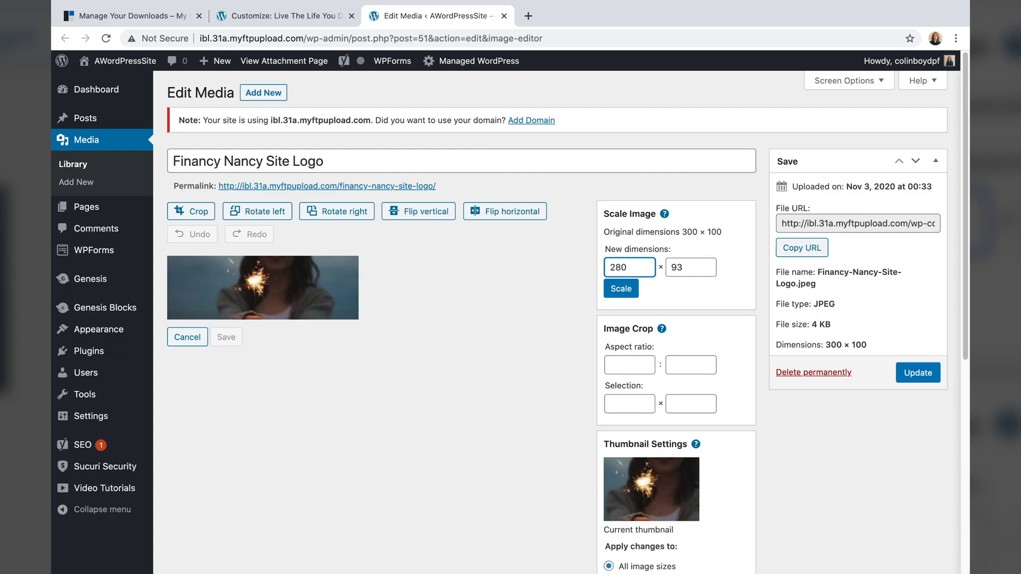
left_click(630, 288)
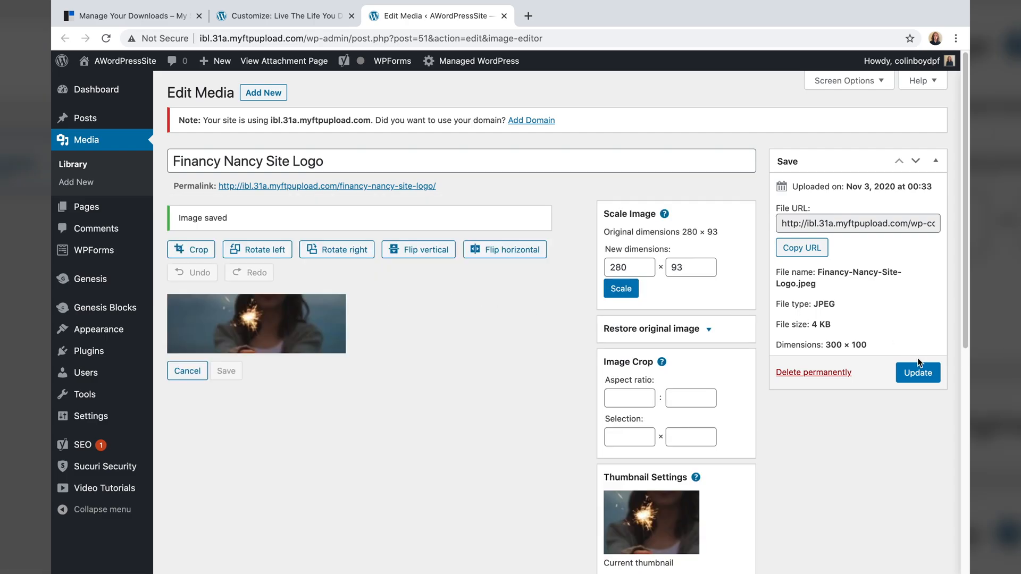
left_click(913, 374)
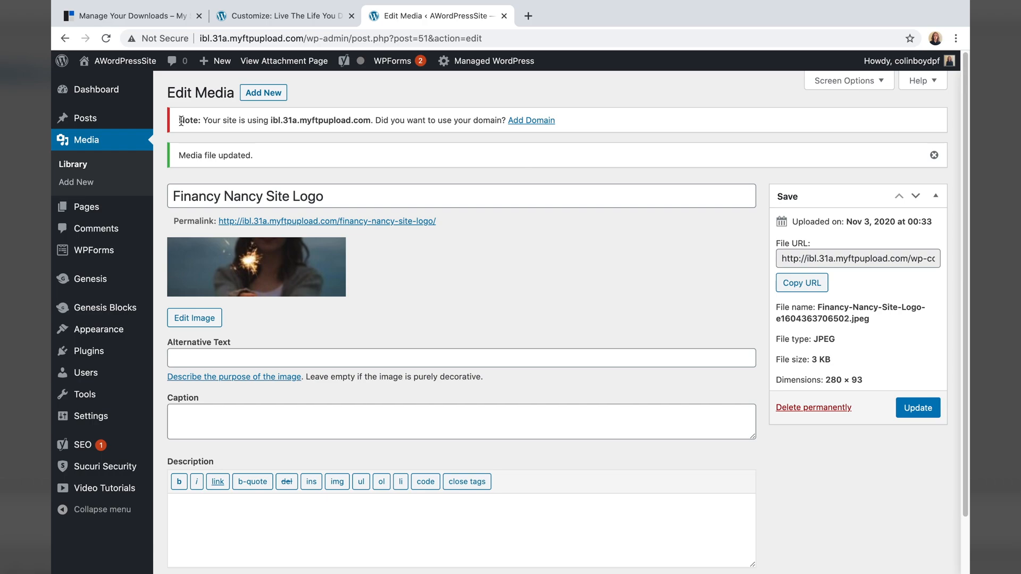
- Reopen Site Identity in the Customizer and restore the autosaved logo, Financy Nancy title and tagline
mouse_move(69, 330)
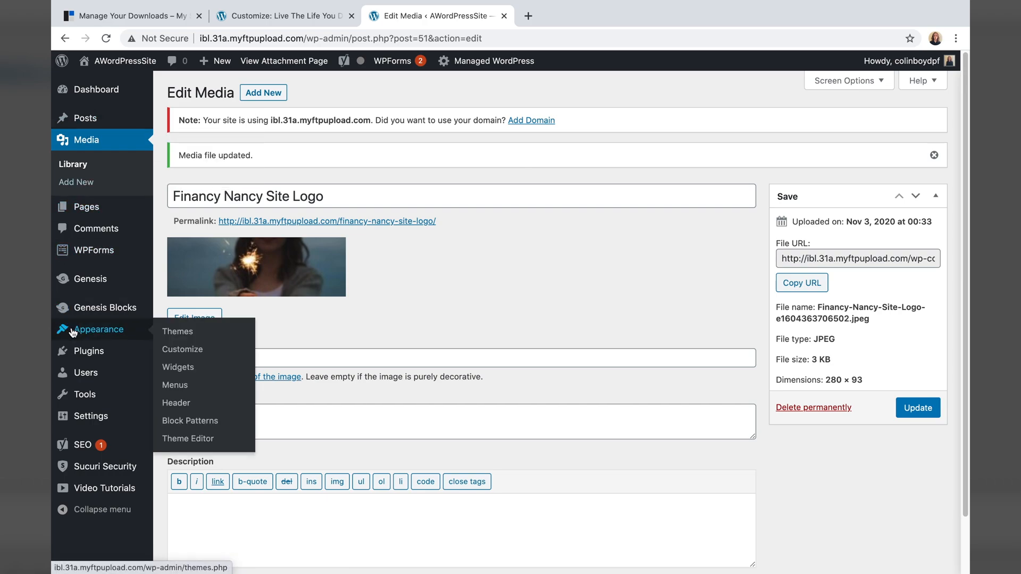
left_click(186, 355)
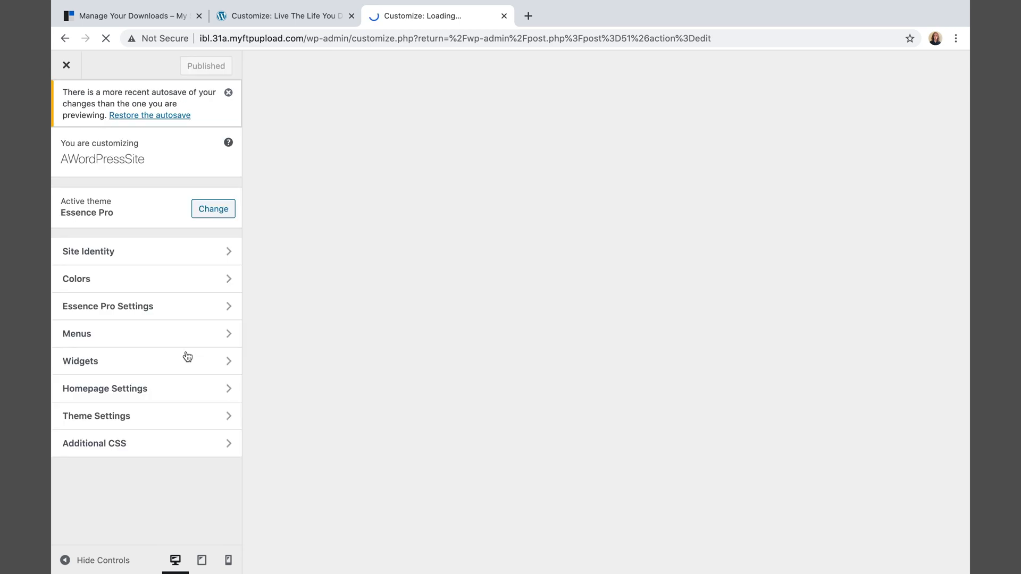
left_click(144, 258)
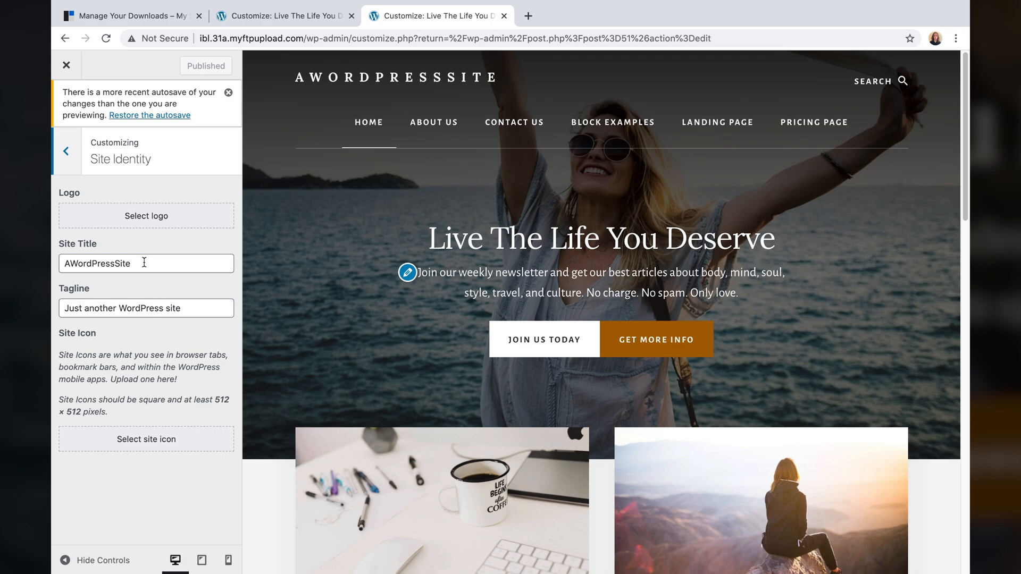
left_click(144, 264)
left_click(139, 304)
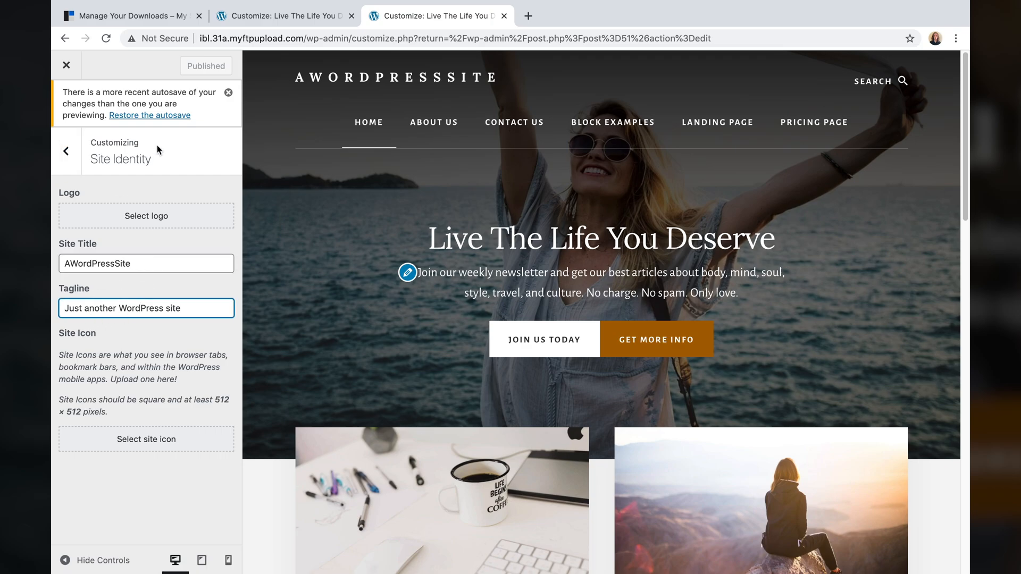
left_click(166, 116)
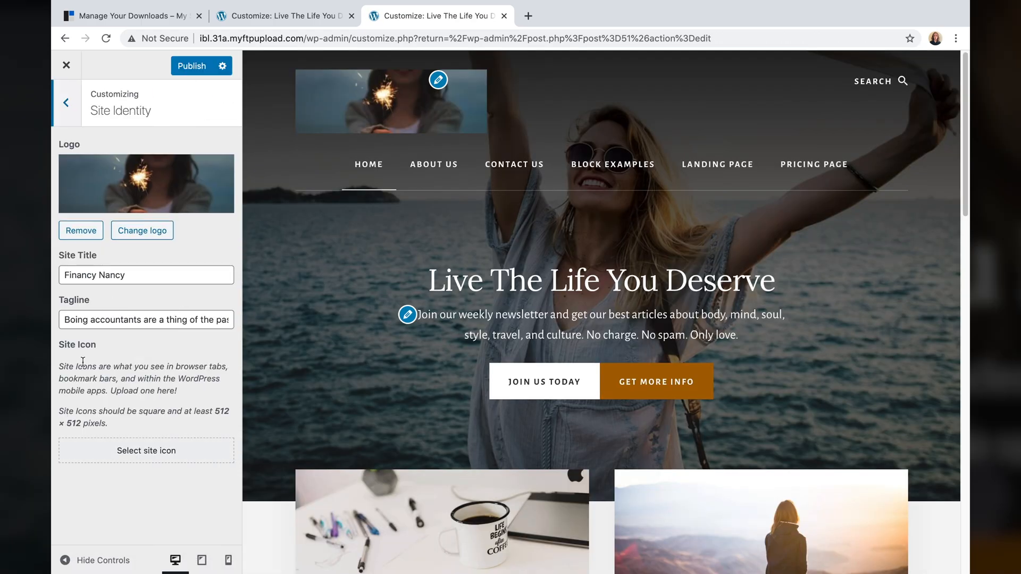
left_click(119, 318)
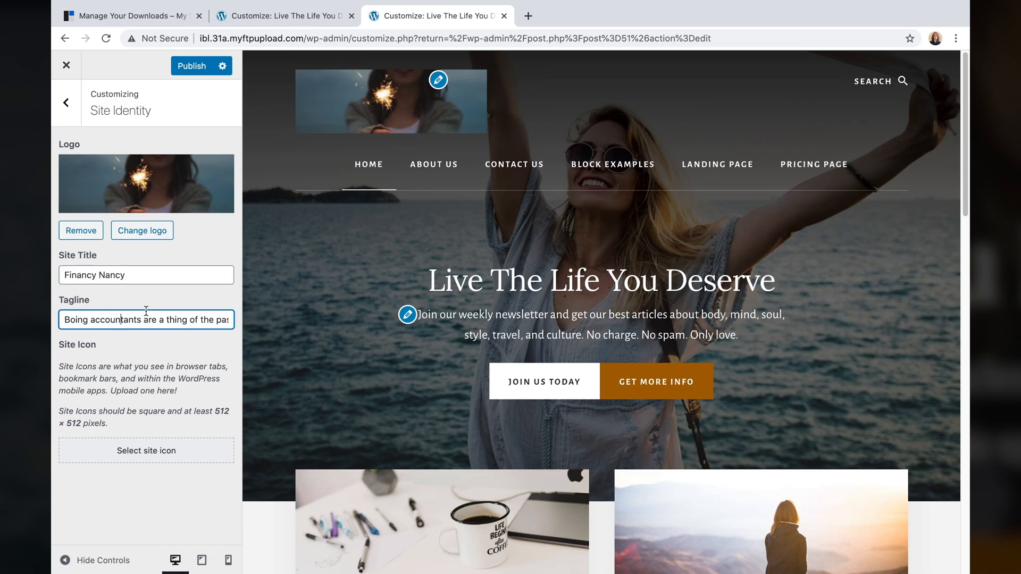
- Replace the logo with the resized sparkler image from the Media Library, cropped to full height
left_click(150, 237)
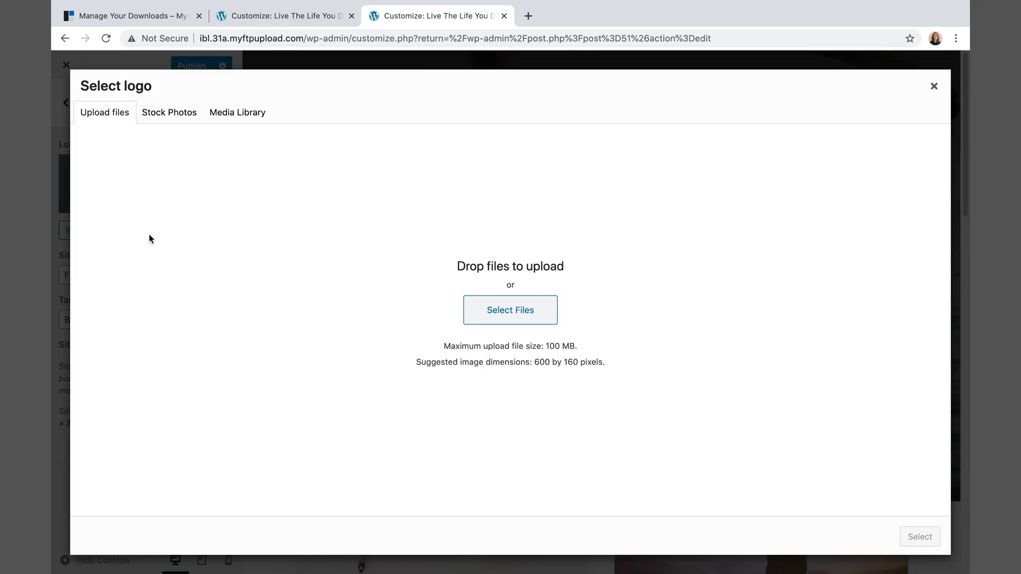
left_click(232, 123)
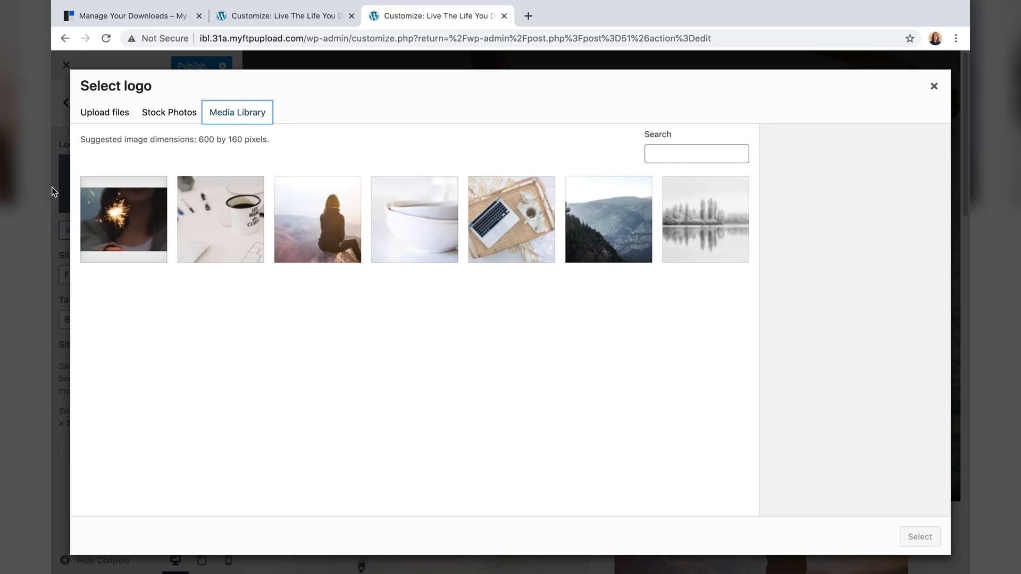
left_click(94, 224)
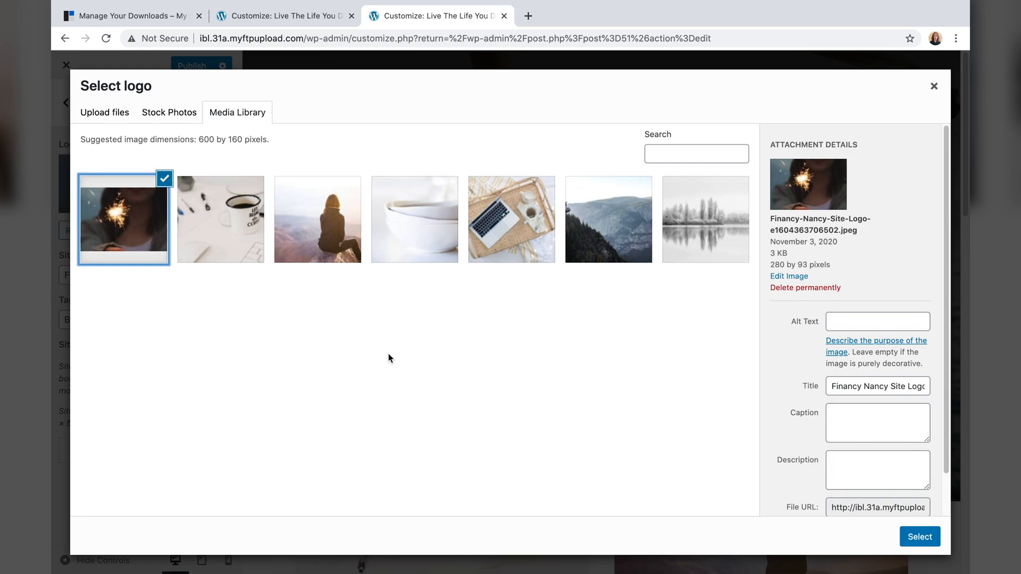
left_click(921, 538)
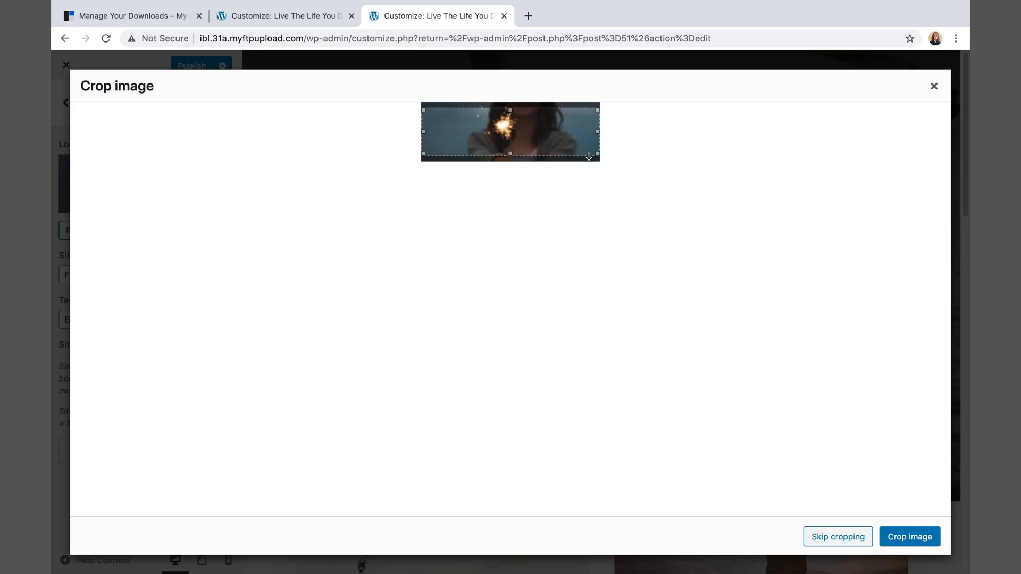
left_click_drag(597, 154, 604, 166)
left_click_drag(598, 109, 599, 102)
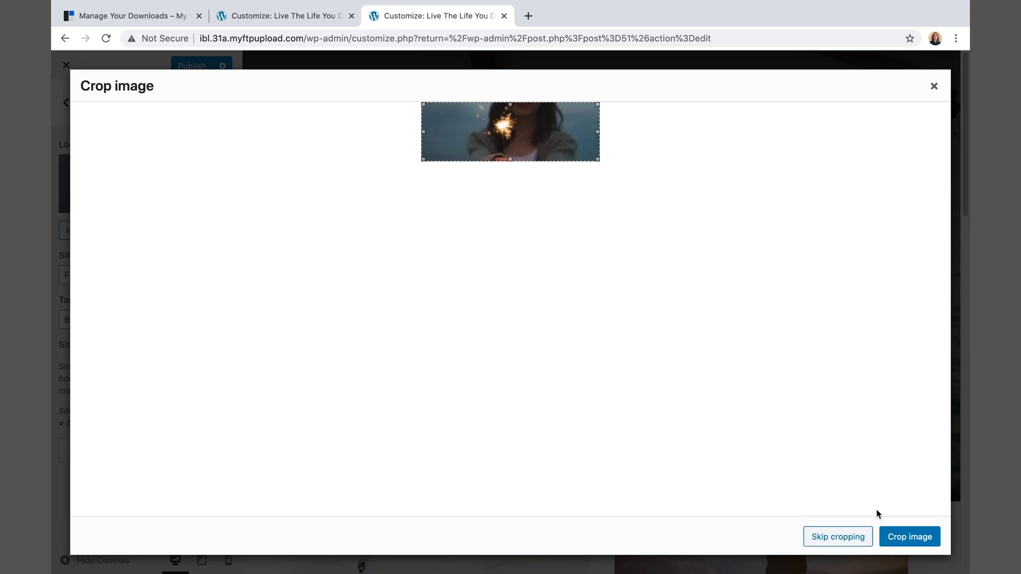
left_click(904, 537)
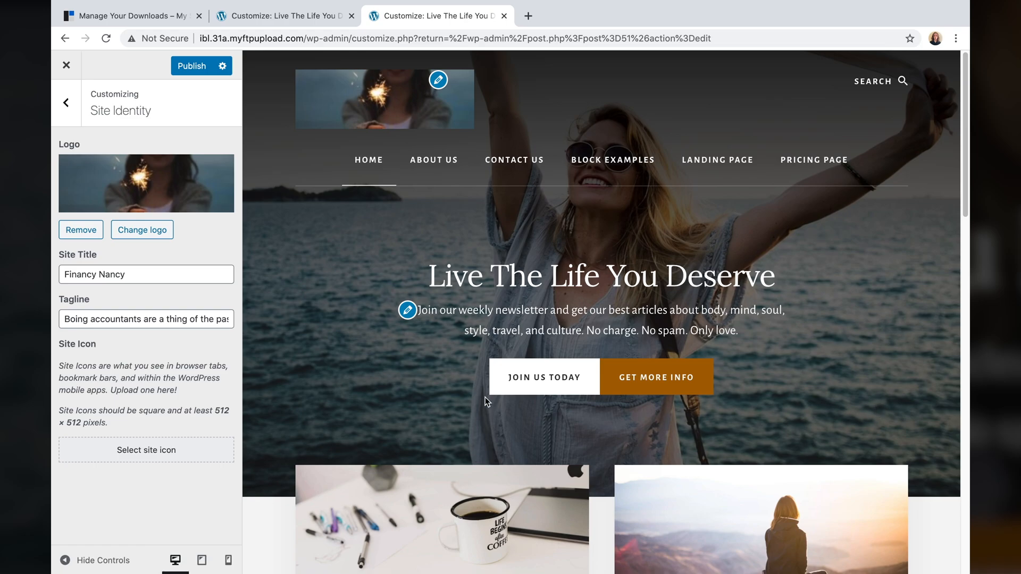
- Go to Essence Pro Settings > Header Background Image and review the current header photo
left_click(63, 105)
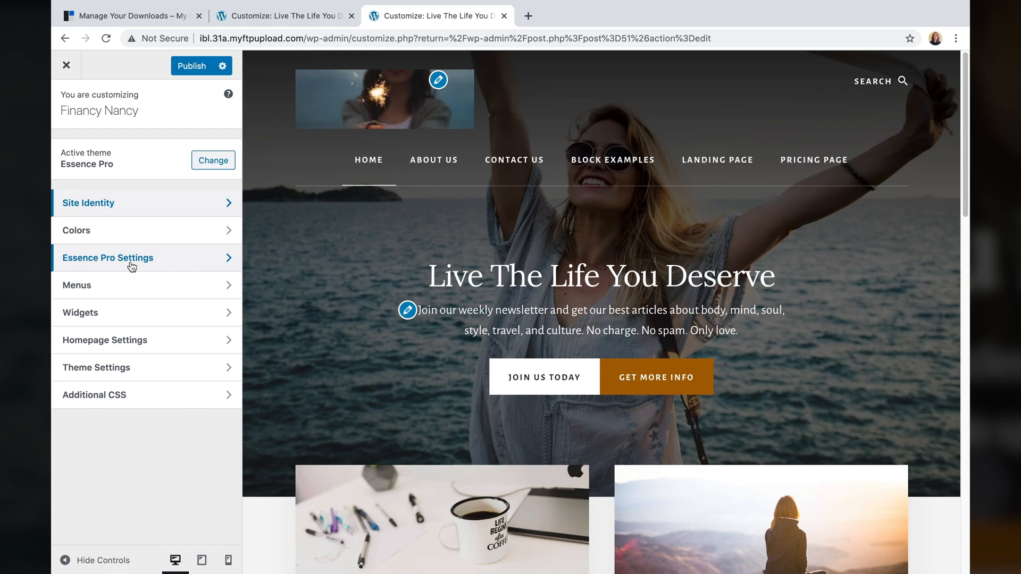
left_click(169, 260)
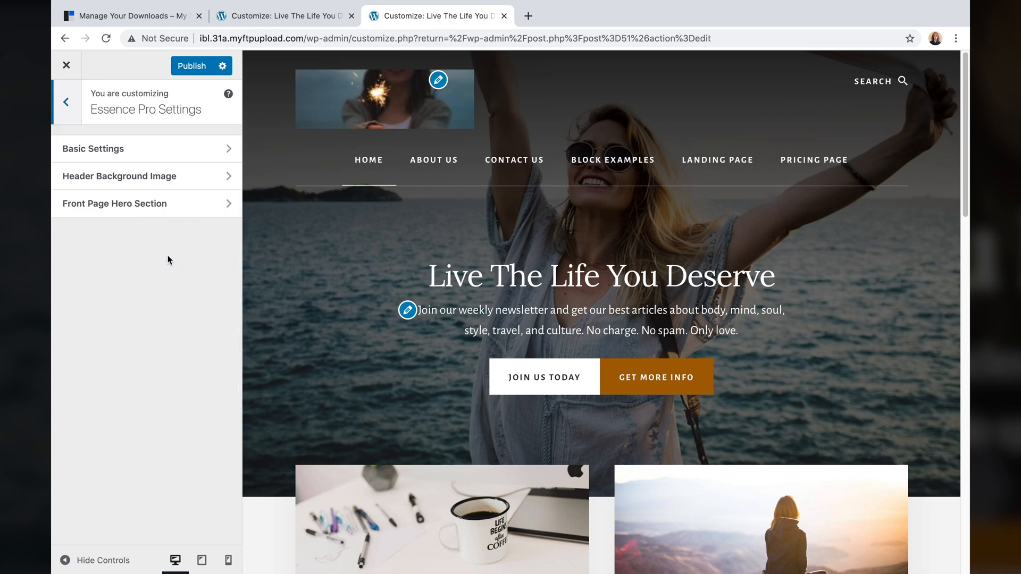
left_click(117, 181)
scroll(153, 291, "down", 2)
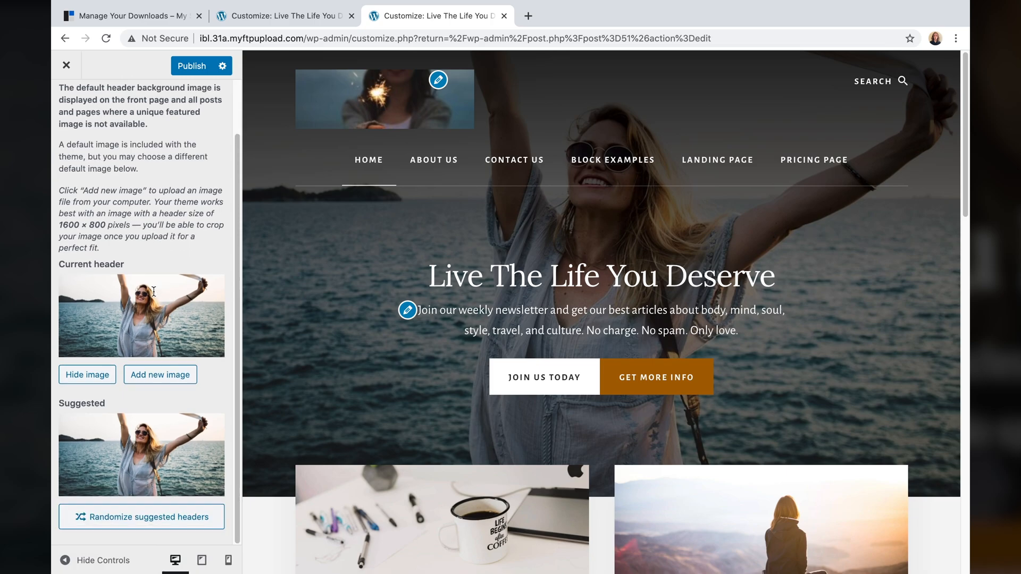
- Upload the Home Page Hero Background image from Desktop's GoDaddy Content and Images folder
left_click(149, 376)
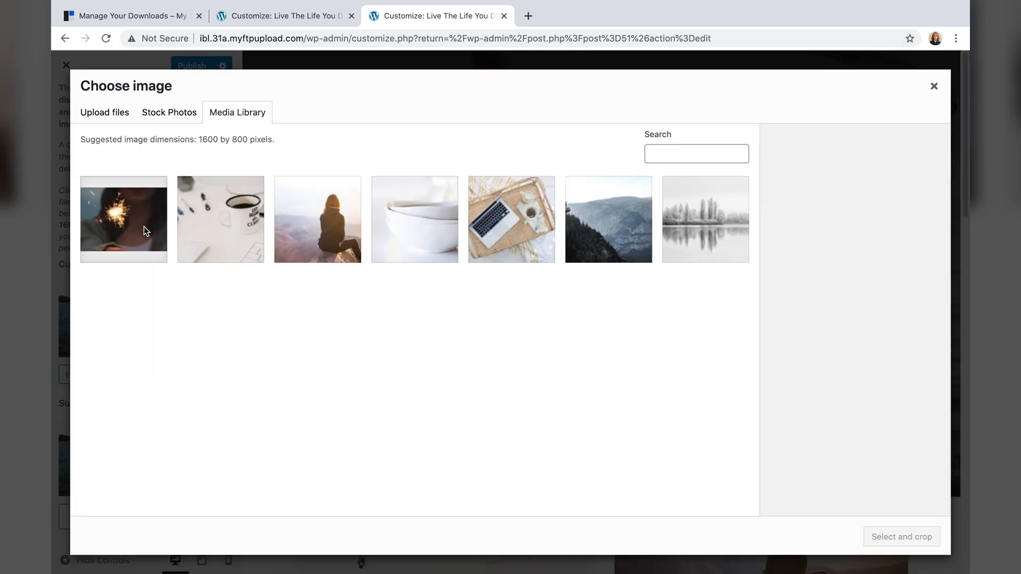
left_click(97, 110)
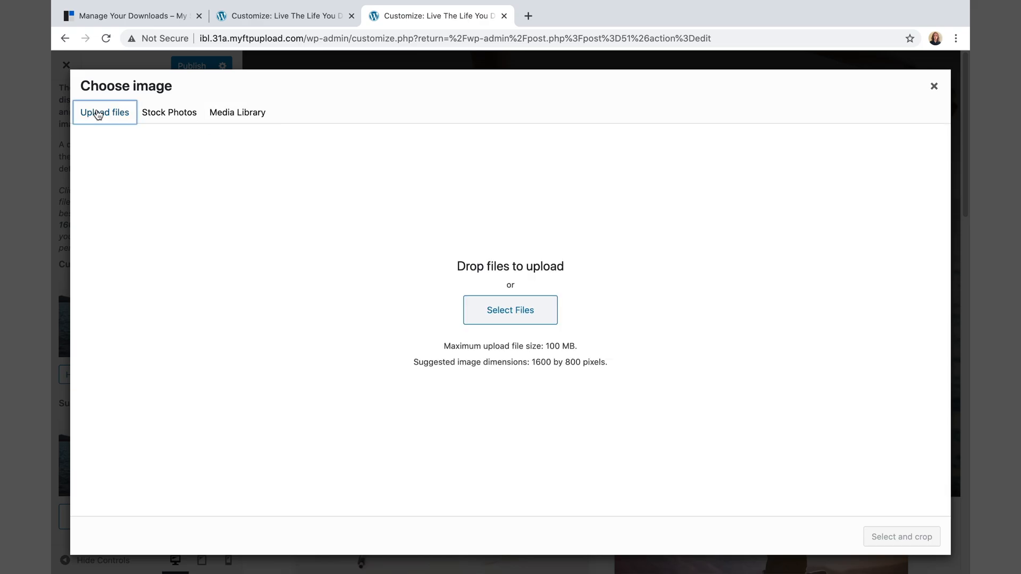
left_click(470, 304)
left_click(297, 83)
left_click(414, 90)
left_click(523, 114)
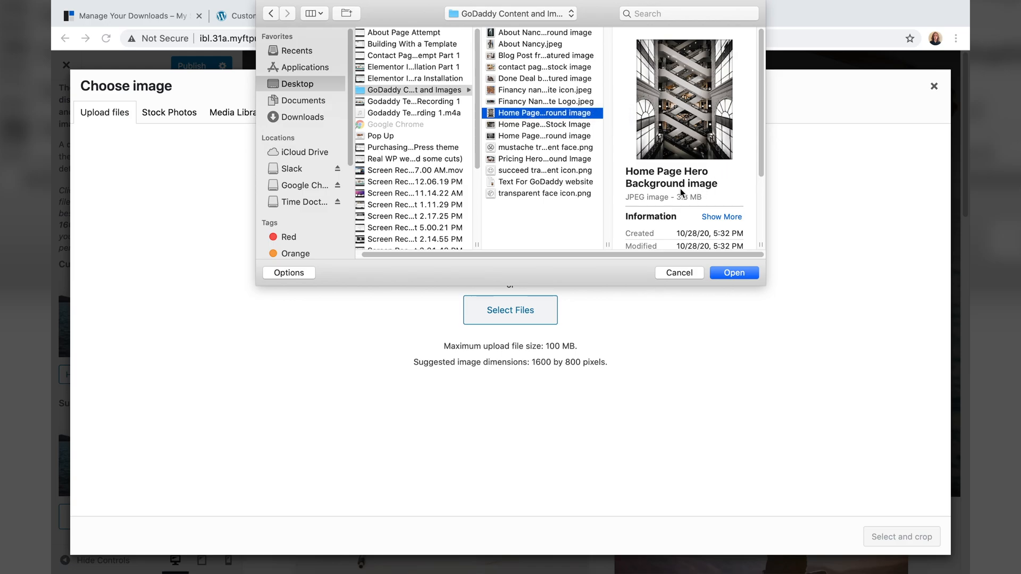
left_click(745, 274)
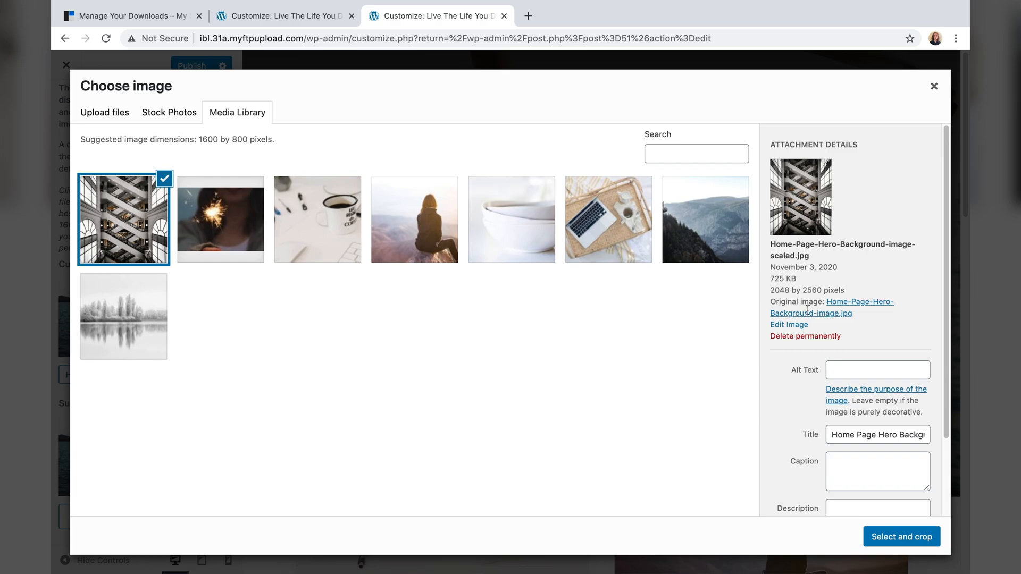
- Crop the escalator photo to its middle and set it as the header background
left_click(894, 545)
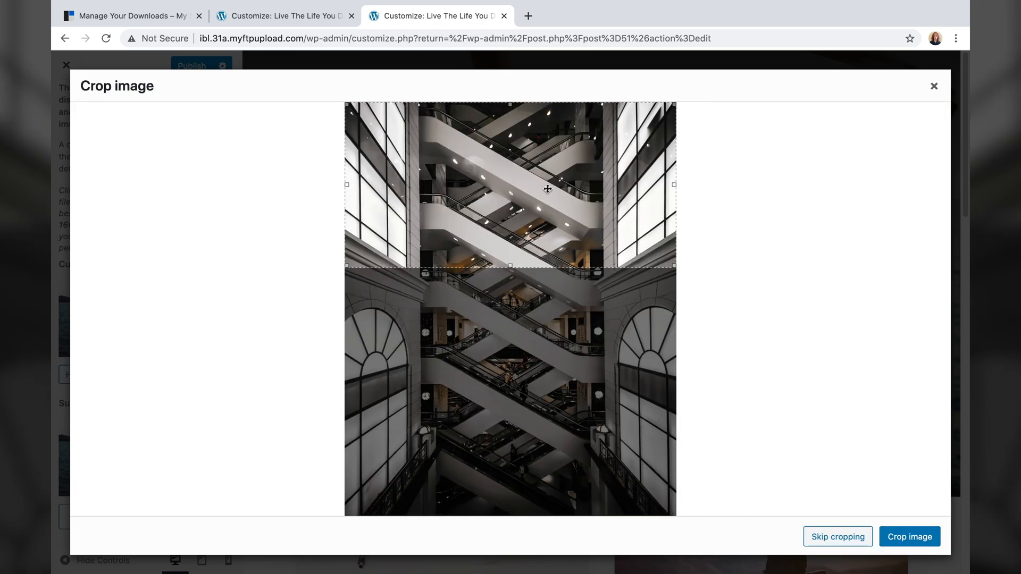
left_click_drag(540, 222, 532, 312)
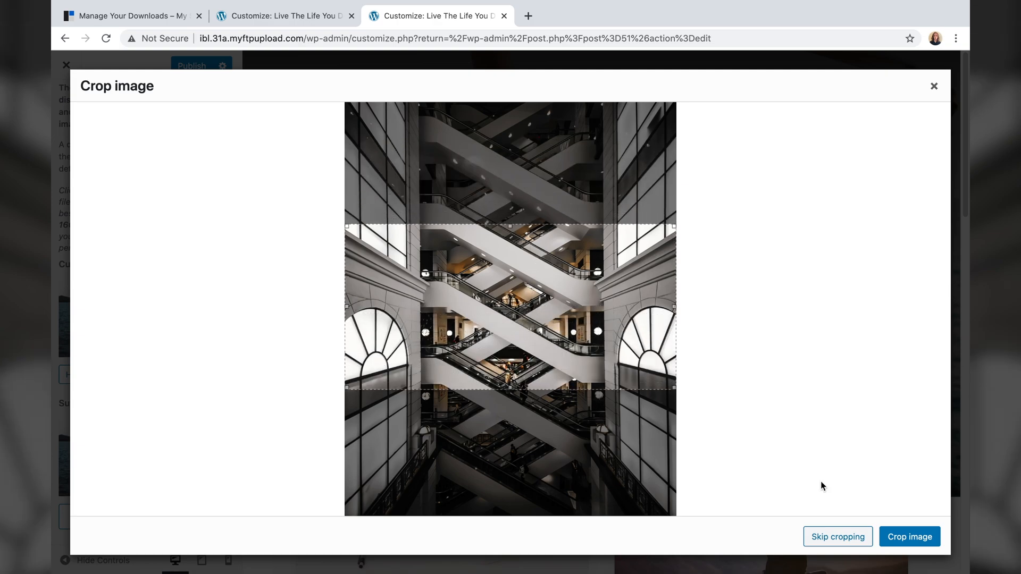
left_click(907, 537)
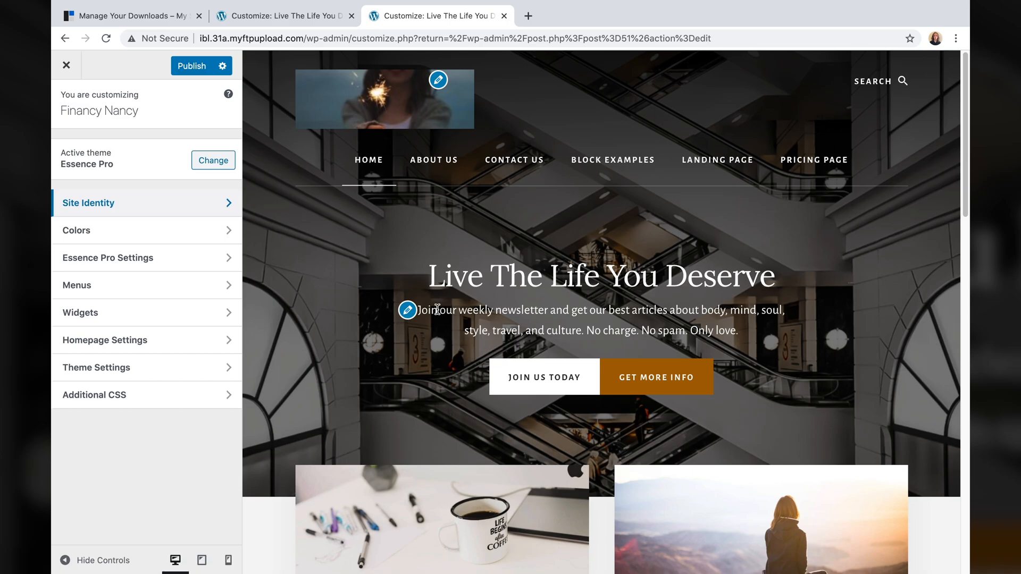
- Open the Front Page Hero Section settings and delete the existing intro paragraph text
left_click_drag(438, 309, 565, 328)
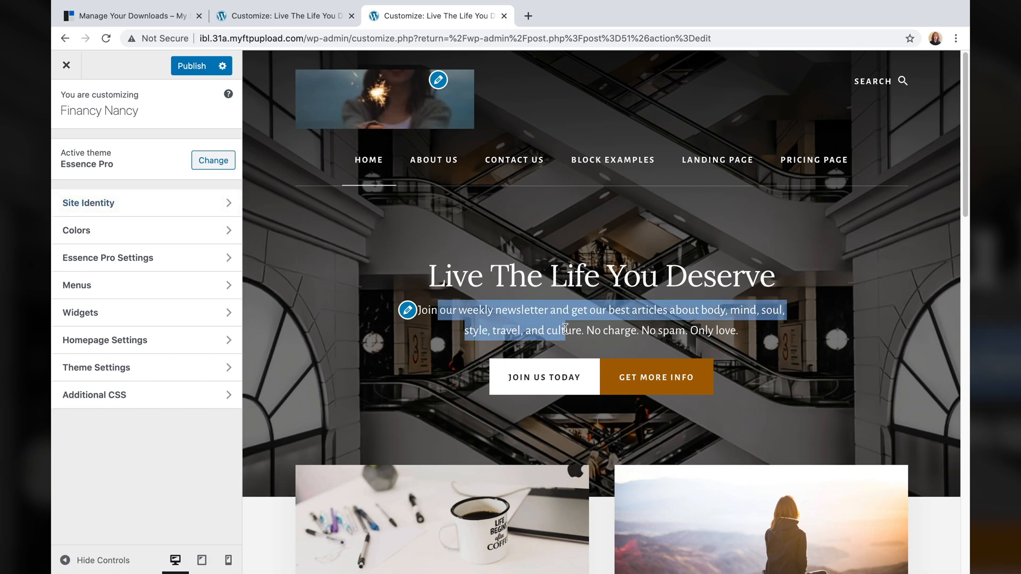
left_click(566, 329)
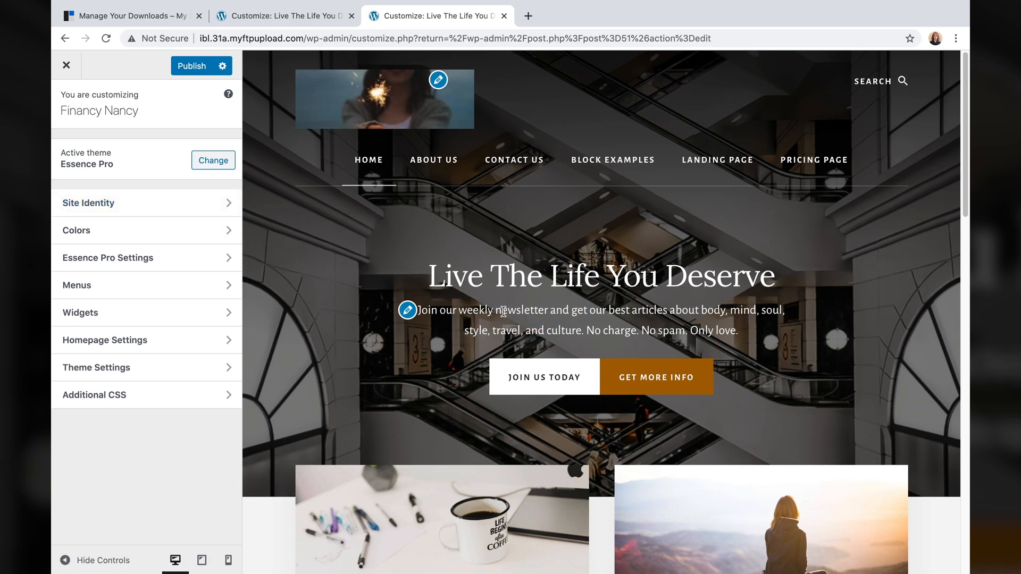
left_click(407, 312)
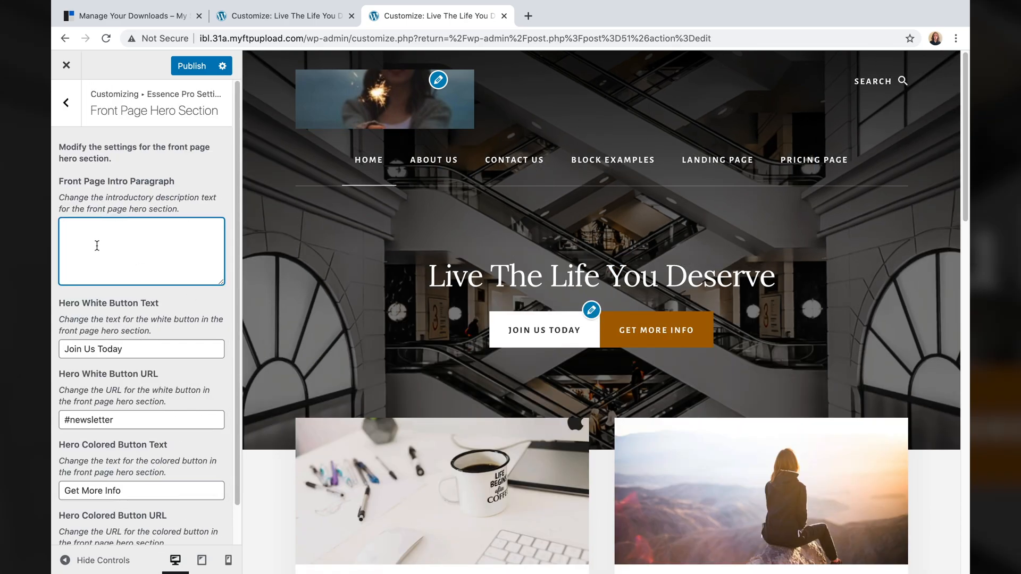
type("Join our weekly newsletter and get our best articles about body, mind, soul, style, travel, and culture. No charge. No spam. Only love.")
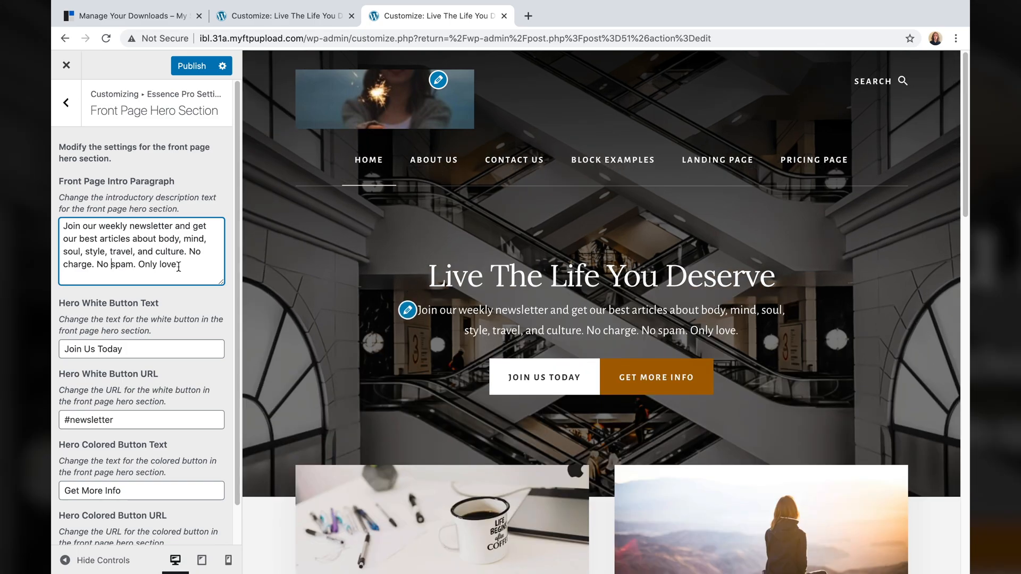
left_click_drag(180, 265, 53, 215)
key("BackSpace")
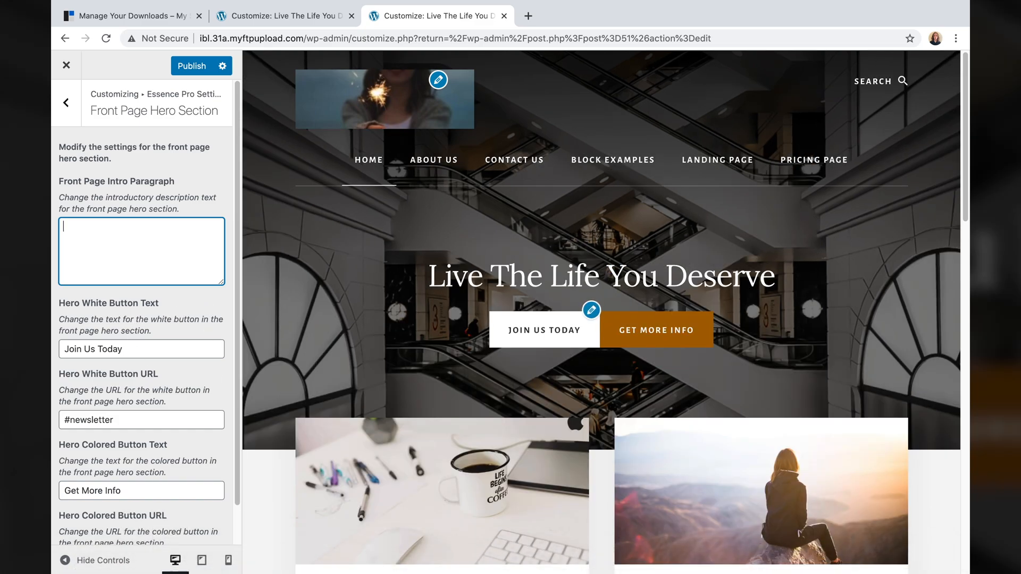
- Copy the hero body-text line from the TextEdit notes and switch back to Chrome
mouse_move(427, 572)
left_click(702, 556)
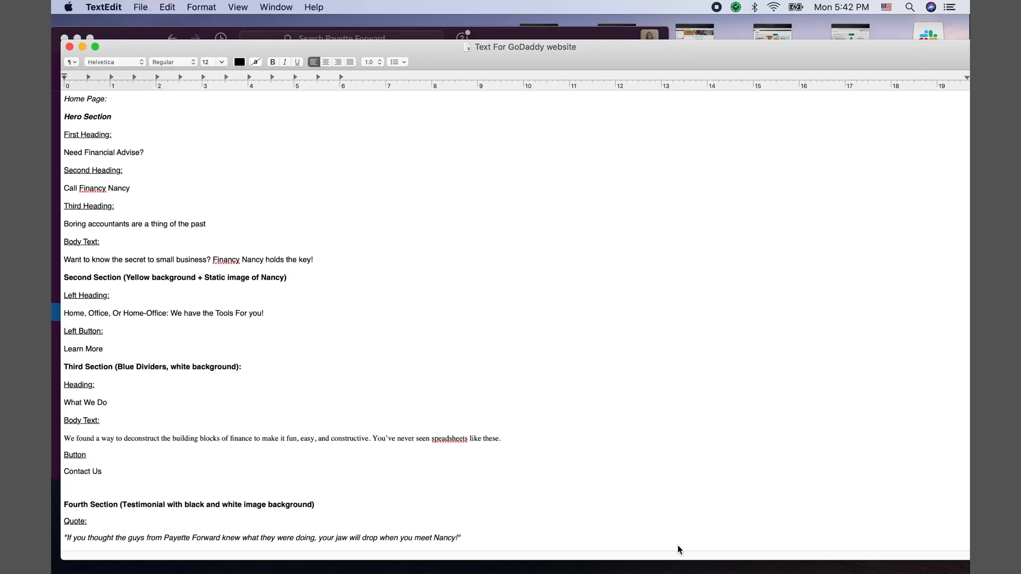
left_click_drag(321, 259, 69, 257)
right_click(69, 257)
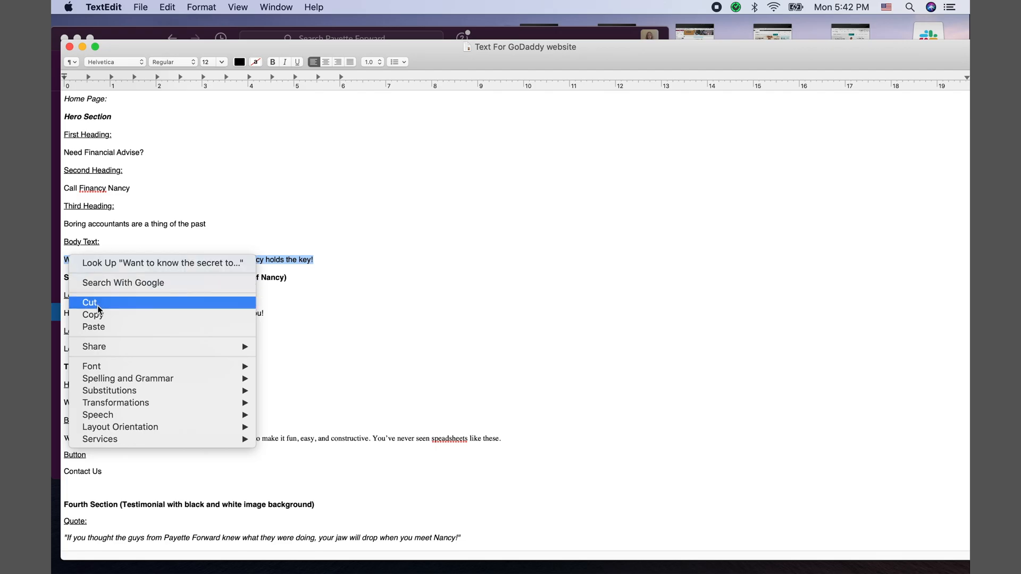
left_click(85, 311)
mouse_move(420, 563)
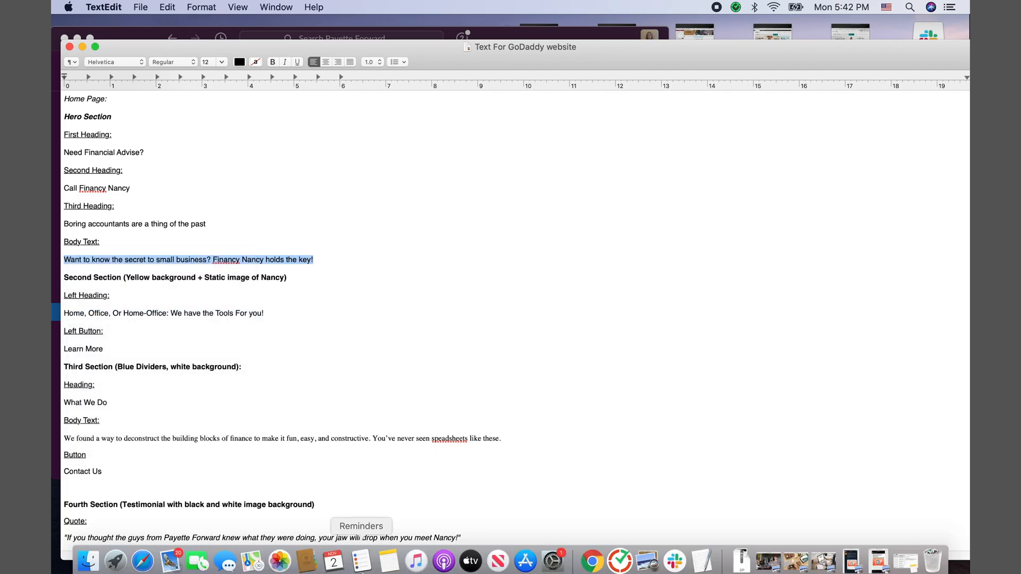
left_click(590, 556)
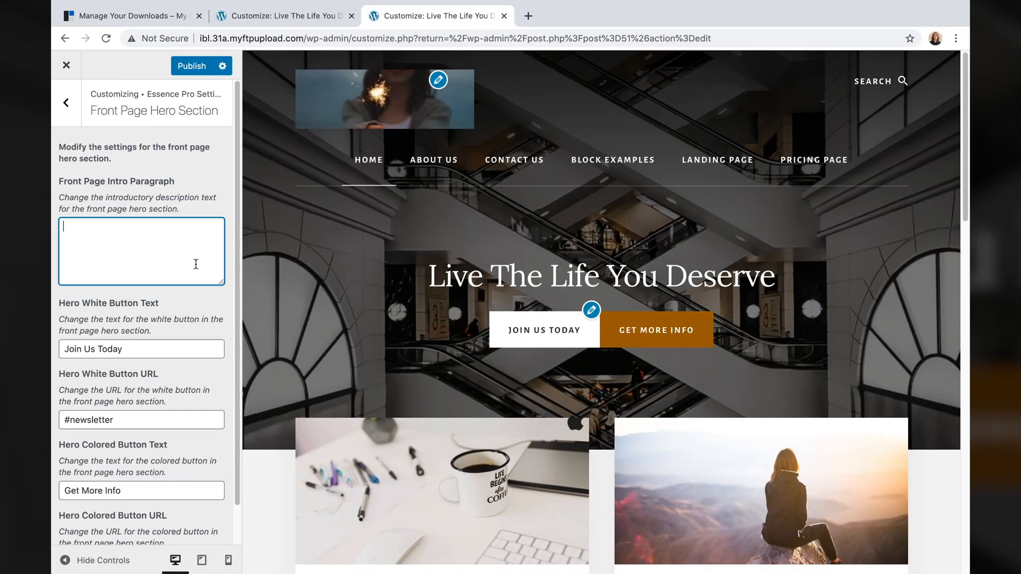
- Paste the small-business line into the intro paragraph and clear the Join Us Today button text
key("super+v")
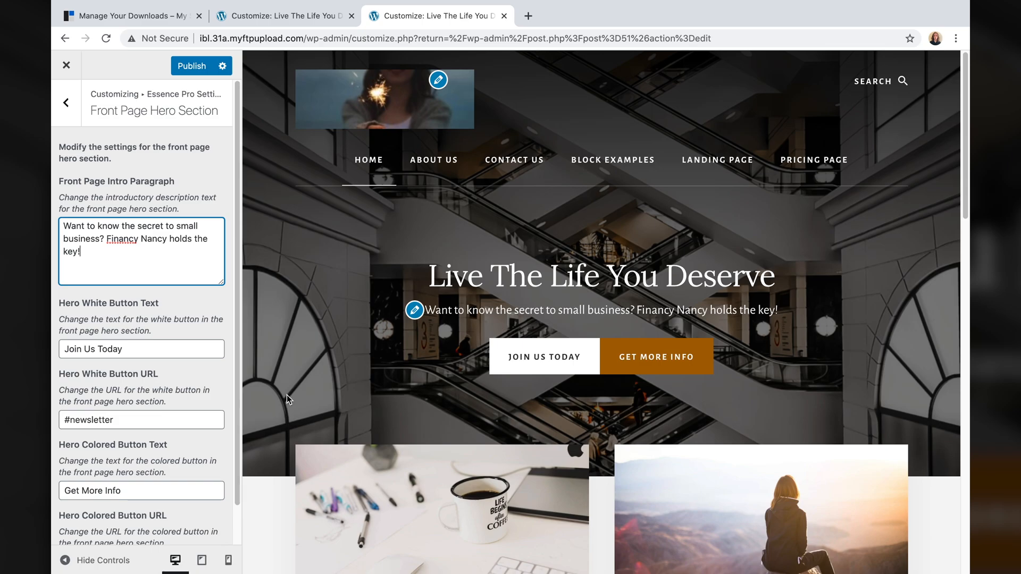
key("Tab")
key("BackSpace")
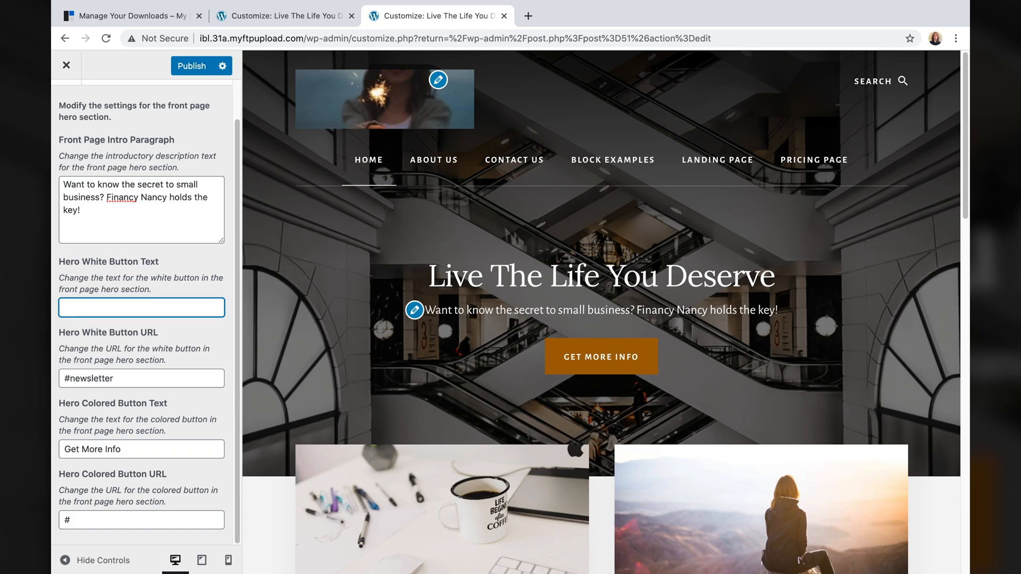
- Set the white button to 'Find A Plan' linking to /pricing and the Contact Nancy button to /contact
type("Find A Plan")
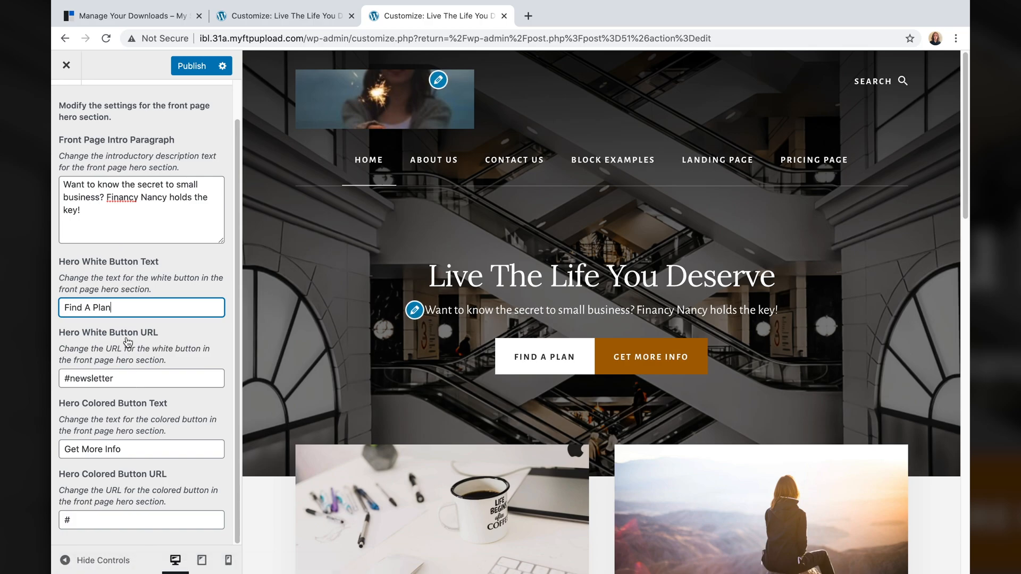
key("Tab")
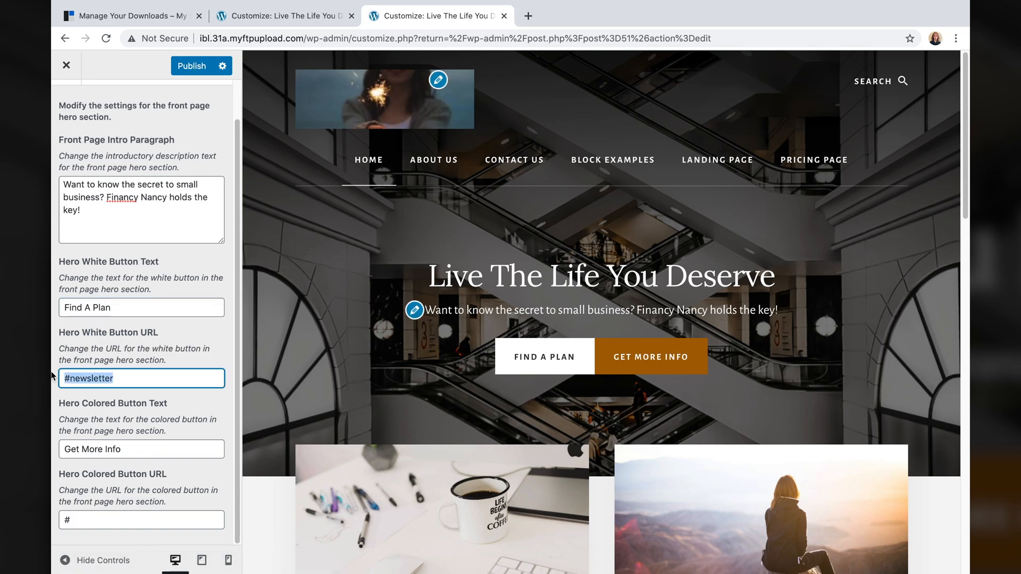
type("/pricing")
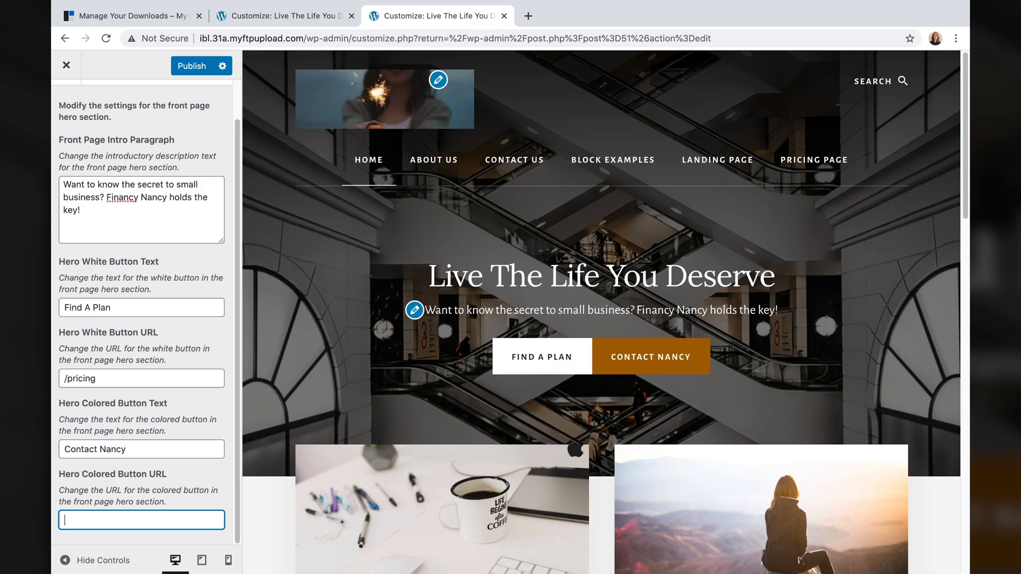
type("/contact")
scroll(67, 125, "up", 2)
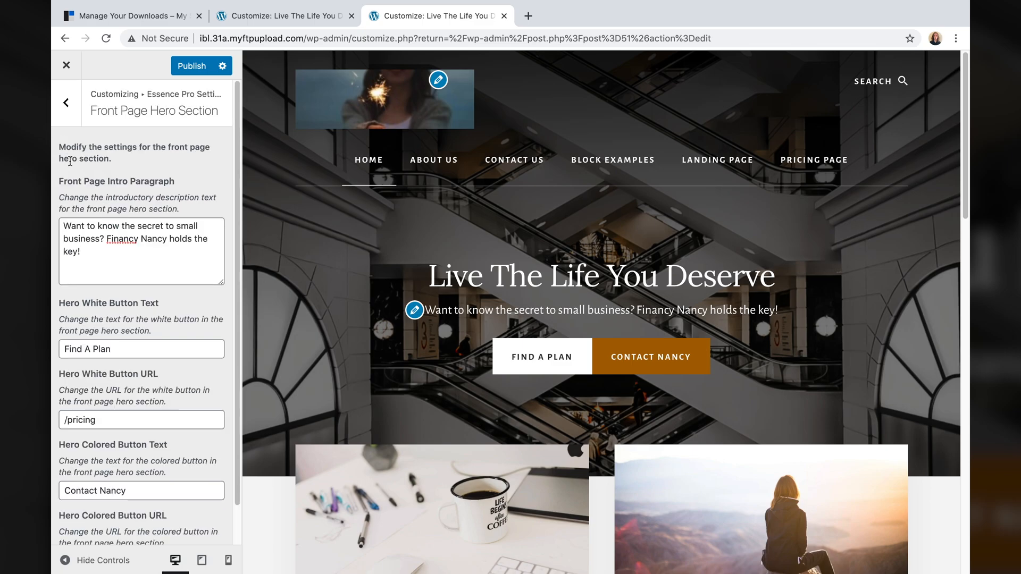
- Navigate the customizer back to Theme Settings > Footer
left_click(62, 108)
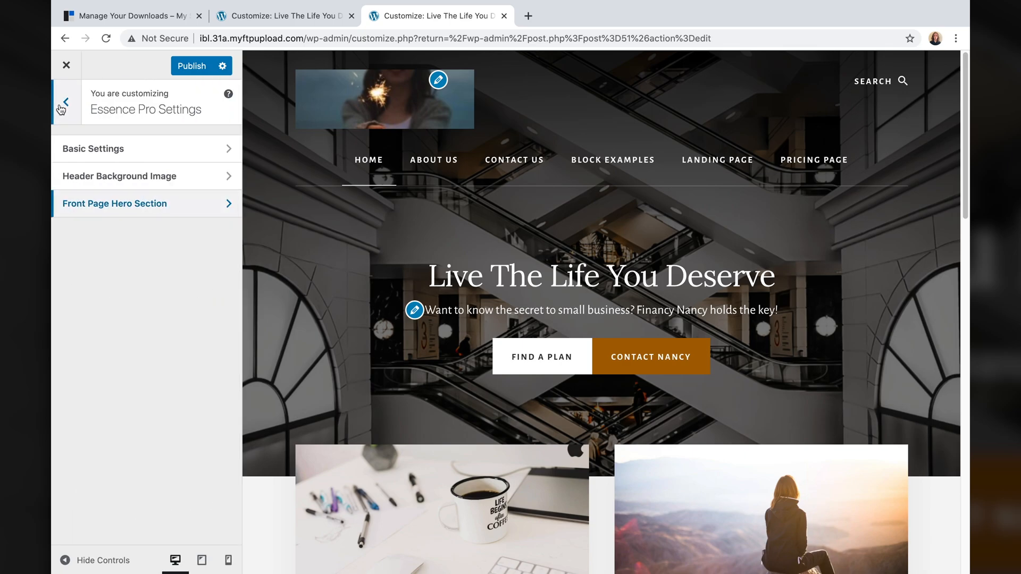
left_click(68, 89)
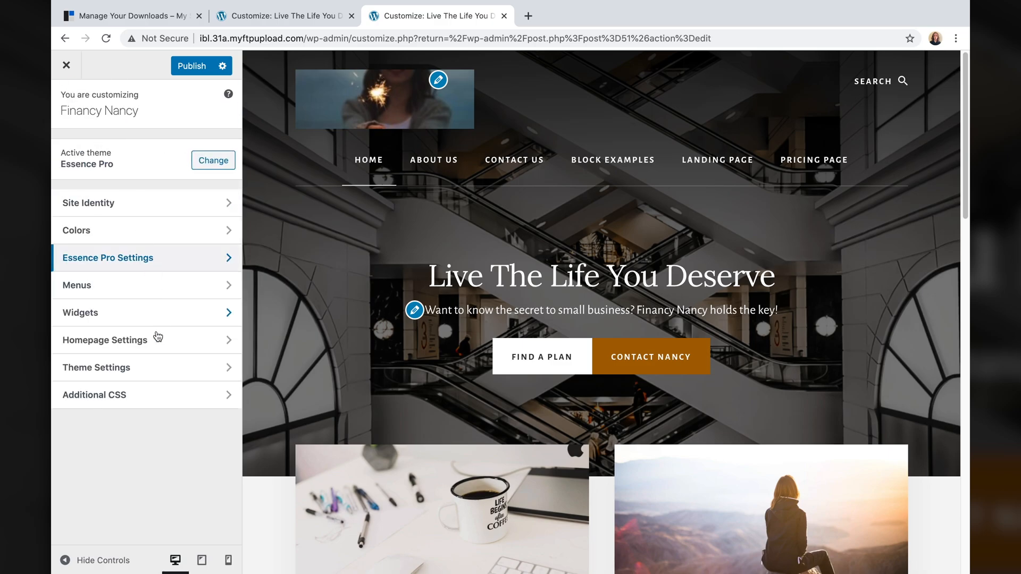
left_click(154, 368)
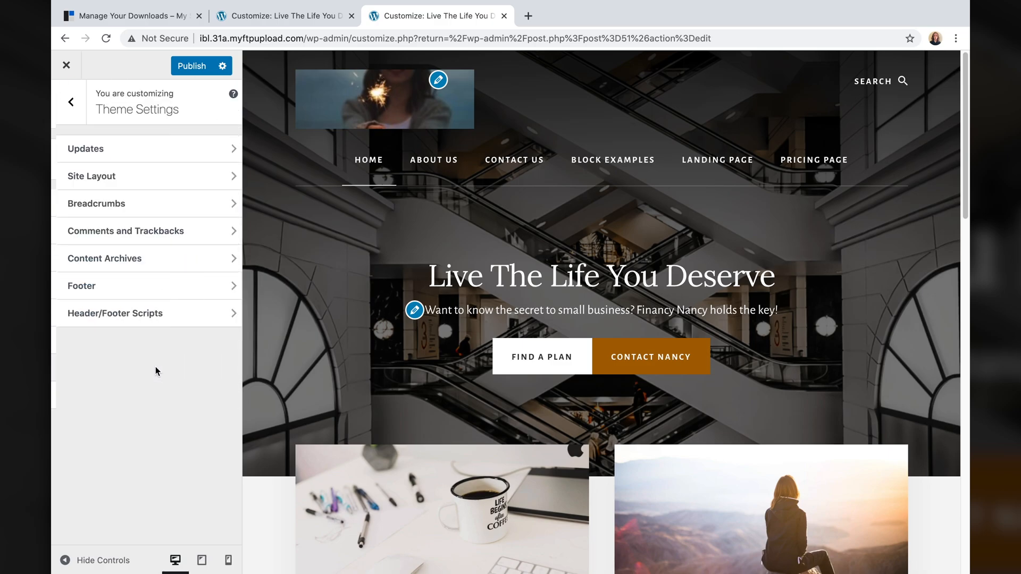
left_click(145, 286)
scroll(424, 338, "down", 15)
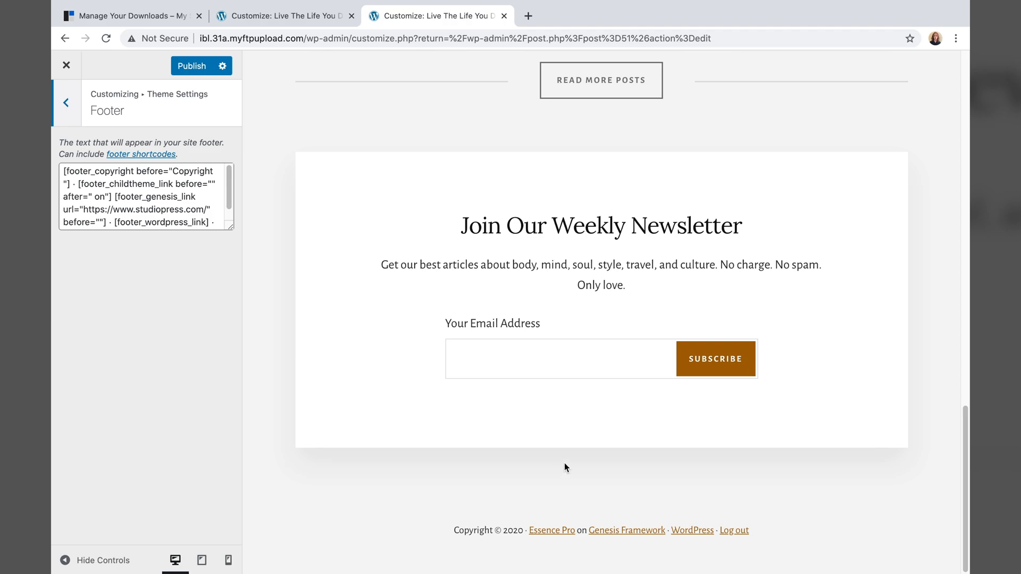
- Delete the footer credit and log-out shortcodes, keeping only footer_copyright
left_click(208, 219)
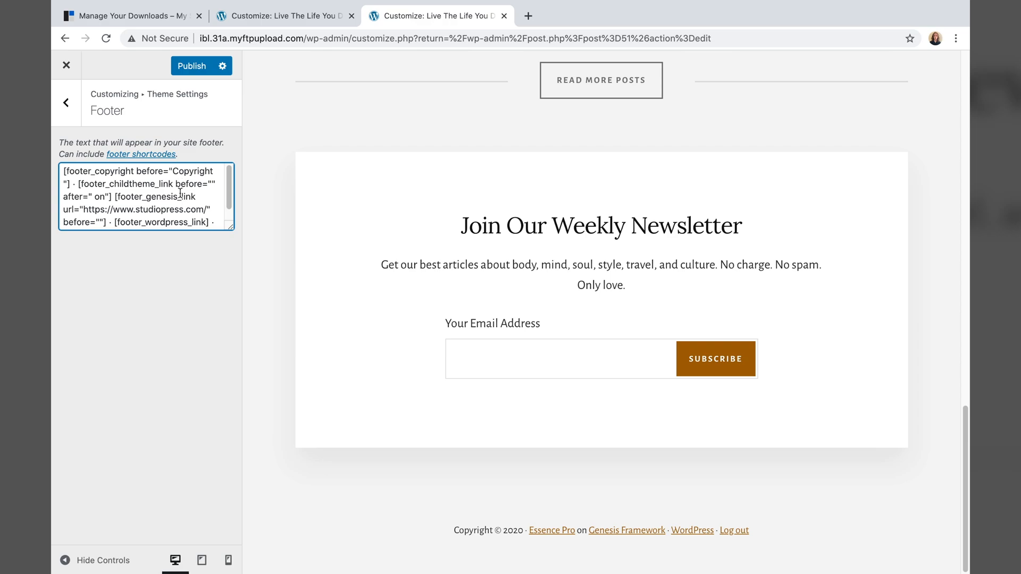
left_click_drag(222, 223, 71, 179)
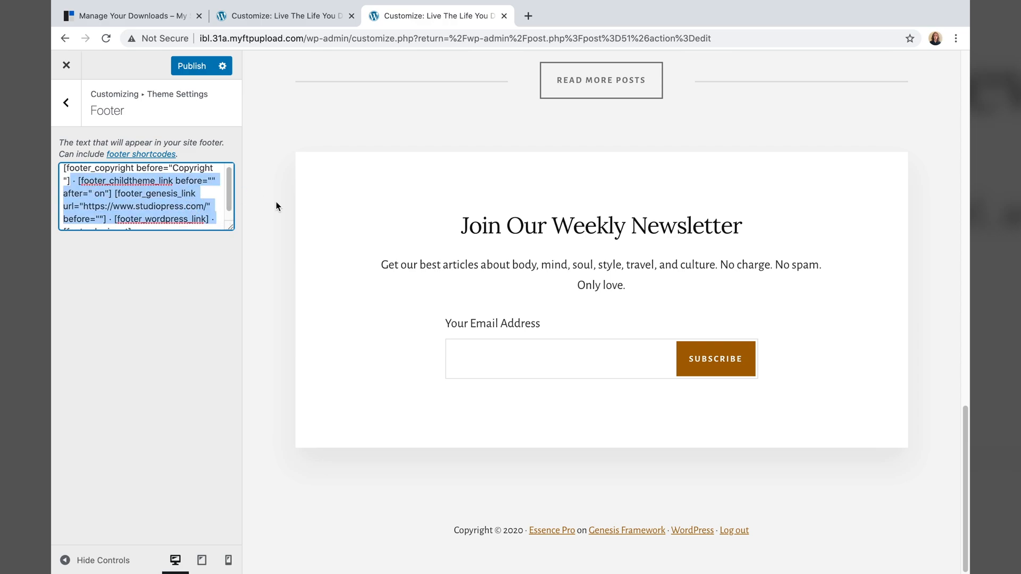
key("BackSpace")
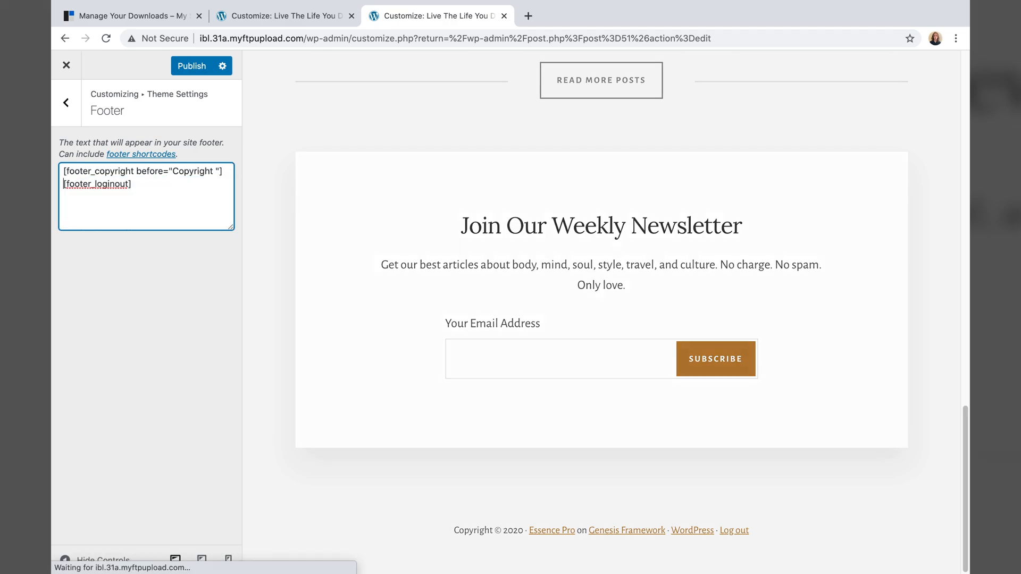
left_click(170, 214)
key("super+BackSpace")
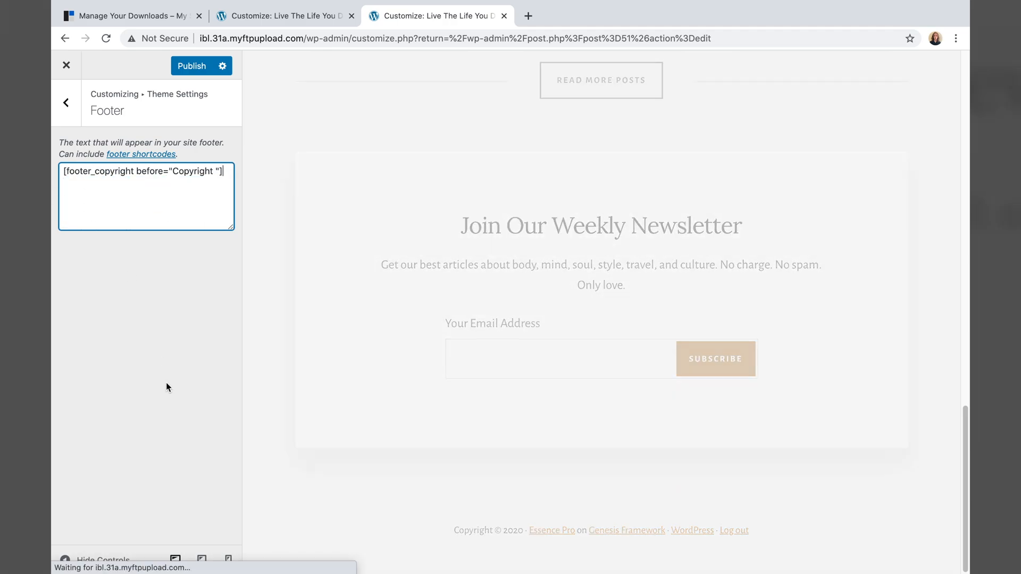
left_click_drag(65, 172, 234, 179)
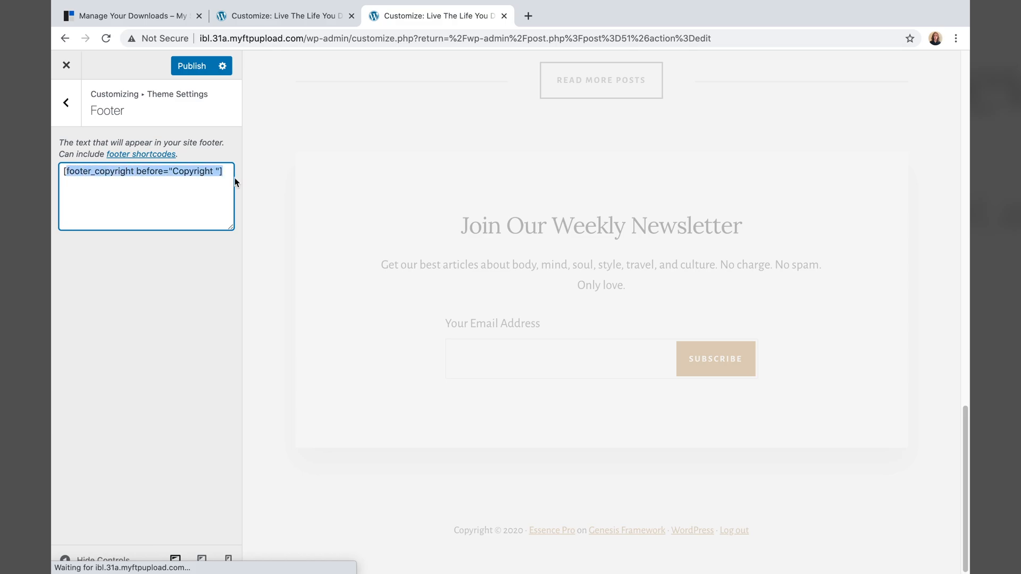
left_click(201, 194)
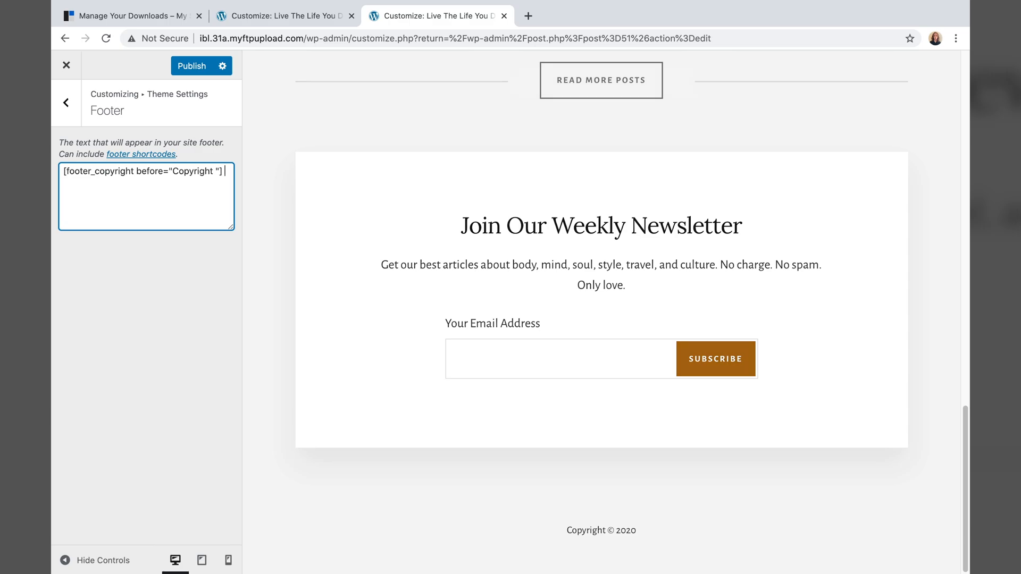
- Add 'Financy Nancy' on a new line below the copyright and publish the changes
key("Return")
type("Financy Nancy")
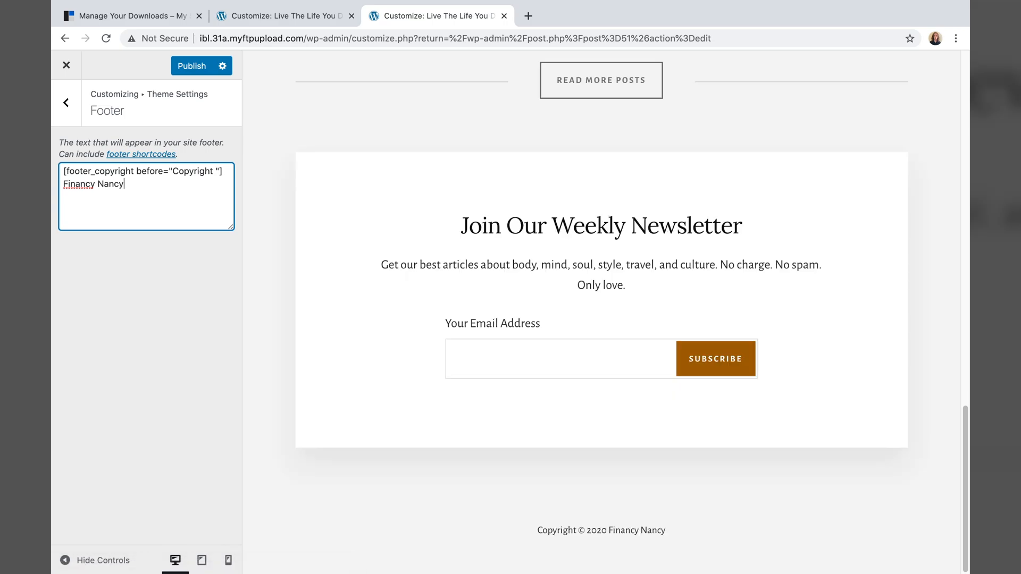
left_click(540, 527)
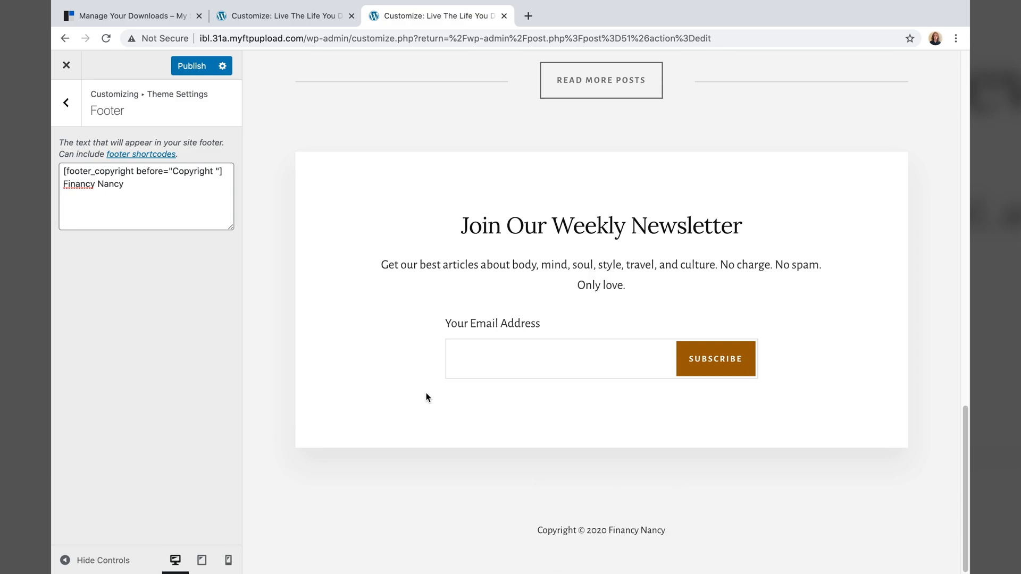
left_click(194, 68)
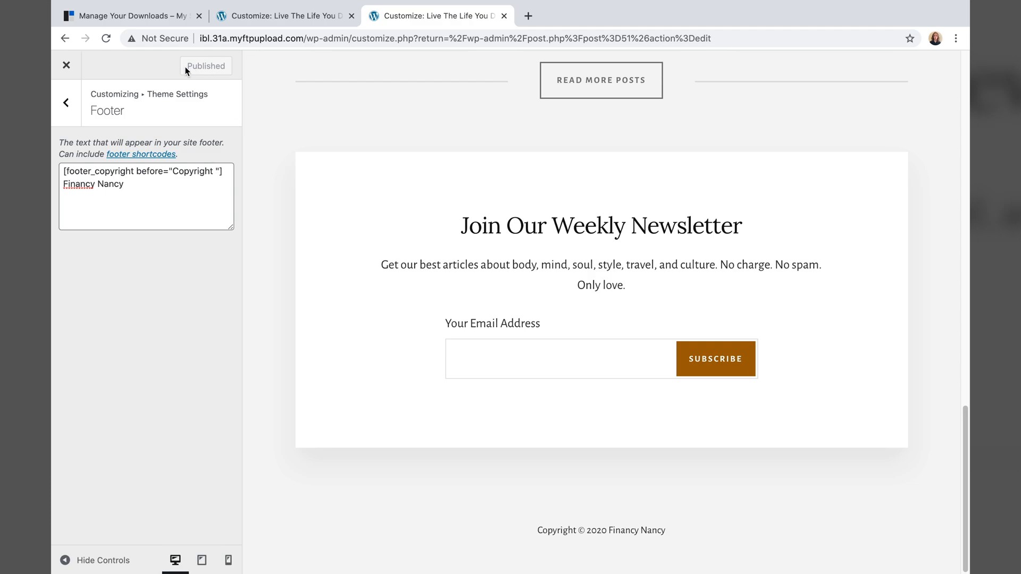
right_click(85, 63)
left_click(66, 67)
- Close the media editing tab and exit the customizer to the Financy Nancy admin Dashboard
left_click(66, 67)
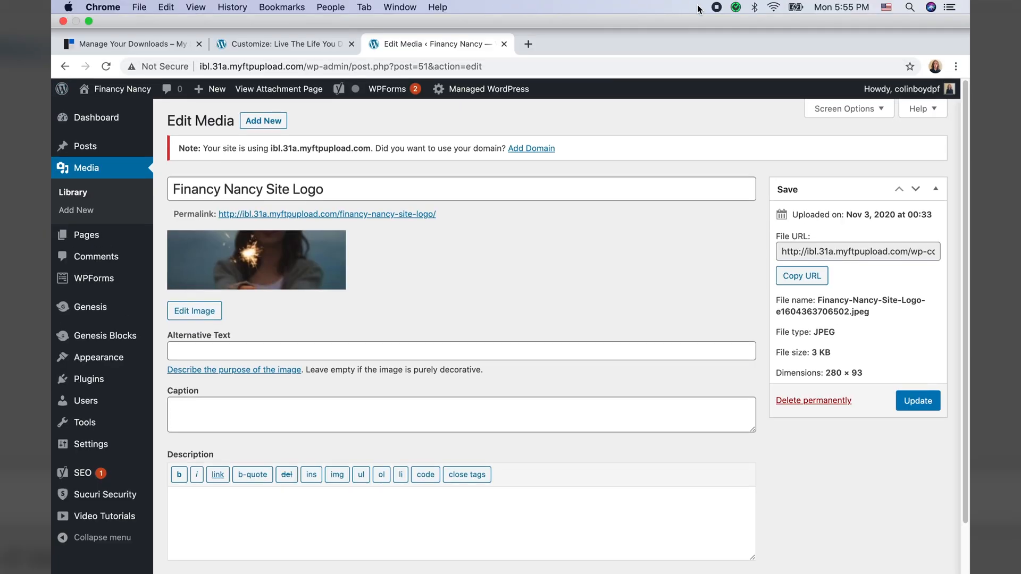
left_click(504, 16)
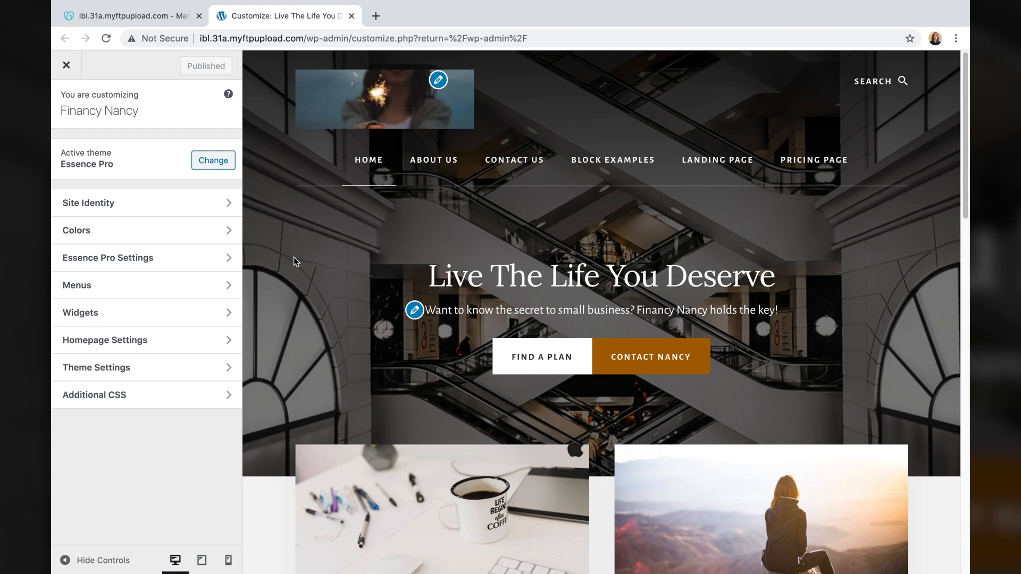
left_click_drag(428, 279, 783, 287)
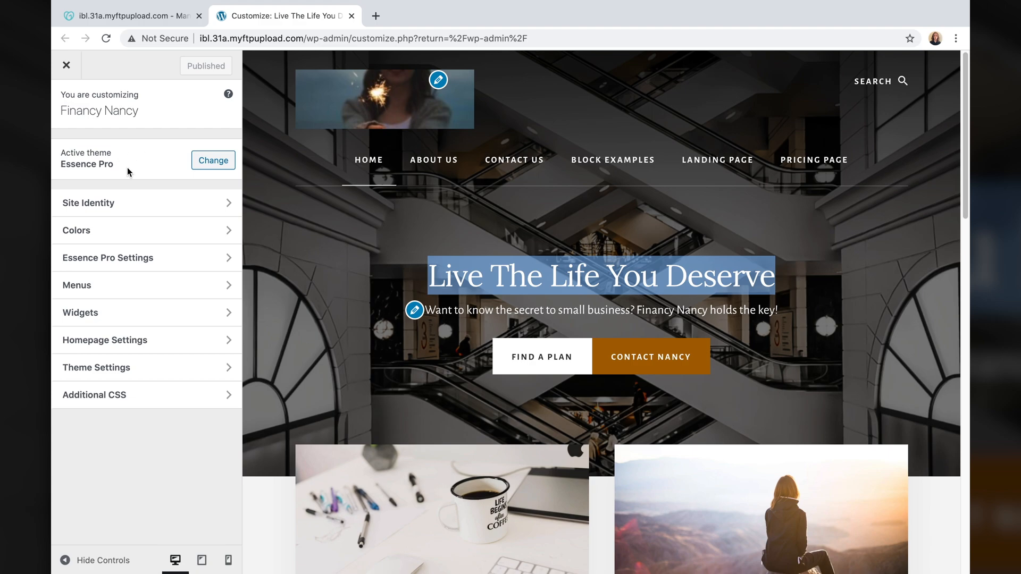
left_click(158, 443)
left_click(61, 70)
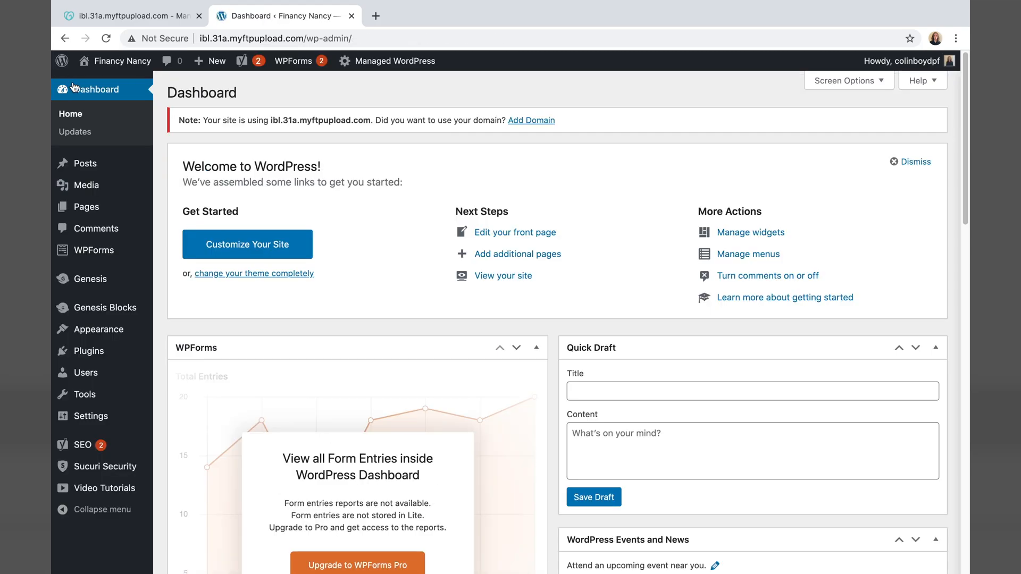
- Open 'Live The Life You Deserve — Front Page' from All Pages in the block editor
left_click(93, 212)
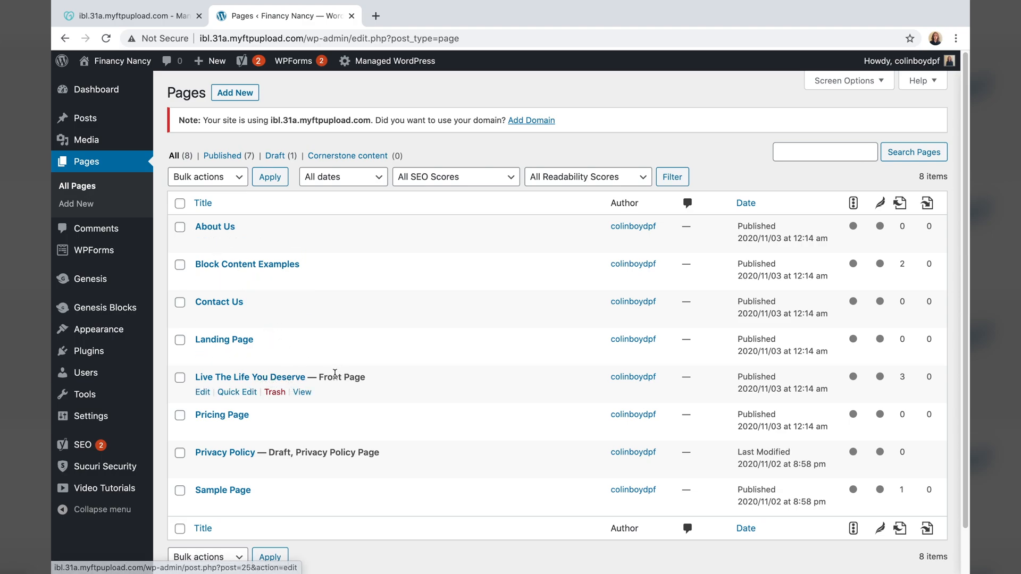
left_click_drag(324, 377, 357, 374)
left_click(387, 383)
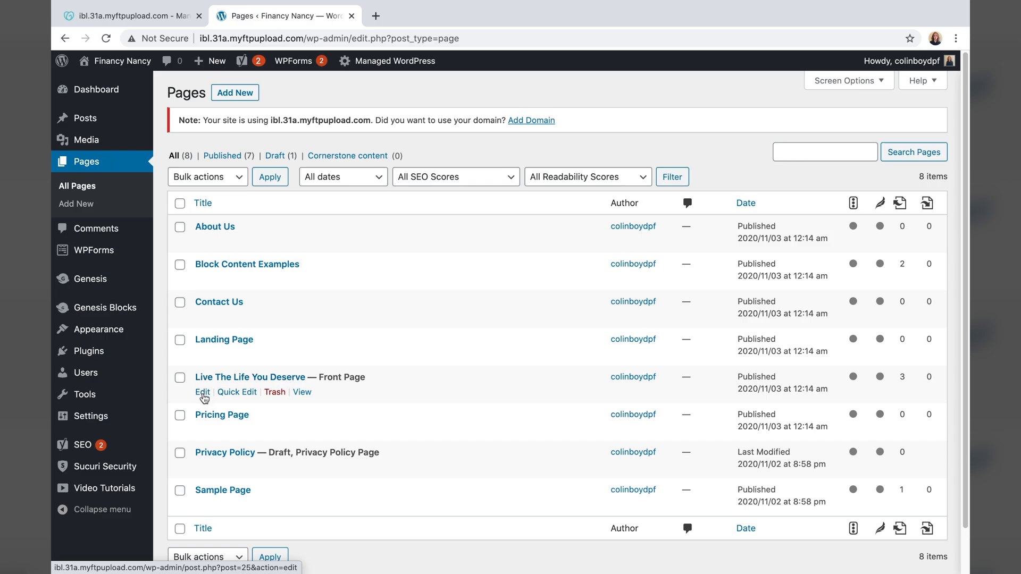
left_click(203, 397)
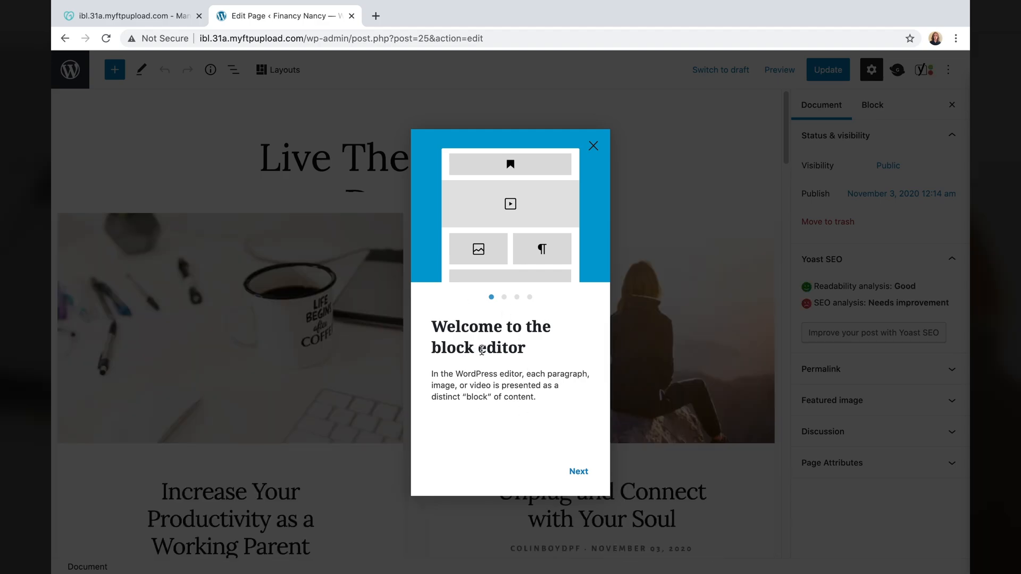
- Dismiss the welcome tour and open the productivity post in a background tab
left_click(593, 145)
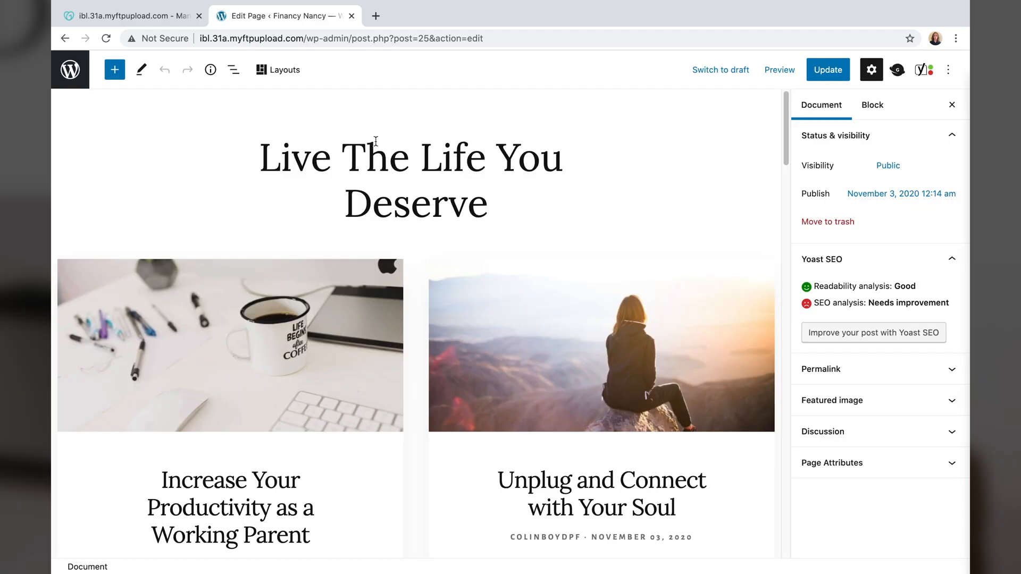
right_click(399, 171)
left_click(380, 161)
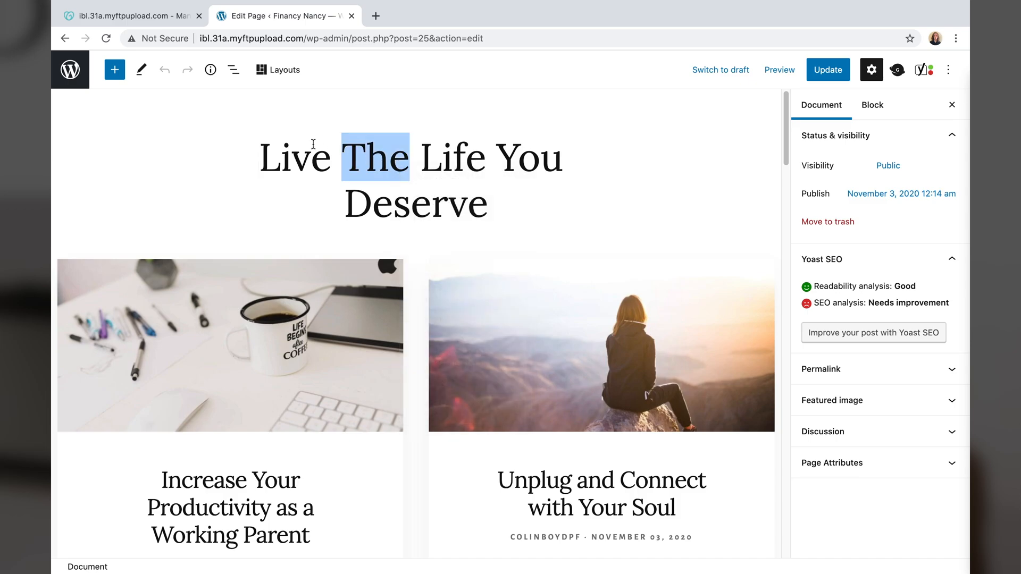
left_click(312, 148)
middle_click(215, 325)
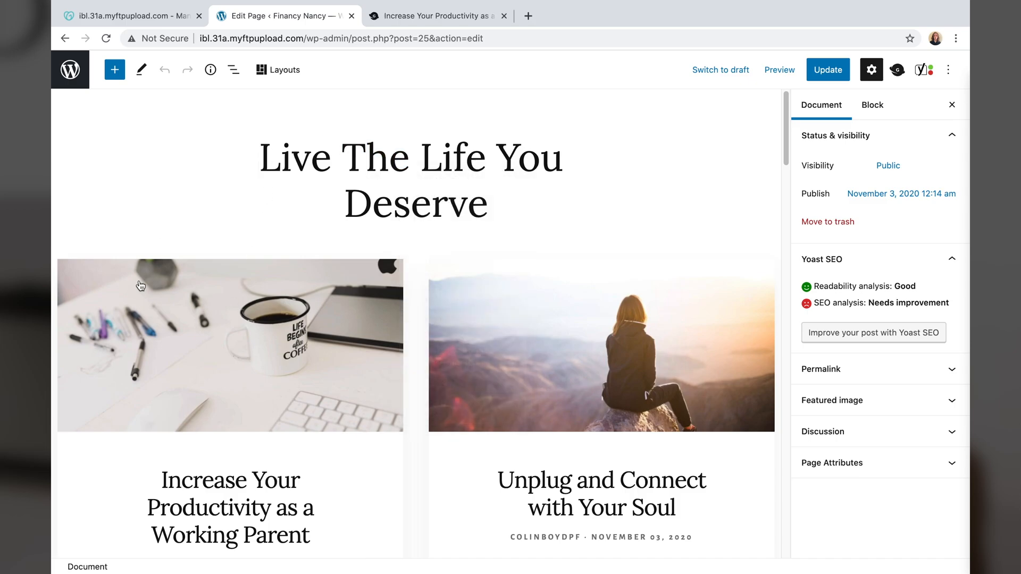
left_click(140, 285)
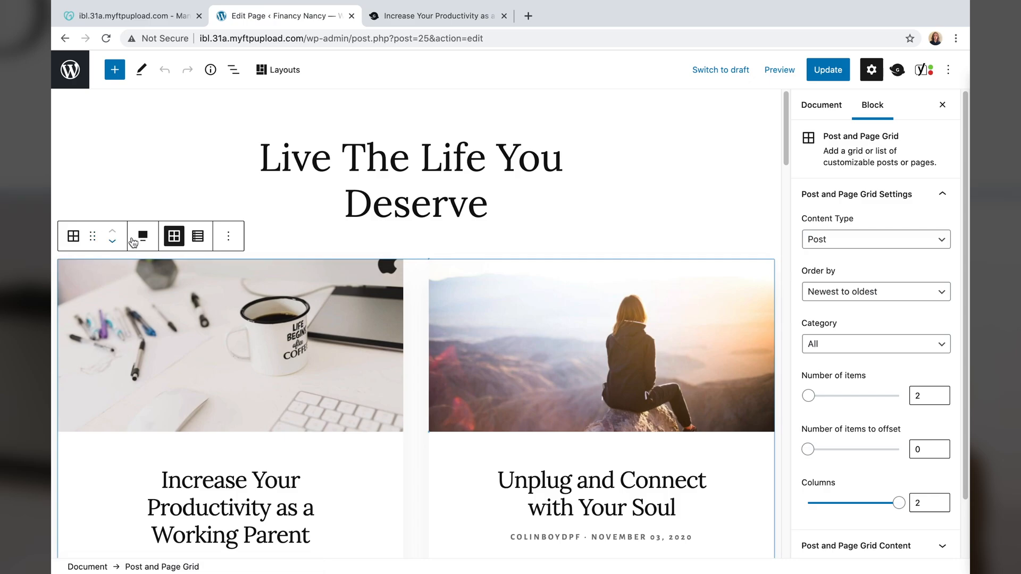
left_click(113, 186)
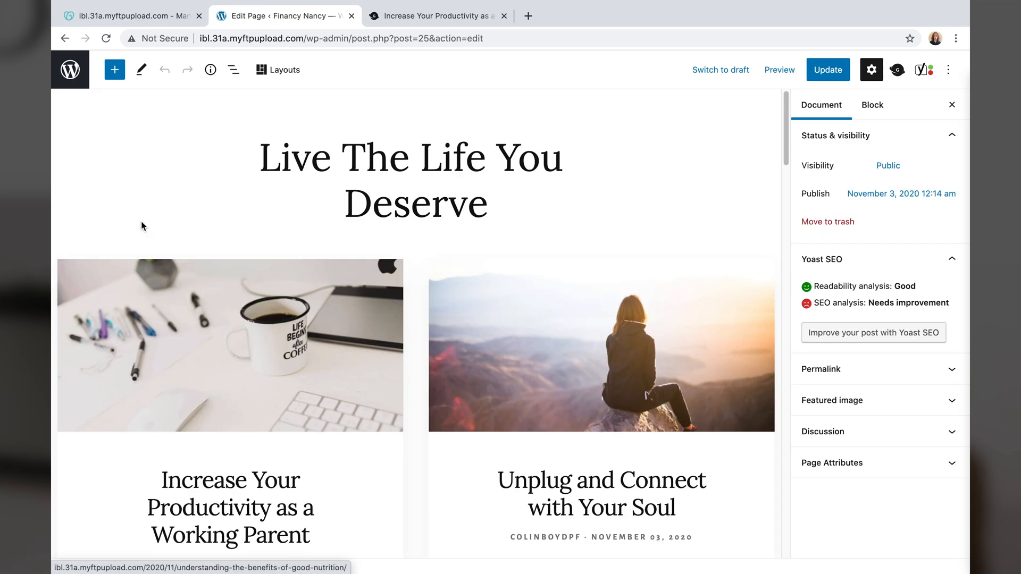
- Browse the block inserter, then select the whole 'Live The Life You Deserve' title
left_click(114, 75)
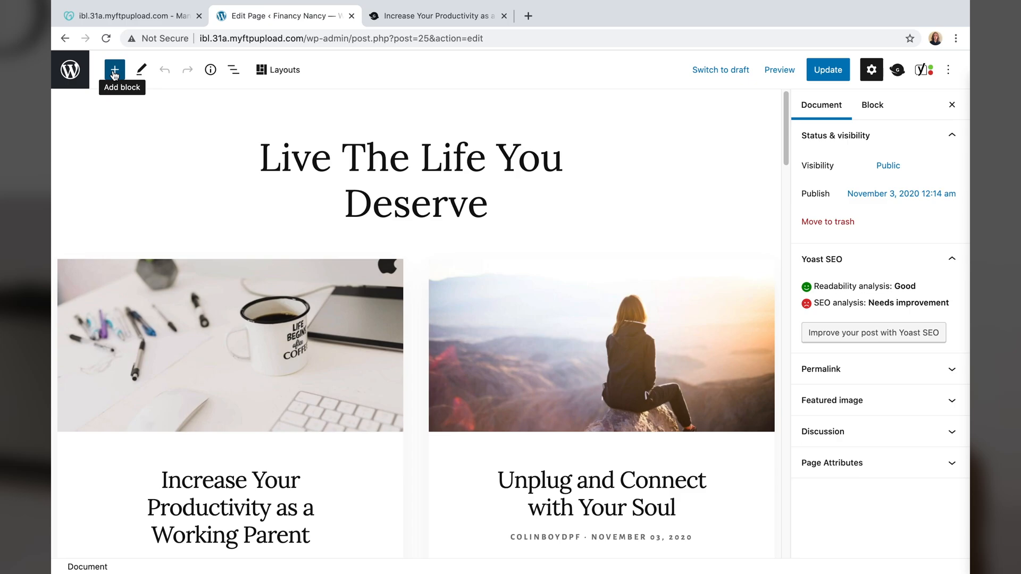
left_click(114, 76)
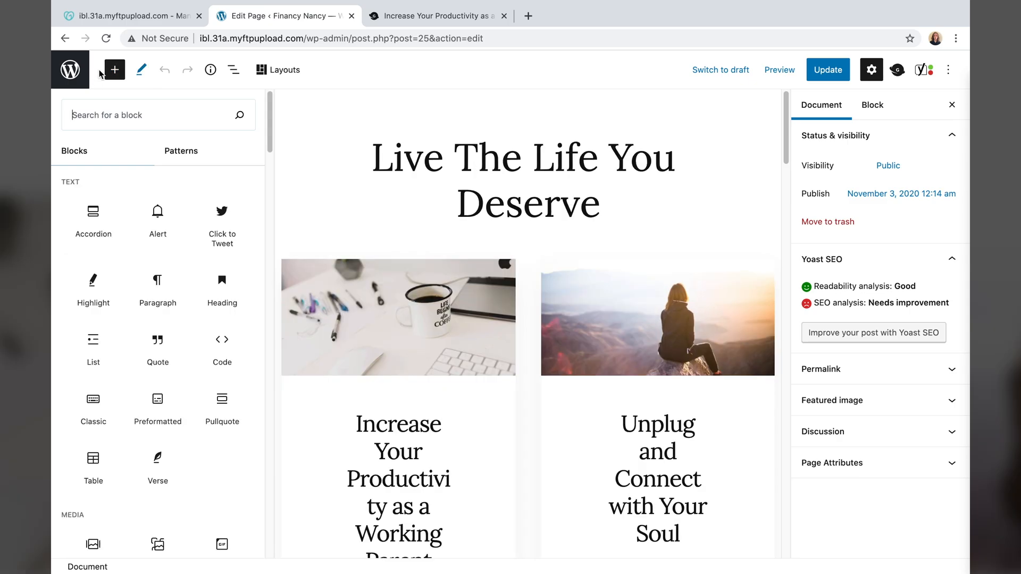
scroll(148, 256, "down", 8)
scroll(148, 256, "up", 8)
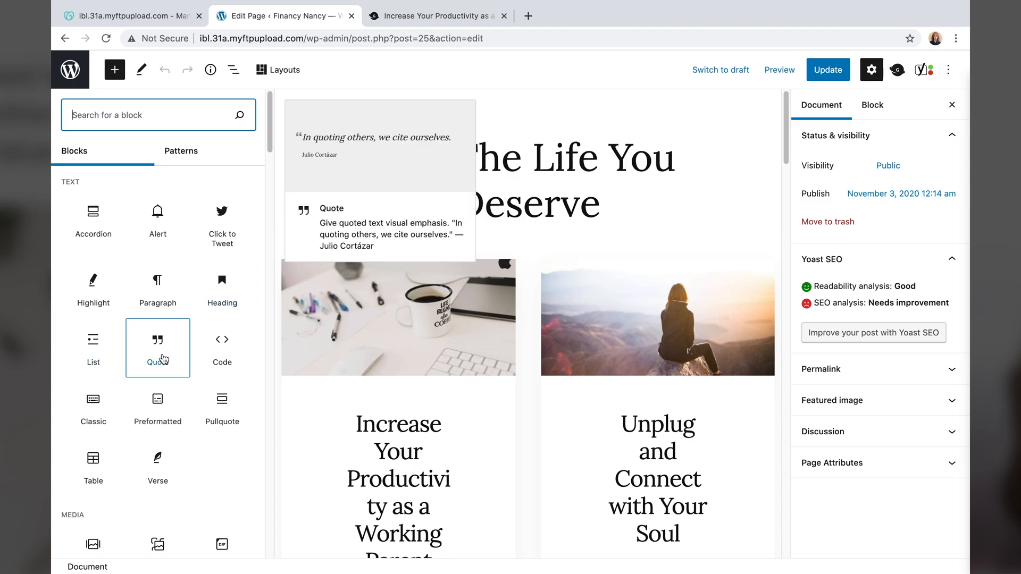
scroll(159, 346, "down", 15)
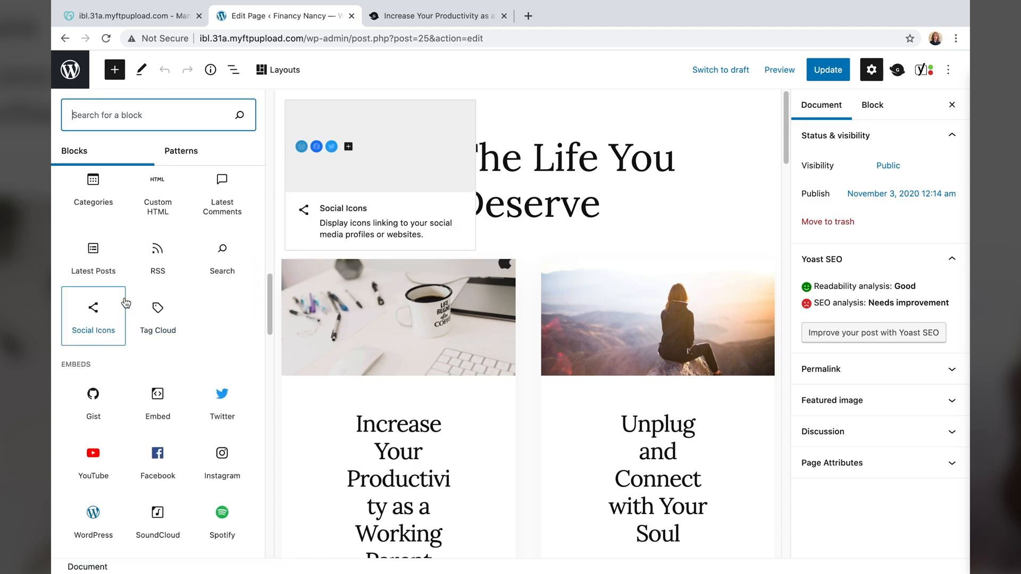
scroll(126, 303, "up", 15)
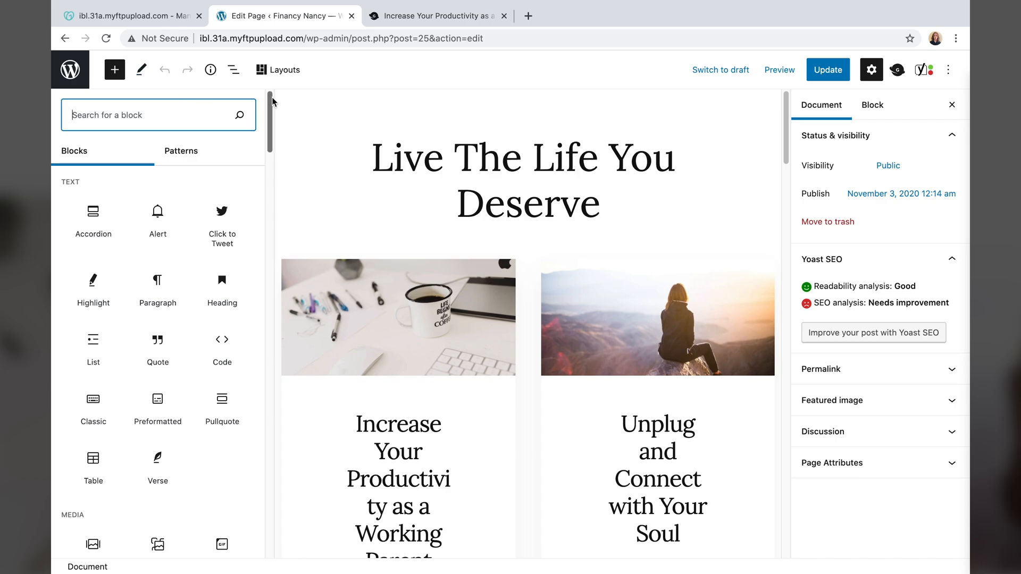
left_click(114, 70)
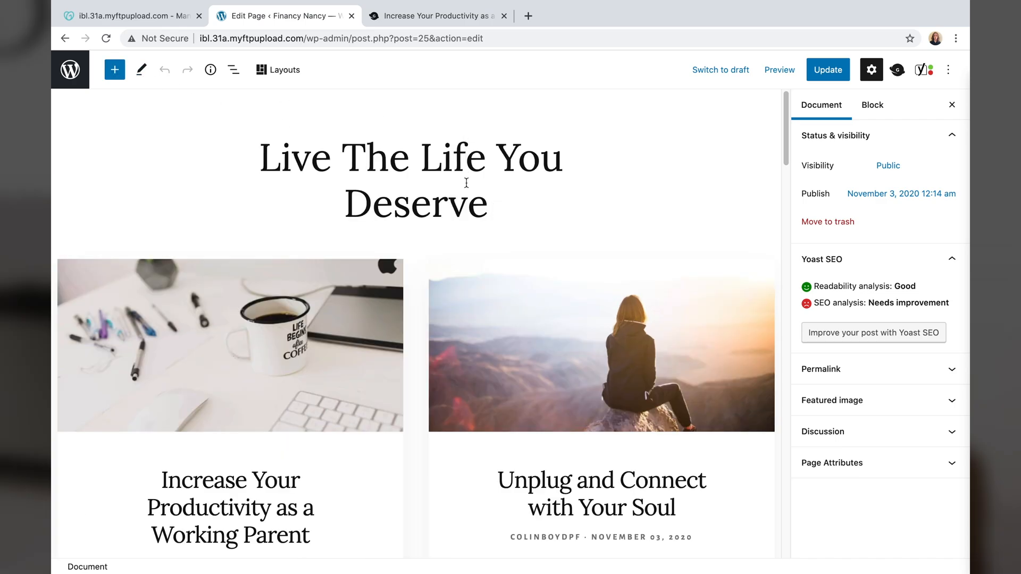
left_click(468, 202)
left_click_drag(488, 198, 250, 146)
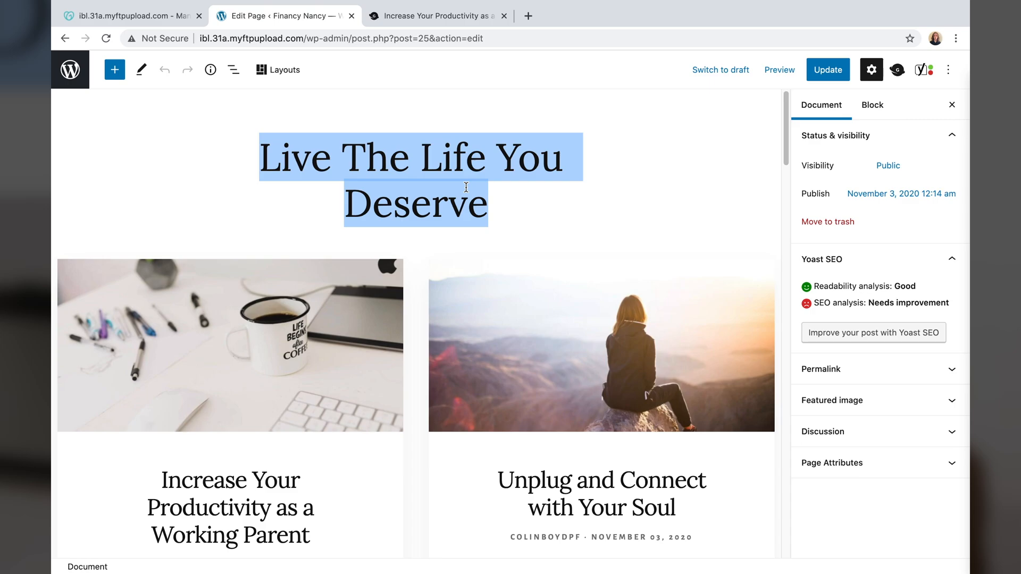
- Retitle the front page 'Financy Nancy', update it, and view the live page
type("Financy Nancy")
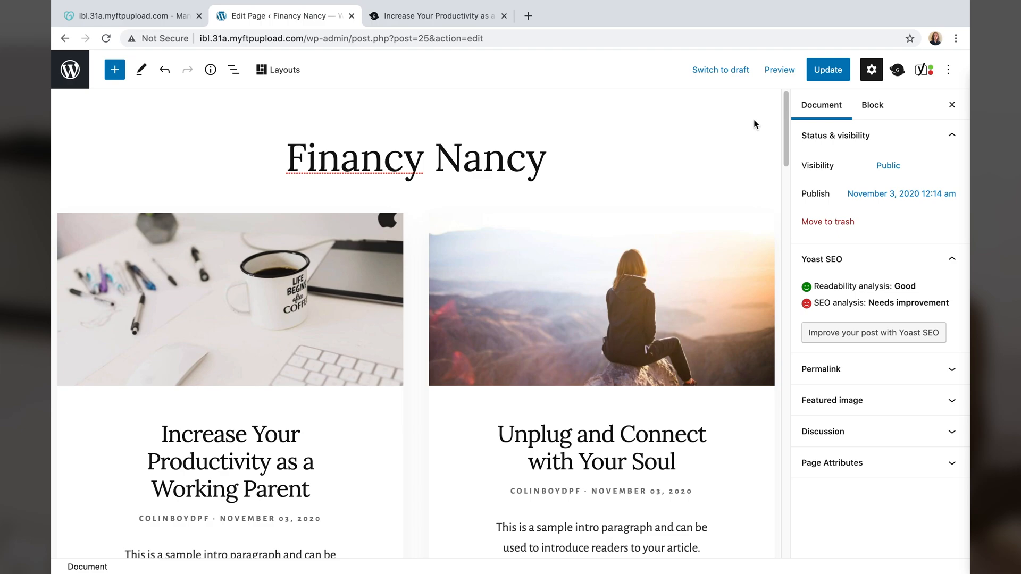
left_click(820, 75)
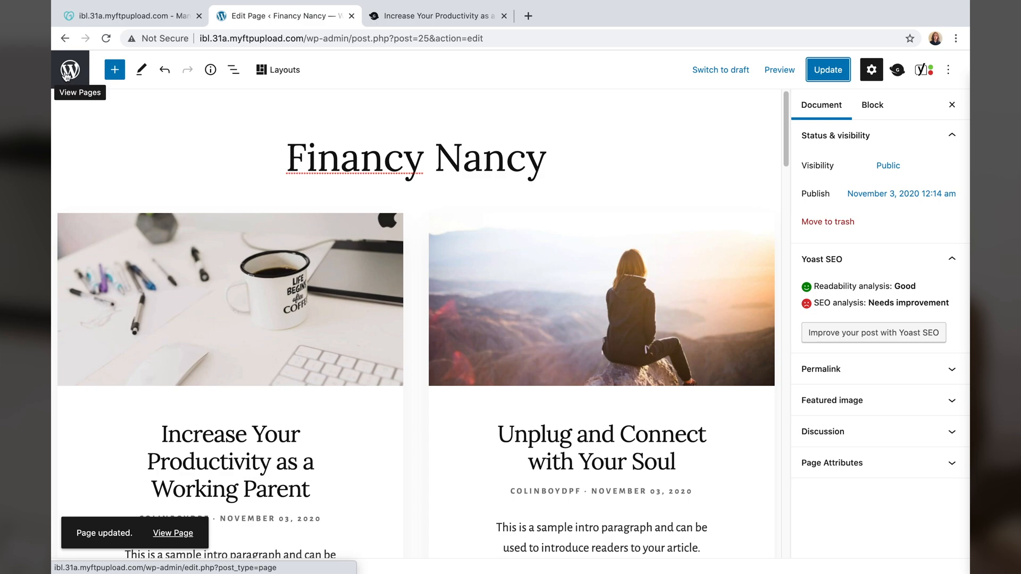
left_click(66, 76)
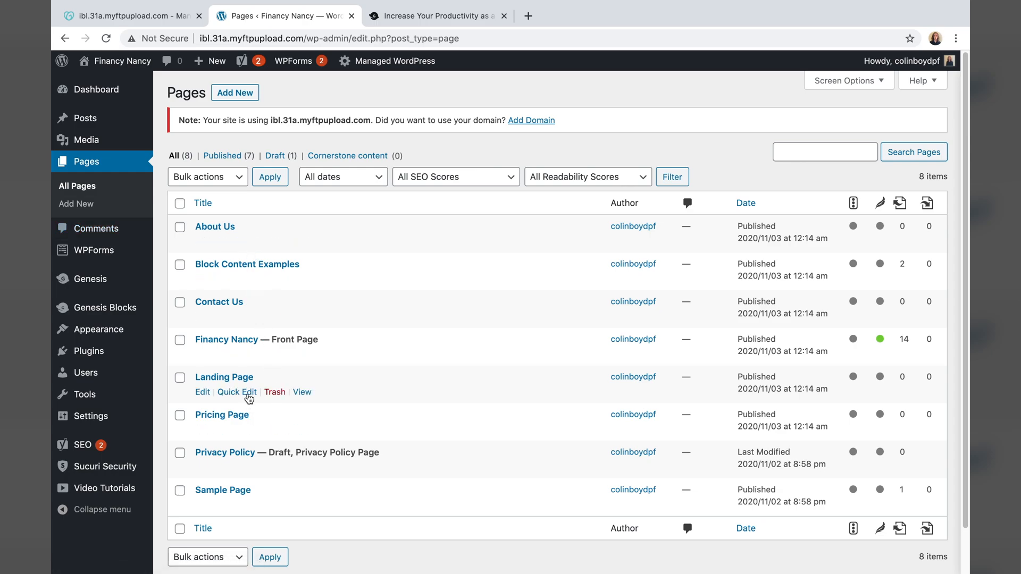
left_click(302, 355)
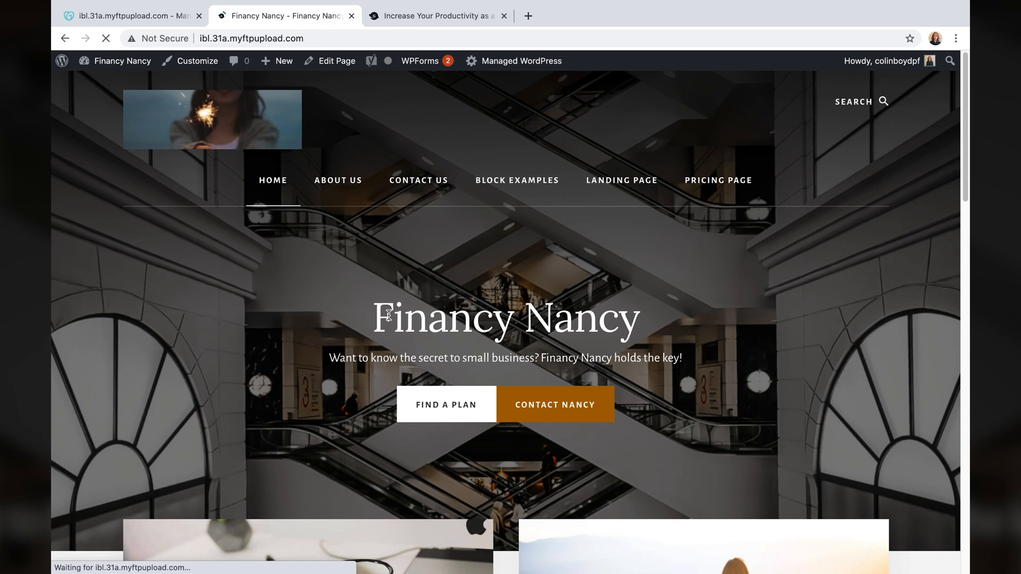
left_click_drag(383, 313, 645, 322)
left_click(645, 322)
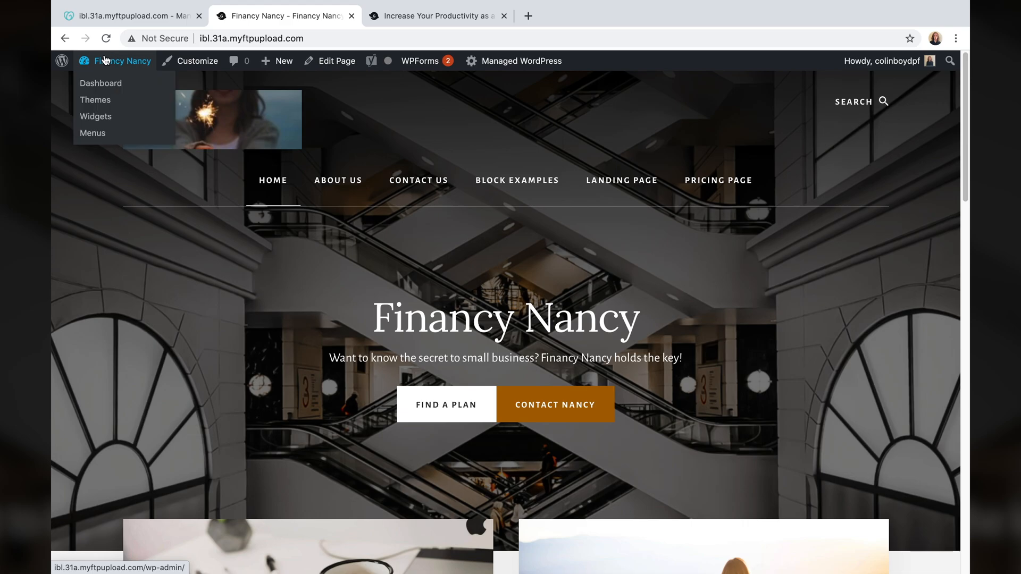
left_click(63, 61)
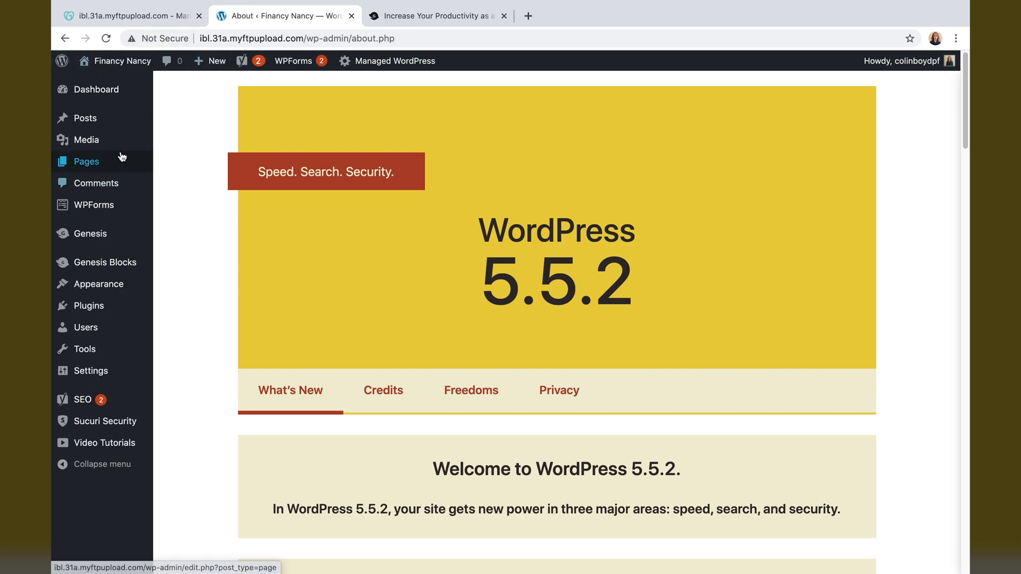
left_click(97, 163)
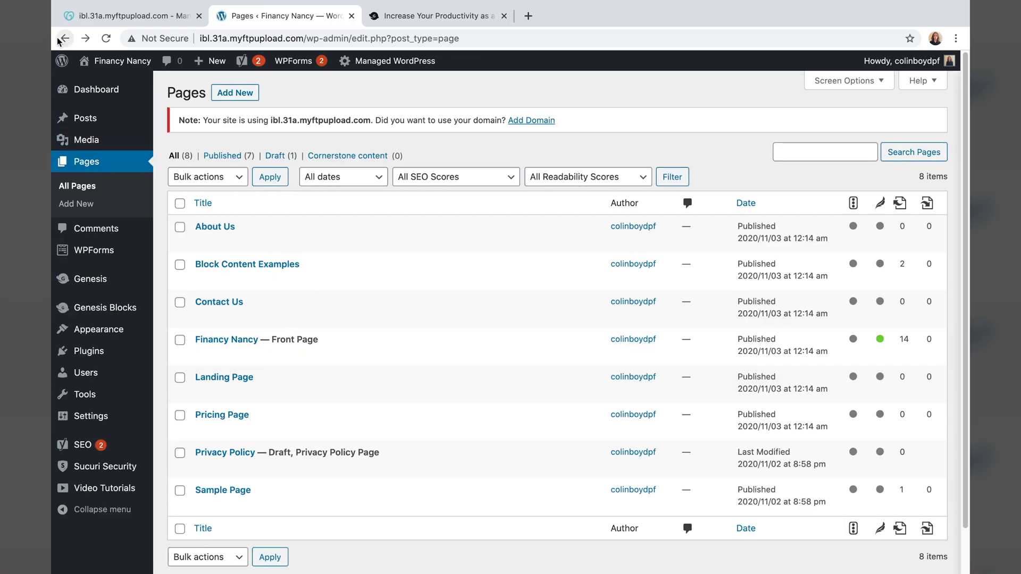
- Reopen the Financy Nancy page in the editor and select the 'Join Our Weekly Newsletter' heading
left_click(201, 355)
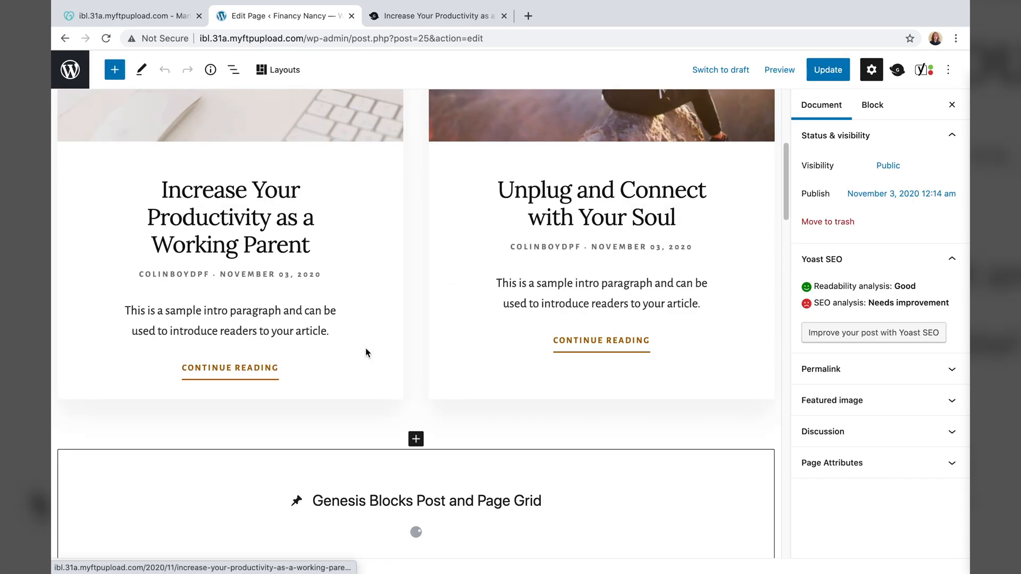
scroll(367, 351, "down", 10)
scroll(366, 354, "down", 15)
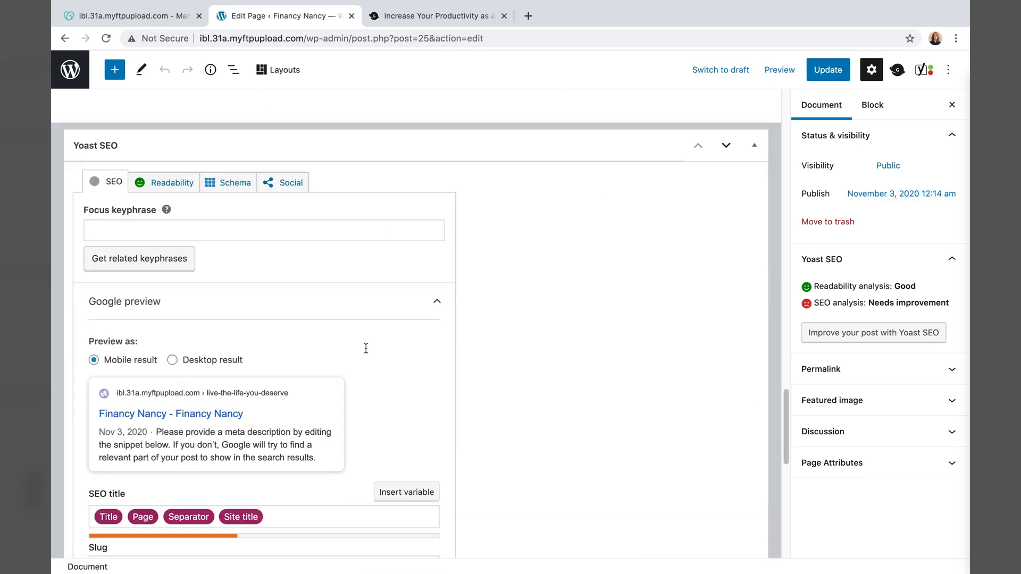
scroll(367, 352, "up", 10)
scroll(365, 348, "up", 2)
left_click_drag(389, 291, 423, 397)
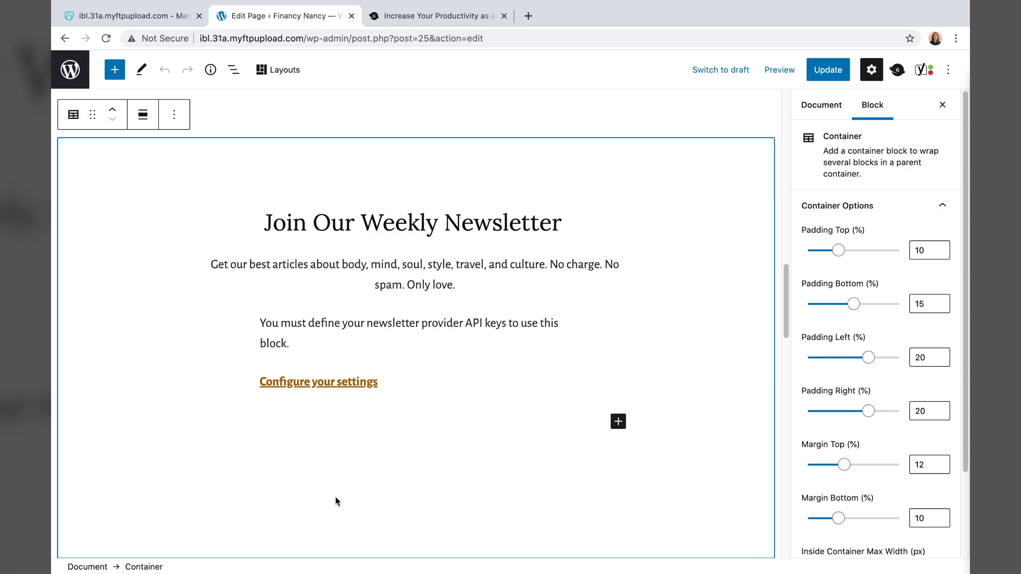
triple_click(407, 215)
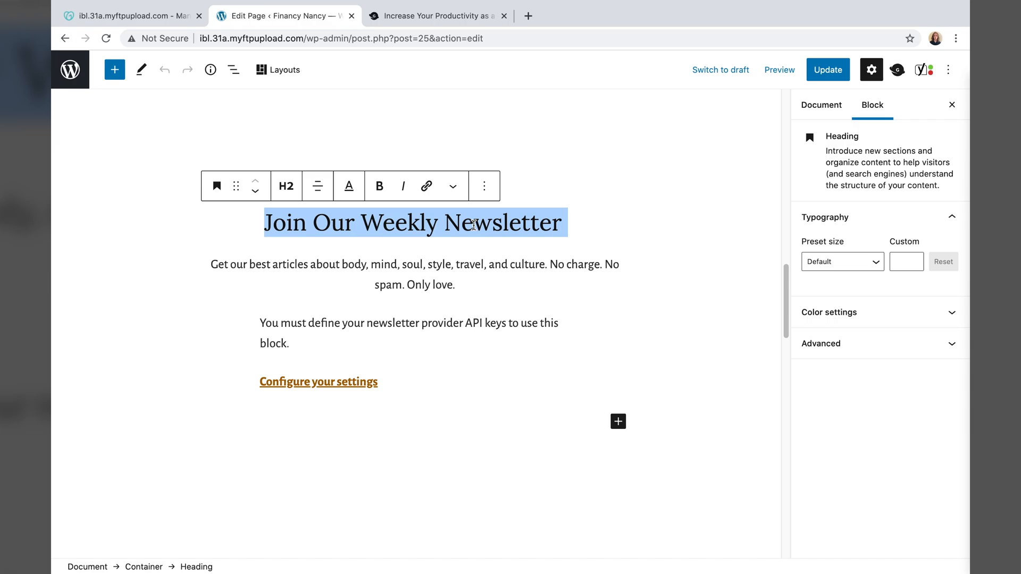
- Replace the newsletter heading with 'Nancy's Need-To-Know' copied from TextEdit
key("BackSpace")
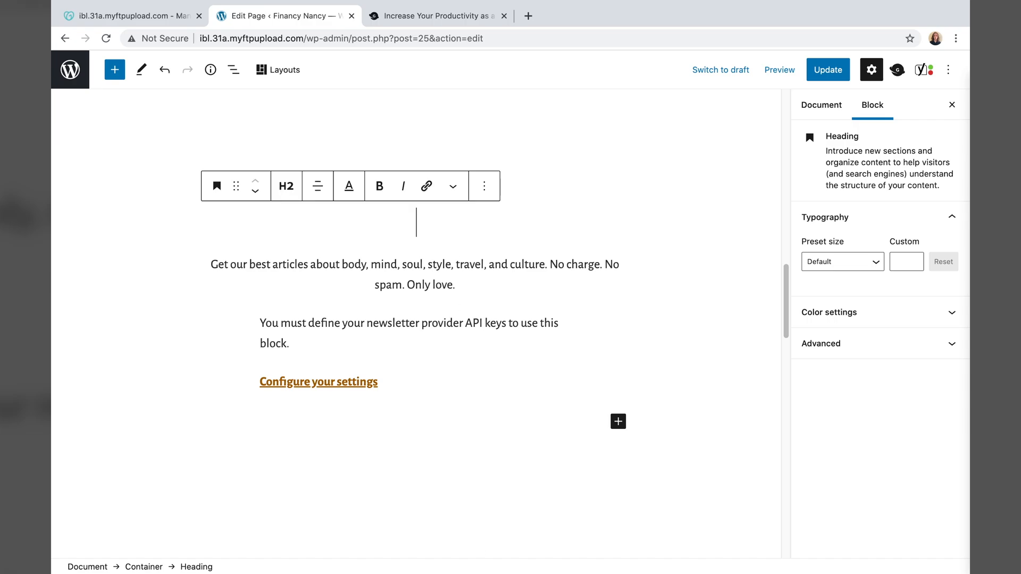
mouse_move(496, 553)
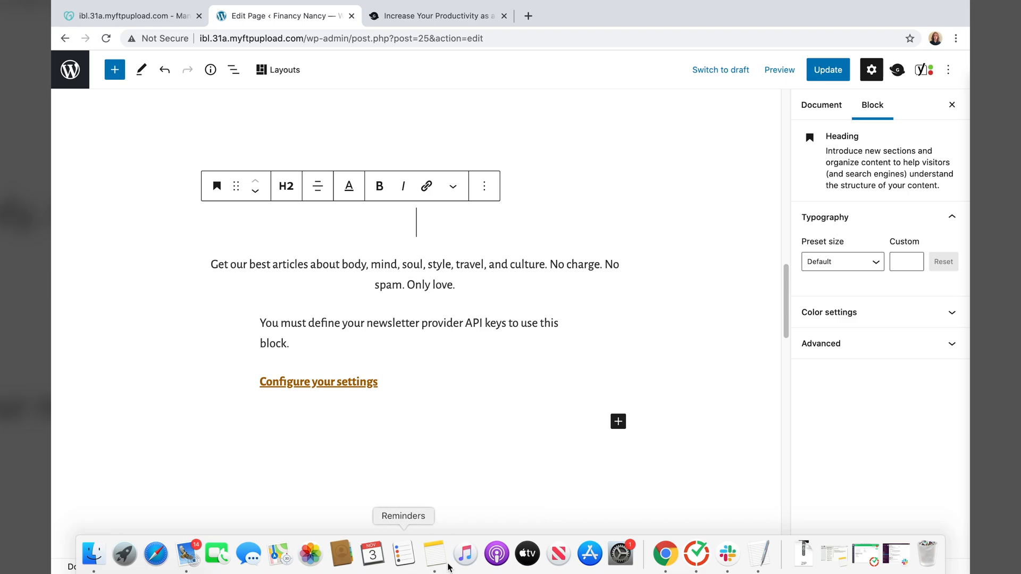
left_click(759, 553)
left_click_drag(158, 488, 65, 486)
right_click(65, 487)
left_click(85, 435)
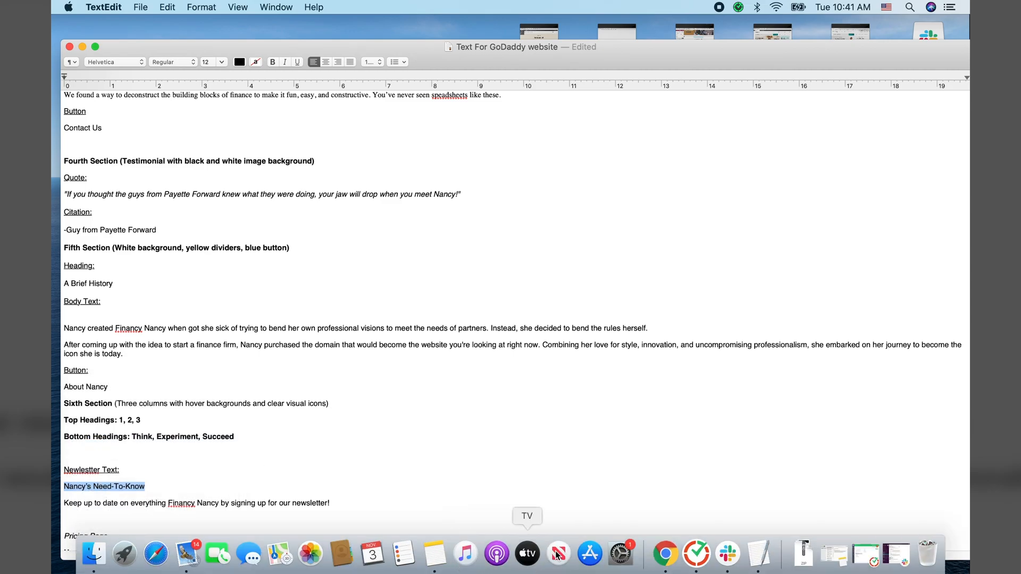
left_click(665, 553)
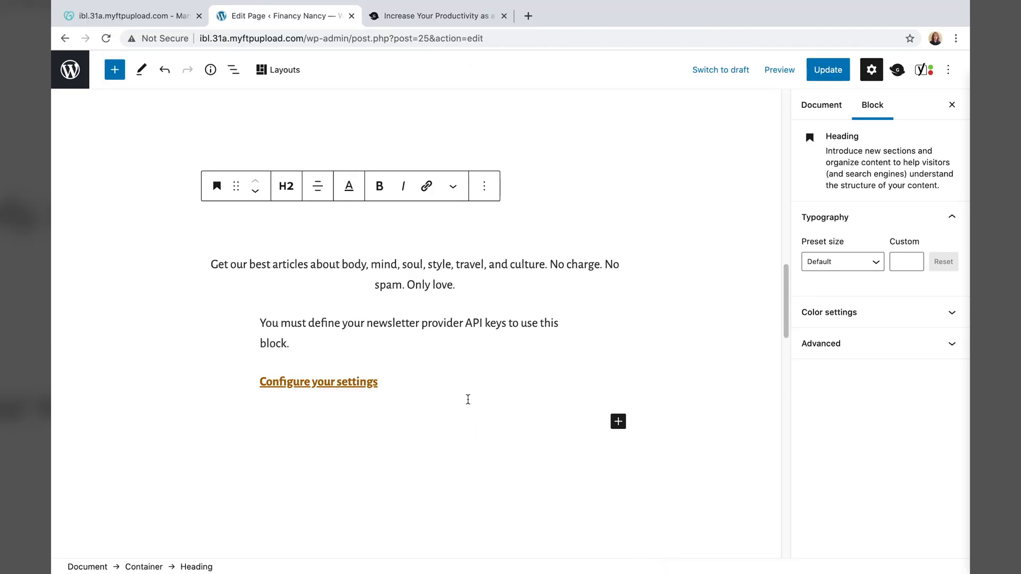
right_click(421, 230)
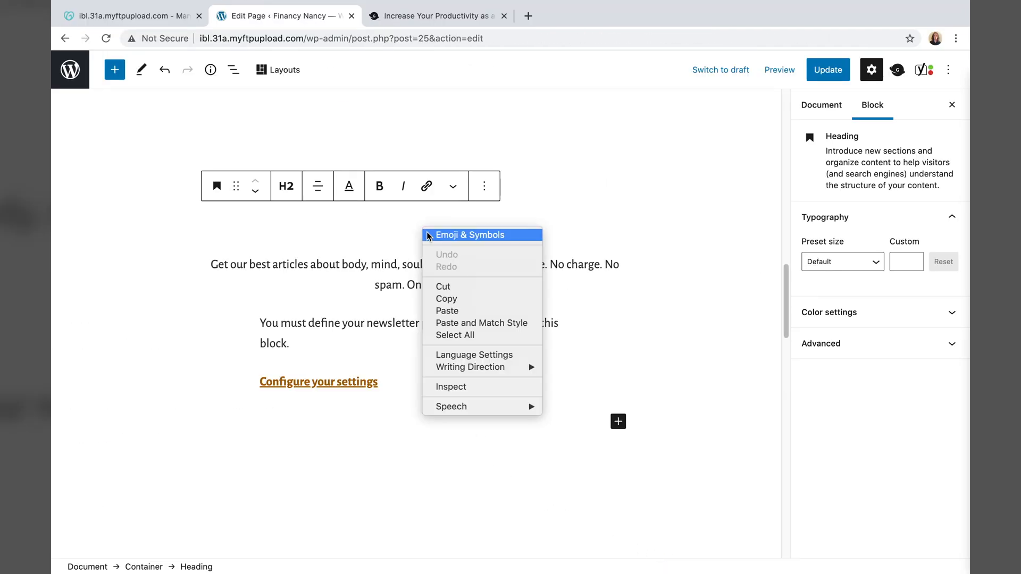
left_click(447, 311)
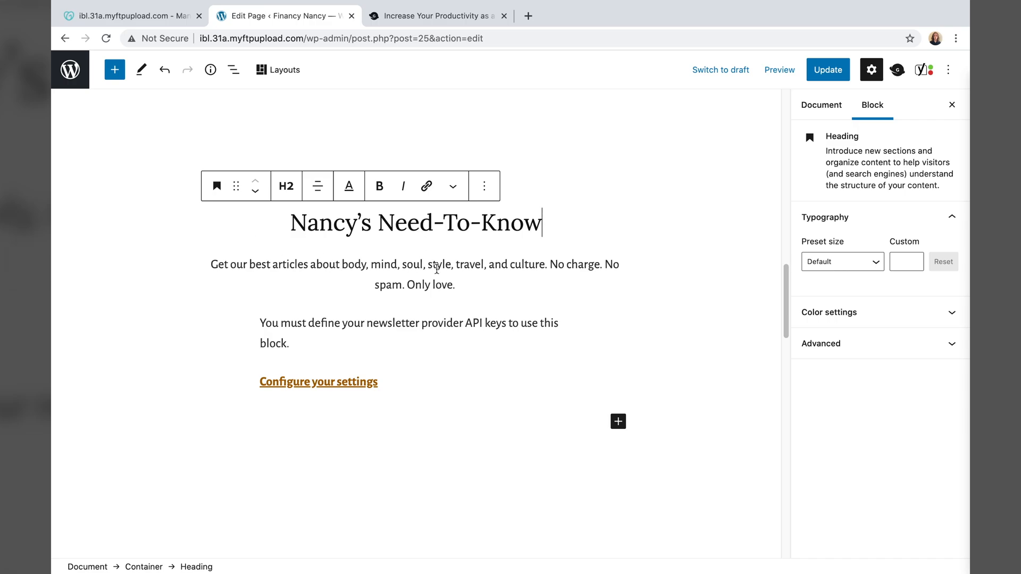
- Replace the newsletter description with the 'Keep up to date on everything Financy Nancy…' sign-up line
left_click(472, 285)
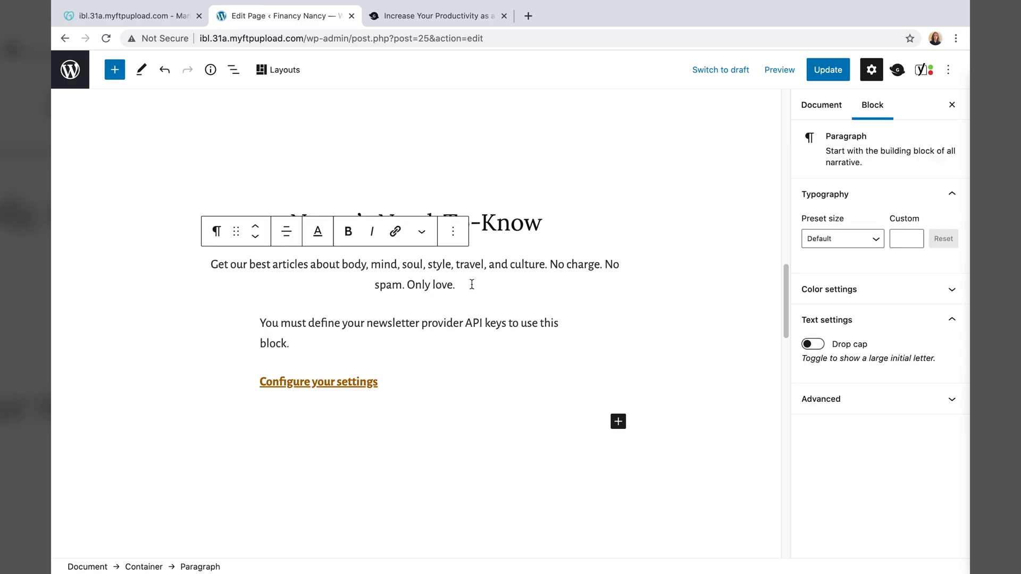
left_click(506, 225)
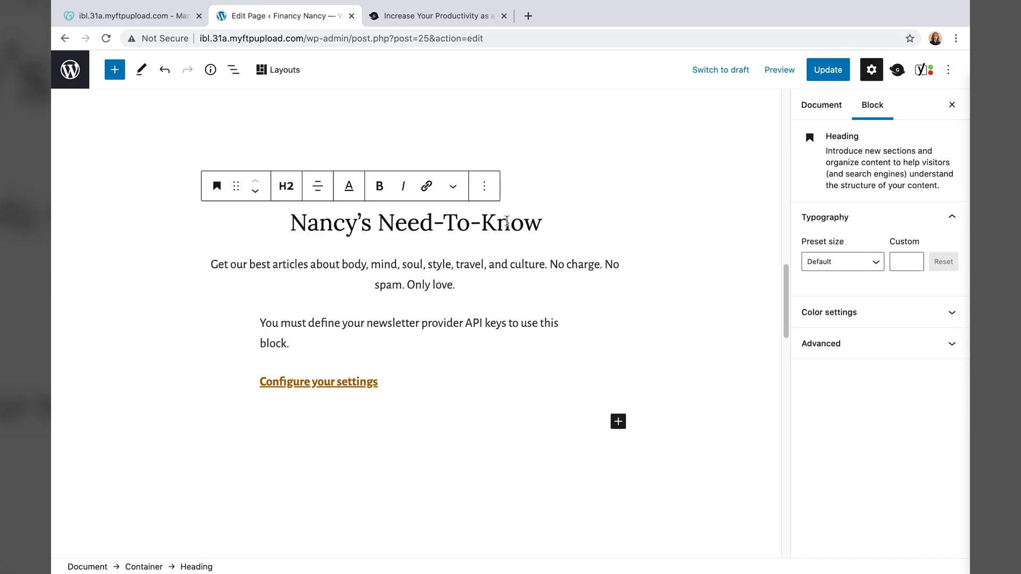
left_click(471, 285)
left_click_drag(472, 285, 177, 262)
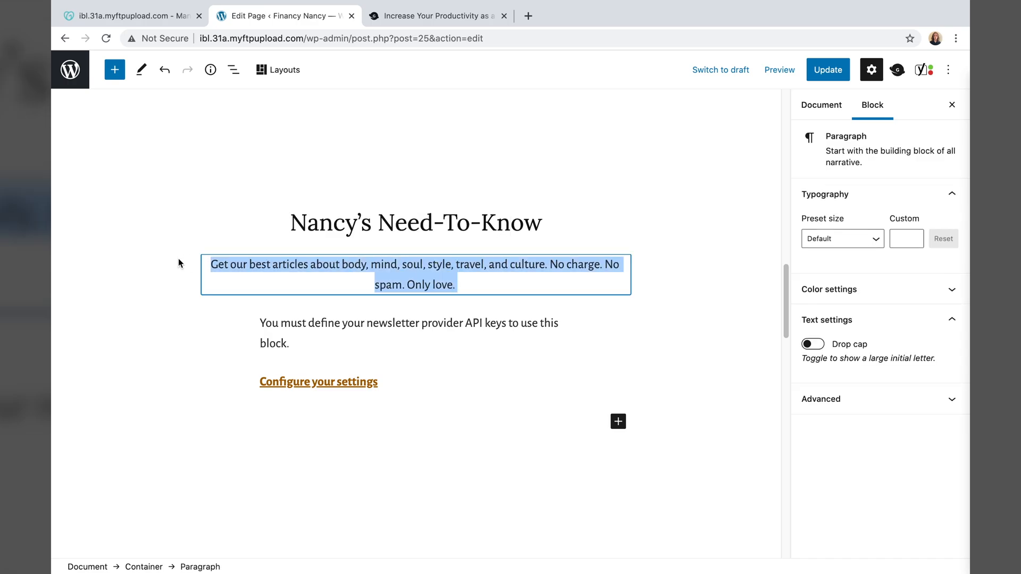
key("BackSpace")
left_click(433, 490)
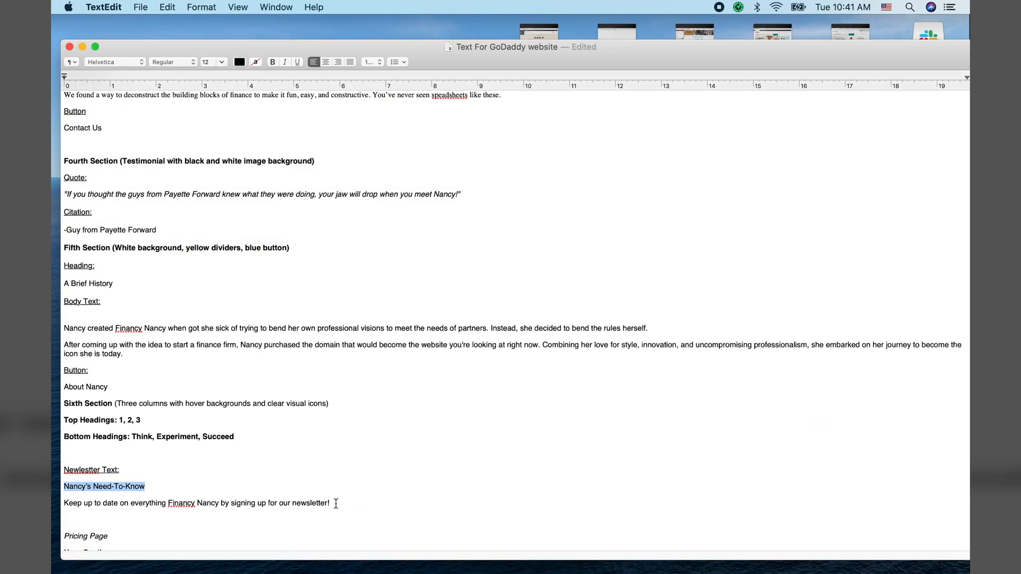
left_click_drag(63, 503, 317, 506)
key("super+c")
left_click(665, 563)
right_click(416, 284)
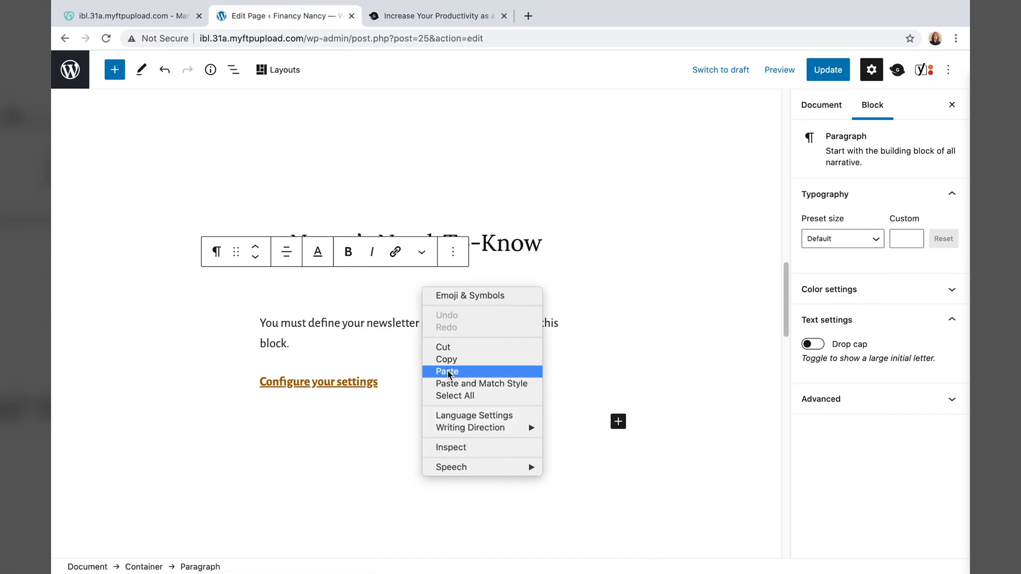
left_click(441, 369)
- Update the front page to save the newsletter changes
left_click(253, 350)
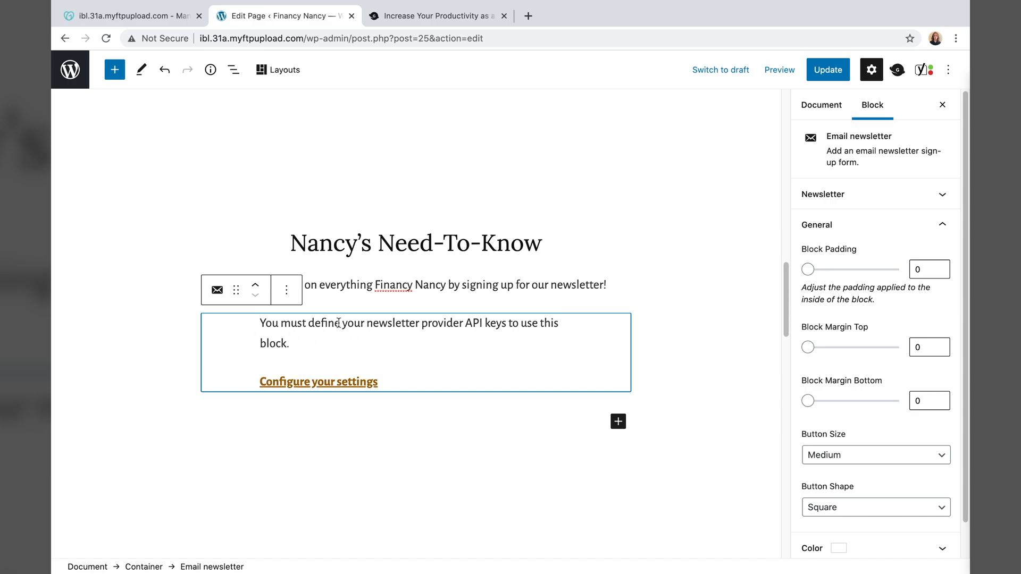
left_click(511, 423)
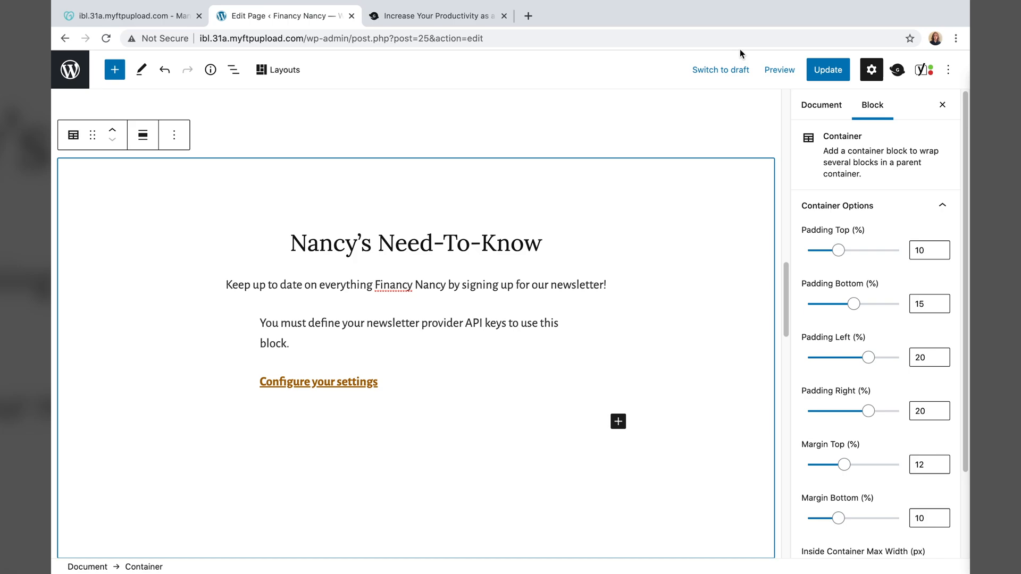
left_click(831, 75)
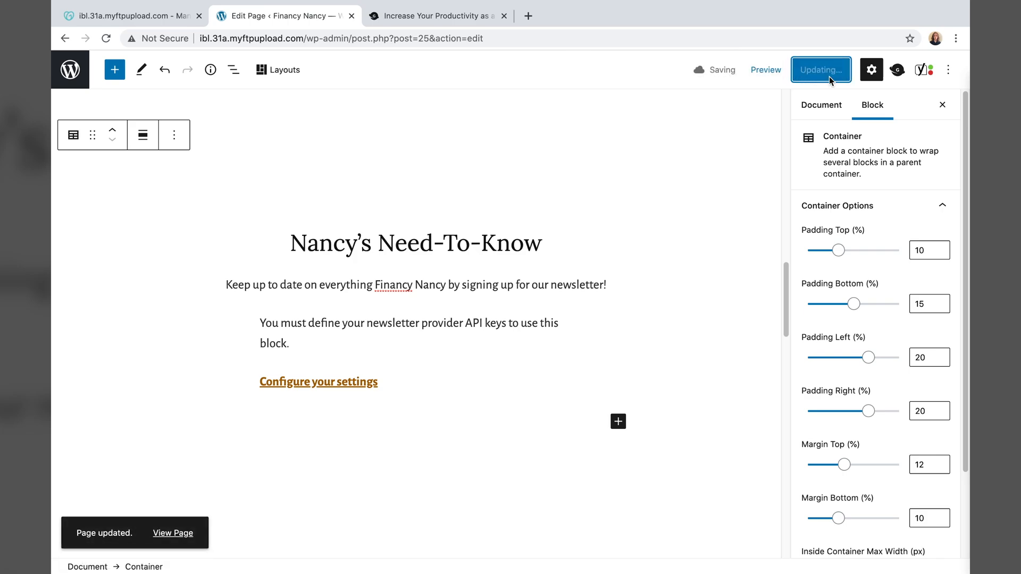
- View the live Financy Nancy page to check the renamed newsletter section, then return to admin
left_click(68, 74)
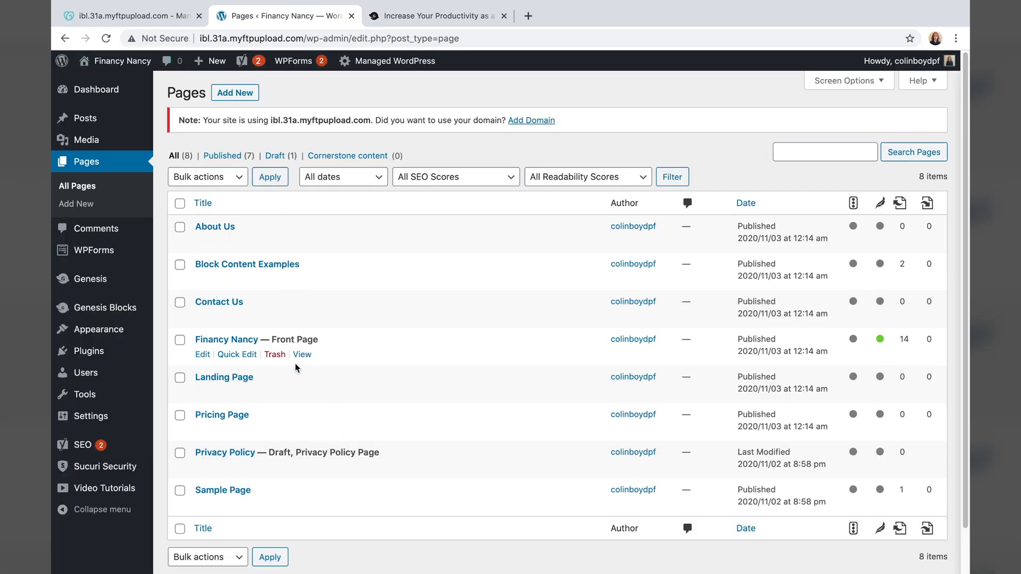
left_click(311, 354)
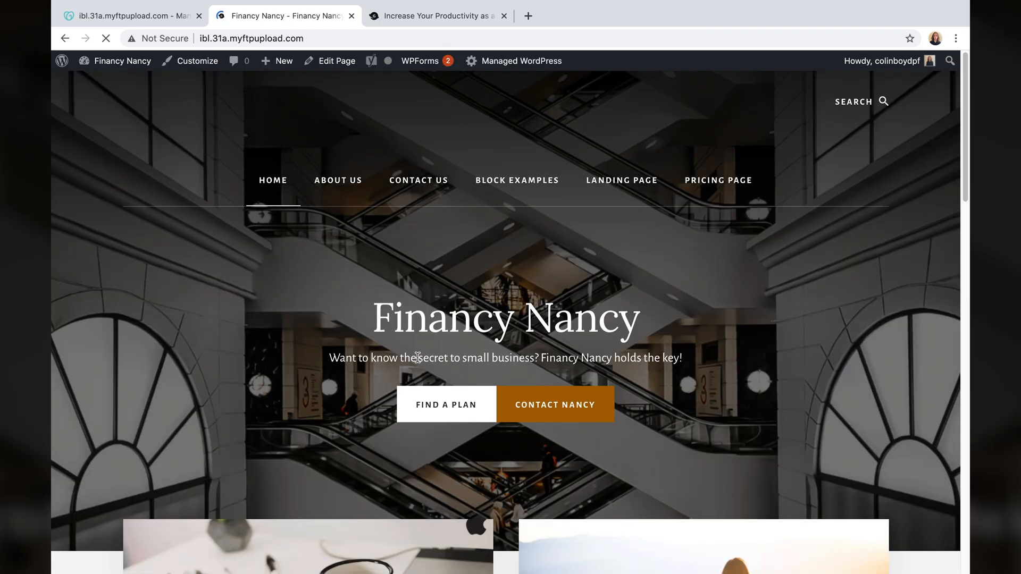
scroll(423, 354, "down", 2)
scroll(423, 354, "down", 15)
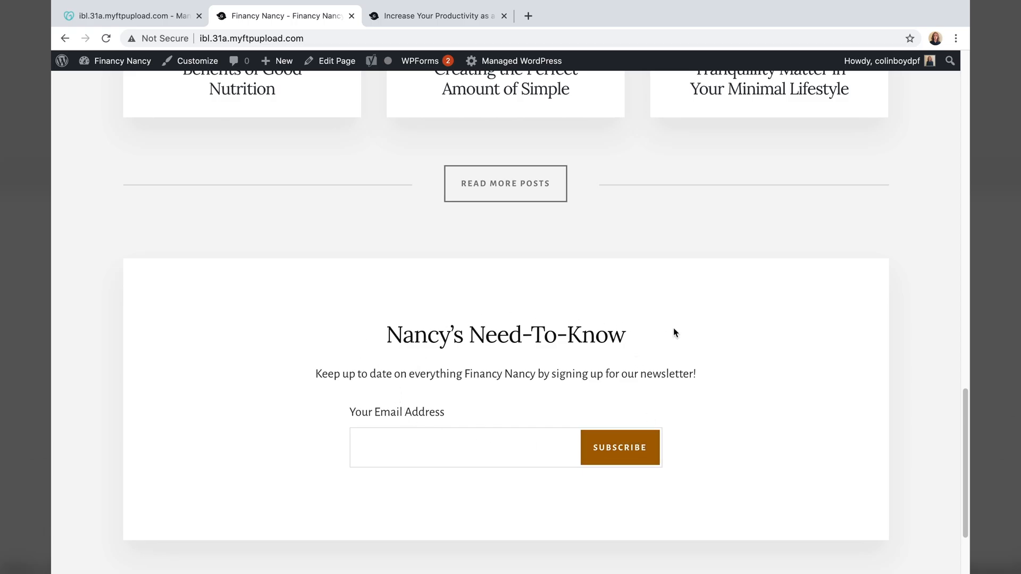
scroll(349, 354, "up", 13)
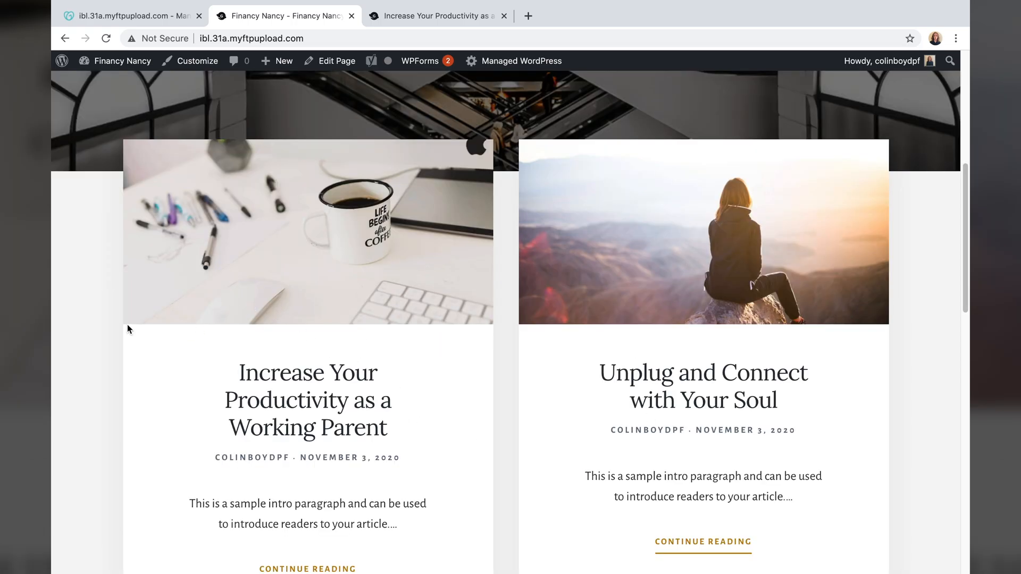
scroll(126, 324, "up", 6)
scroll(174, 324, "down", 3)
scroll(174, 324, "down", 4)
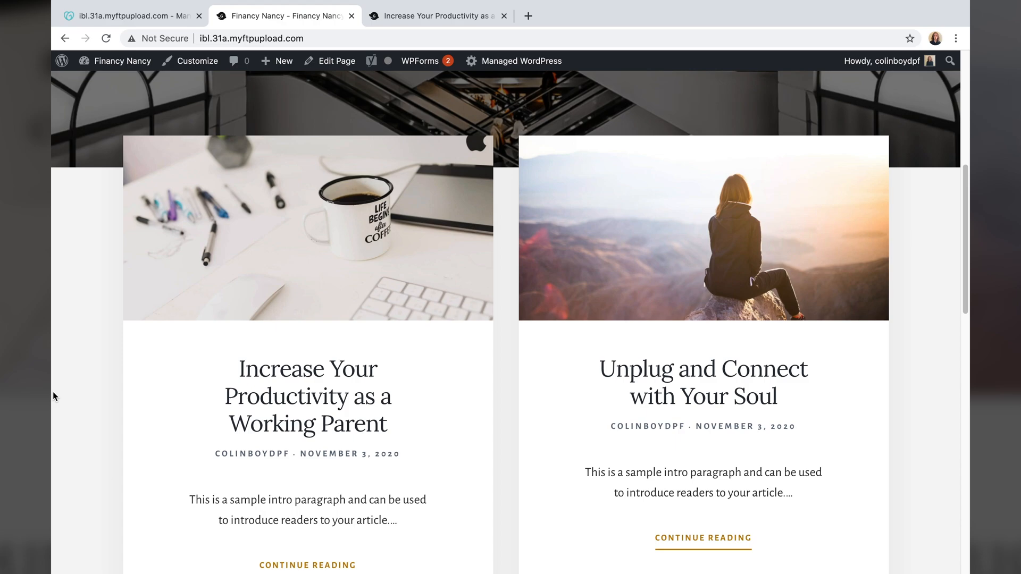
scroll(51, 466, "down", 1)
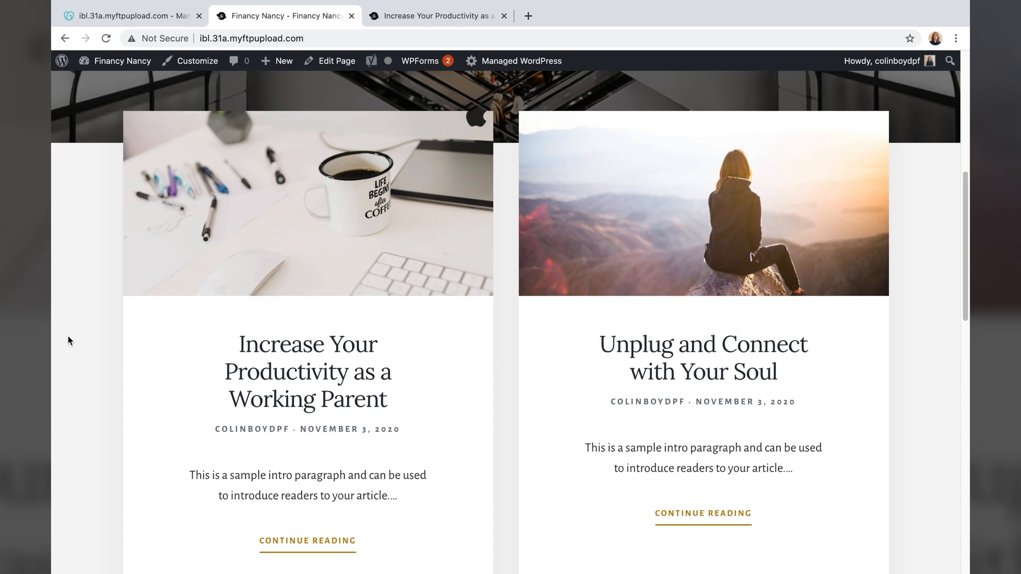
left_click(61, 66)
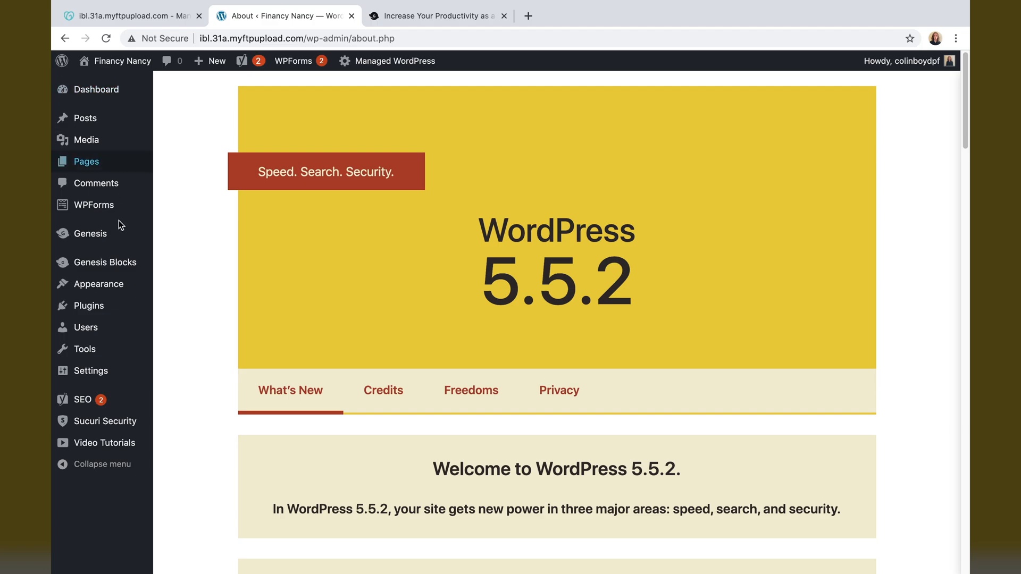
- Bulk-move all six sample posts in the Posts list to the Trash
left_click(99, 124)
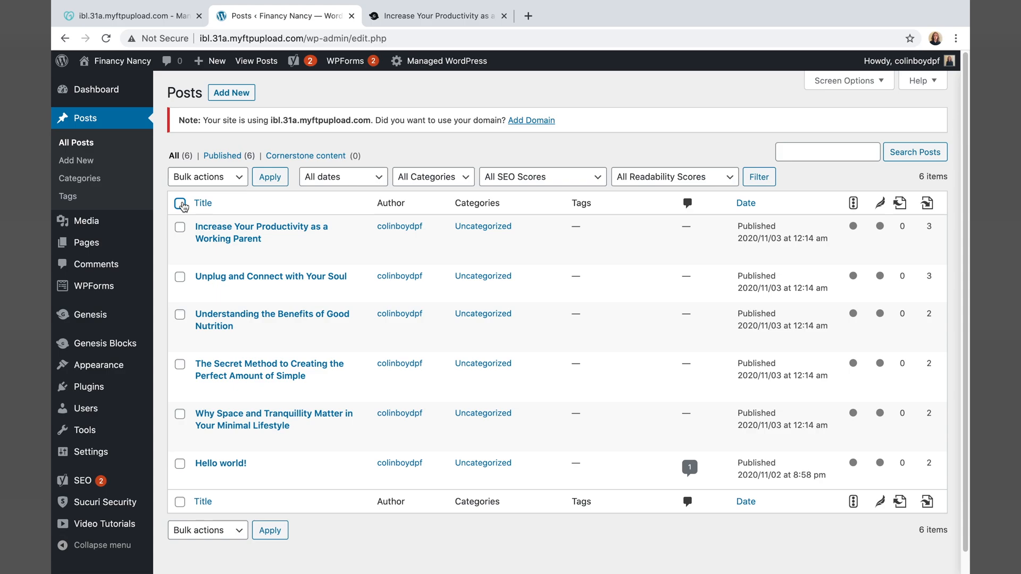
left_click(181, 203)
left_click(218, 181)
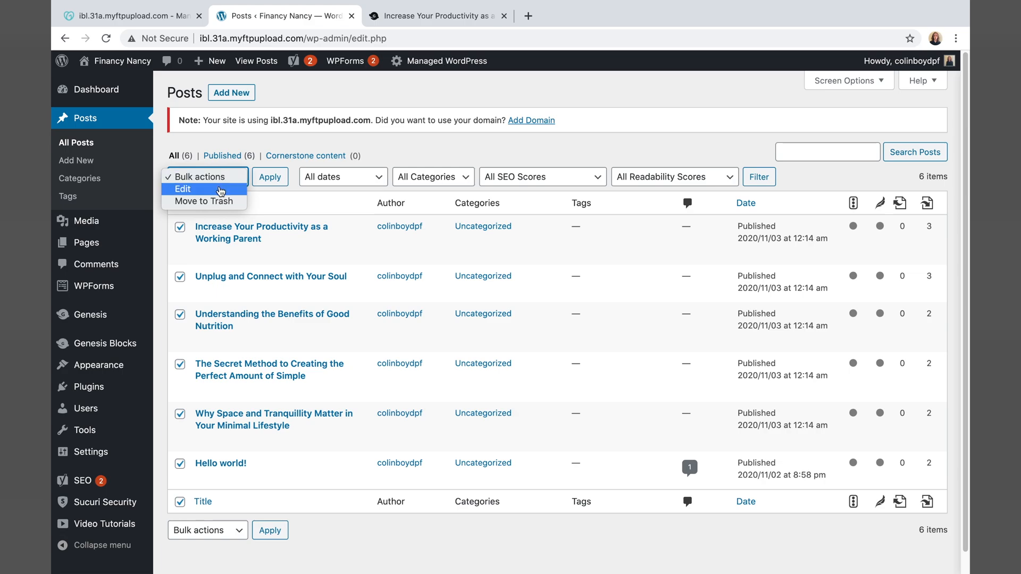
left_click(202, 201)
left_click(270, 177)
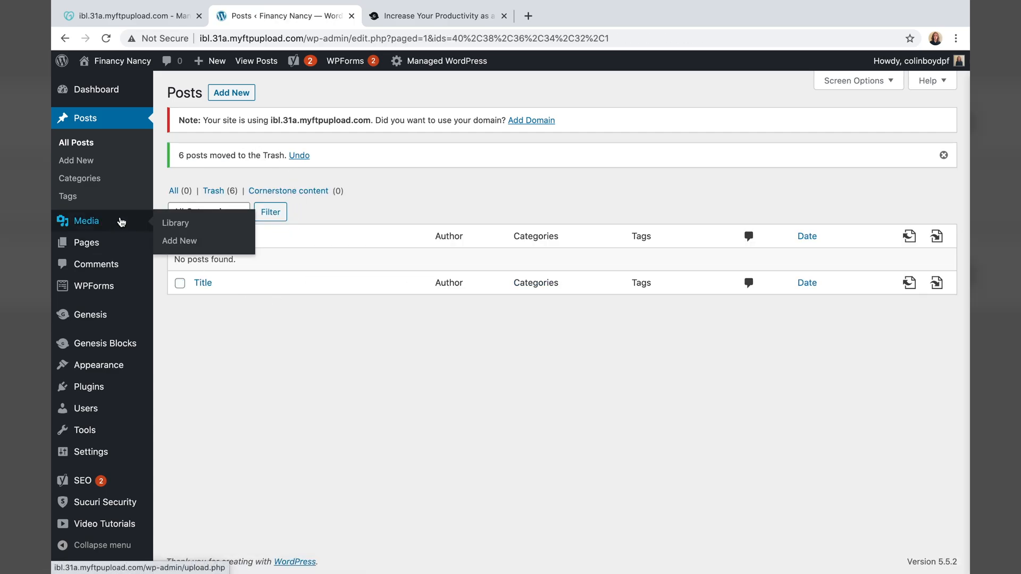
left_click(110, 67)
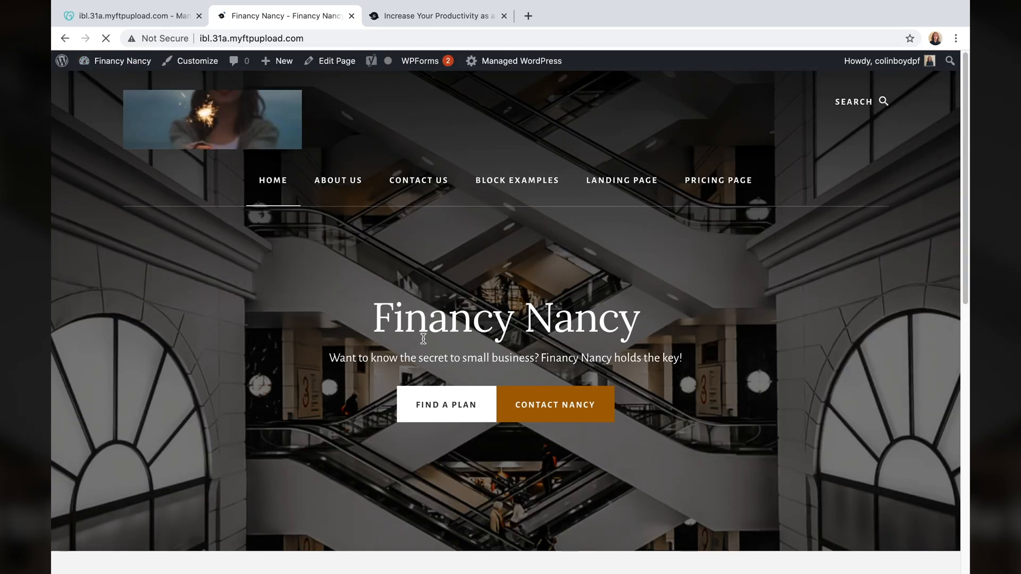
scroll(423, 340, "down", 5)
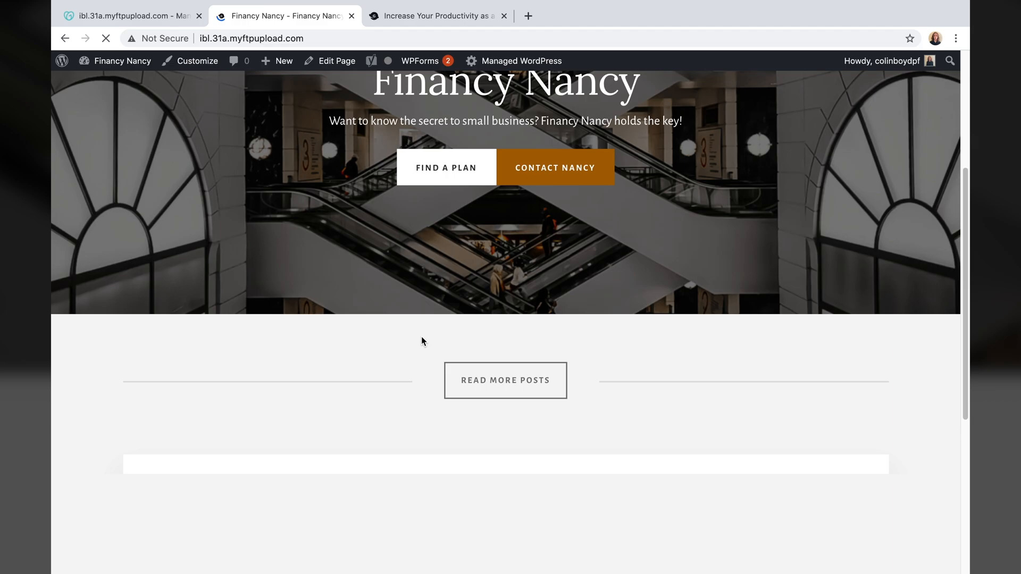
scroll(421, 340, "down", 4)
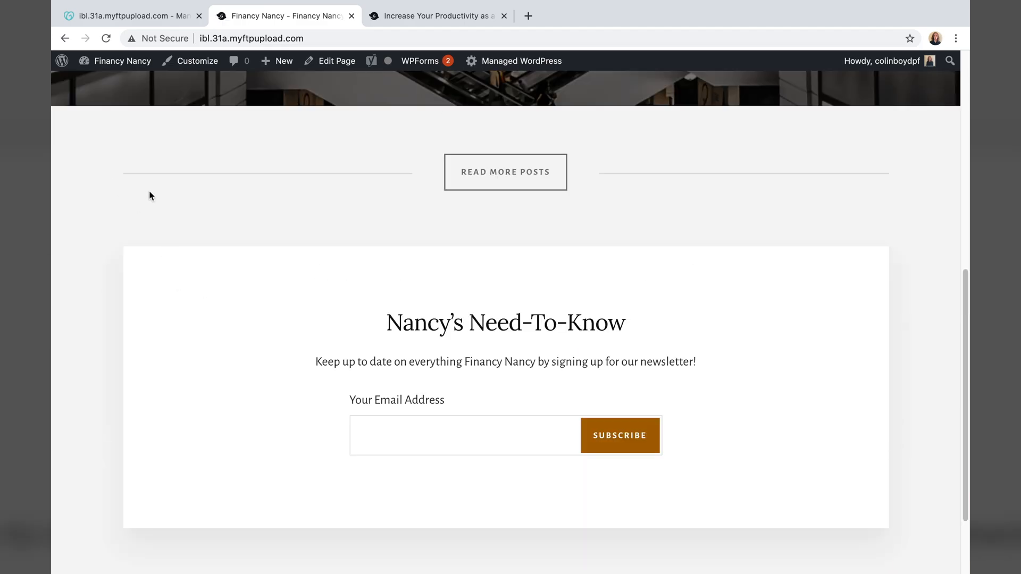
scroll(108, 166, "up", 7)
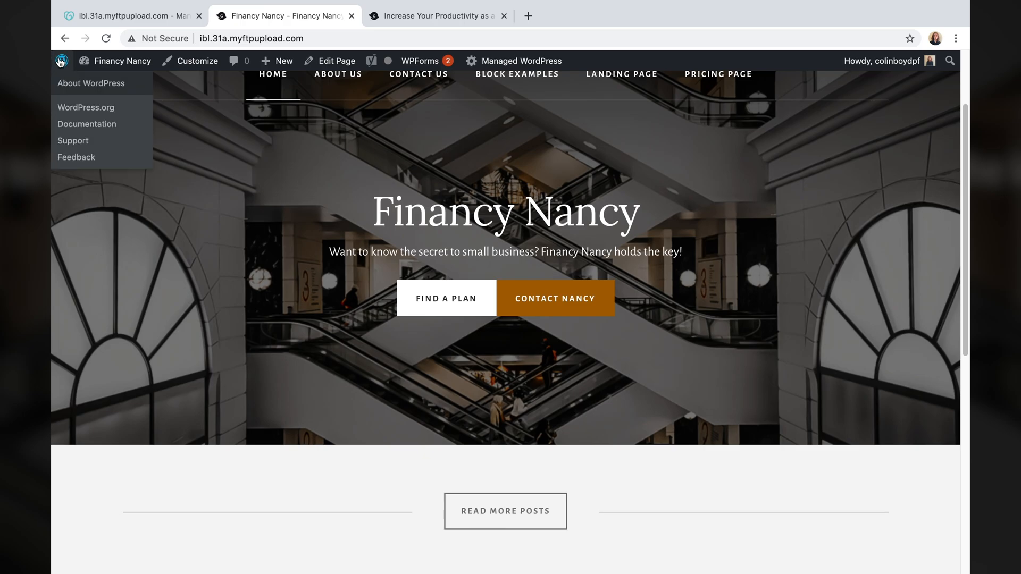
left_click(61, 61)
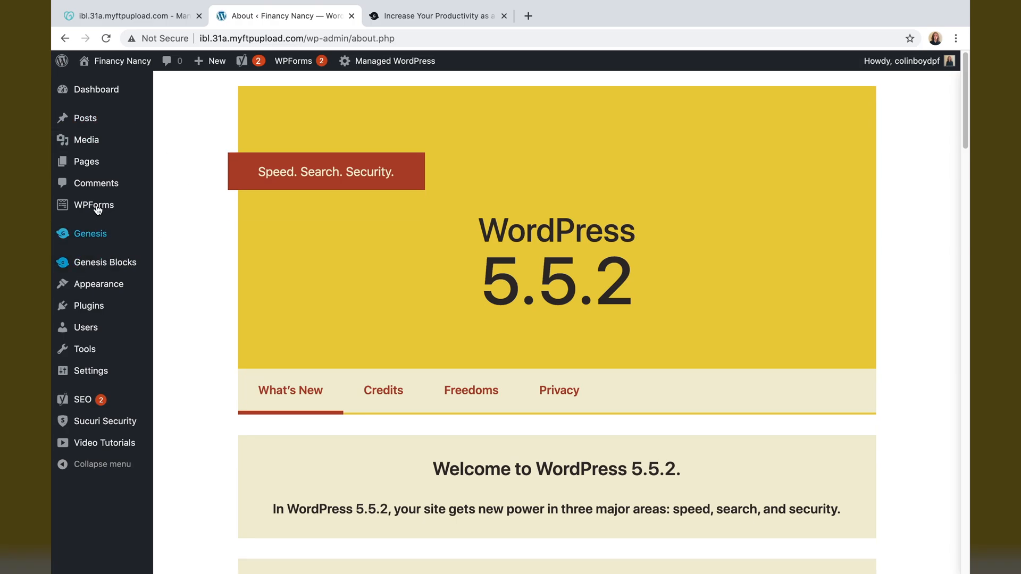
left_click(89, 126)
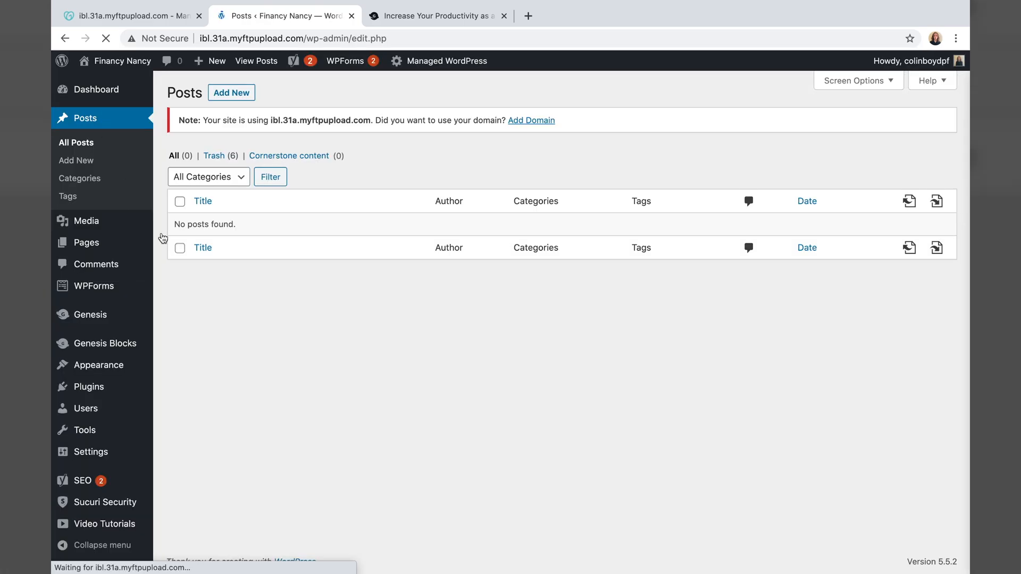
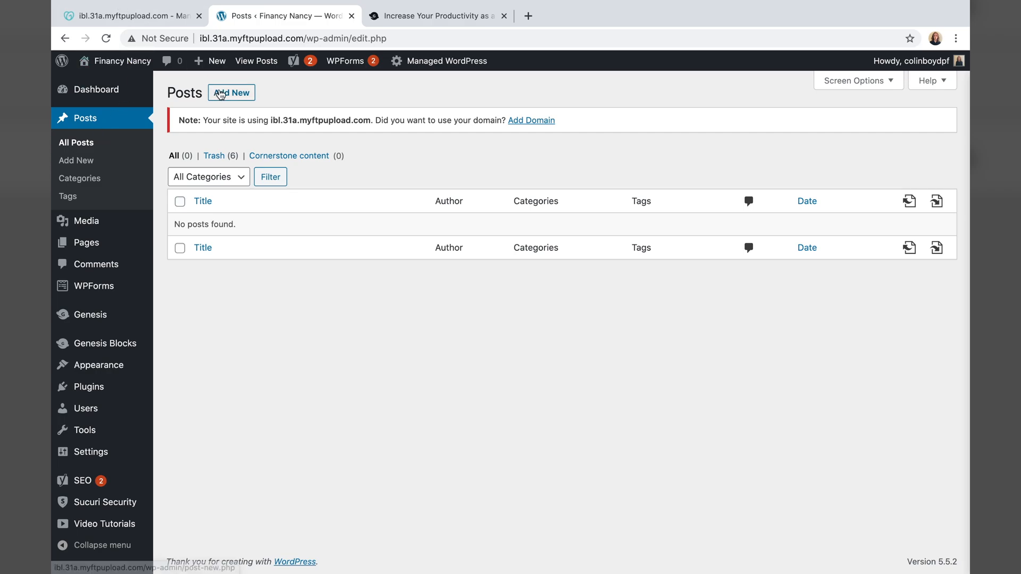
- Start a new blank post from the Posts screen
left_click(222, 95)
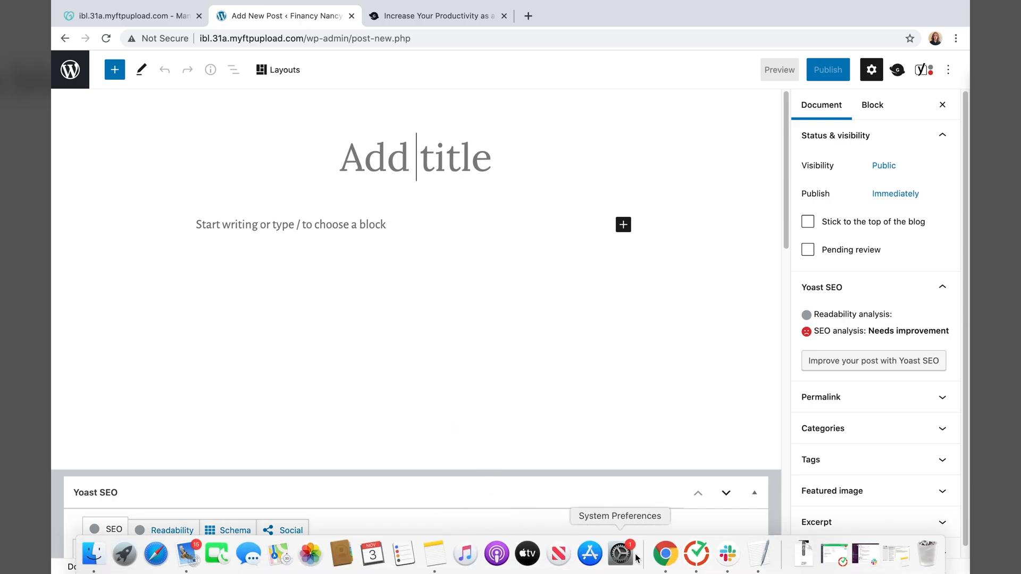
- In TextEdit, unbold the 'Another Done Deal' heading under Blog Posts, then return to the browser
left_click(759, 553)
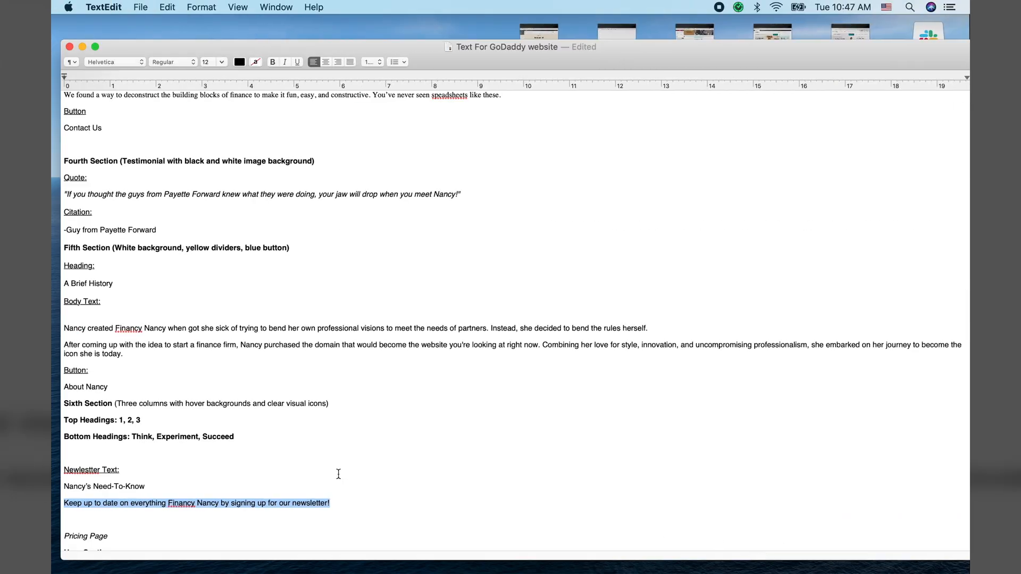
scroll(316, 468, "down", 15)
left_click_drag(139, 357, 64, 357)
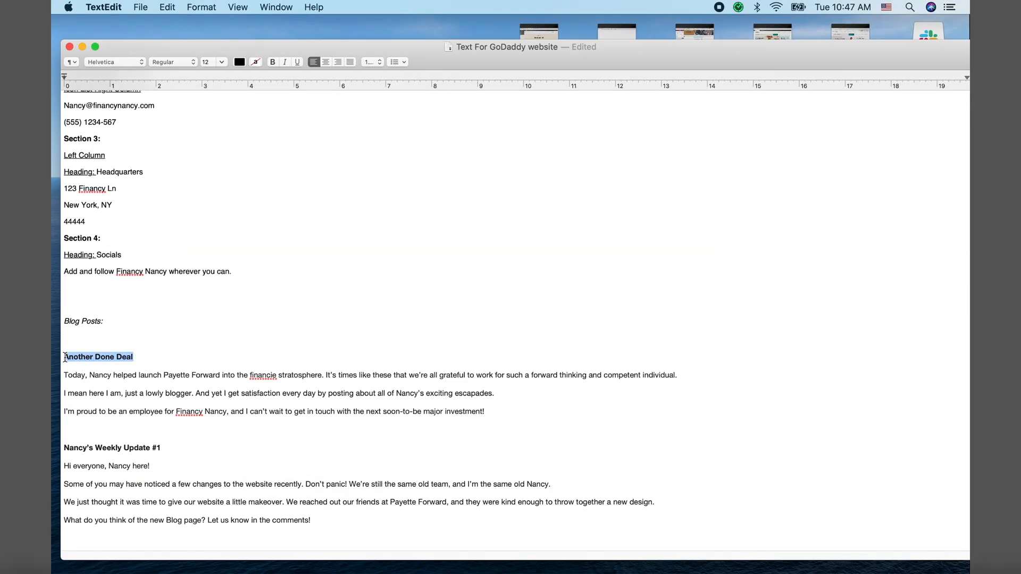
right_click(71, 360)
left_click(292, 355)
left_click_drag(142, 352, 57, 353)
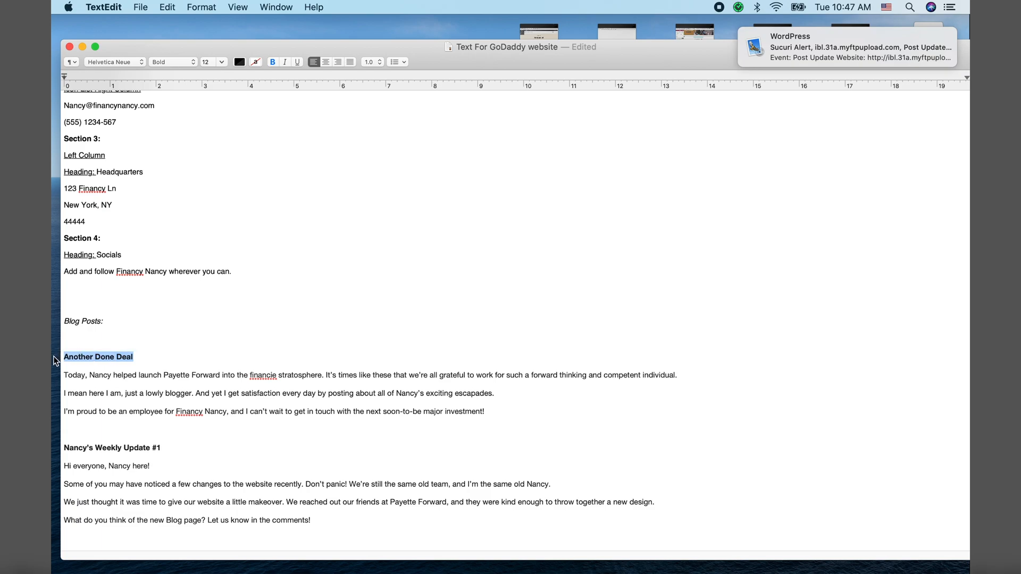
key("super+b")
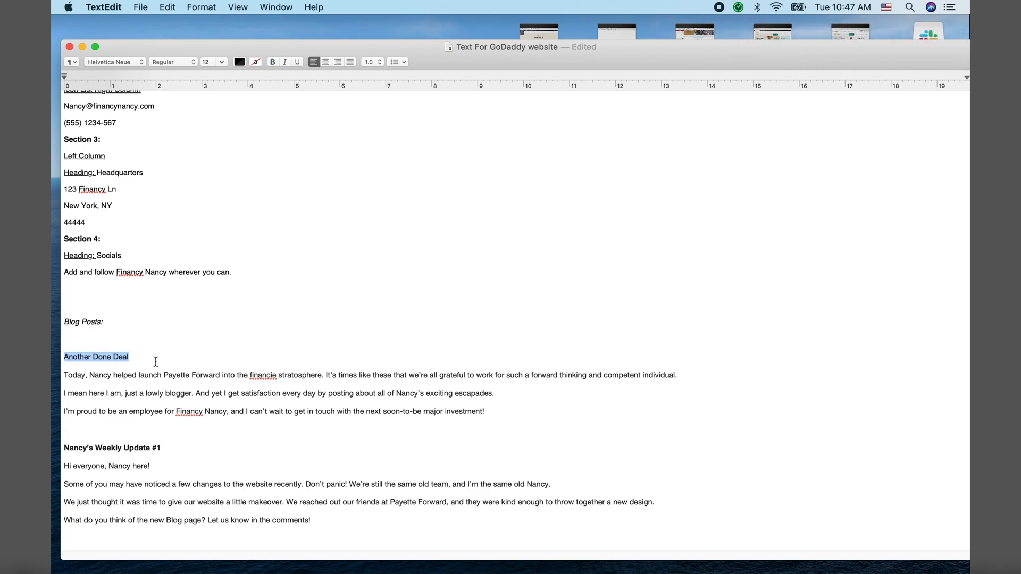
mouse_move(465, 566)
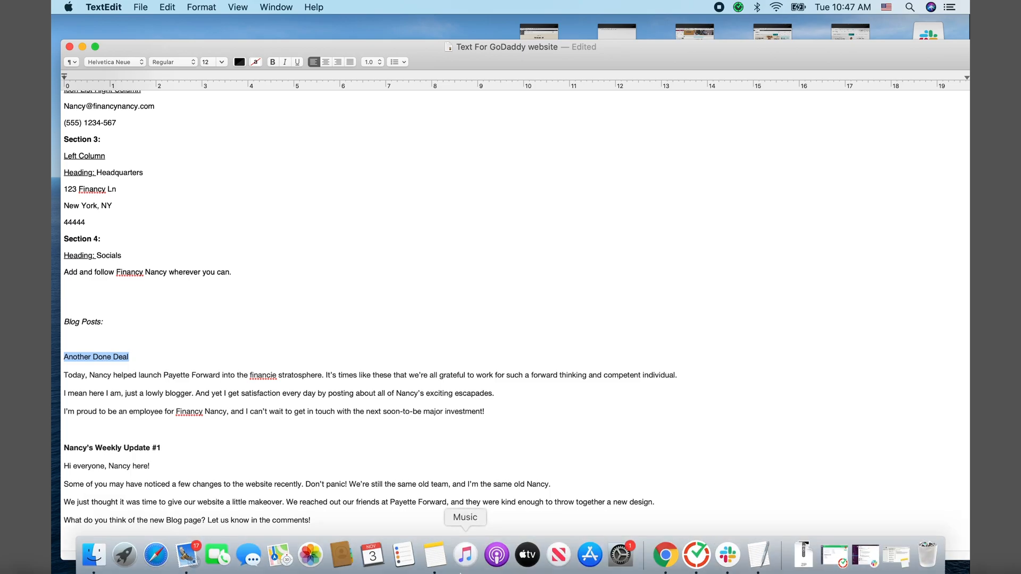
left_click(664, 553)
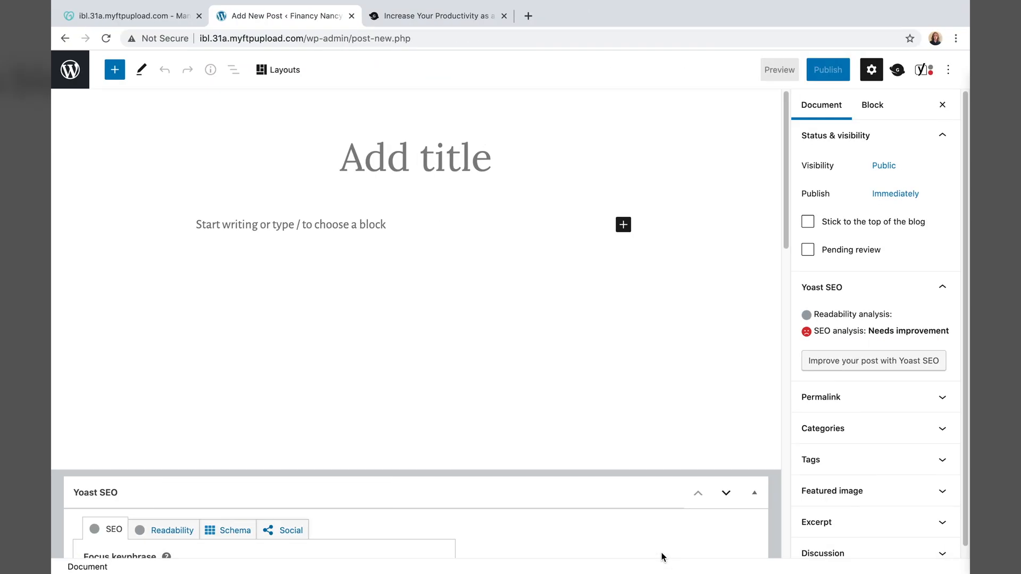
- Paste 'Another Done Deal' as the post title
right_click(409, 163)
left_click(399, 157)
key("super+v")
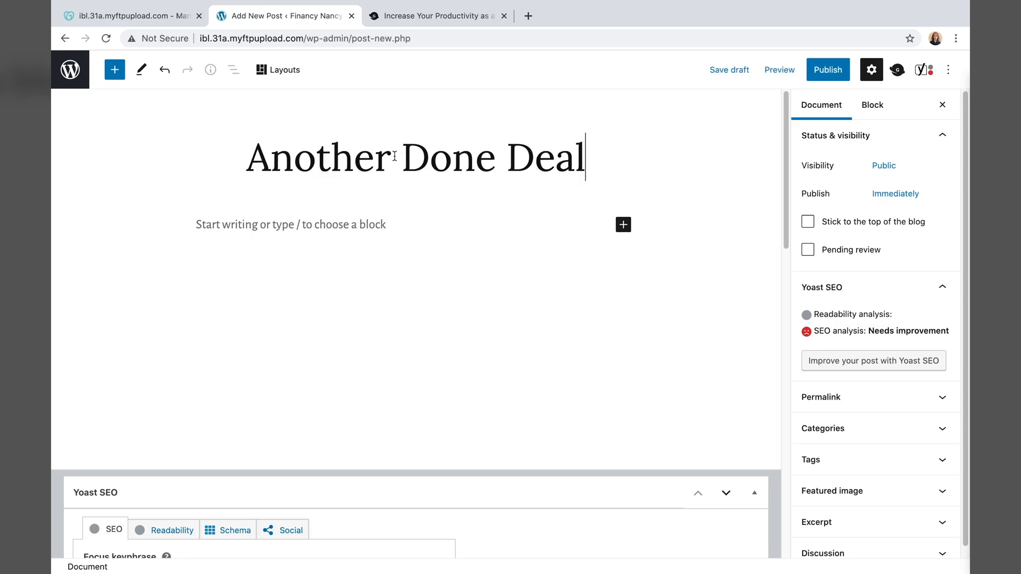
- Copy the three Another Done Deal paragraphs from TextEdit into the post body
left_click(353, 230)
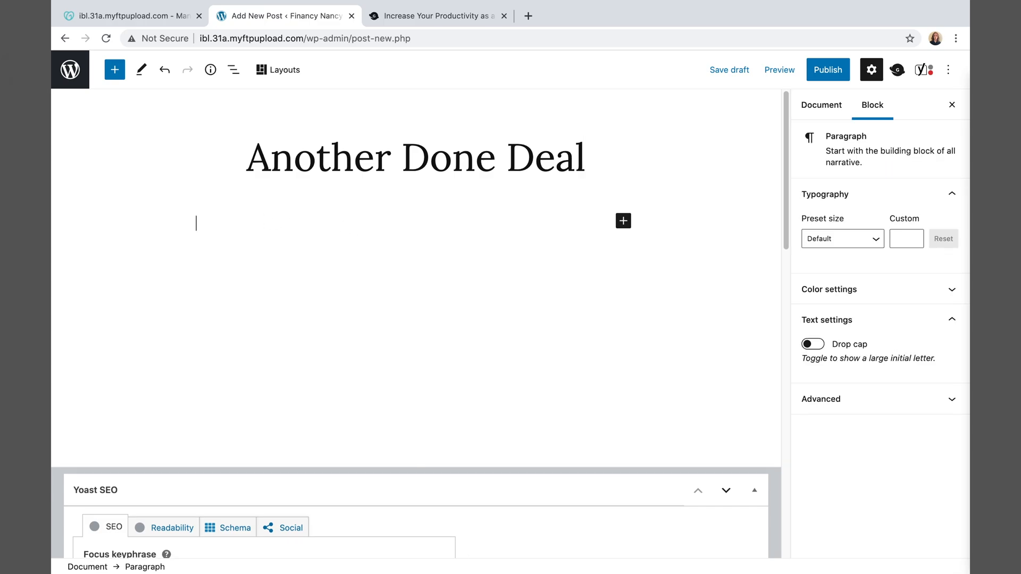
mouse_move(643, 565)
left_click(759, 553)
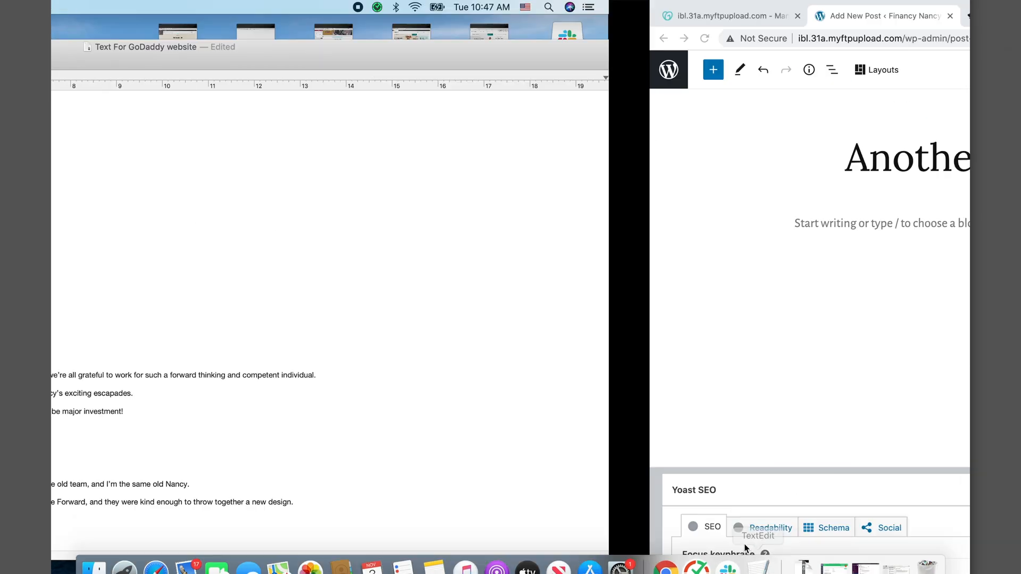
left_click_drag(485, 412, 56, 376)
mouse_move(468, 558)
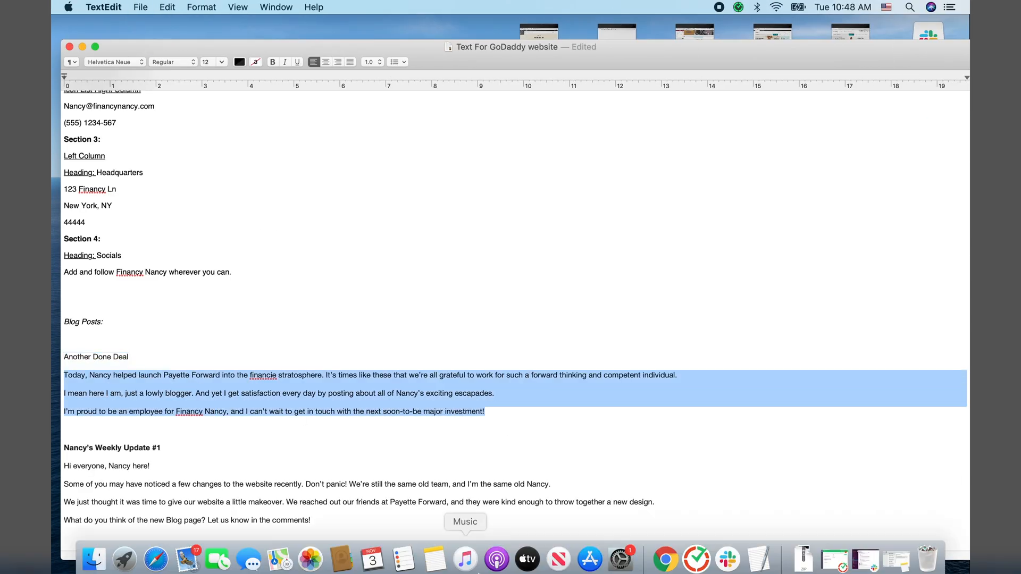
left_click(670, 553)
key("super+v")
- Review the pasted paragraph blocks and correct 'financie' to 'financy'
left_click(224, 302)
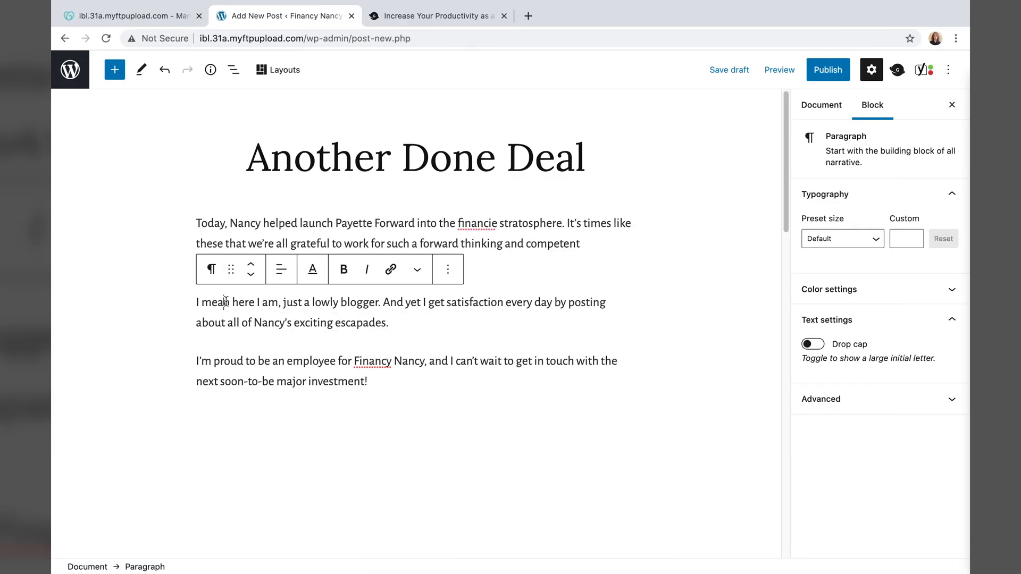
left_click(229, 357)
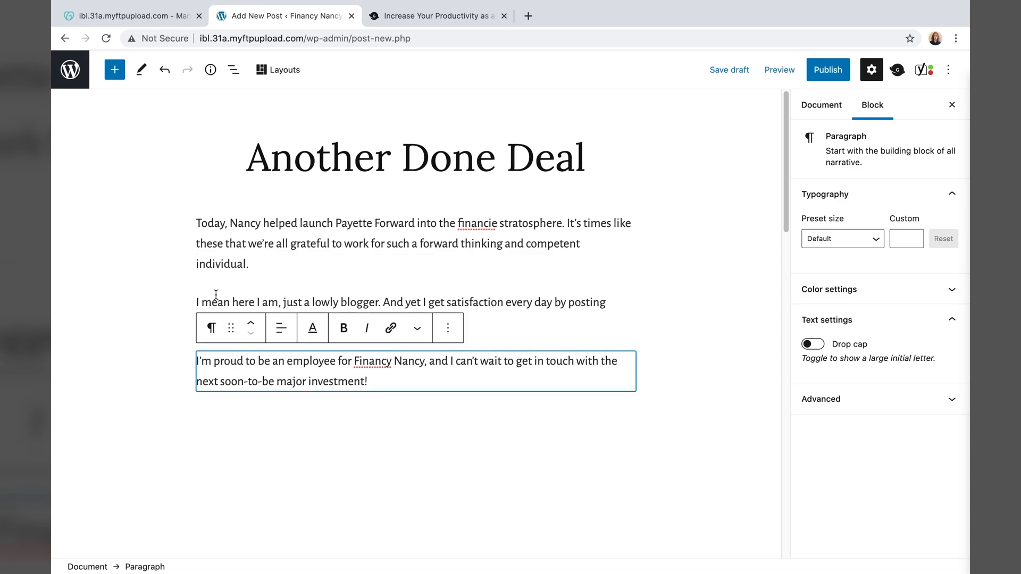
left_click(213, 273)
left_click(214, 226)
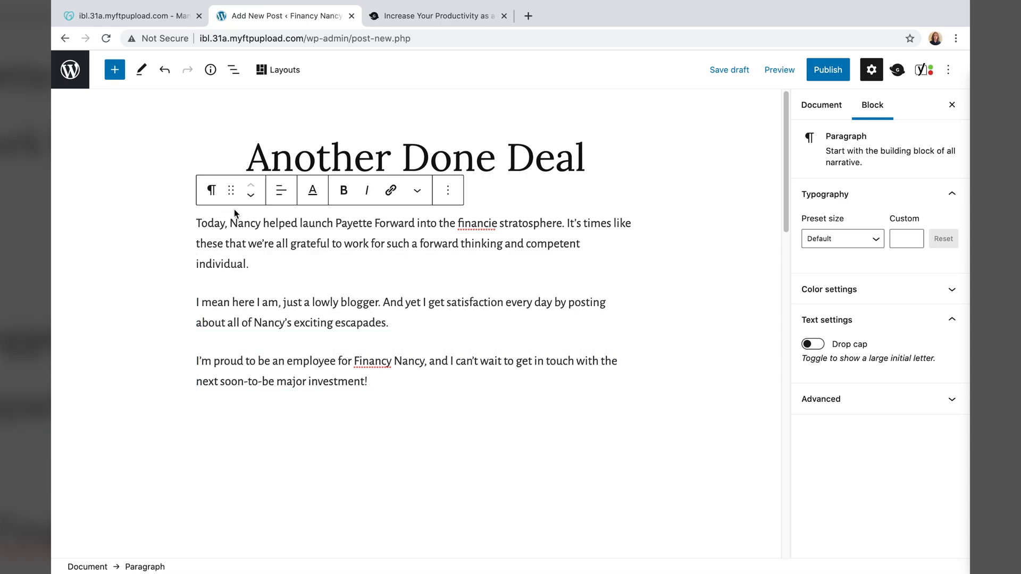
left_click(263, 323)
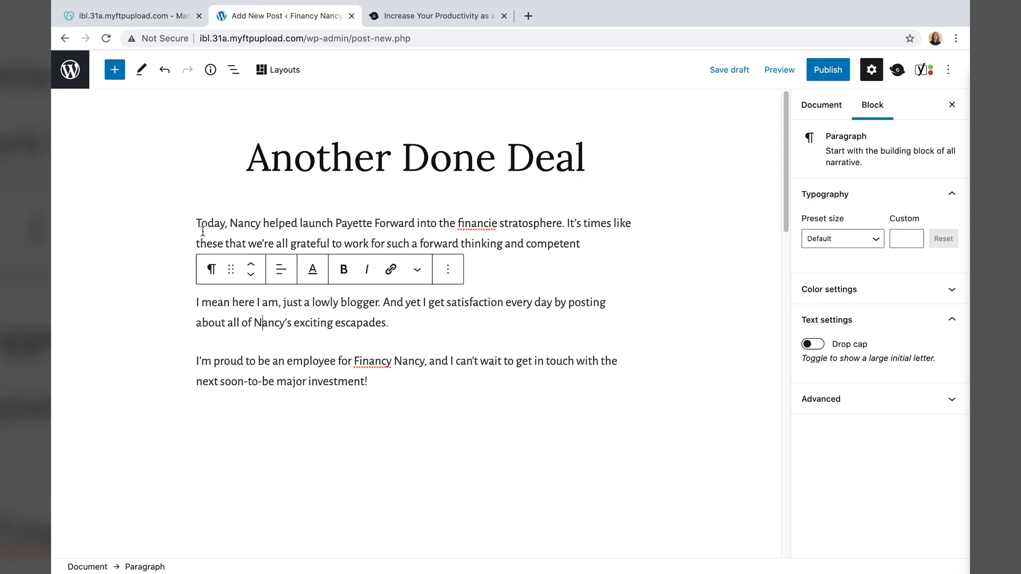
left_click(219, 241)
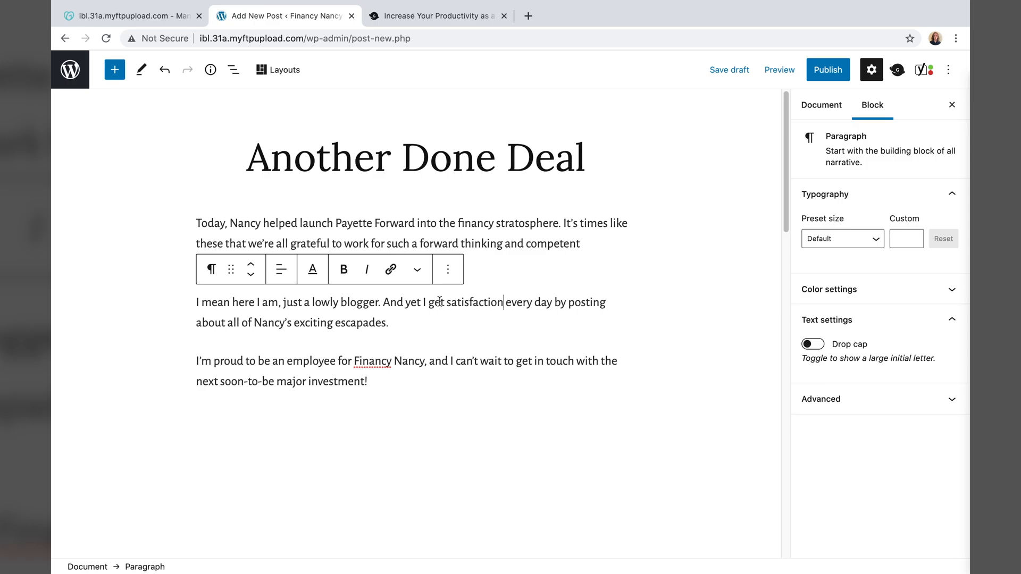
- Split the first paragraph after 'stratosphere.'
left_click(416, 413)
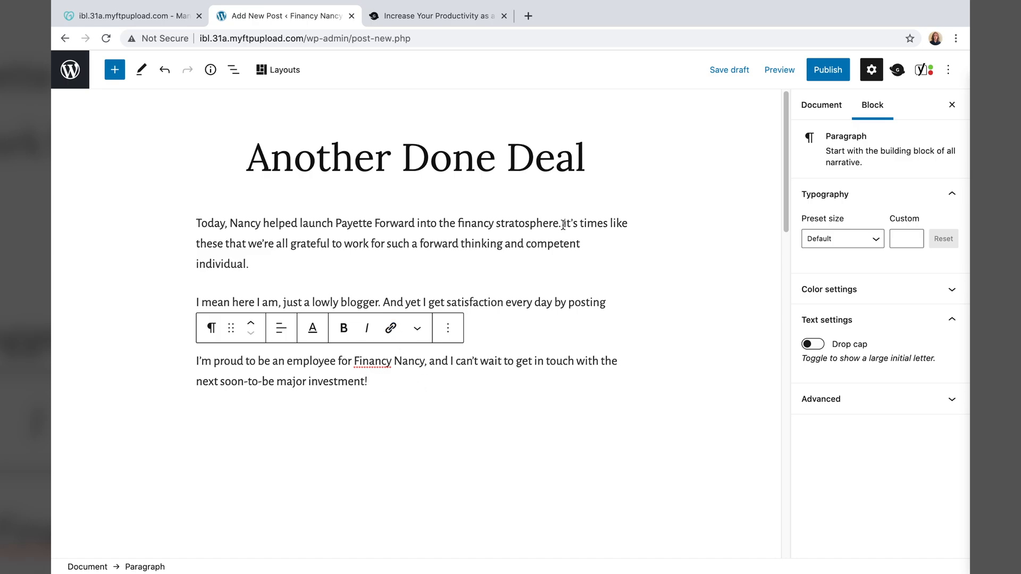
left_click(629, 234)
key("Return")
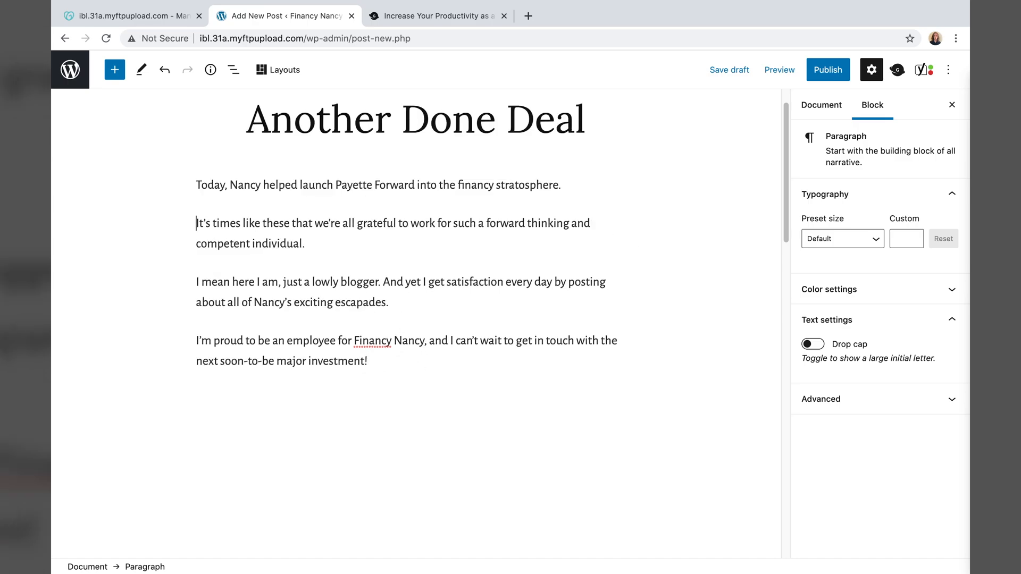
- Undo the paragraph split after 'stratosphere.' and browse the block library
left_click(292, 221)
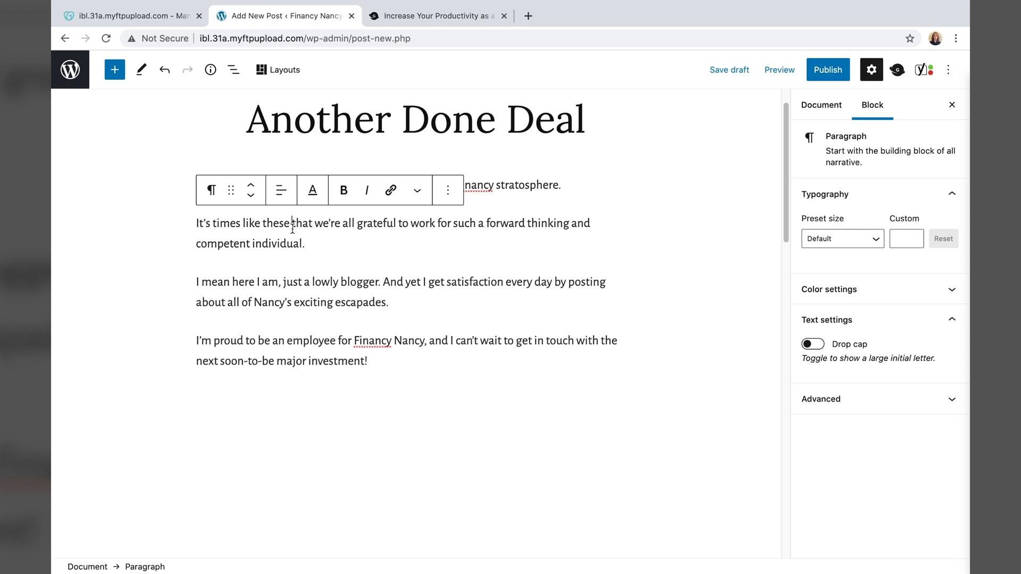
key("ctrl+z")
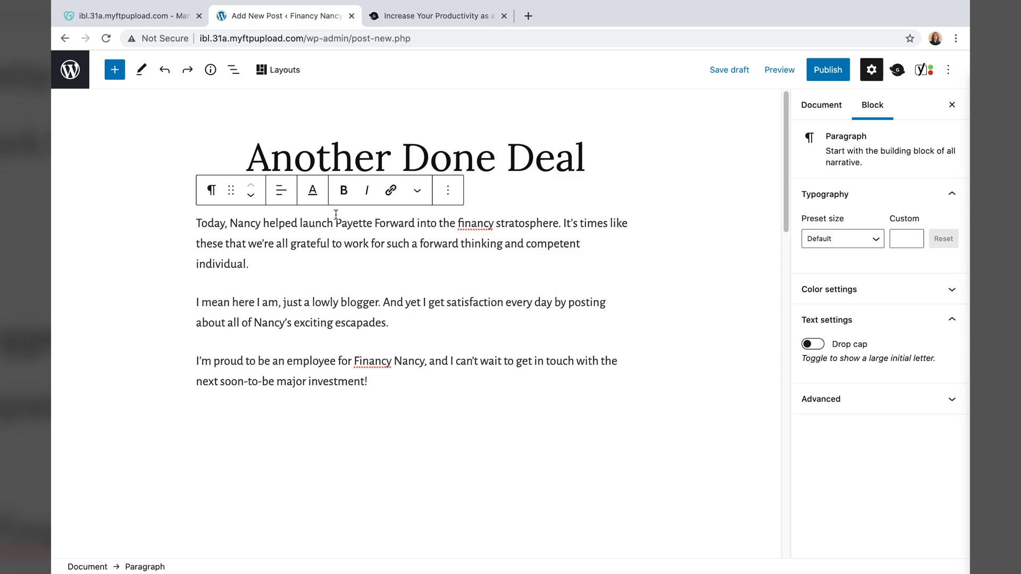
left_click(114, 70)
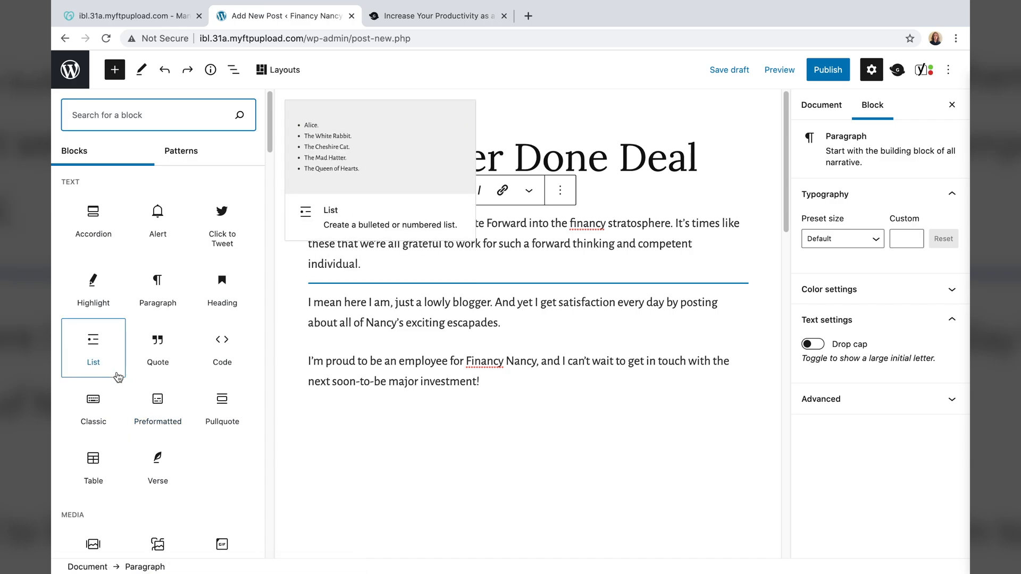
scroll(114, 376, "down", 6)
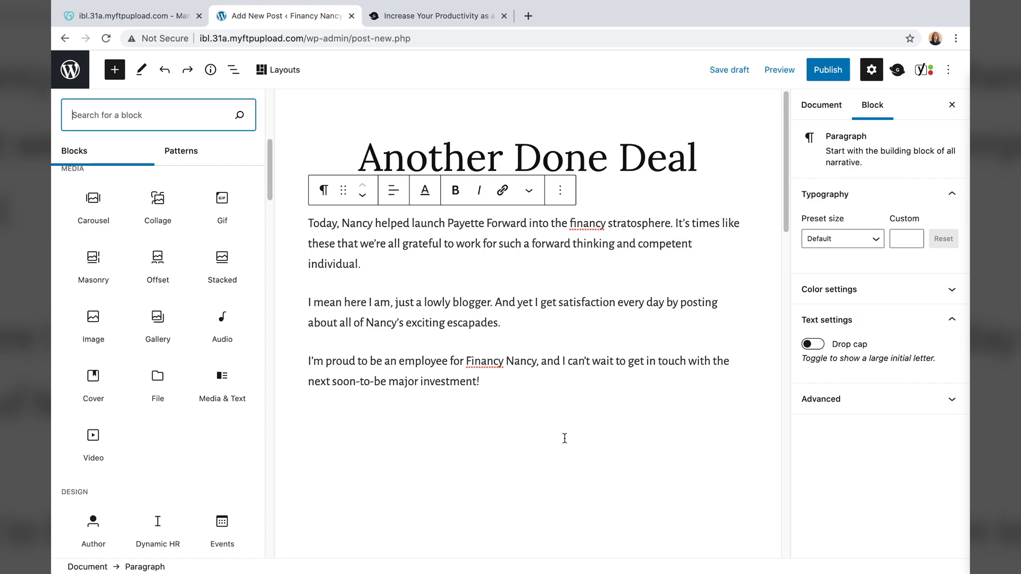
- Close the block library and publish the Another Done Deal post
left_click(565, 439)
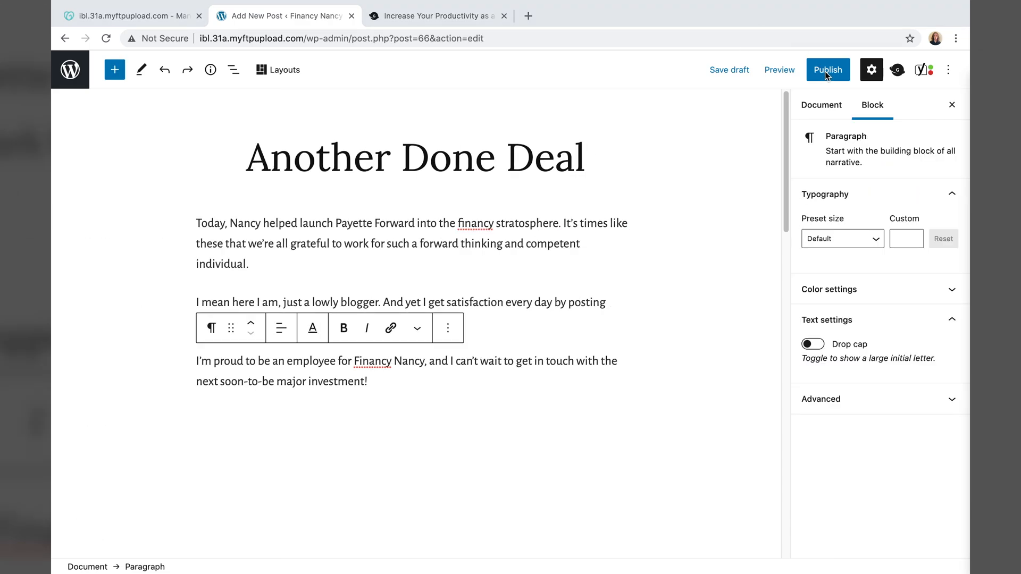
left_click(825, 70)
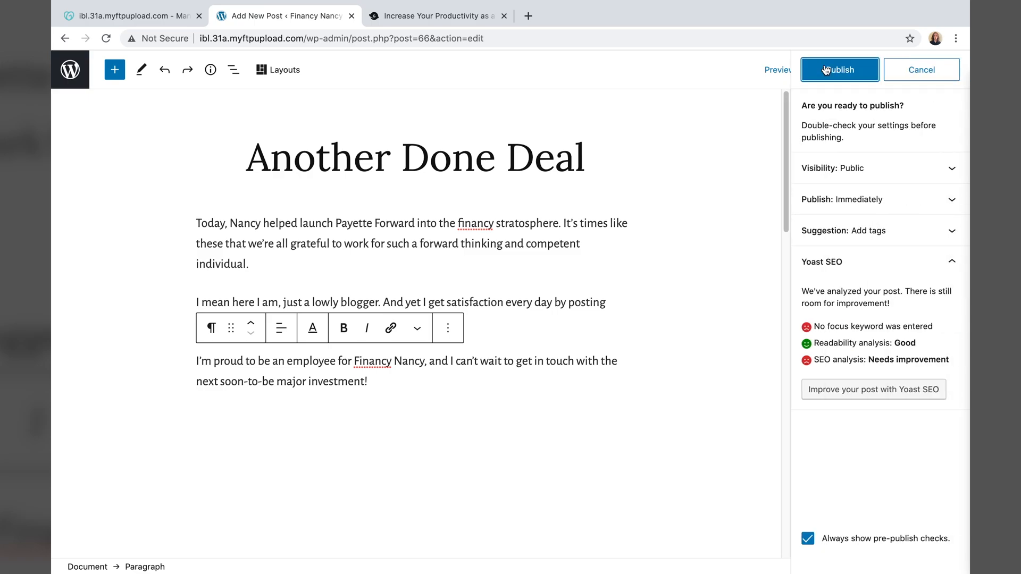
left_click(825, 70)
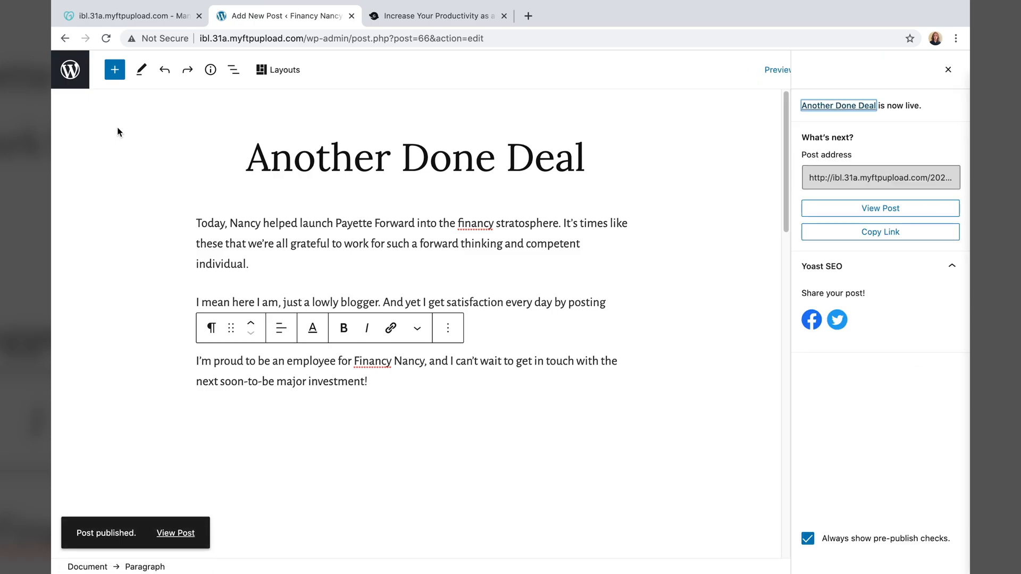
- Go back to All Posts and view the published Another Done Deal post
left_click(78, 77)
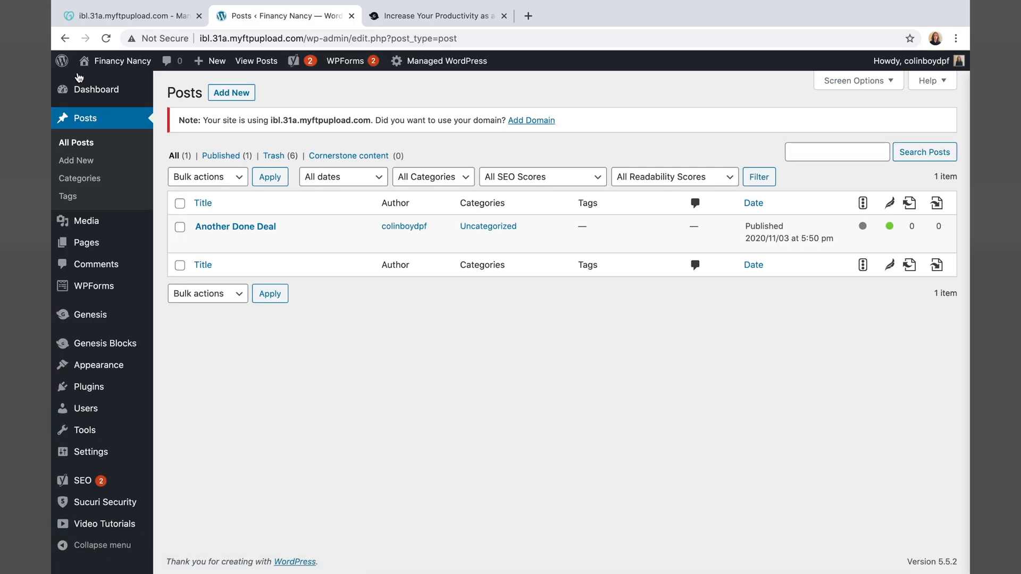
mouse_move(76, 84)
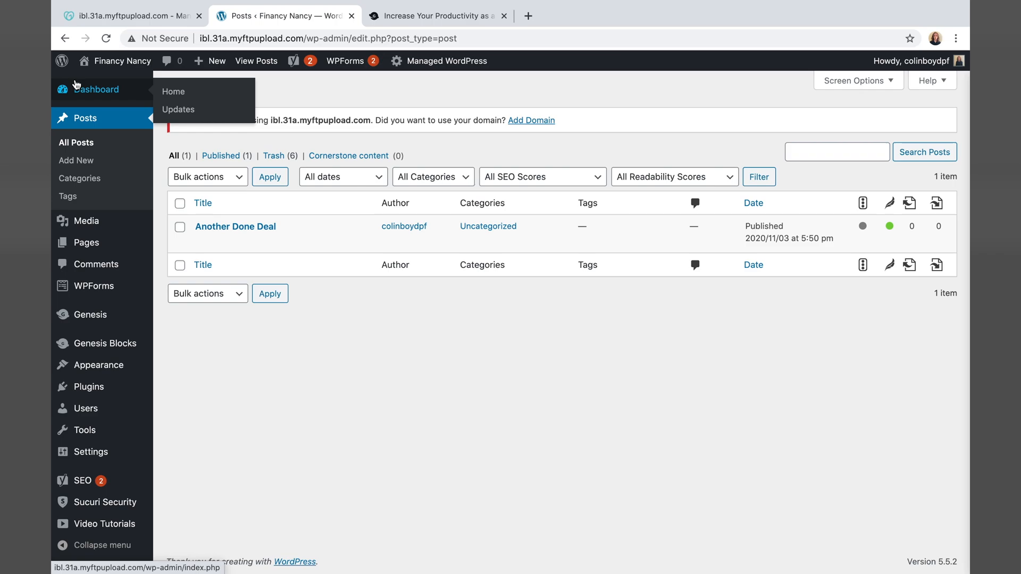
mouse_move(261, 240)
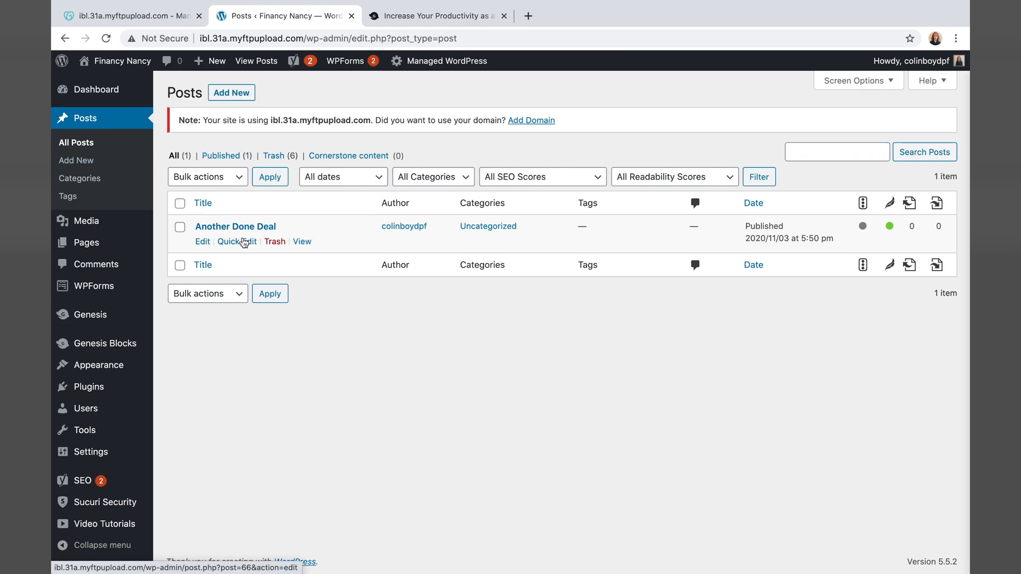
left_click(300, 242)
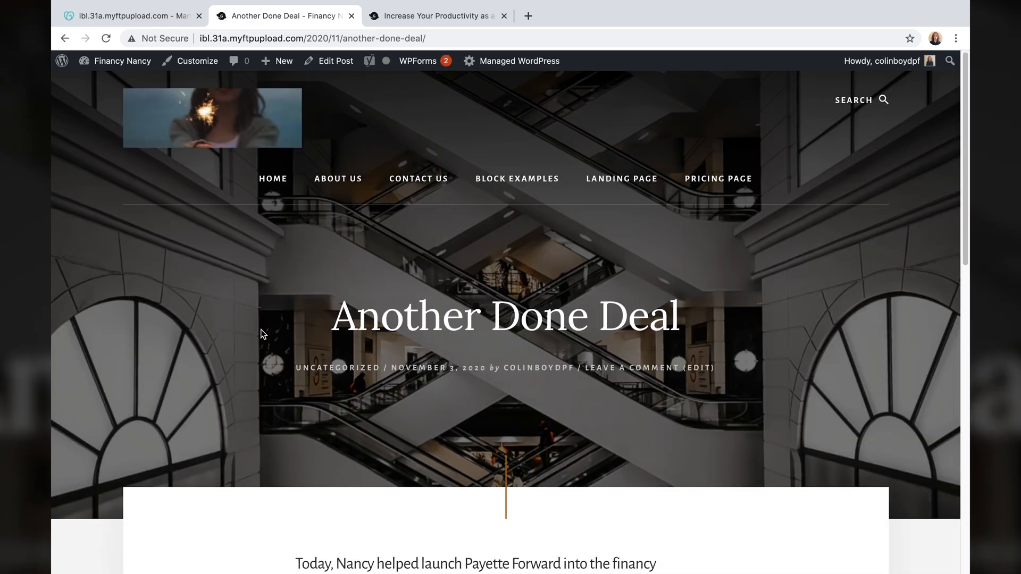
- Scroll the live Another Done Deal post to check its title, date and opening paragraph
scroll(261, 327, "down", 10)
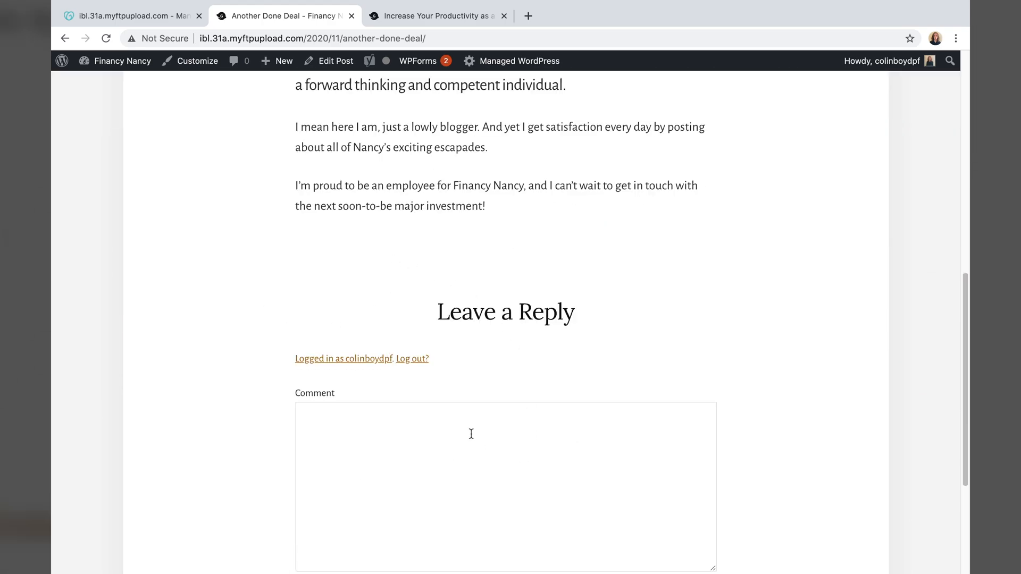
scroll(457, 383, "down", 2)
scroll(410, 365, "up", 12)
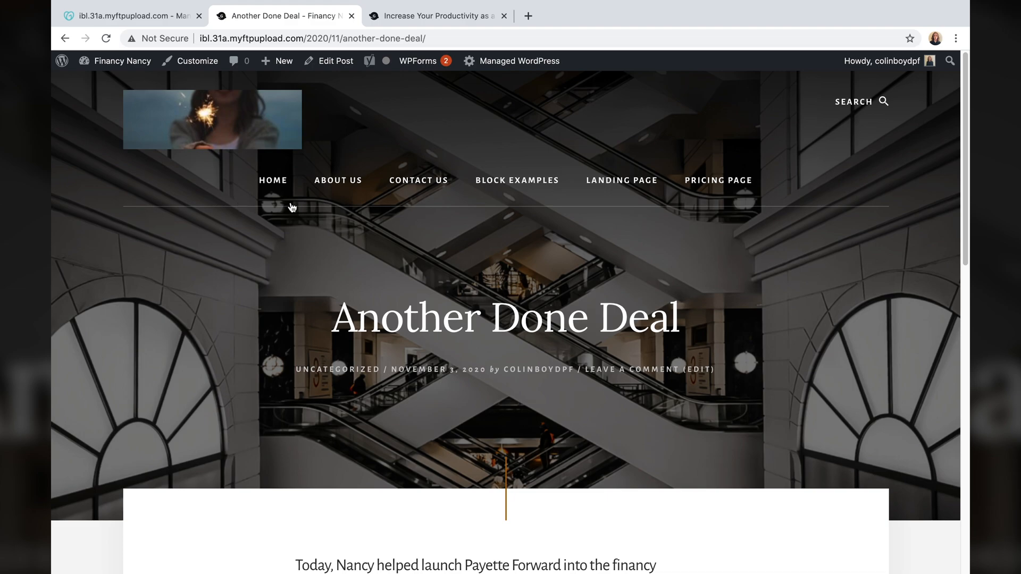
- Reopen Another Done Deal in the block editor from the admin All Posts list
left_click(65, 63)
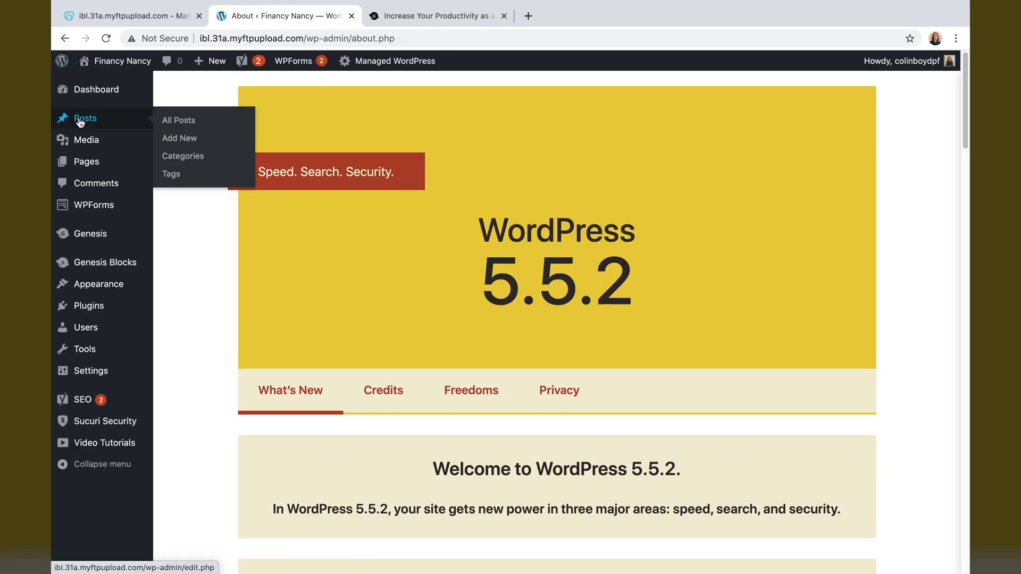
left_click(80, 120)
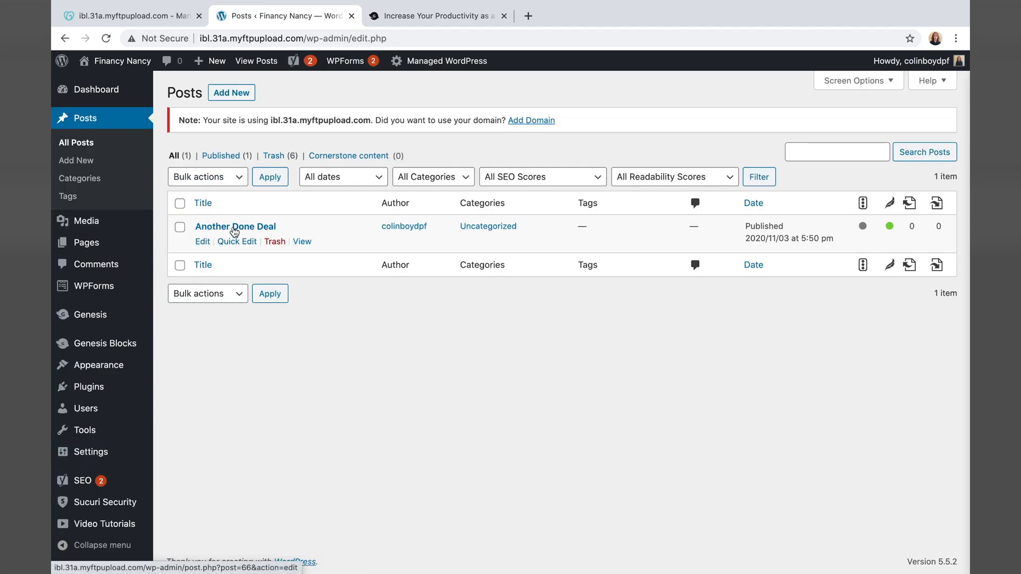
left_click(203, 243)
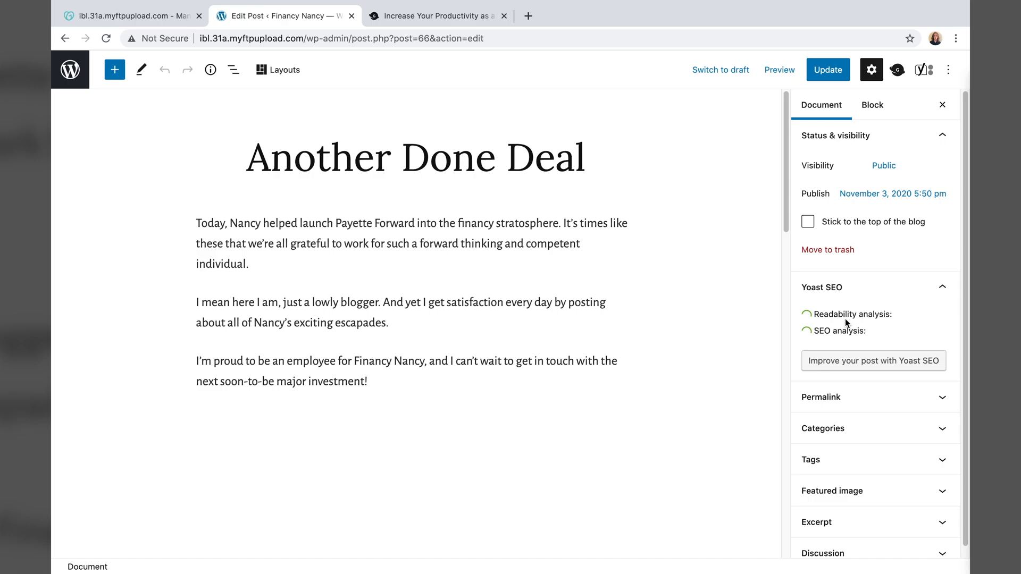
scroll(850, 399, "down", 1)
- Upload the Done Deal meeting-table photo and set it as the post's featured image
left_click(868, 482)
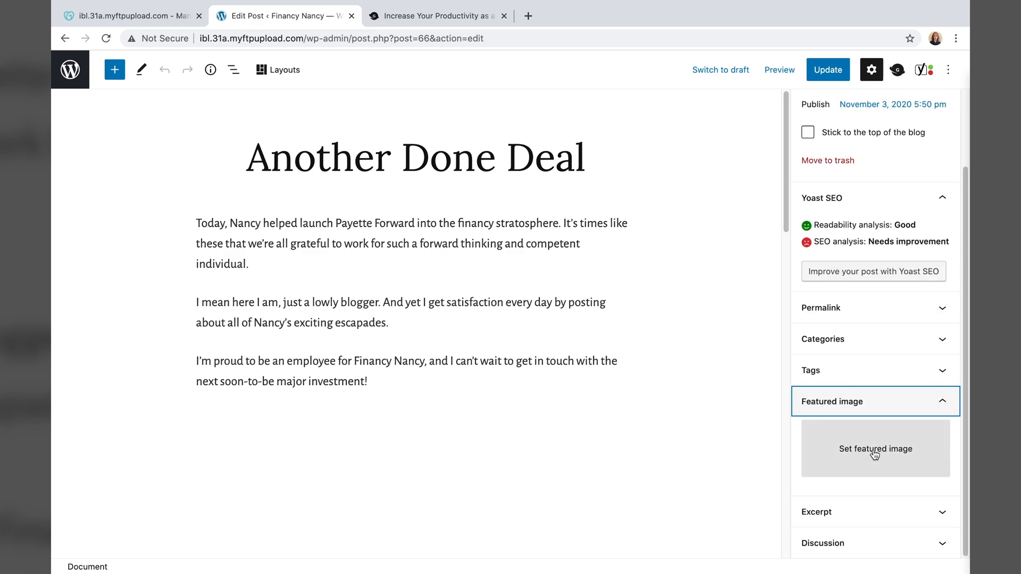
left_click(876, 449)
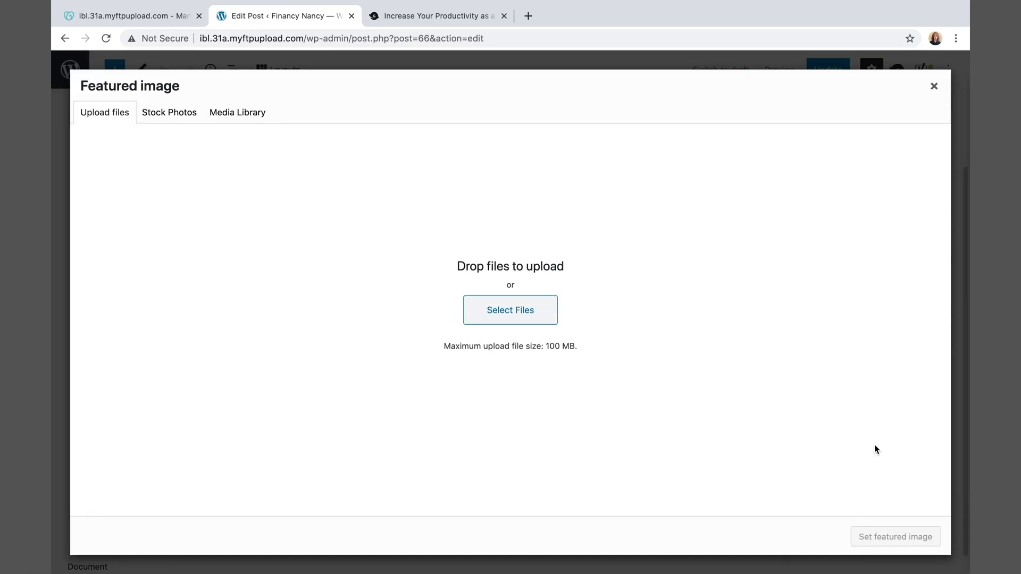
left_click(520, 317)
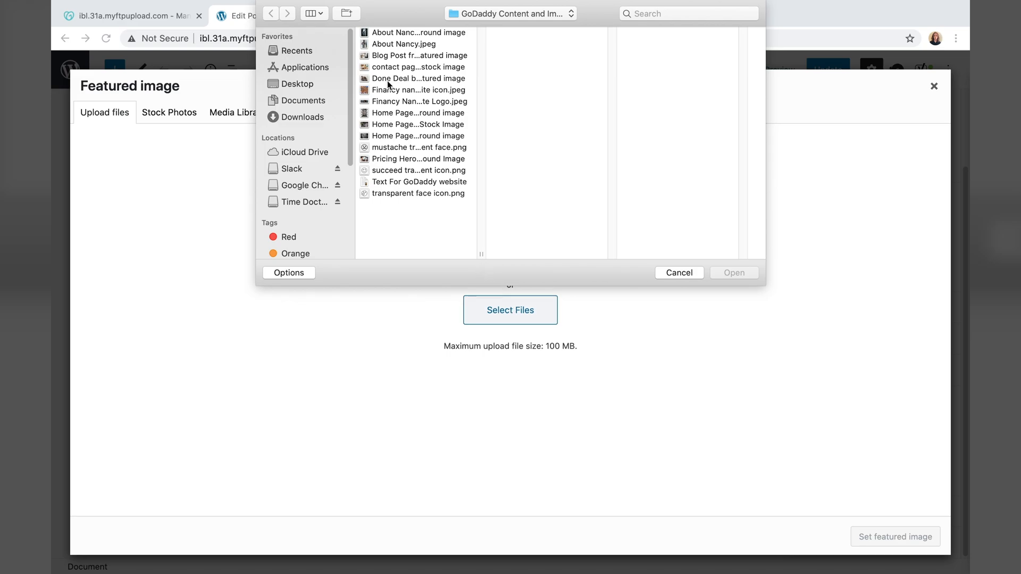
left_click(394, 55)
key("Down")
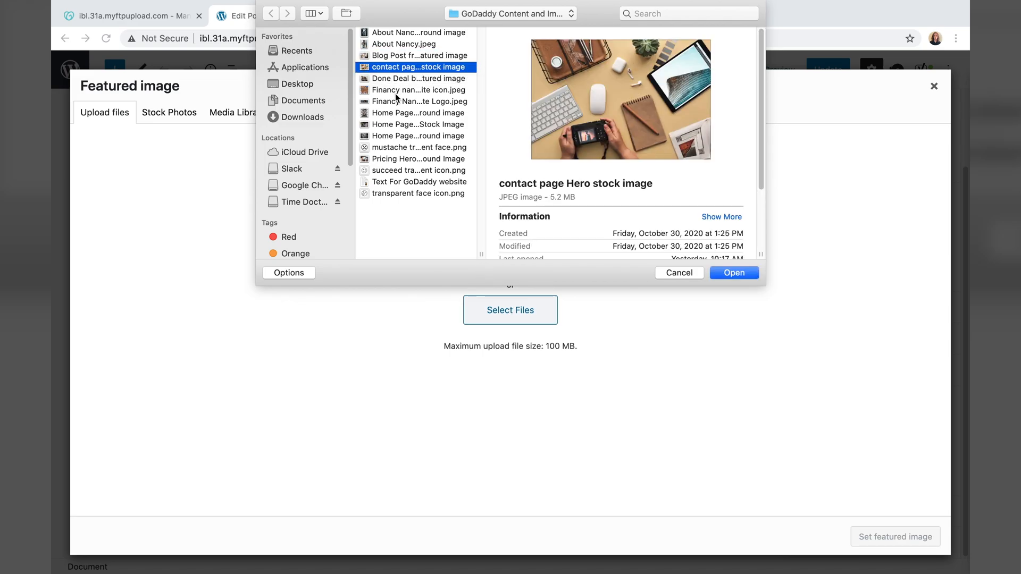
left_click(392, 81)
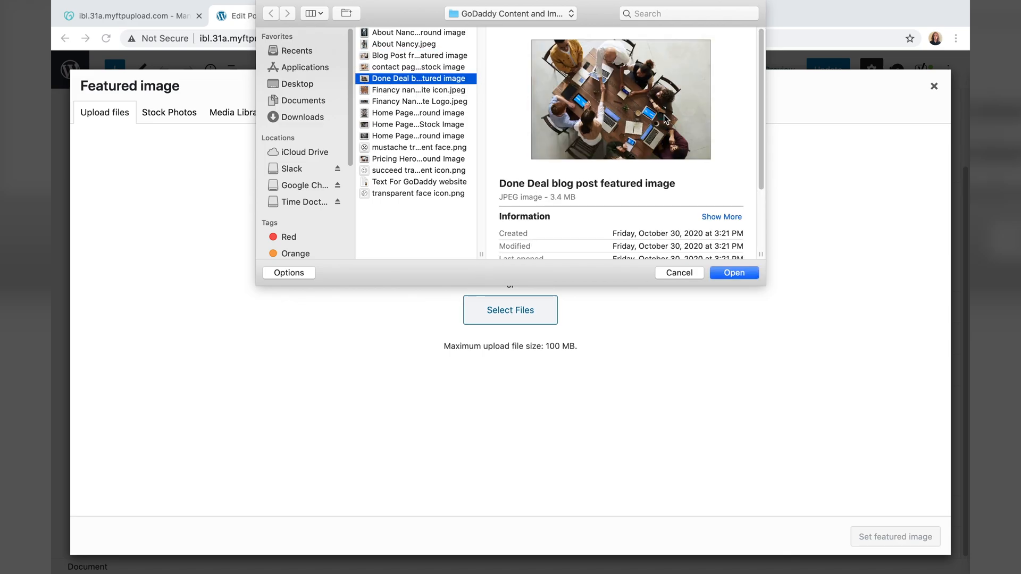
left_click(742, 274)
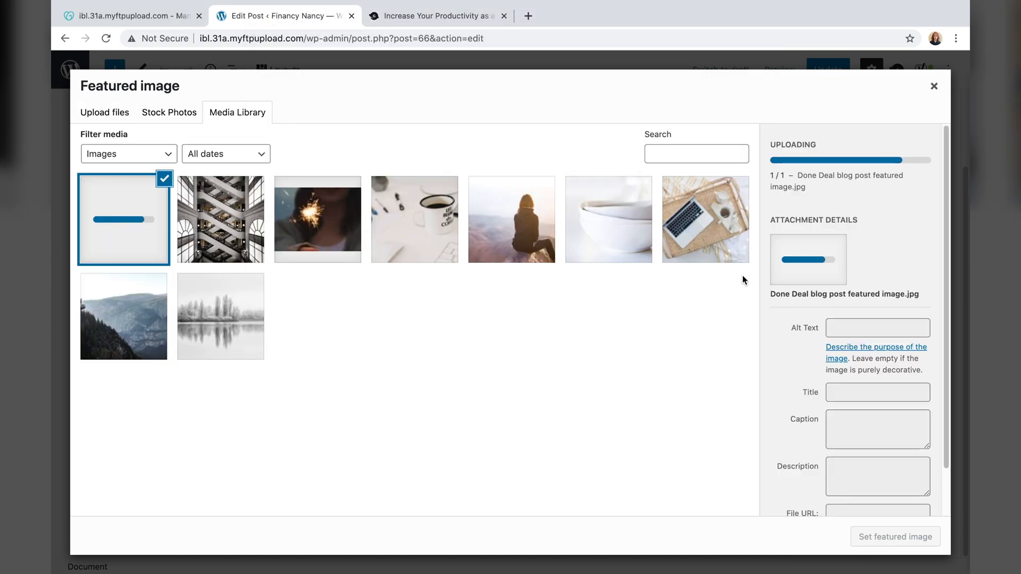
scroll(811, 324, "down", 2)
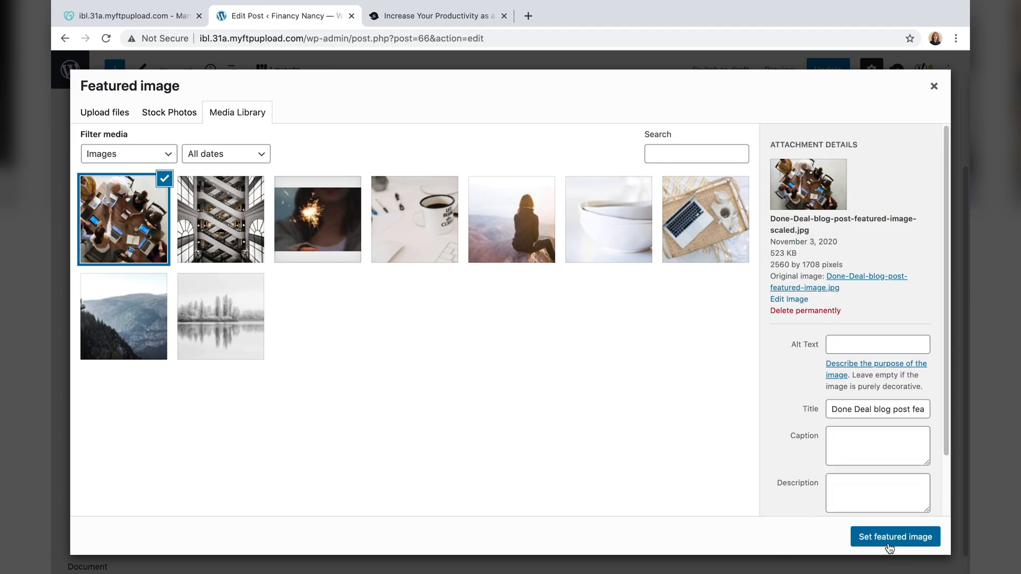
left_click(889, 546)
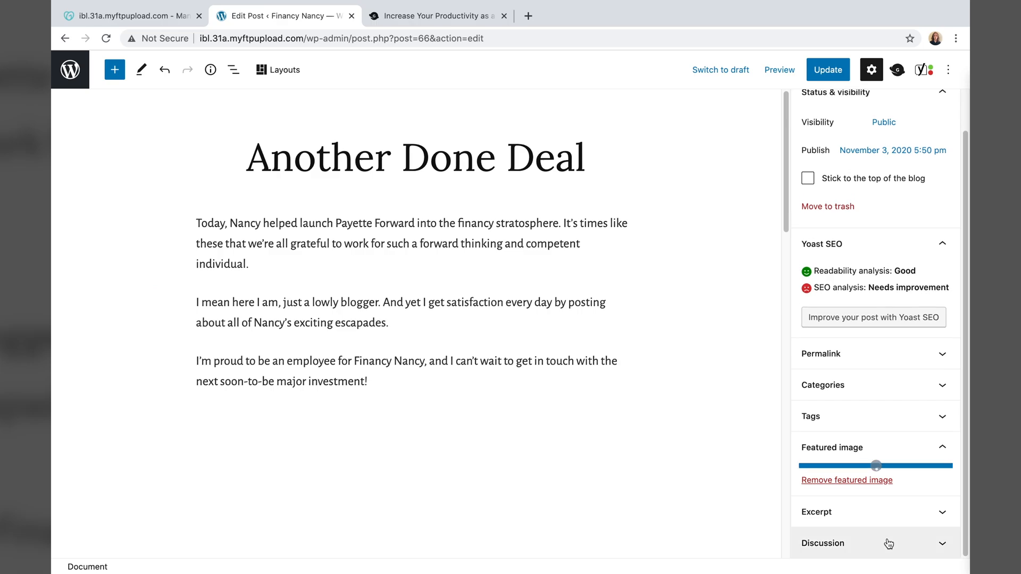
- Update the post and return to the All Posts list
scroll(849, 488, "down", 3)
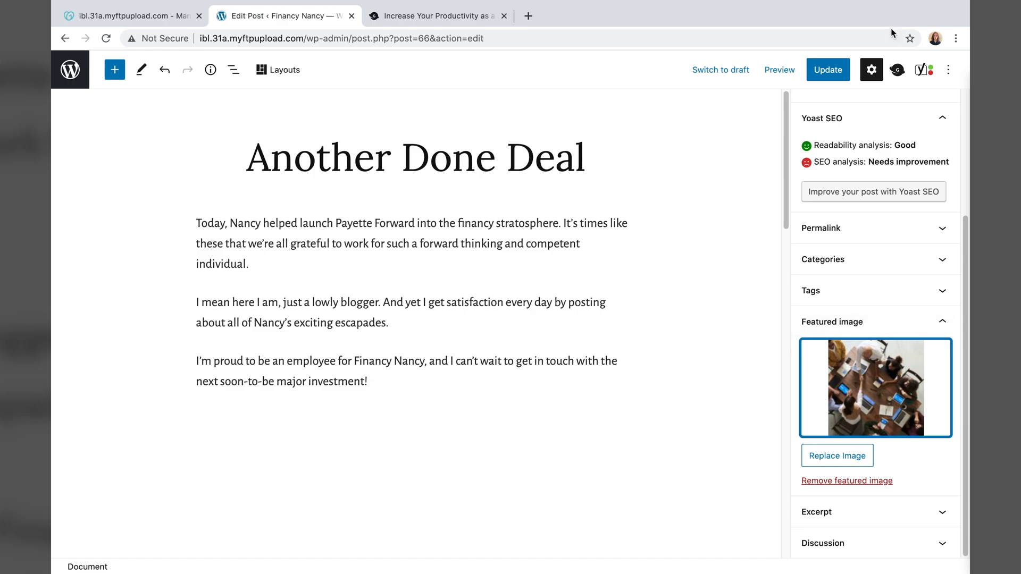
left_click(823, 74)
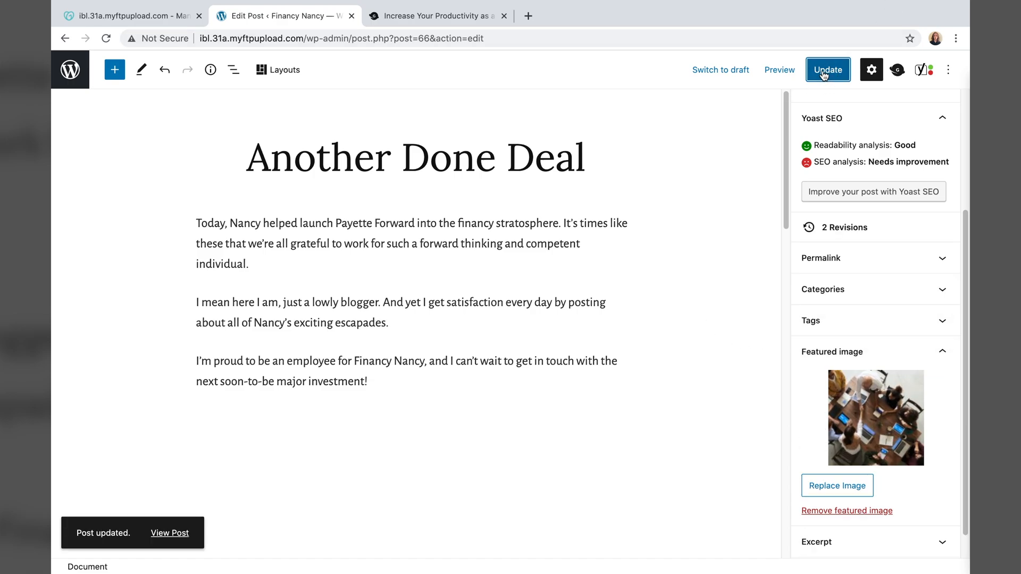
left_click(75, 70)
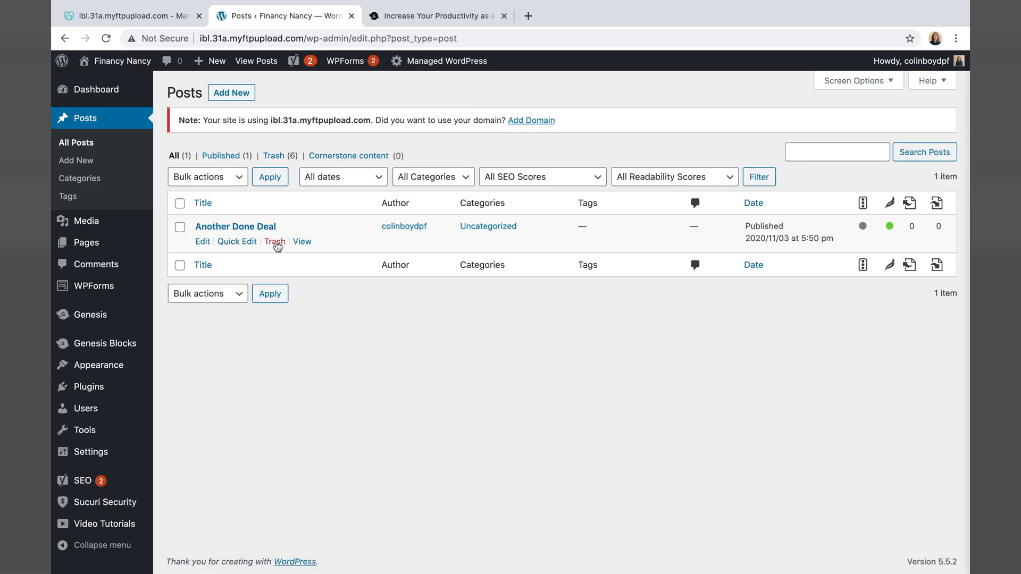
- View the live Another Done Deal post to confirm its meeting-table header image
left_click(301, 242)
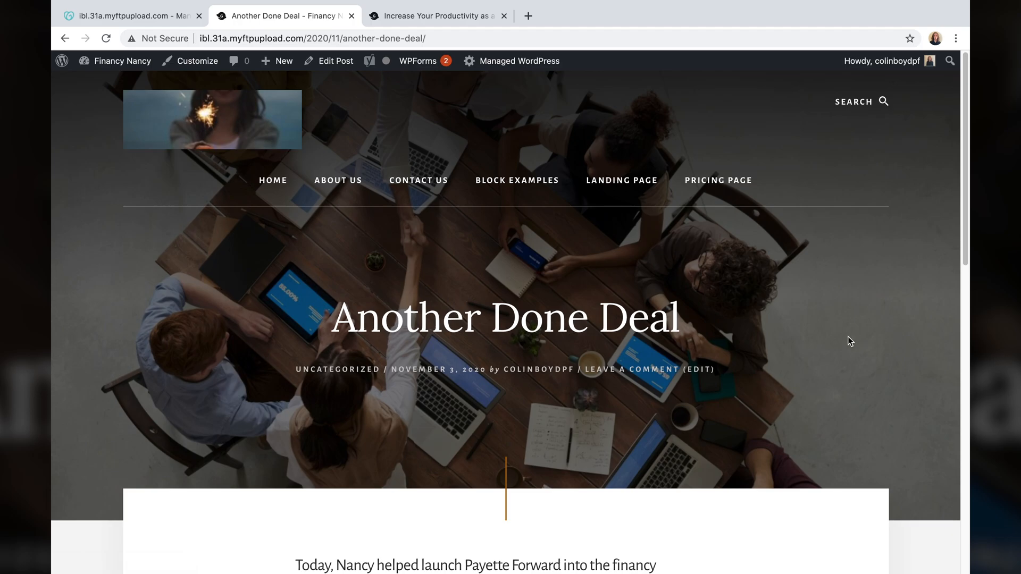
scroll(839, 338, "down", 2)
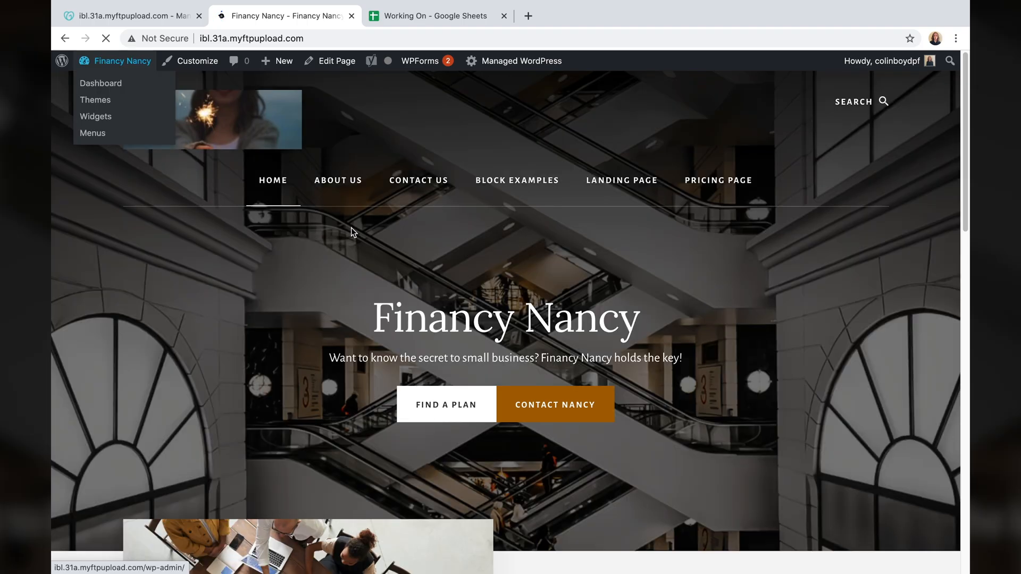
scroll(330, 239, "down", 8)
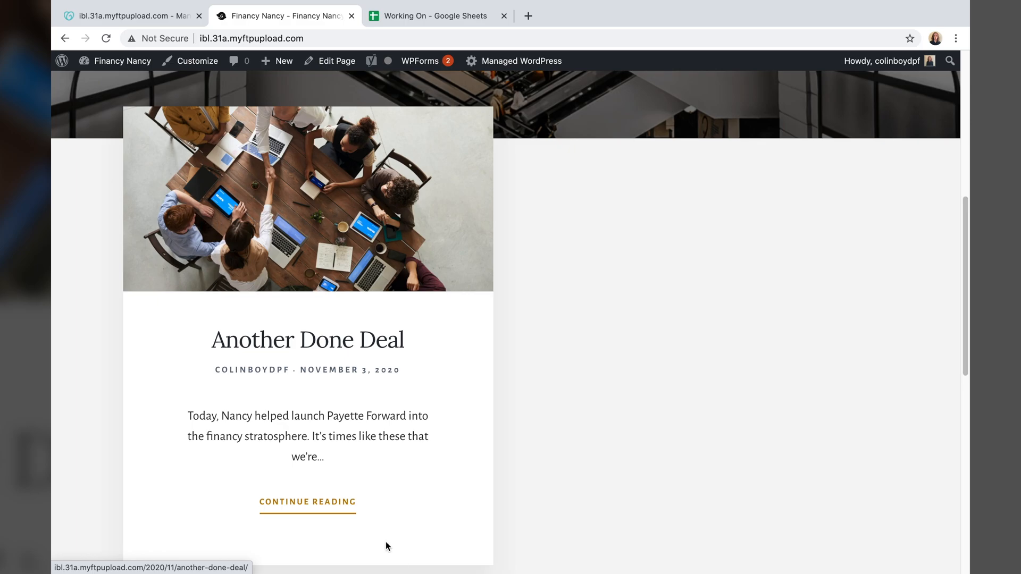
scroll(296, 371, "down", 2)
scroll(297, 370, "up", 3)
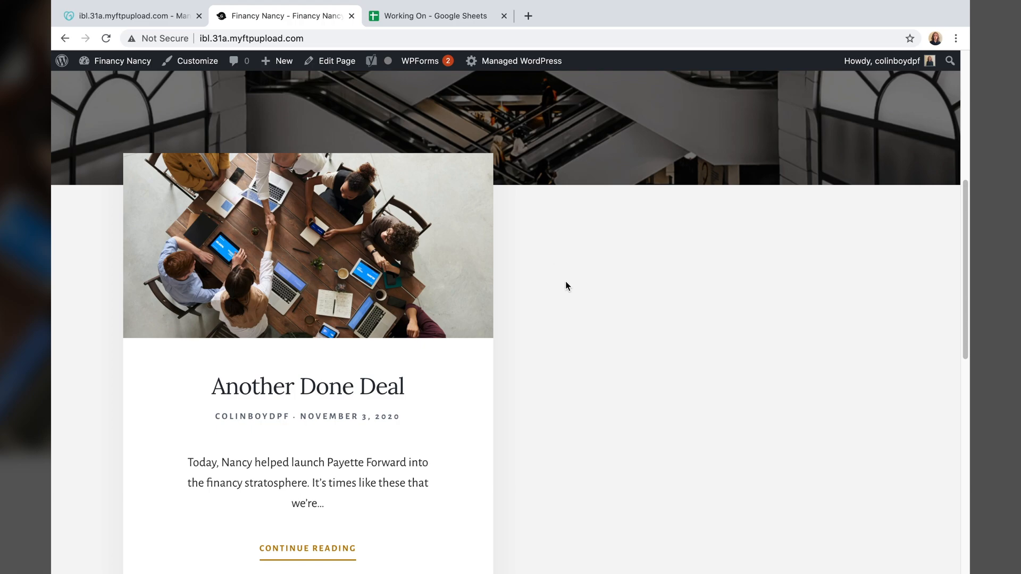
mouse_move(62, 63)
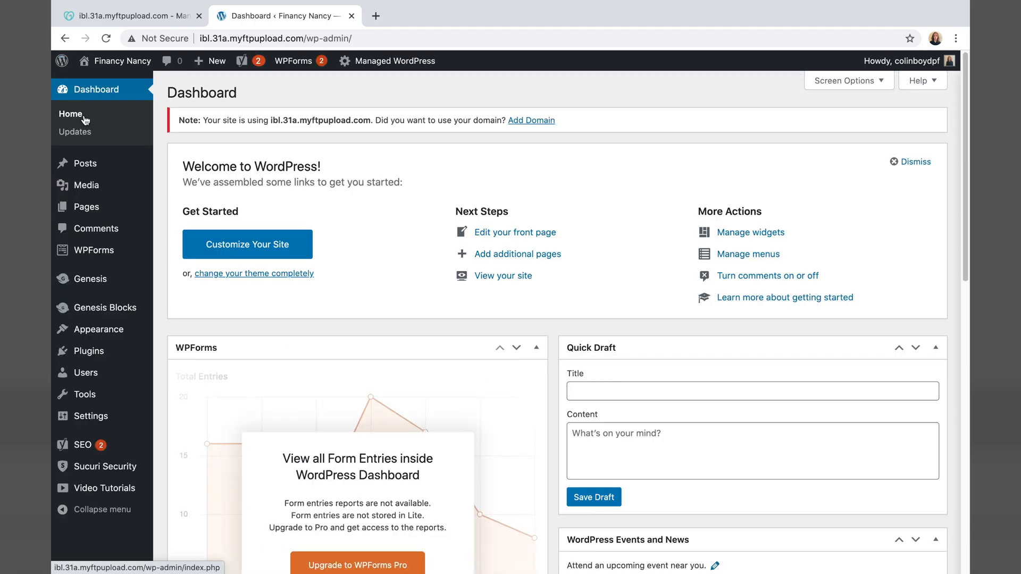
- Open Another Done Deal for editing from All Posts
left_click(99, 171)
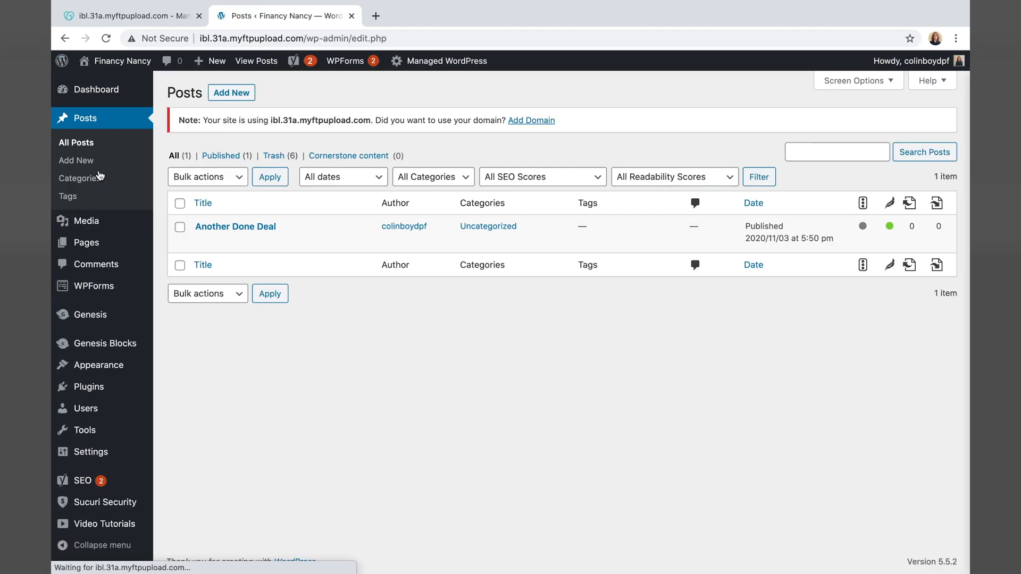
mouse_move(219, 240)
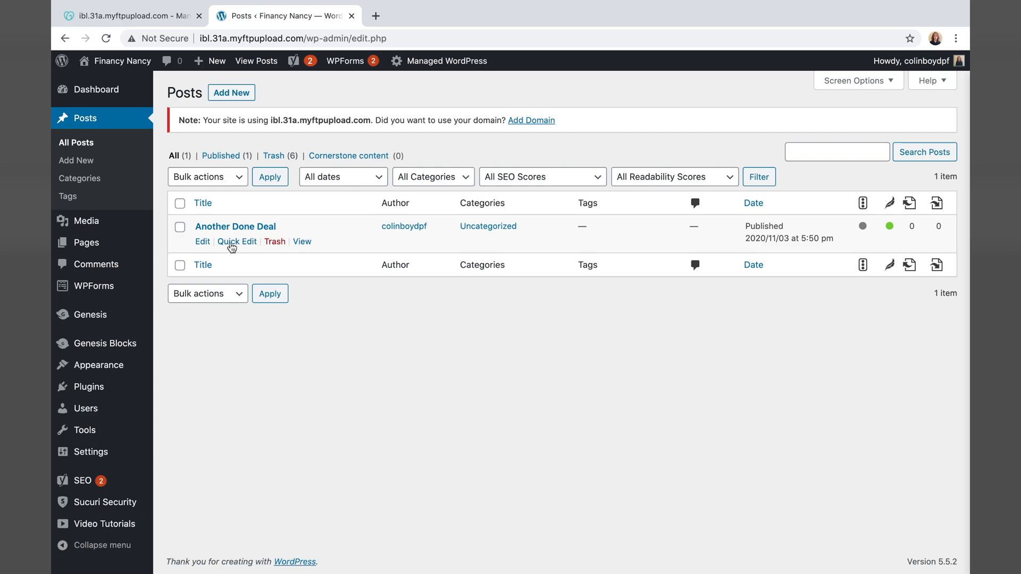
left_click(202, 242)
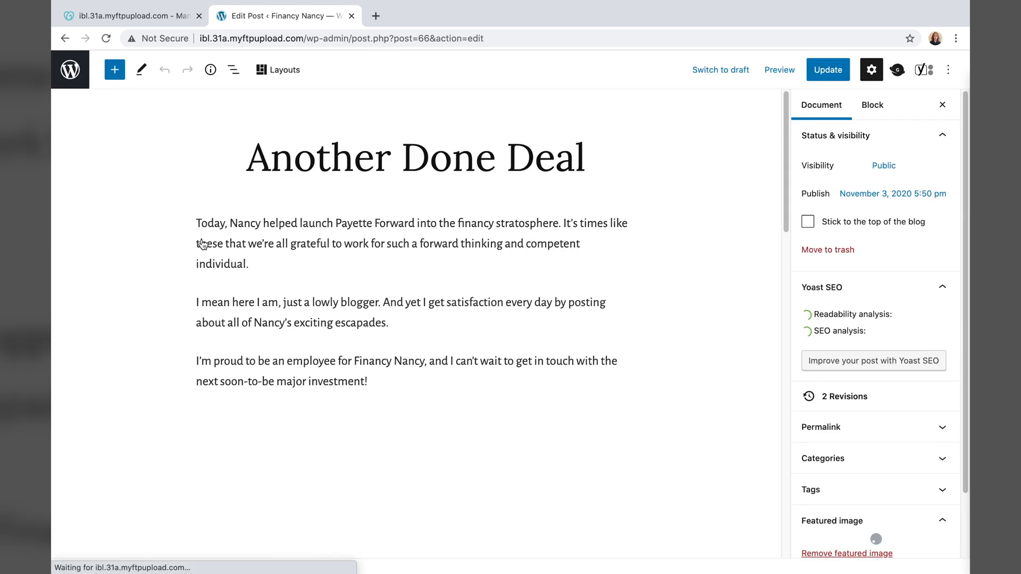
scroll(414, 319, "down", 2)
- Create a new top-level category named 'Status Update' for the post
left_click(902, 458)
scroll(889, 442, "down", 3)
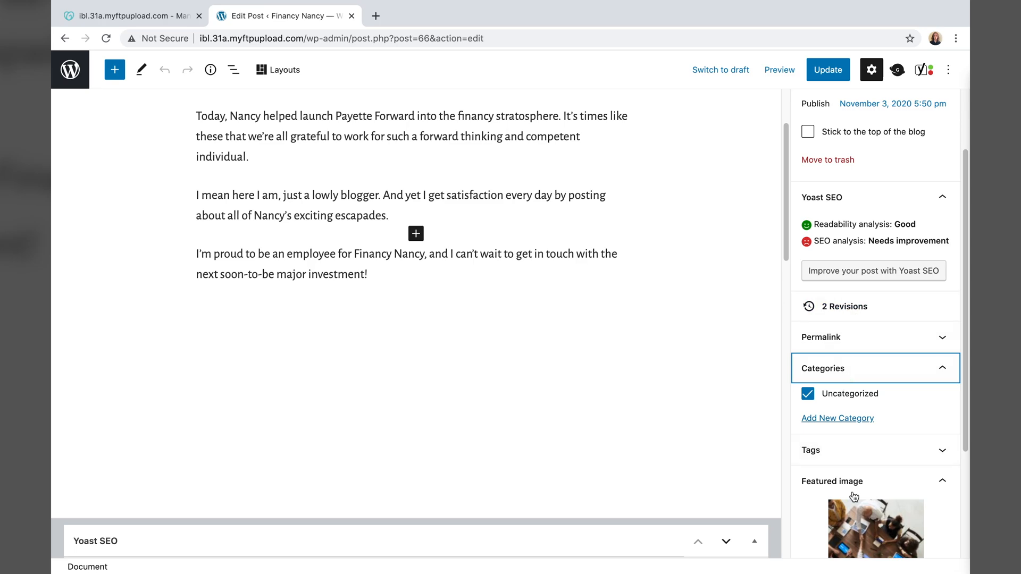
left_click(828, 420)
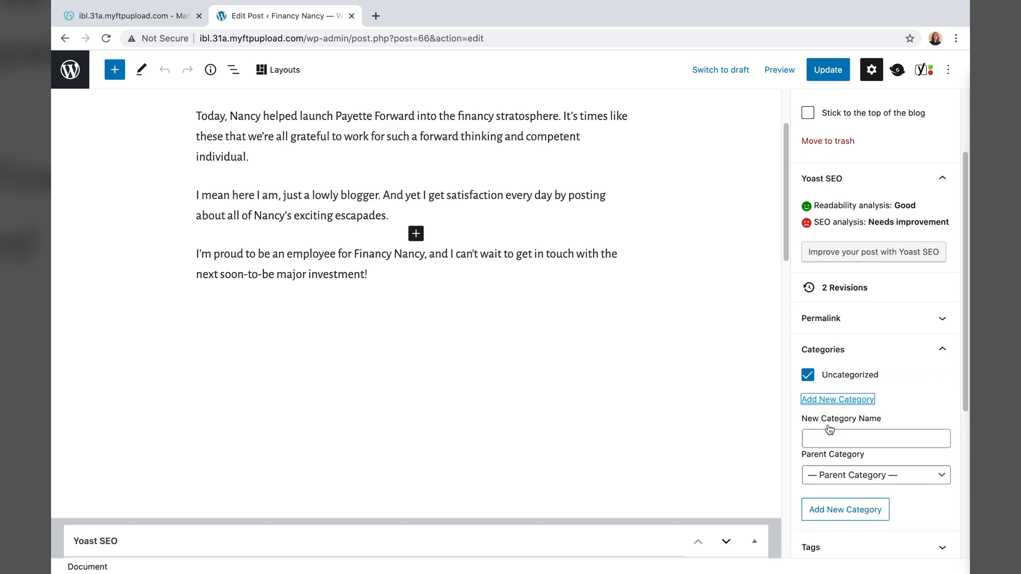
scroll(524, 371, "up", 2)
left_click(855, 438)
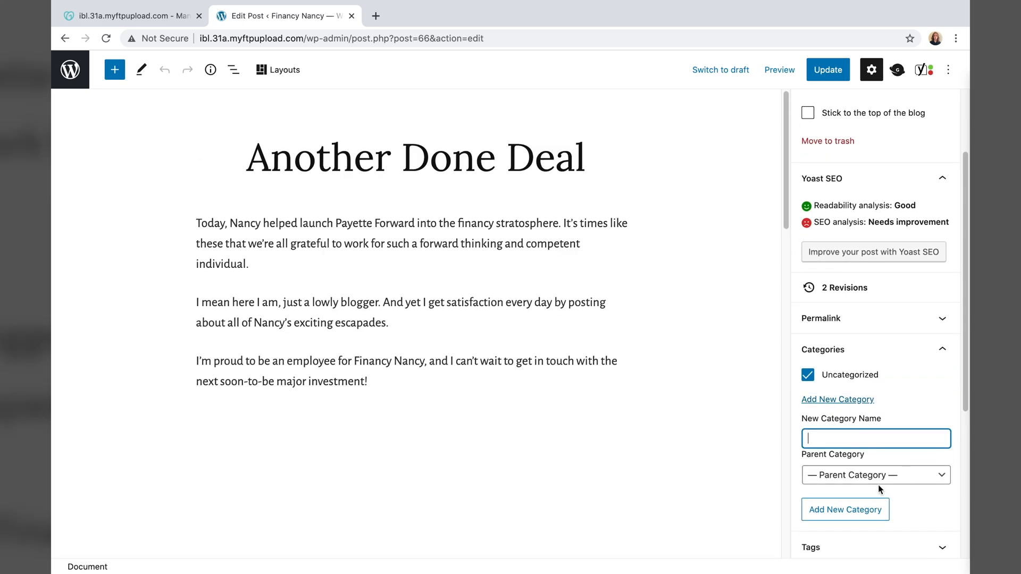
type("Status Update")
left_click(874, 476)
left_click(763, 480)
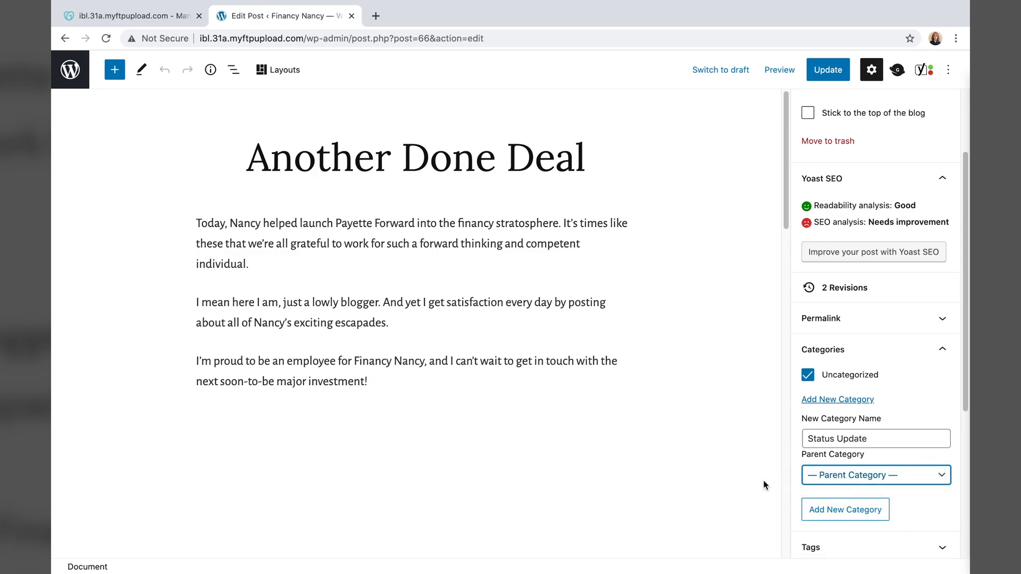
scroll(733, 480, "down", 1)
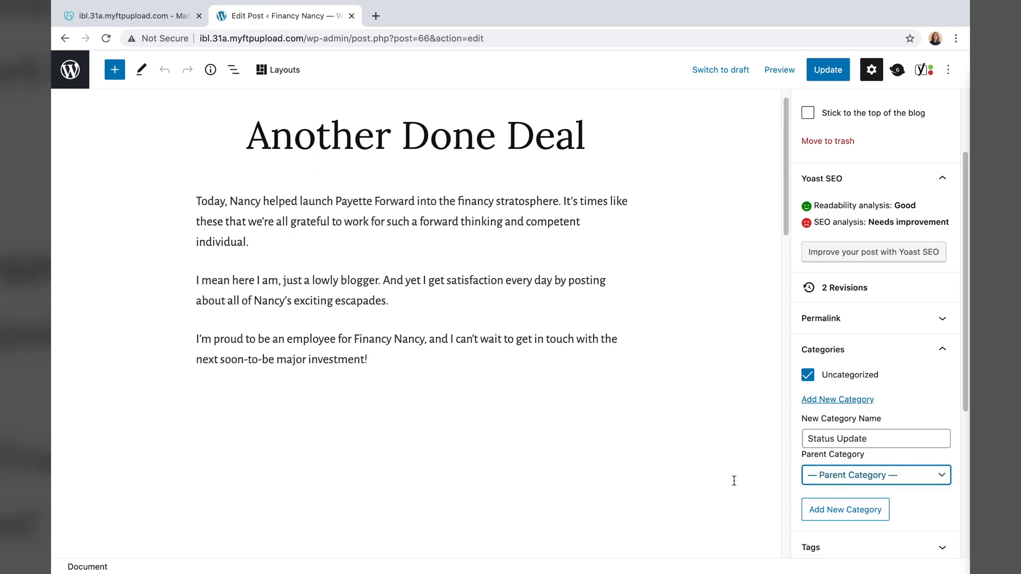
left_click(842, 514)
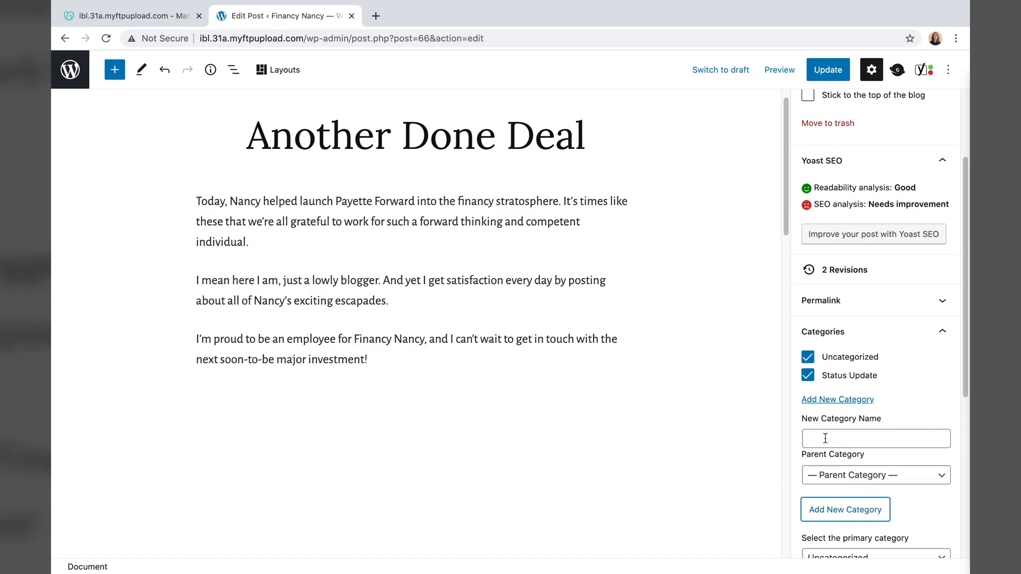
- Uncheck Uncategorized and update the post
left_click(807, 364)
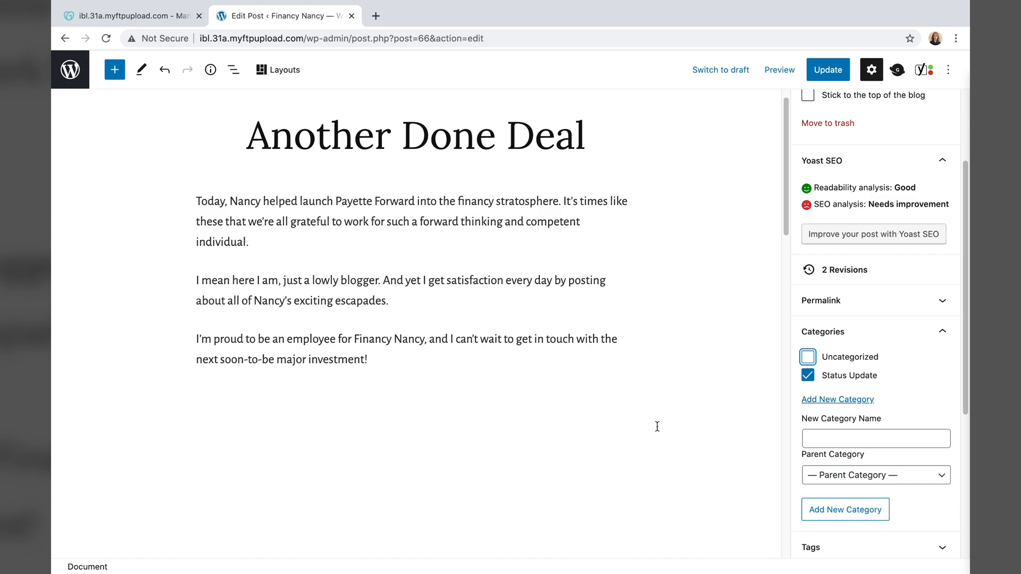
left_click(829, 69)
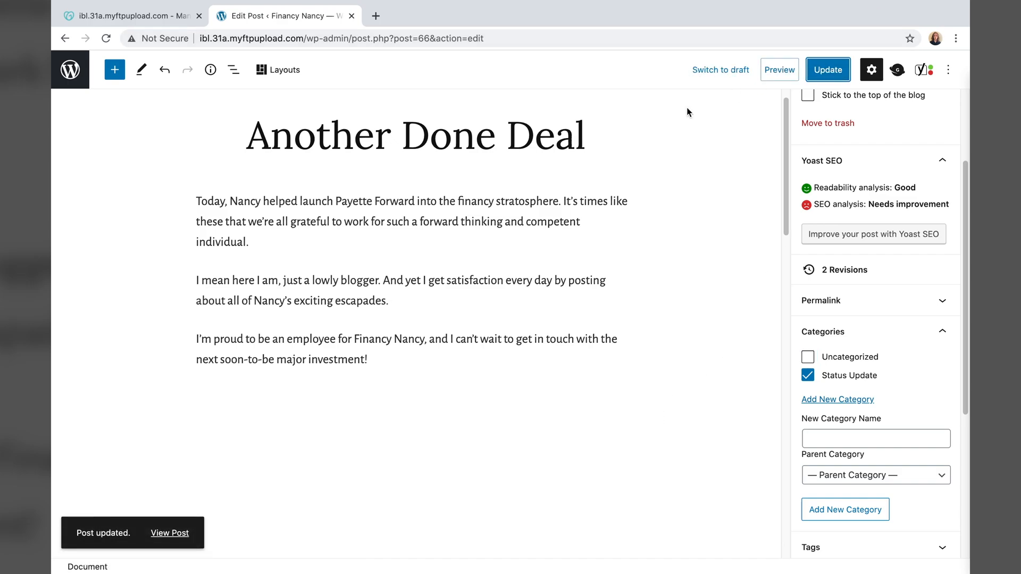
scroll(362, 117, "up", 1)
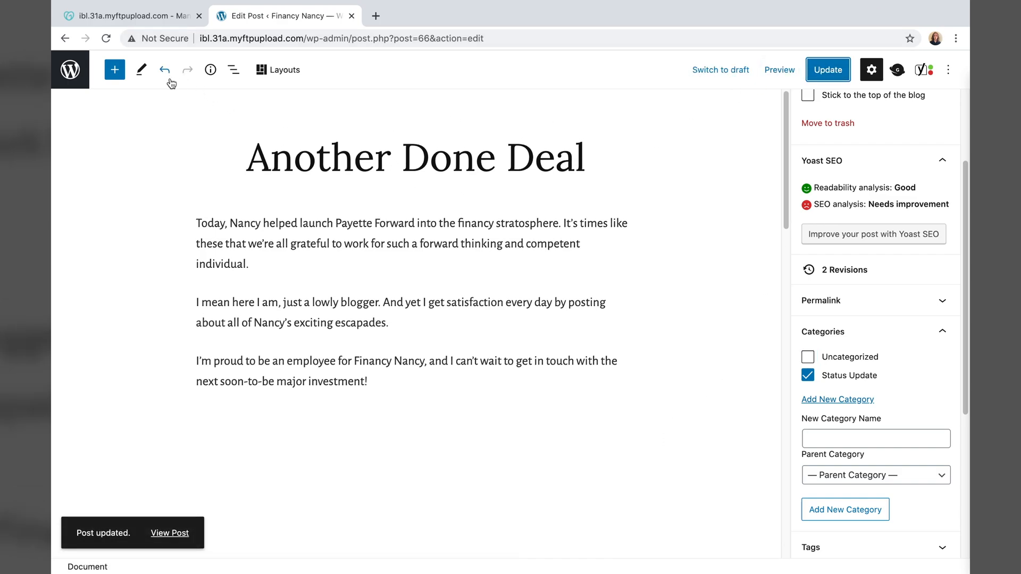
- Preview Another Done Deal in a new tab, scroll through it, then start a new blank post
left_click(777, 74)
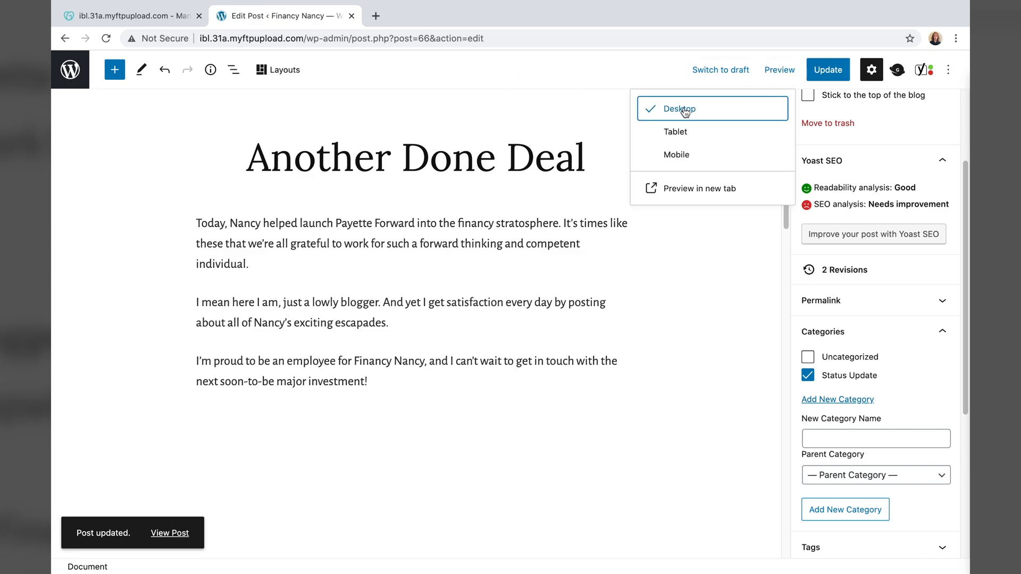
left_click(686, 189)
scroll(666, 203, "down", 2)
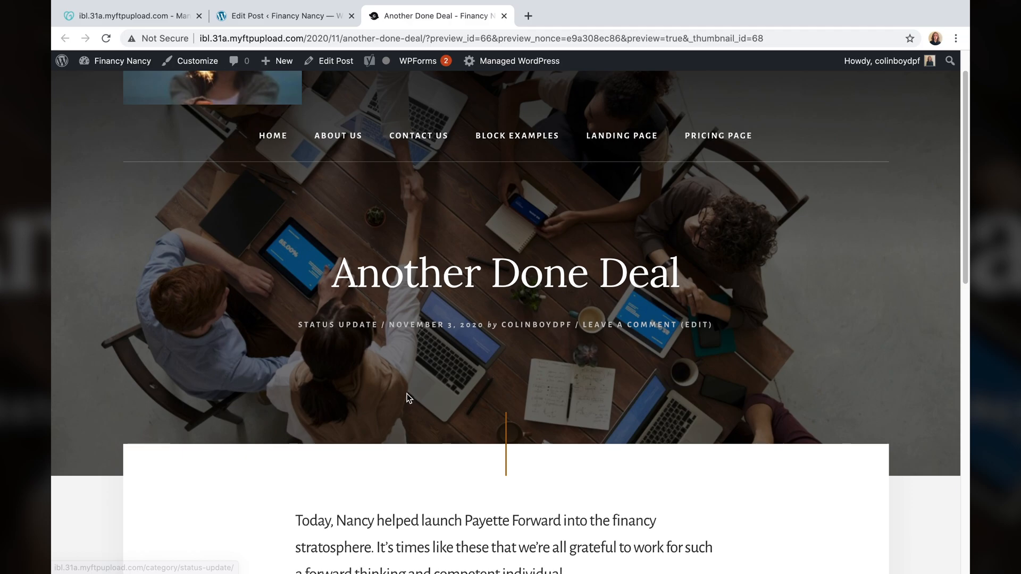
scroll(406, 396, "down", 8)
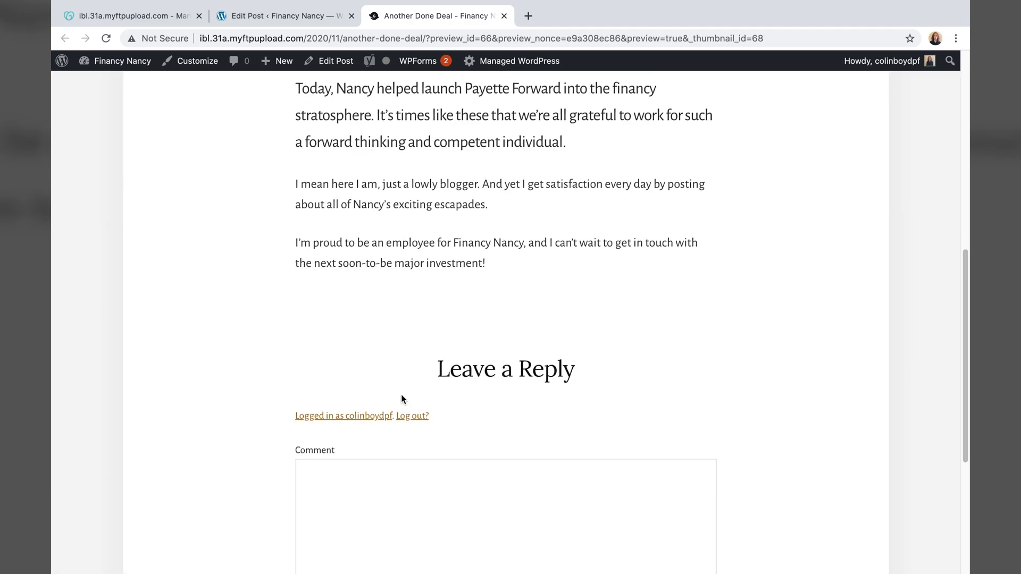
left_click(246, 100)
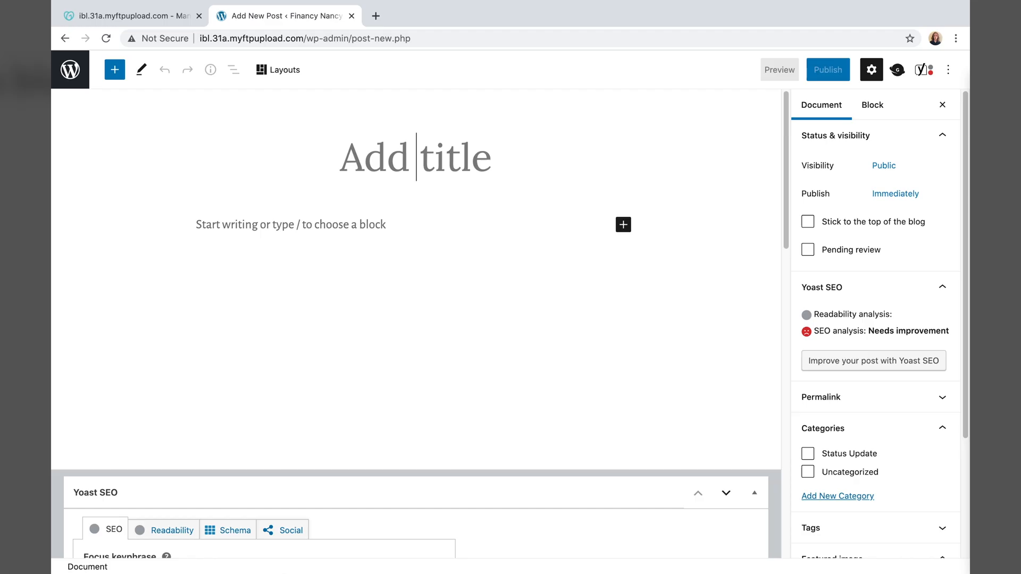
- Title the new post 'Nancy's Weekly Update 11/3' using the title copied from the notes
mouse_move(425, 573)
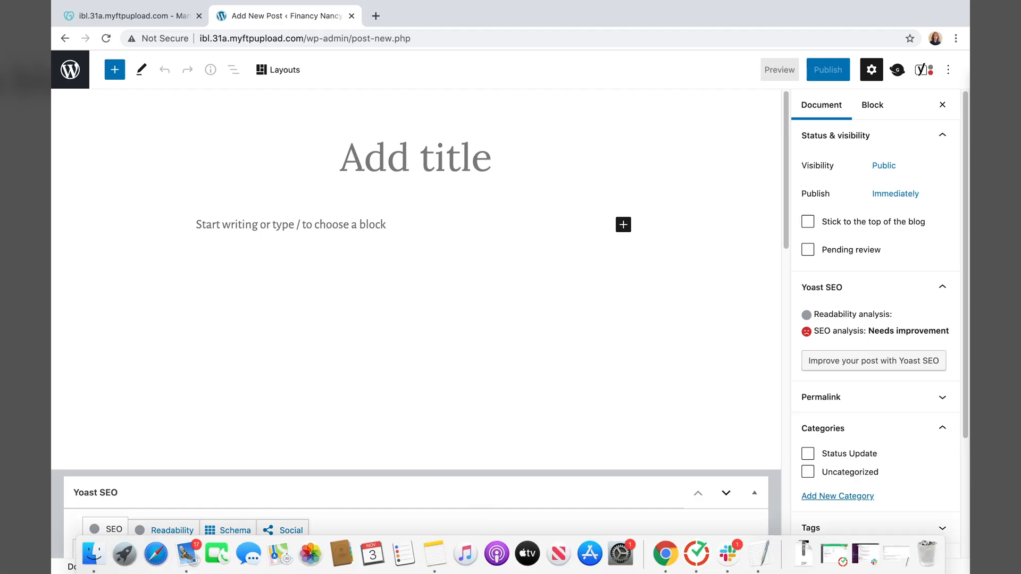
left_click(646, 553)
left_click_drag(165, 453, 51, 460)
key("super+c")
key("super+b")
right_click(92, 449)
left_click(114, 433)
mouse_move(459, 573)
left_click(460, 555)
left_click(416, 172)
key("super+v")
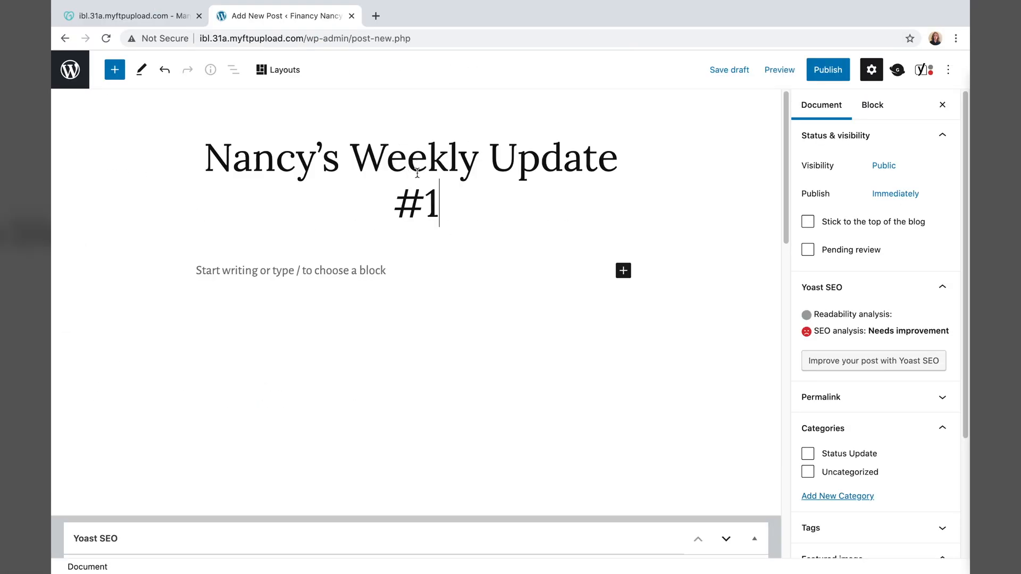
key("BackSpace")
key("BackSpace")
key("BackSpace")
type("11/3")
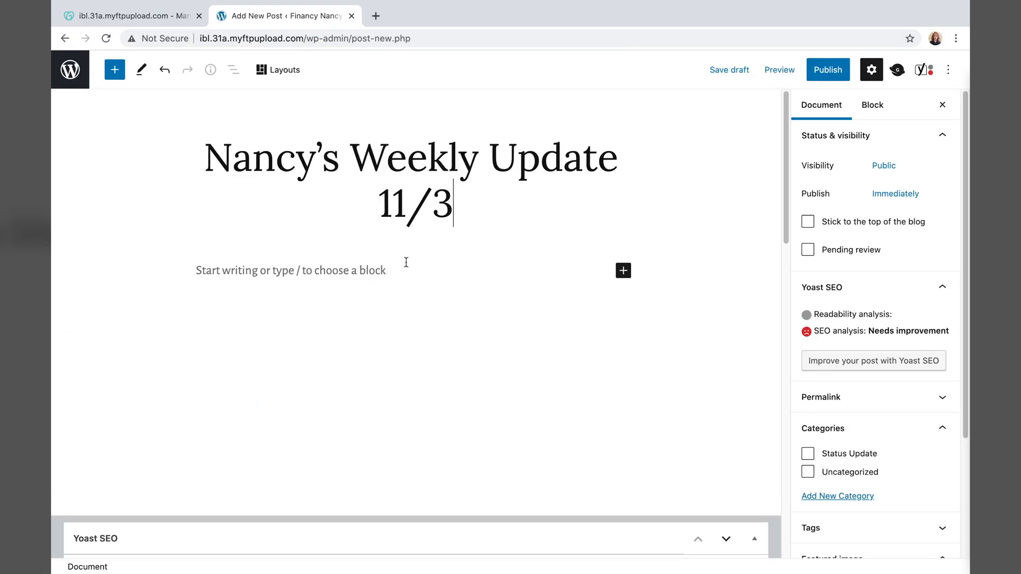
- Paste the four weekly update paragraphs from the notes into the post body
left_click(396, 271)
mouse_move(425, 573)
left_click(646, 553)
left_click_drag(332, 518, 55, 488)
key("super+c")
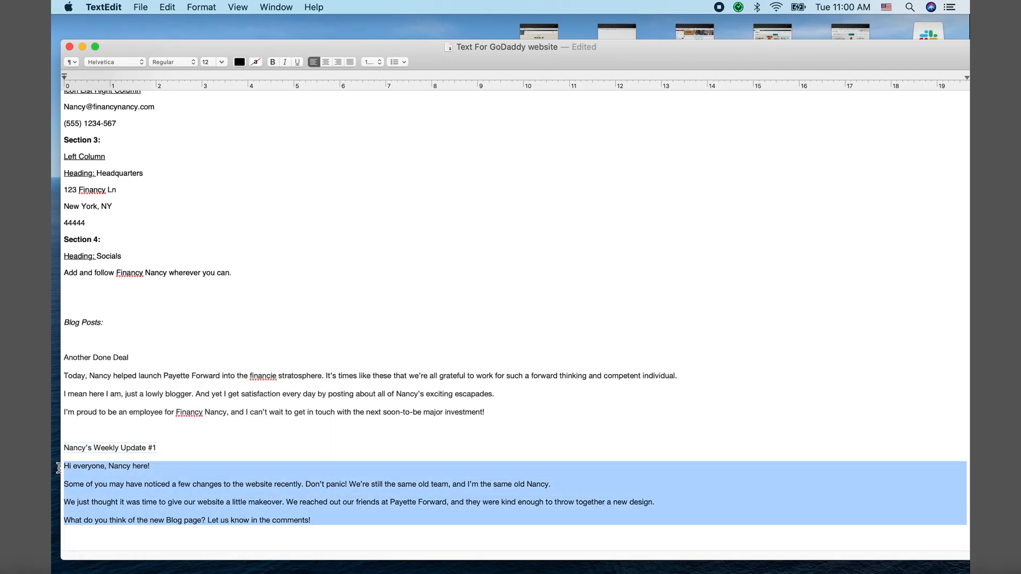
key("super+Tab")
key("super+v")
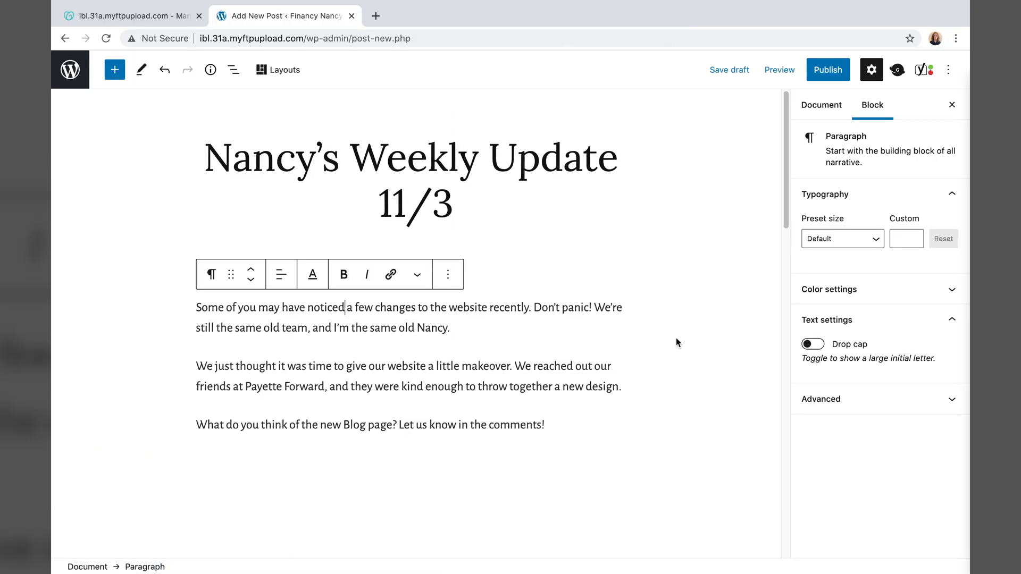
- Add a new post category named 'Nancy's News'
left_click(821, 105)
scroll(872, 422, "down", 2)
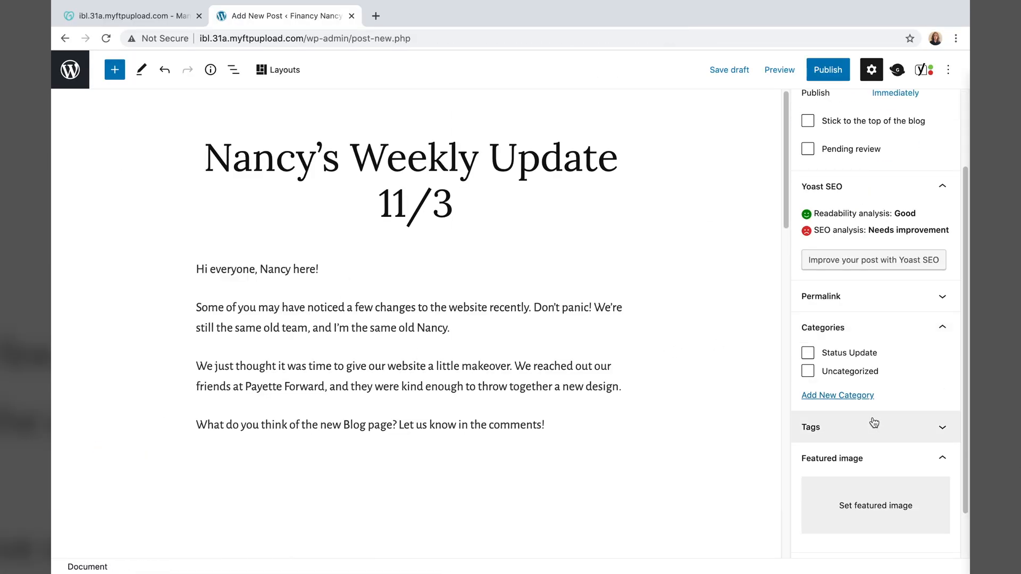
left_click(832, 398)
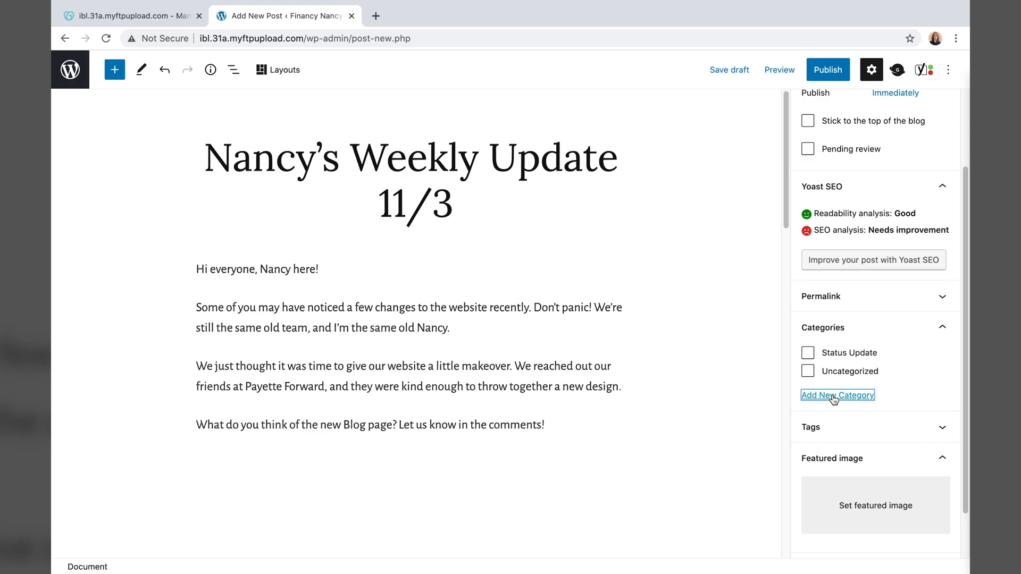
left_click(852, 438)
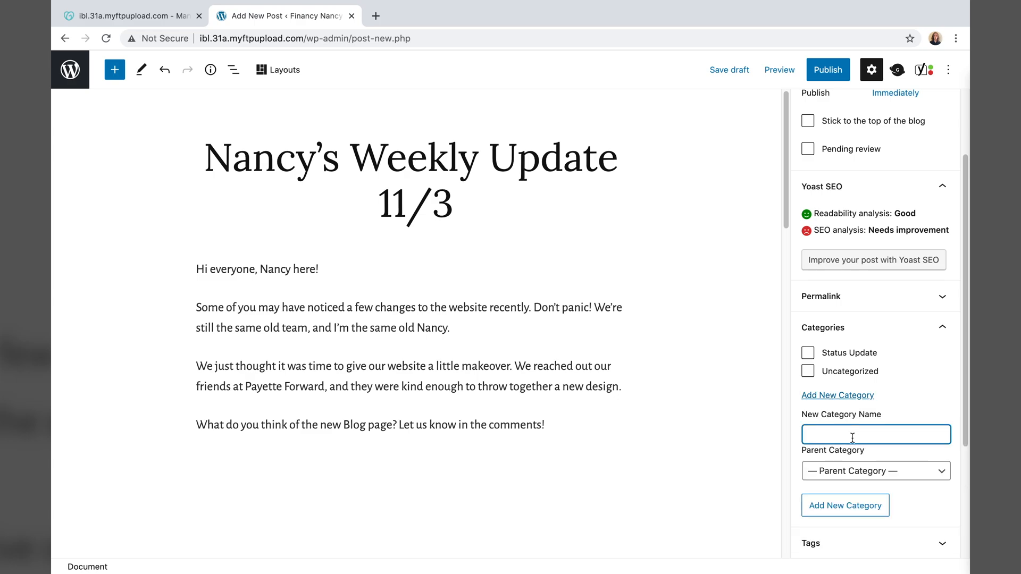
type("Nancy's News")
left_click(822, 511)
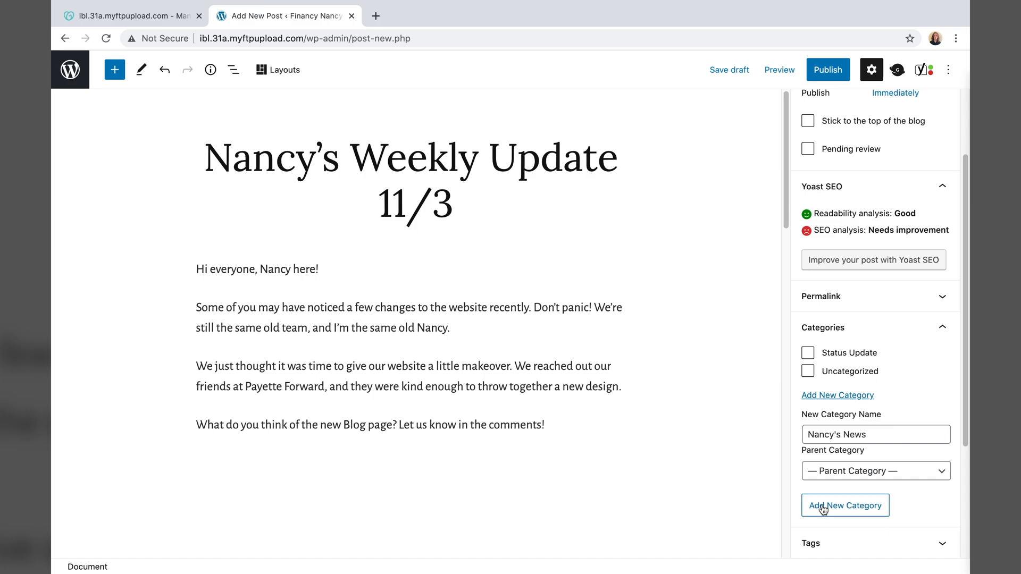
- Upload 'Blog Post from Nancy featured image' as the weekly update's featured image
scroll(893, 213, "up", 5)
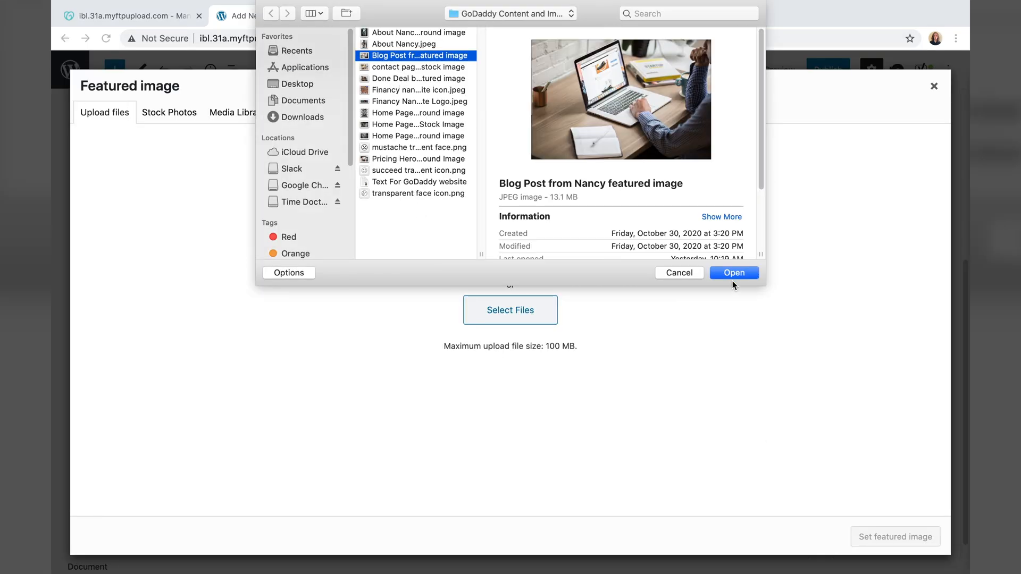
left_click(733, 277)
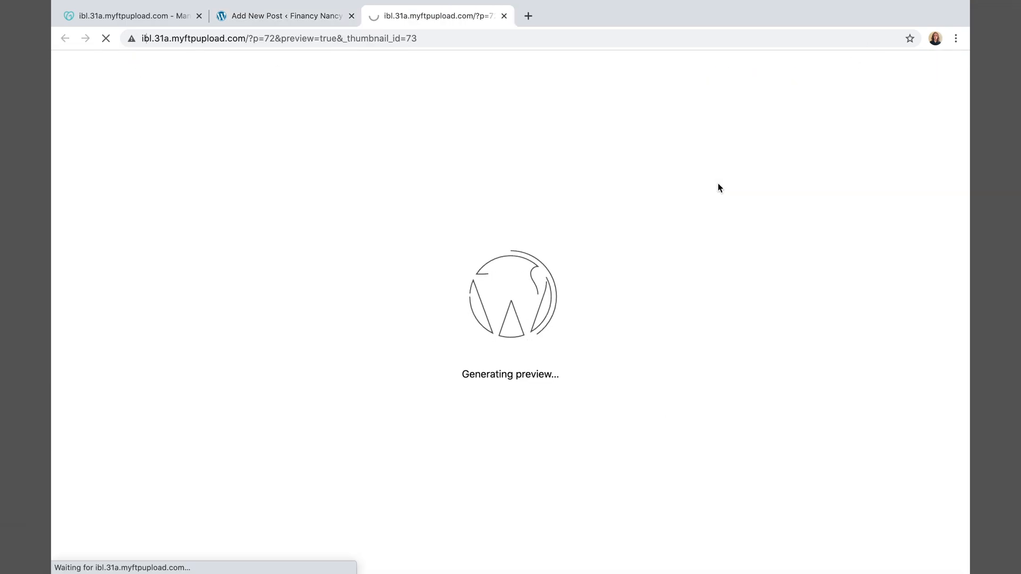
scroll(577, 267, "down", 2)
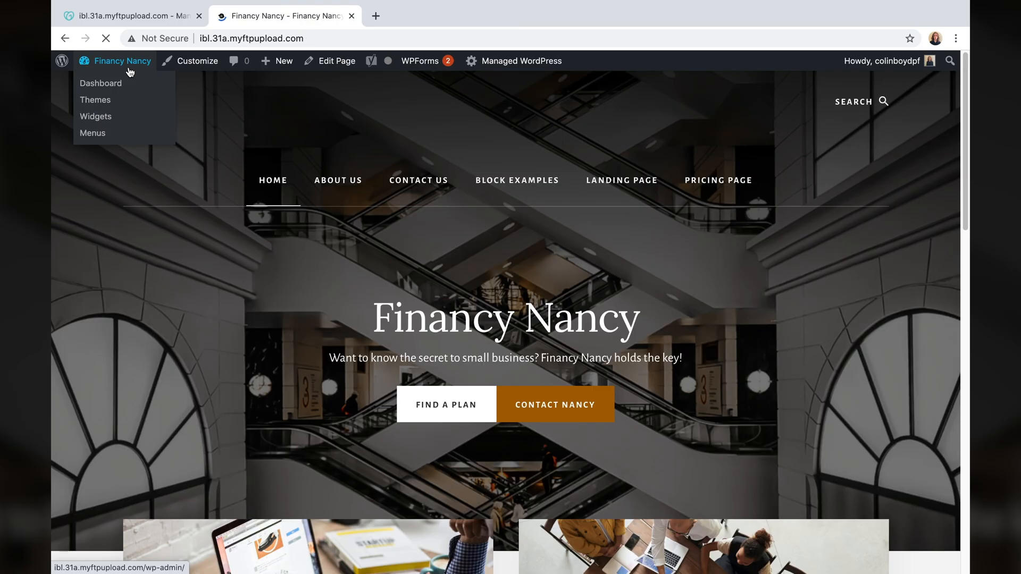
scroll(313, 227, "down", 7)
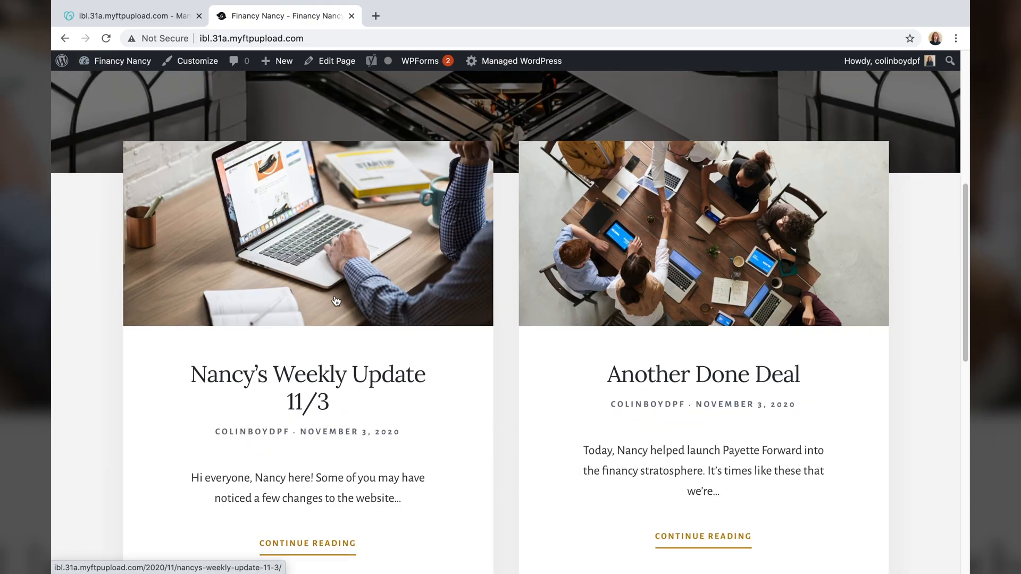
scroll(334, 298, "down", 1)
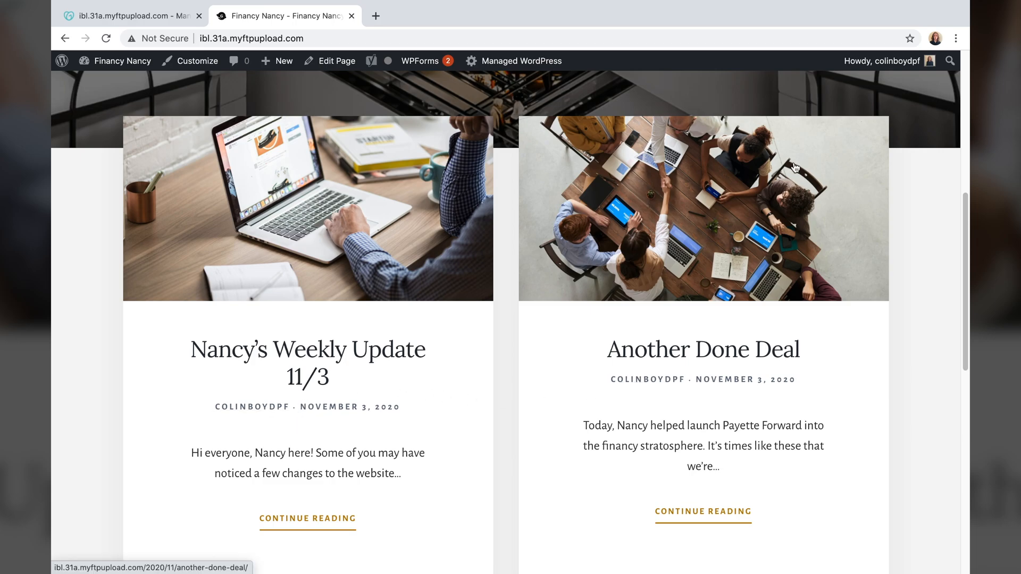
mouse_move(909, 63)
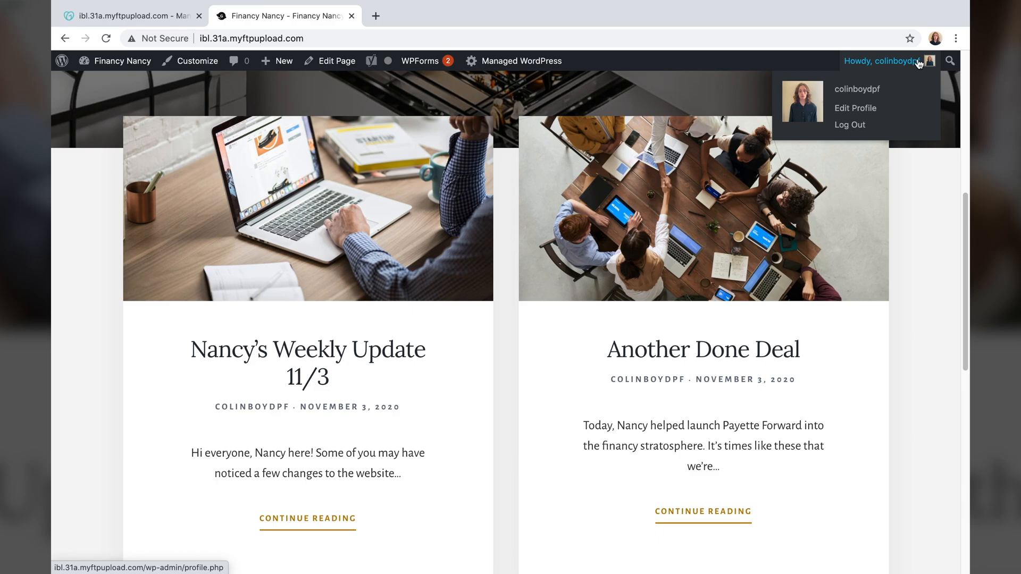
- Fill in the first name and last name fields on the user profile
left_click(864, 110)
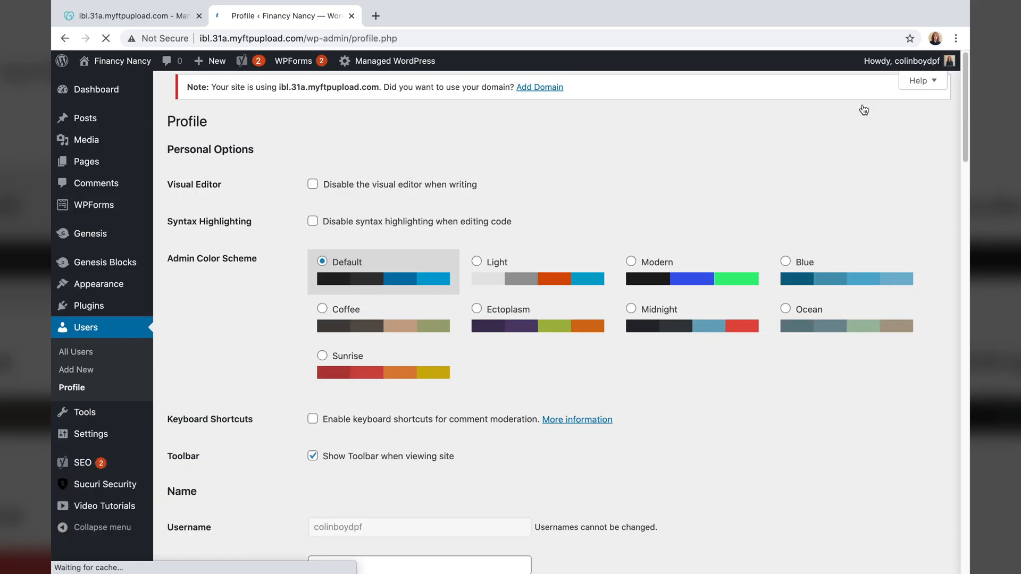
scroll(764, 309, "down", 2)
scroll(764, 310, "down", 3)
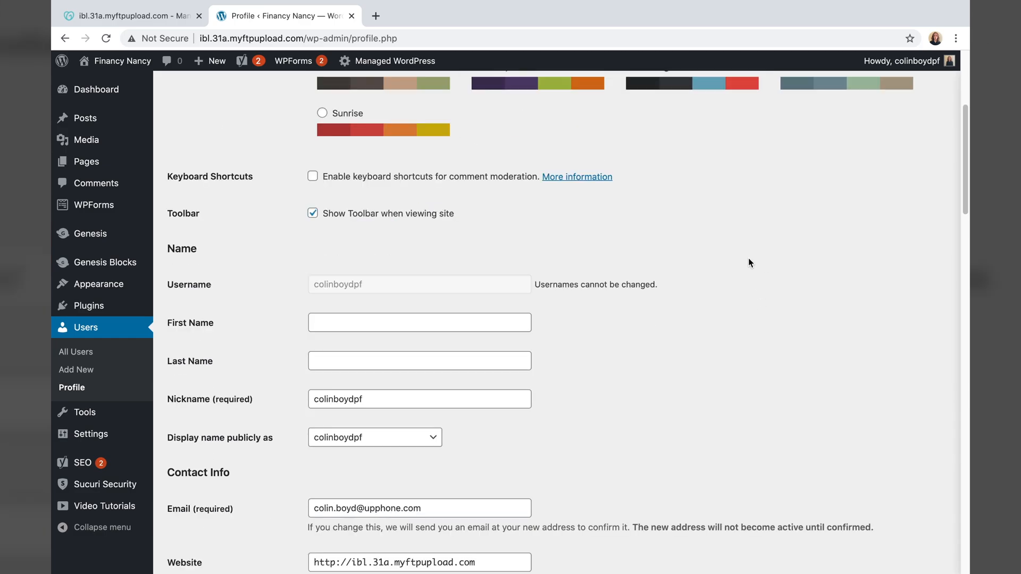
left_click(452, 321)
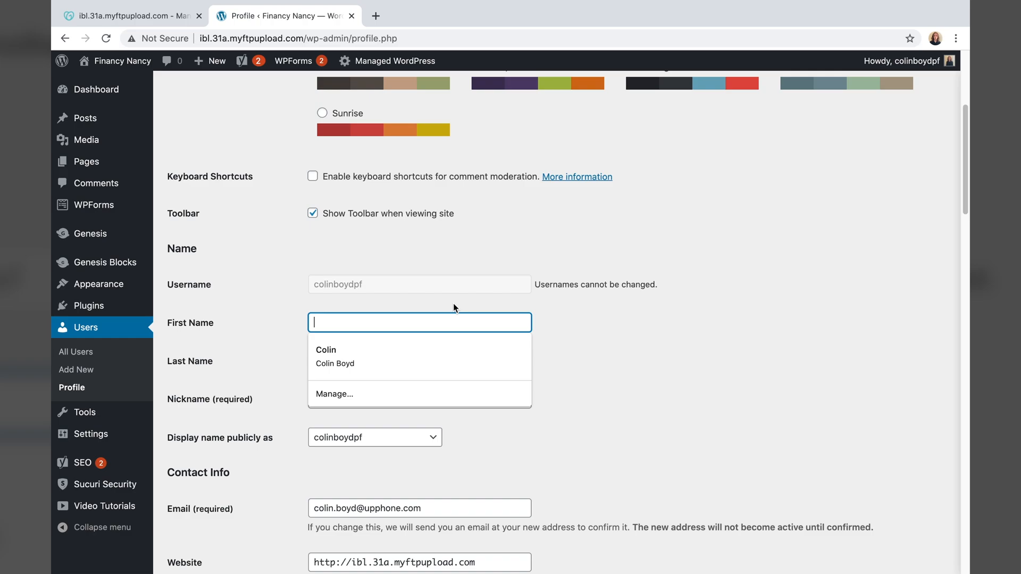
type("Nancy")
key("Tab")
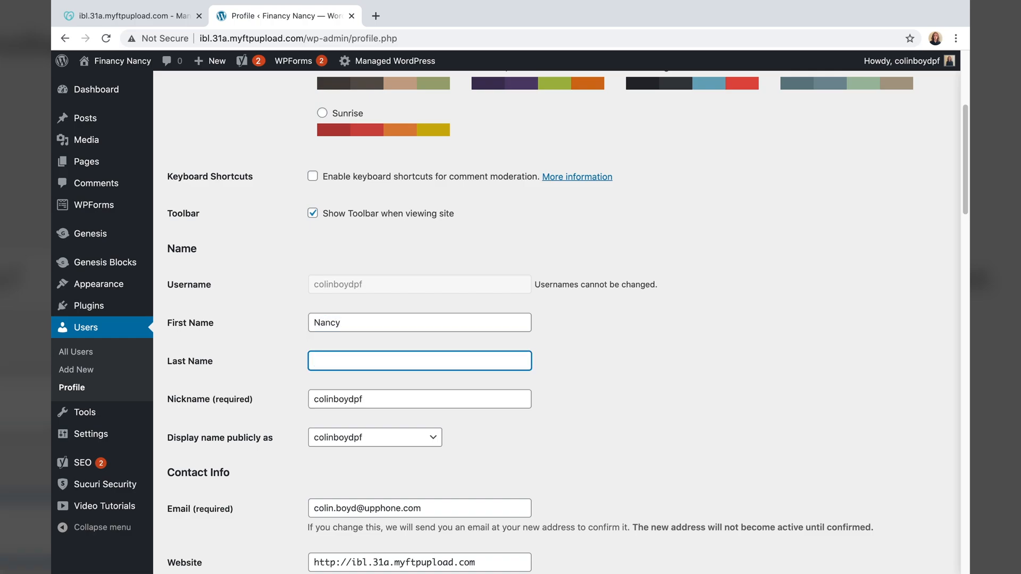
type("F.")
- Show the full first and last name publicly, update the profile, and go back
scroll(357, 446, "up", 1)
left_click(347, 465)
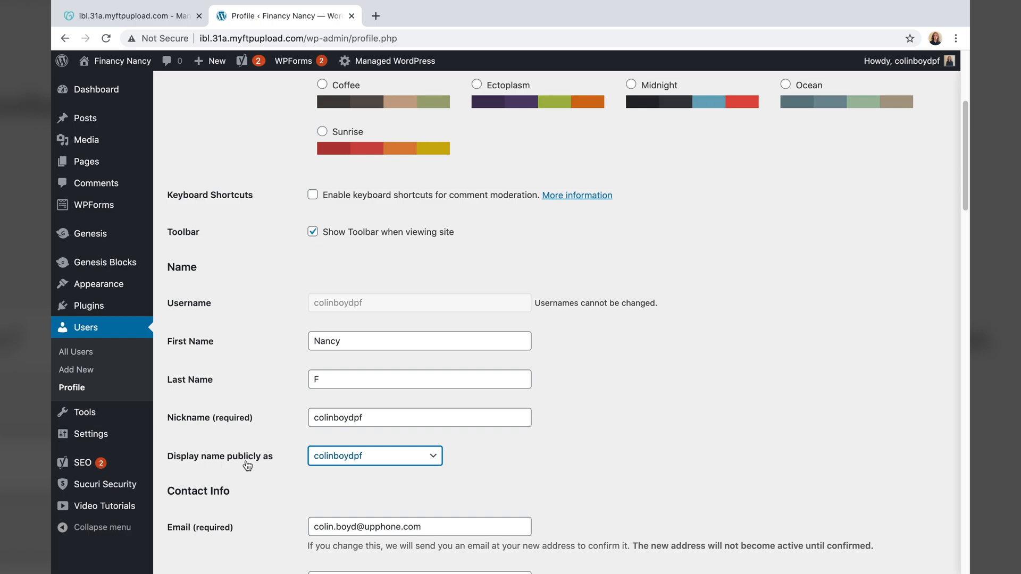
left_click(373, 465)
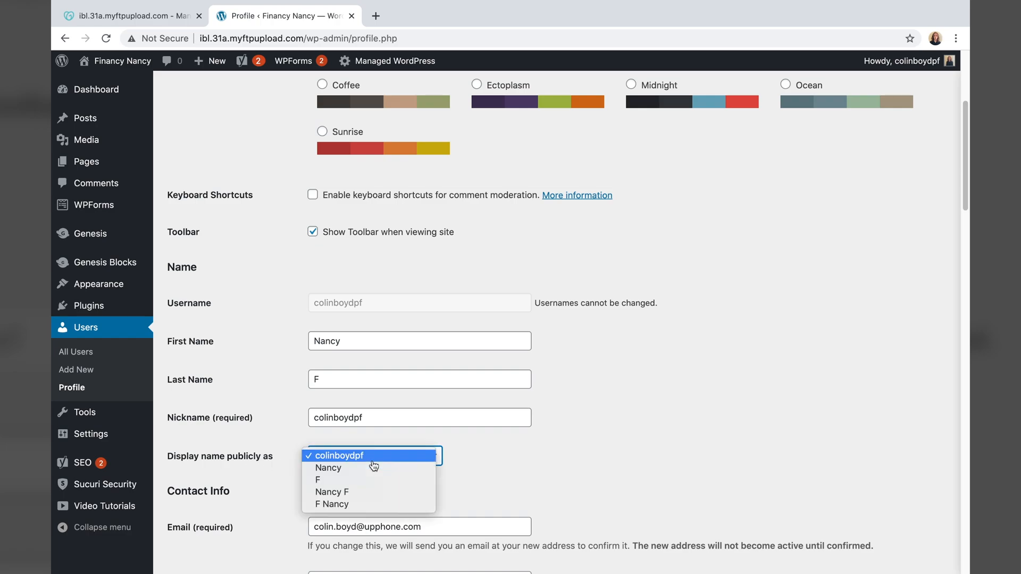
left_click(375, 492)
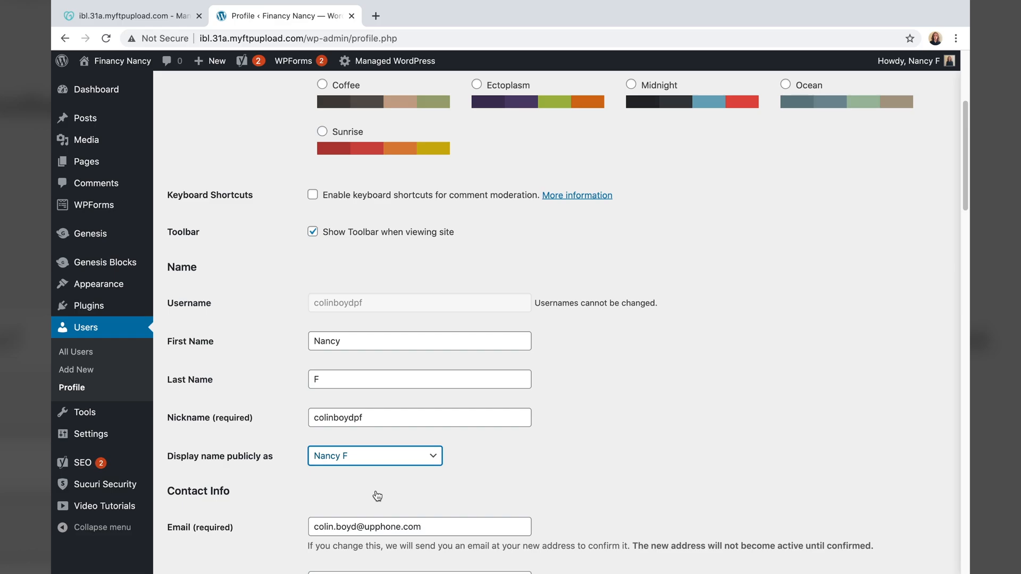
scroll(514, 411, "down", 20)
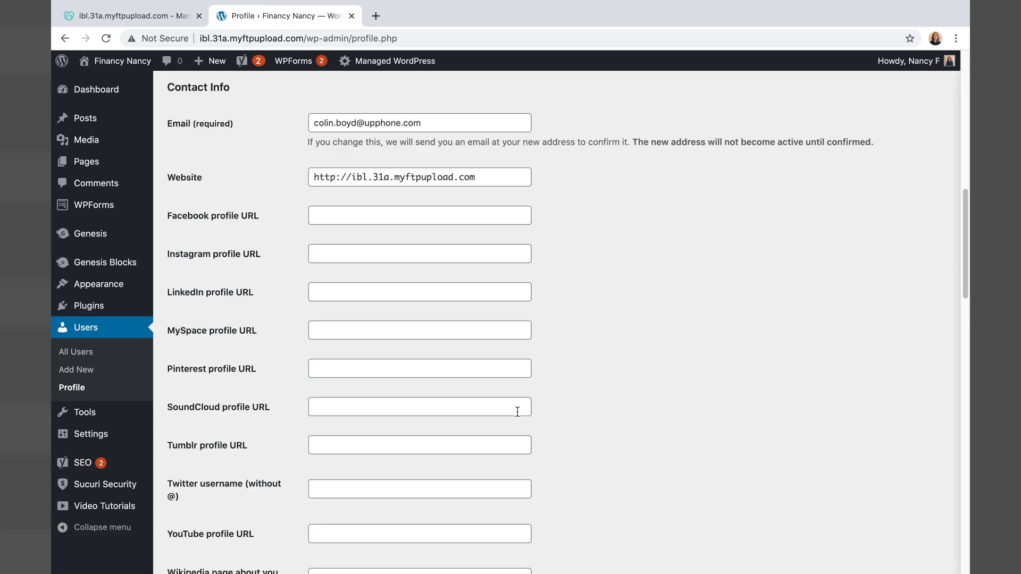
scroll(512, 410, "down", 8)
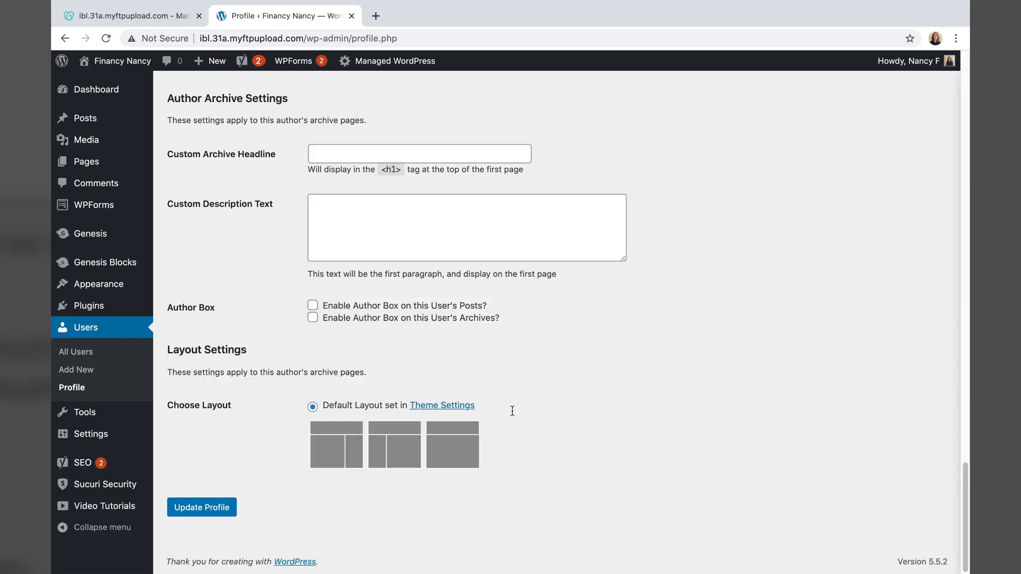
left_click(203, 508)
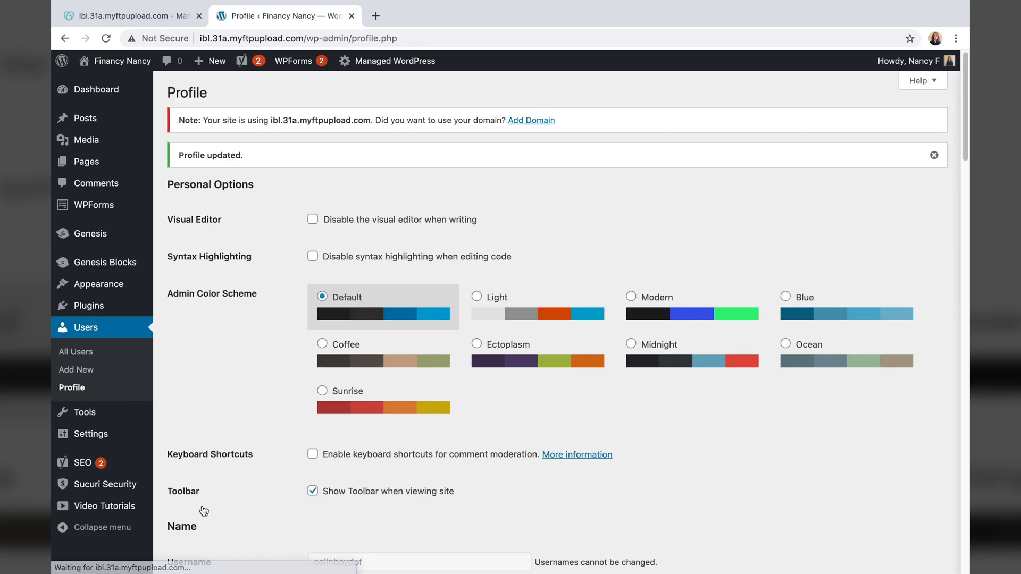
left_click(57, 40)
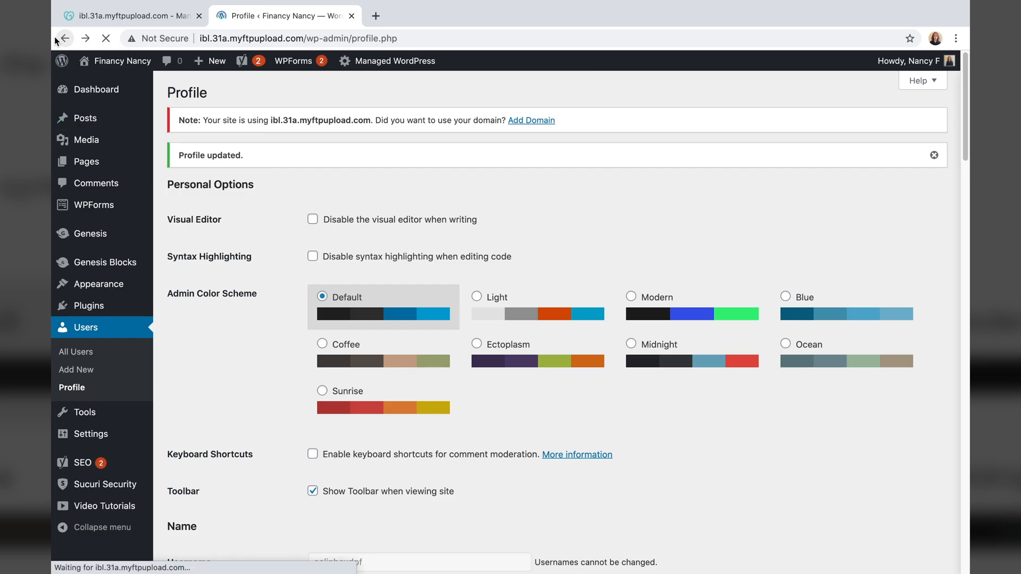
- Reload the site and scroll to the top of the Nancy's Weekly Update 11/3 post
left_click(57, 40)
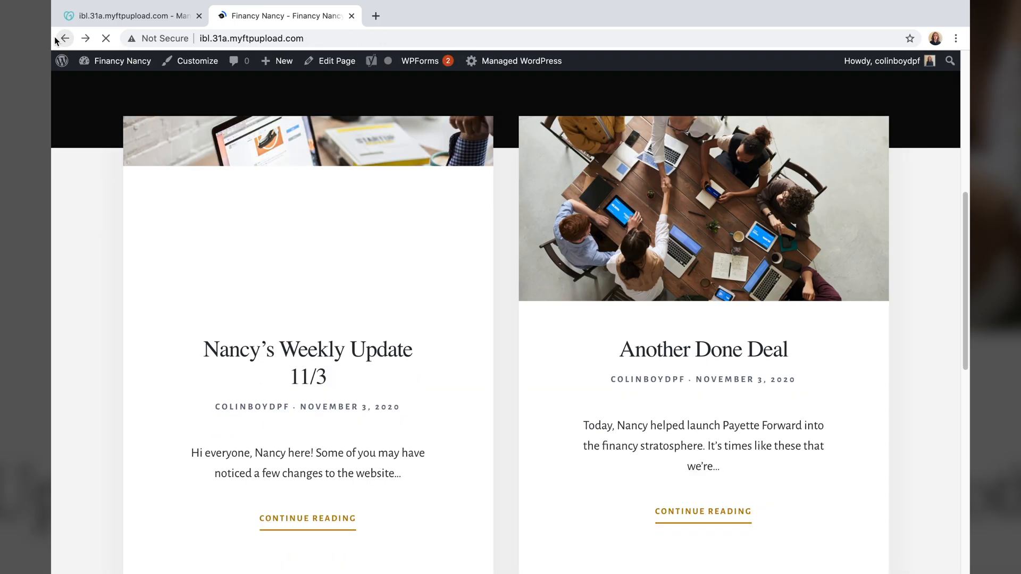
left_click(105, 37)
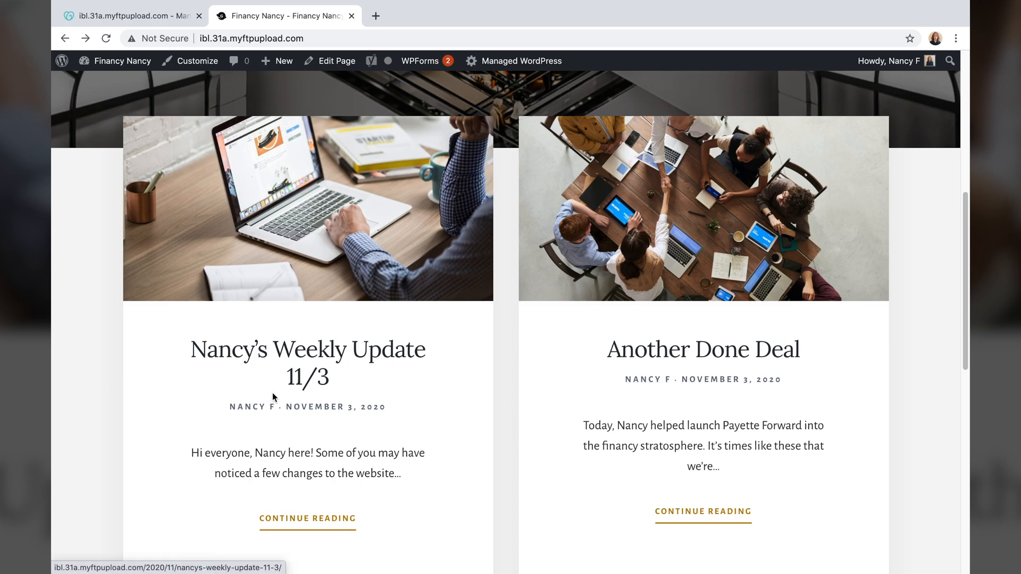
scroll(372, 389, "up", 1)
scroll(372, 388, "up", 7)
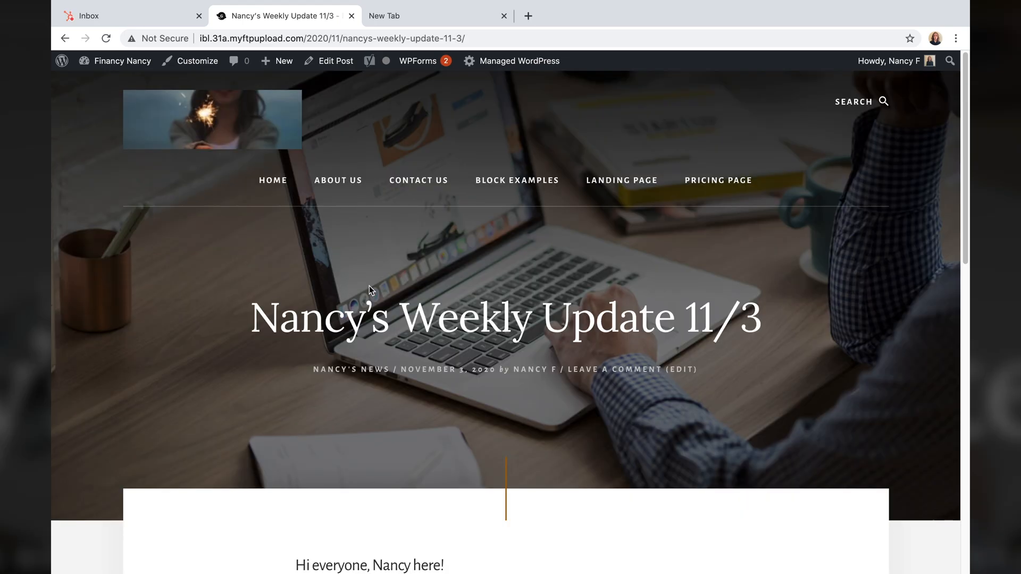
scroll(369, 287, "down", 2)
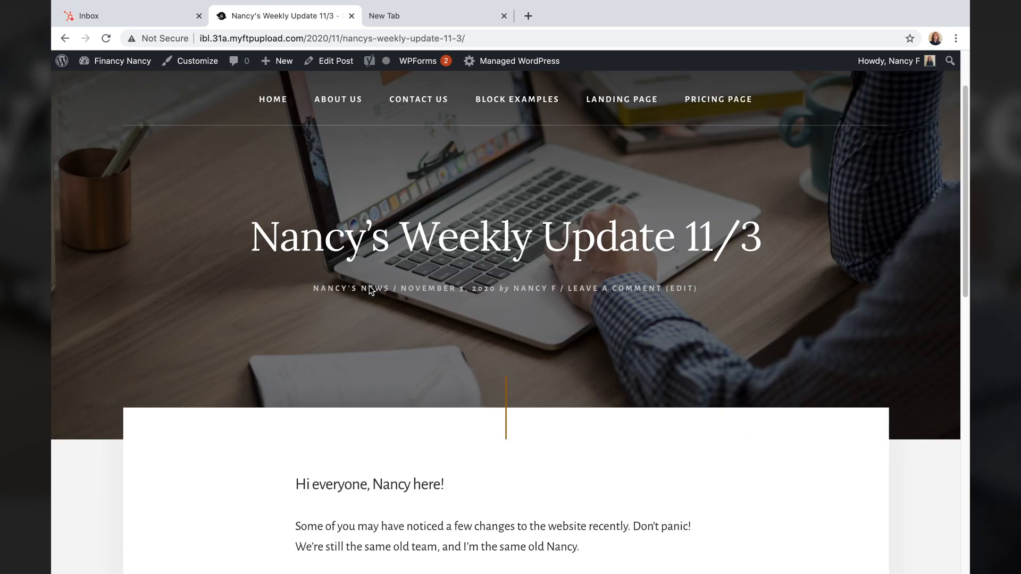
scroll(371, 288, "up", 2)
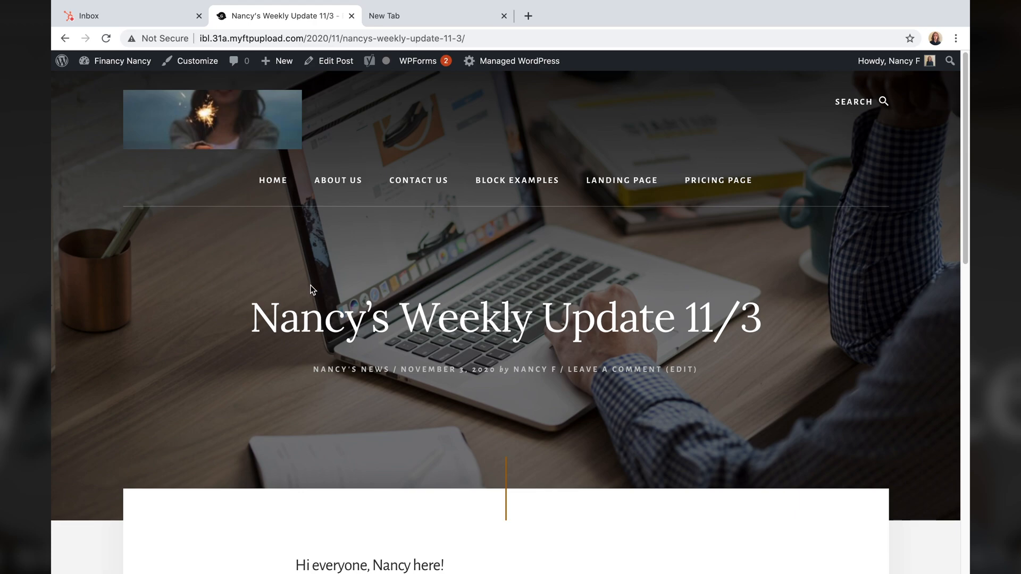
- Highlight the domain and the date-and-name path in the post's web address
left_click(363, 32)
left_click_drag(364, 30, 302, 39)
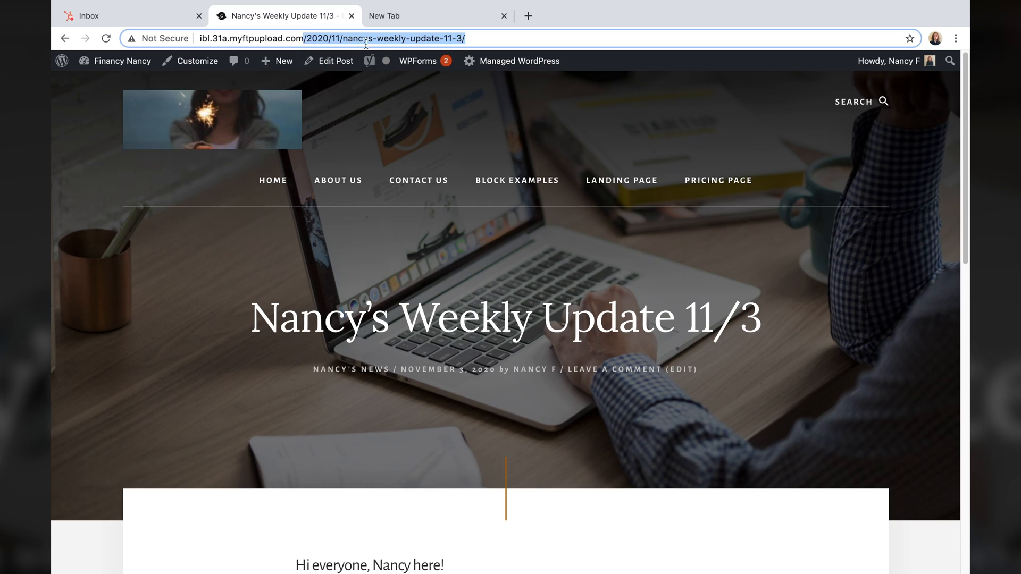
left_click(243, 38)
left_click_drag(197, 38, 304, 38)
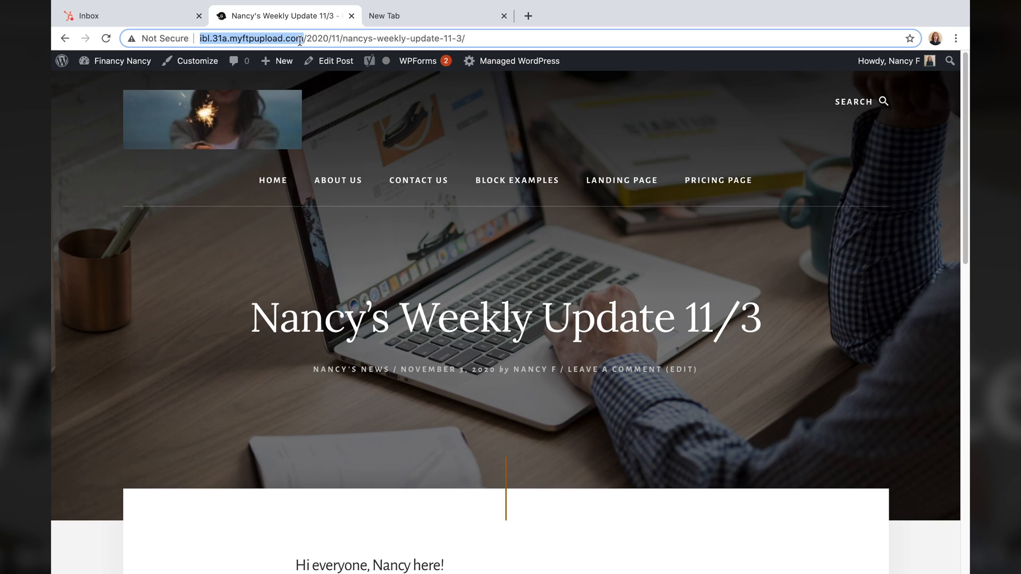
left_click(301, 40)
left_click_drag(303, 39, 463, 41)
left_click_drag(462, 41, 466, 38)
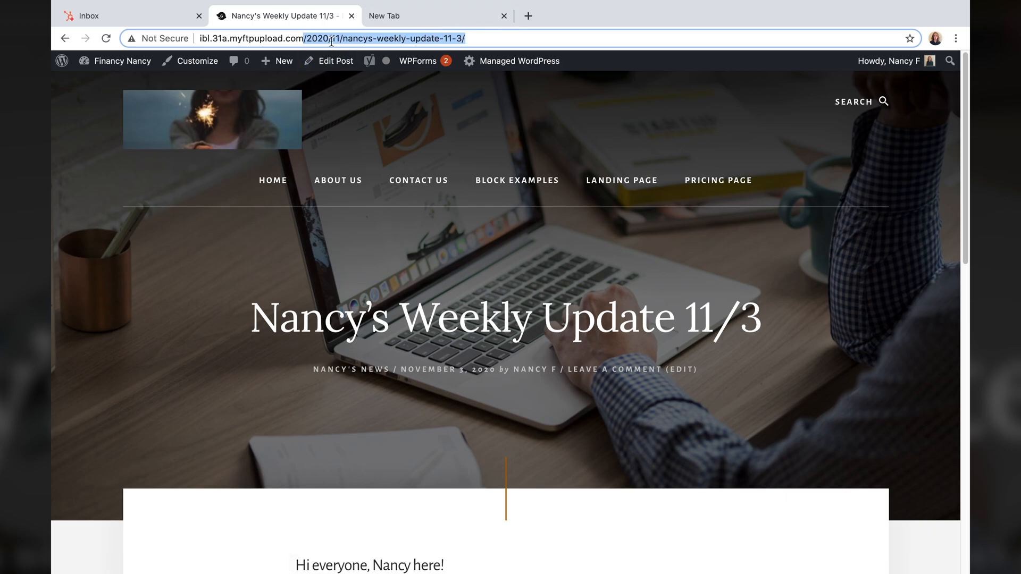
left_click(450, 39)
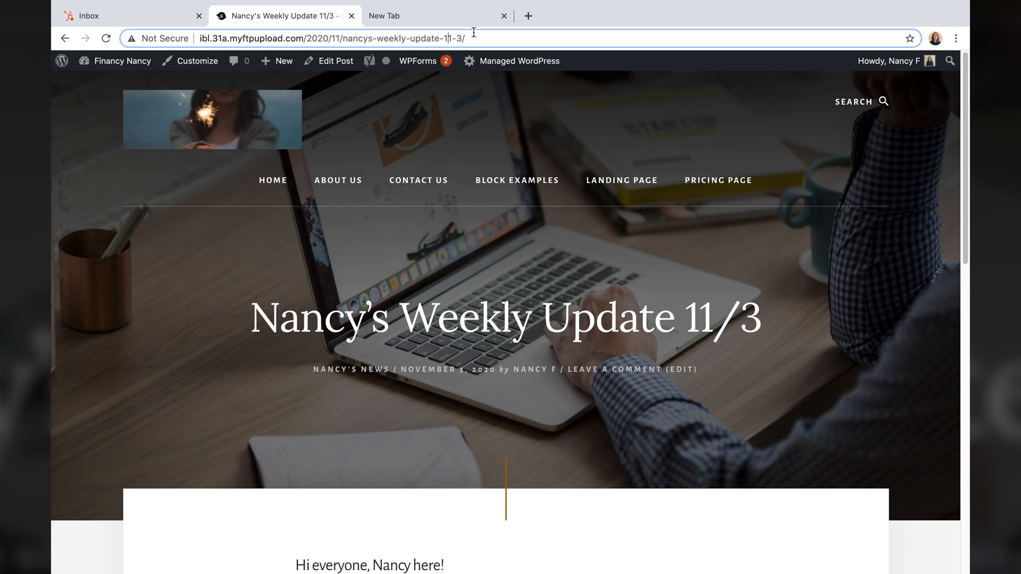
- Go to the WordPress admin's About WordPress 5.5.2 page
left_click(62, 66)
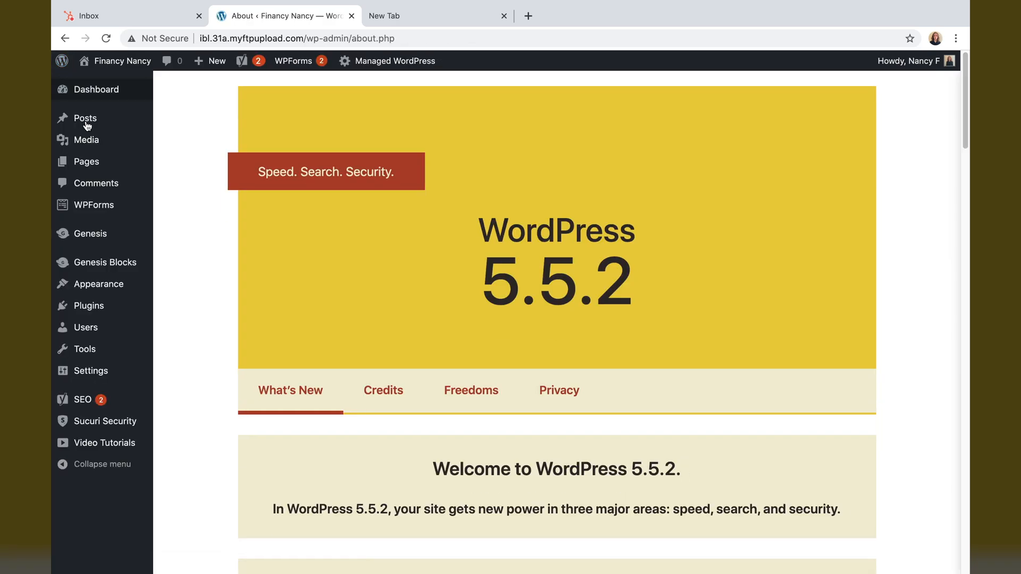
mouse_move(94, 151)
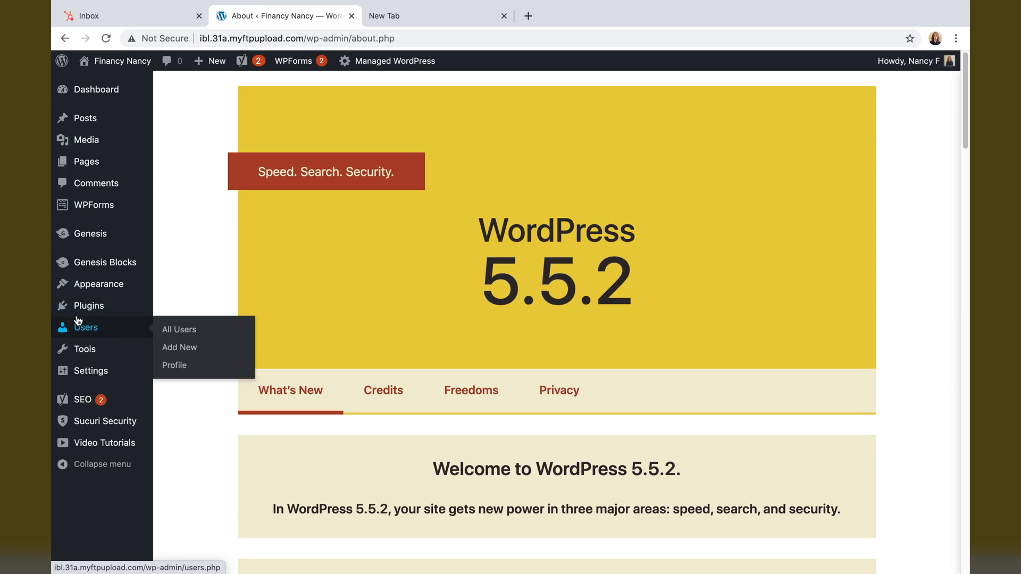
mouse_move(95, 369)
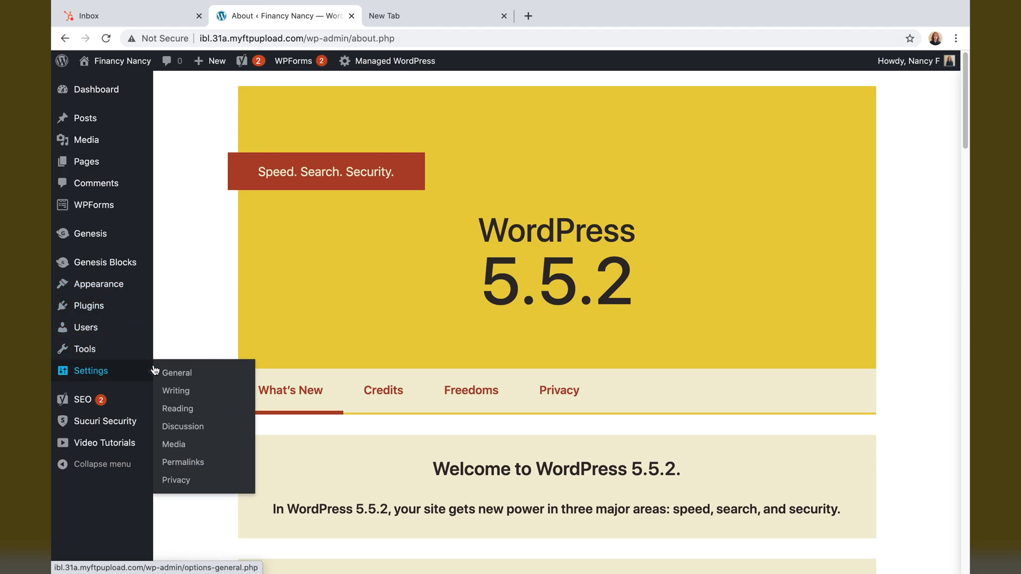
- Switch permalinks to the Post name structure (/%postname%/) and save the change
left_click(191, 463)
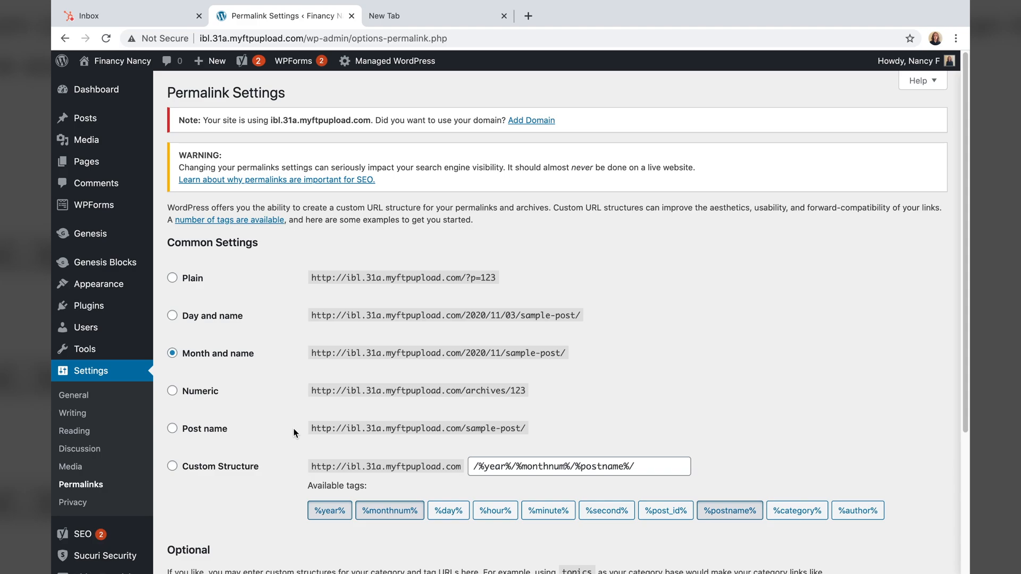
left_click(194, 435)
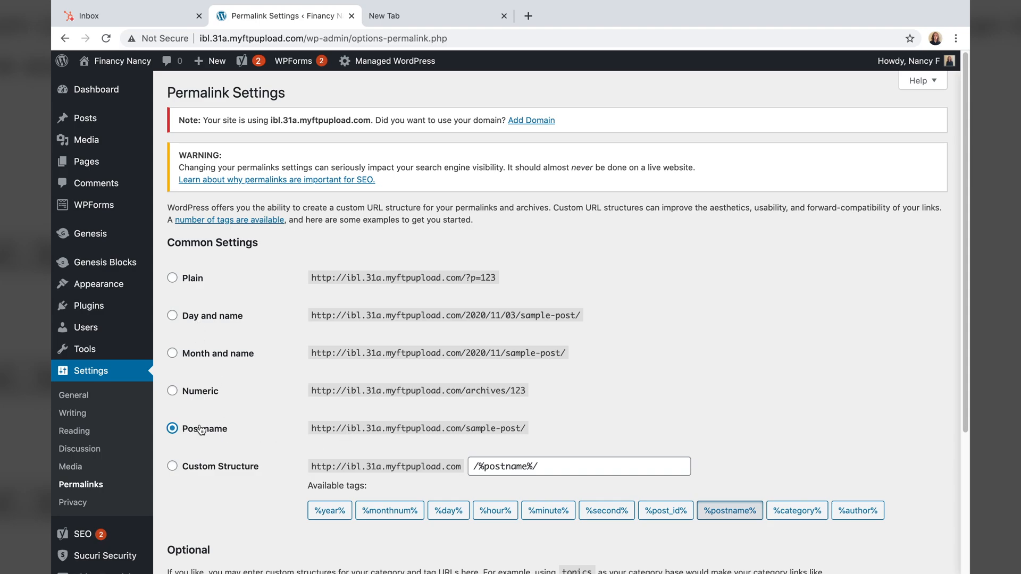
scroll(201, 429, "down", 5)
left_click(205, 509)
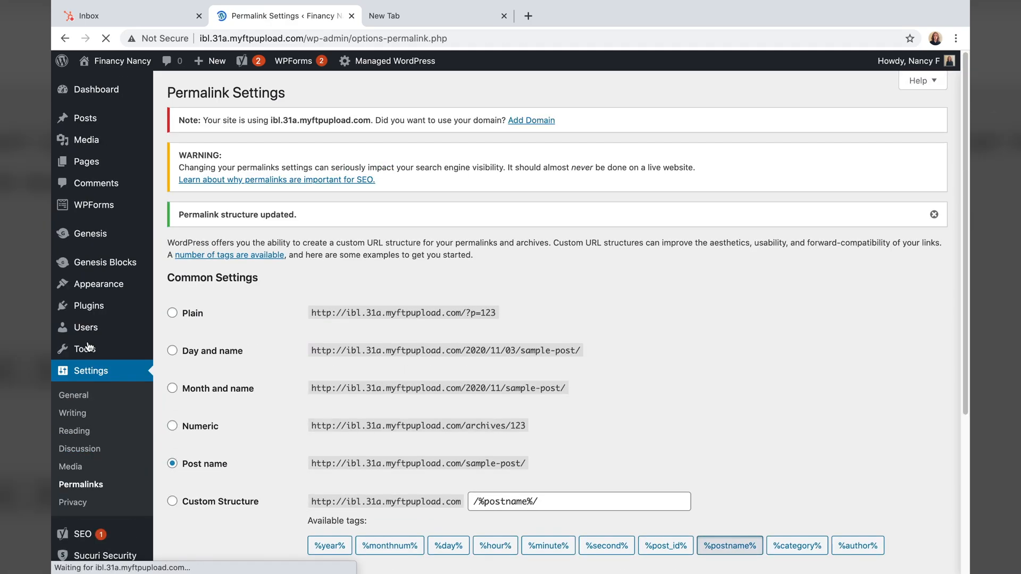
mouse_move(84, 360)
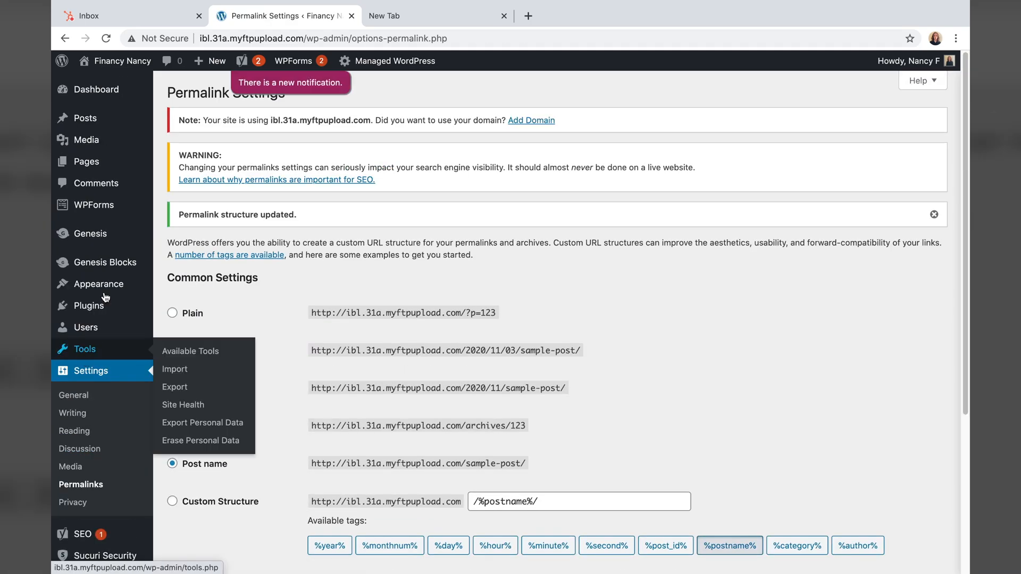
- View Another Done Deal on the site and highlight its new short address
left_click(90, 126)
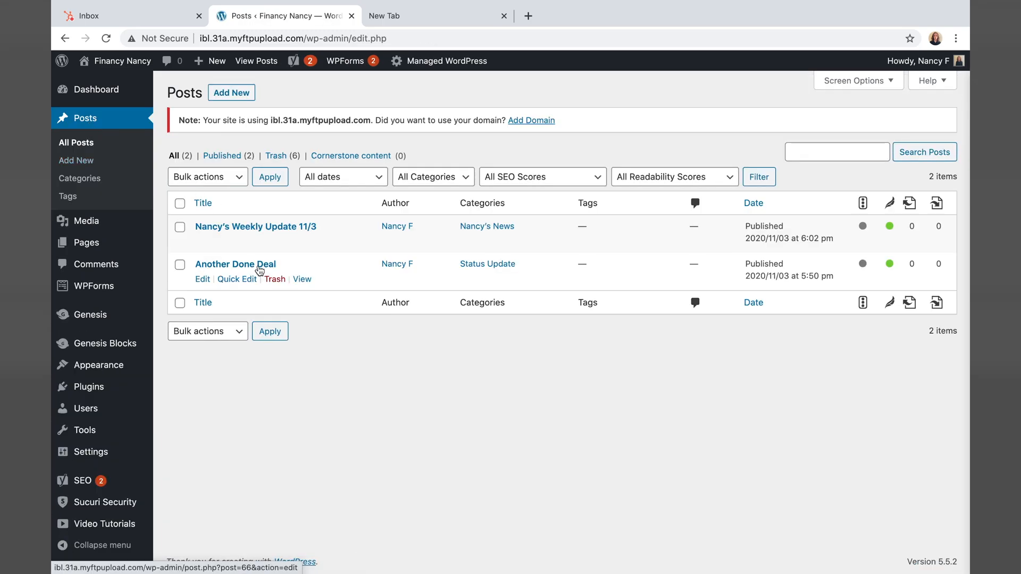
left_click(301, 279)
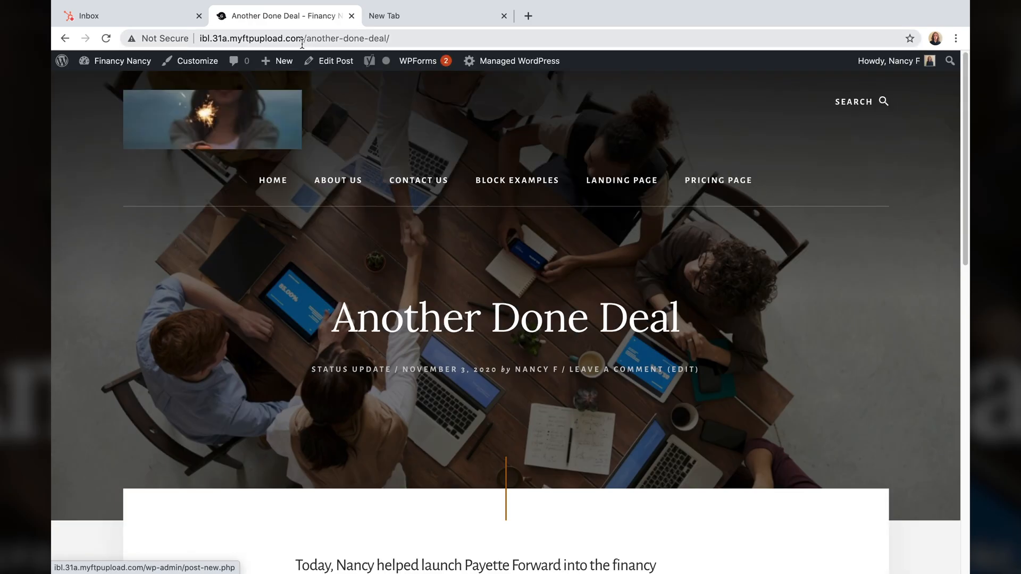
left_click_drag(399, 39, 305, 40)
left_click(349, 318)
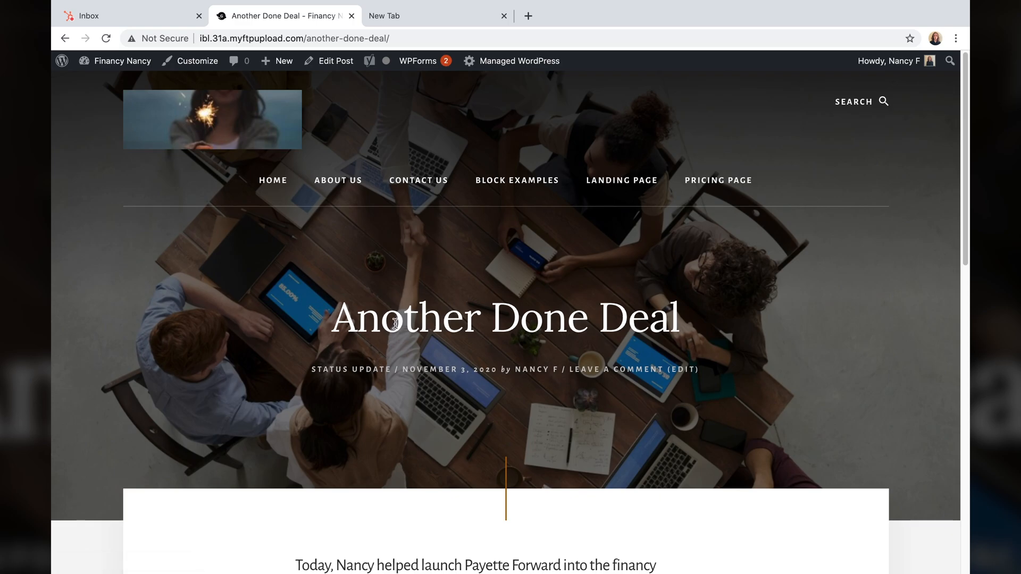
- View Nancy's Weekly Update 11/3 at /nancys-weekly-update-11-3/, then return to the admin
mouse_move(67, 63)
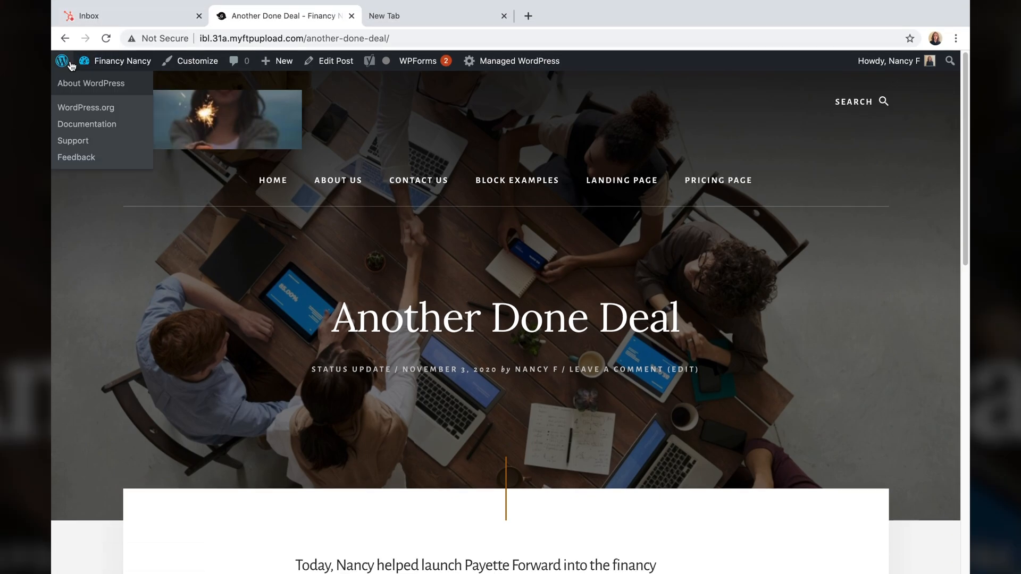
left_click(65, 38)
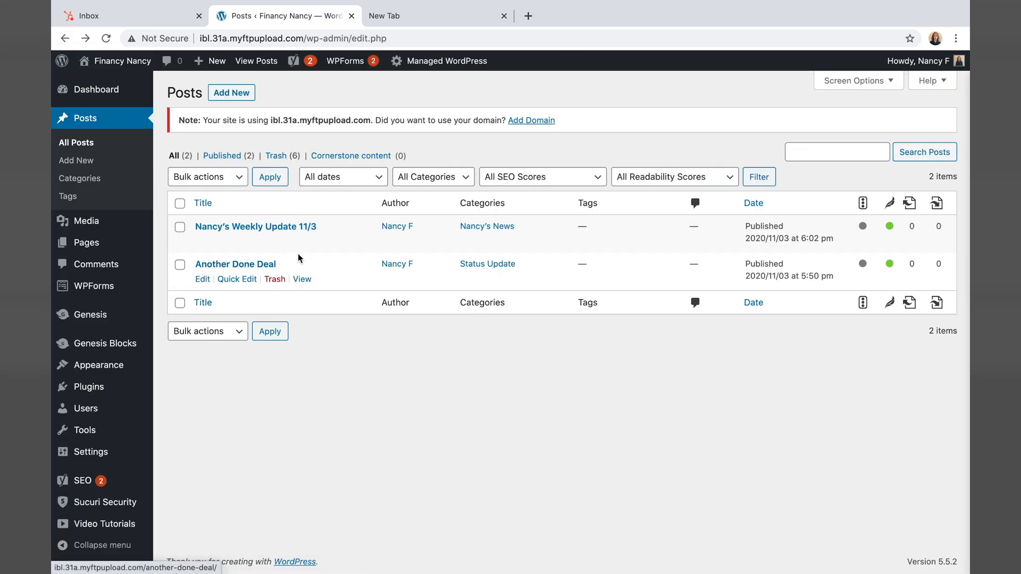
left_click(302, 241)
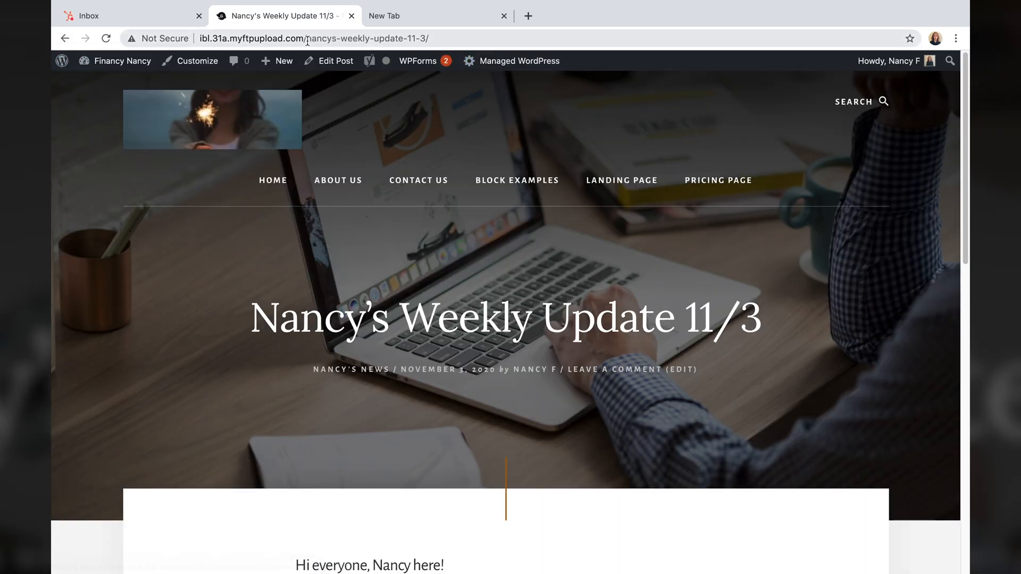
left_click_drag(306, 38, 413, 31)
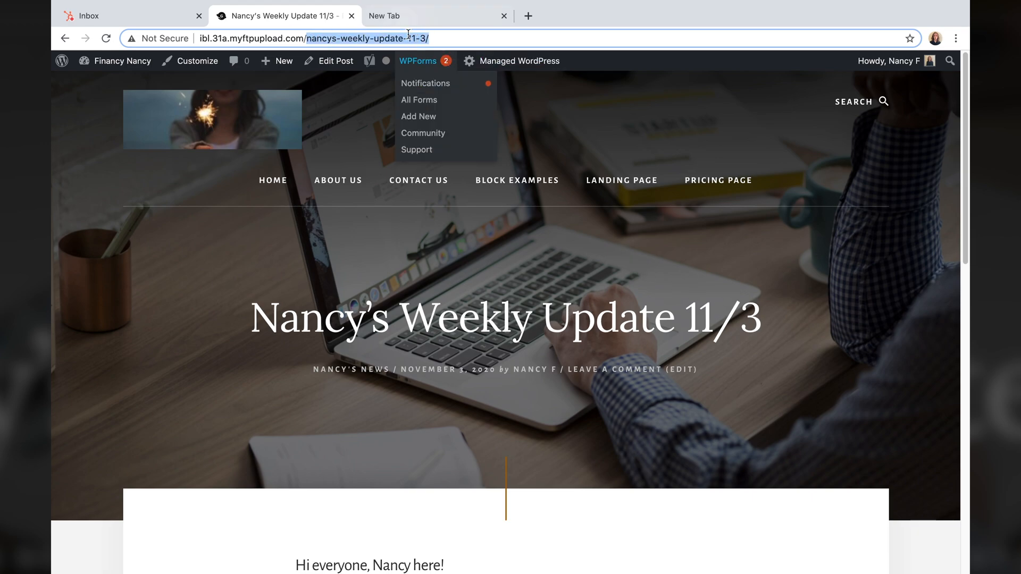
left_click(339, 38)
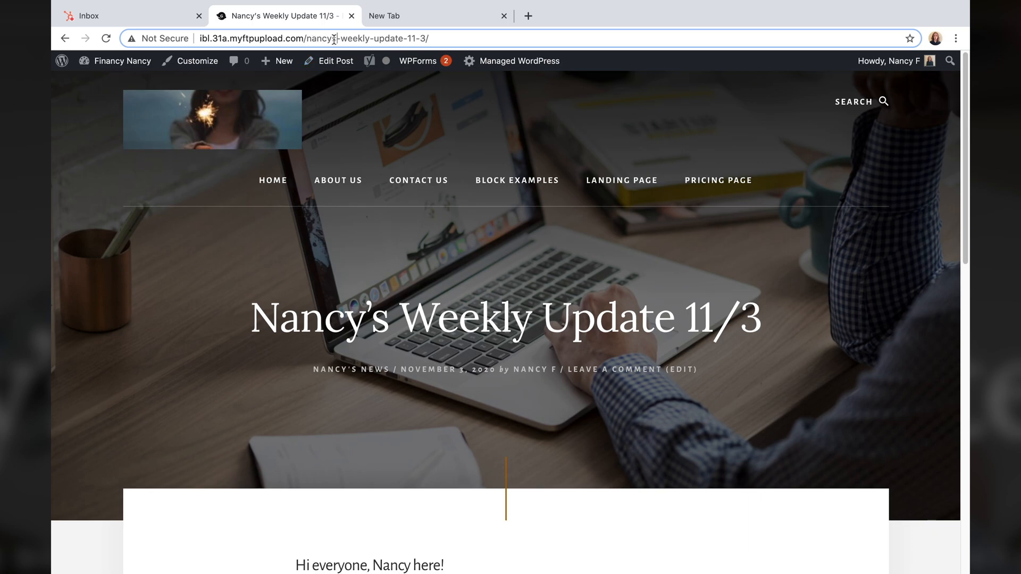
scroll(373, 261, "down", 2)
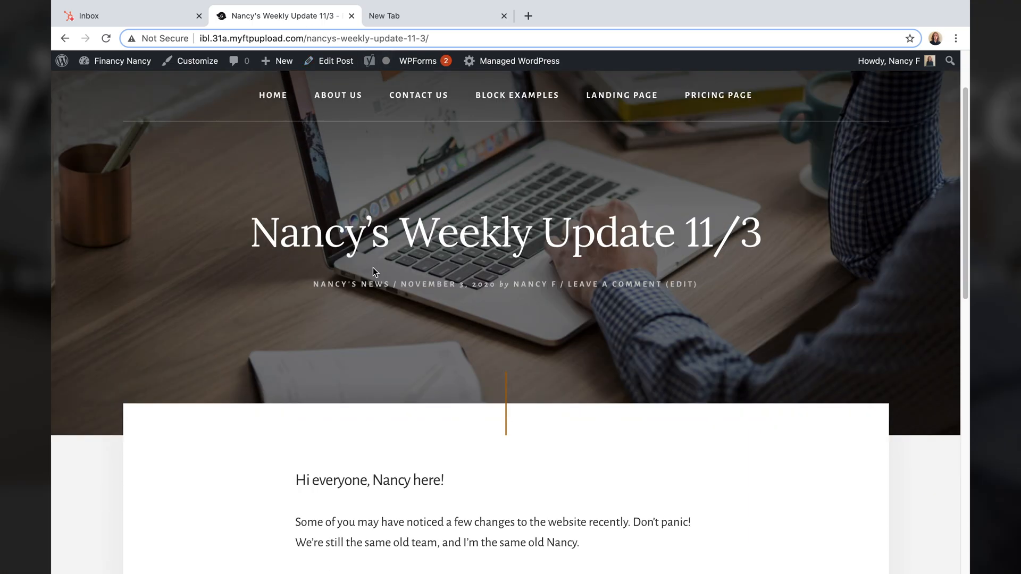
scroll(372, 269, "up", 2)
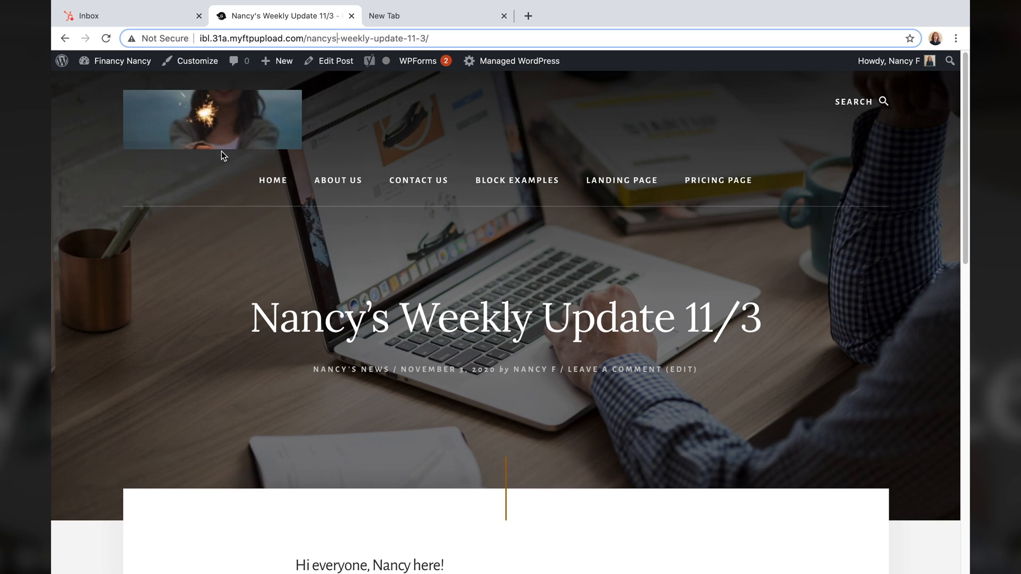
left_click(62, 61)
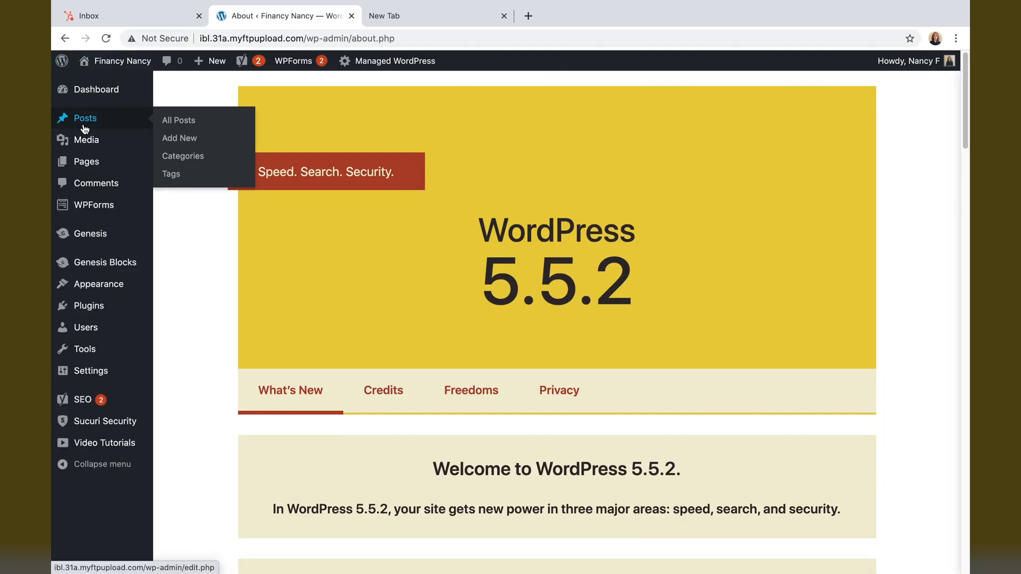
- Open Another Done Deal from the Posts list in the block editor
left_click(84, 127)
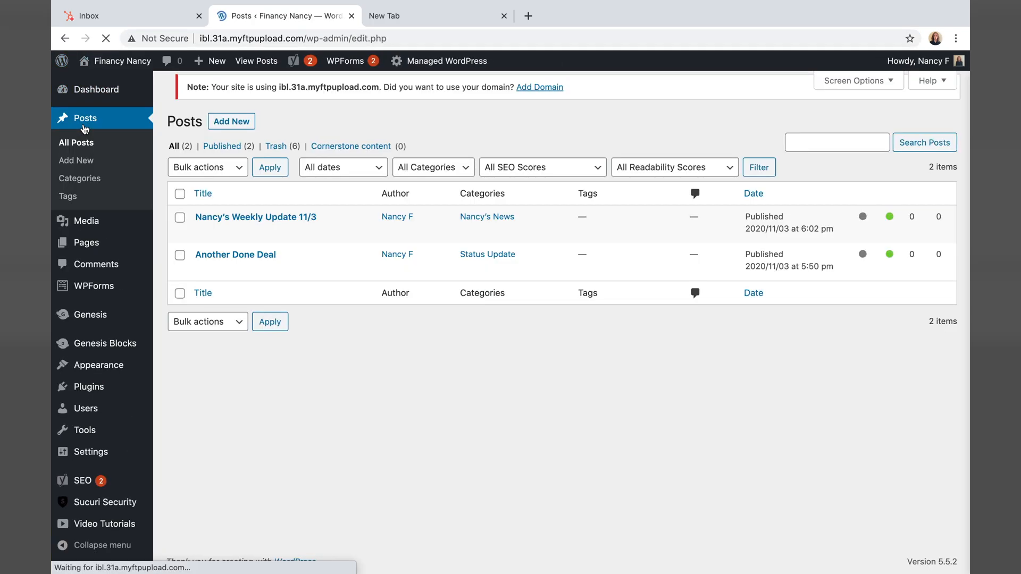
mouse_move(284, 261)
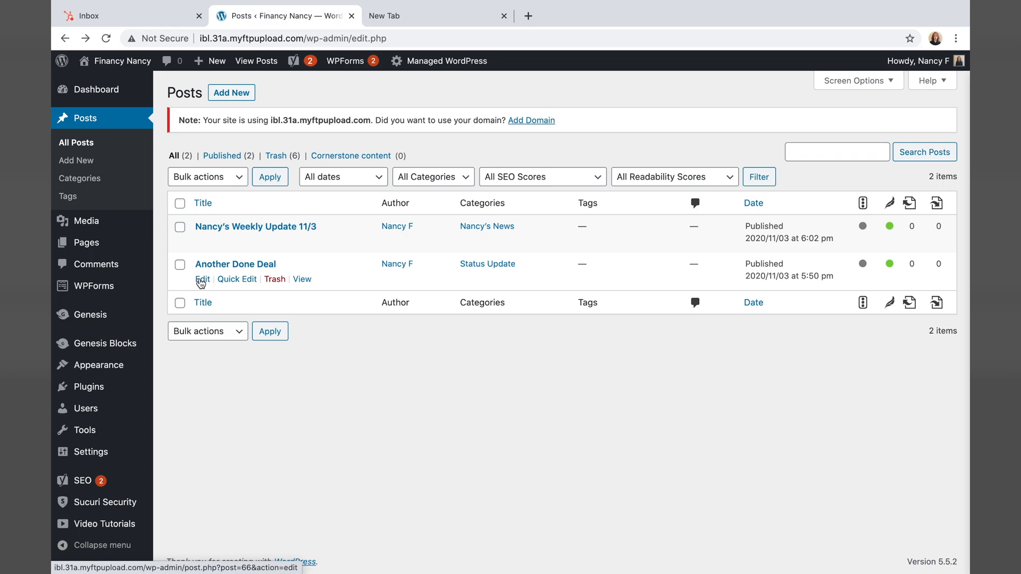
left_click(202, 280)
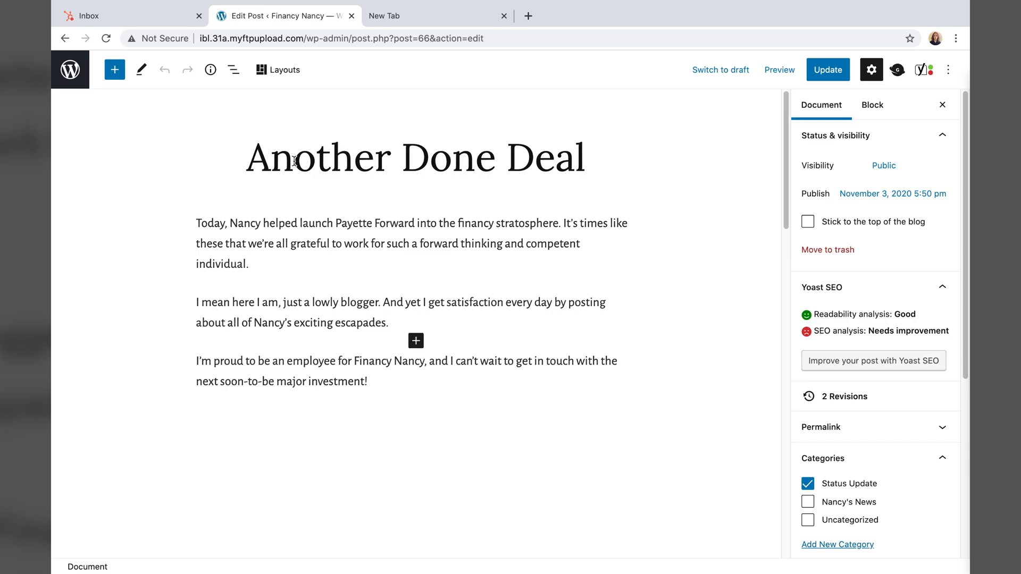
- Add a new empty block below the third paragraph of Another Done Deal
left_click(416, 397)
key("BackSpace")
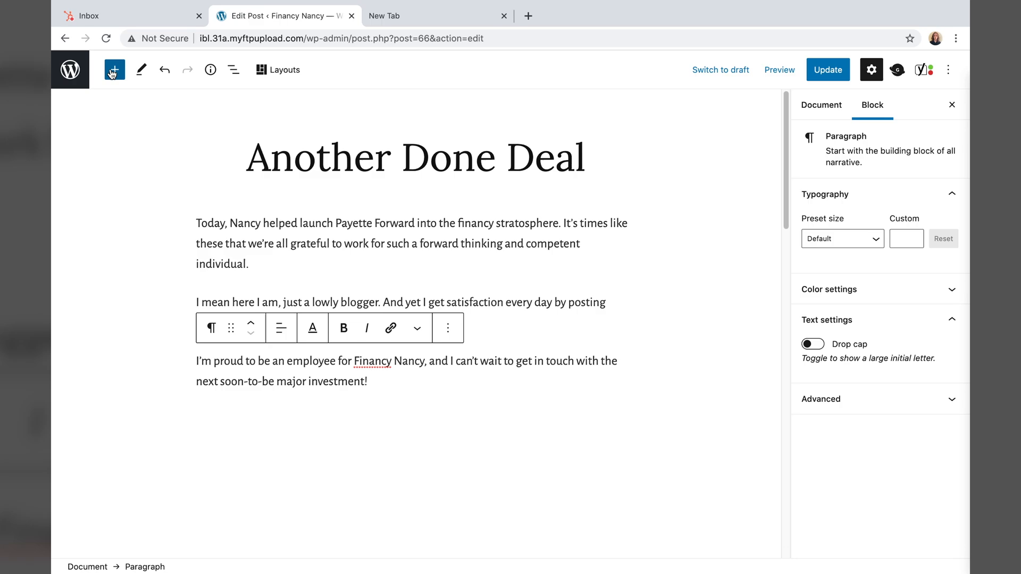
left_click(112, 73)
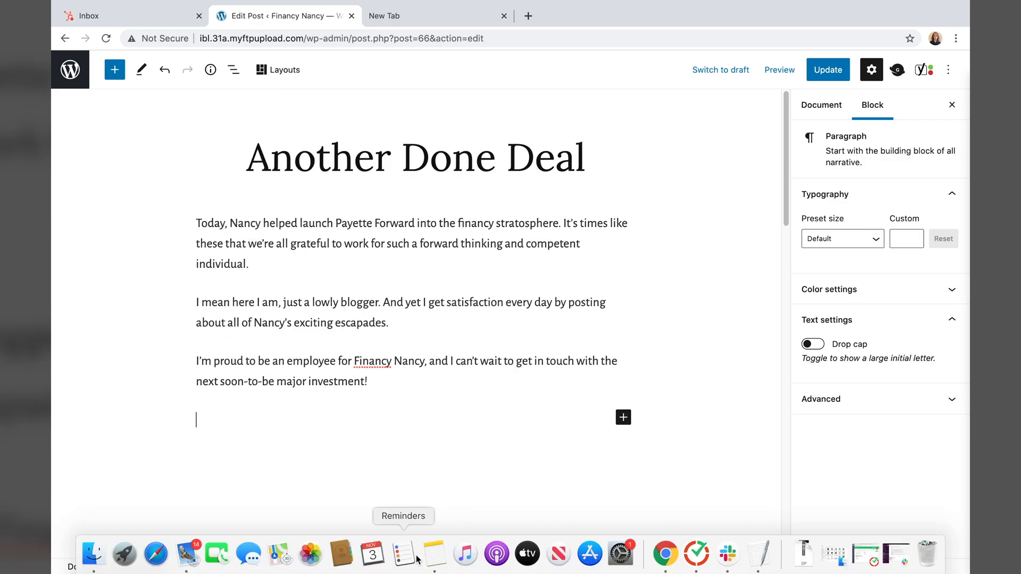
- Copy the What's Next? heading and Financy Nancy paragraph from the TextEdit notes
left_click(759, 553)
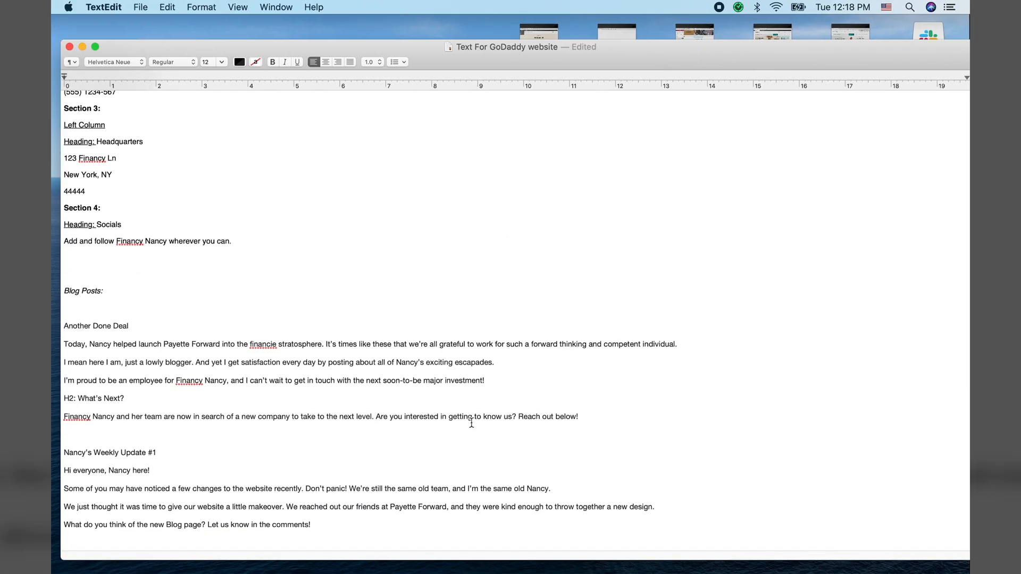
triple_click(275, 403)
left_click_drag(274, 403, 82, 399)
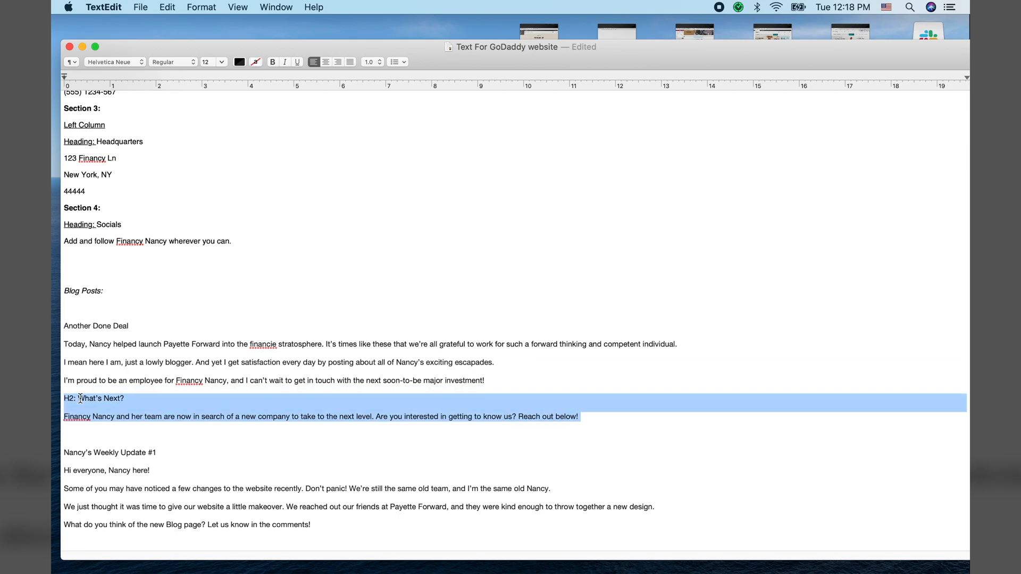
right_click(82, 398)
left_click(115, 437)
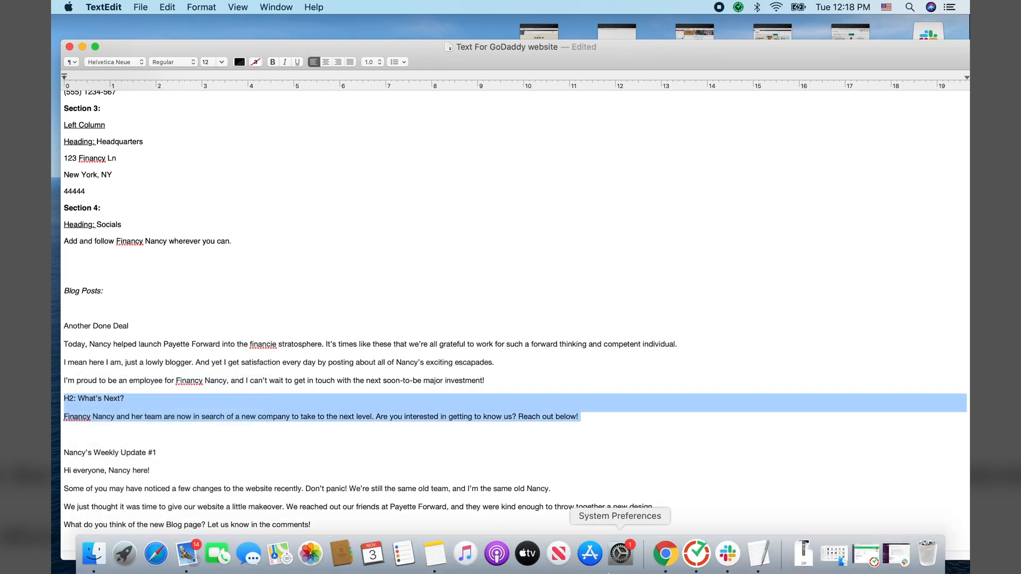
left_click(664, 554)
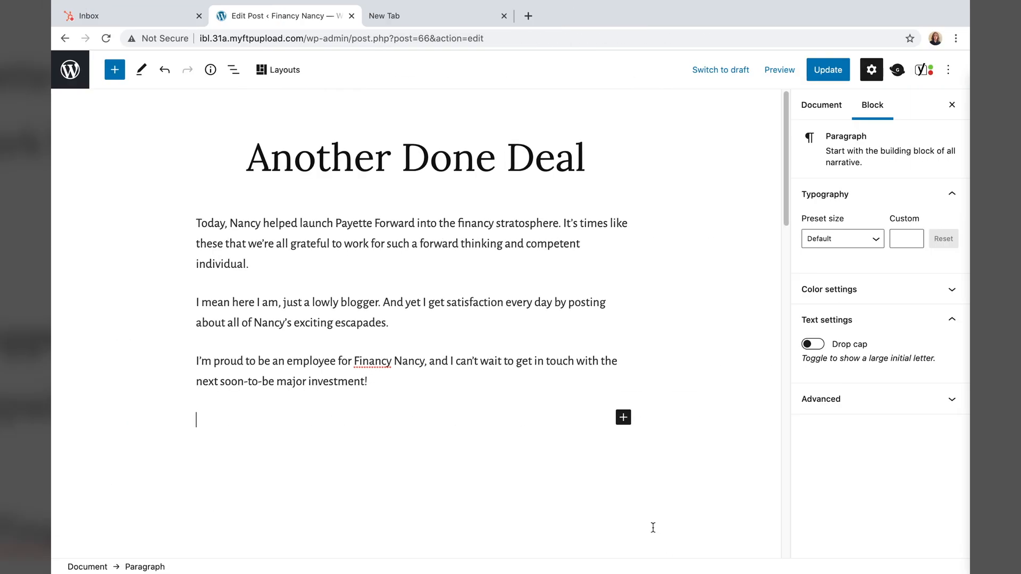
- Paste the 'H2: What's Next?' line and the Financy Nancy paragraph into the empty paragraph
right_click(334, 423)
left_click(278, 424)
key("super+v")
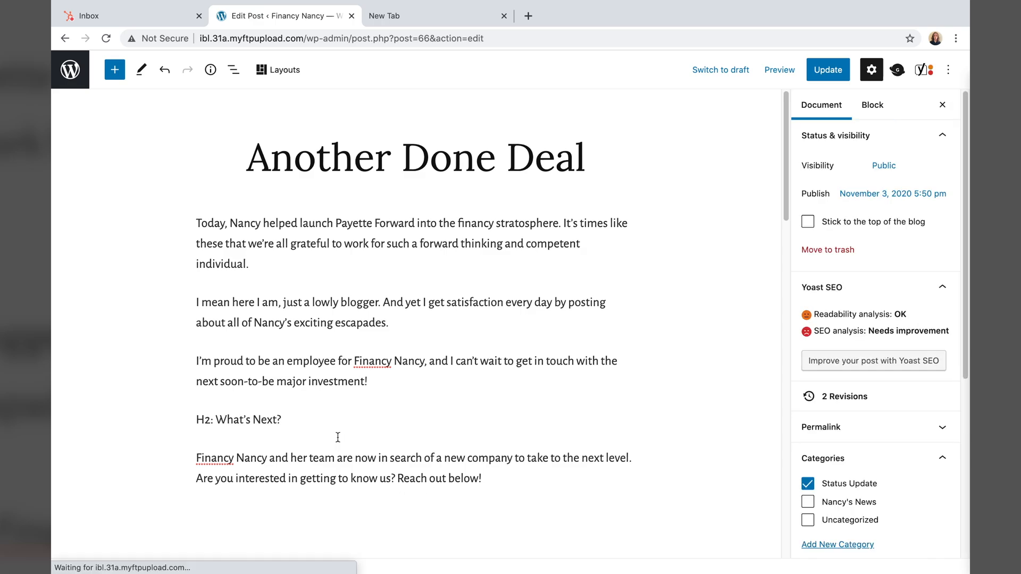
- Review the pasted H2 line, its 'H2:' prefix and the post title Another Done Deal
left_click(337, 423)
left_click(334, 460)
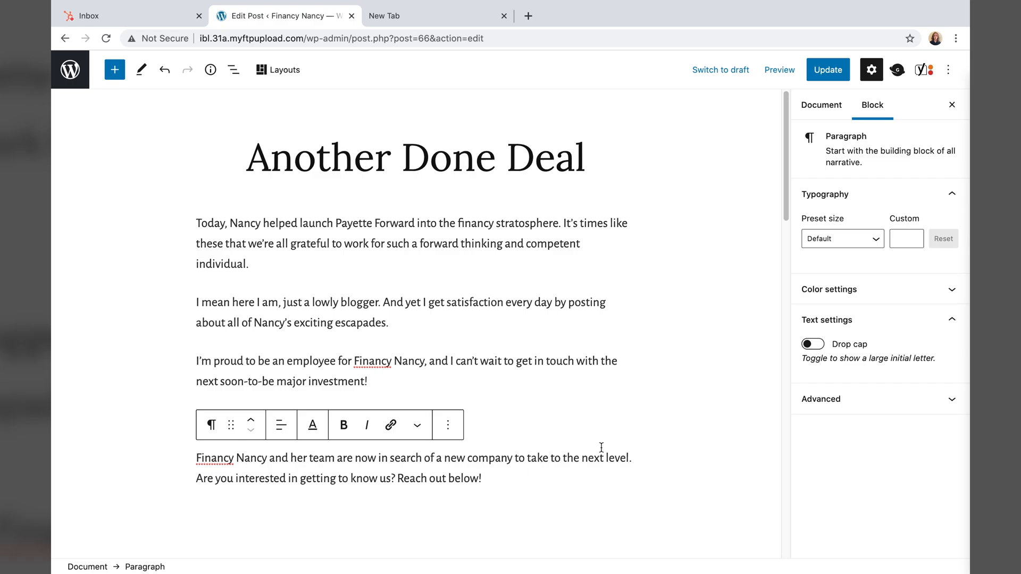
left_click(597, 423)
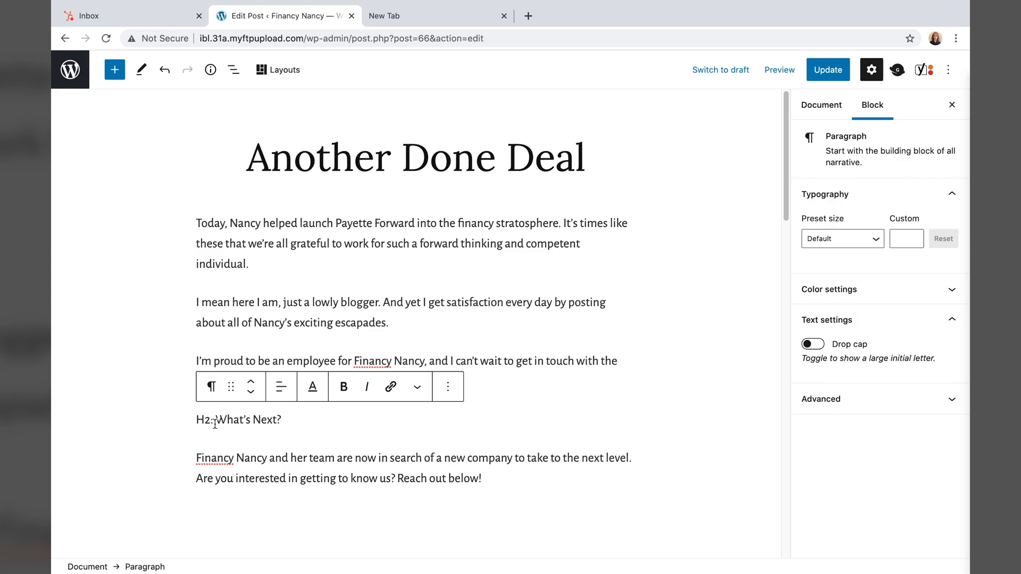
left_click_drag(215, 420, 197, 417)
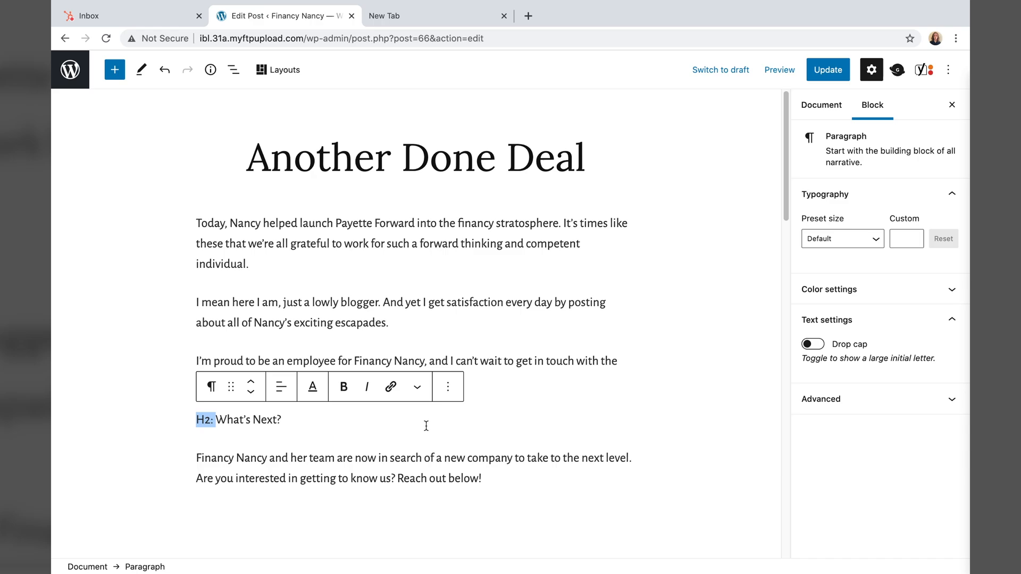
left_click_drag(246, 159, 641, 169)
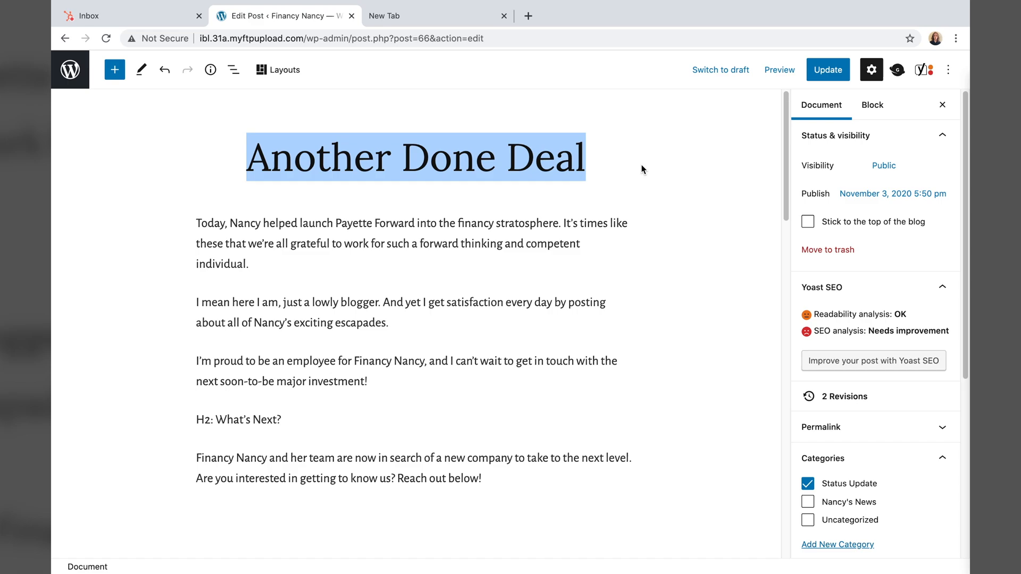
left_click(437, 428)
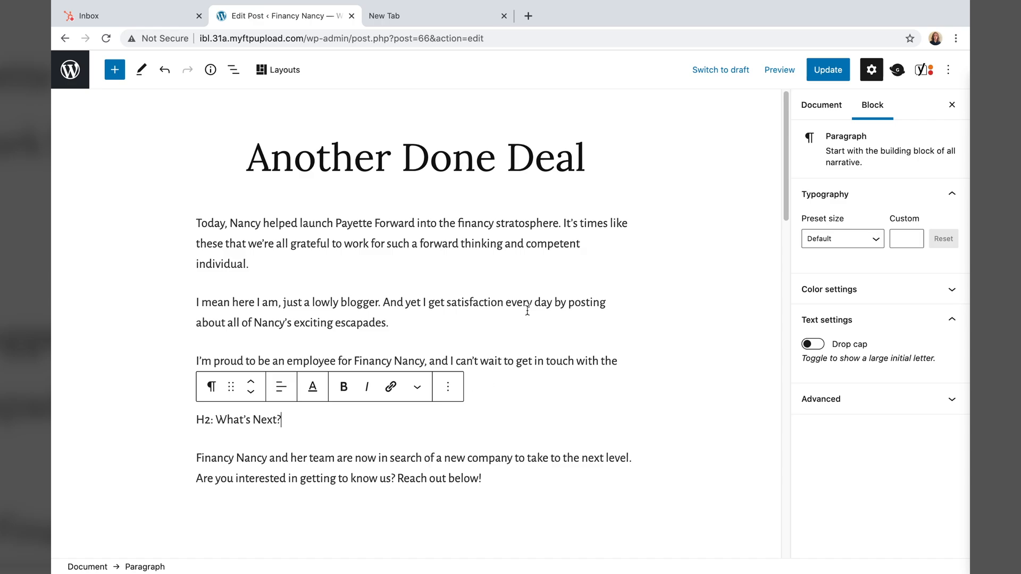
left_click(444, 159)
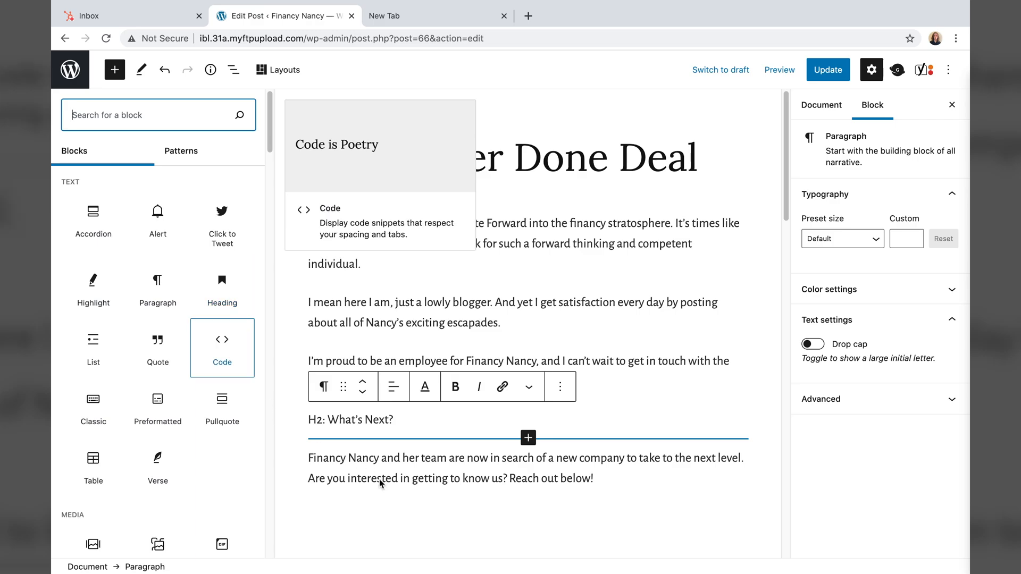
key("Escape")
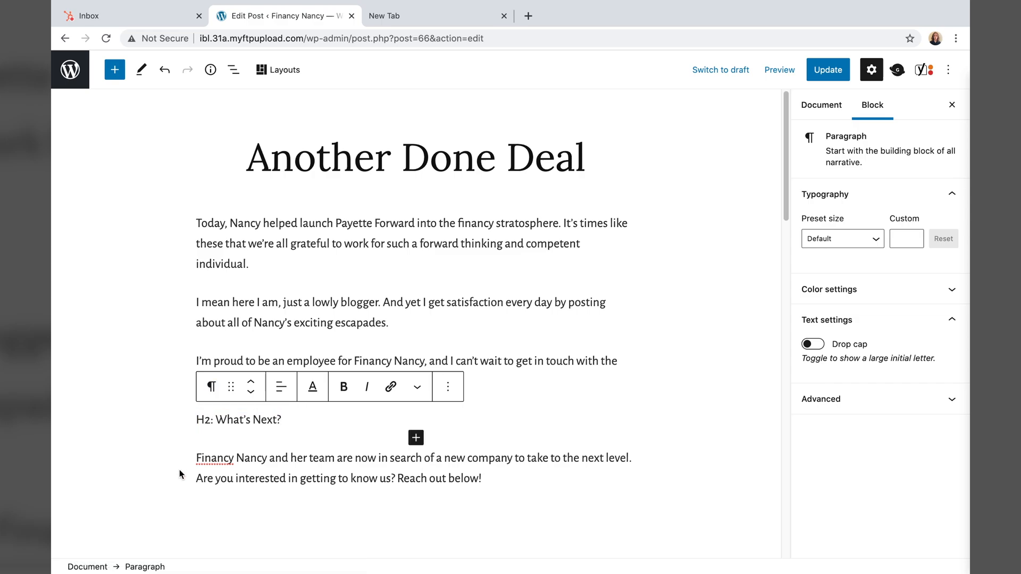
- Convert the 'H2: What's Next?' paragraph into a level-2 heading
left_click(211, 388)
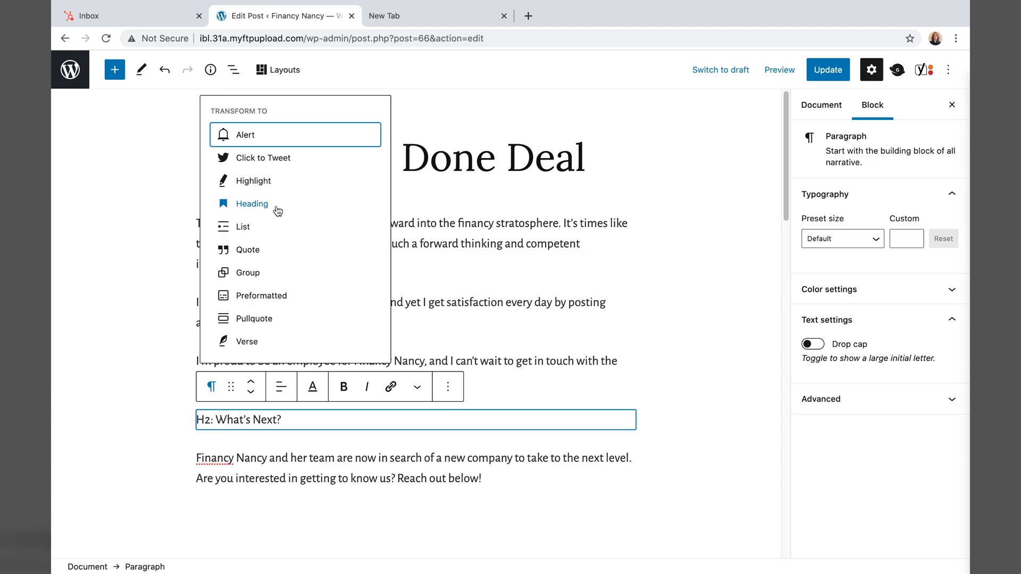
left_click(252, 205)
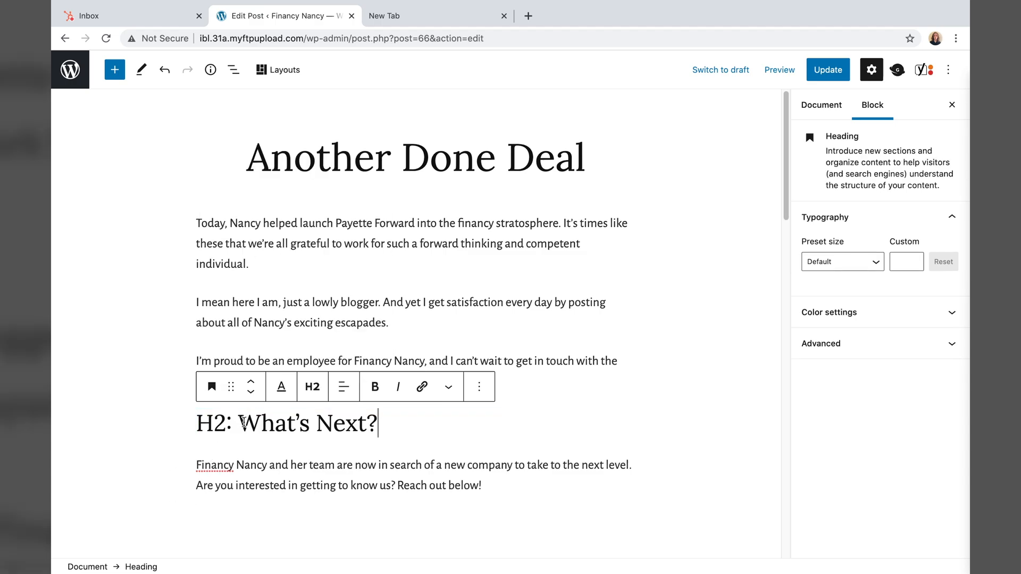
left_click(313, 388)
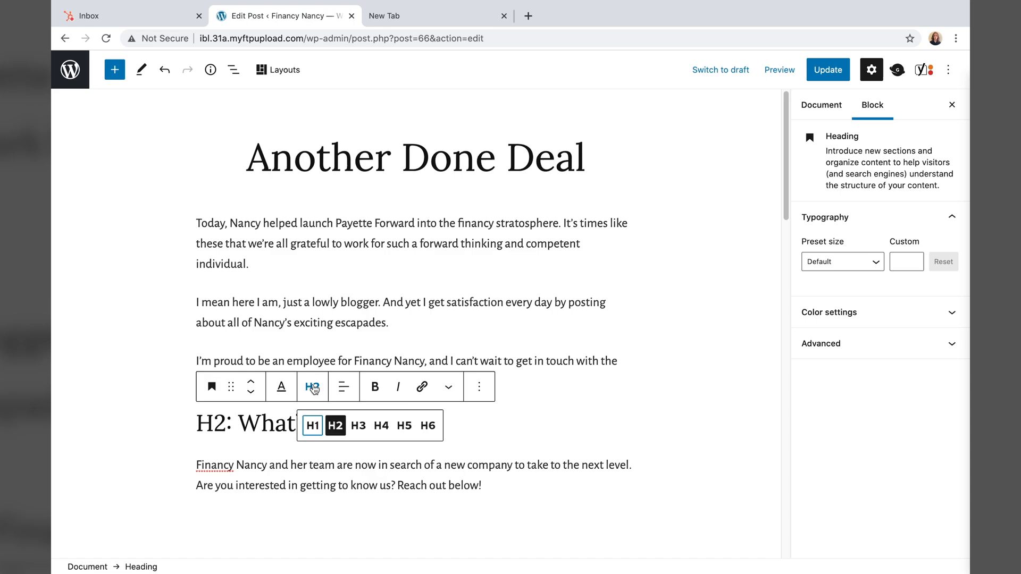
left_click(355, 425)
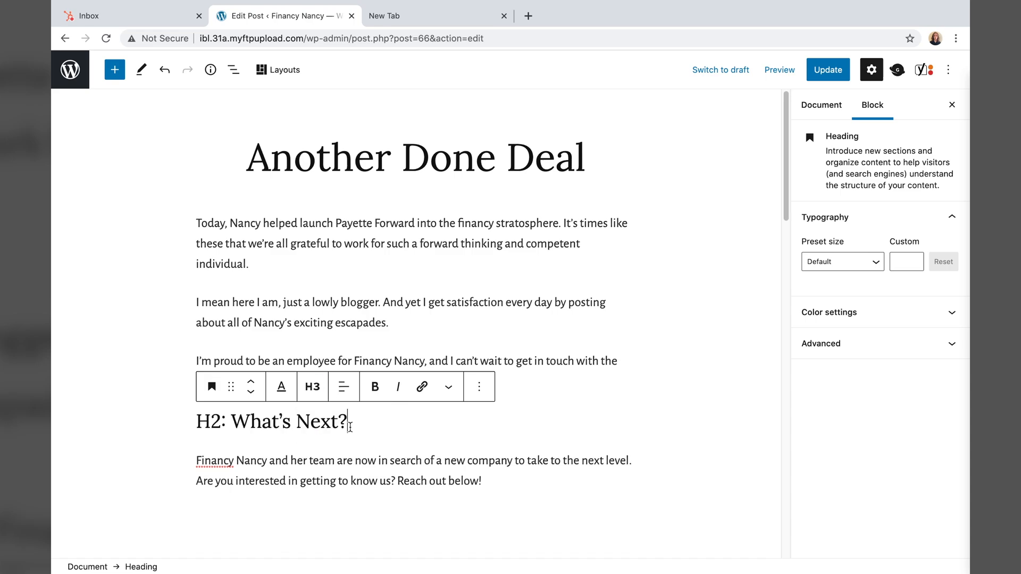
left_click(313, 387)
left_click(336, 426)
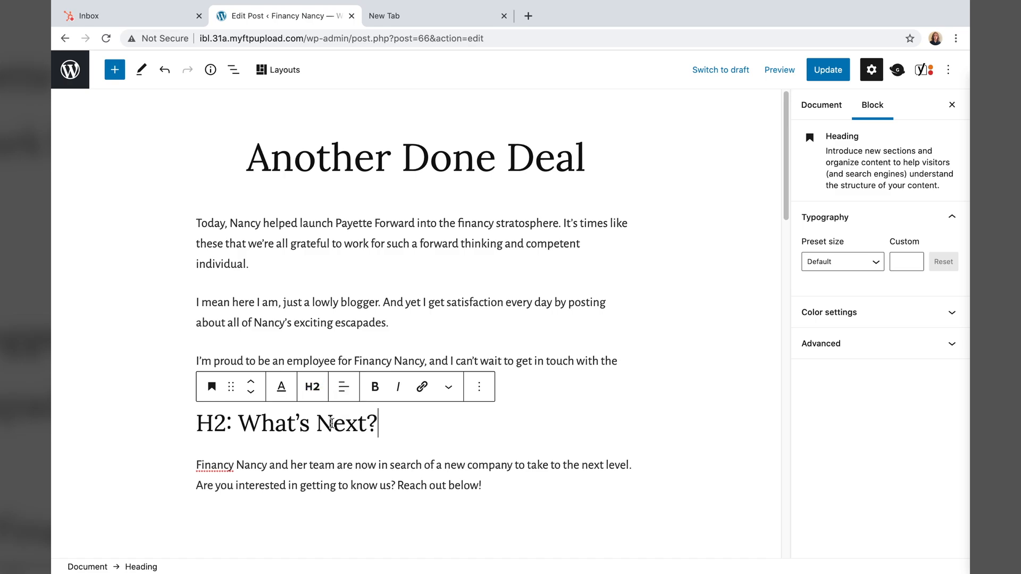
- Delete the 'H2:' prefix from the What's Next? heading
left_click_drag(237, 420, 208, 406)
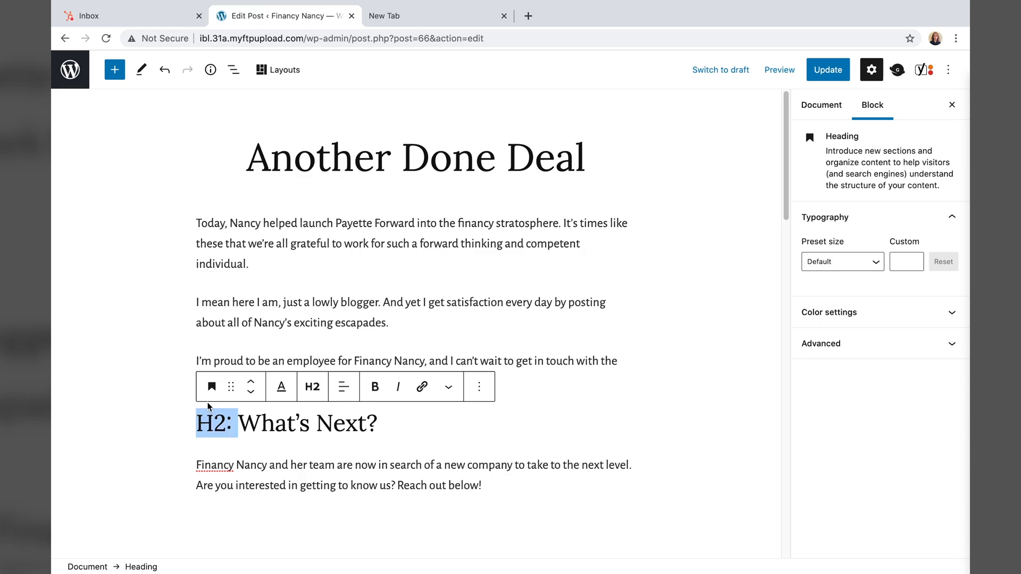
key("BackSpace")
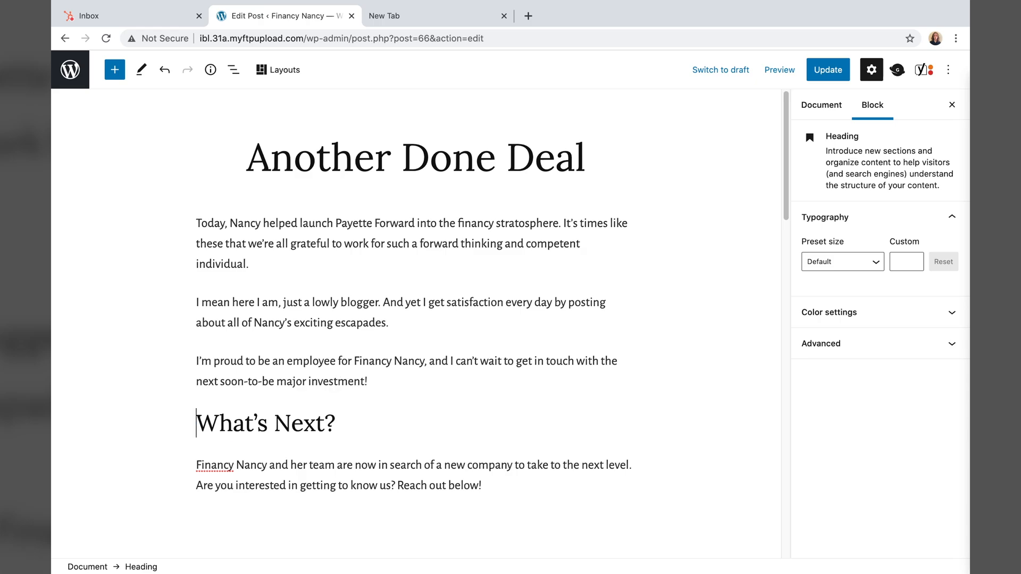
left_click(219, 400)
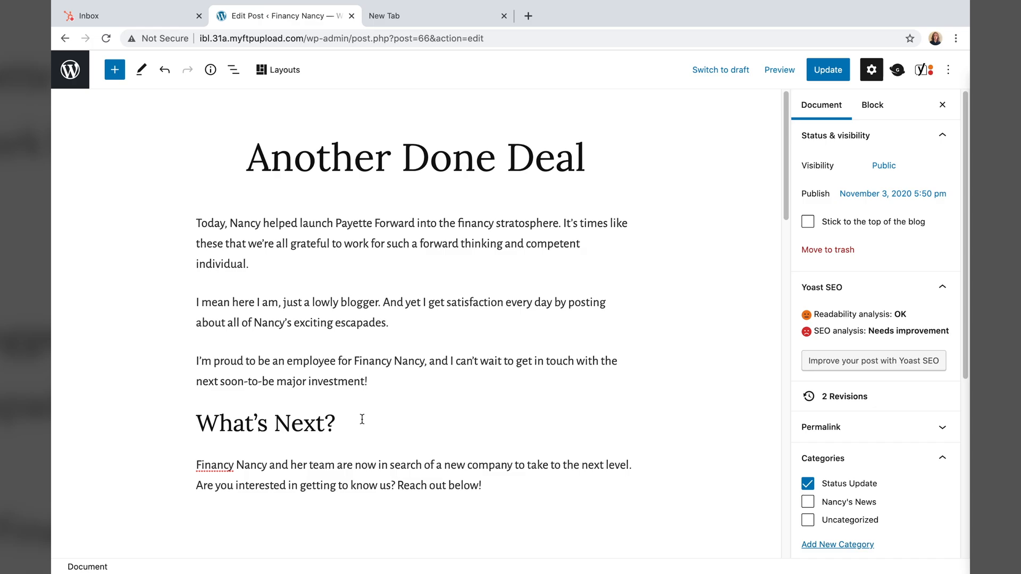
- Insert a Genesis Blocks Call To Action block after the 'Reach out below!' paragraph
scroll(362, 419, "down", 3)
left_click(221, 353)
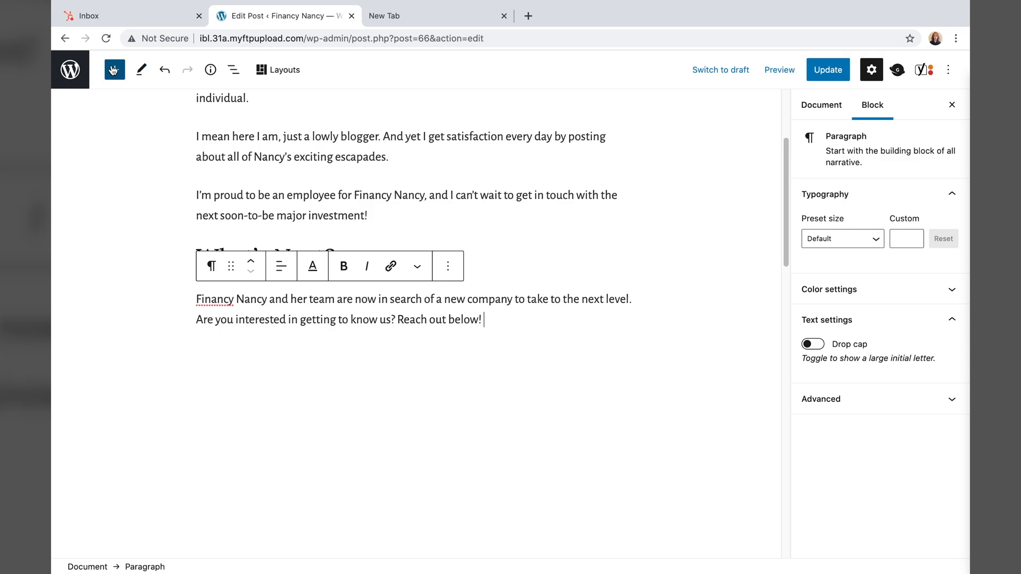
left_click(113, 70)
scroll(159, 367, "down", 5)
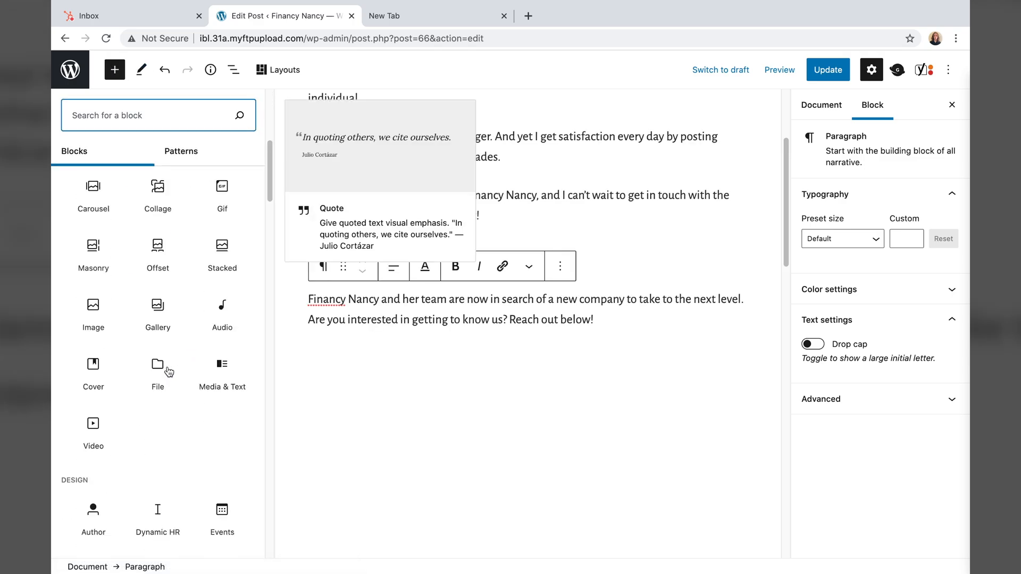
scroll(169, 372, "down", 10)
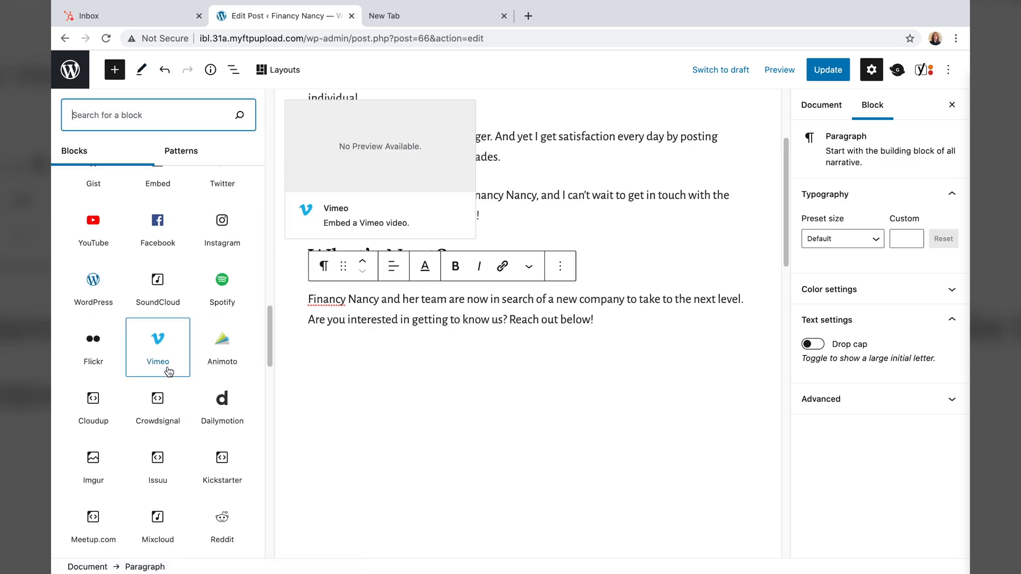
scroll(169, 371, "down", 6)
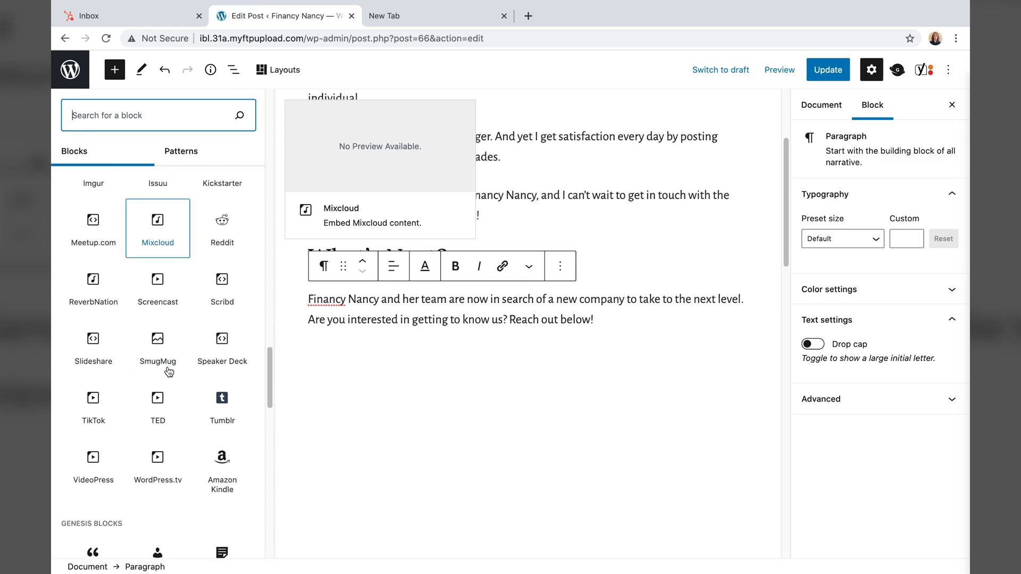
scroll(168, 372, "down", 5)
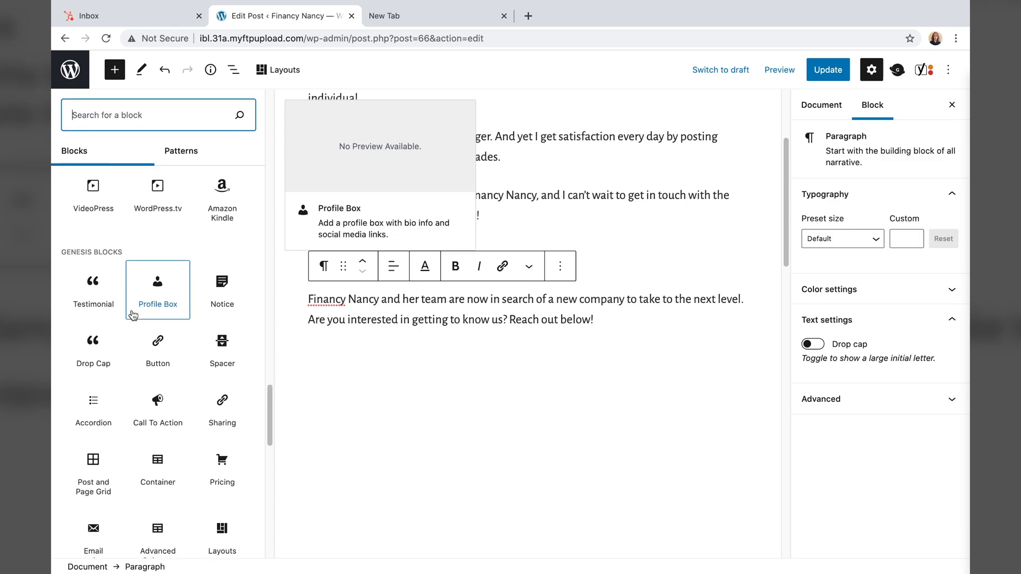
left_click(165, 417)
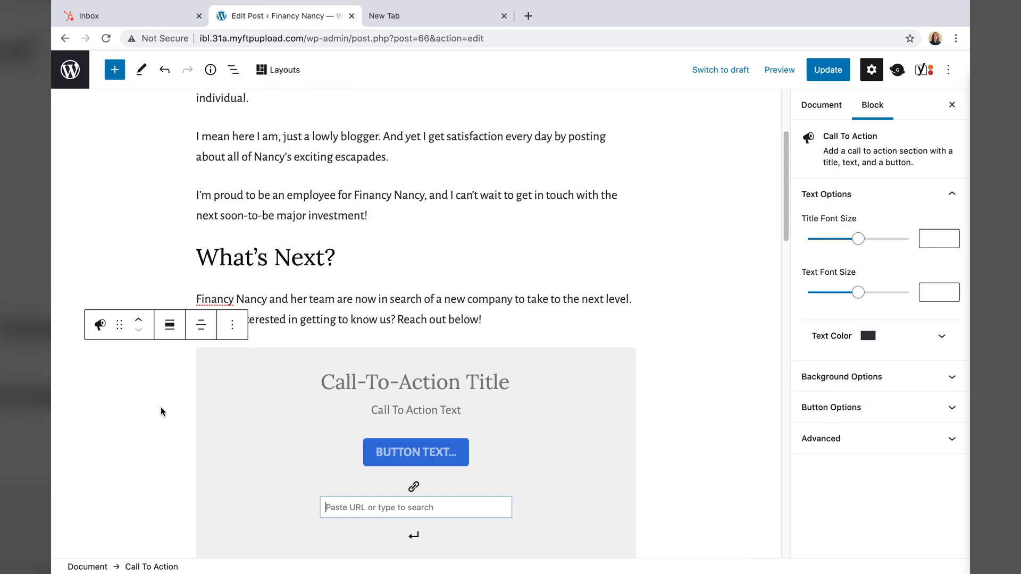
- Check paste options on the CTA title without pasting, then move to its text line
scroll(438, 385, "down", 2)
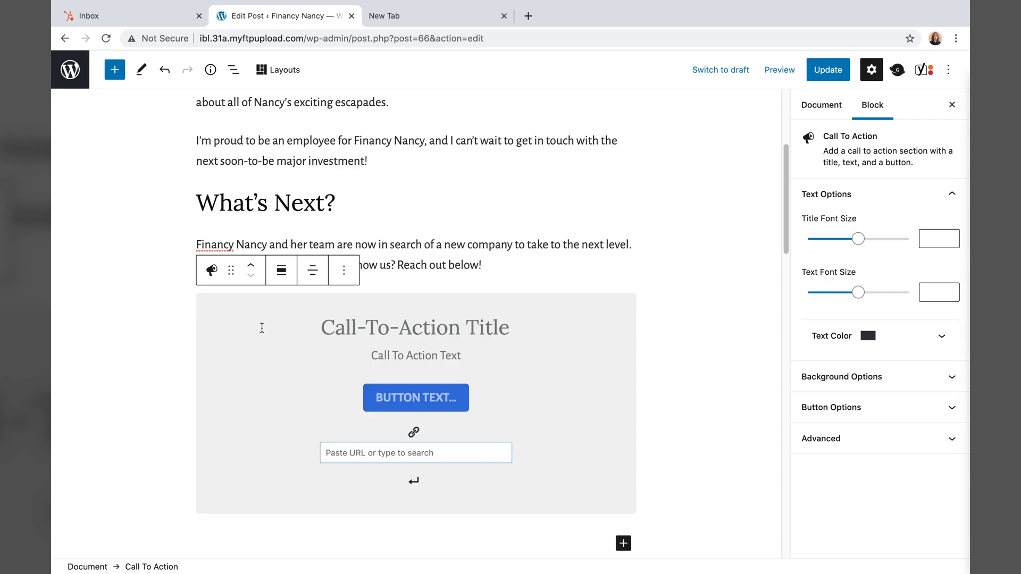
right_click(358, 334)
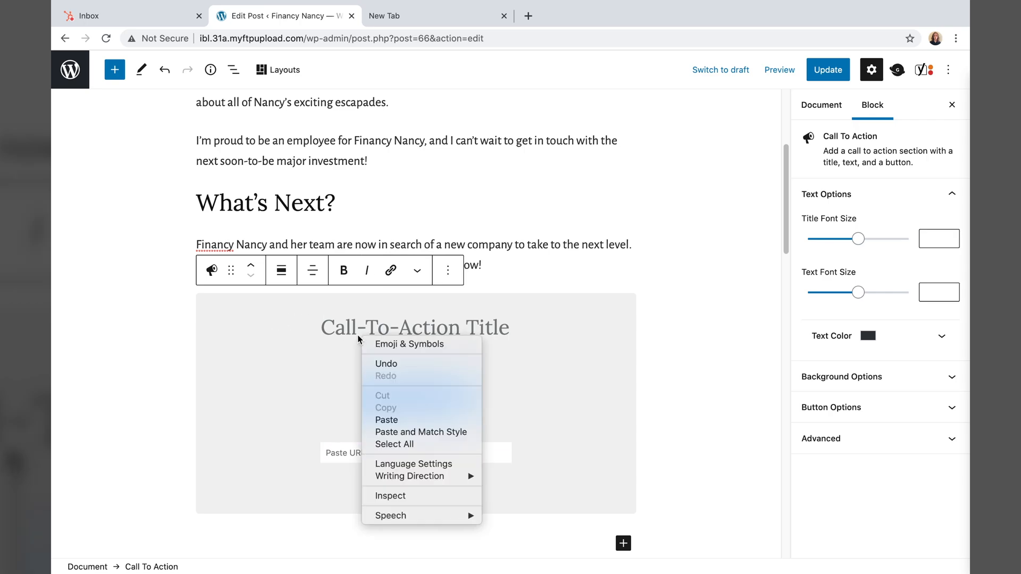
left_click(338, 329)
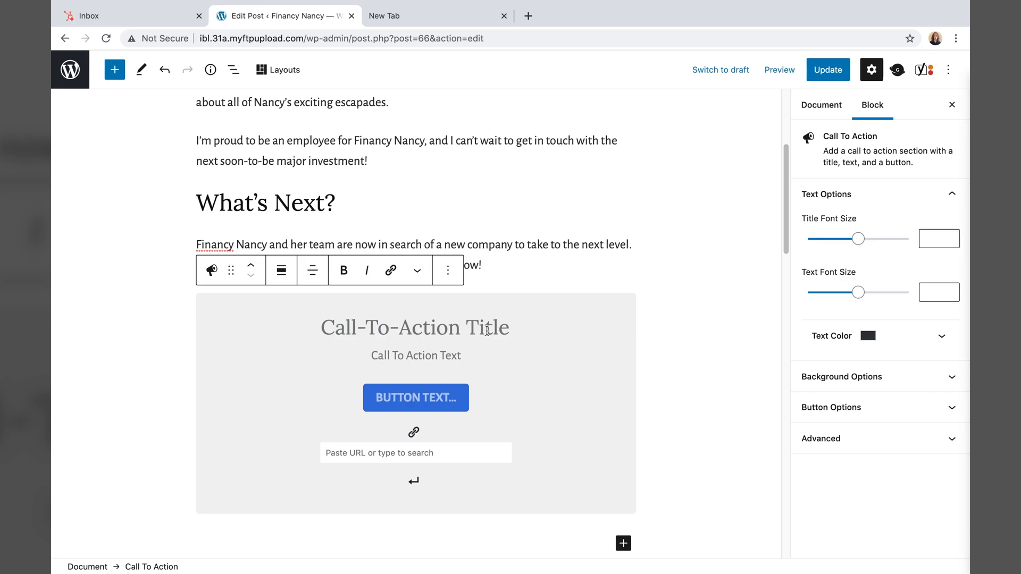
right_click(375, 320)
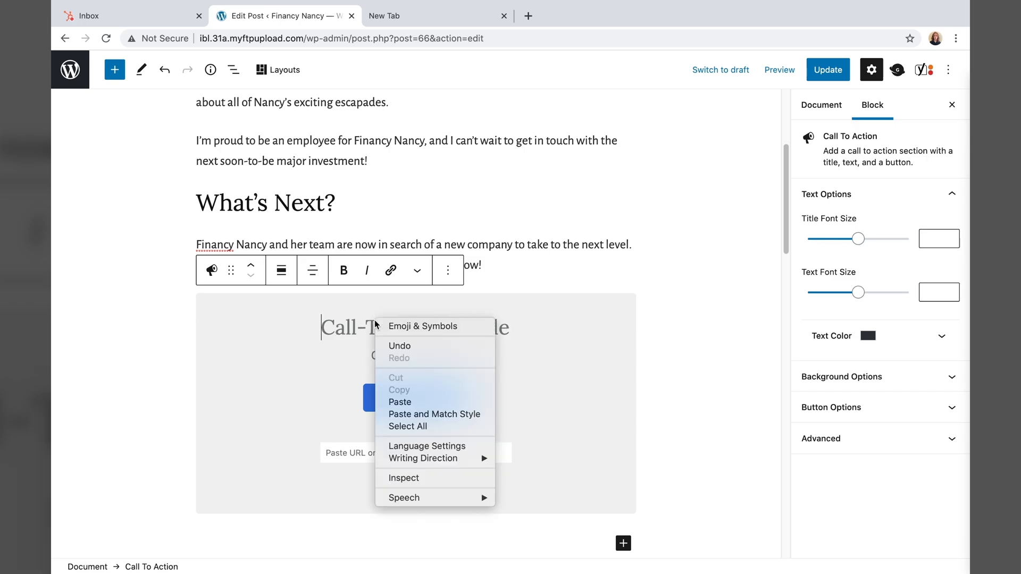
left_click(374, 320)
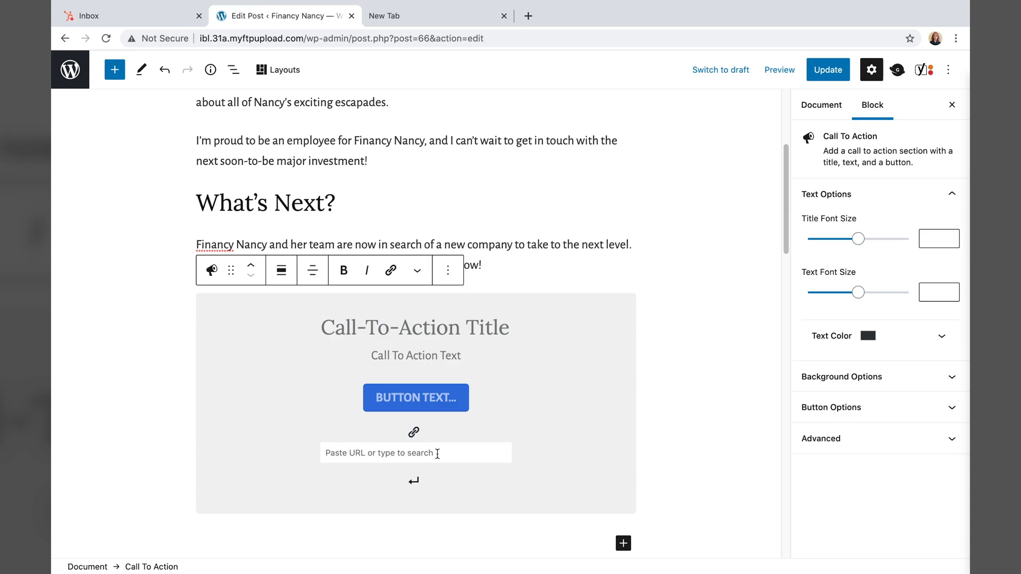
scroll(437, 453, "down", 1)
left_click(403, 328)
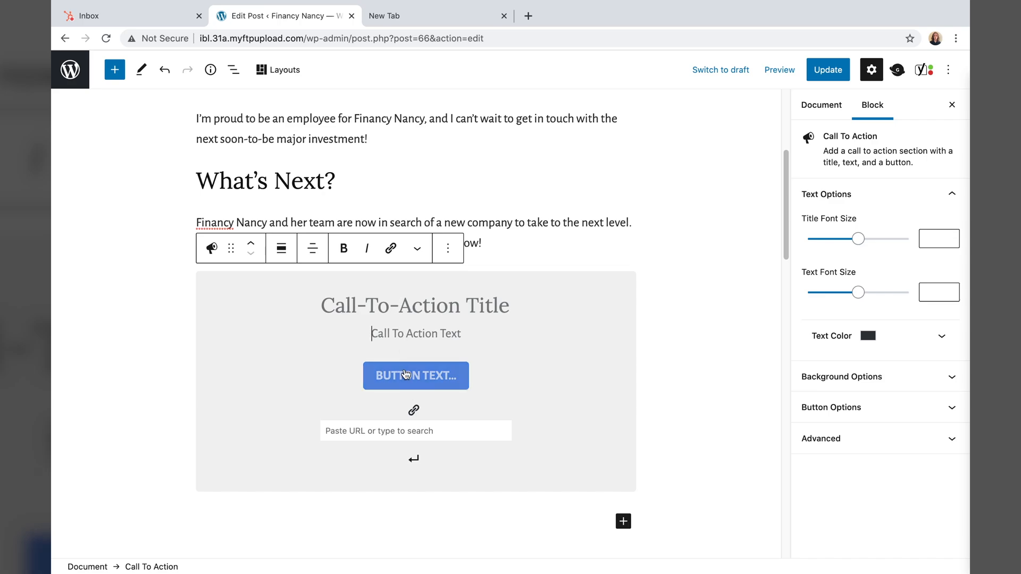
- Title the call-to-action 'Get In Touch' with the text 'For Business Inquiries'
left_click(383, 307)
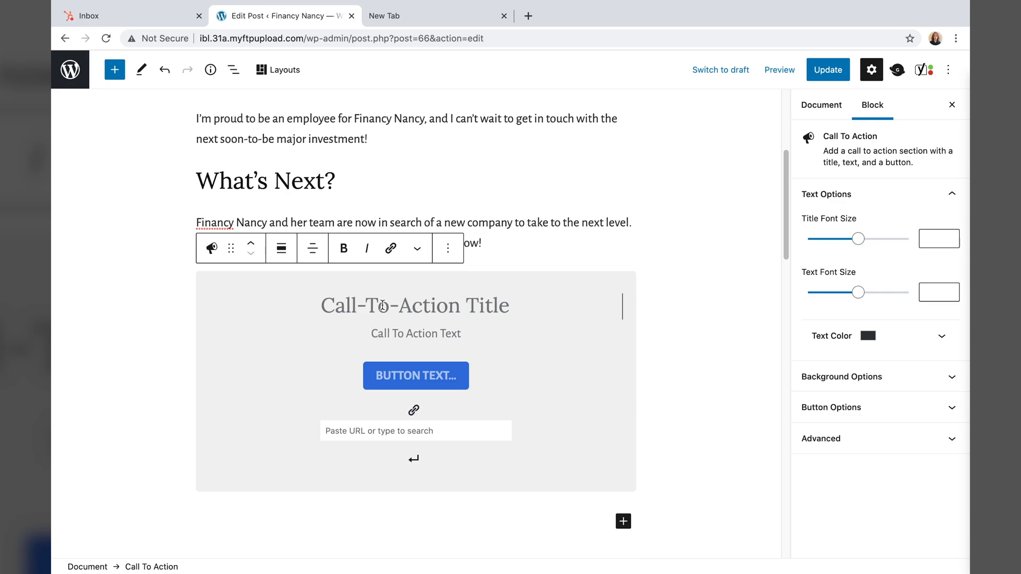
left_click(322, 306)
type("Get In Touch")
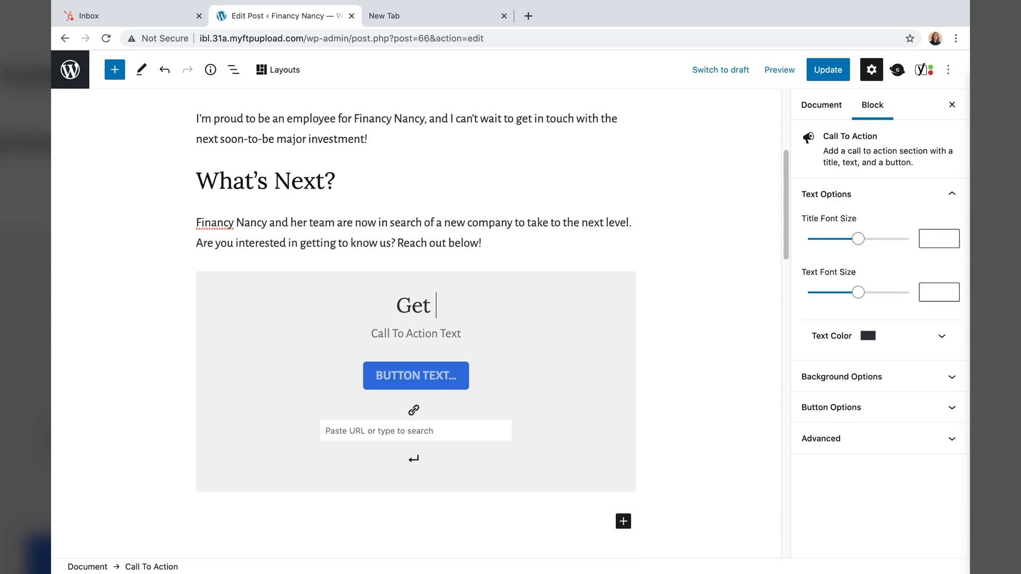
left_click(435, 331)
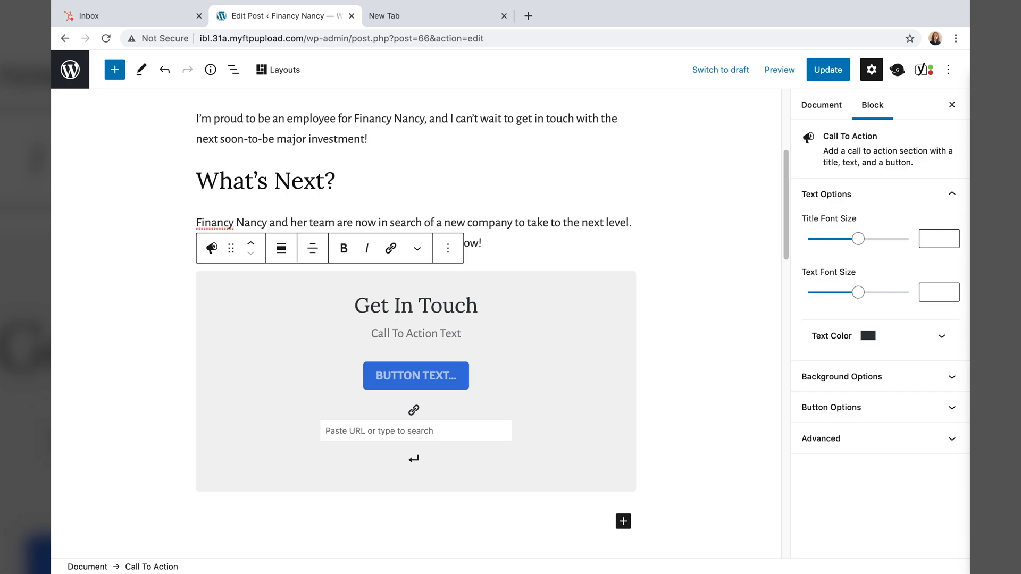
type("For Business INquiri")
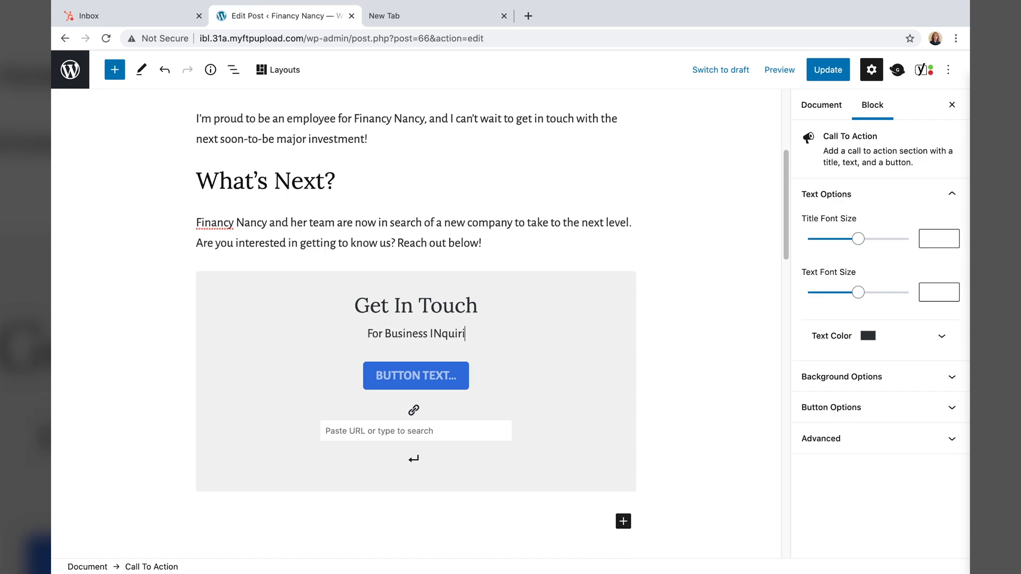
key("BackSpace")
key("BackSpace")
key("BackSpace")
key("BackSpace")
key("BackSpace")
key("BackSpace")
key("BackSpace")
type("Inquiries")
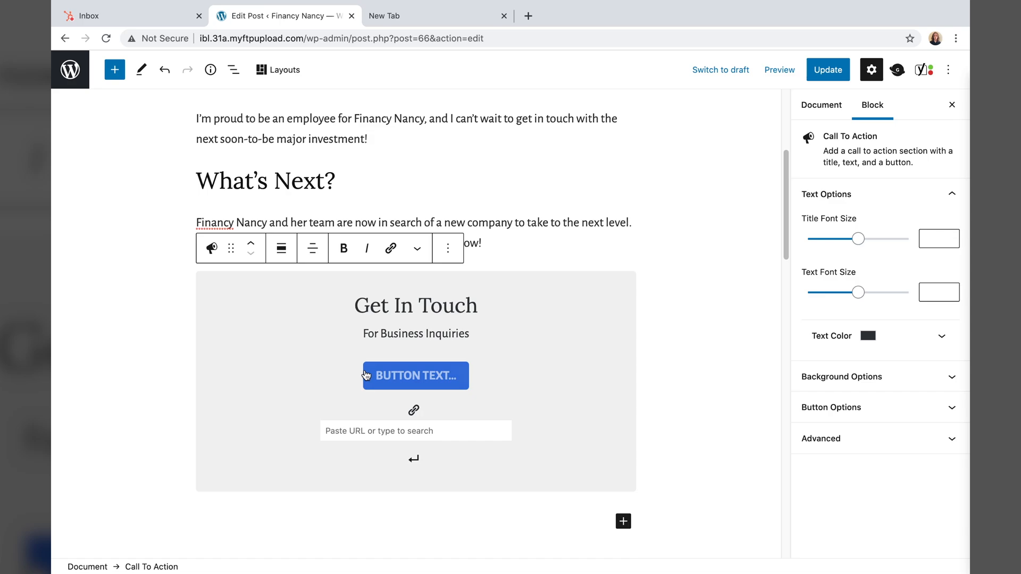
- Label the button 'CONTACT NANCY' and link it to the Contact Us page
left_click(366, 375)
type("CONTACT")
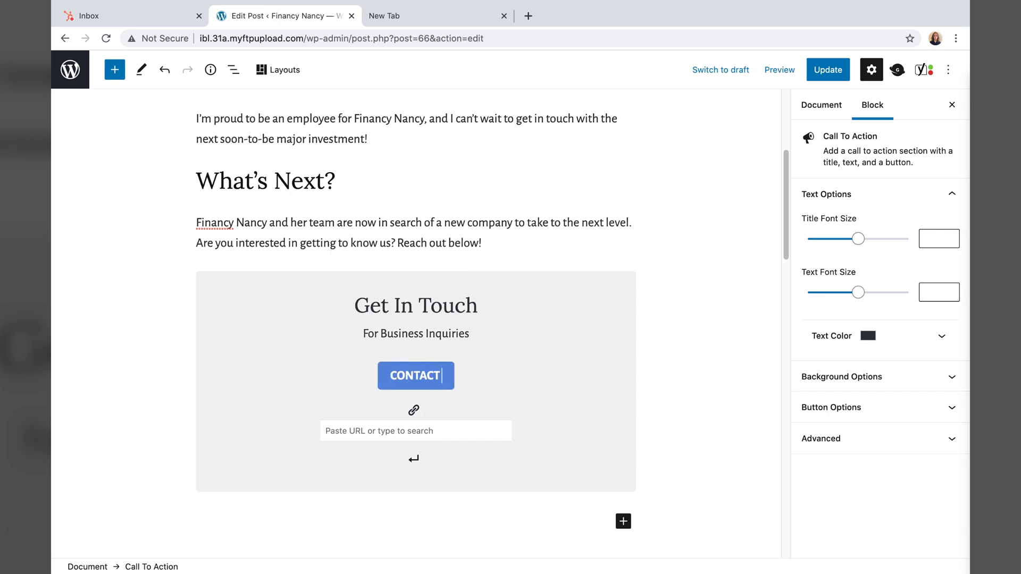
type(" NANACY")
key("BackSpace")
key("BackSpace")
key("BackSpace")
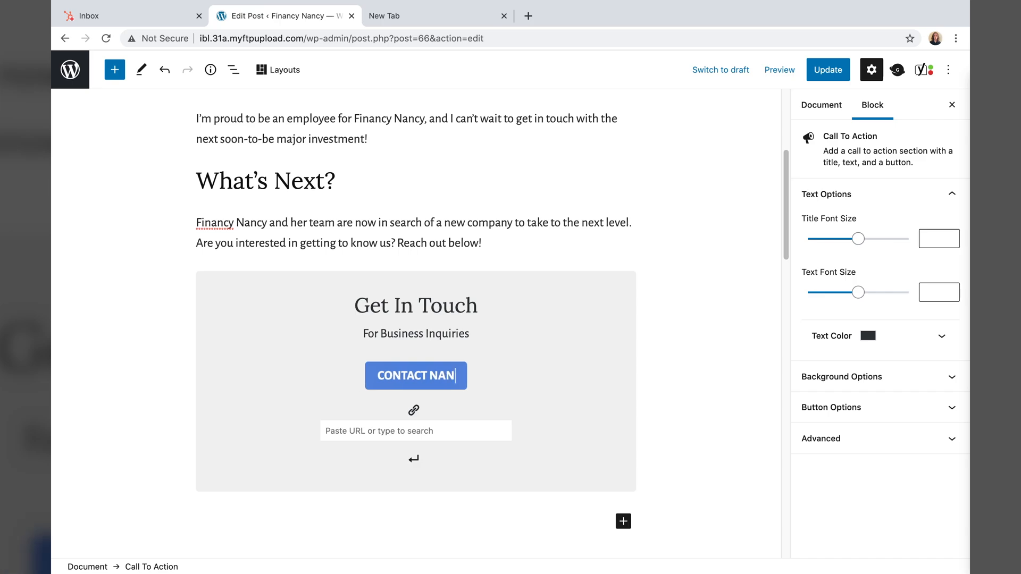
type("CY")
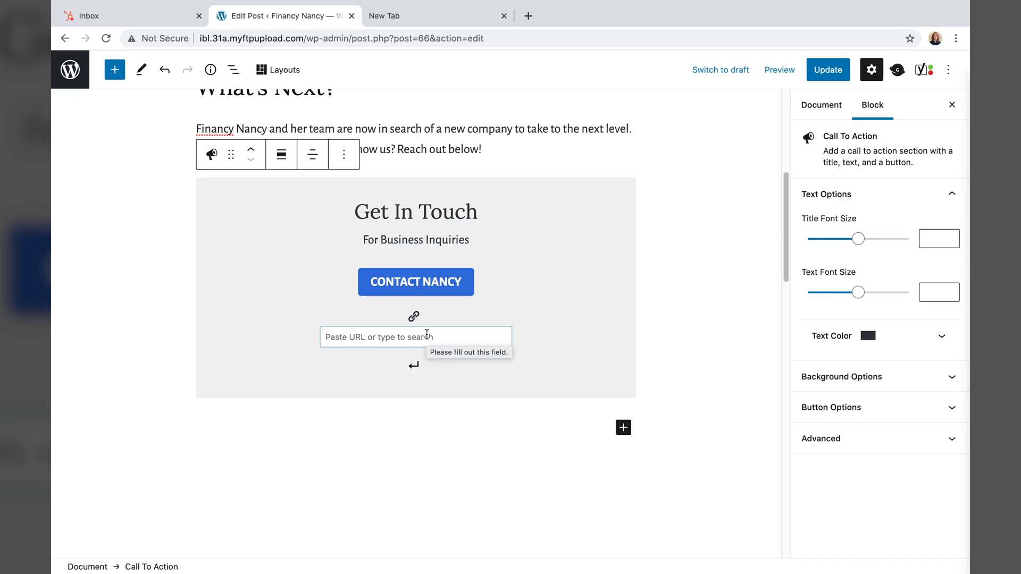
type("contact")
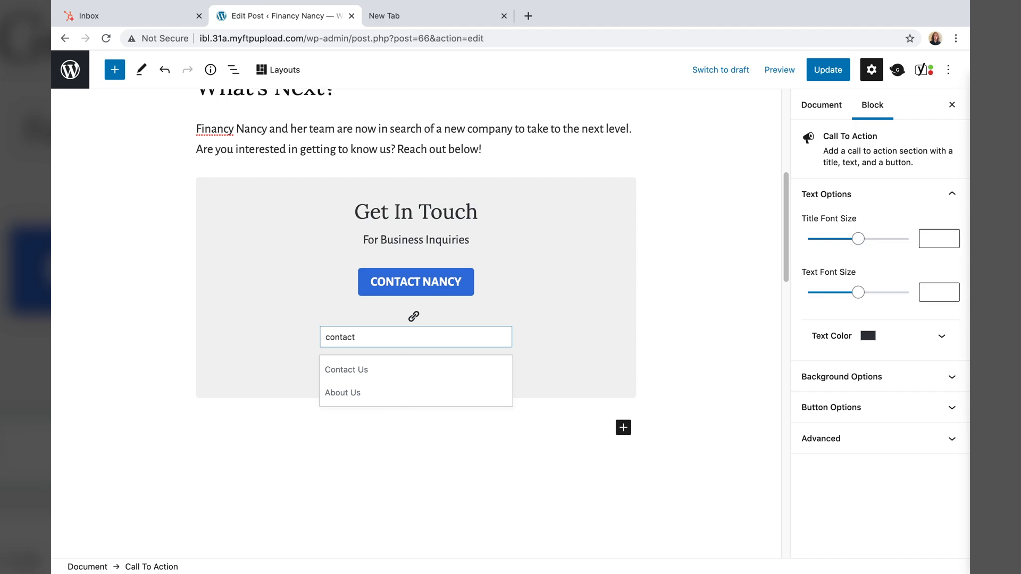
left_click(404, 376)
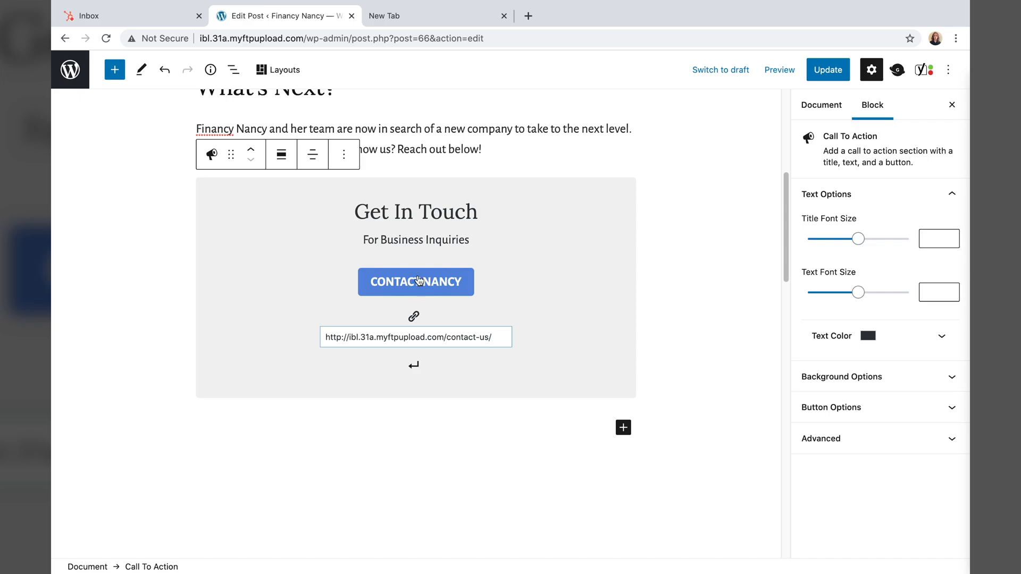
- Update Another Done Deal, preview it in a new tab, then return to the editor
left_click(827, 74)
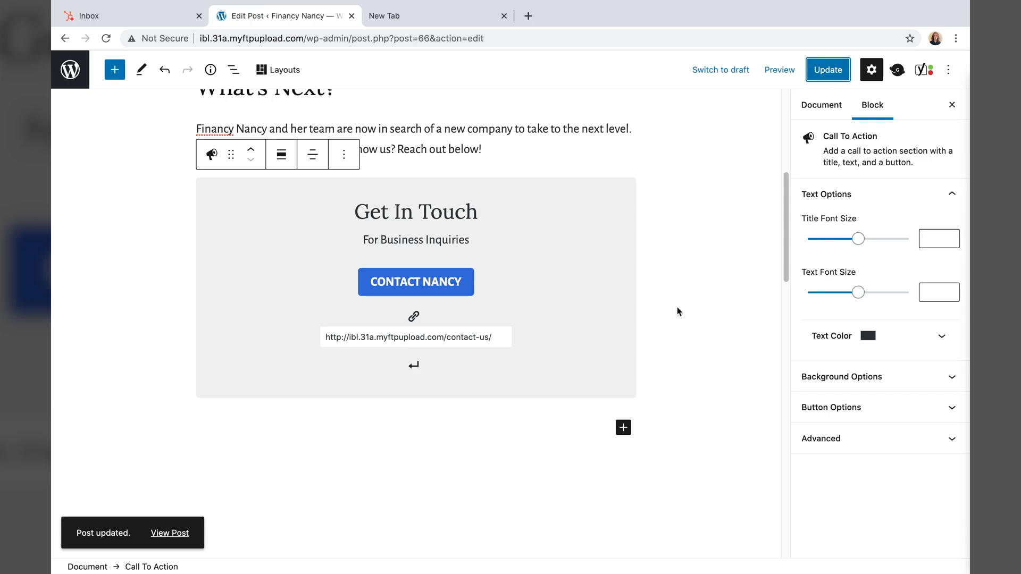
left_click(777, 73)
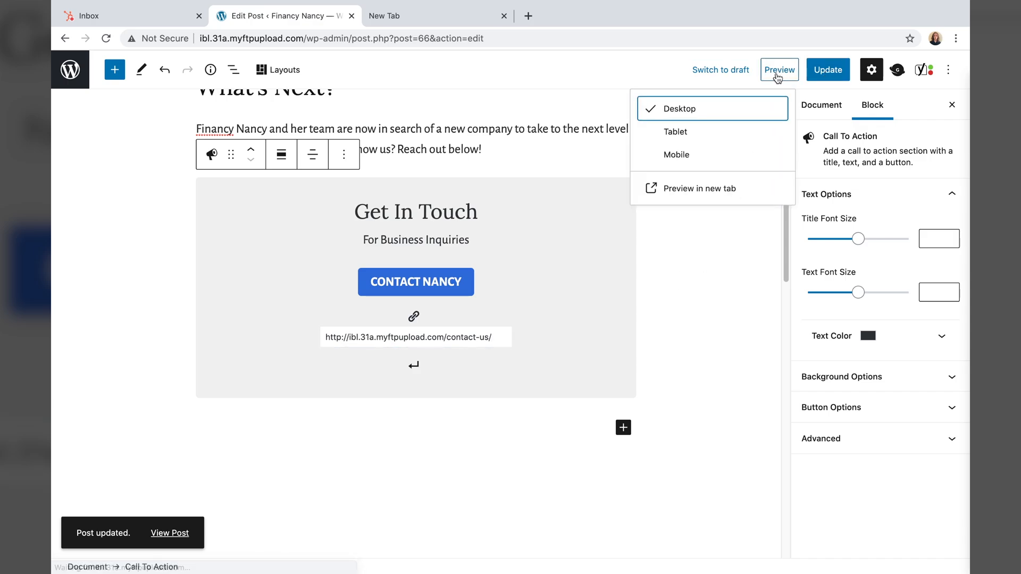
left_click(703, 190)
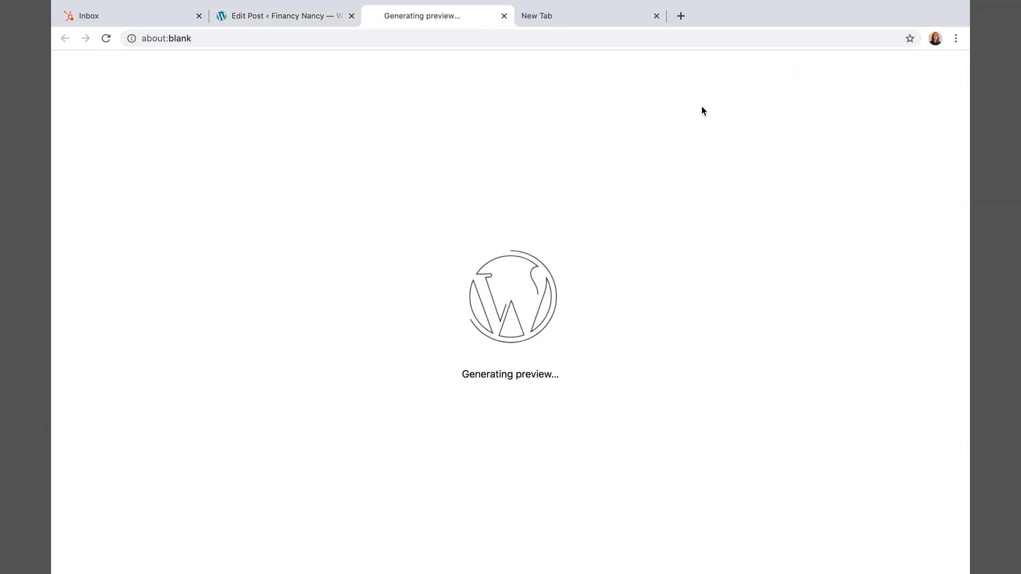
left_click(656, 16)
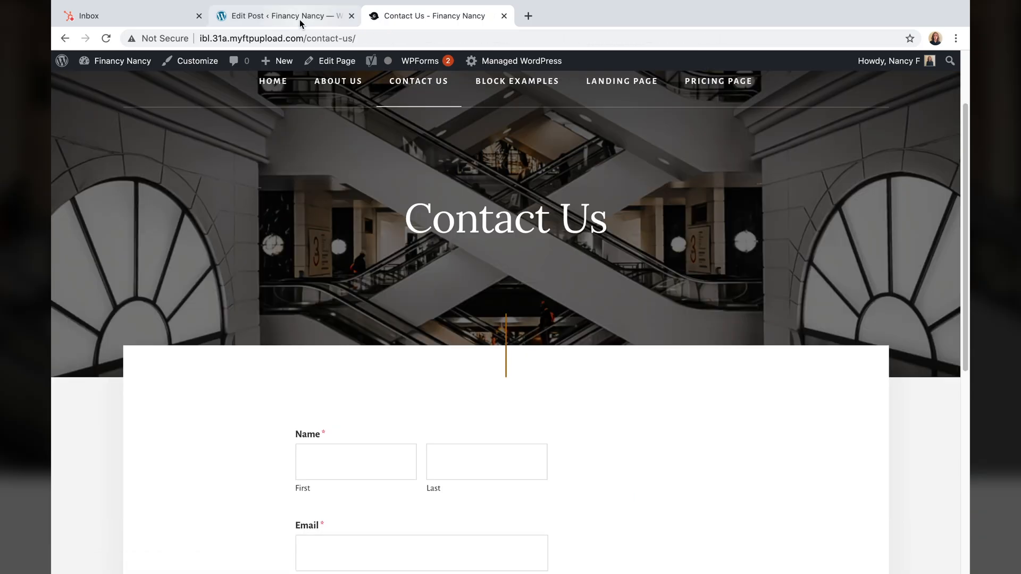
left_click(299, 19)
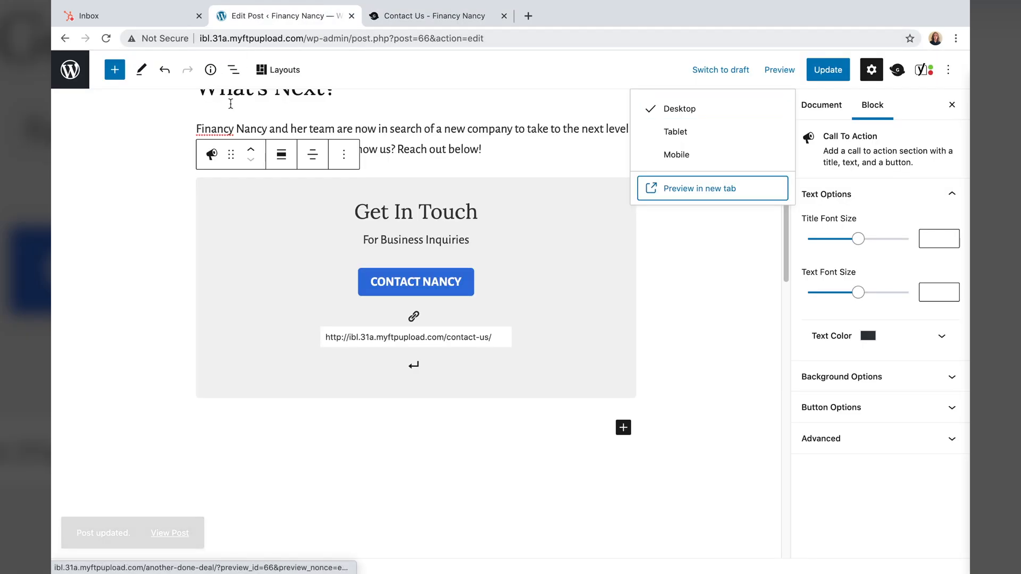
- Leave the post editor, go to Pages and edit the Contact Us page
left_click(66, 71)
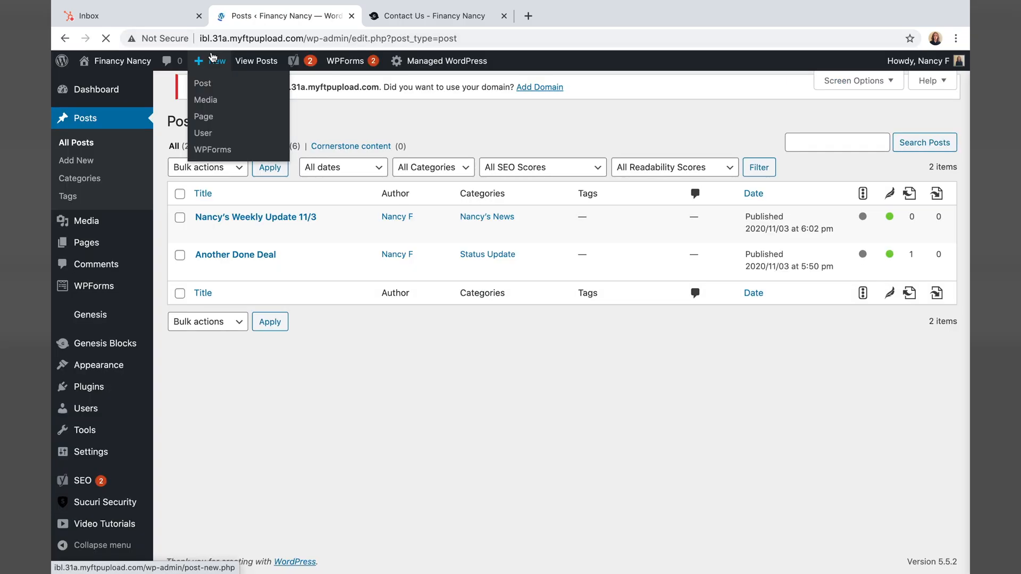
left_click(101, 244)
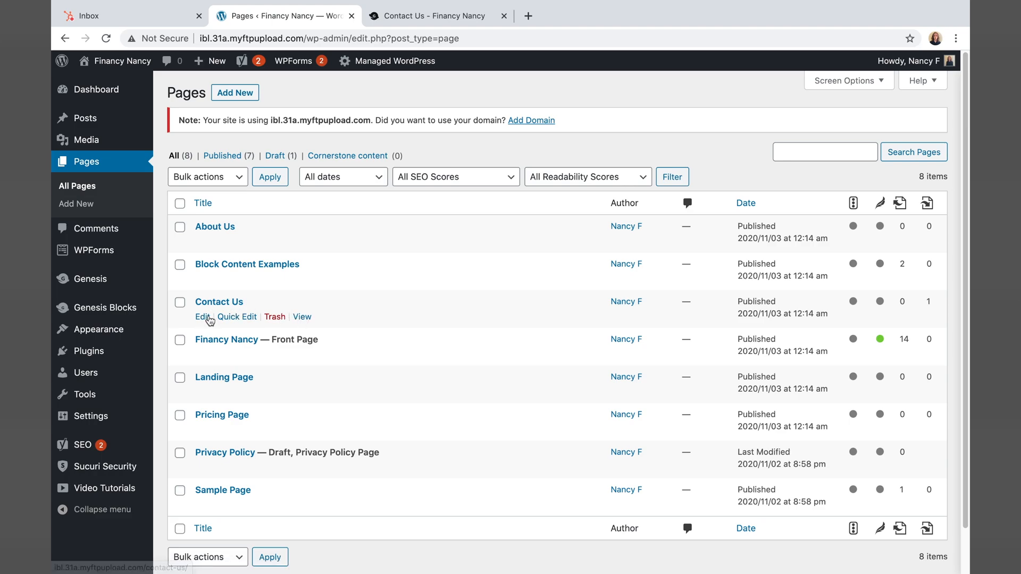
left_click(208, 317)
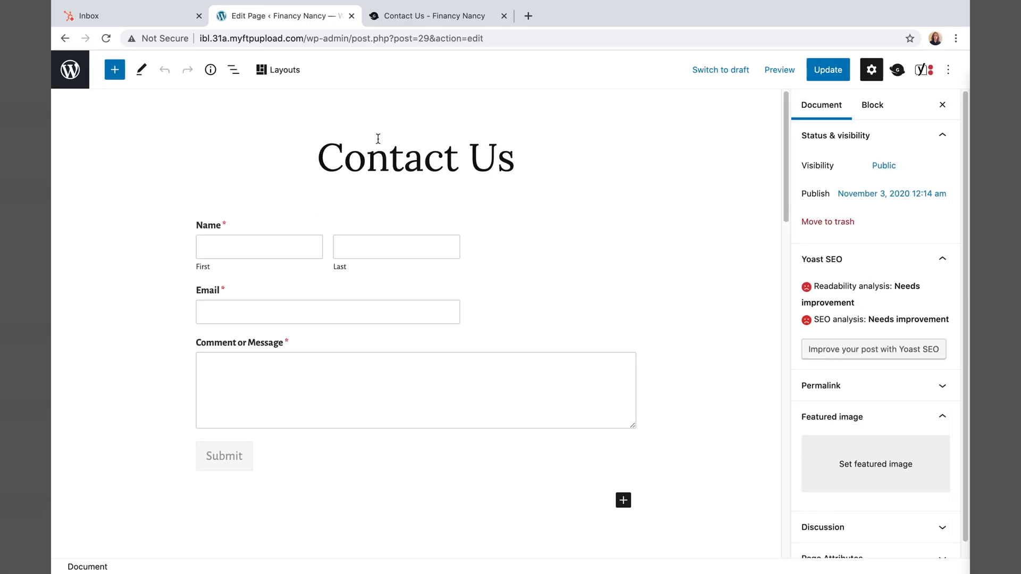
- Replace the page title 'Contact Us' with 'Contact Nancy'
left_click(381, 154)
triple_click(382, 155)
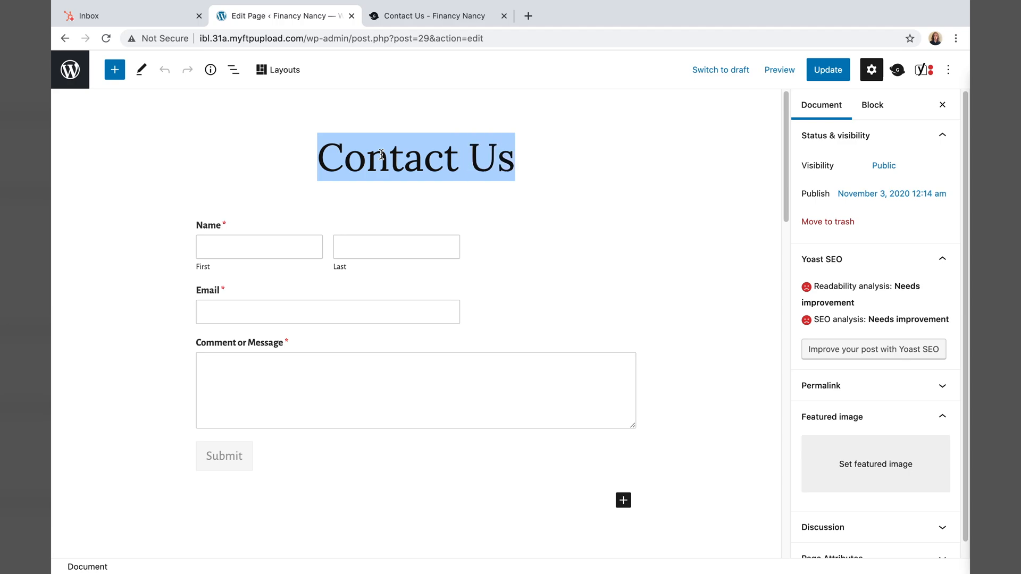
left_click(316, 155)
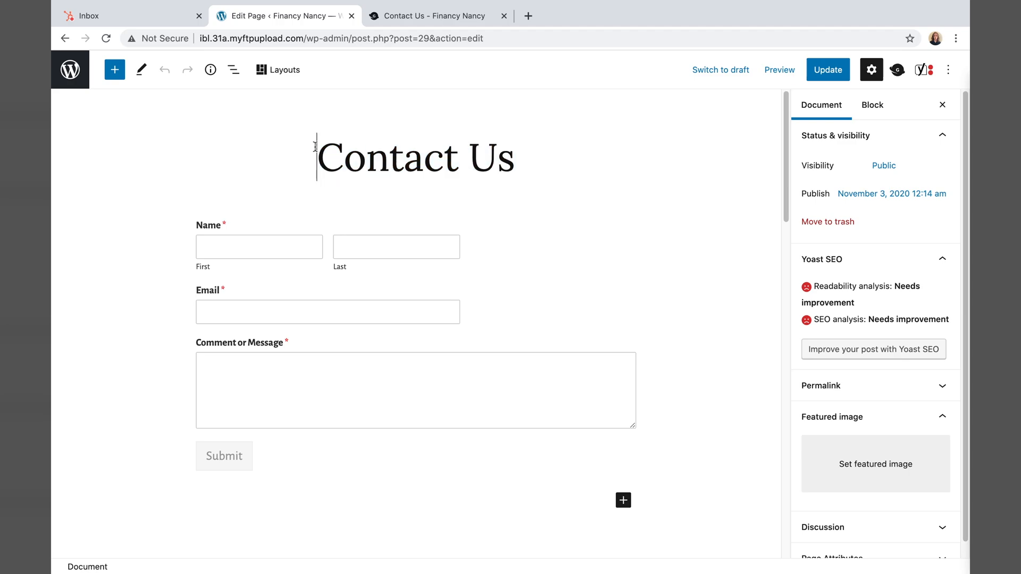
left_click_drag(317, 148, 551, 143)
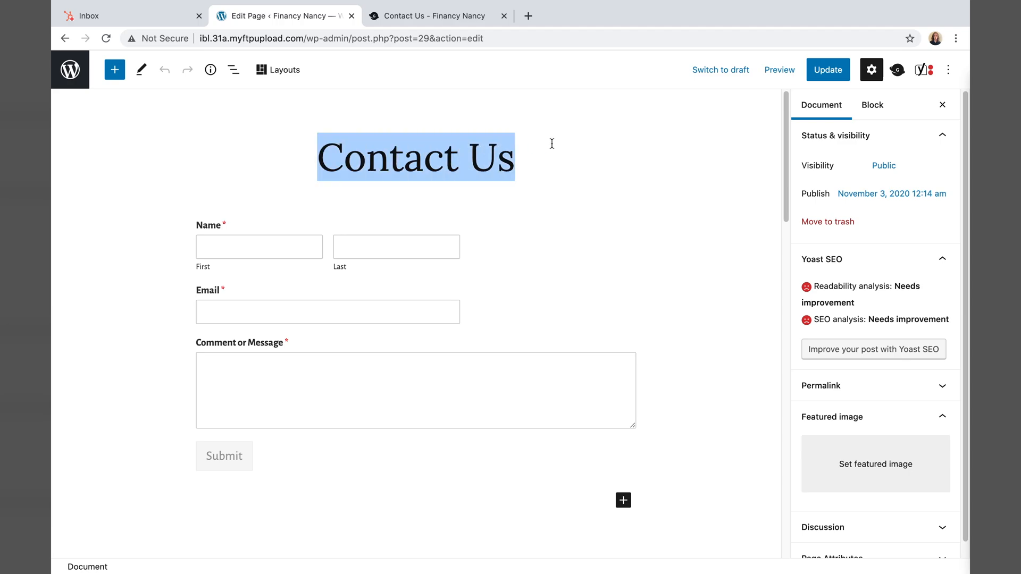
type("Contact N")
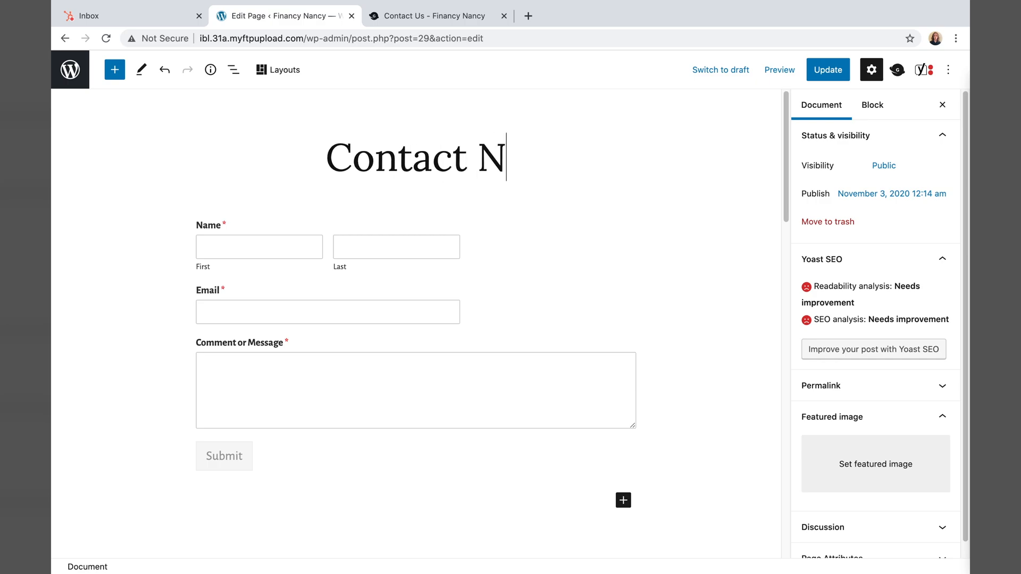
type("ancy")
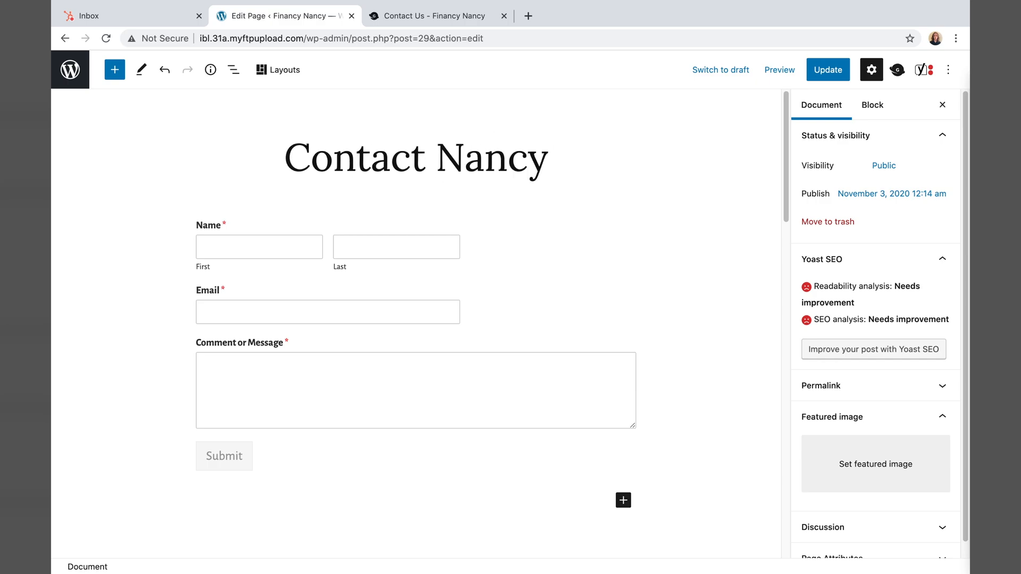
right_click(653, 293)
left_click(633, 341)
left_click(113, 71)
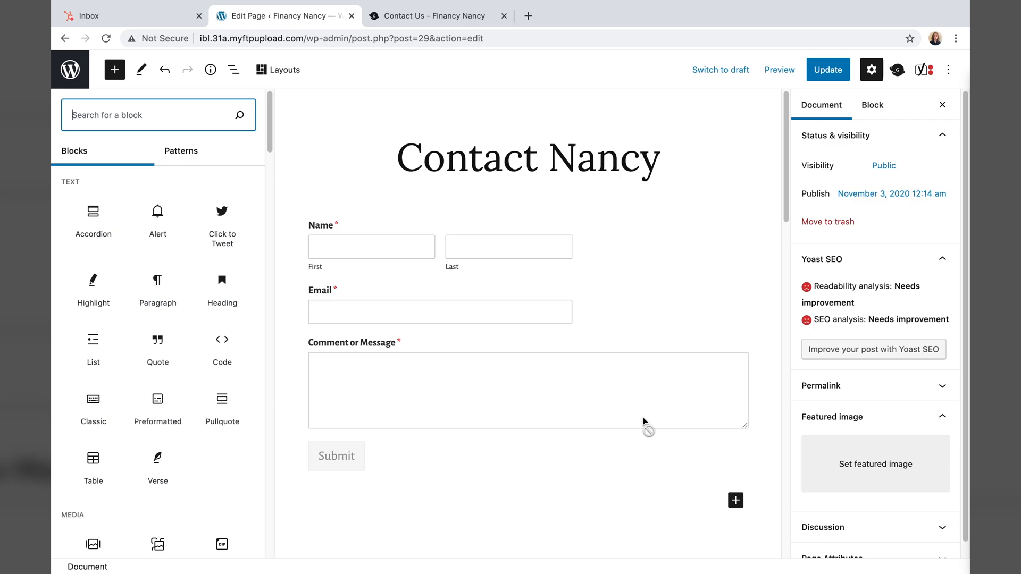
- Upload the contact page Hero stock image as featured image and update the page
left_click(836, 463)
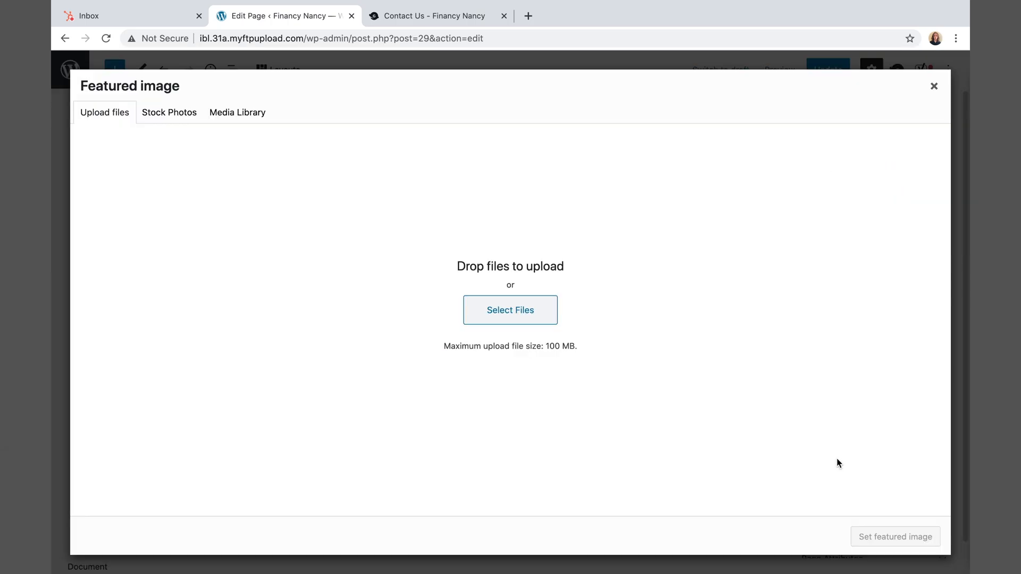
left_click(494, 311)
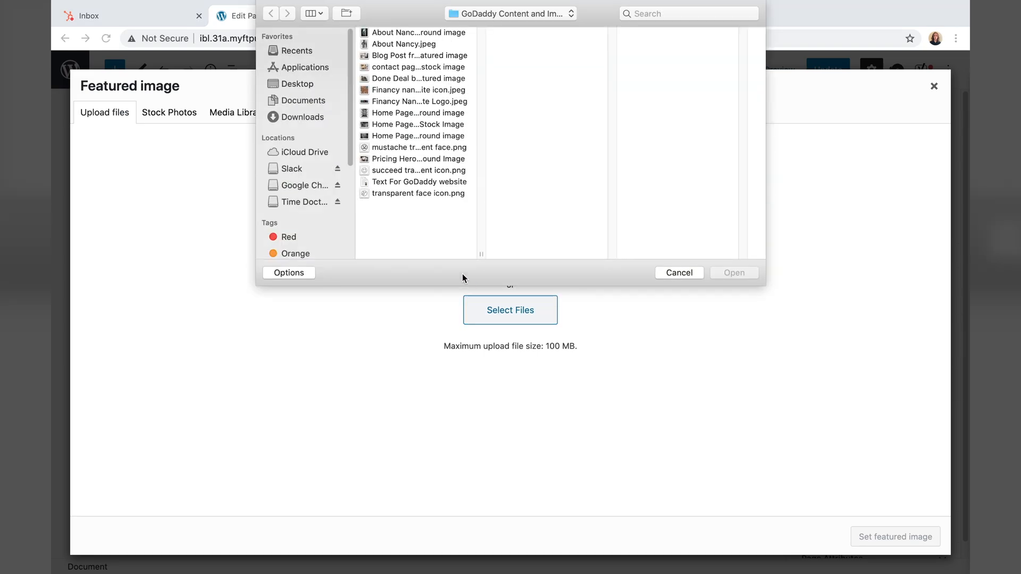
left_click(391, 67)
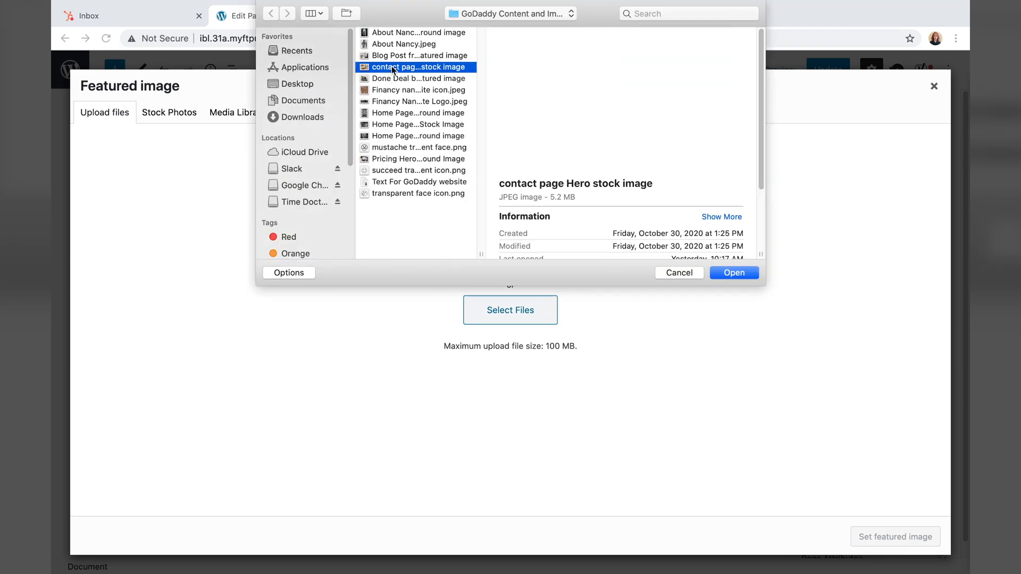
left_click(733, 272)
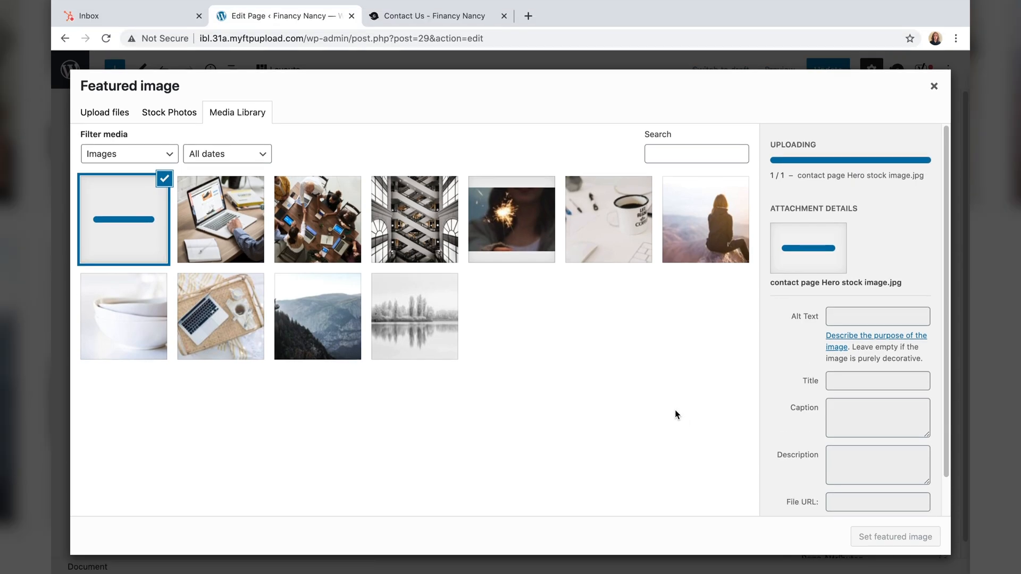
left_click(894, 538)
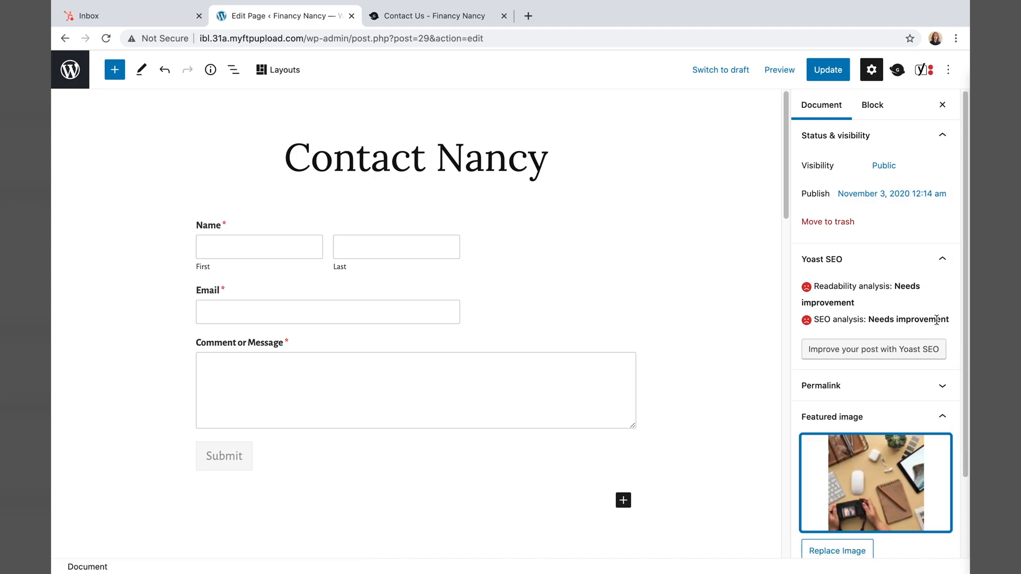
left_click(826, 74)
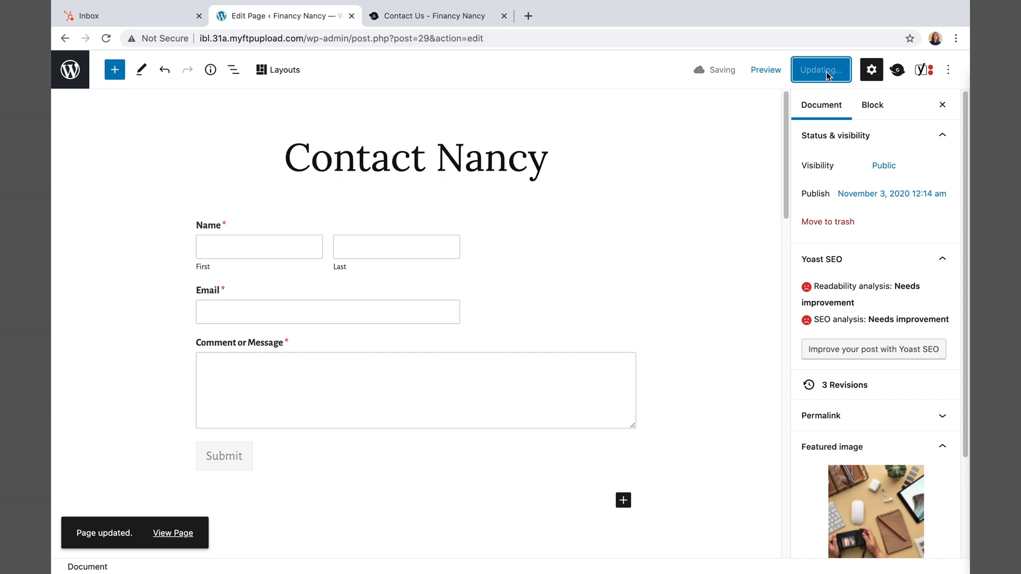
- View the updated Contact Nancy page live, then go to the admin Posts list
left_click(181, 538)
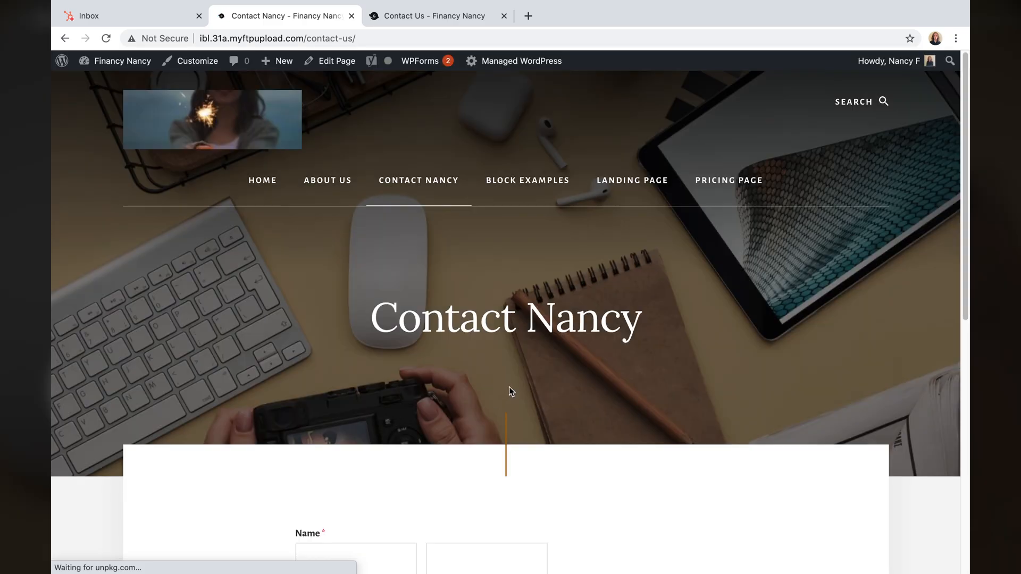
scroll(564, 372, "down", 10)
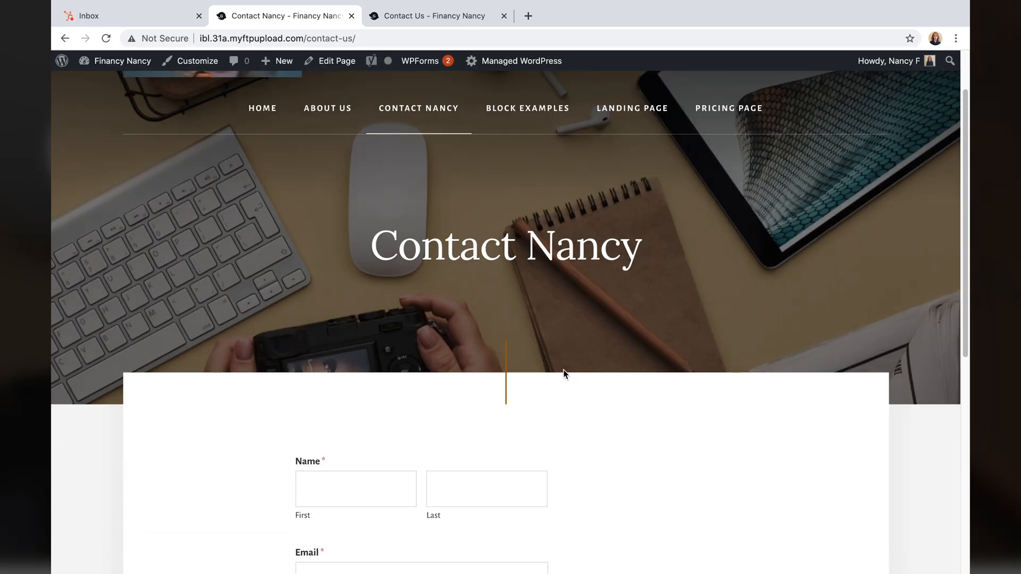
scroll(563, 373, "up", 10)
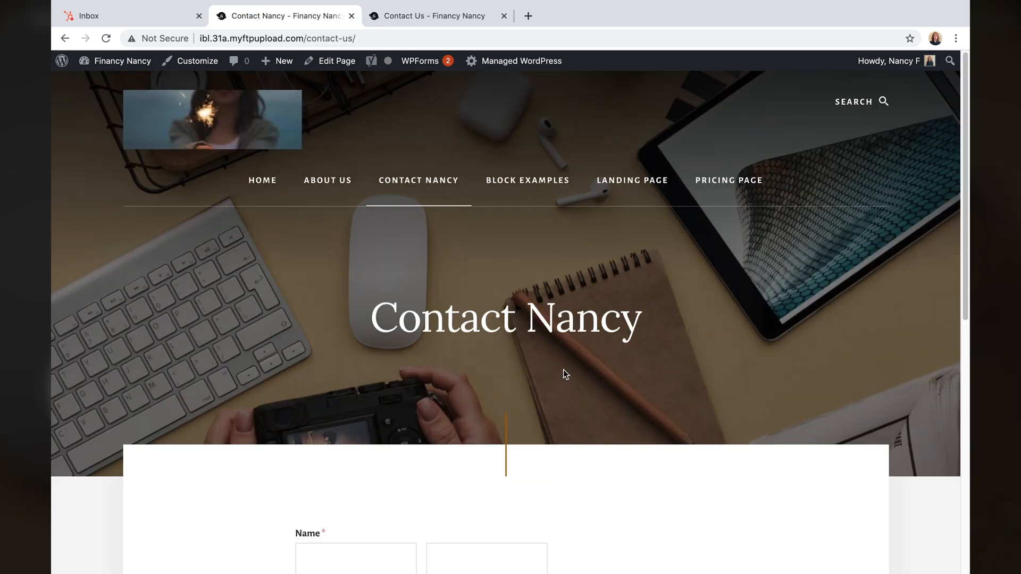
left_click(61, 61)
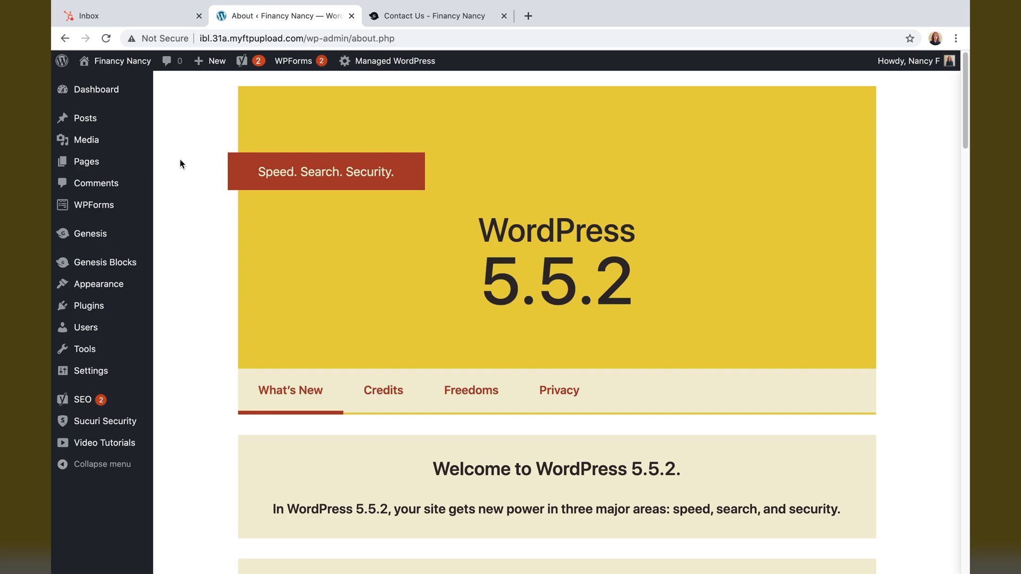
mouse_move(98, 200)
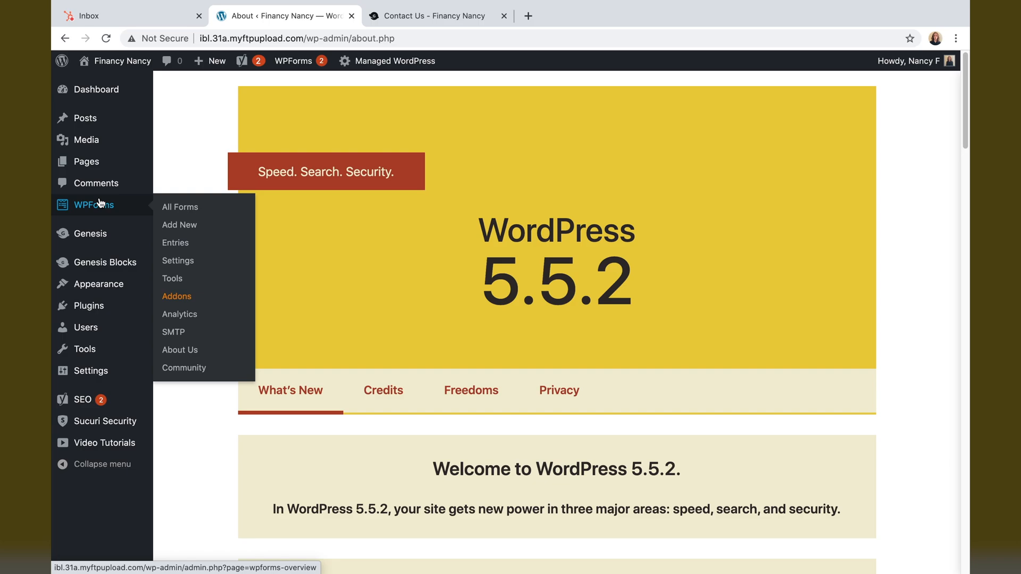
left_click(105, 124)
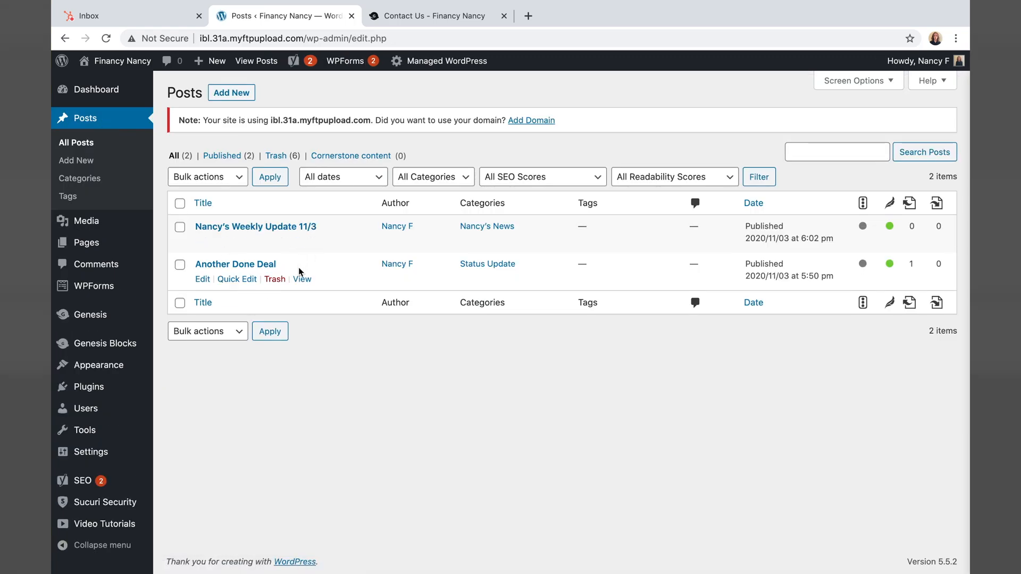
- Reopen Another Done Deal and show More options for its Get In Touch block
left_click(303, 280)
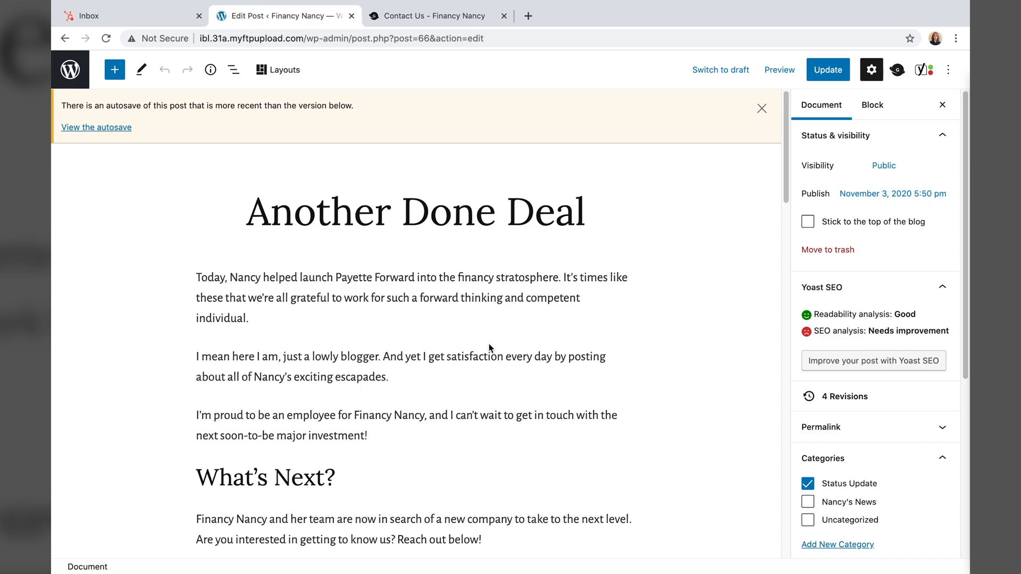
scroll(489, 345, "down", 5)
scroll(497, 347, "up", 2)
right_click(521, 479)
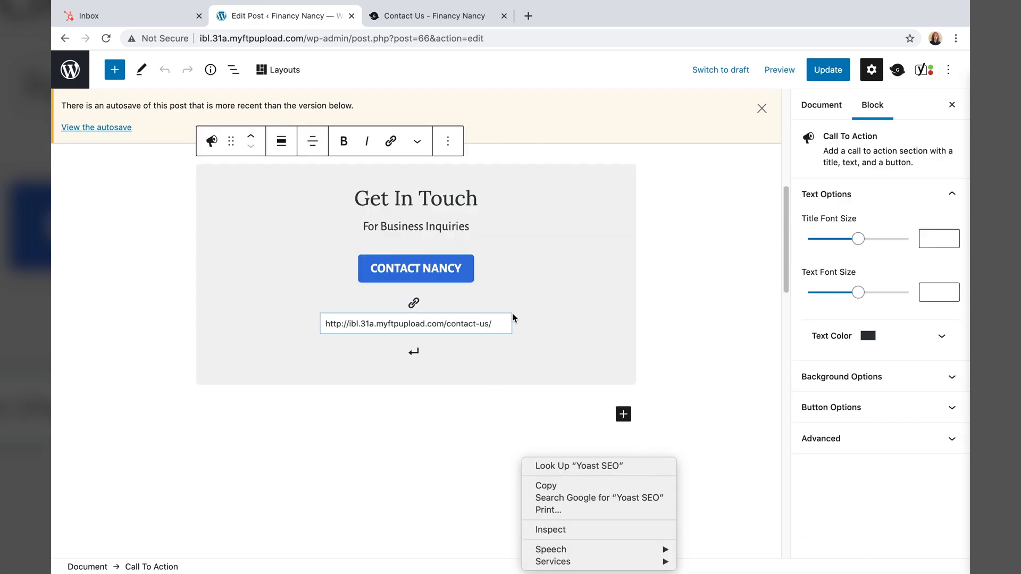
left_click(353, 446)
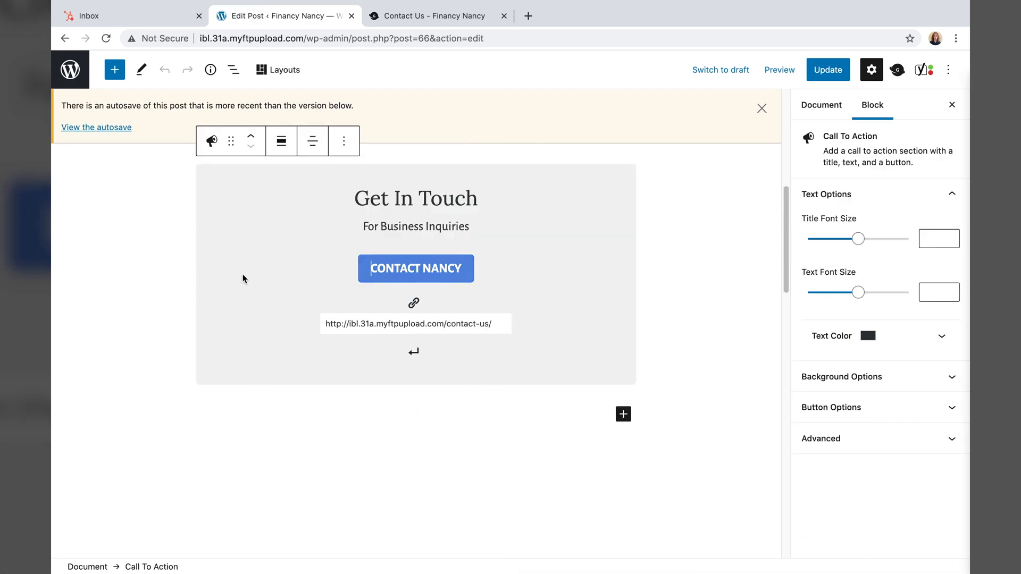
scroll(243, 273, "up", 1)
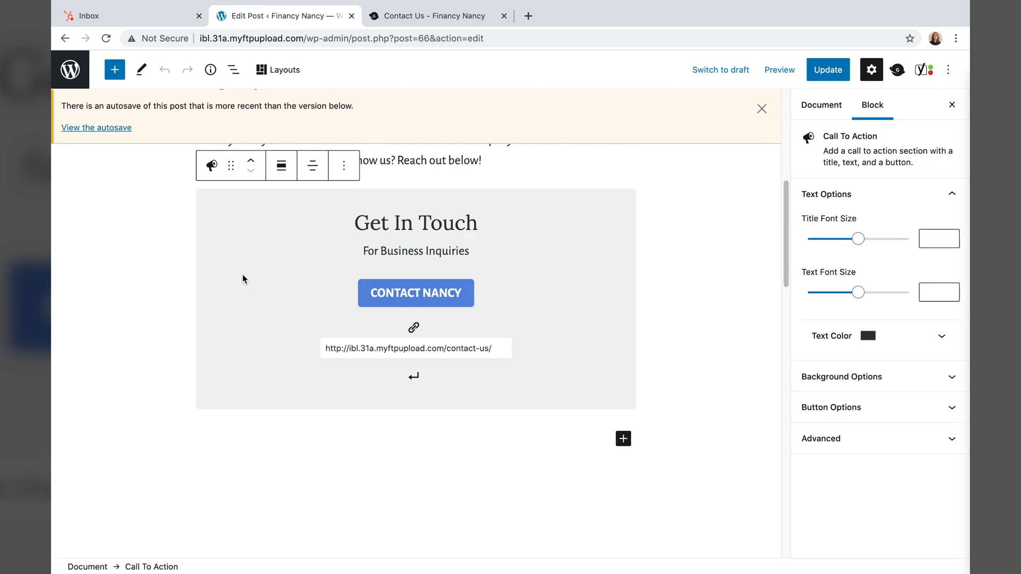
left_click(344, 165)
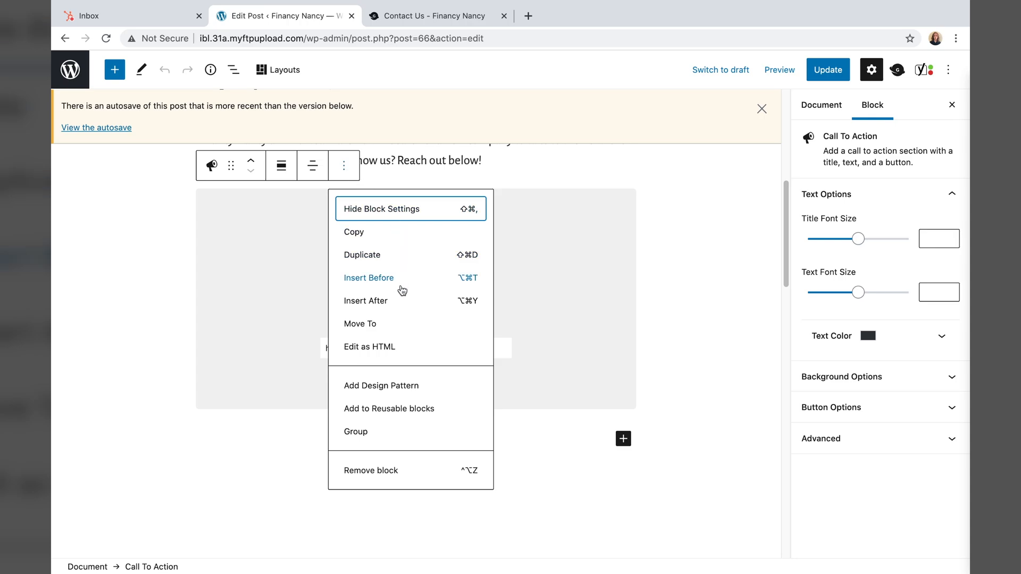
- Save the call-to-action as a reusable block named 'Get in Touch'
left_click(421, 409)
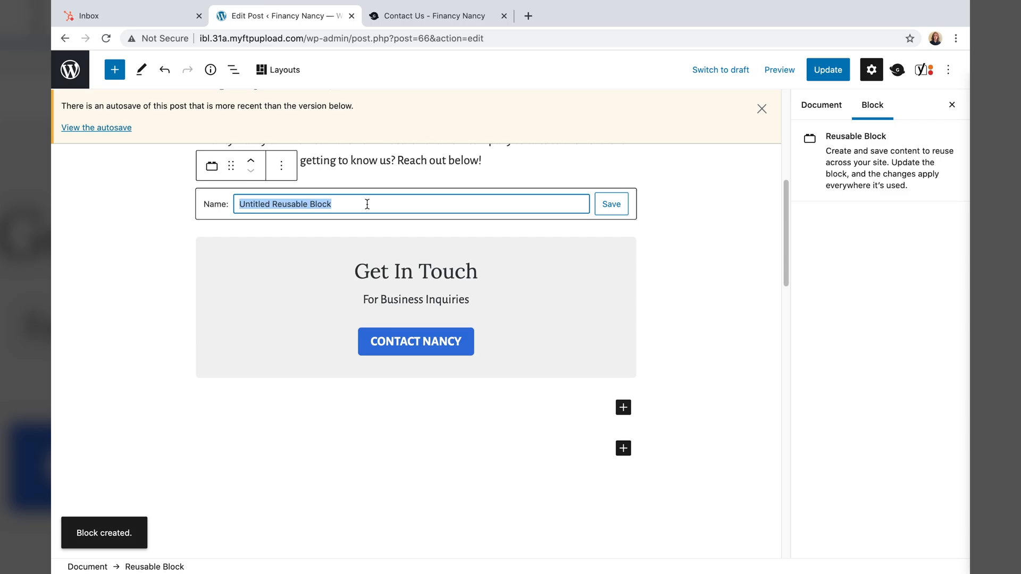
type("Get in Touch")
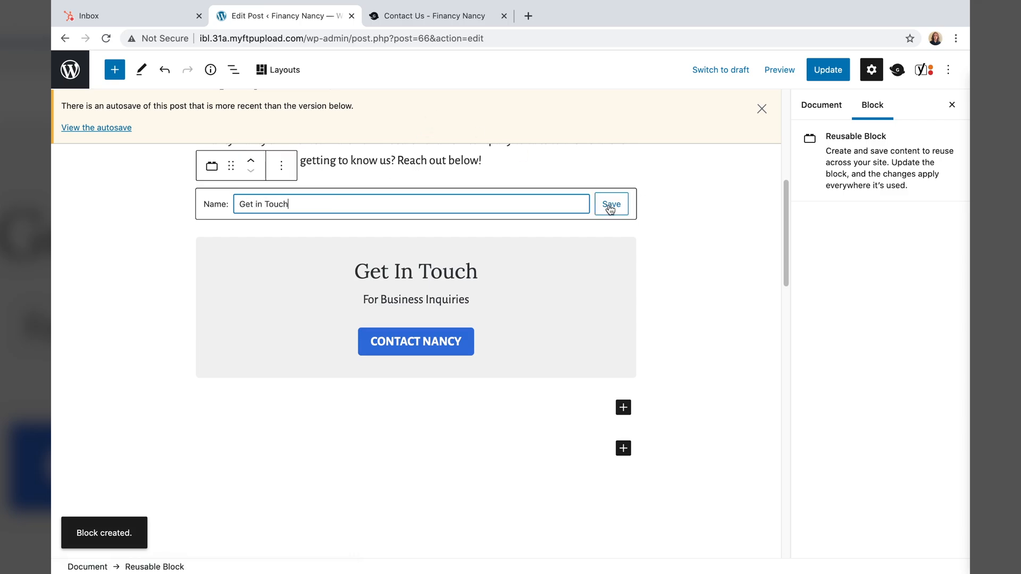
left_click(610, 206)
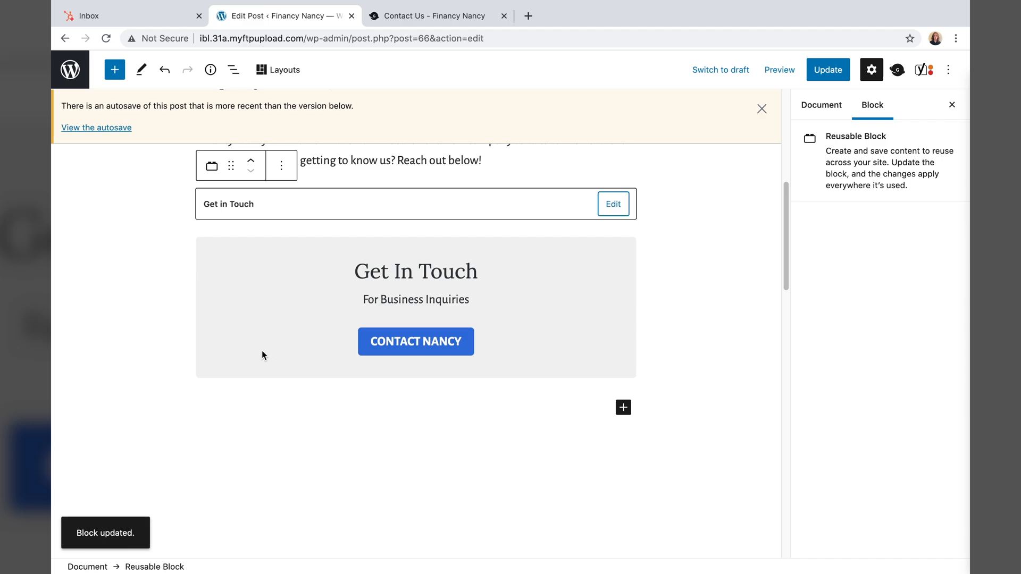
- Update the post and go back to the All Posts list
scroll(123, 317, "up", 2)
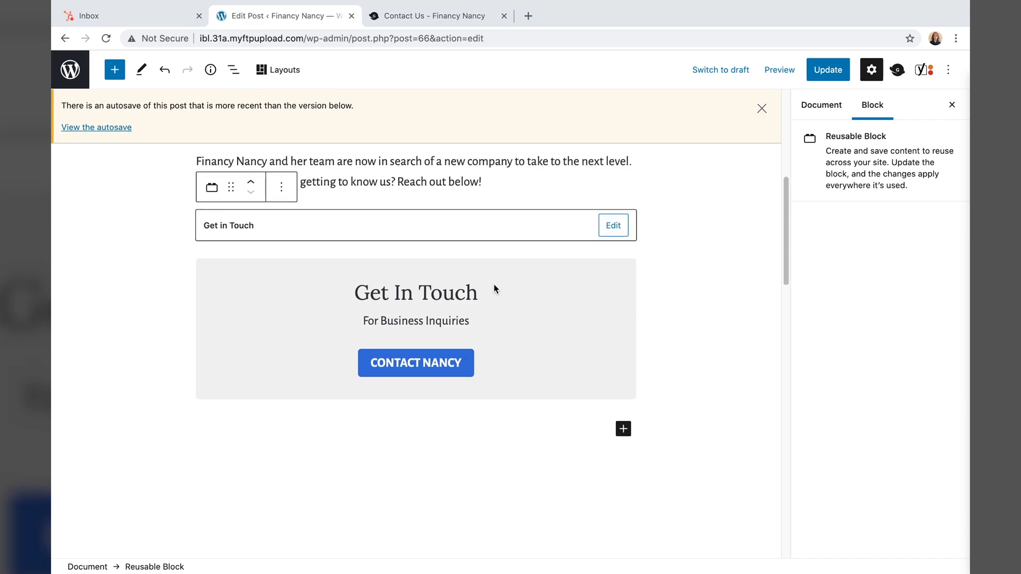
scroll(493, 289, "up", 2)
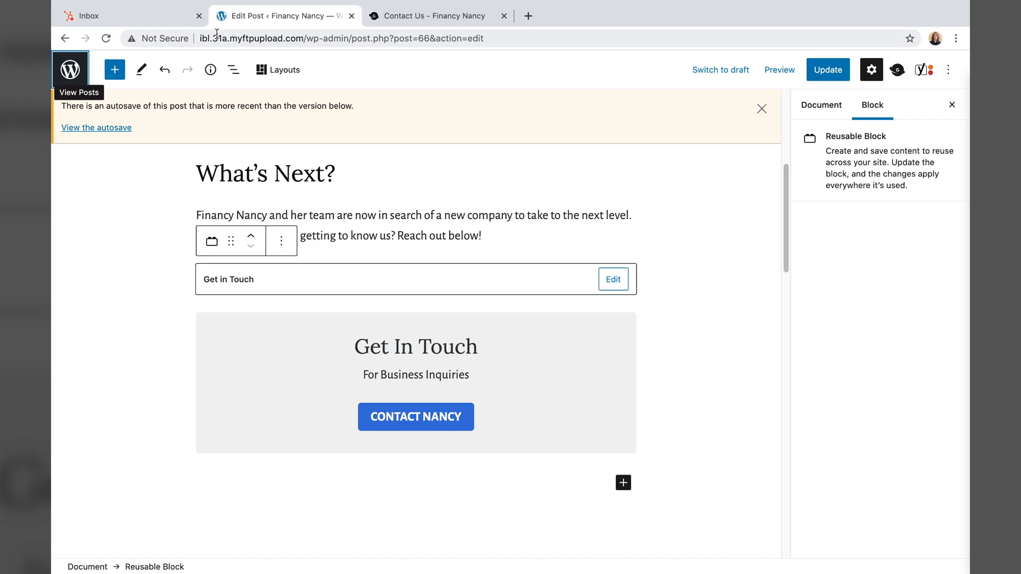
left_click(816, 75)
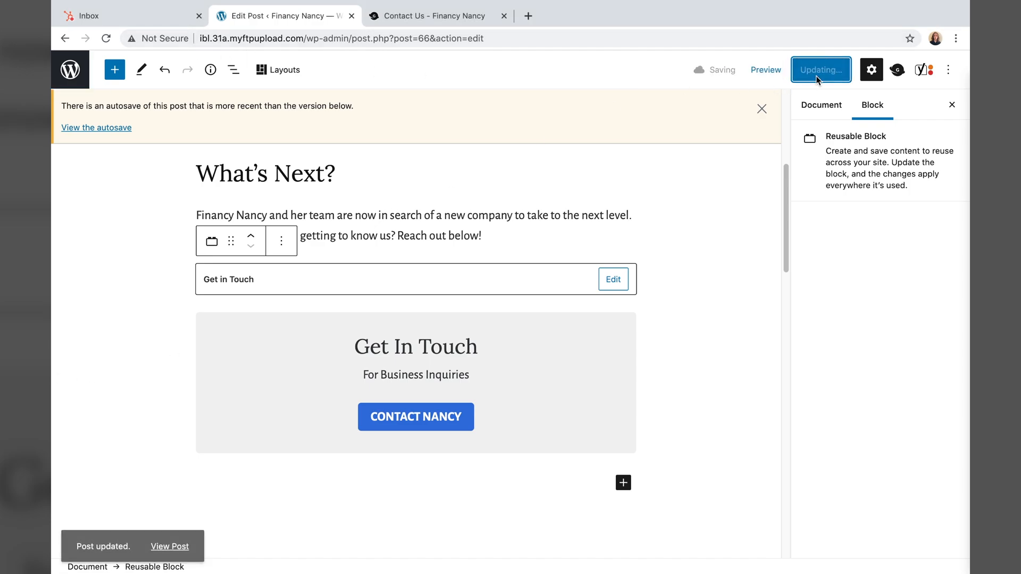
left_click(68, 69)
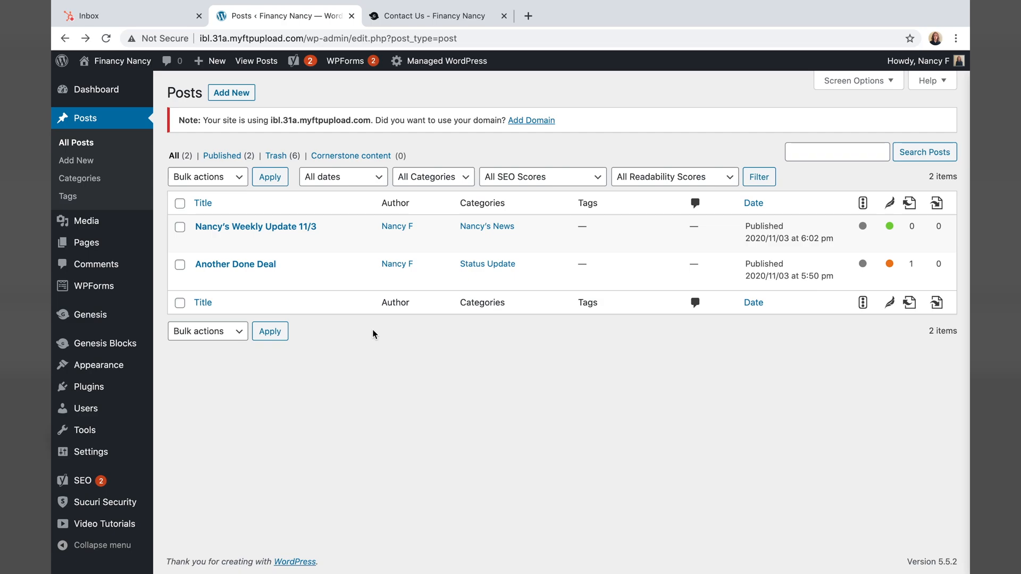
- Insert the reusable Get in Touch block at the end of Nancy's Weekly Update 11/3
mouse_move(326, 293)
mouse_move(326, 240)
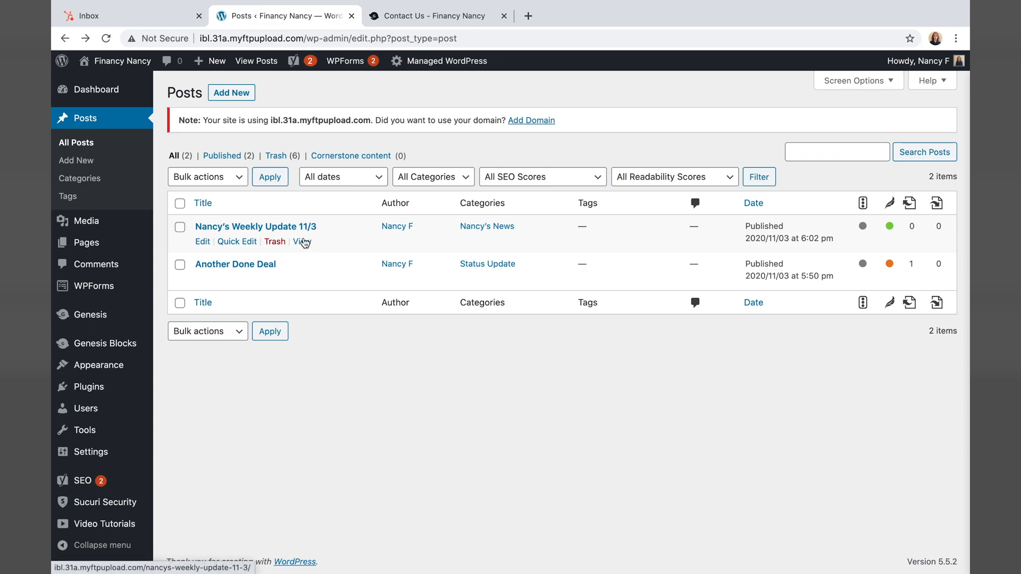
left_click(203, 242)
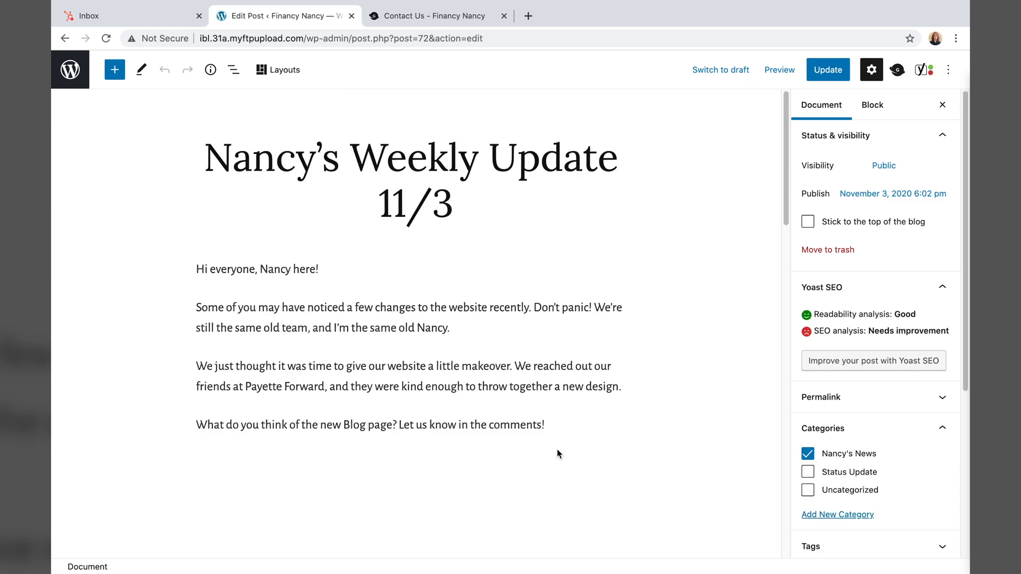
left_click(565, 428)
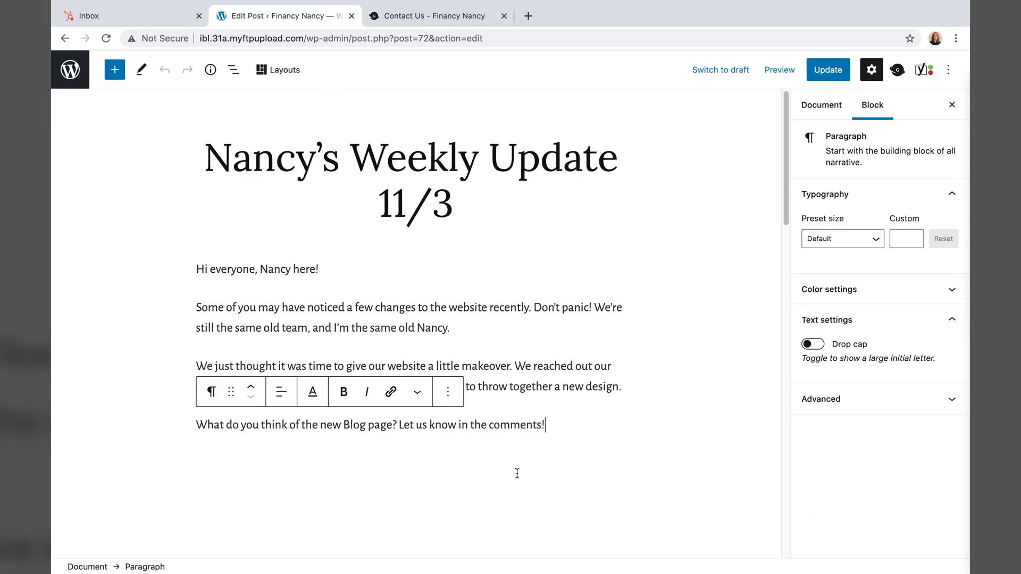
left_click(683, 434)
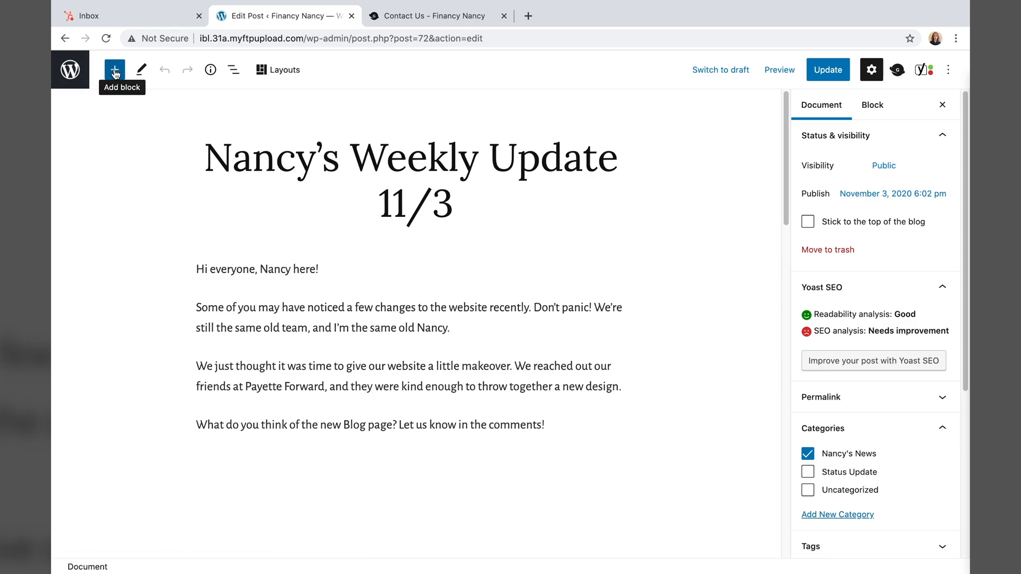
left_click(114, 72)
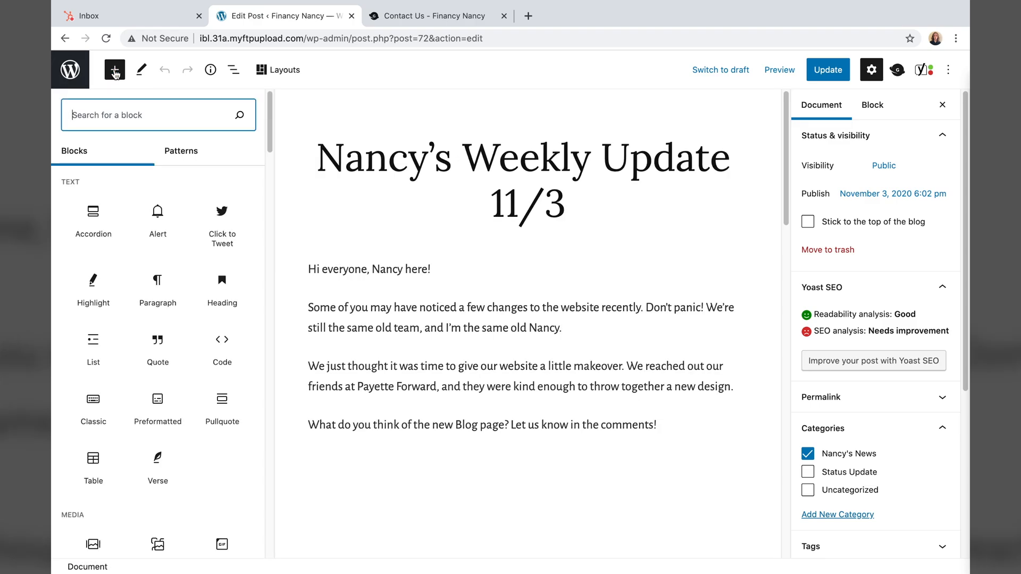
scroll(157, 287, "down", 15)
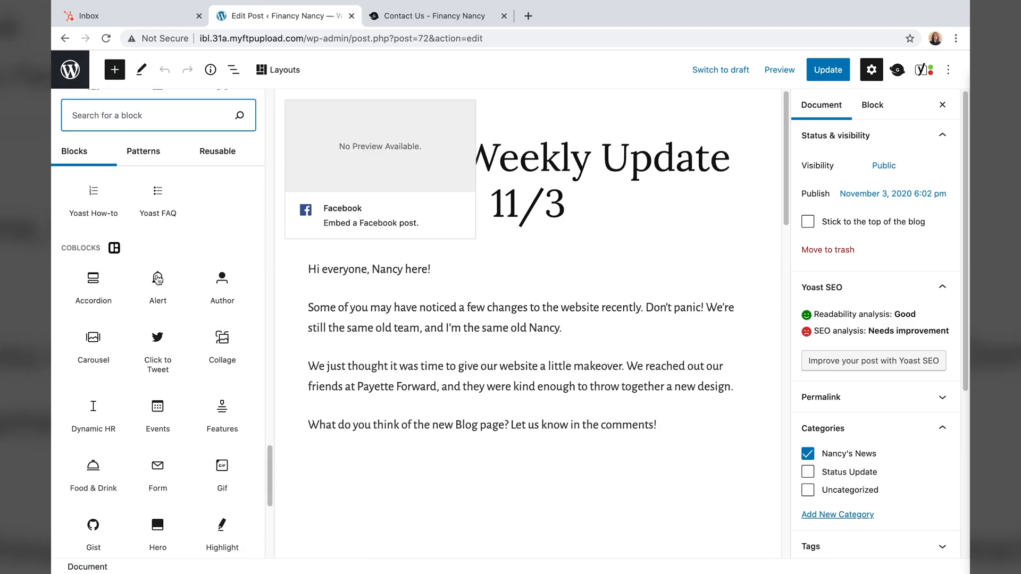
left_click(204, 151)
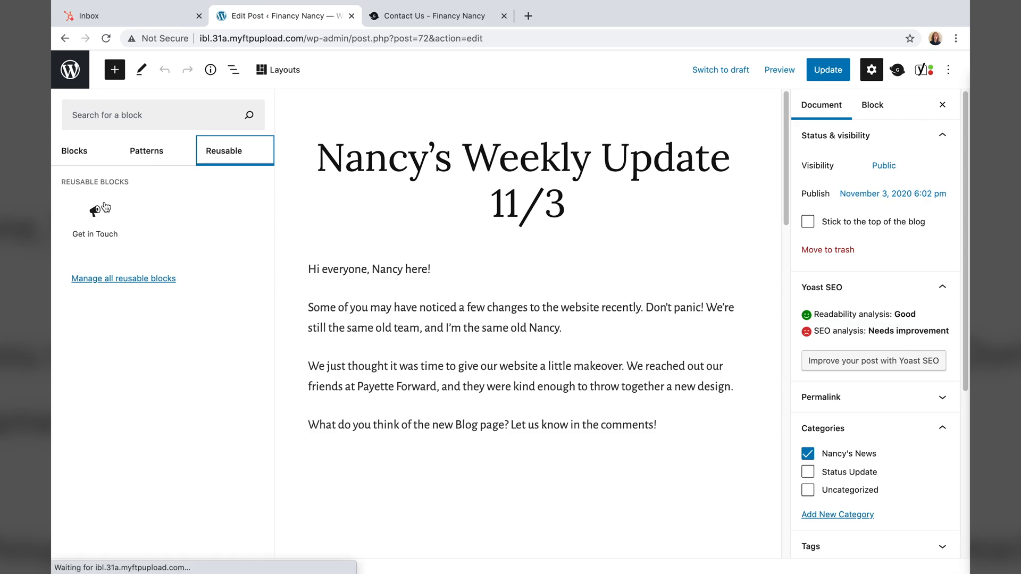
left_click(95, 213)
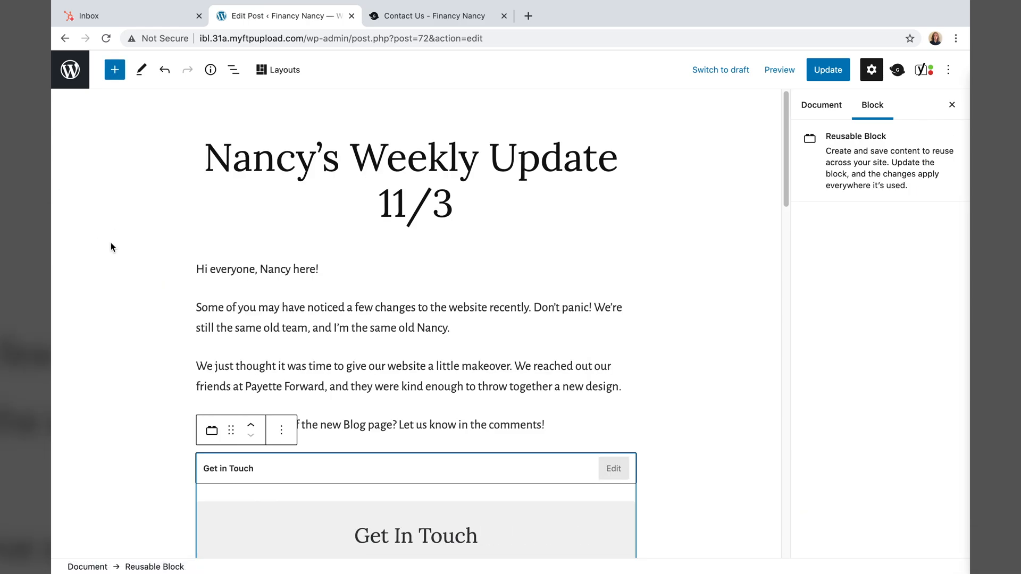
- Update the weekly update post and bring up its preview options
scroll(314, 282, "down", 2)
scroll(314, 281, "down", 1)
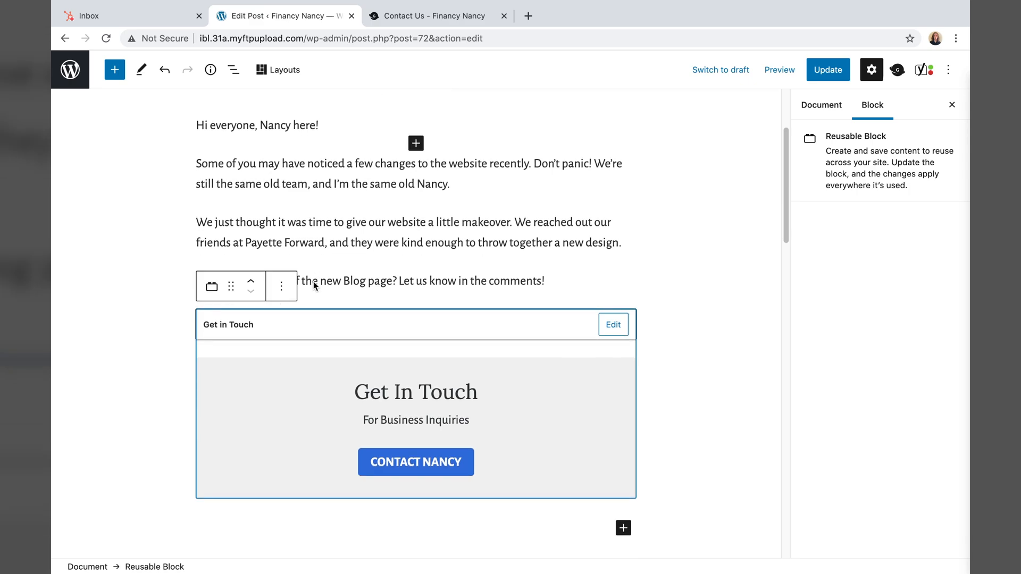
left_click(632, 303)
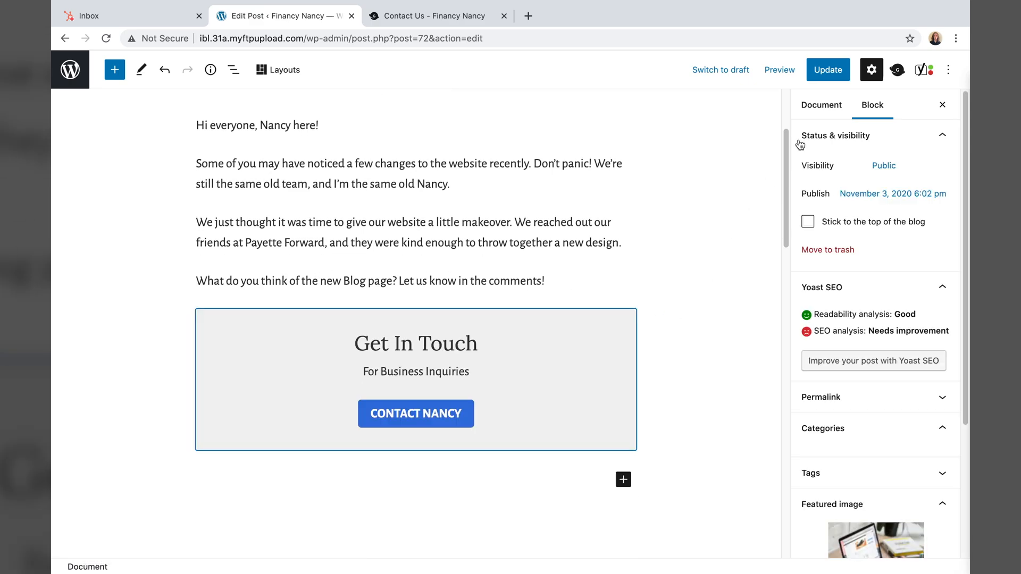
left_click(826, 72)
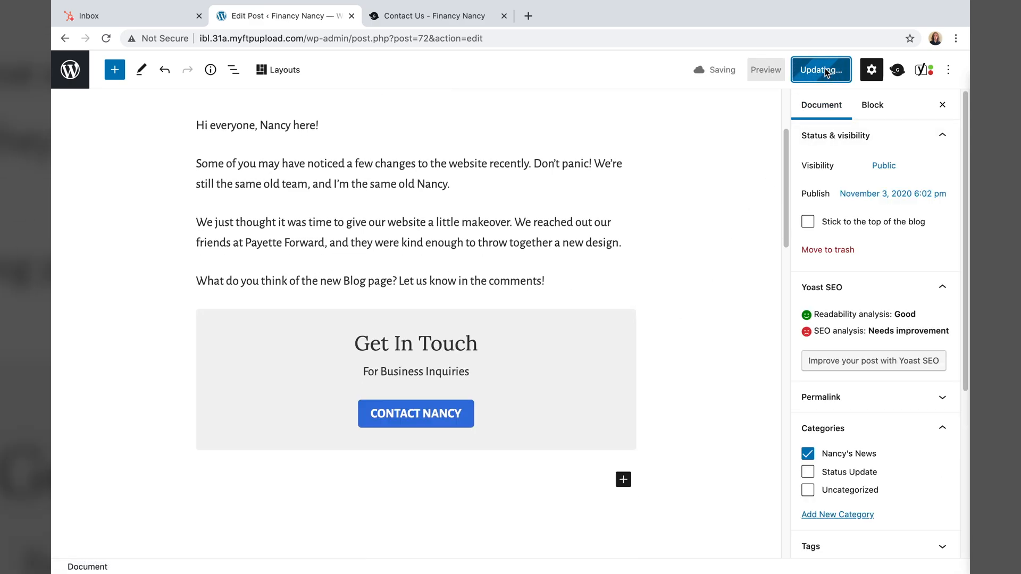
left_click(765, 73)
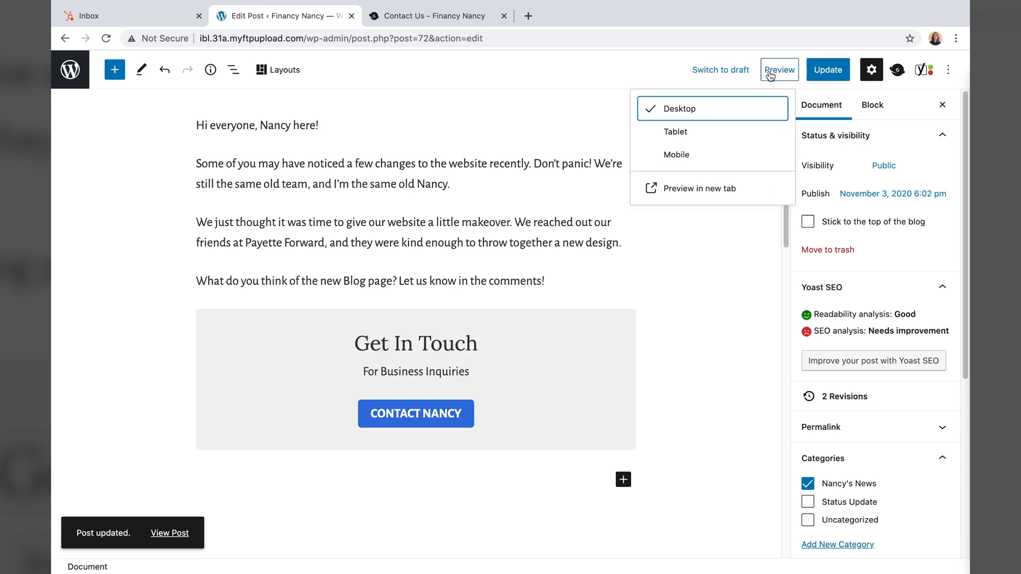
- Preview the weekly update in a new tab and follow CONTACT NANCY to the /contact-us/ page
left_click(720, 188)
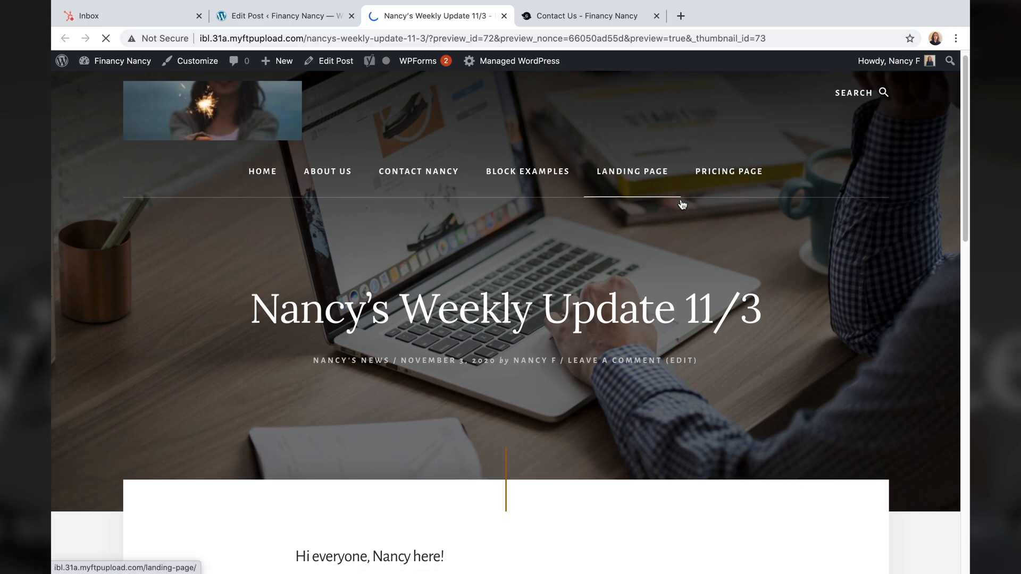
scroll(681, 199, "down", 3)
scroll(681, 199, "up", 3)
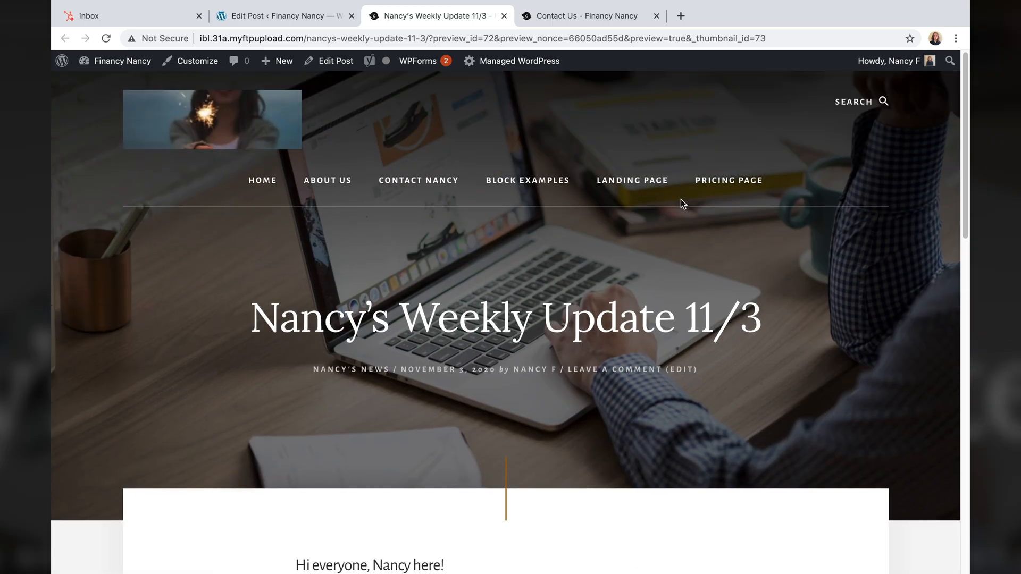
scroll(657, 199, "down", 10)
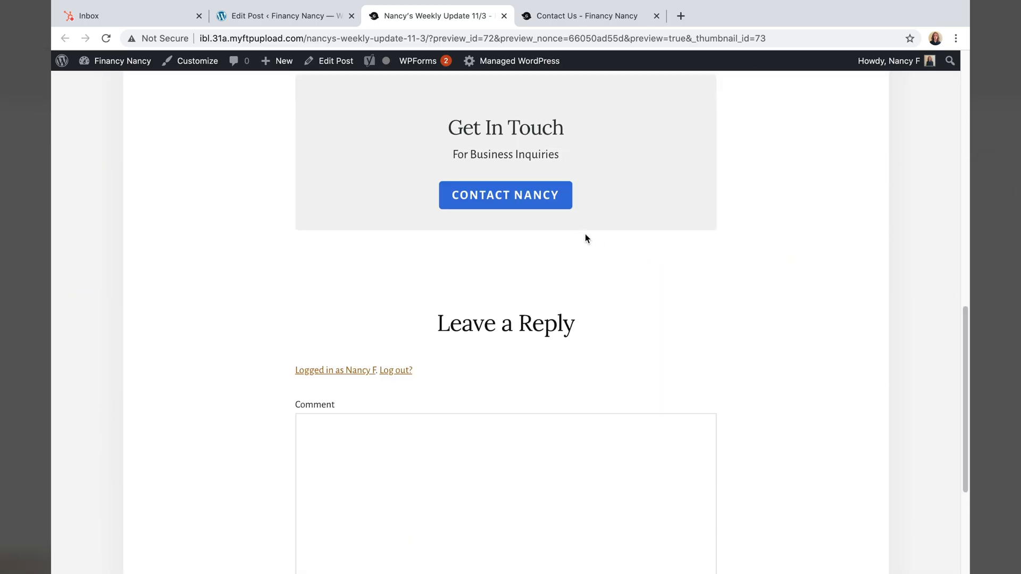
scroll(585, 237, "up", 1)
scroll(496, 226, "up", 2)
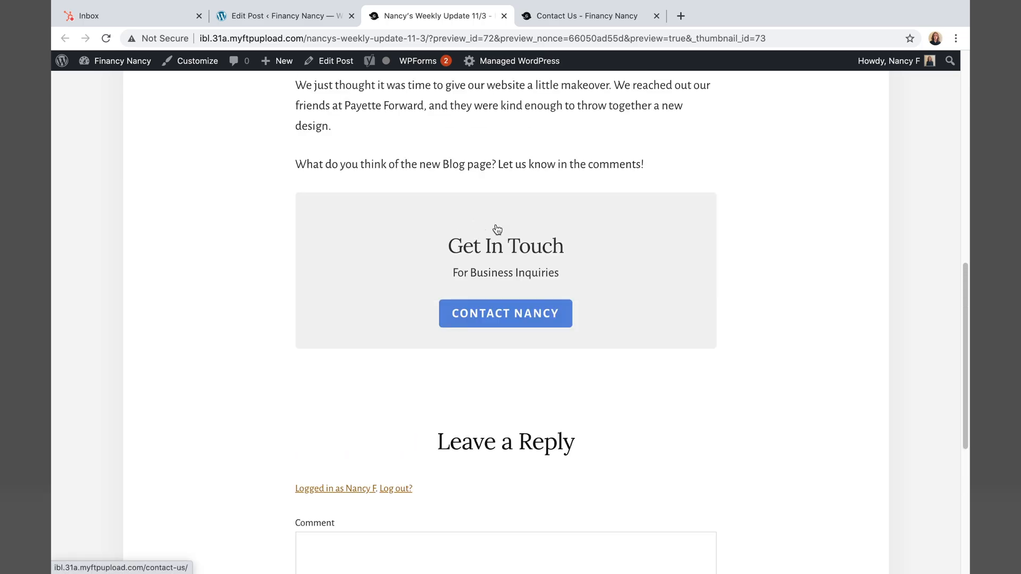
scroll(495, 237, "down", 1)
left_click(496, 243)
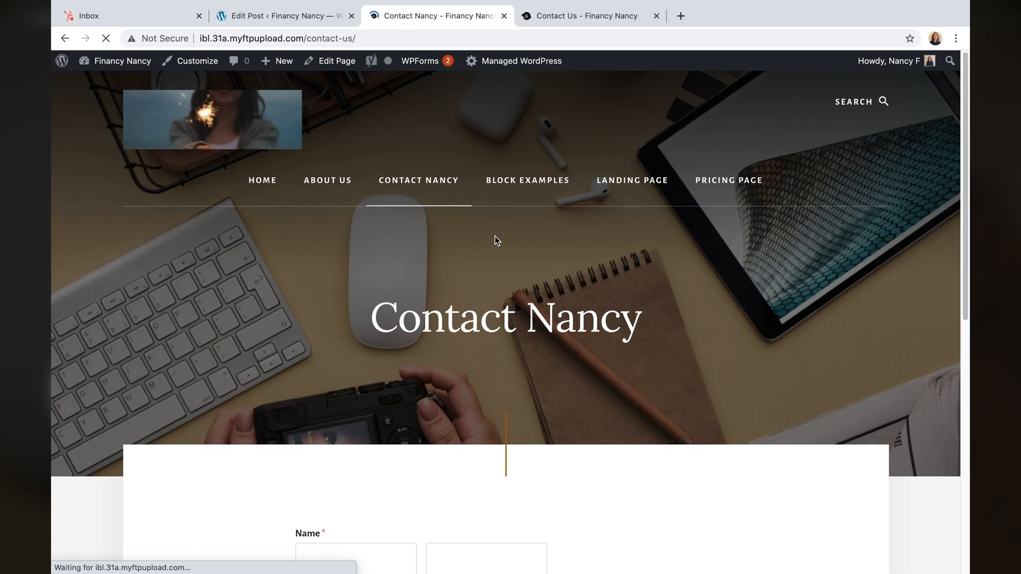
mouse_move(83, 62)
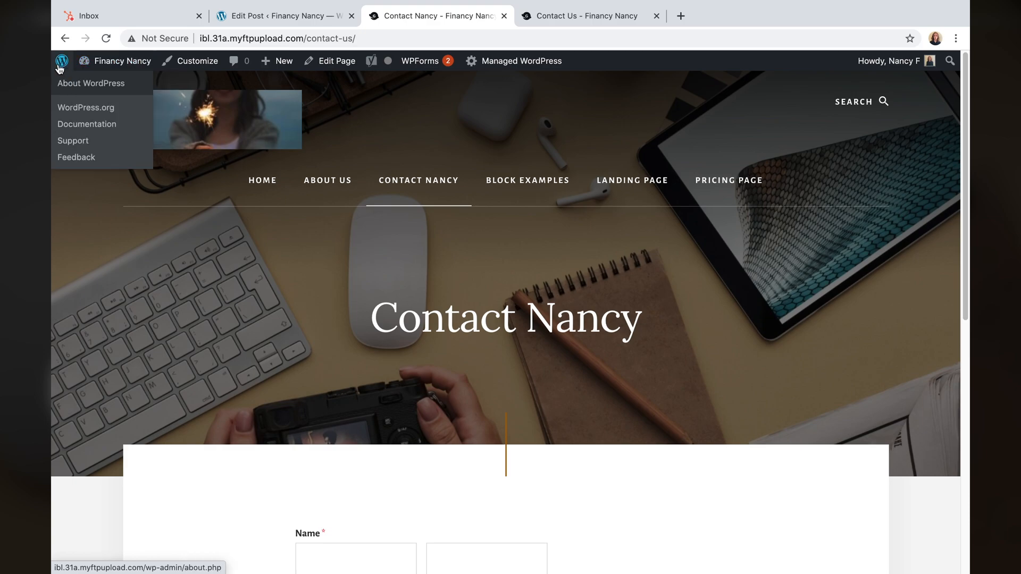
- Open Financy Nancy — Front Page from the admin Pages list in the block editor
left_click(60, 68)
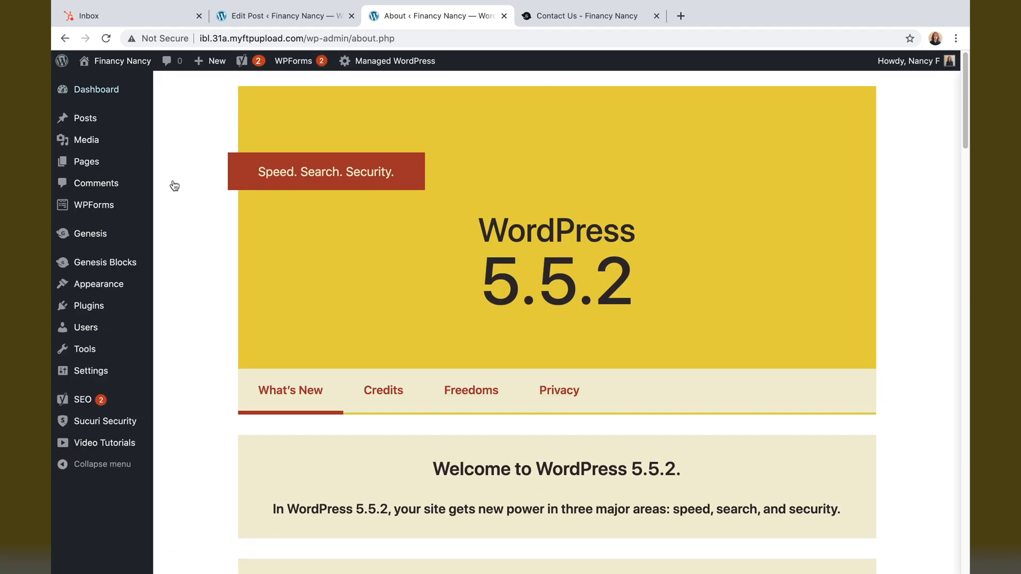
mouse_move(115, 128)
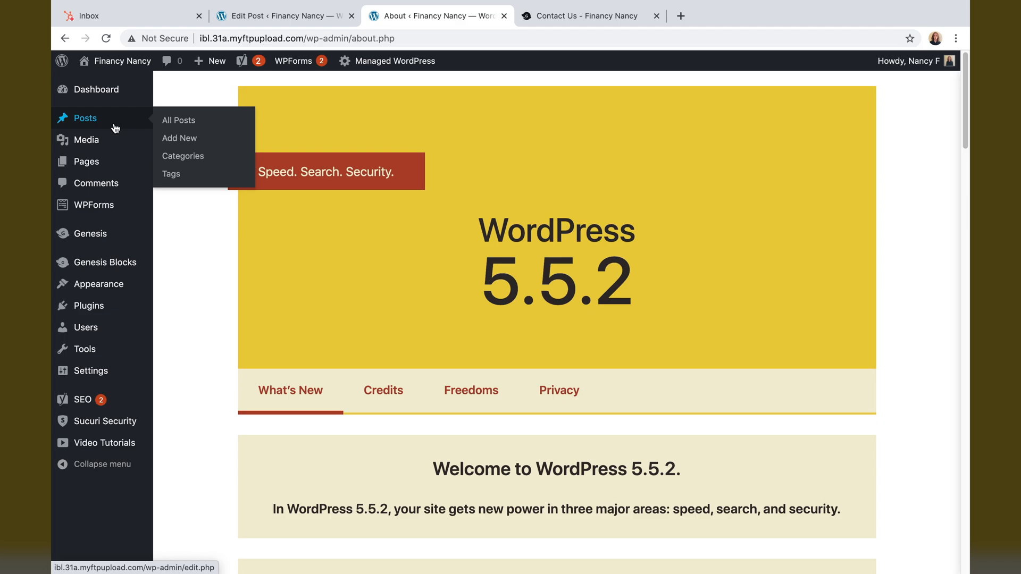
left_click(102, 166)
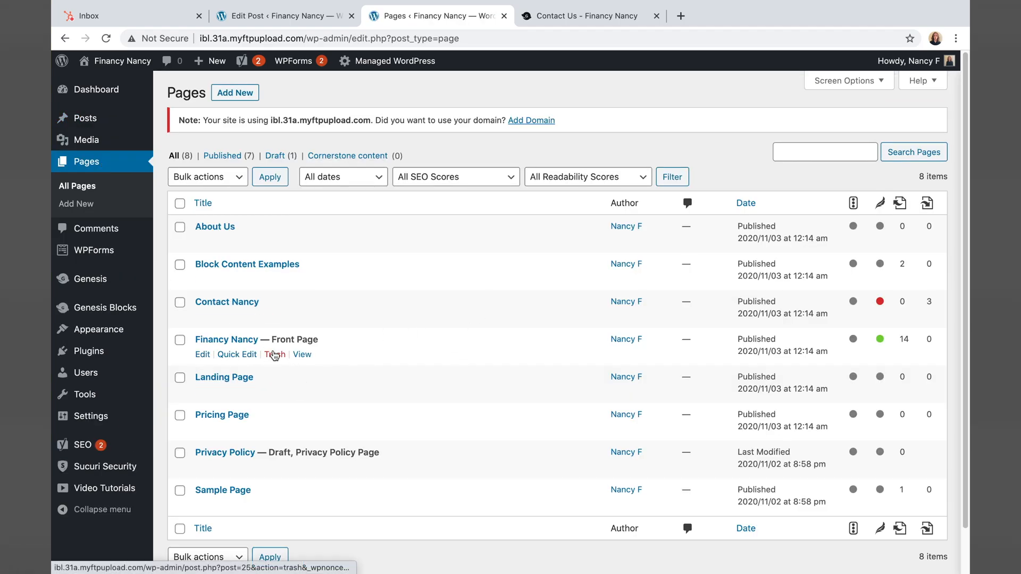
left_click(202, 355)
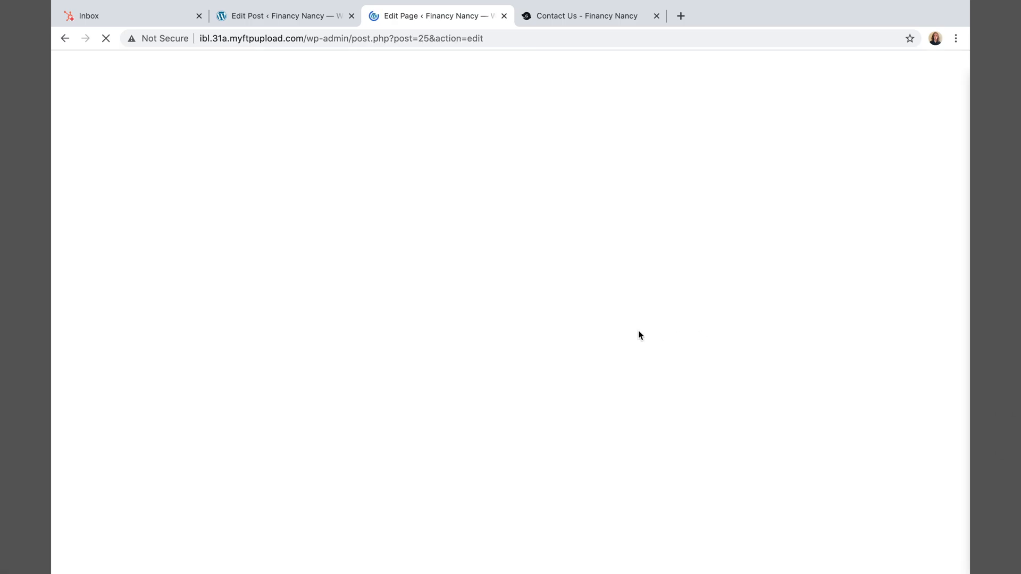
scroll(638, 335, "down", 10)
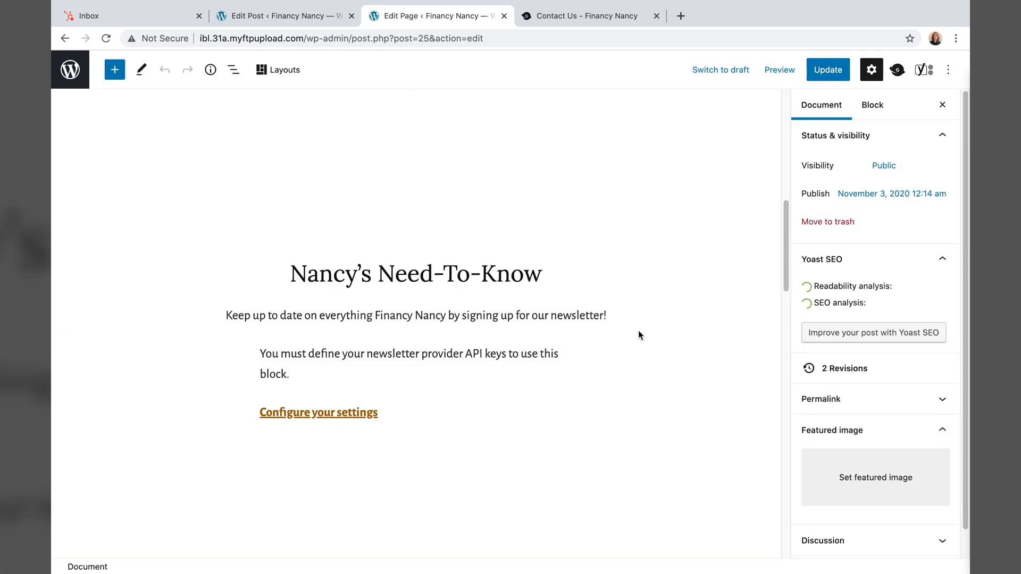
- Add the reusable Get in Touch block below the Need-To-Know newsletter section
scroll(638, 330, "down", 3)
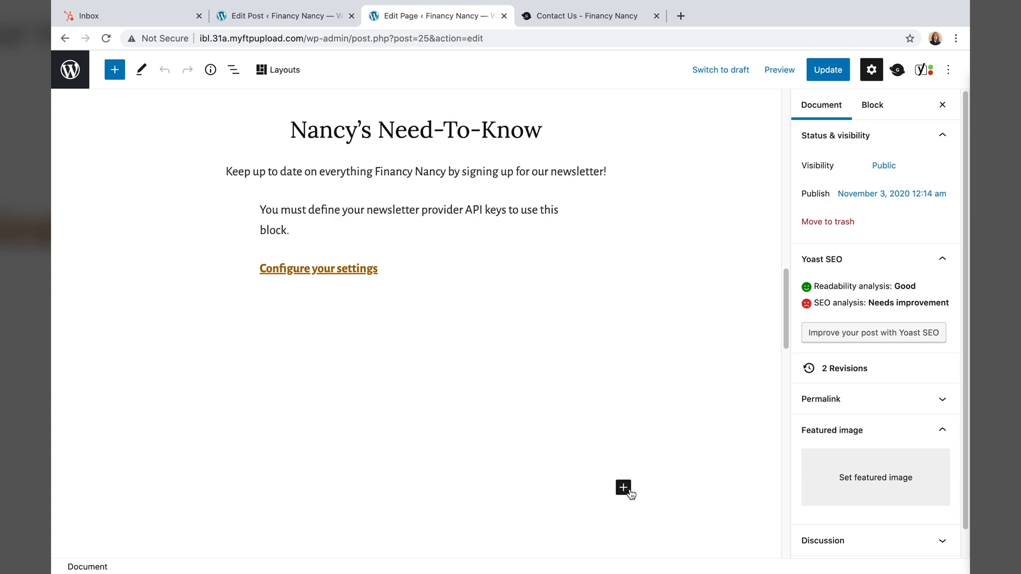
left_click(629, 492)
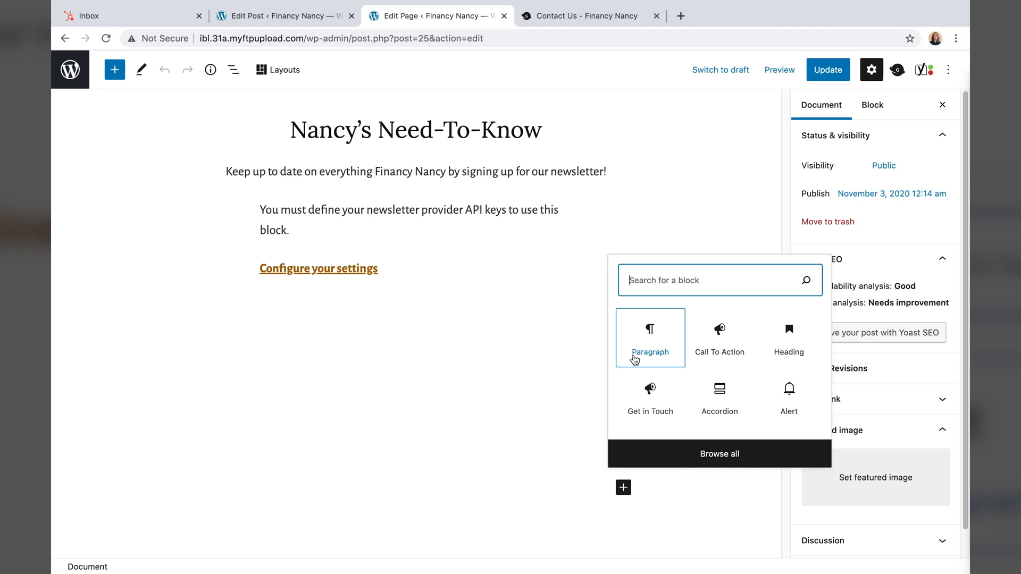
left_click(720, 453)
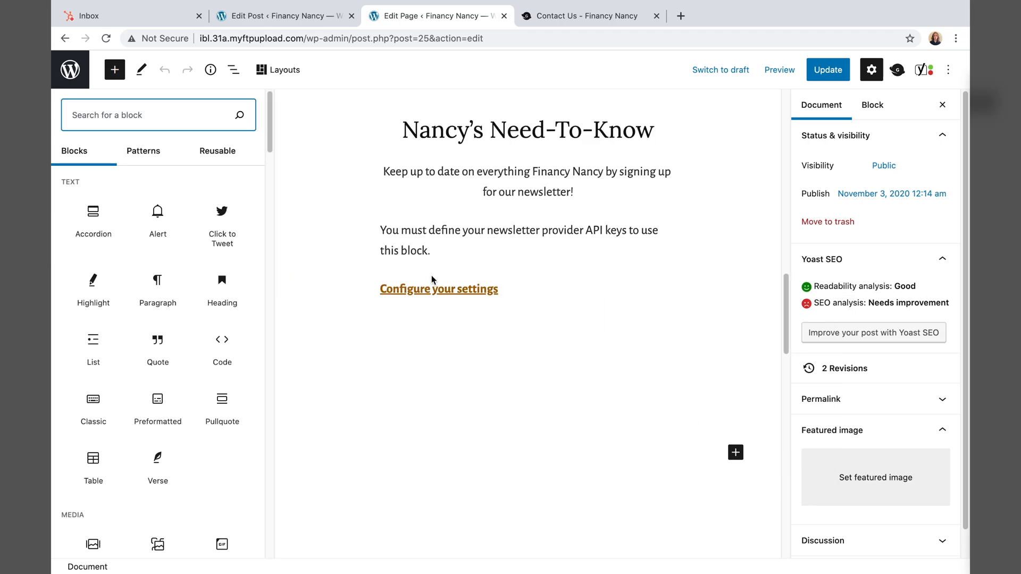
left_click(222, 151)
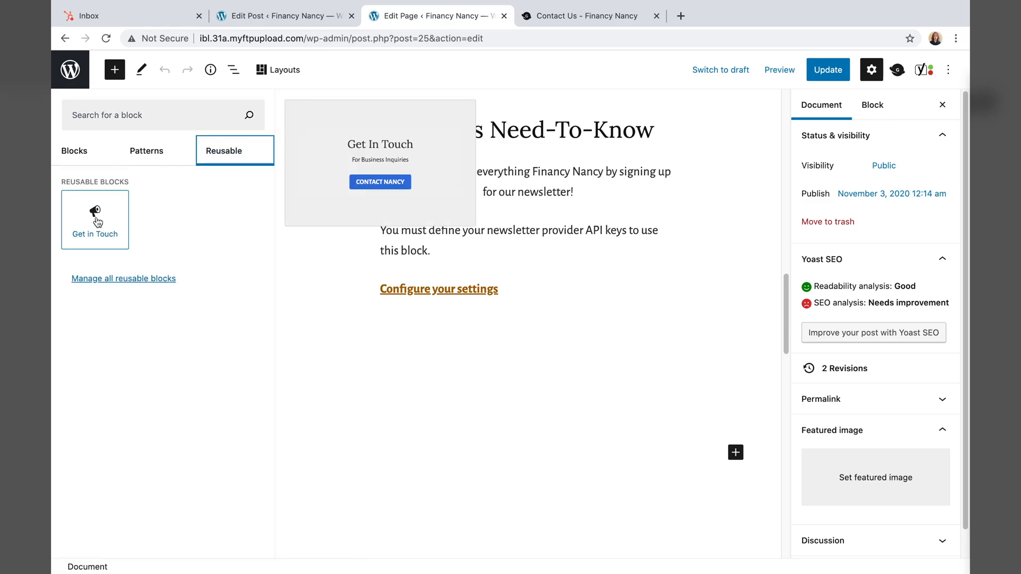
left_click(82, 266)
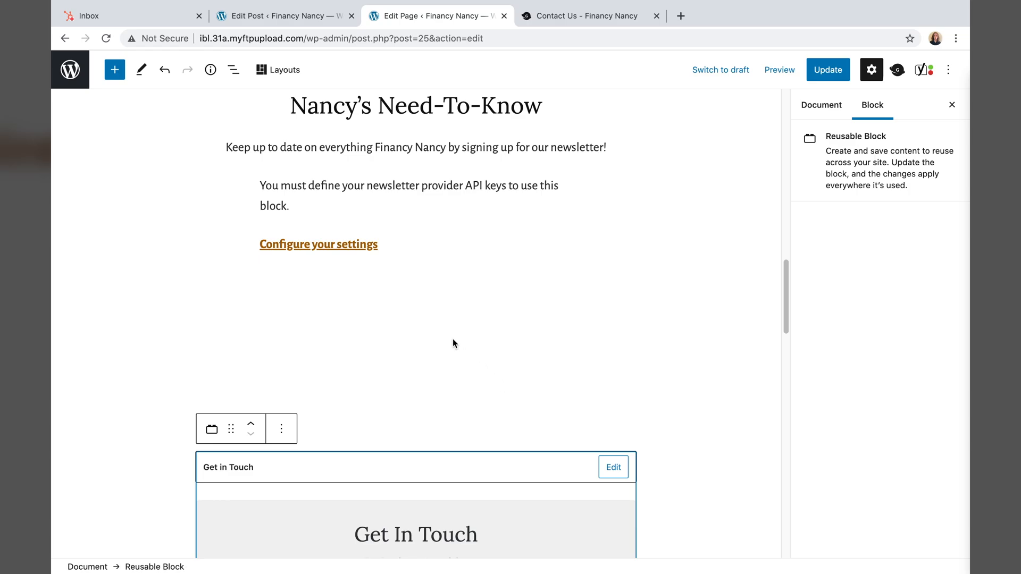
- Update the front page and bring up its preview options
scroll(452, 343, "down", 9)
scroll(452, 343, "up", 2)
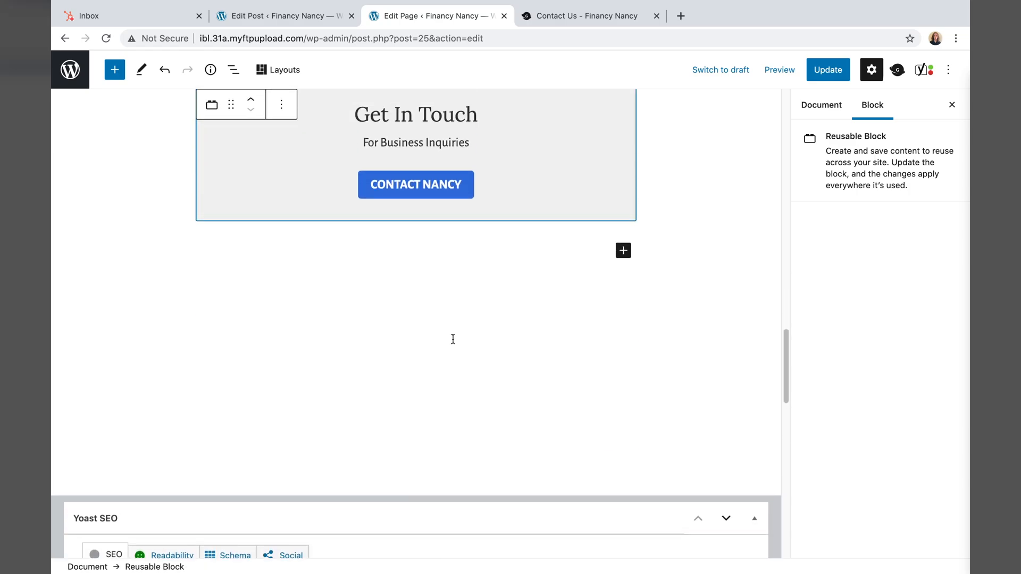
left_click(828, 70)
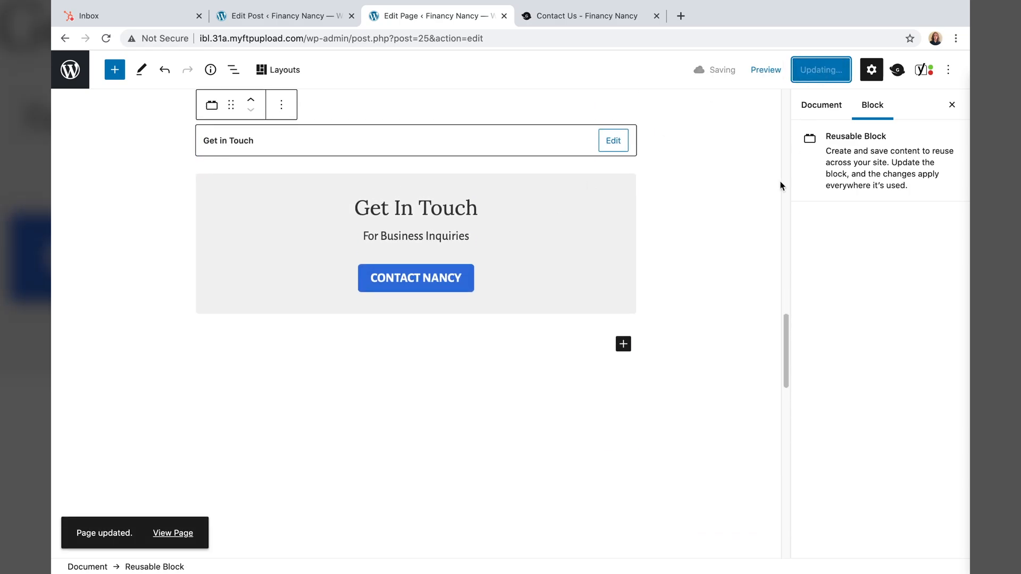
scroll(734, 173, "up", 15)
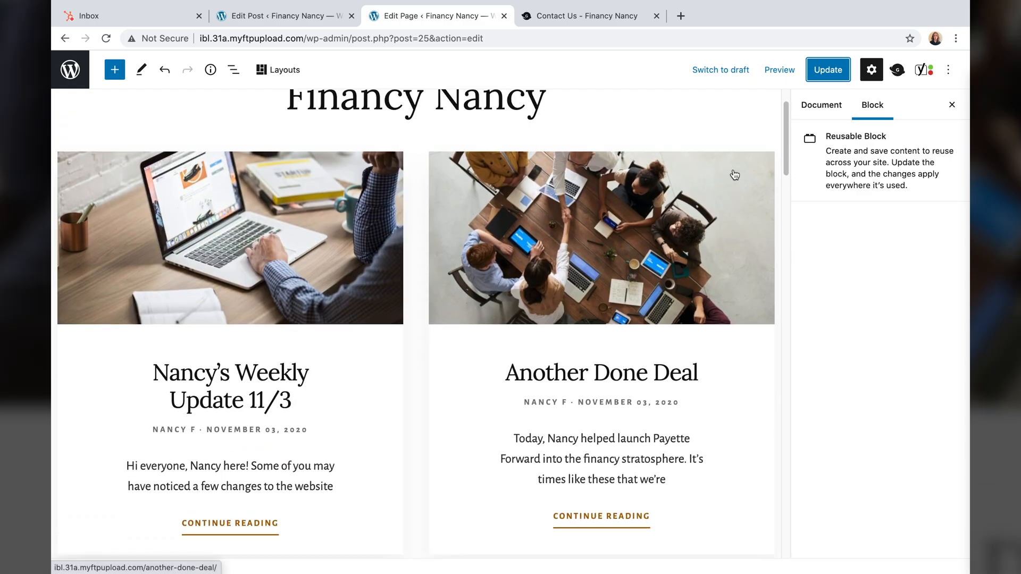
left_click(778, 70)
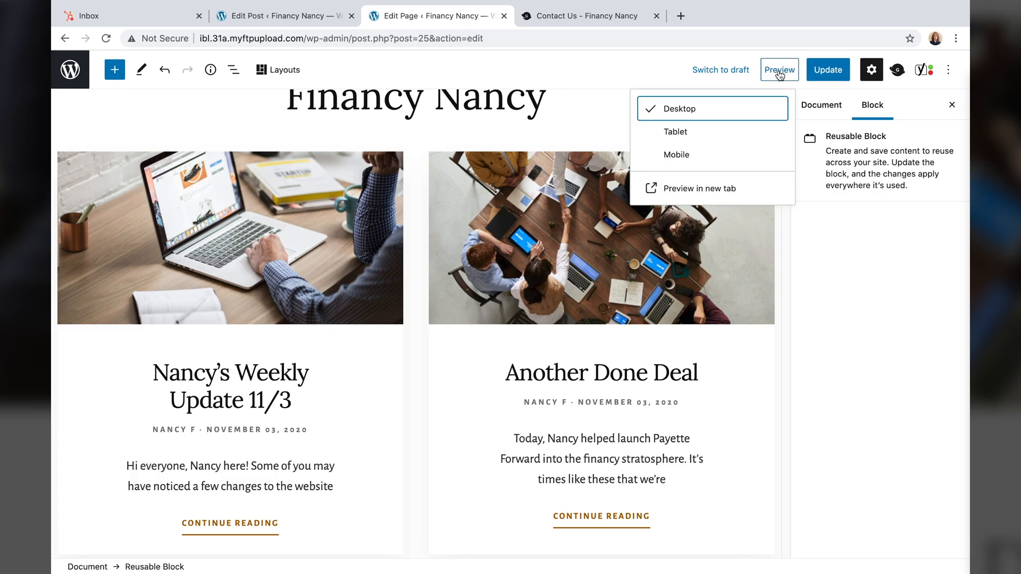
- Preview the front page in a new tab and confirm CONTACT NANCY opens /contact-us/
left_click(707, 188)
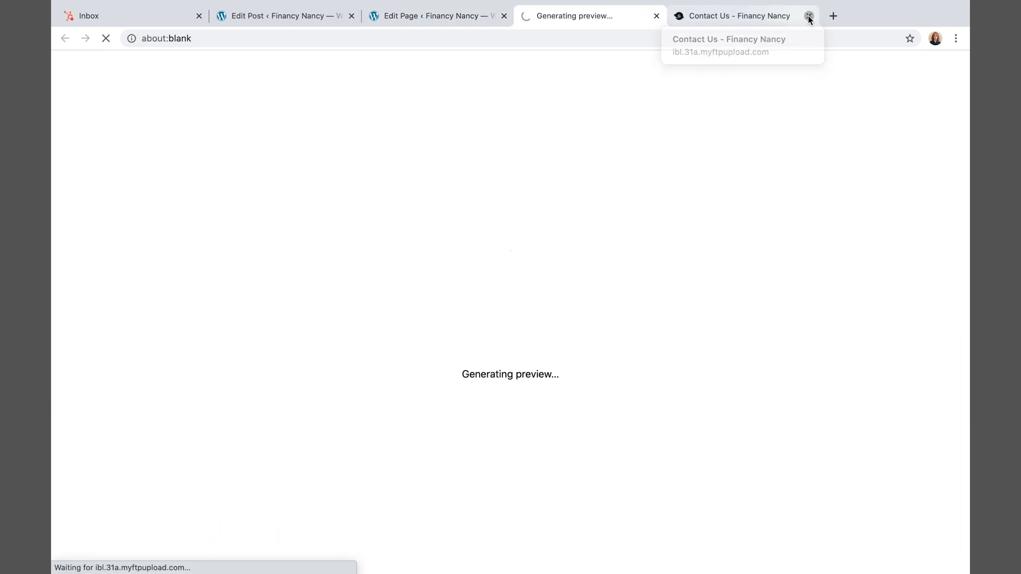
scroll(517, 296, "down", 20)
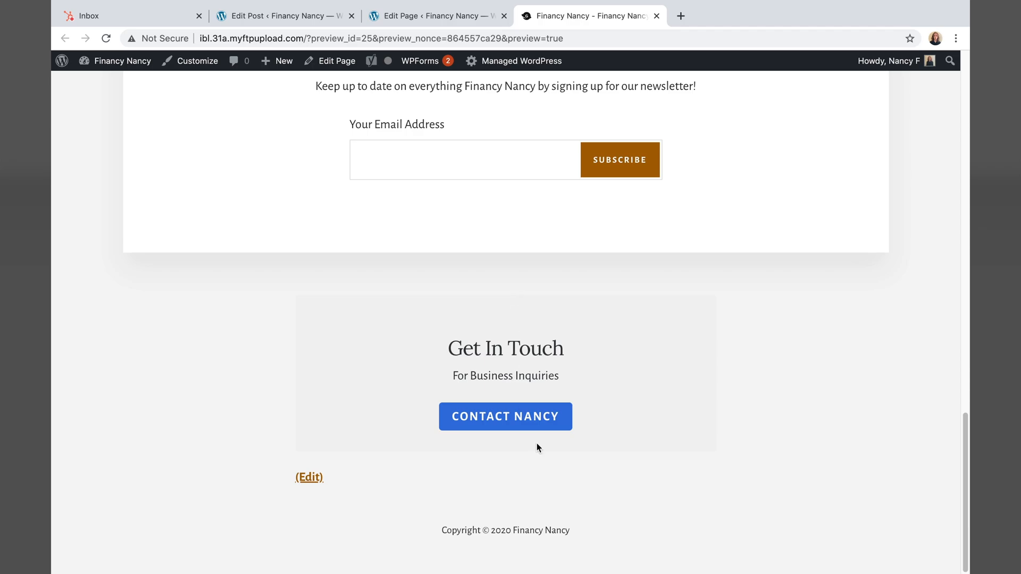
scroll(478, 319, "up", 1)
scroll(478, 322, "up", 3)
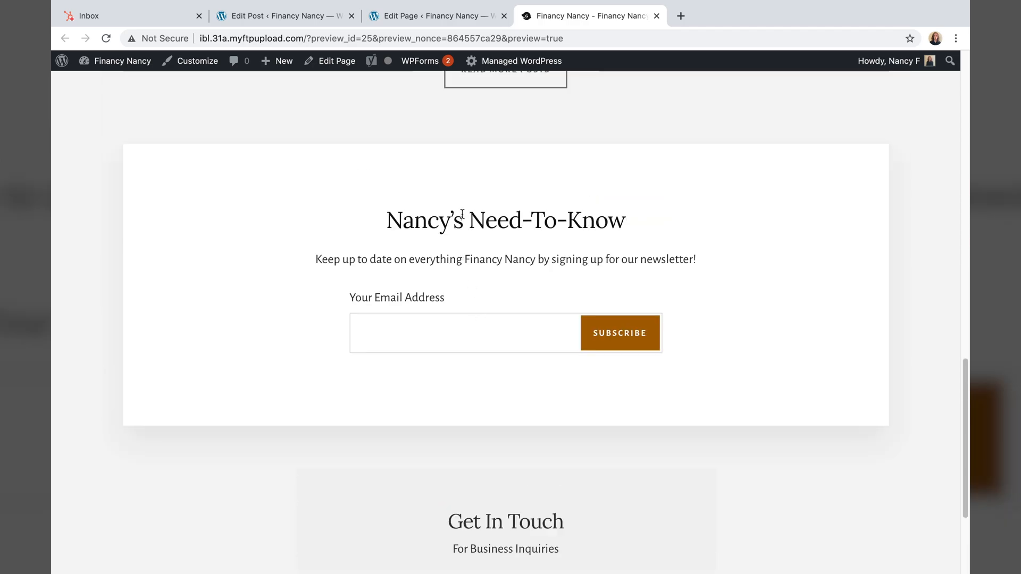
scroll(490, 237, "down", 1)
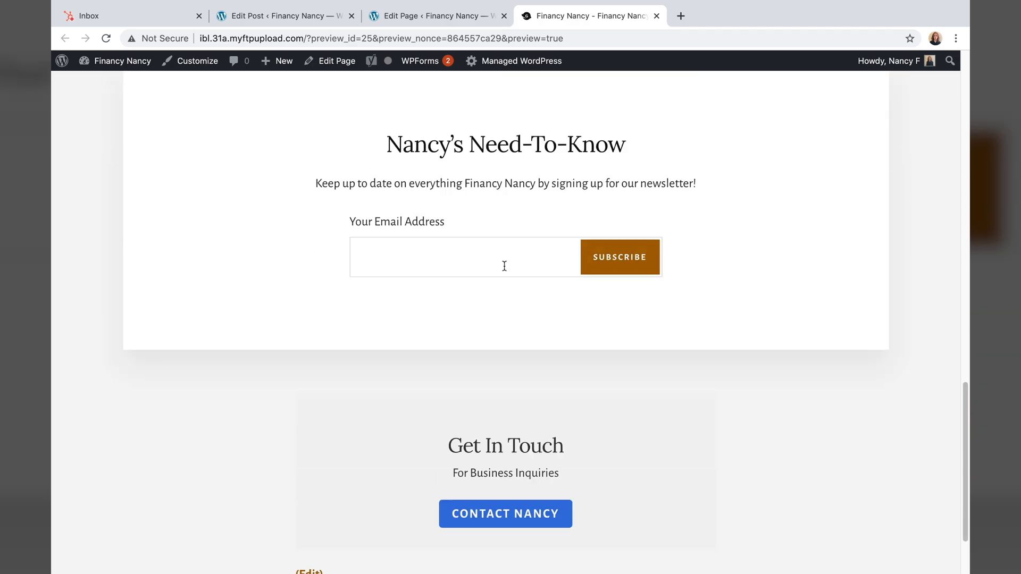
left_click(514, 516)
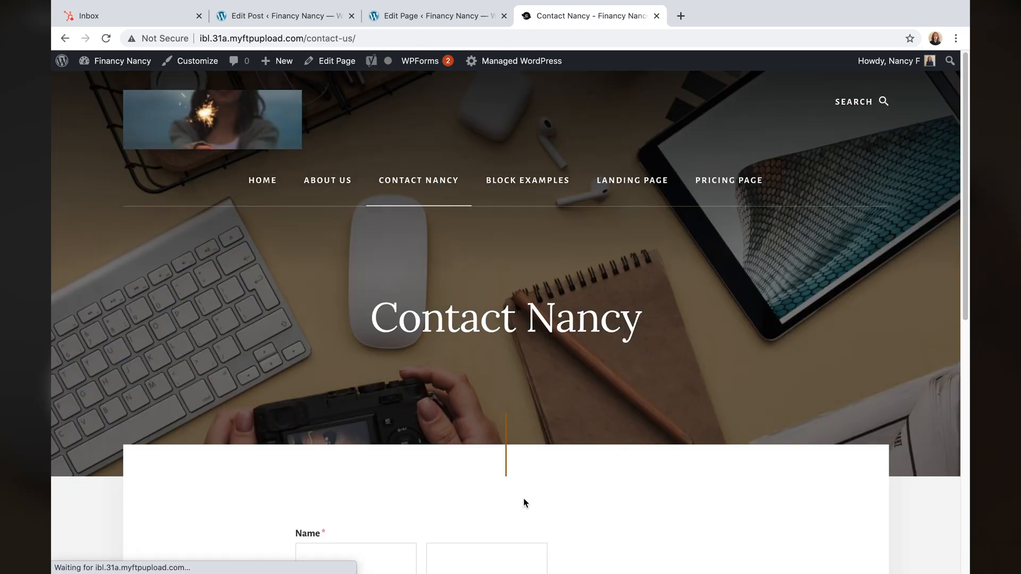
scroll(541, 434, "down", 4)
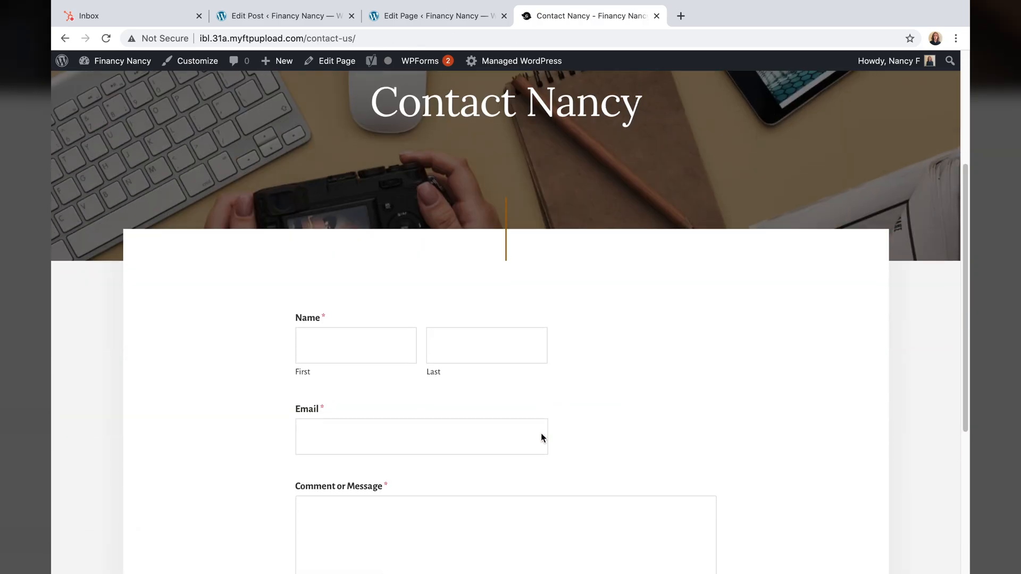
scroll(541, 436, "down", 5)
scroll(541, 434, "up", 10)
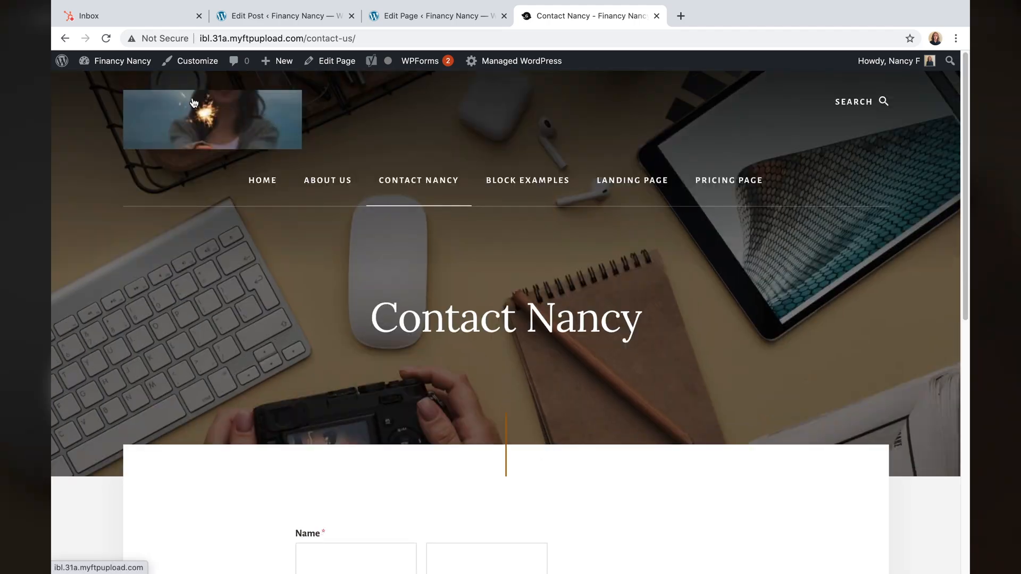
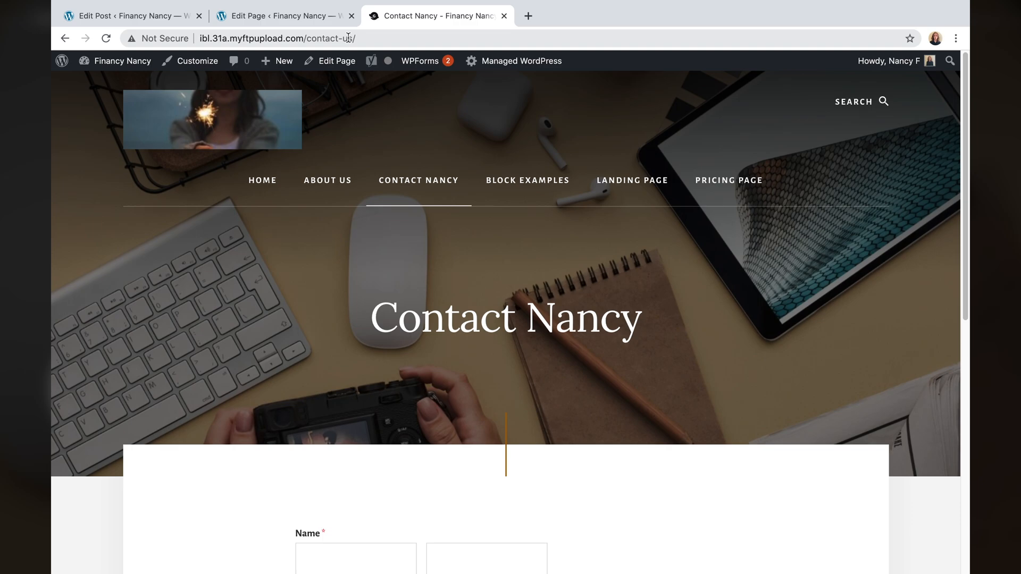
- Open the Contact Nancy page in the editor from the All Pages list
left_click(62, 62)
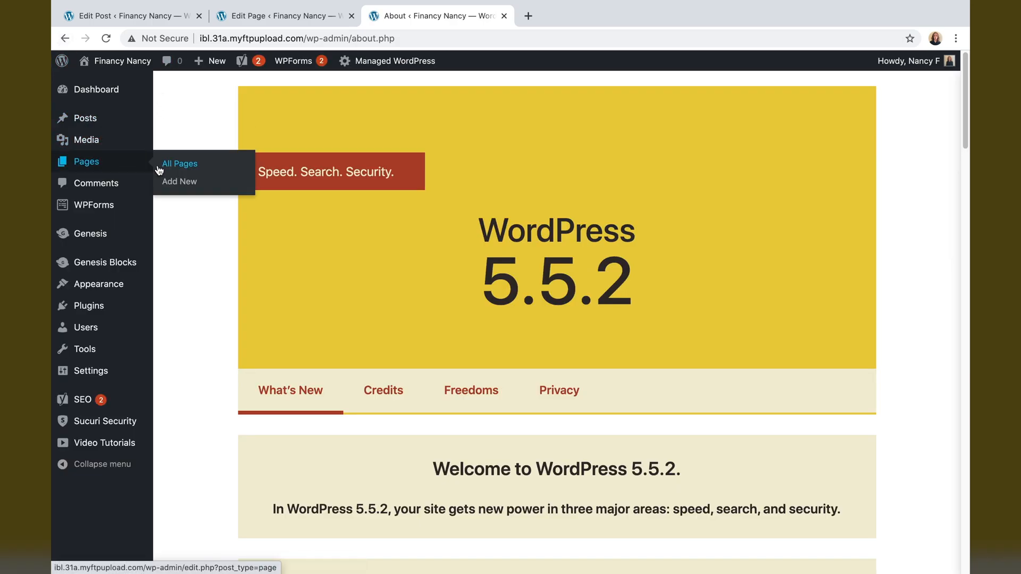
left_click(159, 166)
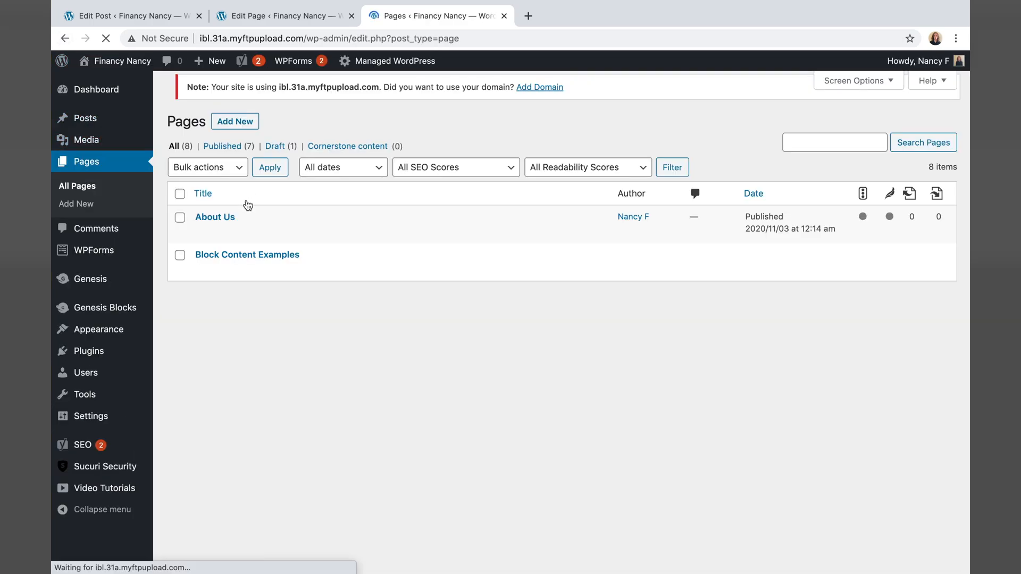
left_click(223, 298)
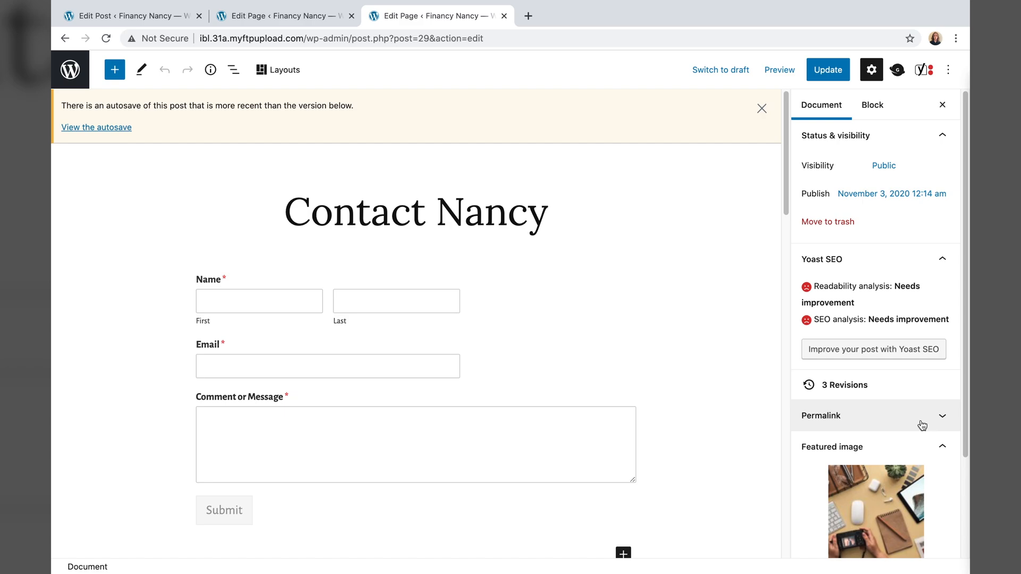
- Change the permalink slug from contact-us to contact-nancy and update the page
left_click(915, 423)
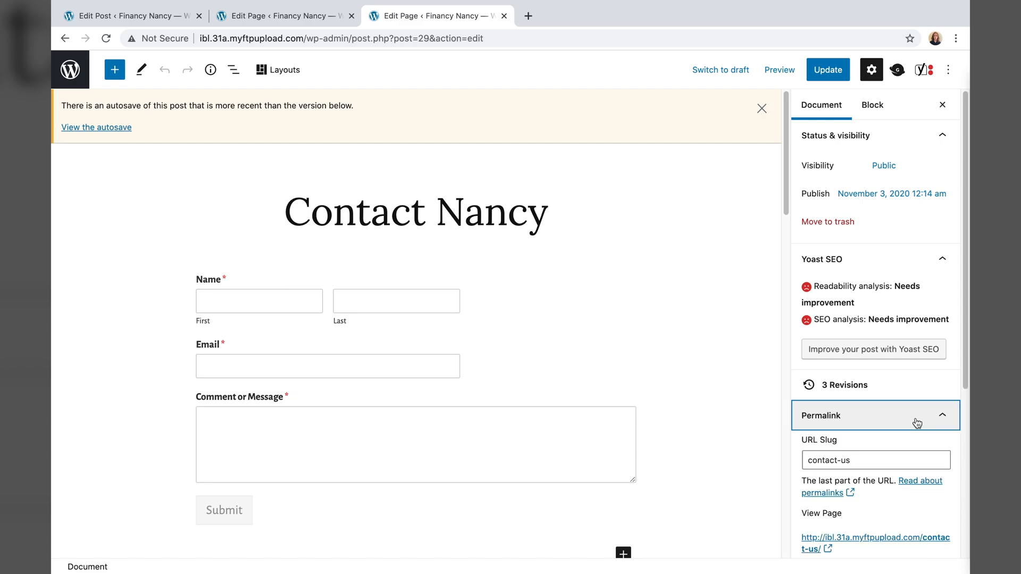
left_click(878, 380)
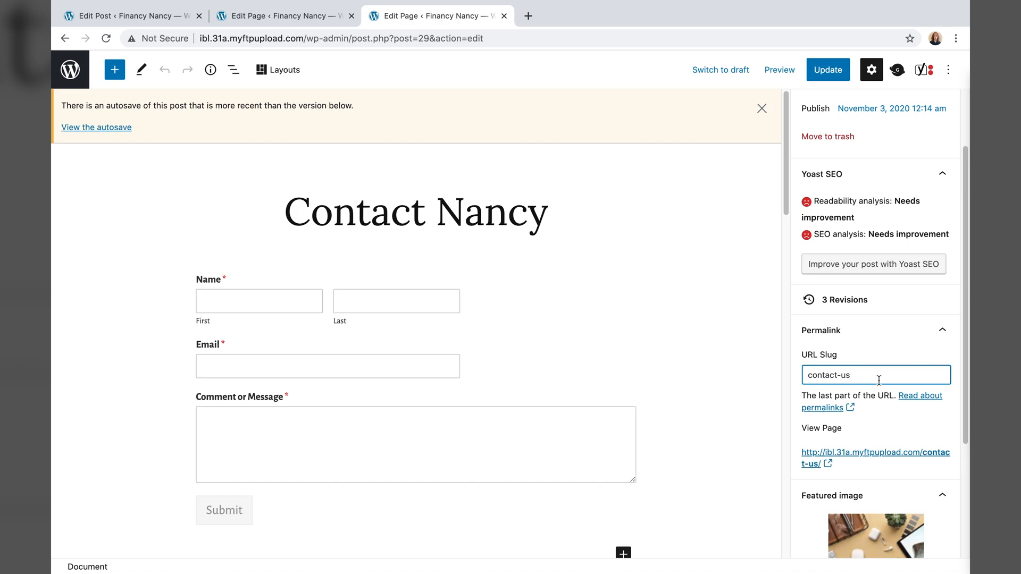
key("BackSpace")
key("BackSpace")
type("nancy")
left_click(828, 71)
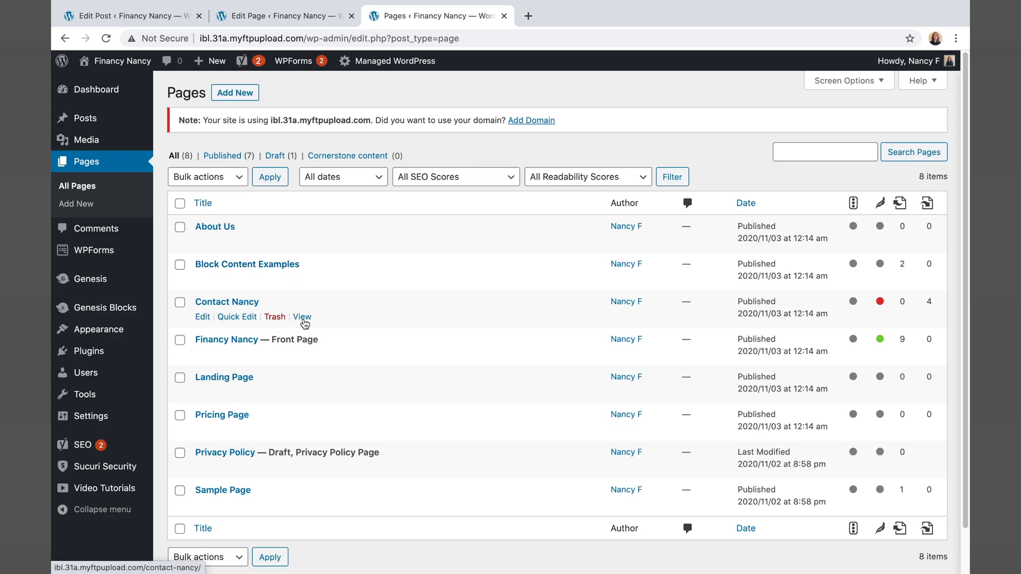
- View the live page at /contact-nancy/, then select the finance history paragraphs to copy
left_click(303, 318)
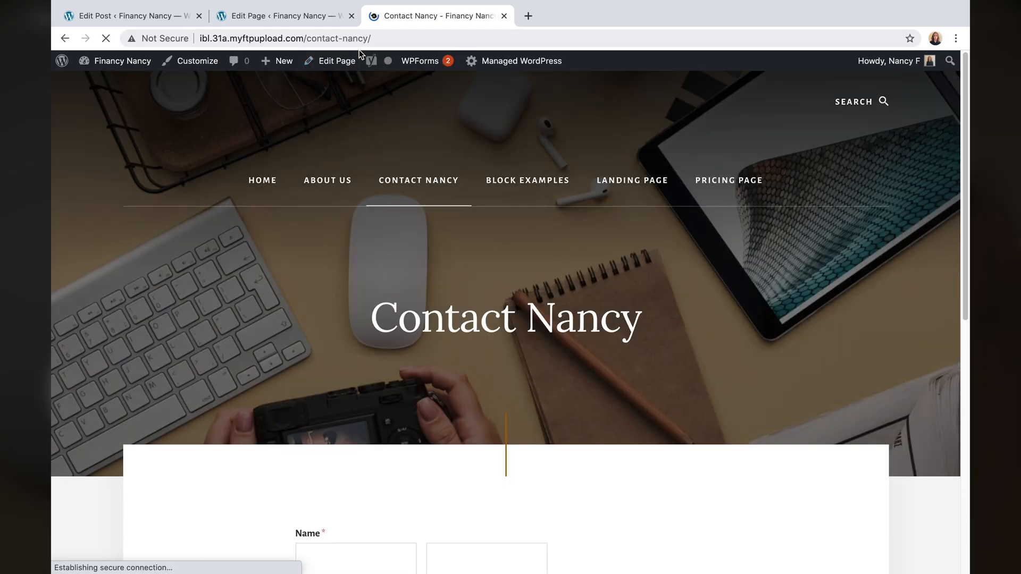
left_click_drag(372, 38, 302, 39)
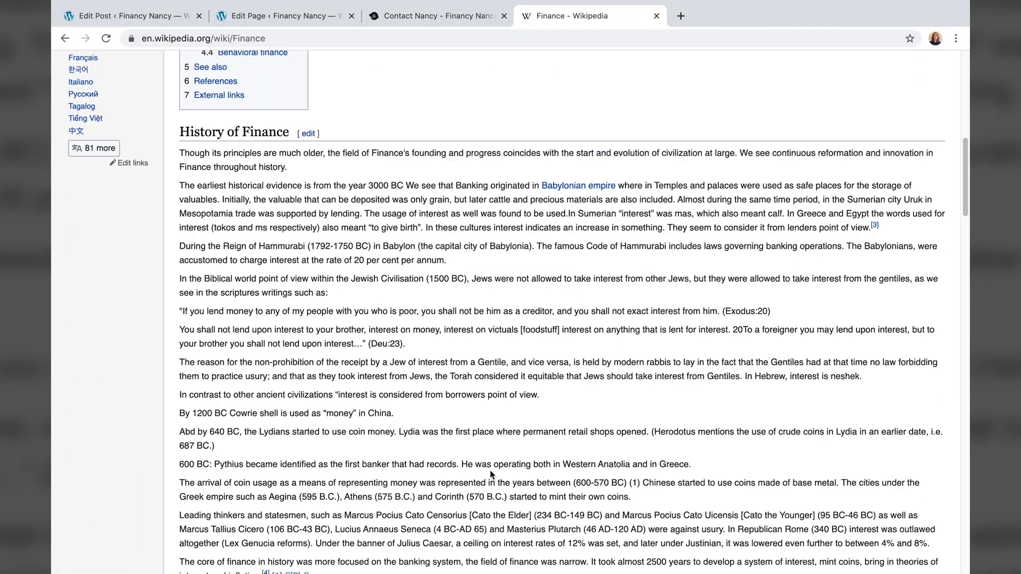
left_click_drag(141, 367, 850, 436)
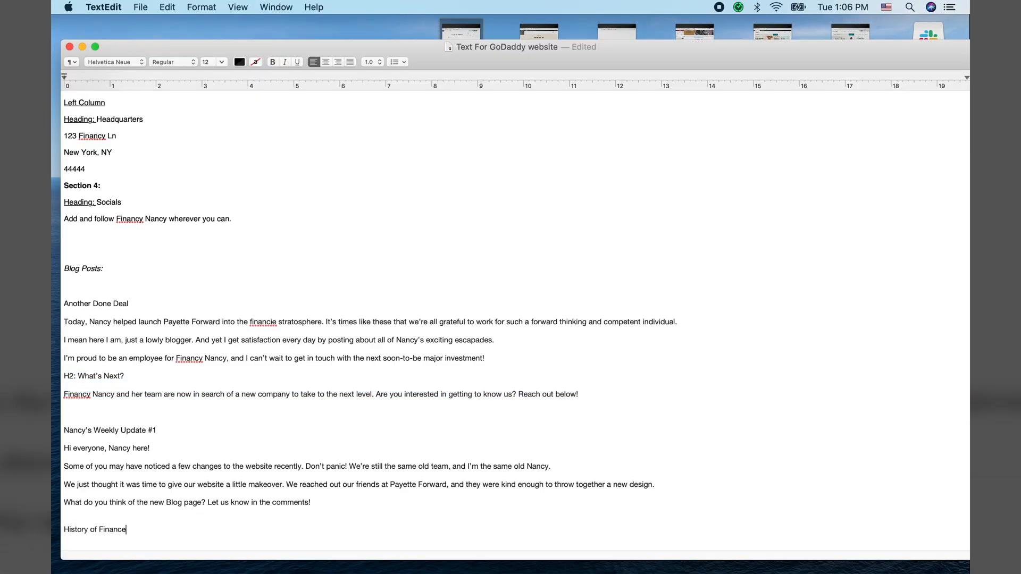
- Paste the finance history text under History of Finance and convert the pasted section to plain text
key("super+v")
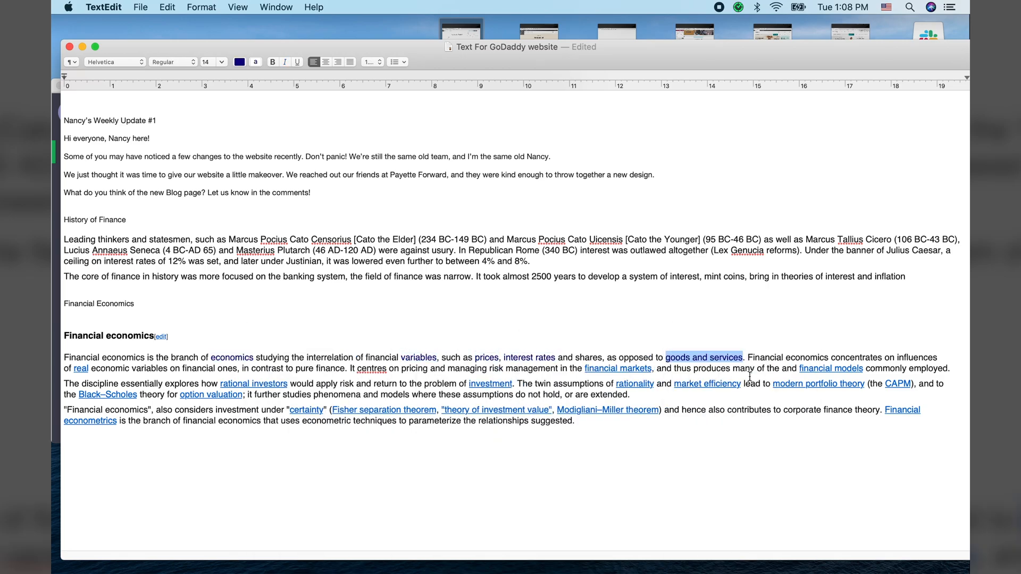
right_click(558, 332)
left_click(585, 371)
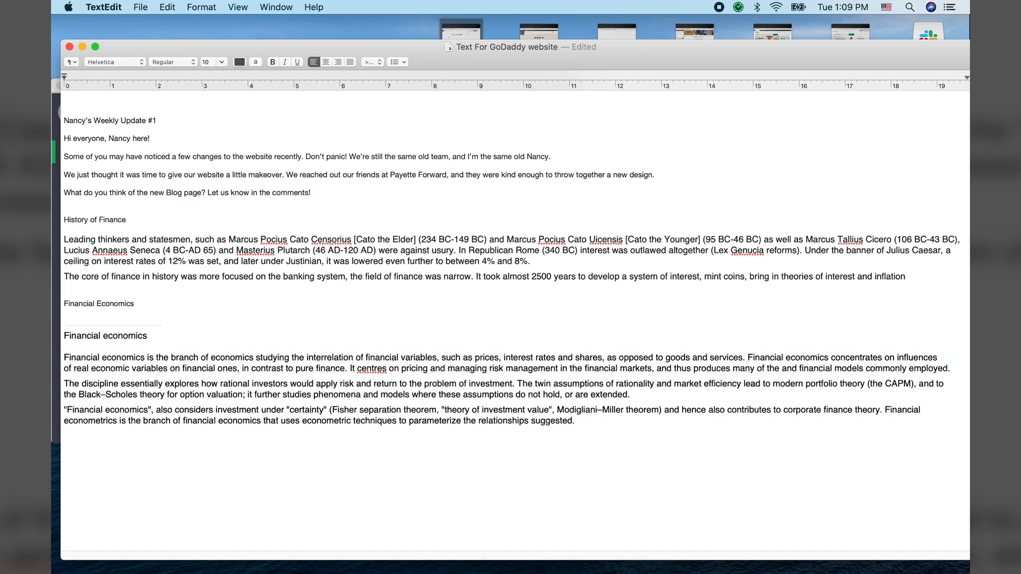
key("Return")
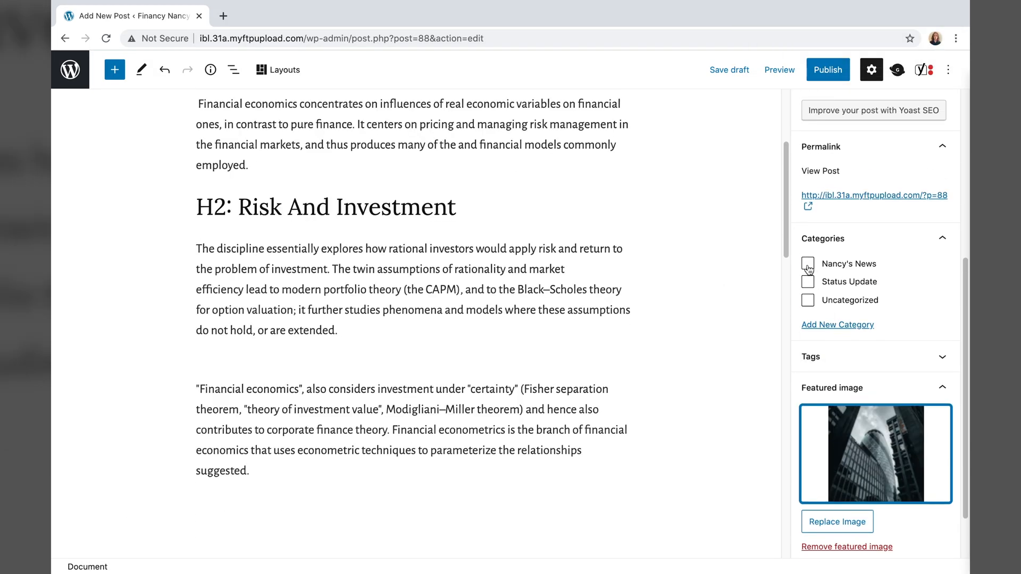
- File the post under Nancy's News and start a new post's body
left_click(808, 263)
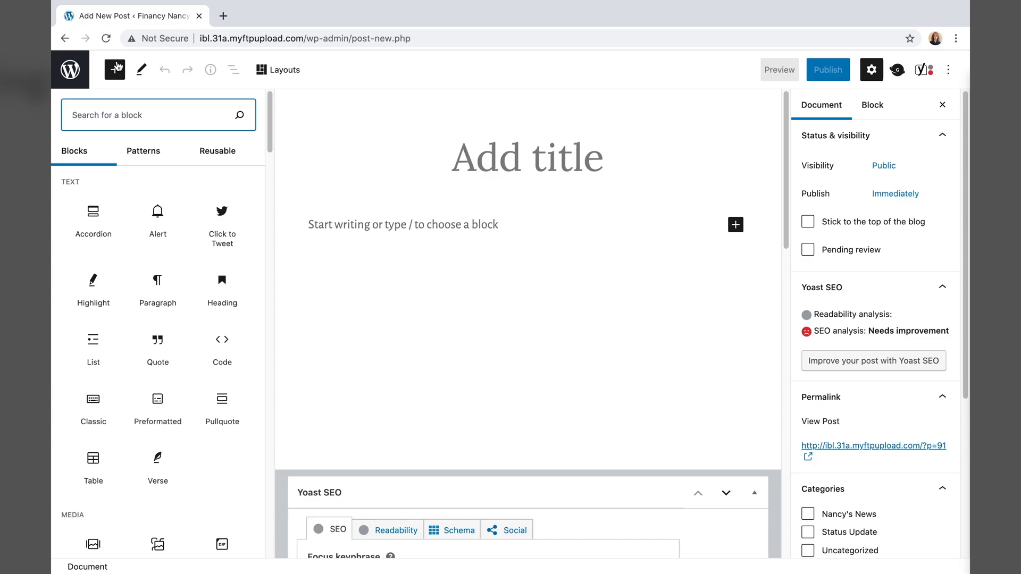
mouse_move(403, 561)
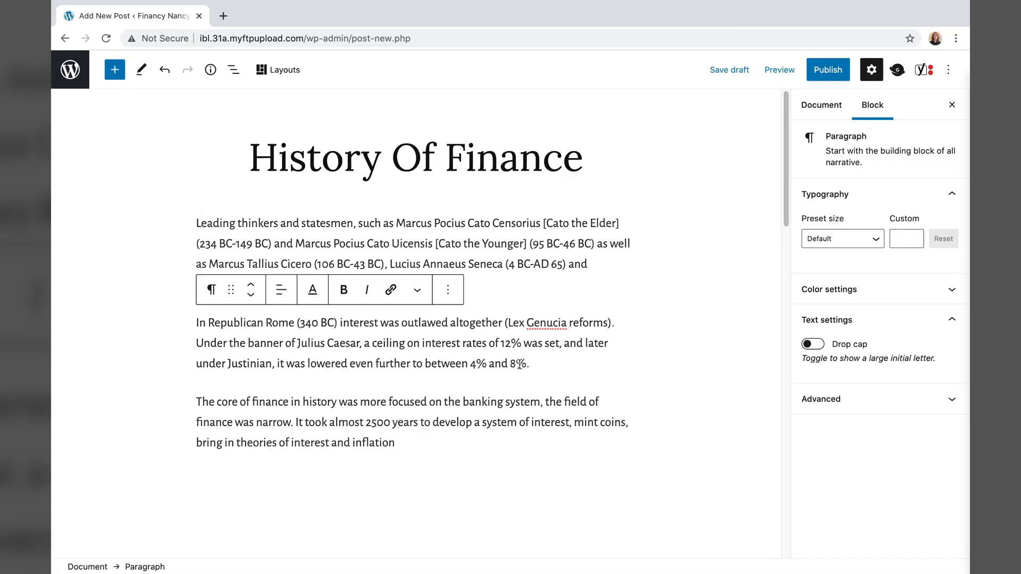
left_click(840, 398)
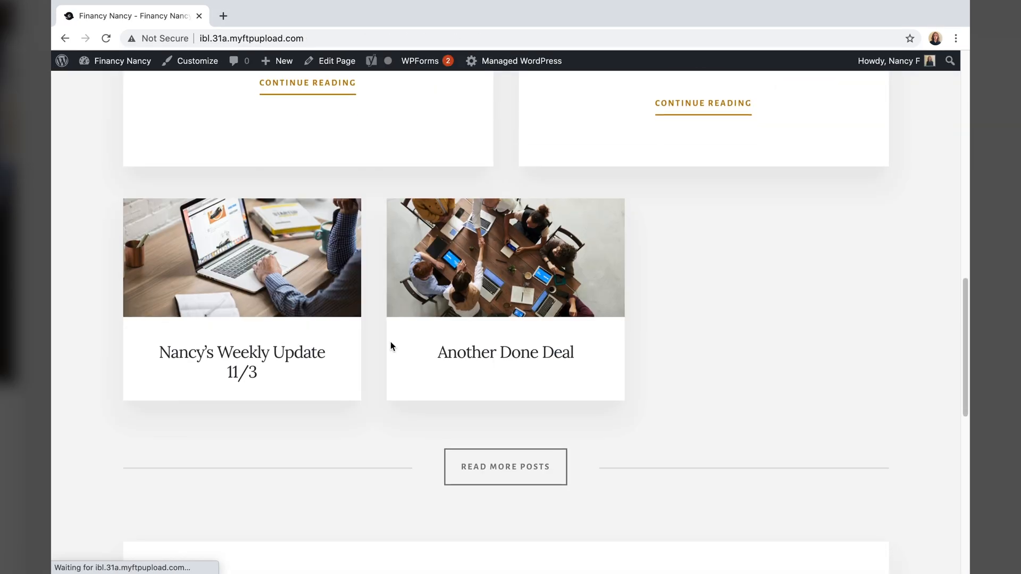
scroll(392, 346, "up", 8)
scroll(410, 352, "down", 3)
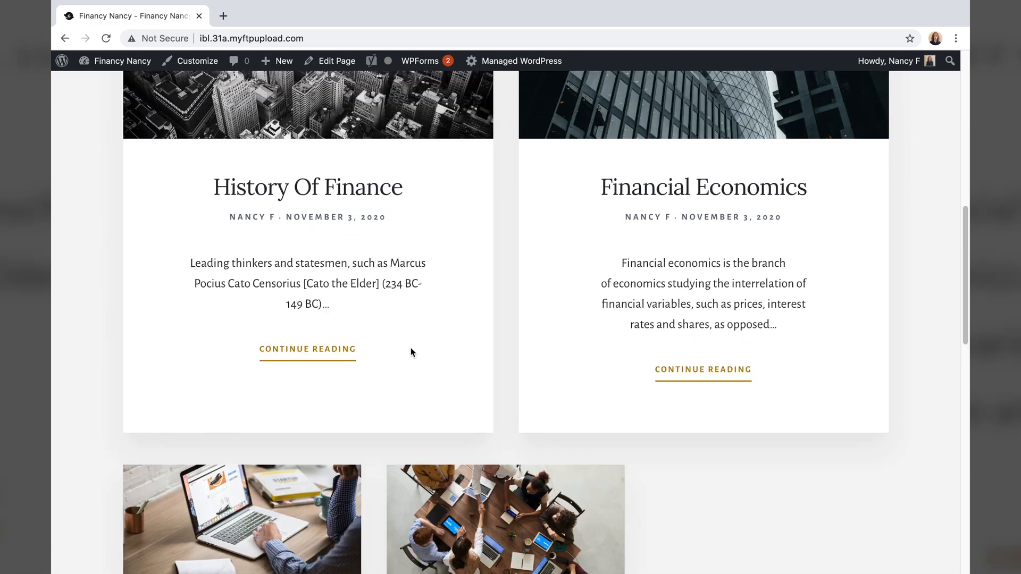
scroll(411, 351, "up", 5)
left_click(342, 61)
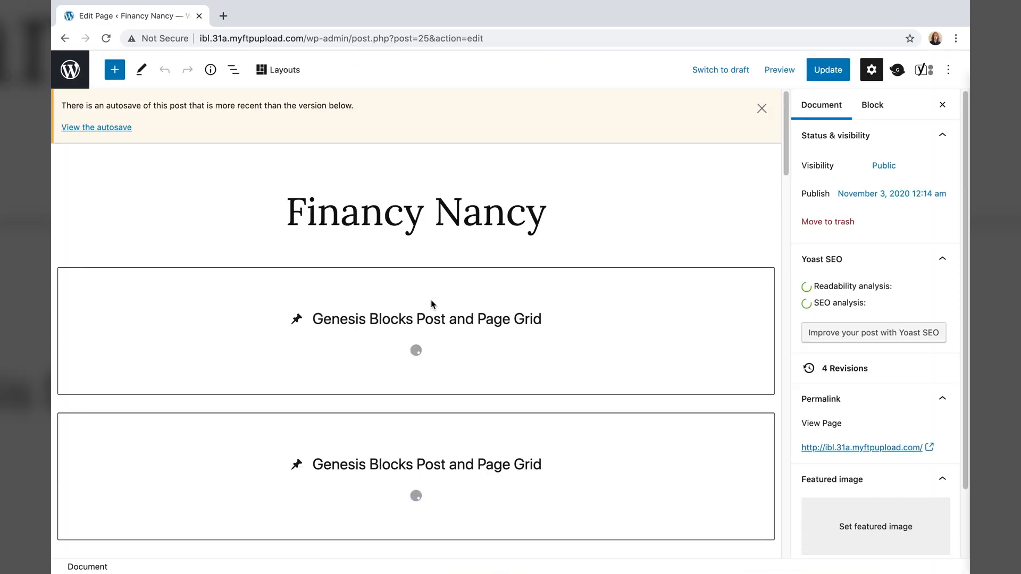
left_click(431, 299)
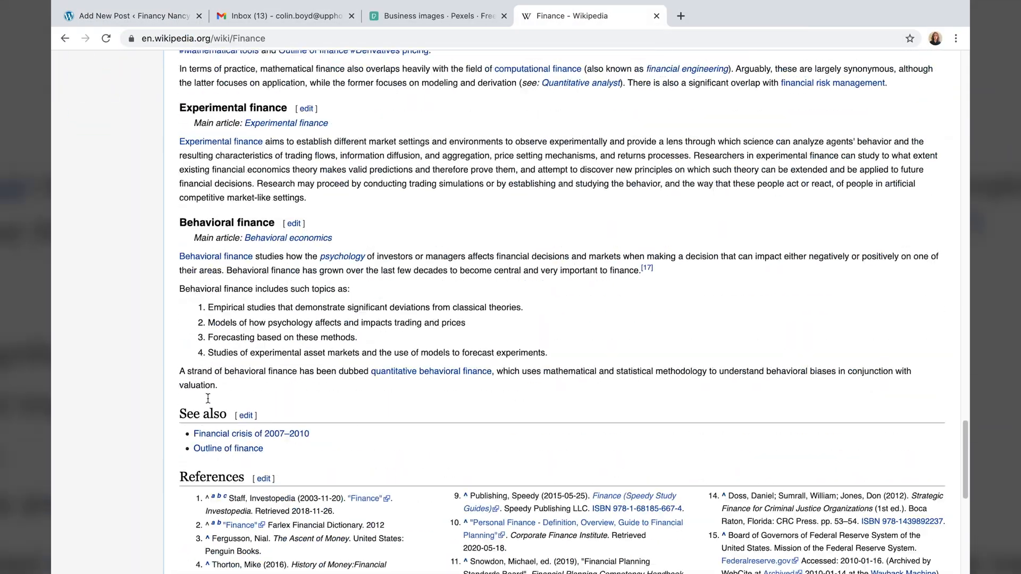
- Add the Experimental finance text with a Proofs And Research heading and publish the post
left_click_drag(180, 142, 353, 184)
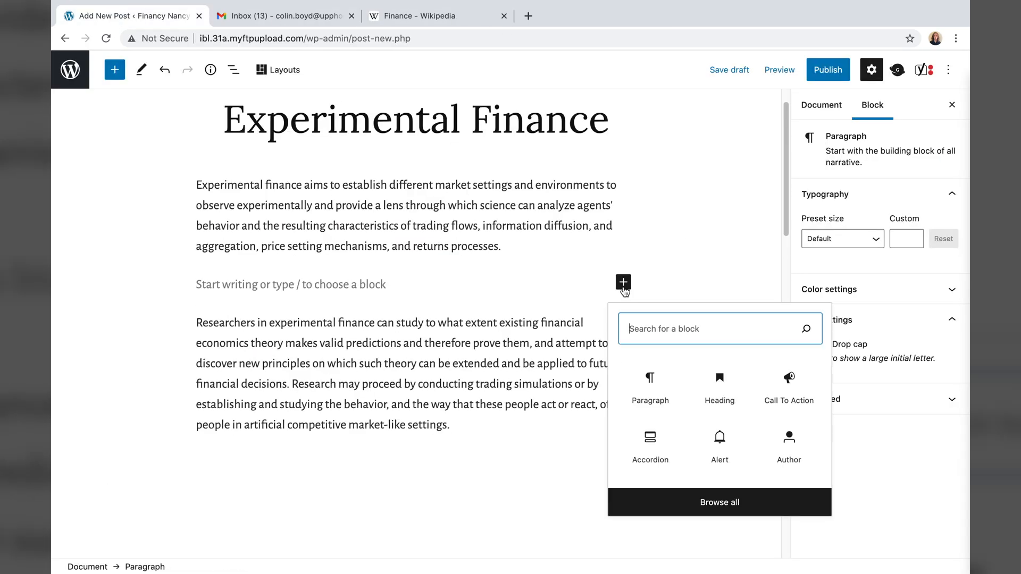
left_click(719, 394)
type("Proofs a")
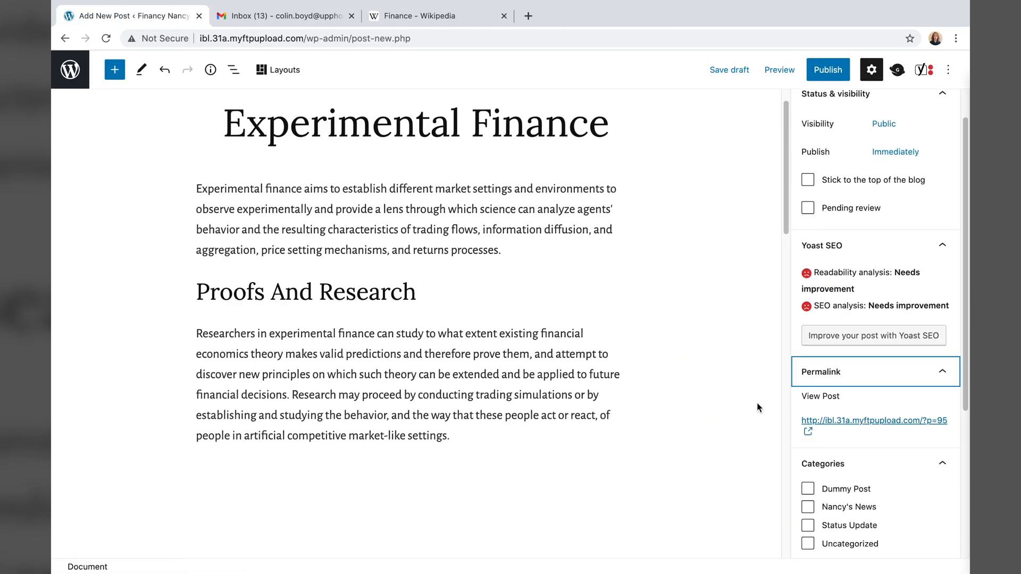
left_click(819, 75)
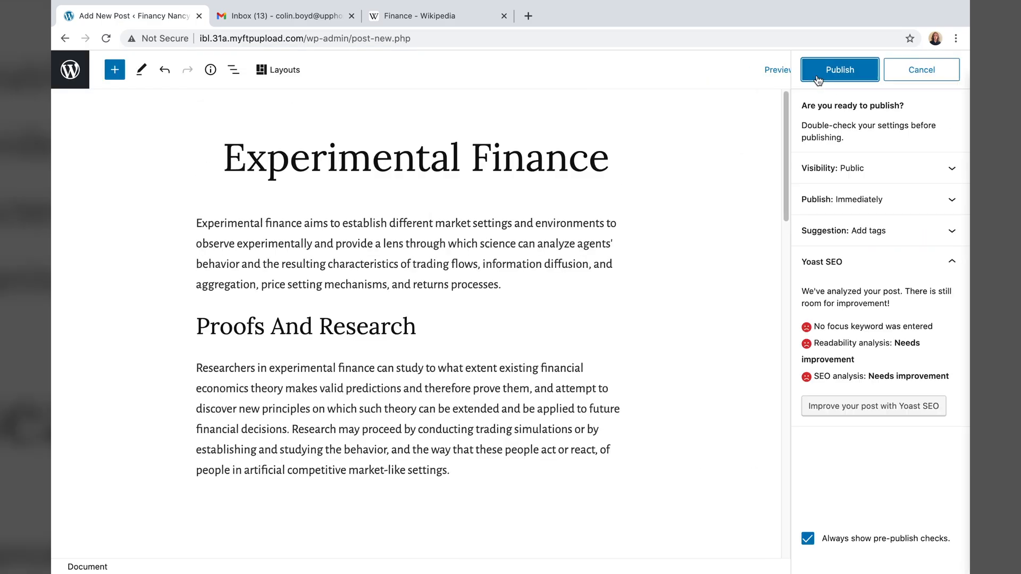
left_click(818, 74)
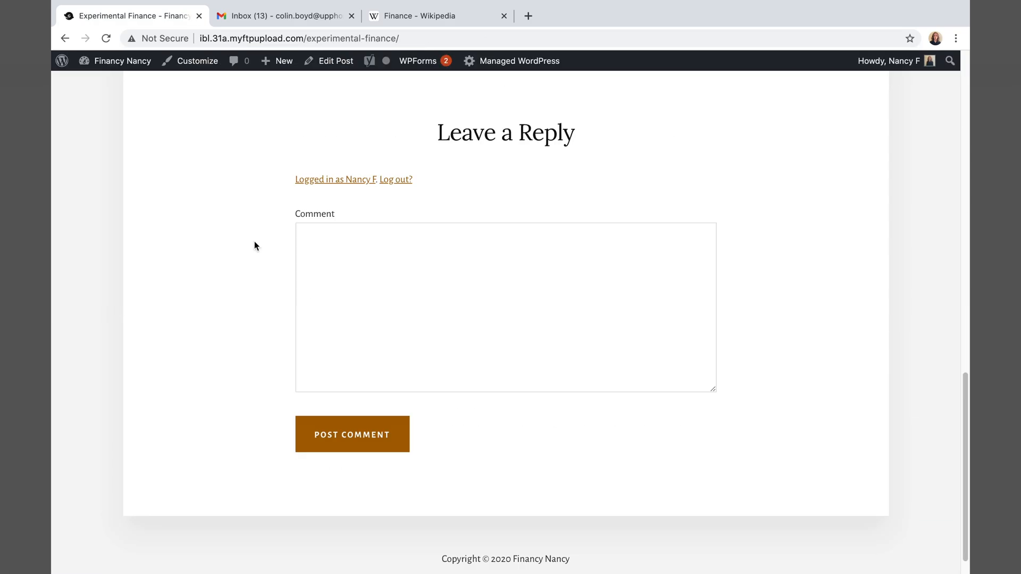
left_click(100, 62)
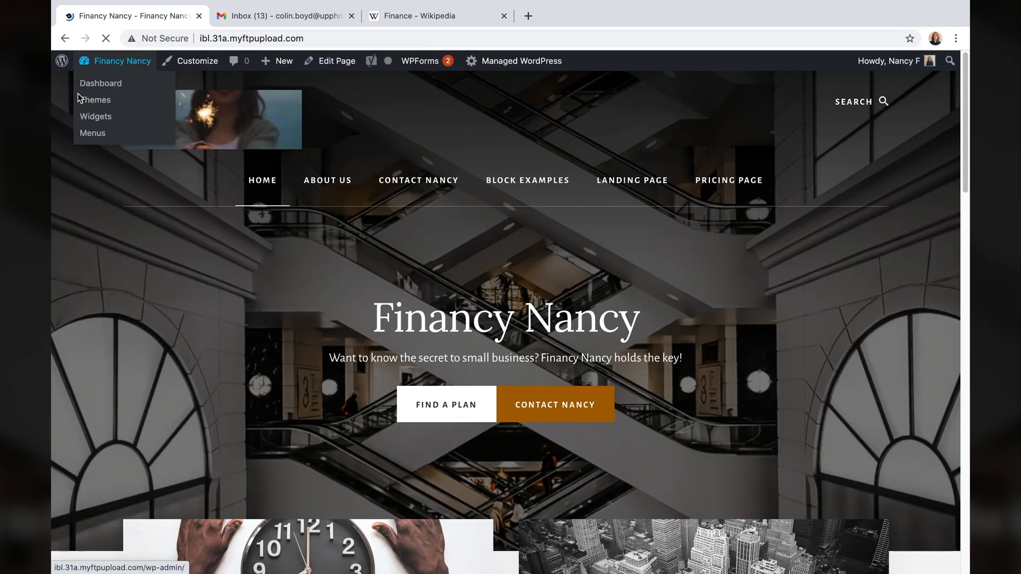
- Check the home page post grid led by Experimental Finance, then open the page in the block editor
scroll(254, 372, "down", 15)
scroll(254, 372, "up", 8)
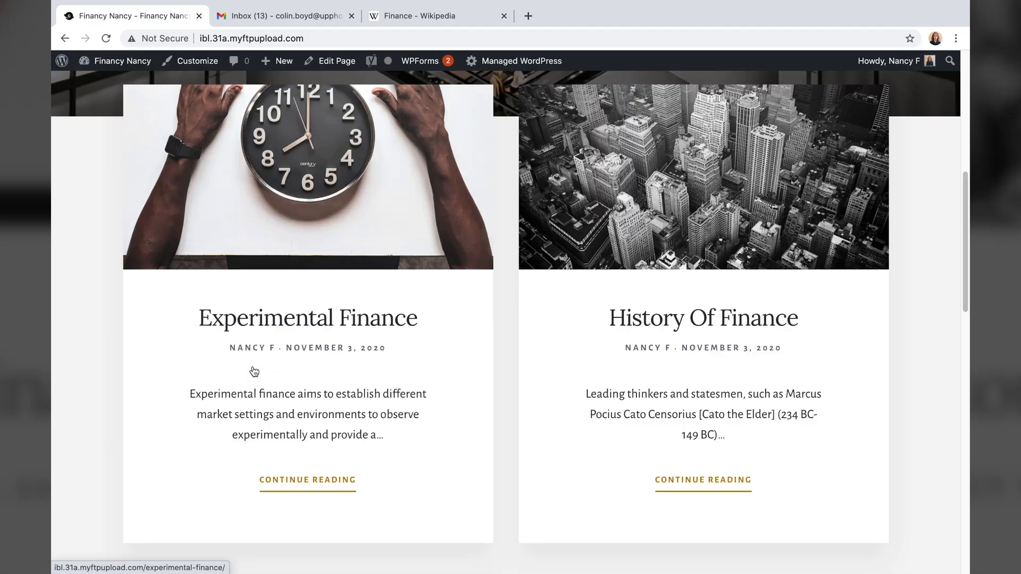
scroll(254, 372, "up", 6)
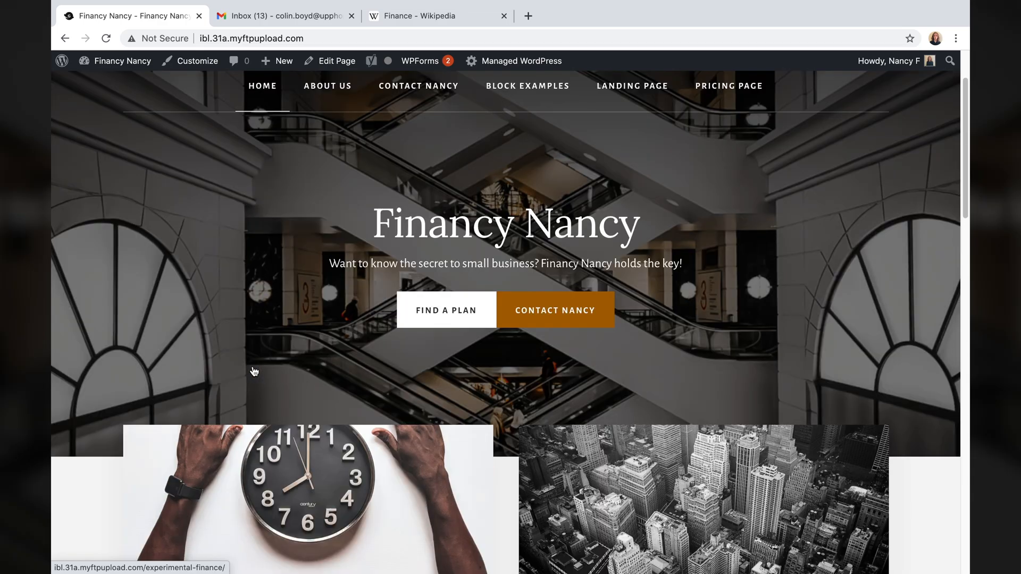
scroll(255, 372, "up", 2)
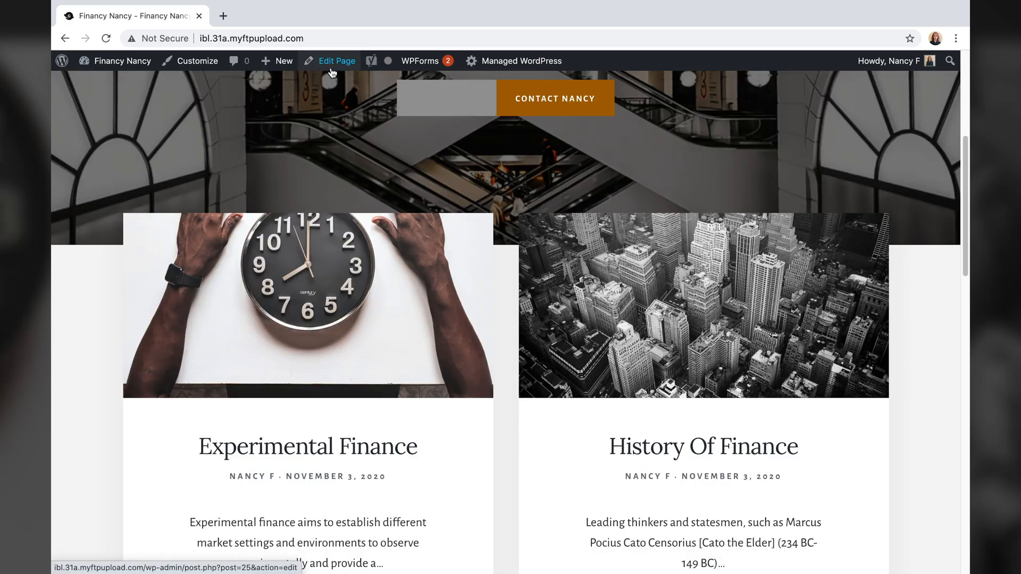
left_click(330, 62)
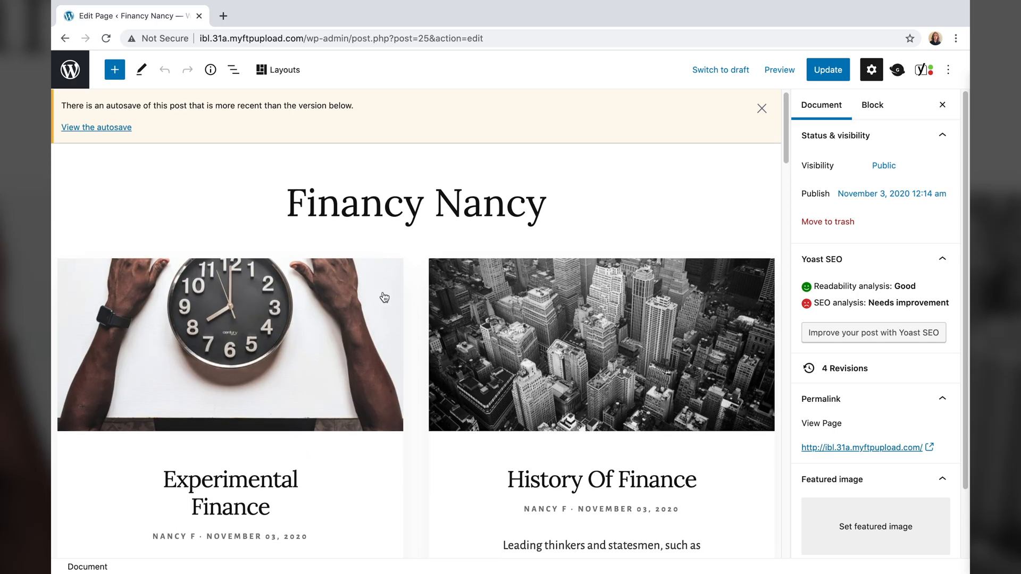
- Select the first Post and Page Grid block to show its Post, newest-first, 2-item, 2-column settings
scroll(375, 281, "down", 7)
scroll(374, 268, "down", 3)
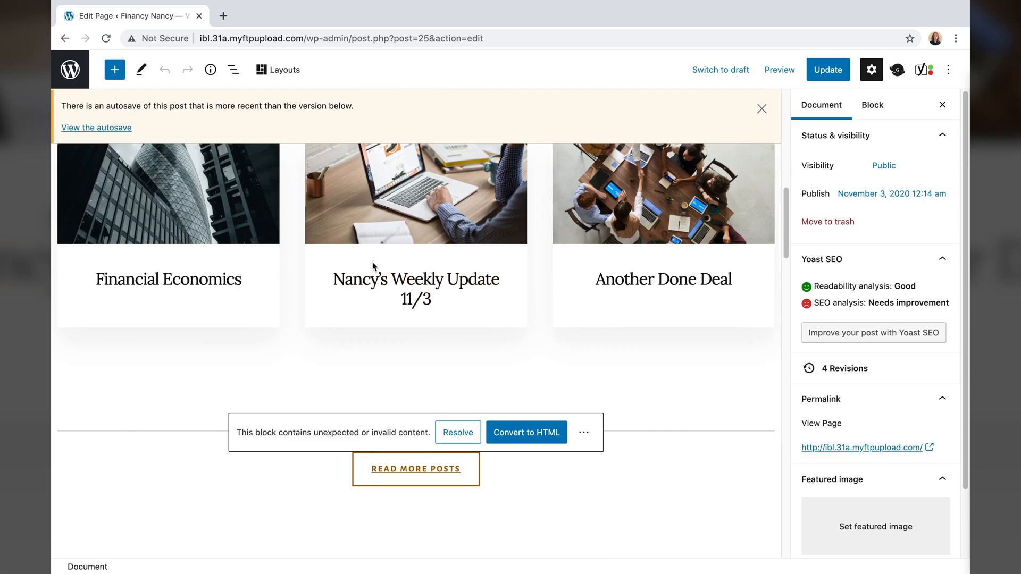
scroll(341, 245, "up", 10)
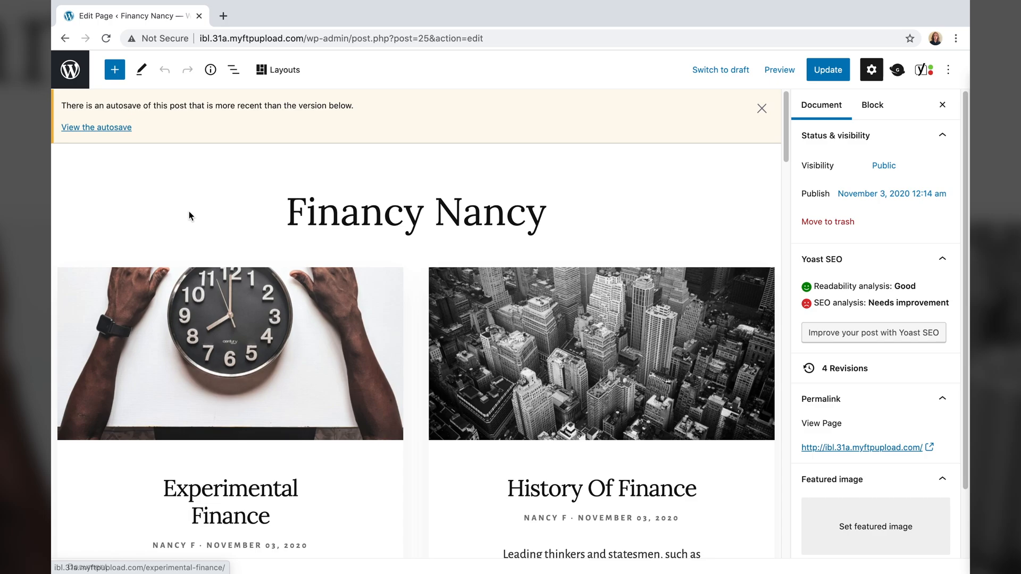
scroll(333, 292, "down", 8)
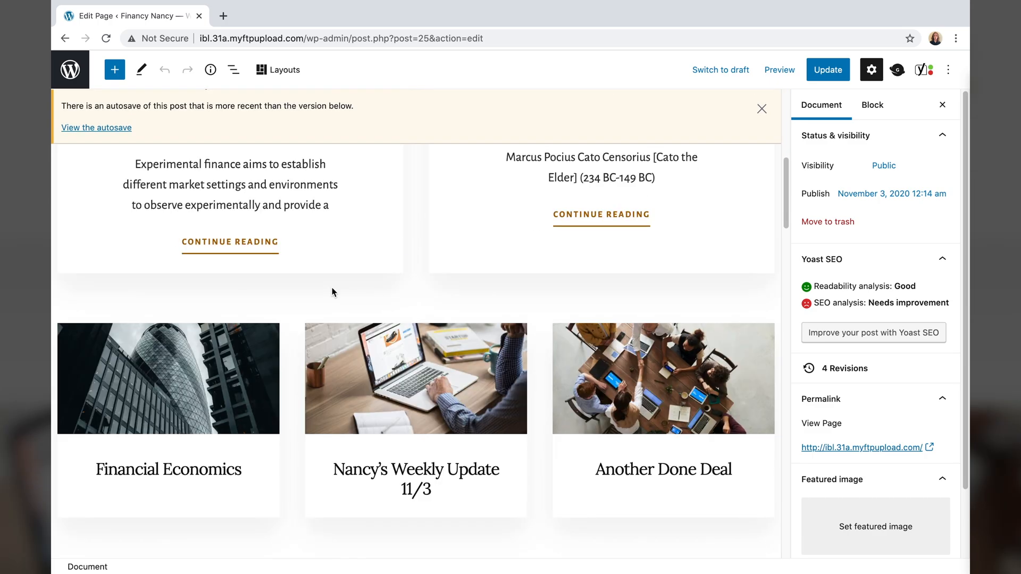
scroll(334, 292, "up", 3)
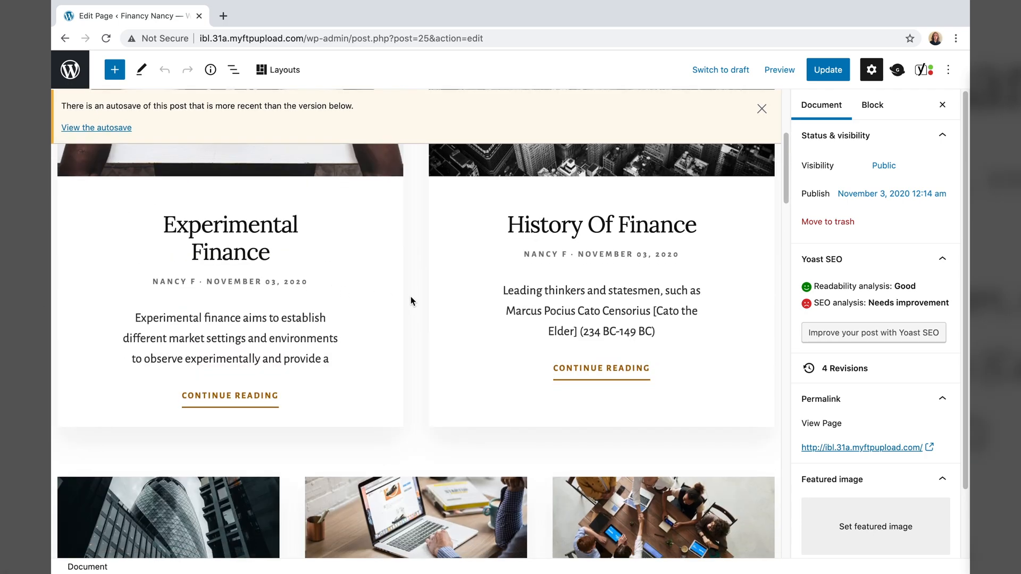
left_click(410, 301)
scroll(415, 319, "up", 5)
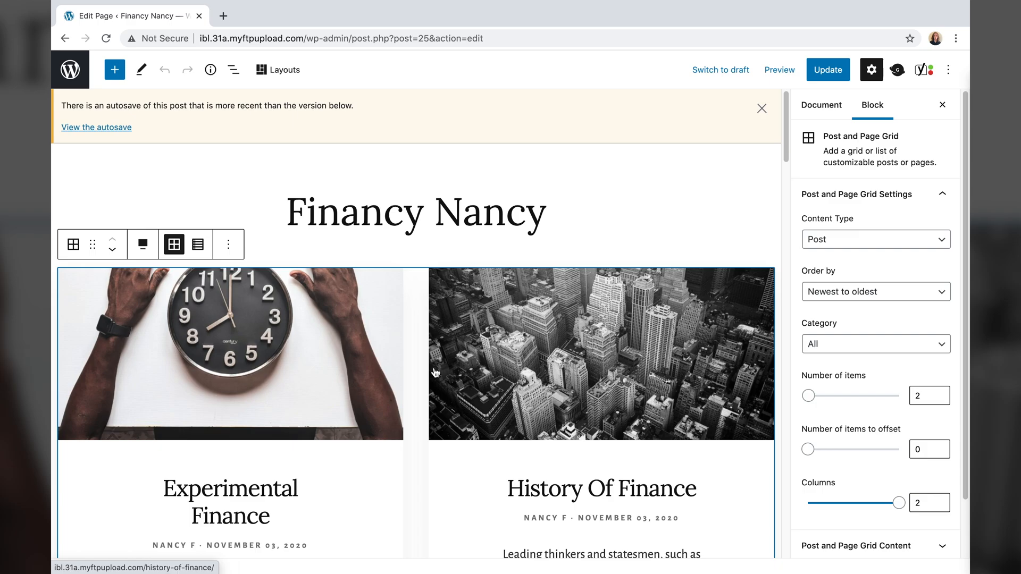
scroll(404, 353, "down", 2)
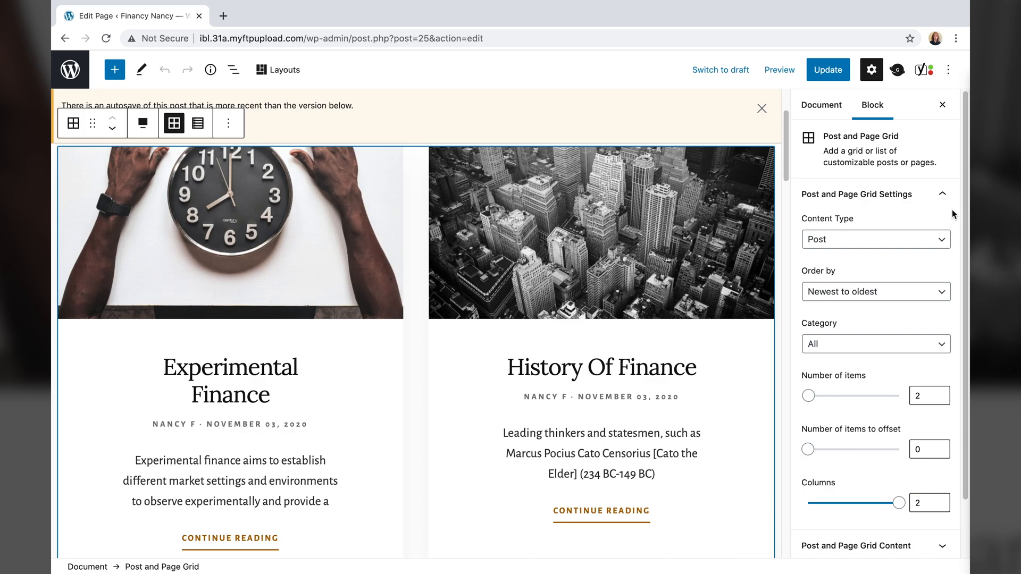
- Keep Post as grid content, try Oldest to newest order, then restore Newest to oldest
left_click(921, 244)
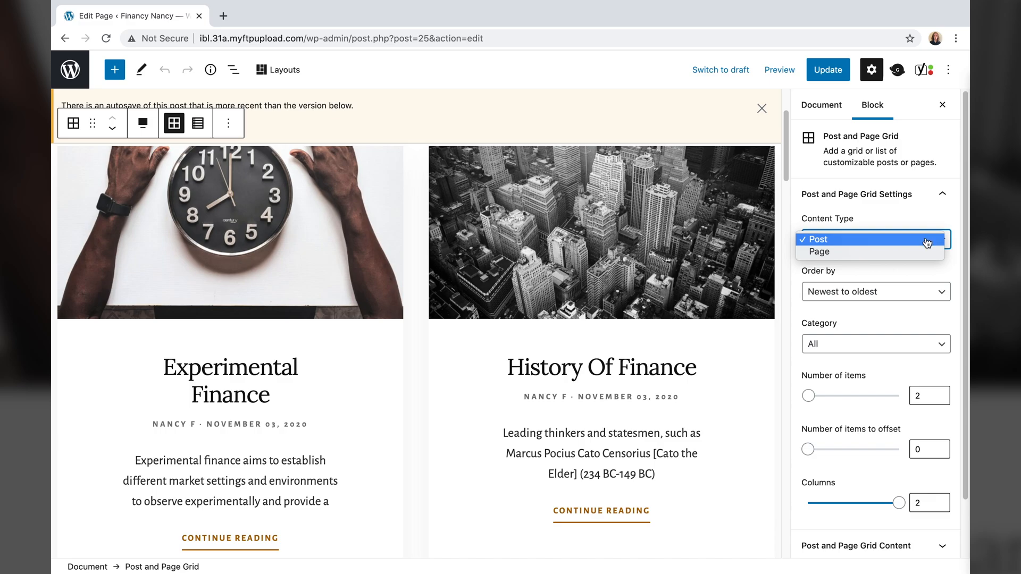
left_click(908, 298)
left_click(907, 299)
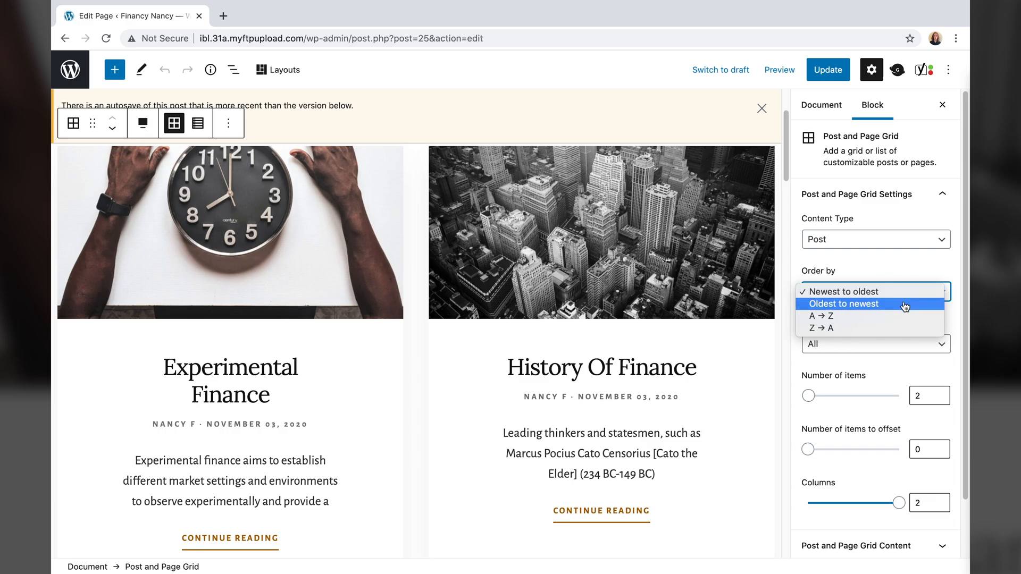
left_click(904, 304)
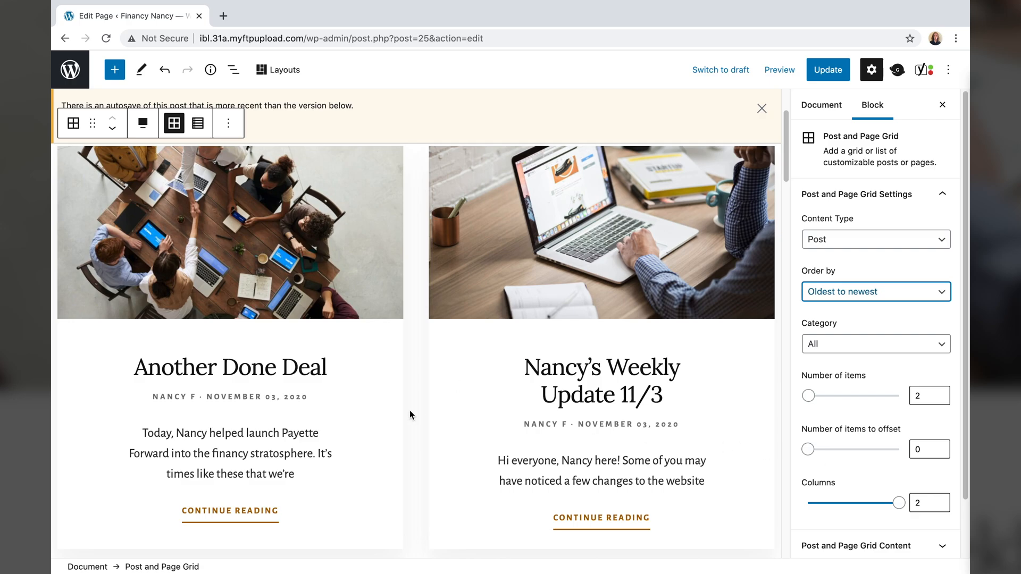
left_click(865, 293)
left_click(865, 277)
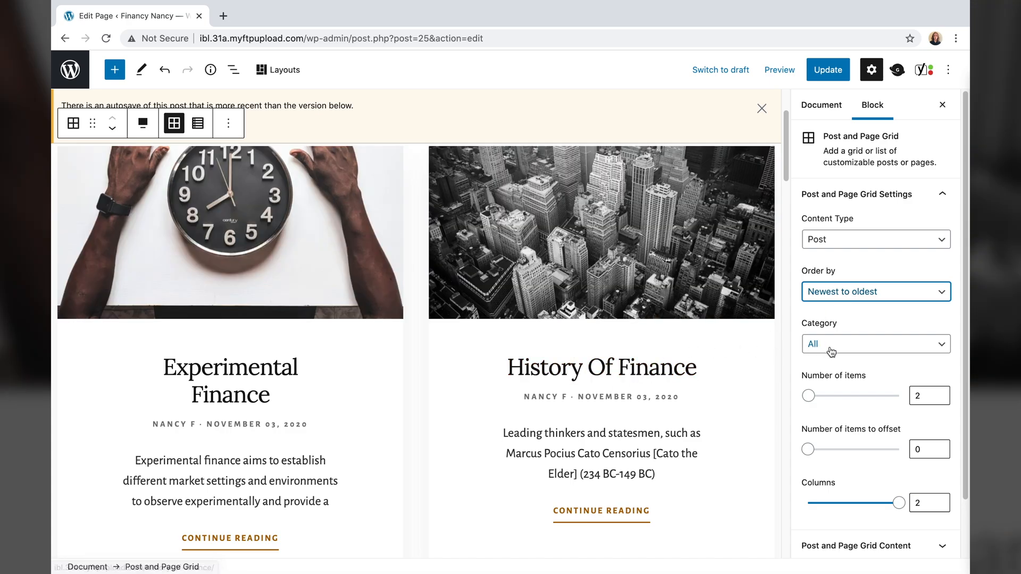
left_click(831, 351)
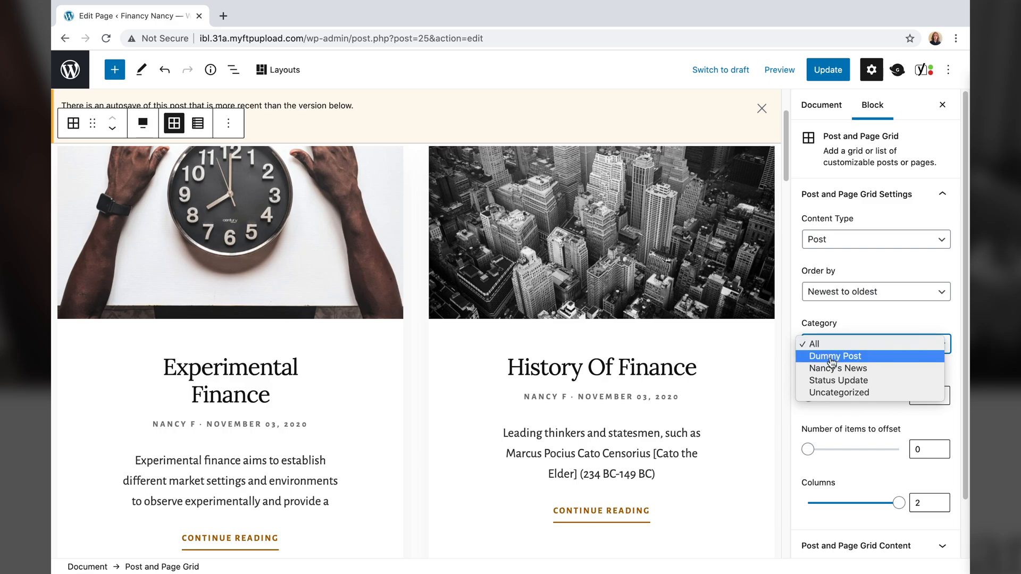
- Filter the grid to the Dummy Post category, then try Status Update instead
left_click(832, 358)
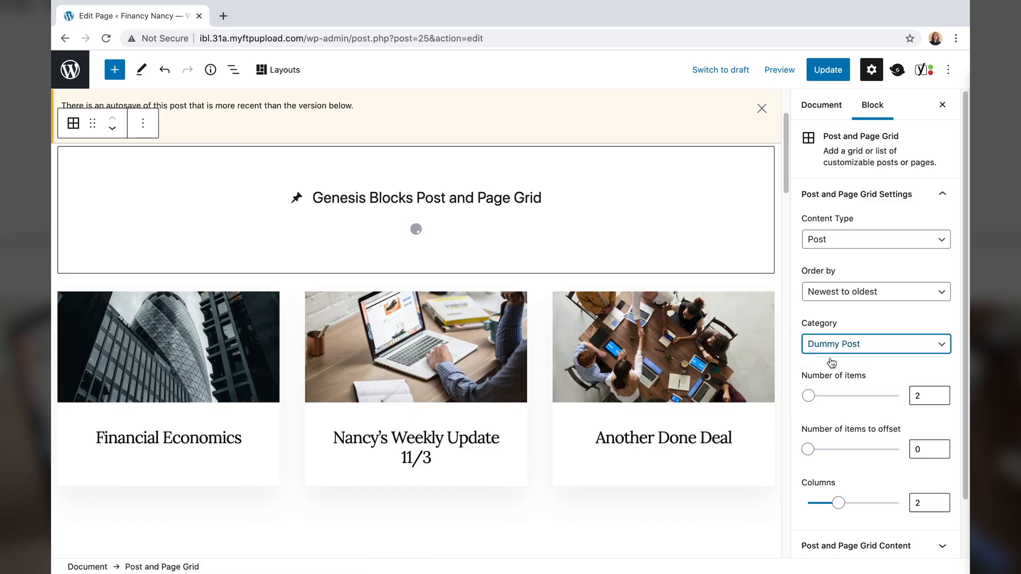
scroll(629, 395, "down", 4)
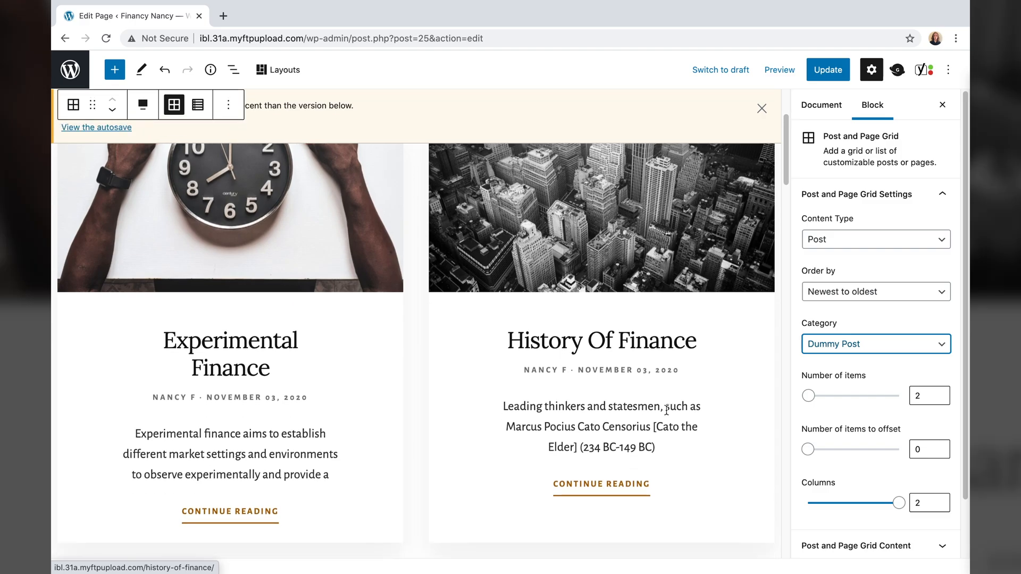
left_click(825, 350)
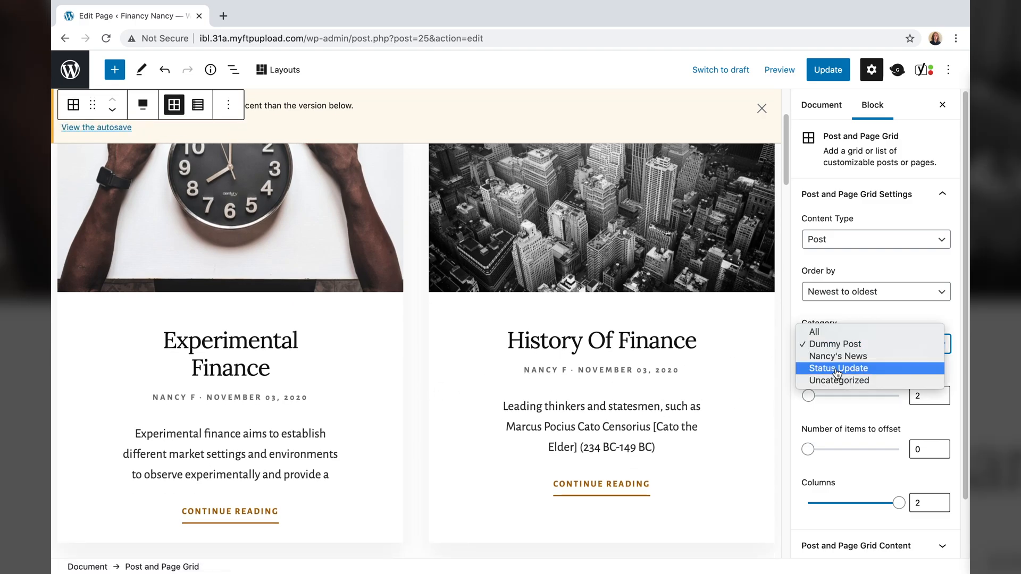
left_click(838, 368)
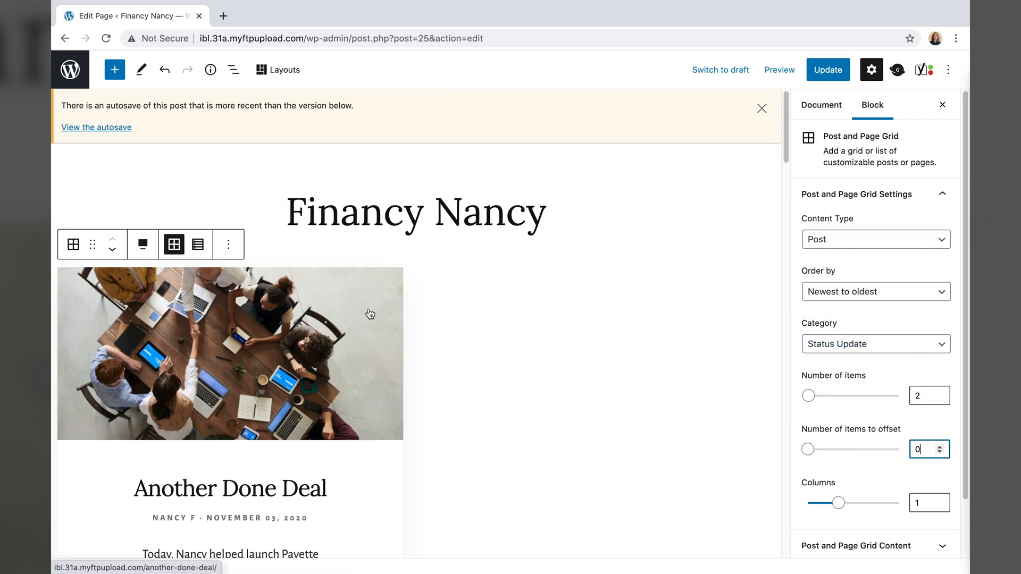
scroll(368, 313, "down", 1)
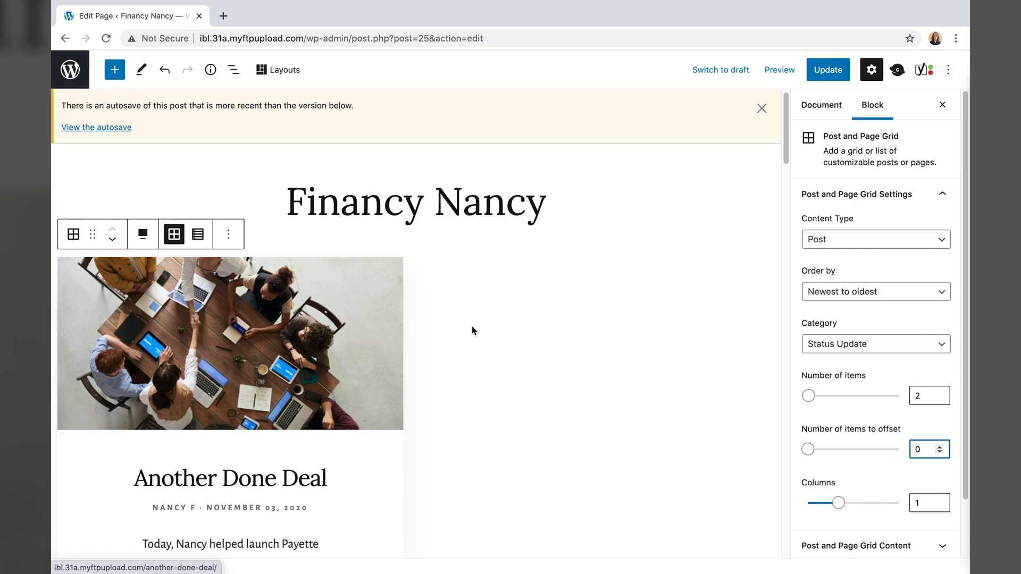
scroll(471, 328, "down", 1)
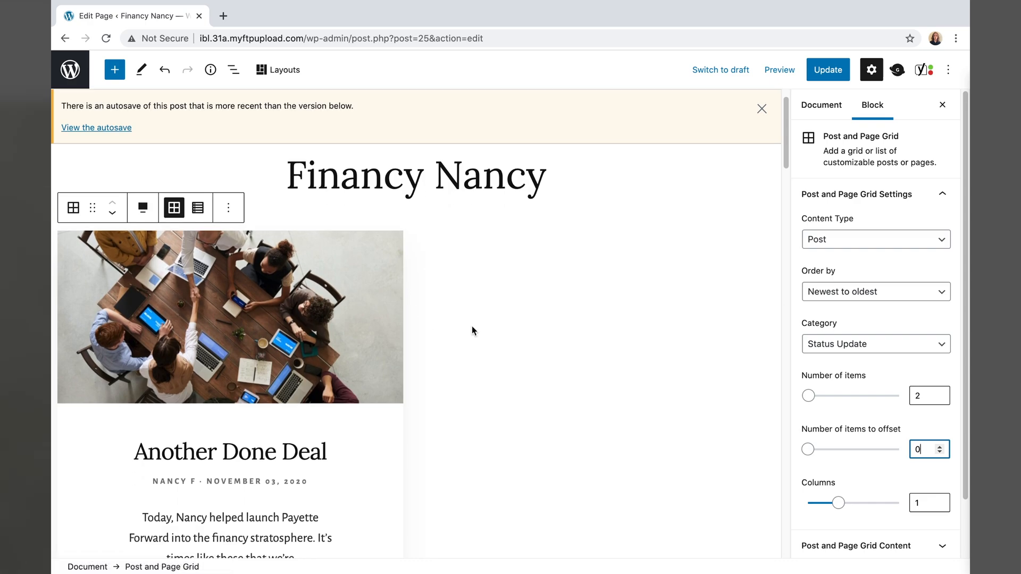
scroll(166, 328, "down", 3)
- Reselect the post grid block and inspect its column count setting
left_click(166, 328)
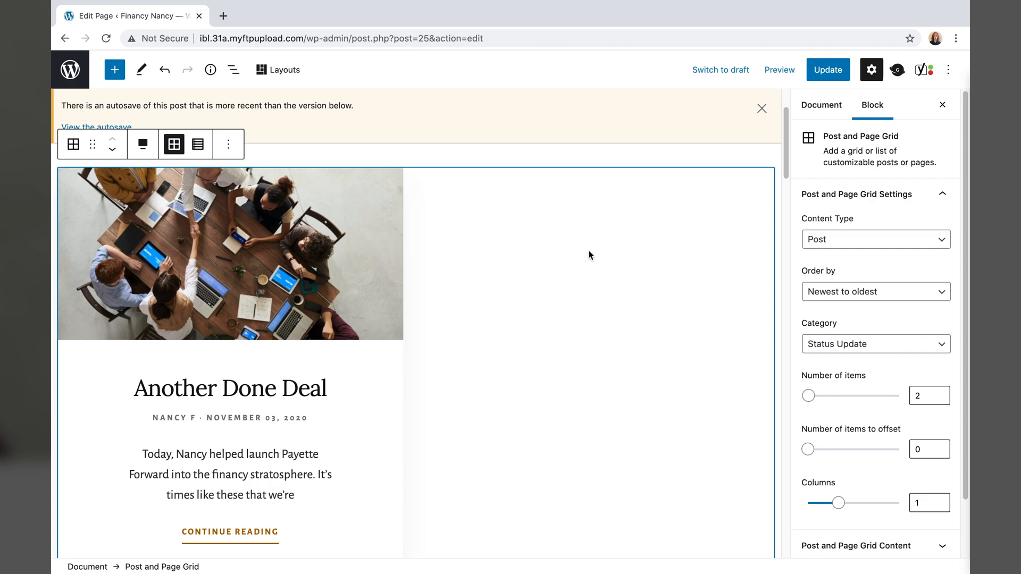
left_click(939, 506)
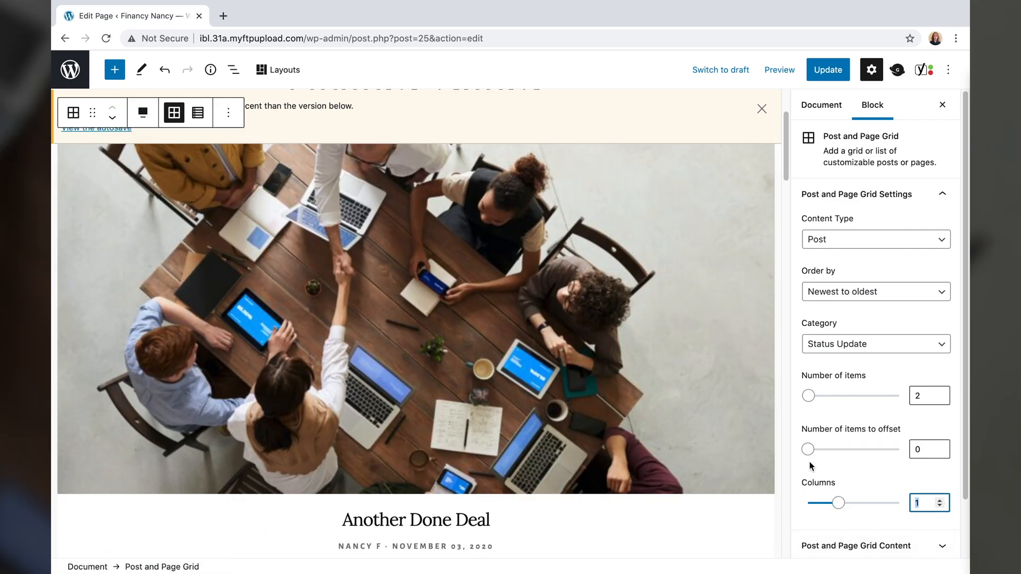
left_click(900, 480)
scroll(588, 410, "down", 3)
scroll(588, 410, "up", 3)
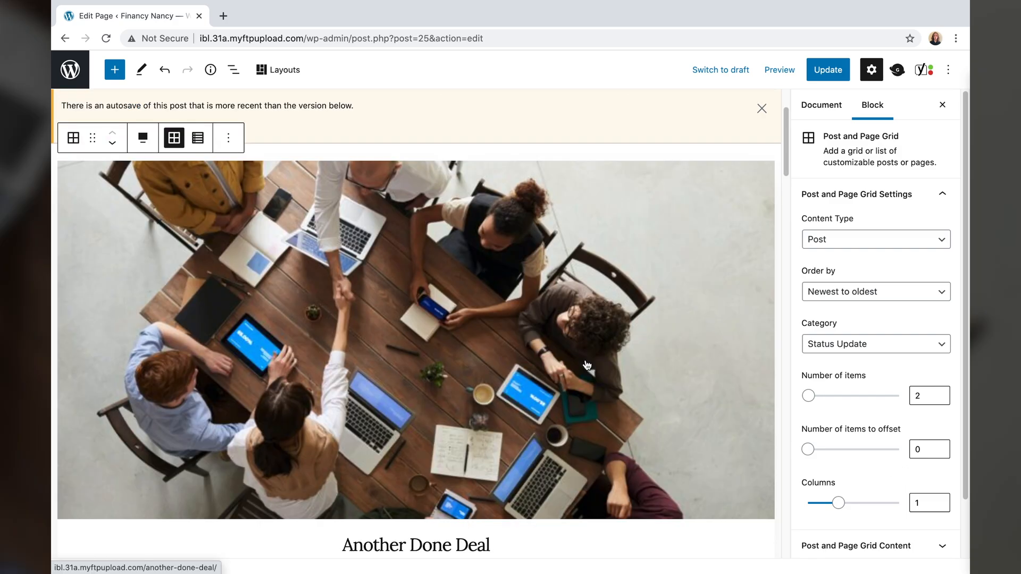
scroll(583, 367, "up", 3)
scroll(585, 383, "down", 1)
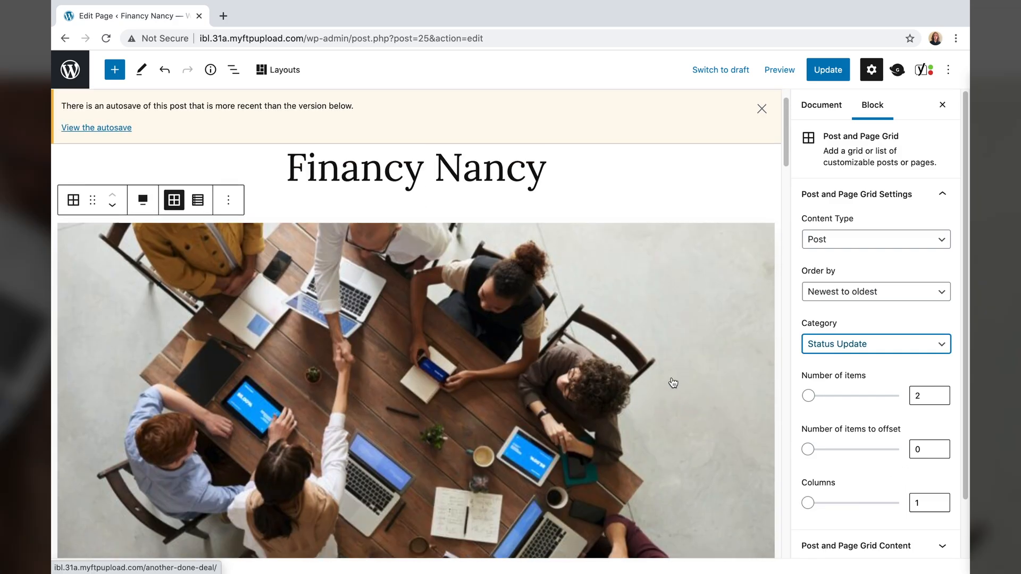
scroll(587, 399, "up", 1)
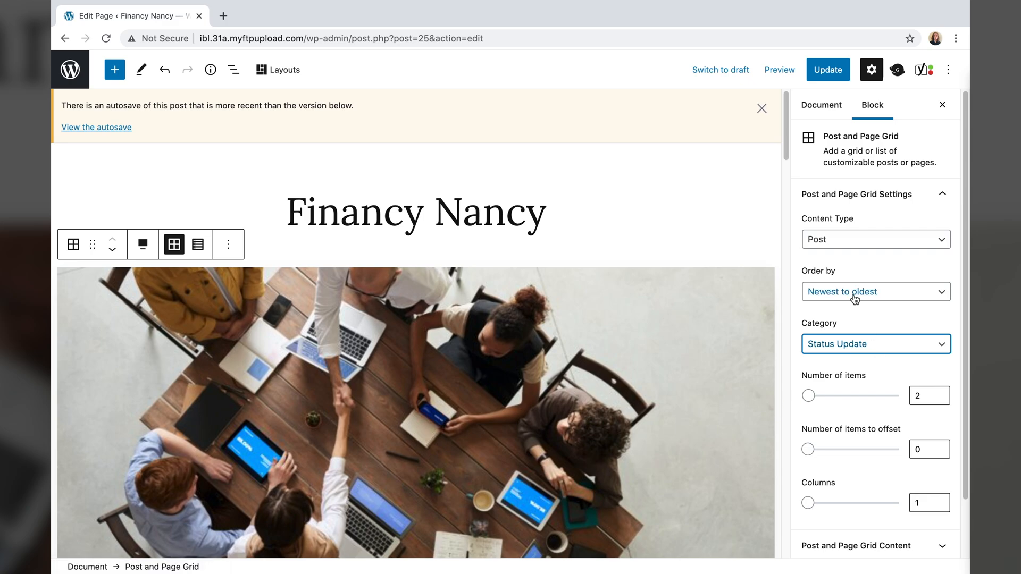
- Switch the category back to Dummy Post and set Number of items to 2
left_click(842, 351)
left_click(842, 351)
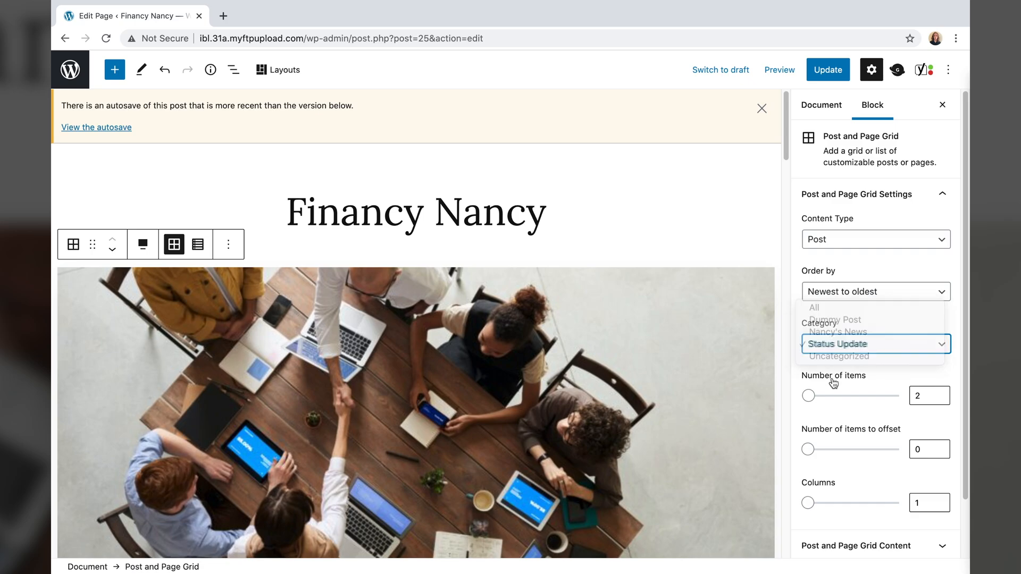
left_click(833, 346)
left_click(833, 321)
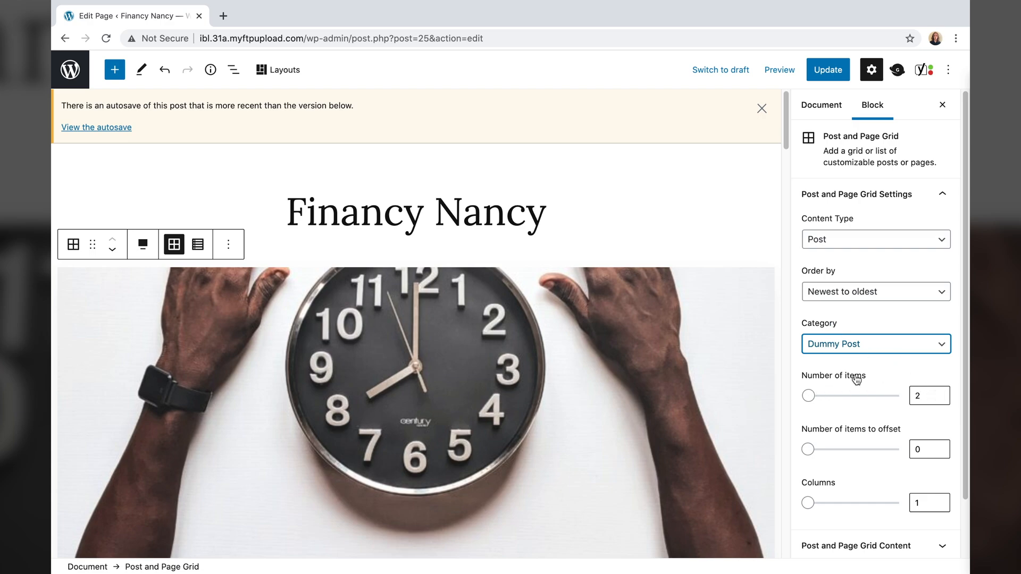
left_click(920, 397)
key("BackSpace")
type("2")
- Set the grid to 2 columns, Experimental Finance beside History Of Finance
scroll(537, 382, "down", 2)
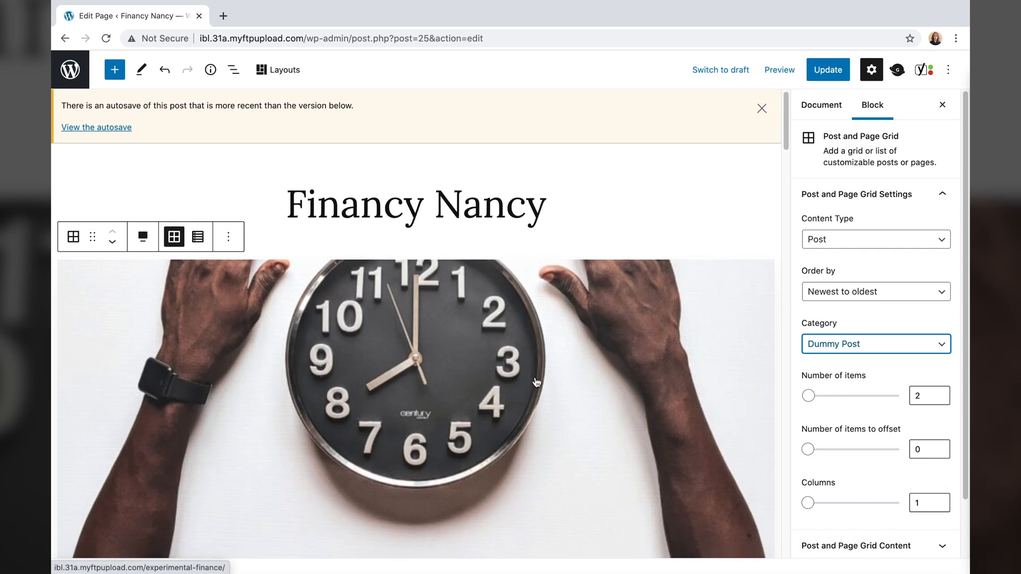
scroll(536, 382, "down", 10)
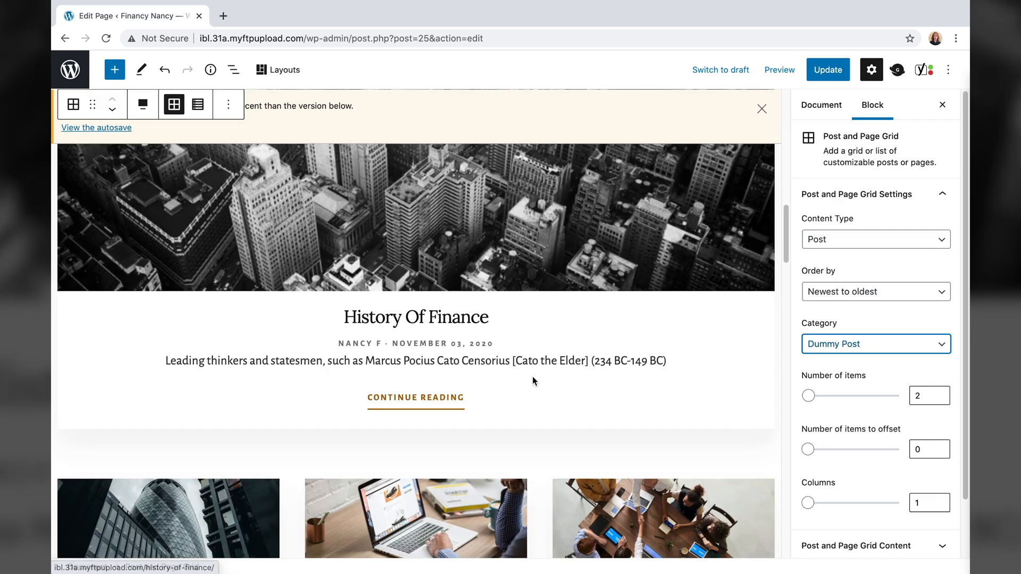
scroll(597, 342, "up", 10)
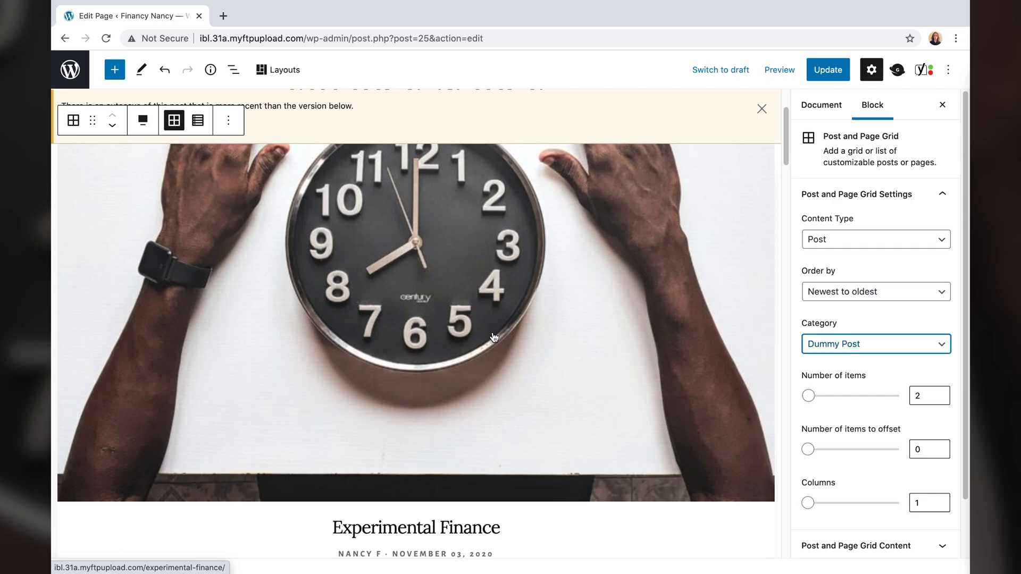
left_click(940, 499)
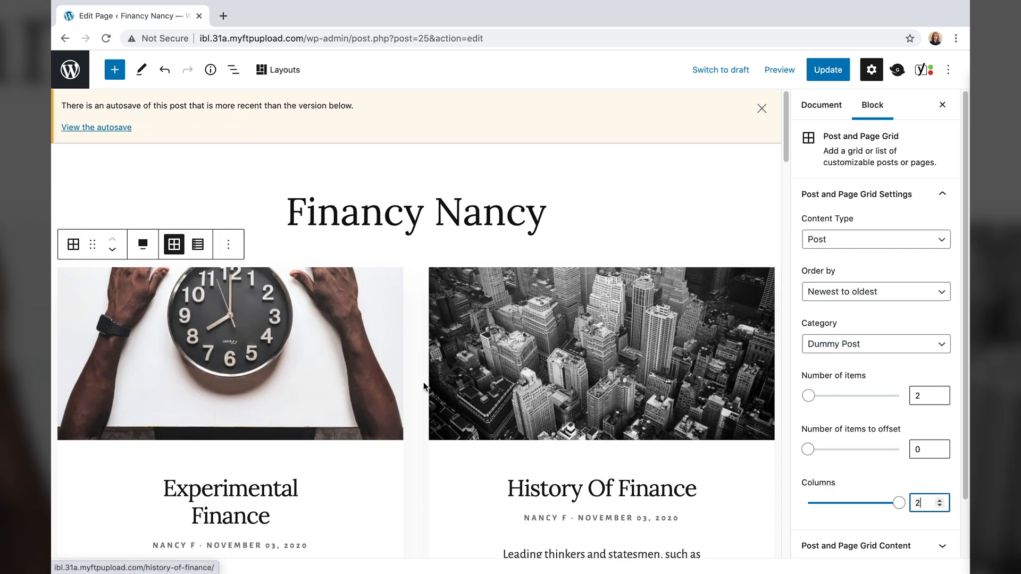
scroll(483, 401, "down", 2)
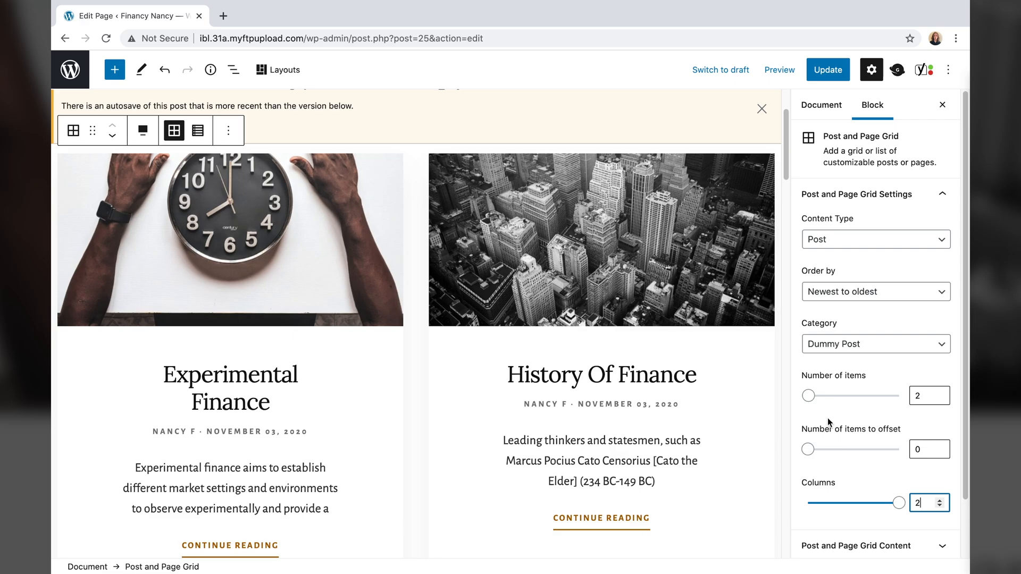
- Step the grid offset to 1 and back to 0, then inspect the lower three-column grid
left_click(940, 447)
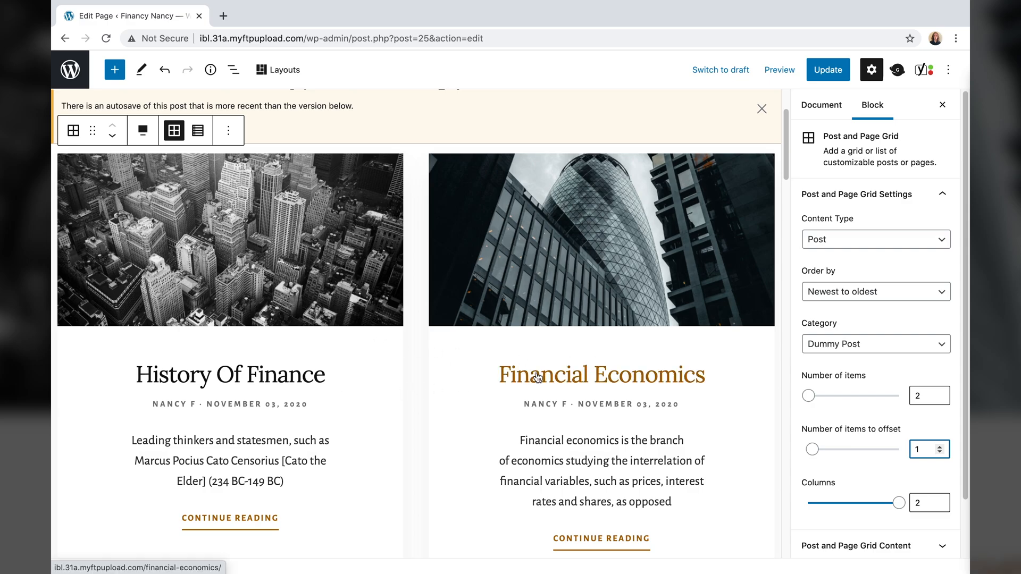
left_click(939, 453)
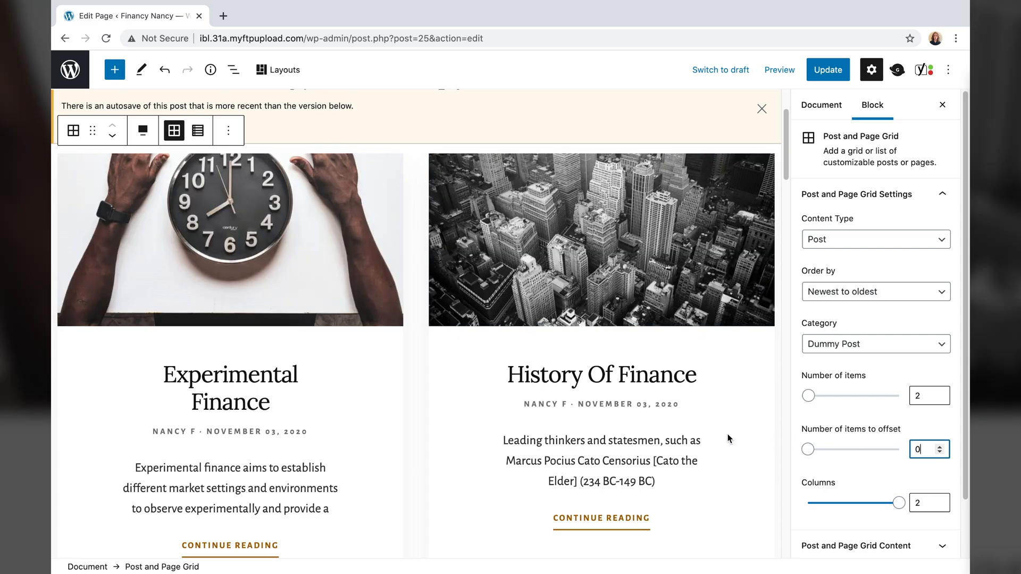
scroll(728, 436, "down", 6)
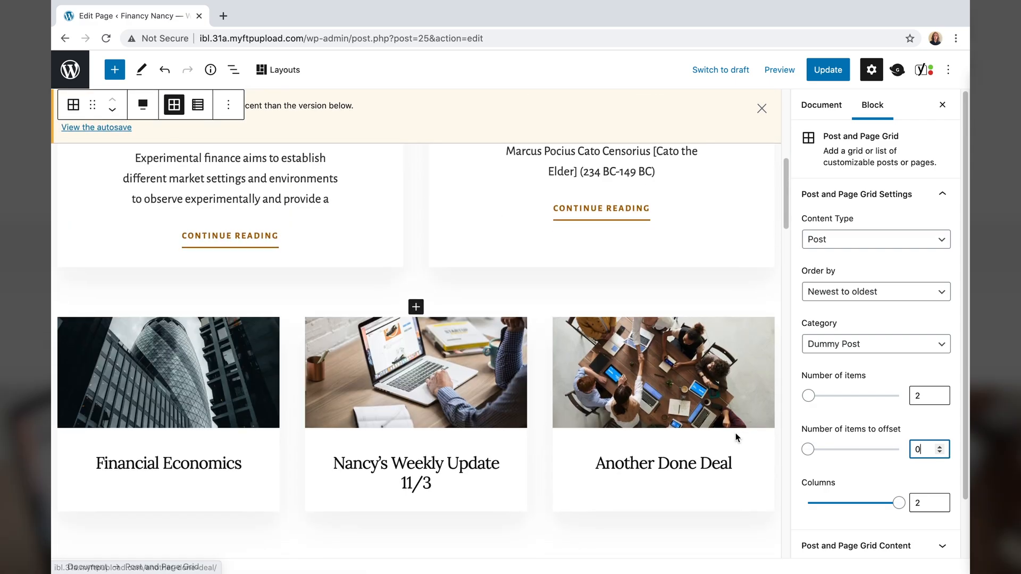
left_click(729, 461)
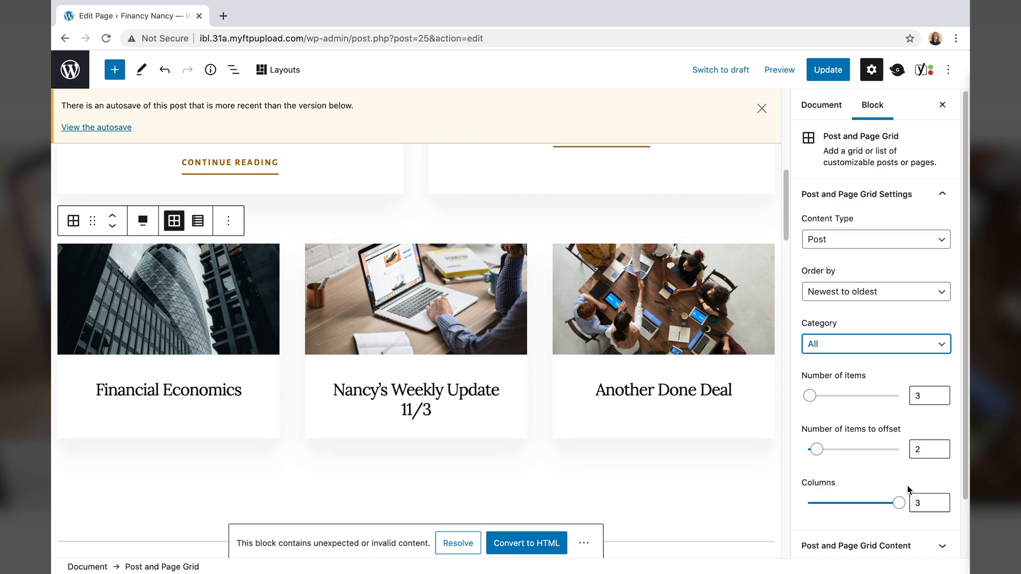
scroll(398, 488, "down", 2)
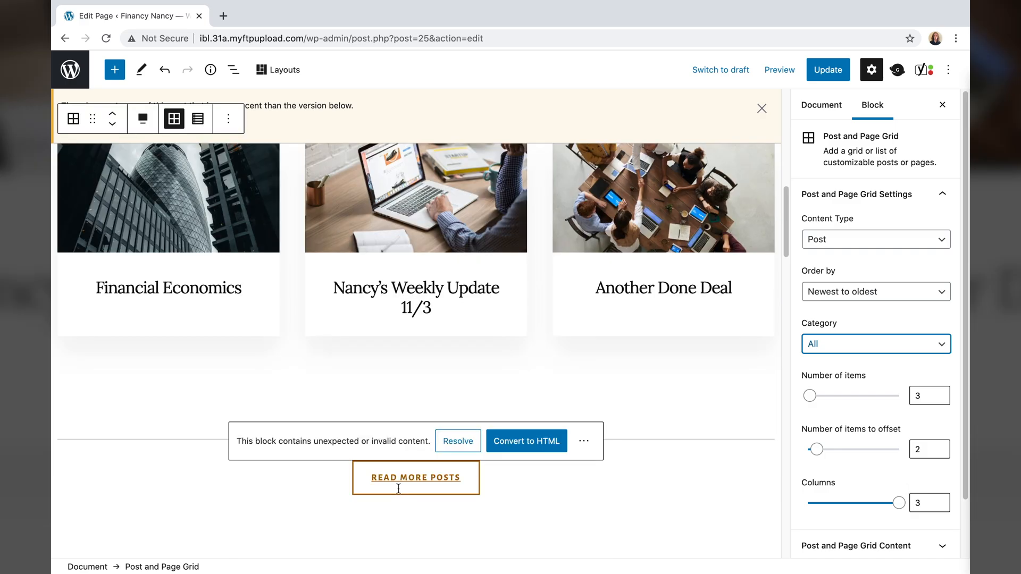
- Update the home page, then start a new post titled Ancient Finance
left_click(828, 70)
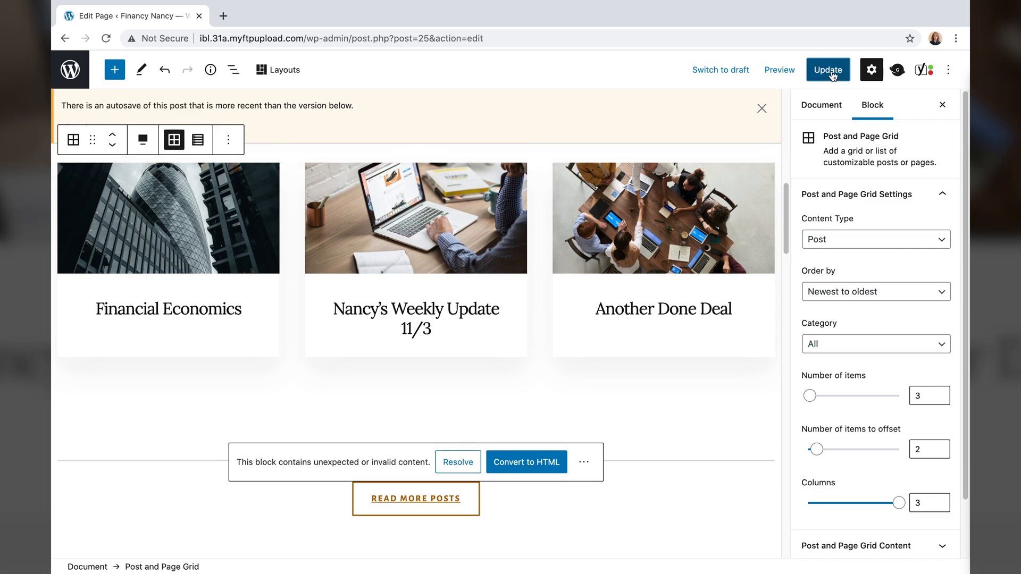
left_click(73, 71)
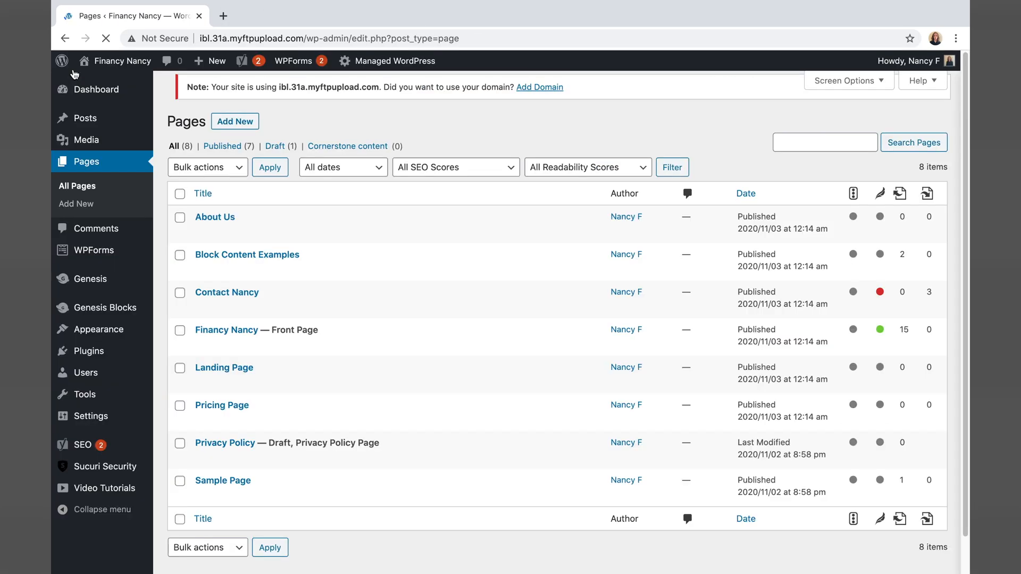
mouse_move(101, 126)
left_click(228, 93)
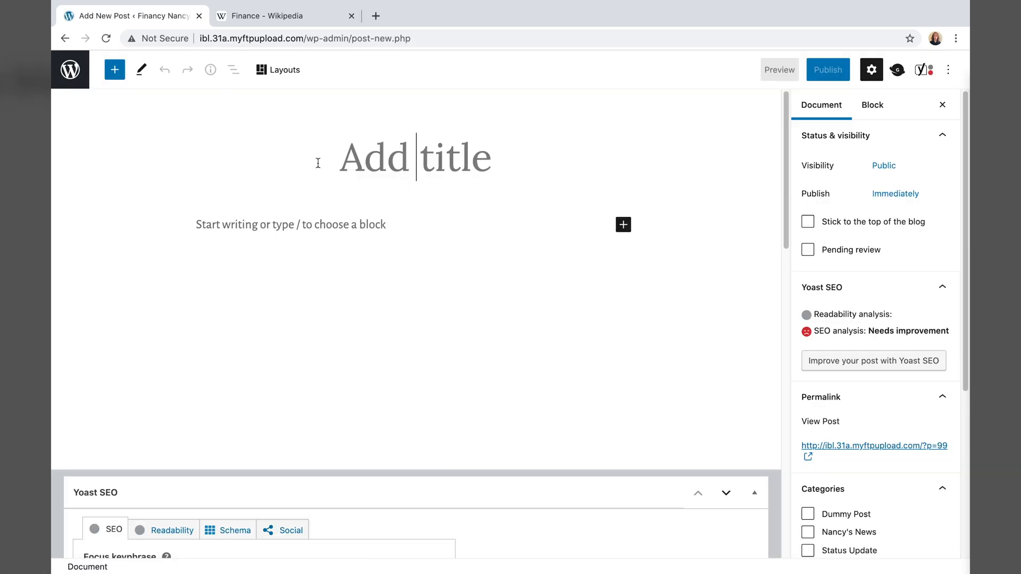
type("Ancient Finance")
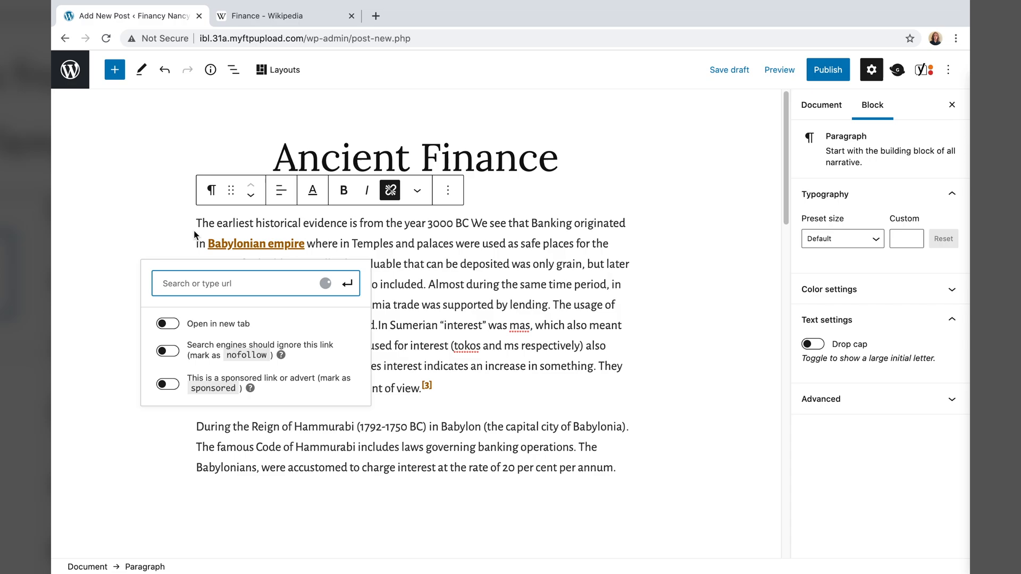
- Split the body after 'lending.' and insert a Sumerian Finance heading between the paragraphs
left_click(482, 313)
left_click_drag(305, 244, 207, 243)
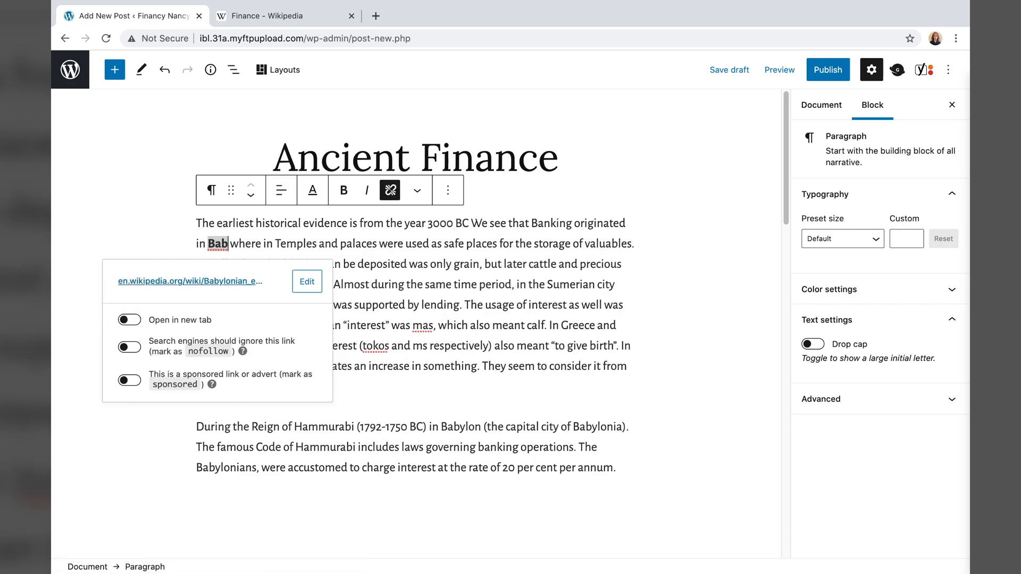
left_click(462, 307)
key("Return")
left_click(520, 350)
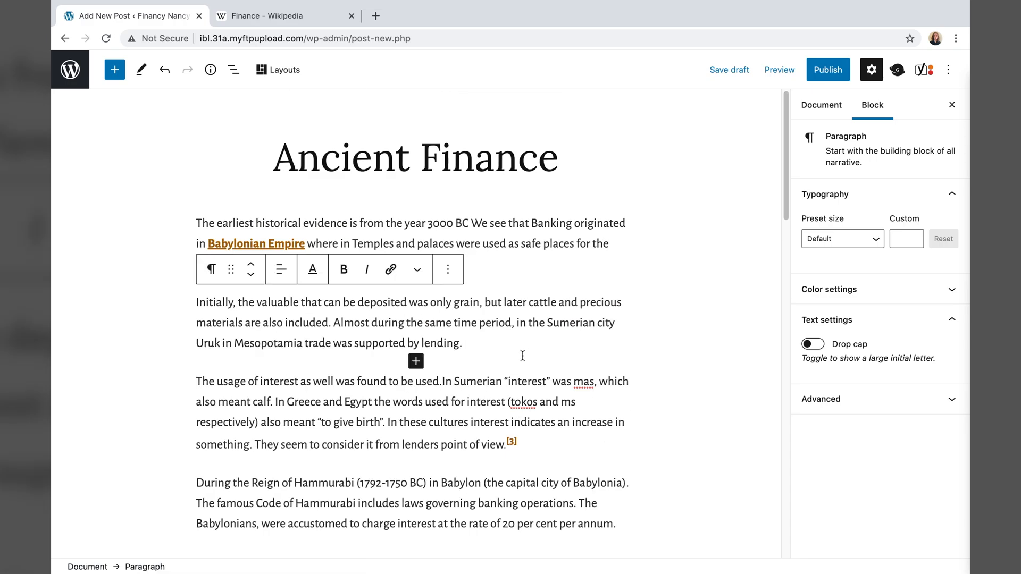
left_click(114, 70)
left_click(221, 289)
type("Sumerian Finance")
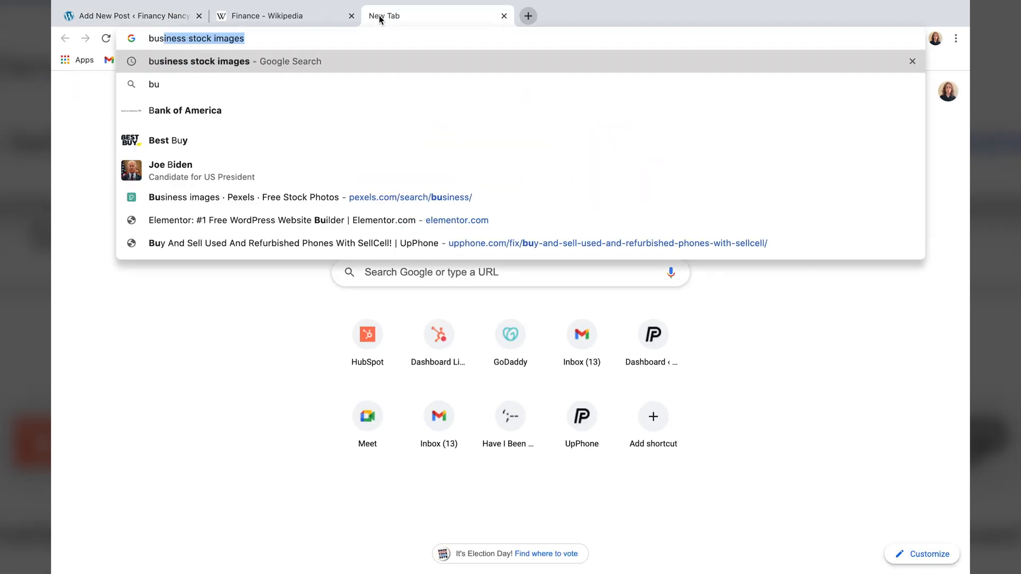
- Download a fauxels business photo from Pexels and set it as the featured image
key("Return")
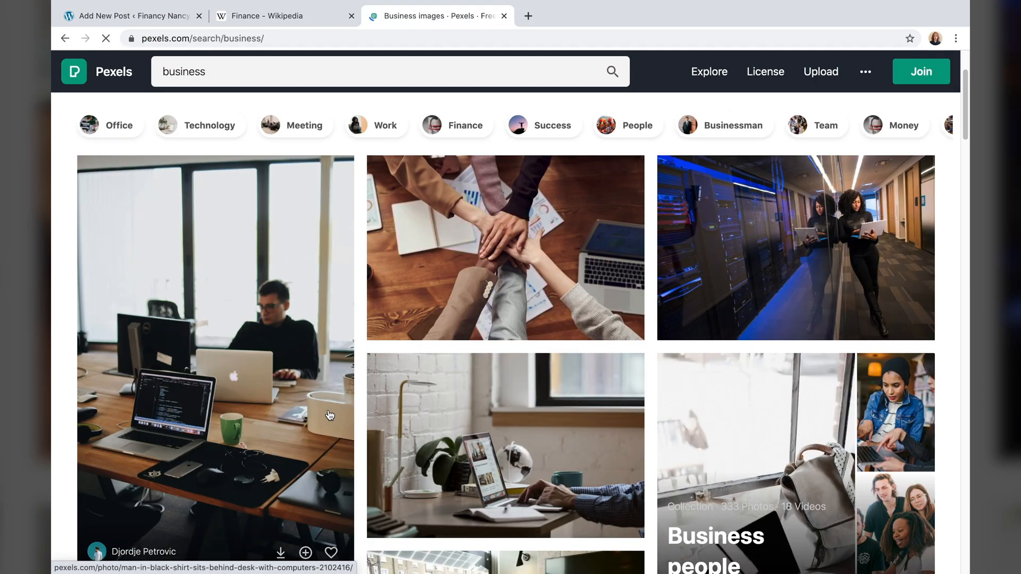
scroll(510, 319, "down", 10)
left_click(619, 364)
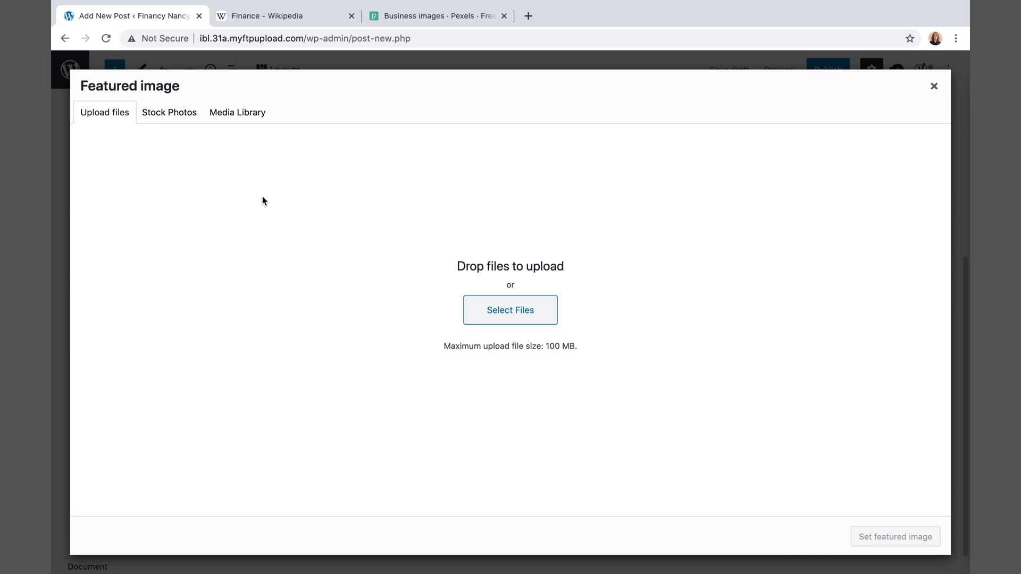
left_click(501, 322)
left_click(300, 118)
double_click(413, 192)
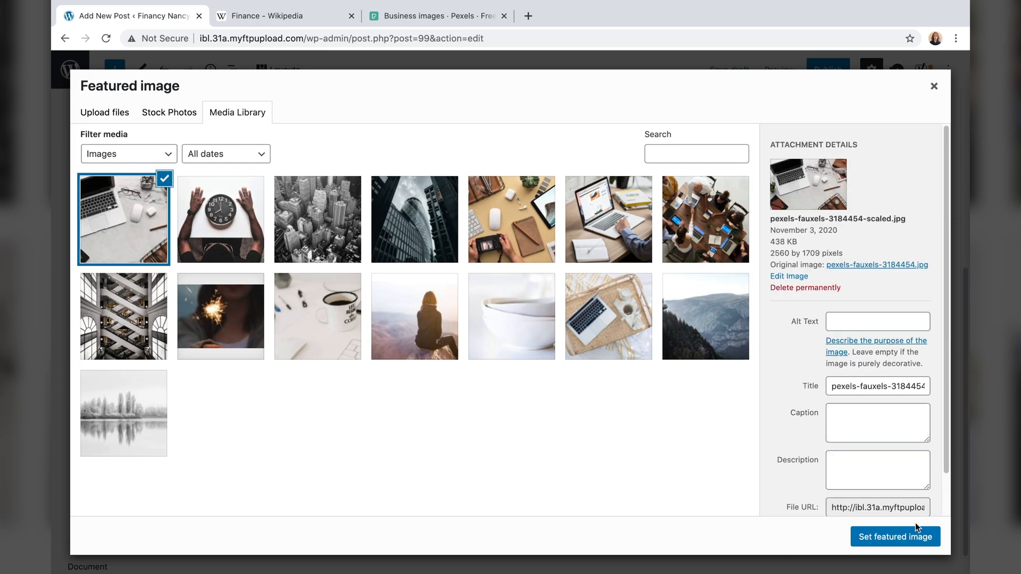
left_click(918, 533)
- Publish Ancient Finance and open the home page for editing
left_click(825, 69)
left_click(826, 70)
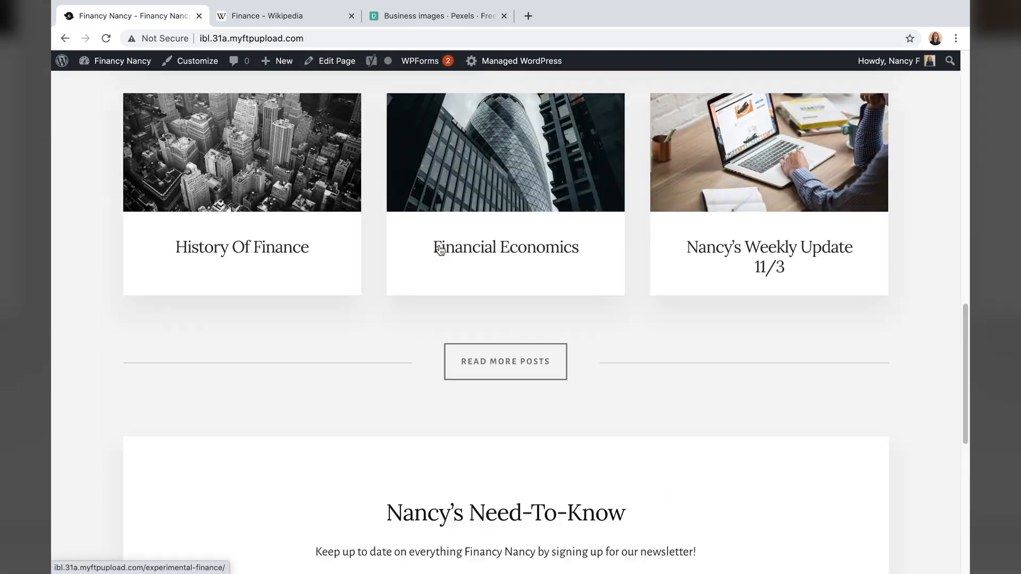
left_click(334, 62)
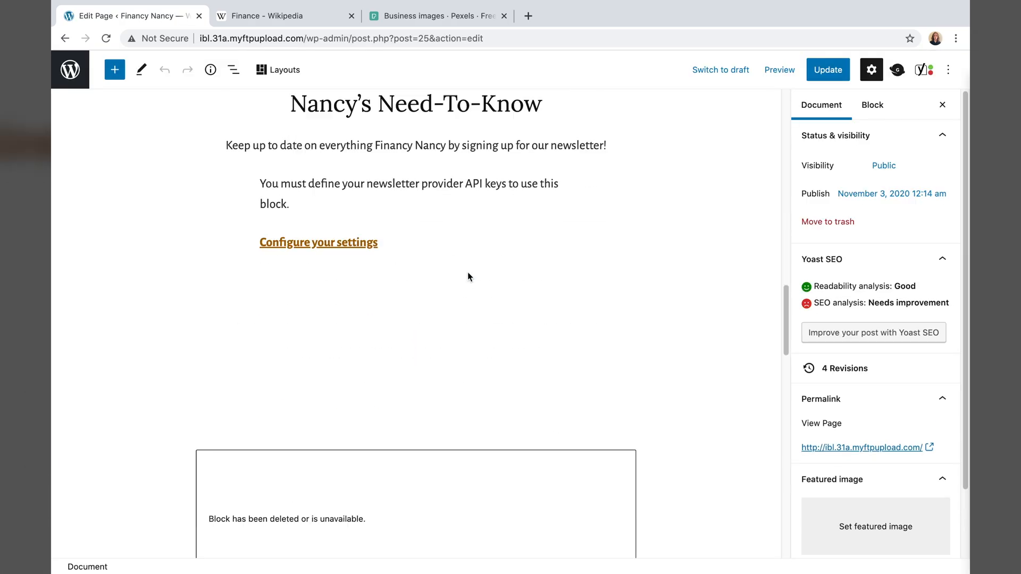
- Switch the post grid order to oldest first, then restore newest first
scroll(468, 273, "down", 10)
right_click(407, 244)
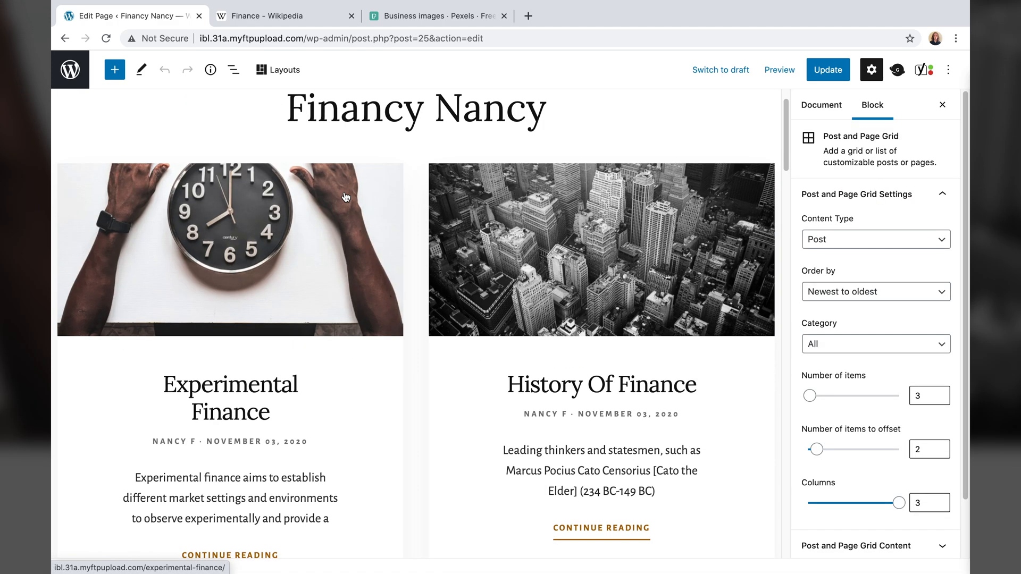
scroll(415, 319, "down", 5)
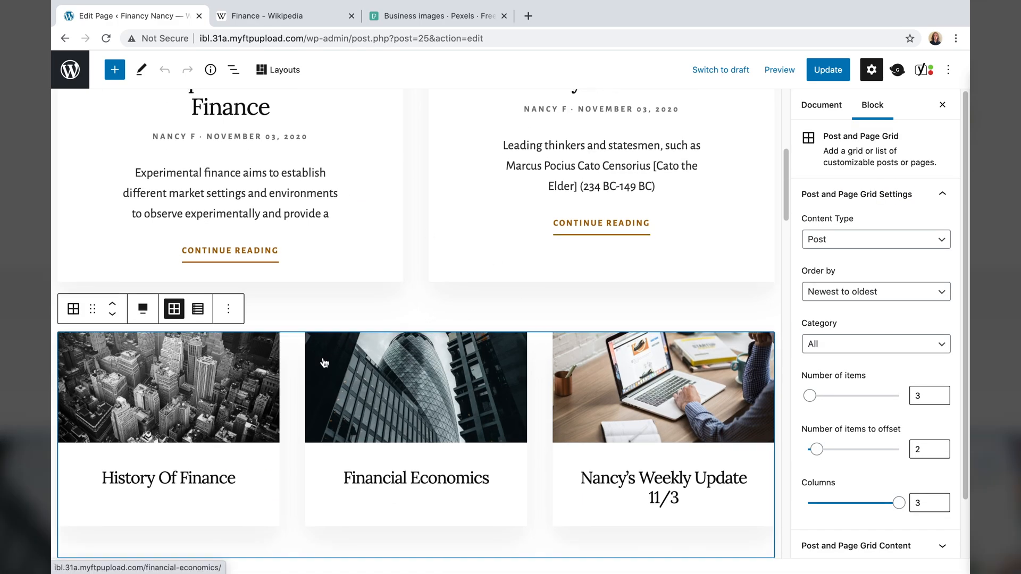
key("Down")
key("Up")
- Resolve the invalid Read More Posts button using Convert to Blocks
left_click(461, 407)
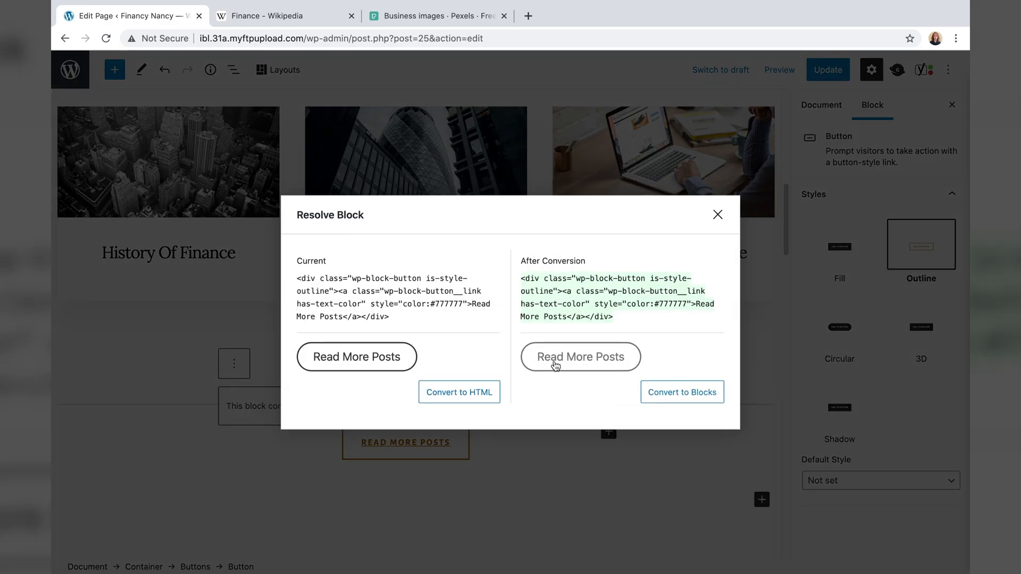
left_click(652, 394)
scroll(617, 355, "down", 2)
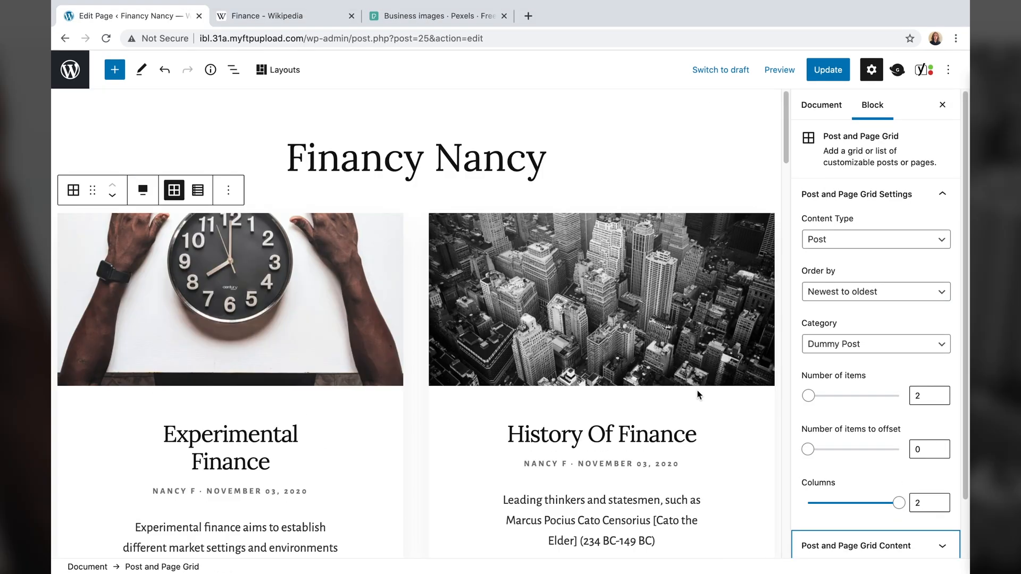
scroll(680, 390, "down", 1)
scroll(840, 452, "down", 3)
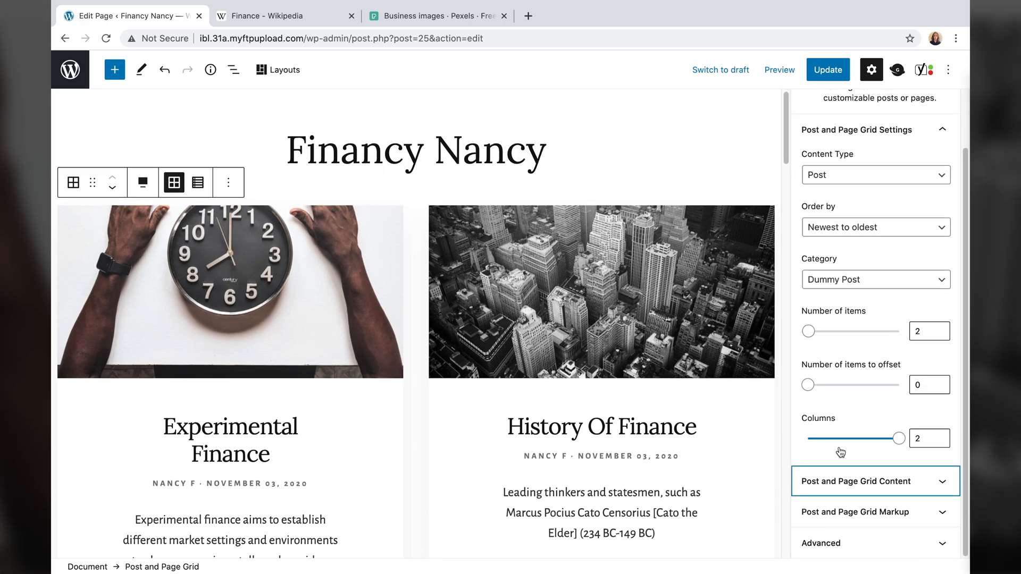
- Turn off Display Author, Display Date and Display Excerpt for the two-post grid
left_click(853, 483)
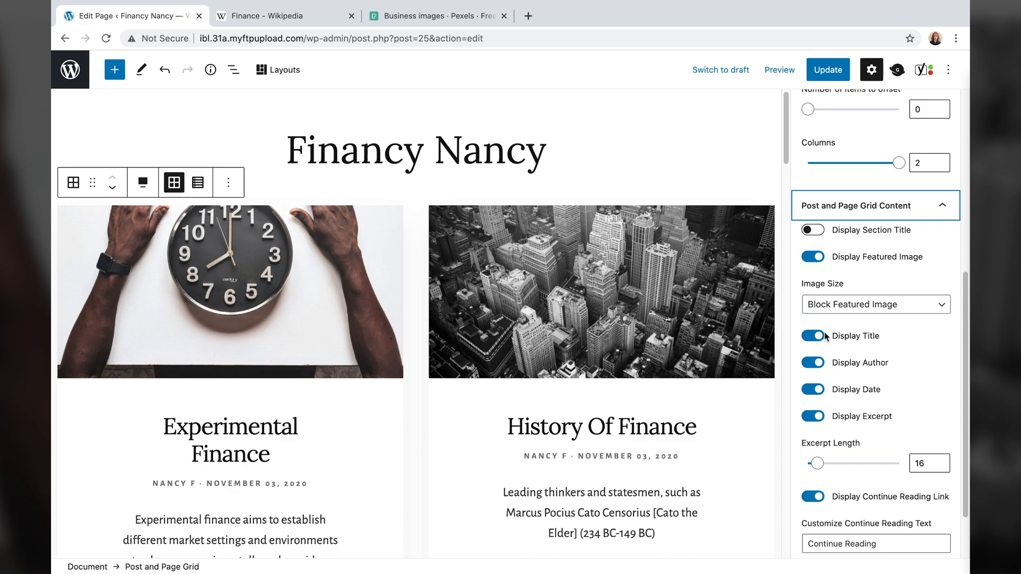
left_click(814, 363)
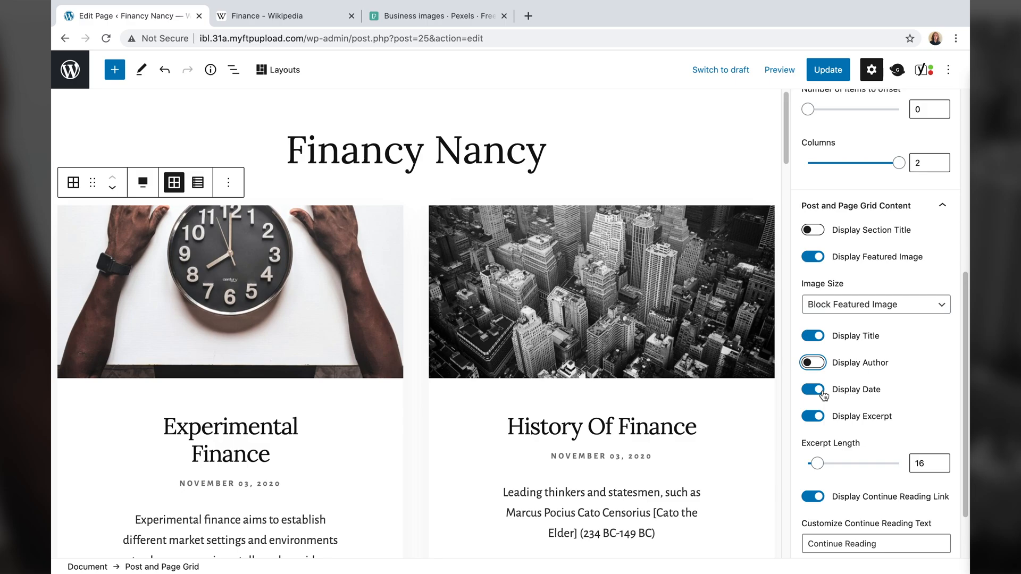
left_click(822, 392)
scroll(823, 396, "down", 1)
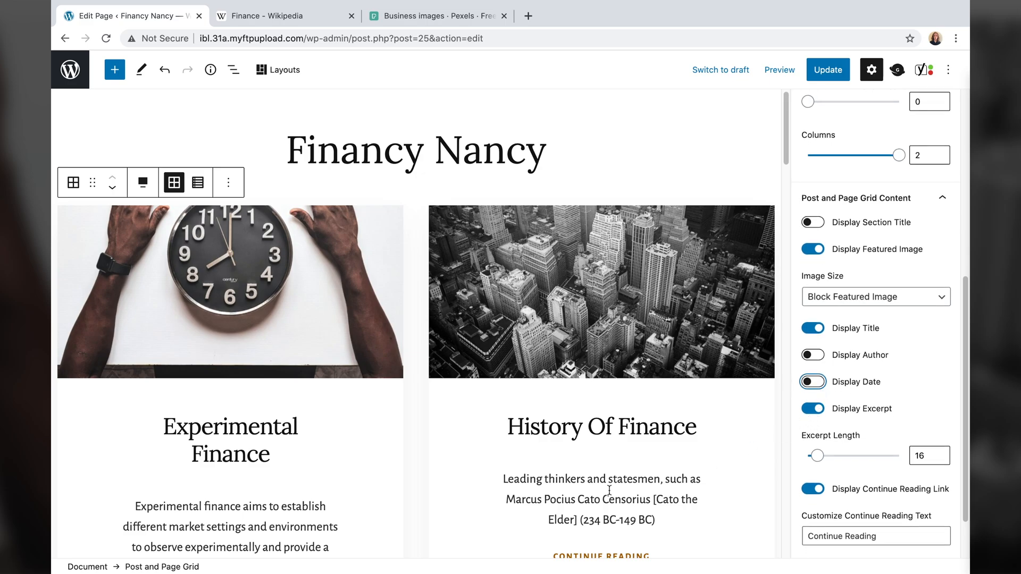
scroll(429, 440, "down", 1)
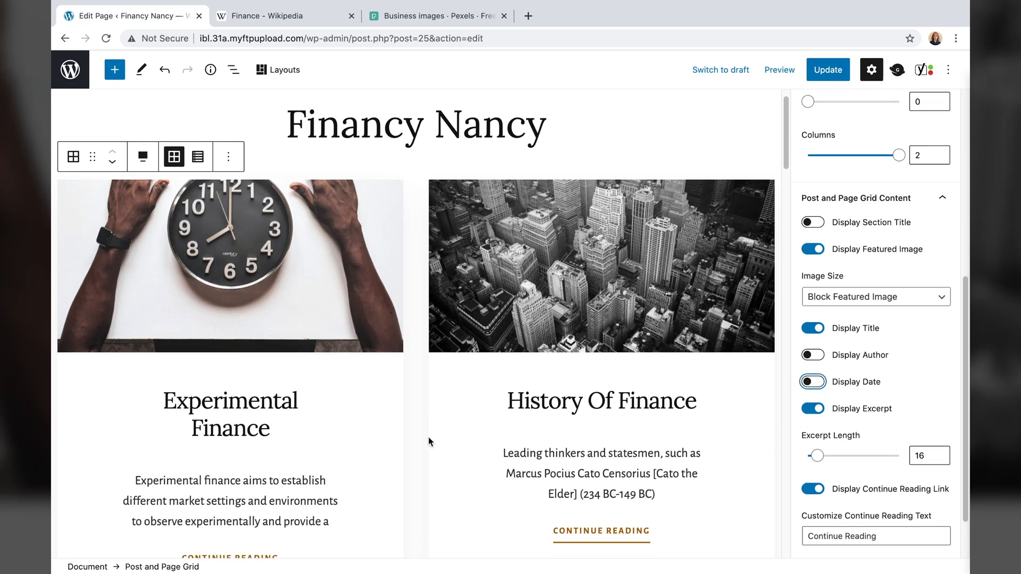
left_click(813, 408)
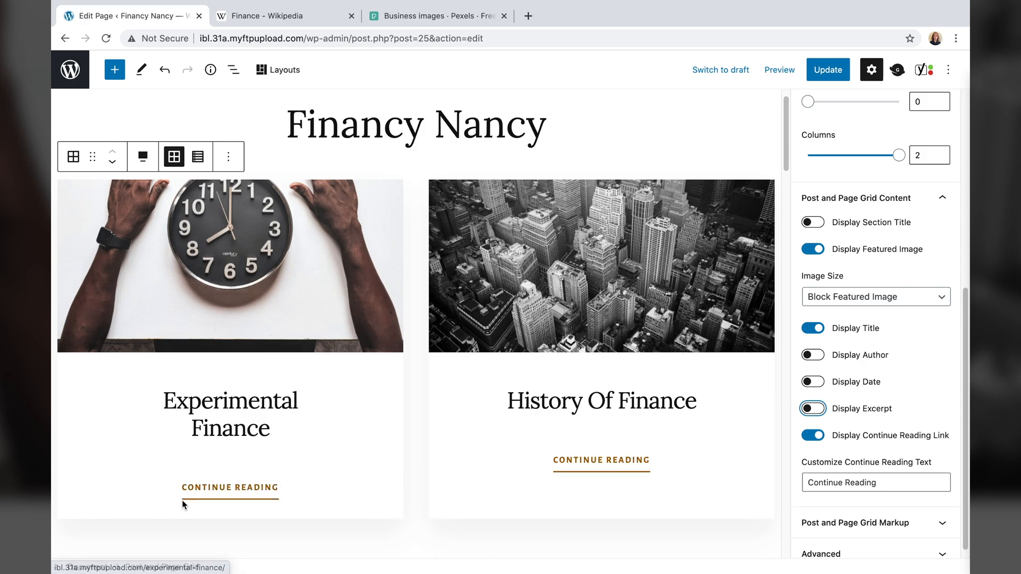
- Change the first grid's Continue Reading link text to 'Learn More'
left_click(882, 481)
left_click(723, 477)
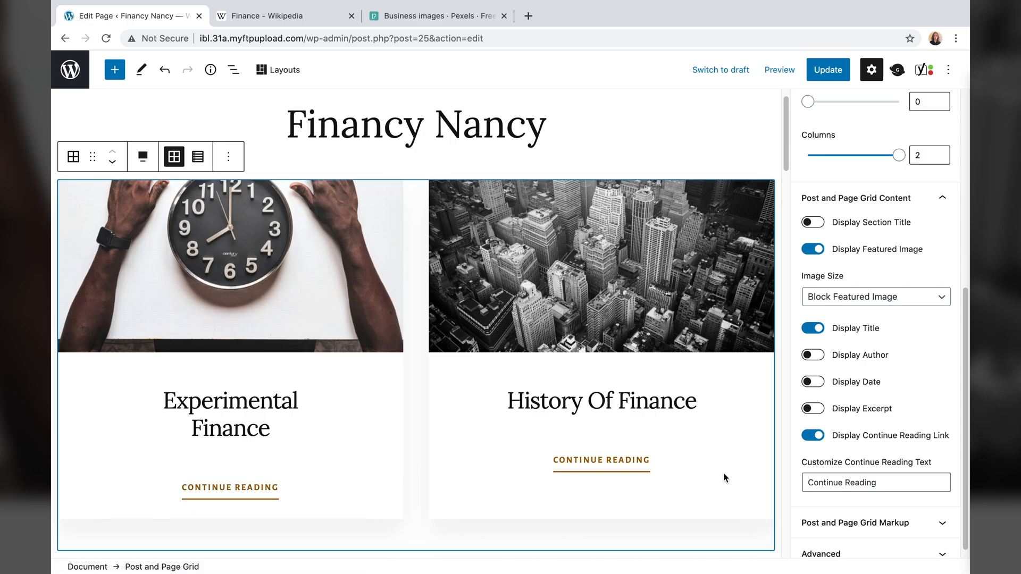
triple_click(864, 481)
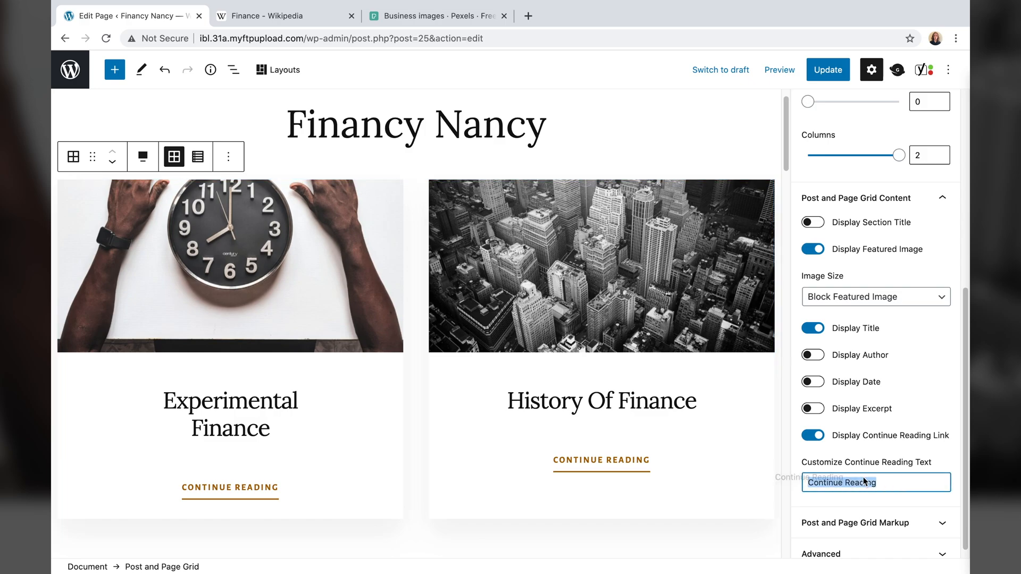
type("Learn More")
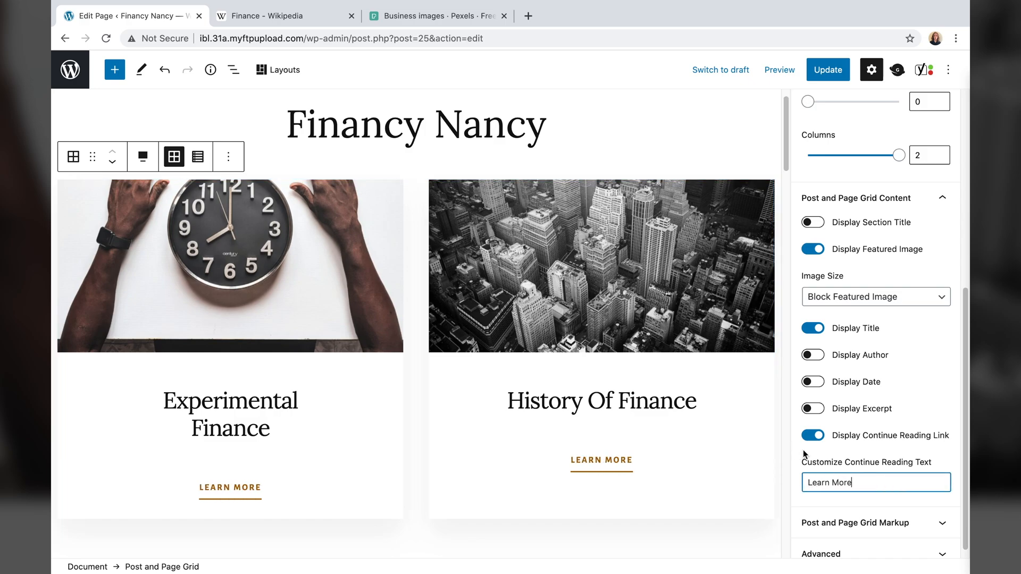
left_click(826, 438)
scroll(577, 451, "down", 3)
scroll(578, 451, "down", 1)
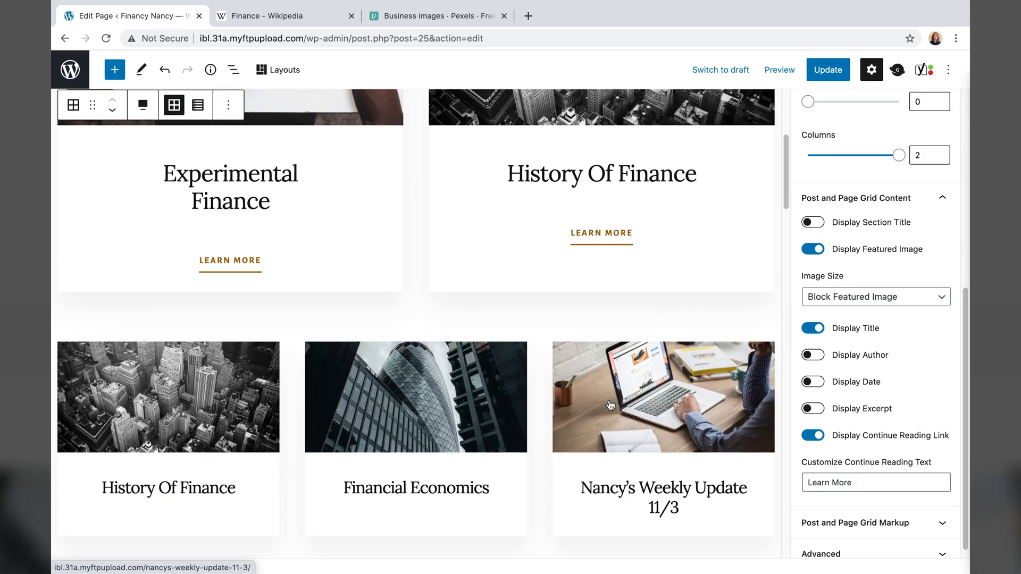
- Enable continue reading links on the three-post grid with text 'Learn More'
left_click(541, 413)
scroll(540, 413, "down", 1)
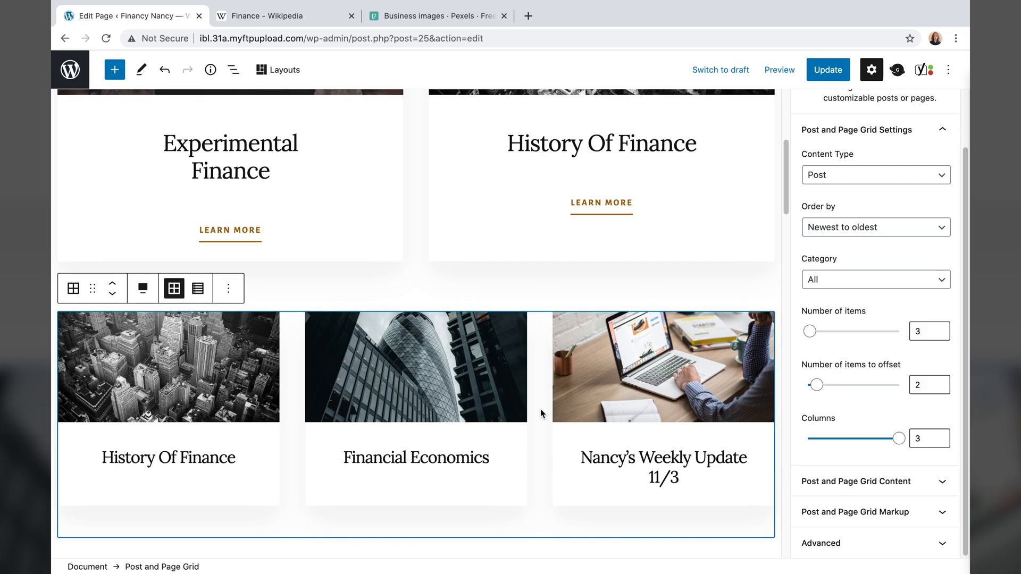
left_click(862, 481)
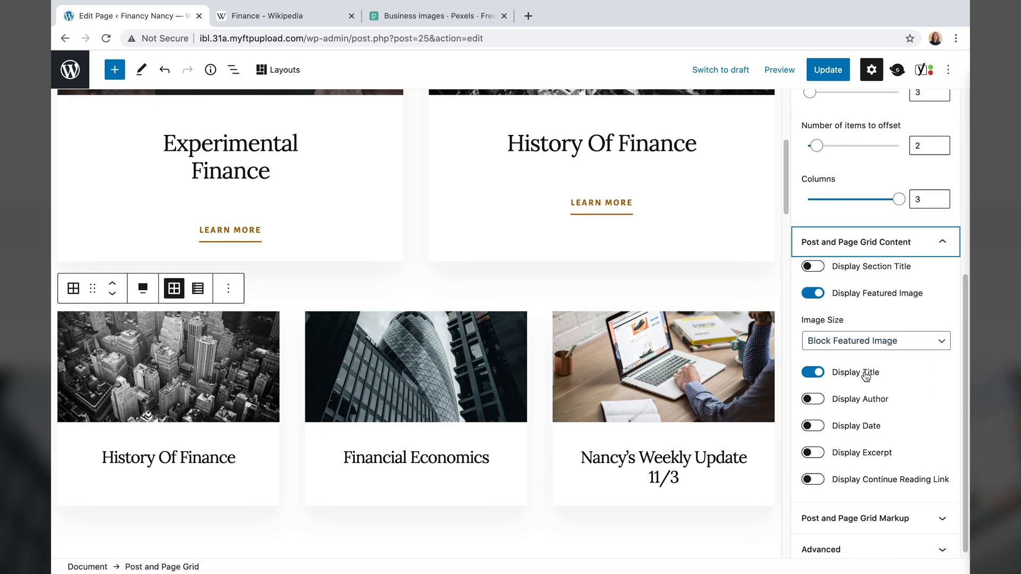
left_click(809, 479)
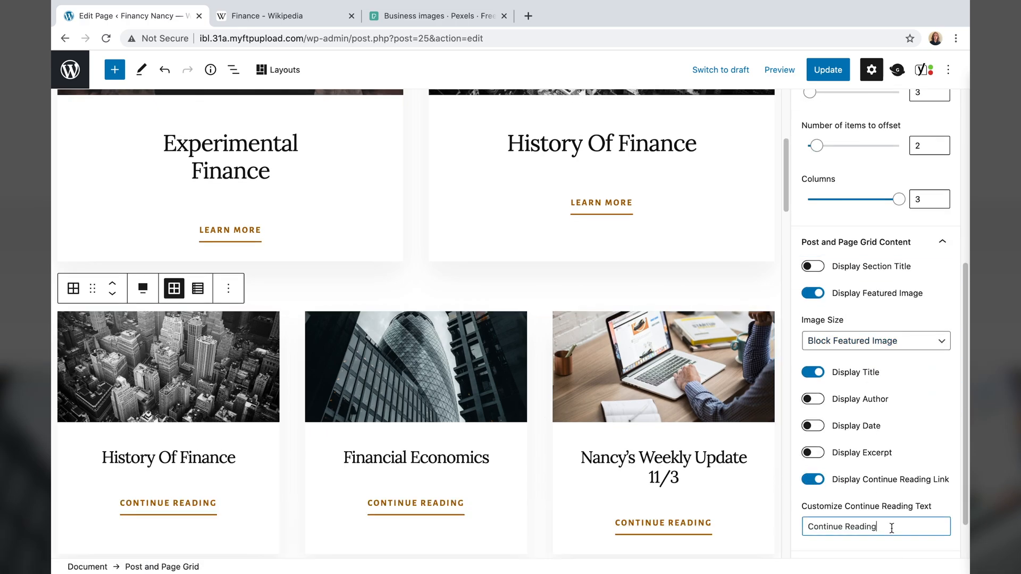
left_click_drag(877, 526, 732, 521)
type("Learn More")
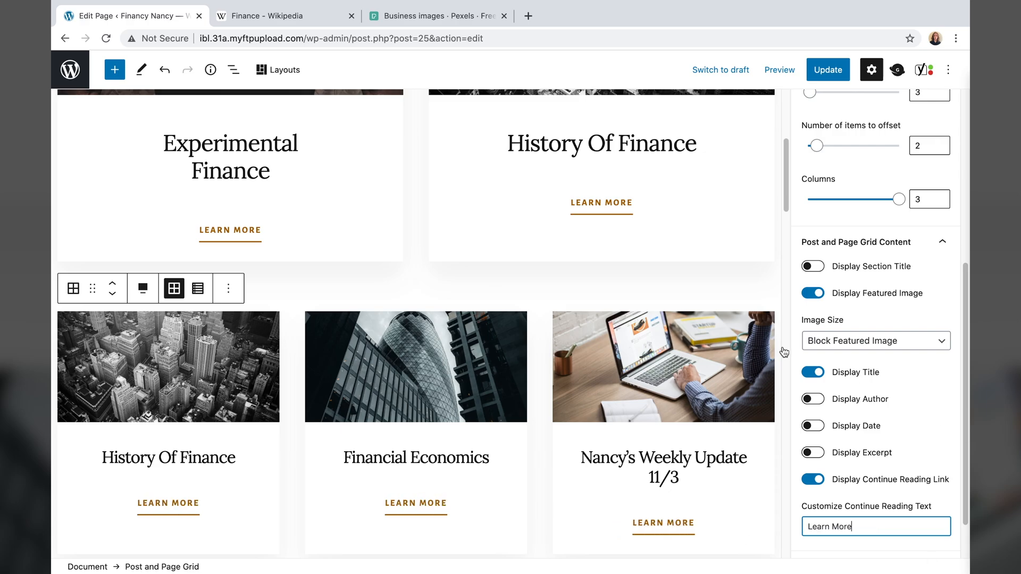
left_click(740, 334)
- Update the home page and check the Learn More links on the live post cards
scroll(691, 319, "up", 5)
left_click(642, 140)
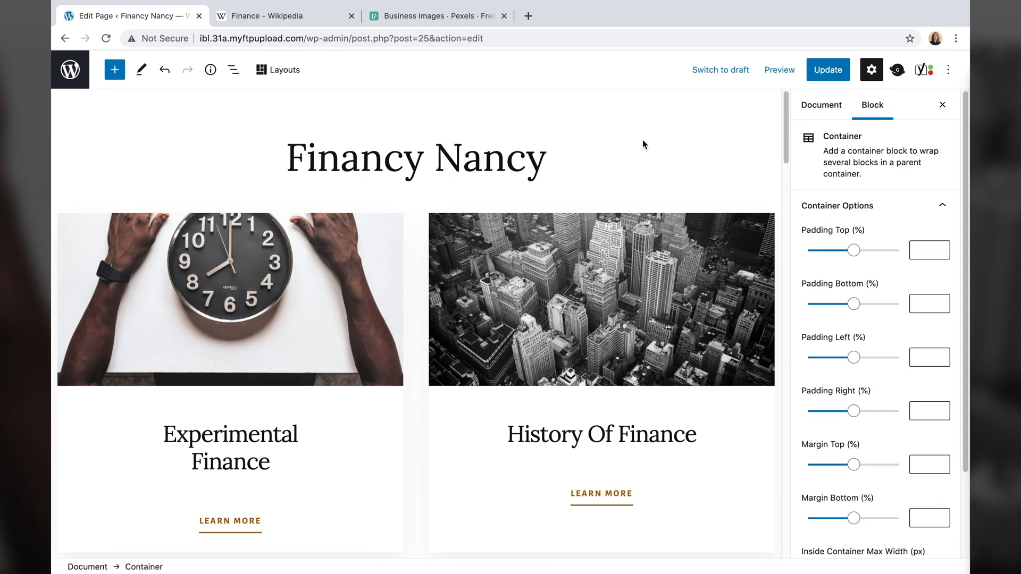
left_click(826, 71)
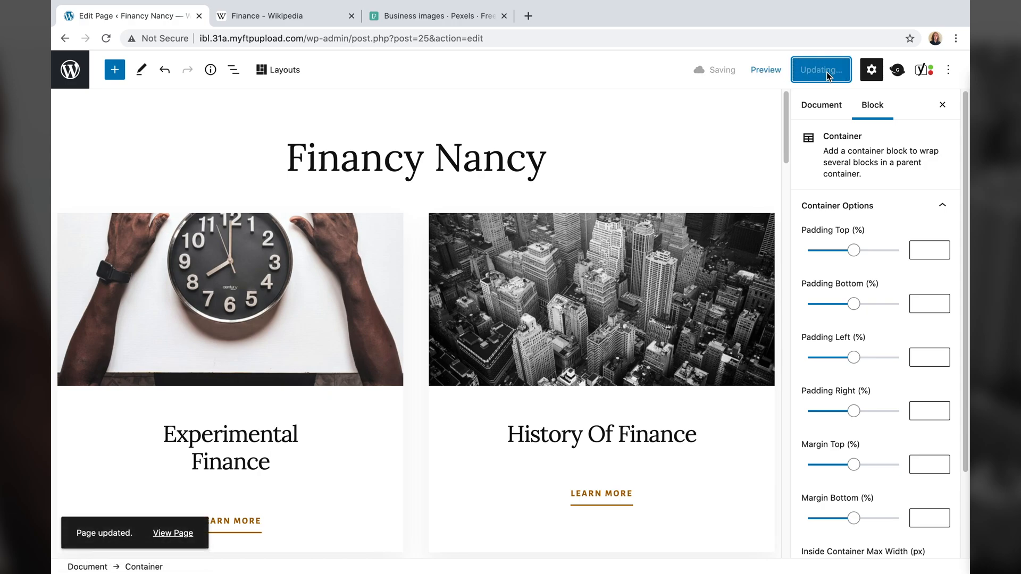
left_click(168, 532)
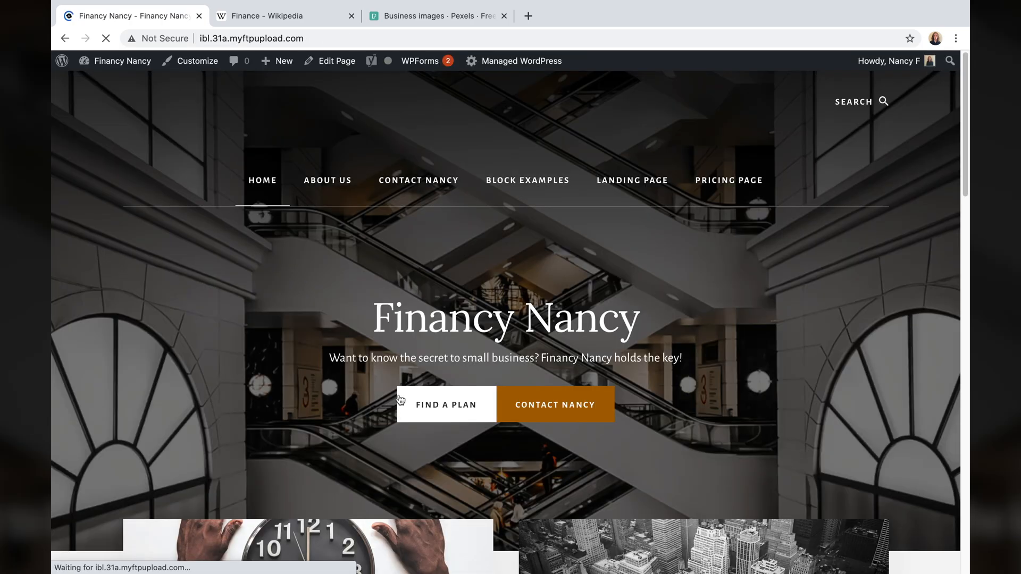
left_click(399, 400)
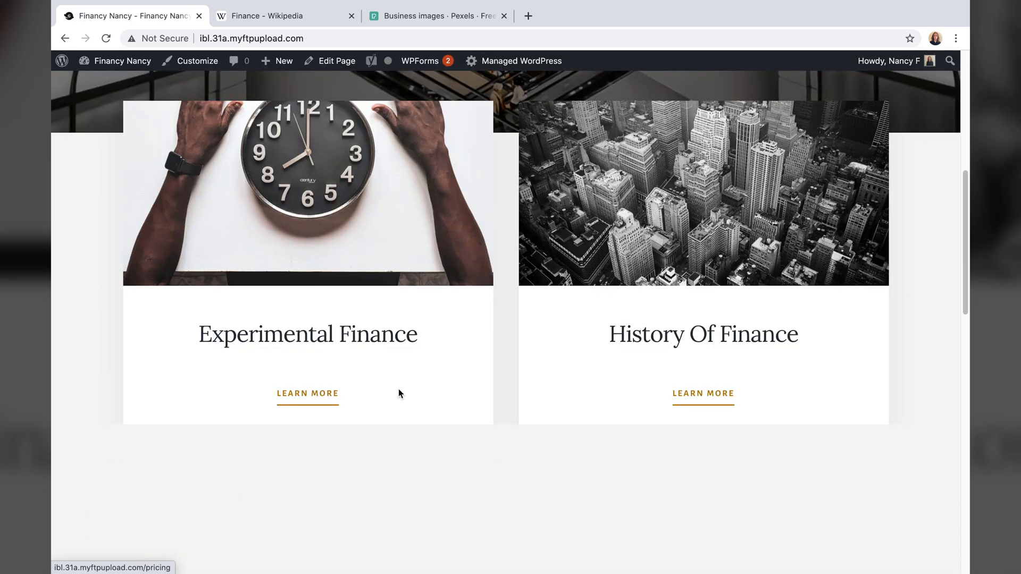
scroll(399, 392, "down", 3)
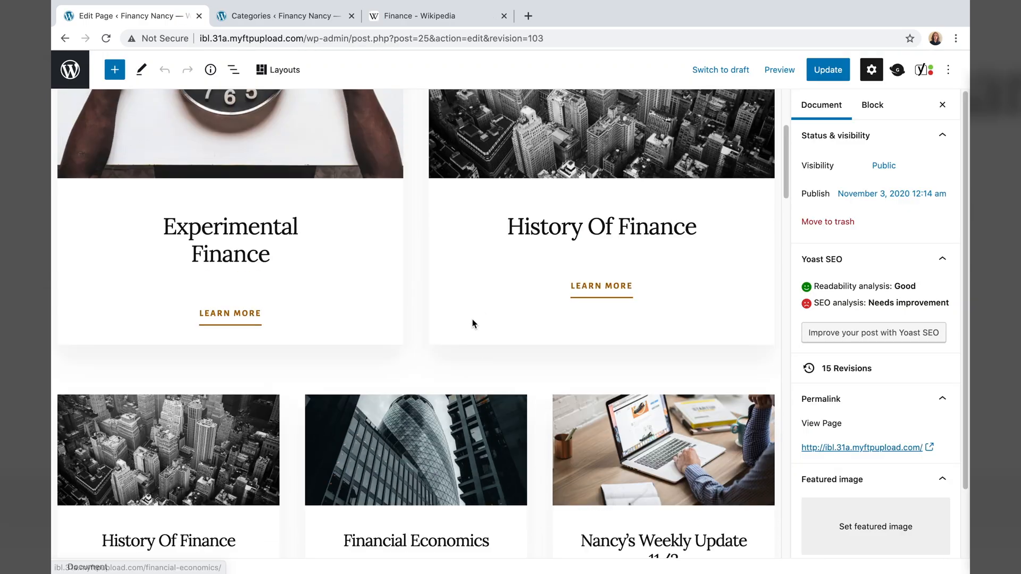
- Dismiss the block conversion comparison and select the invalid Read More Posts button's container
scroll(442, 337, "down", 6)
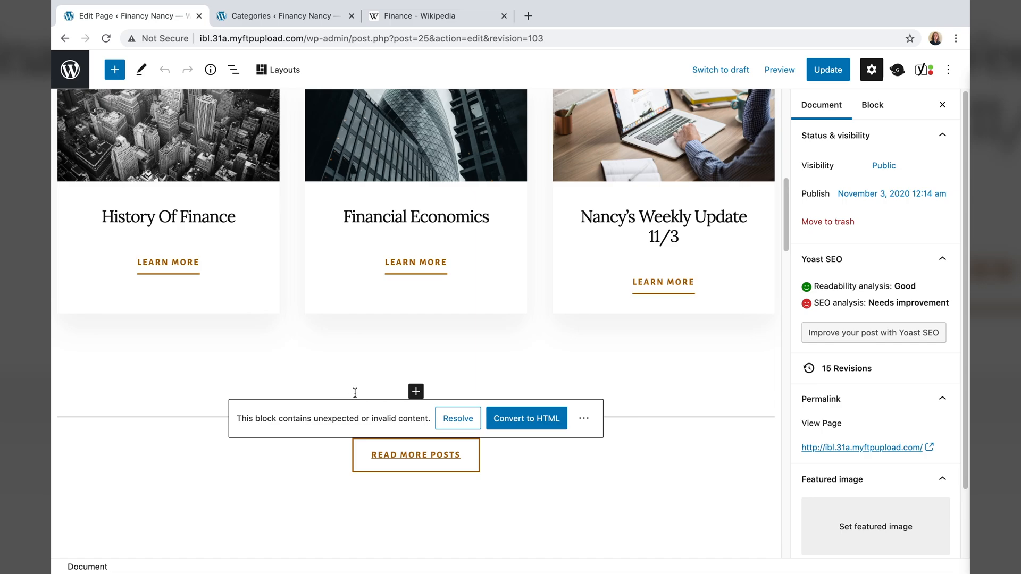
left_click(458, 419)
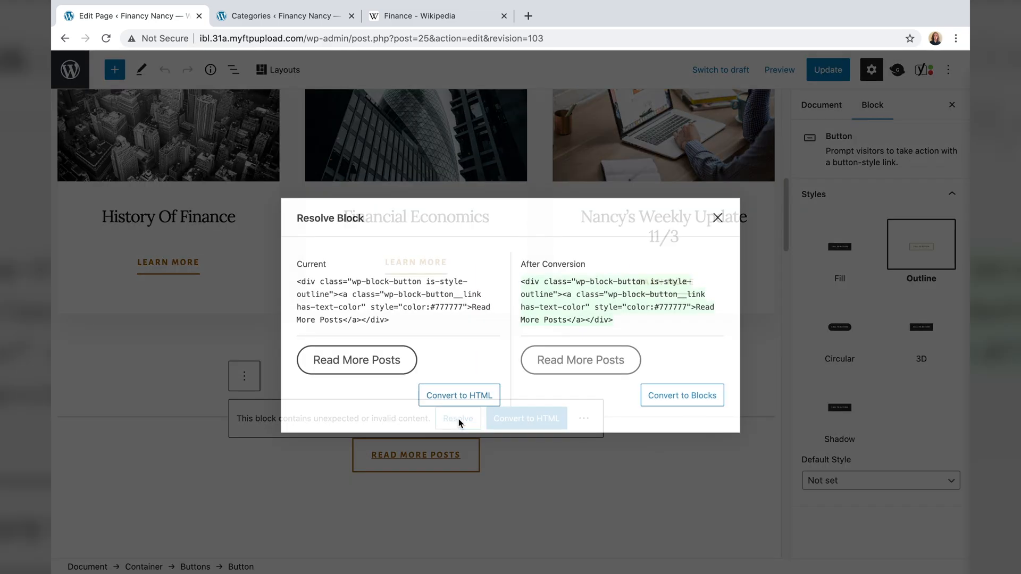
left_click(672, 406)
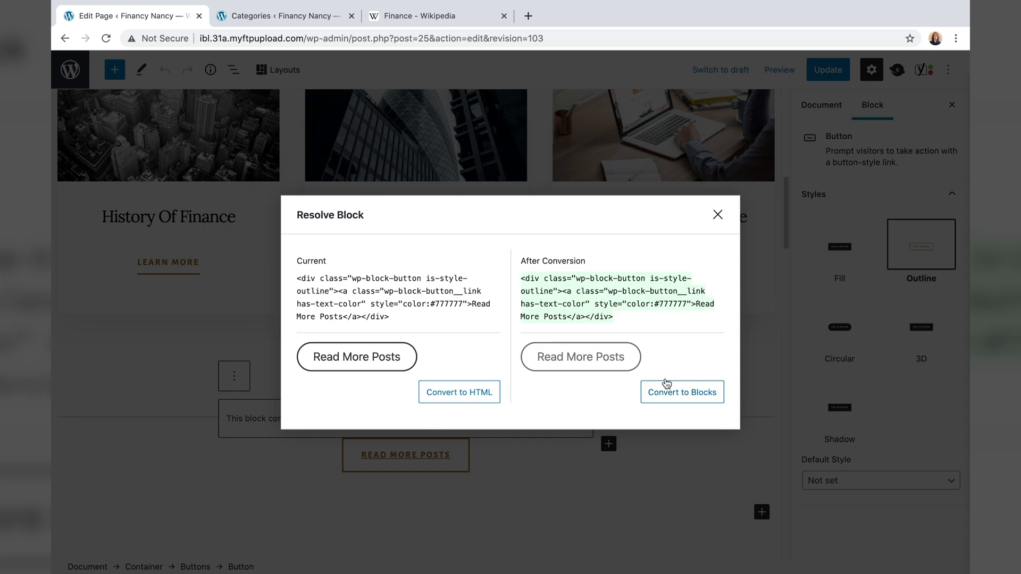
left_click(718, 215)
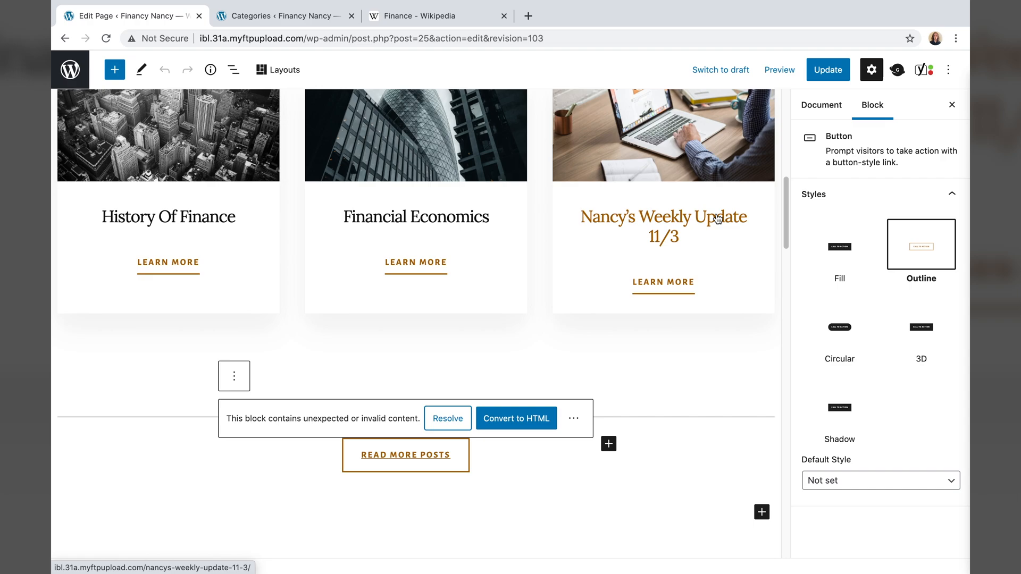
left_click(521, 447)
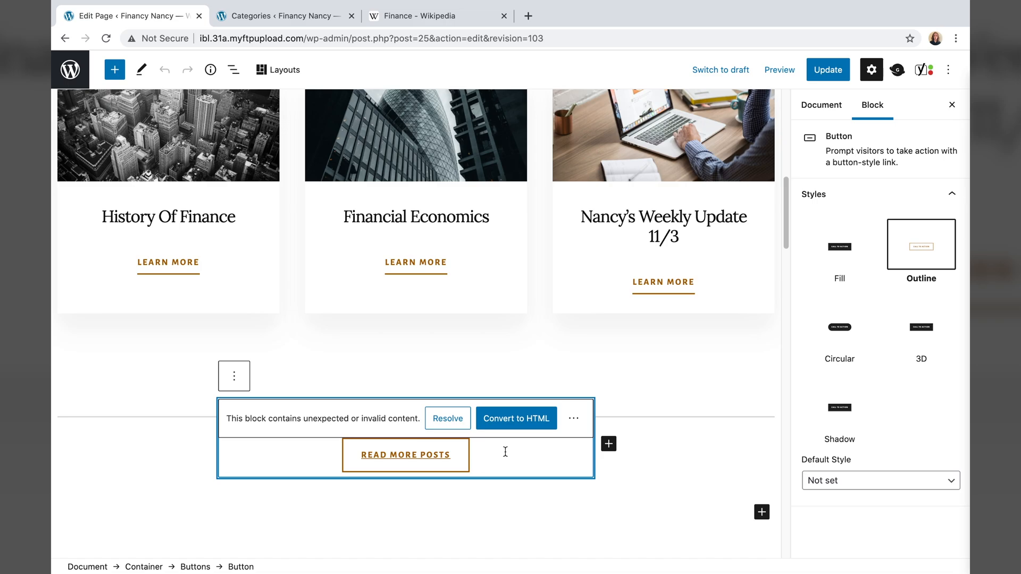
left_click(394, 369)
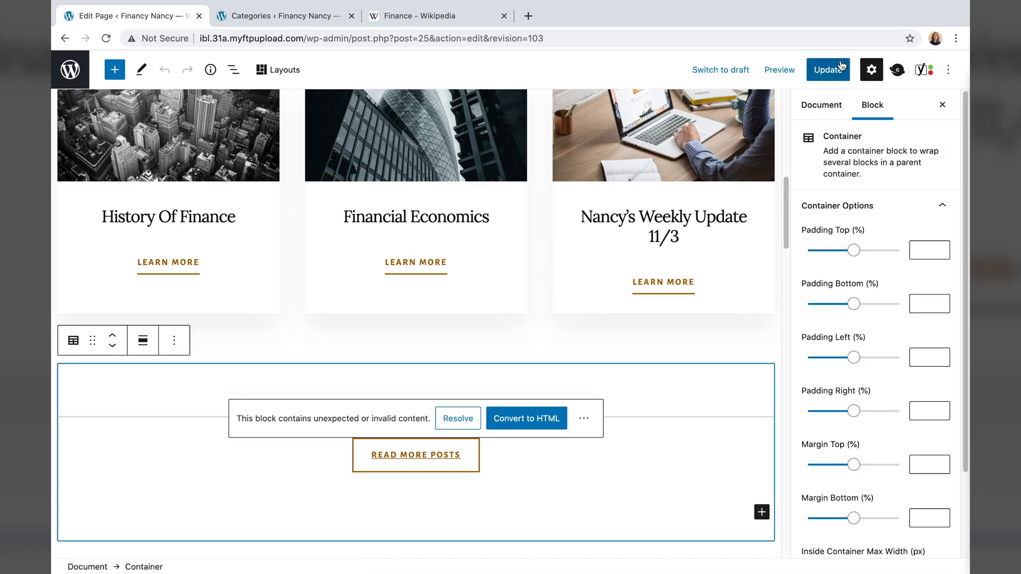
- Go to Posts > Categories and copy the Nancy's News archive link address
left_click(70, 71)
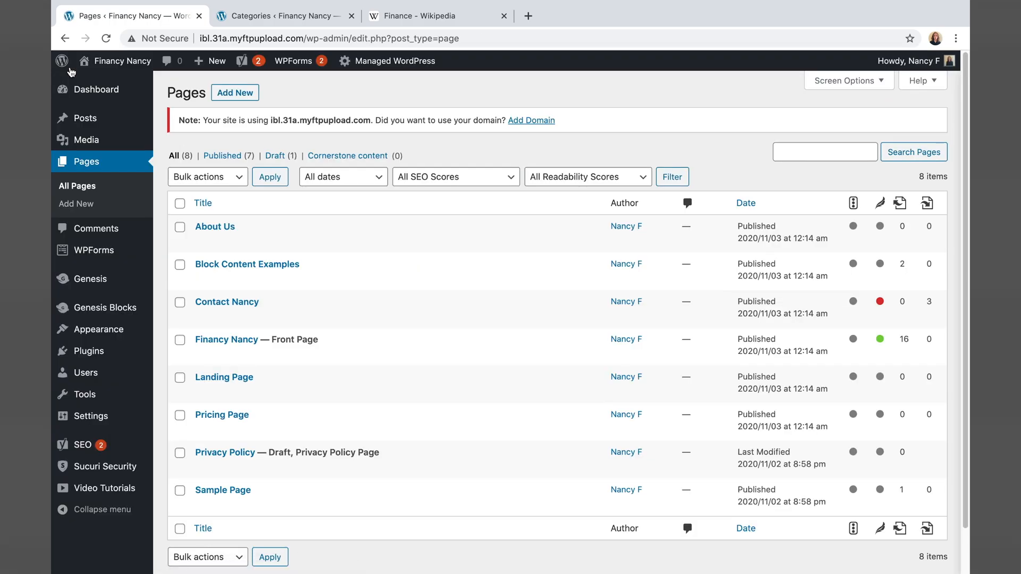
mouse_move(85, 118)
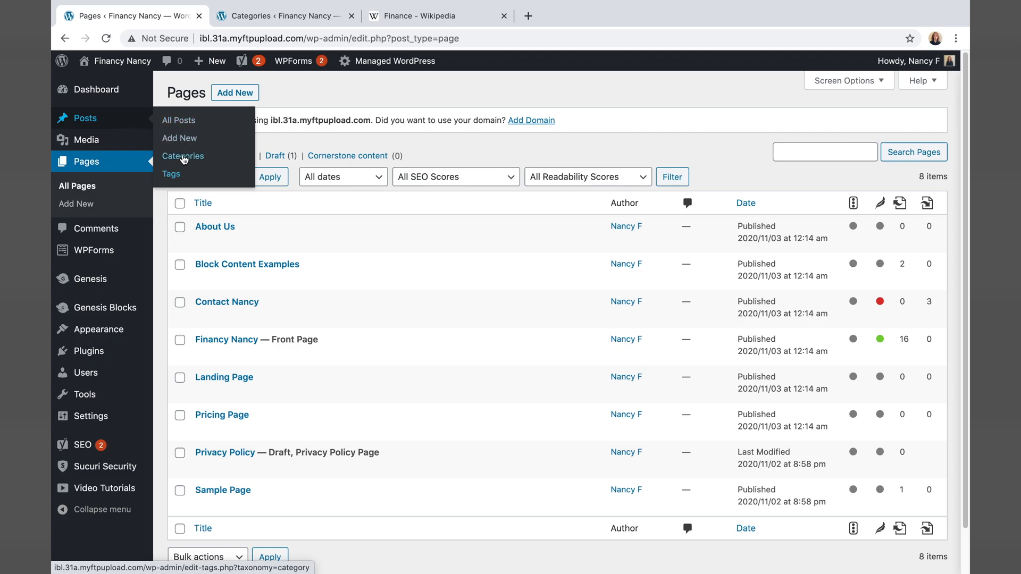
left_click(189, 157)
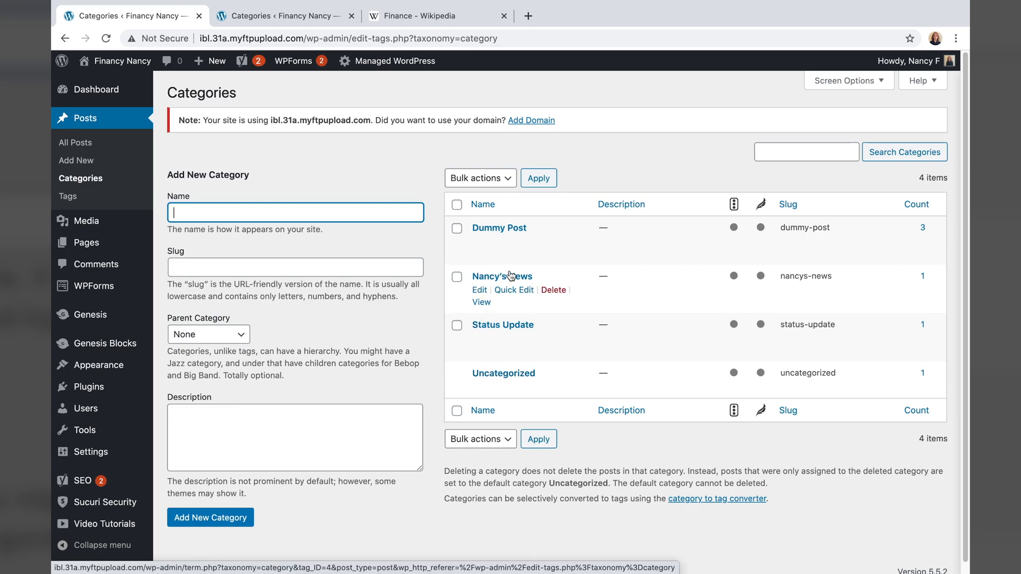
right_click(484, 308)
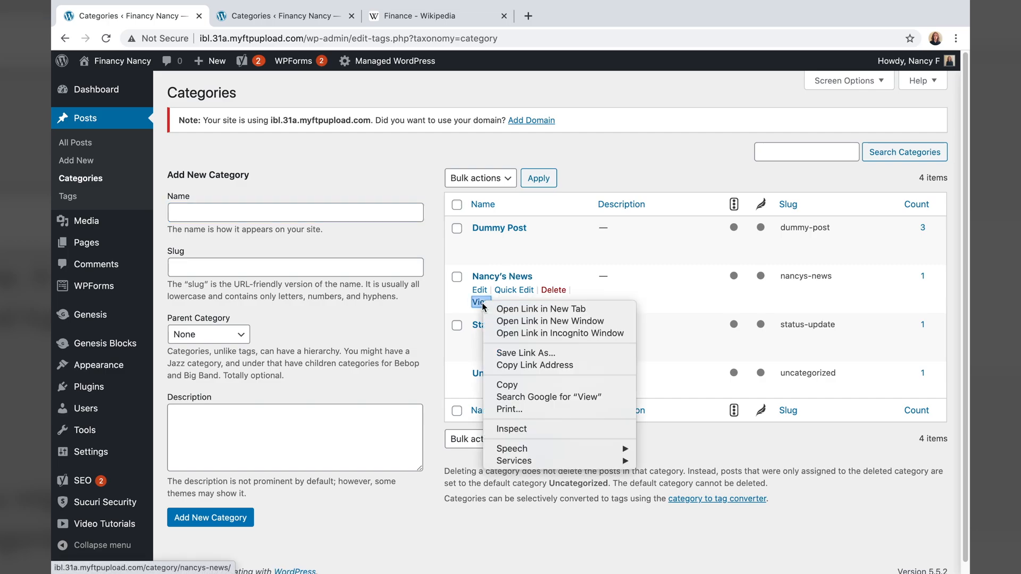
left_click(512, 364)
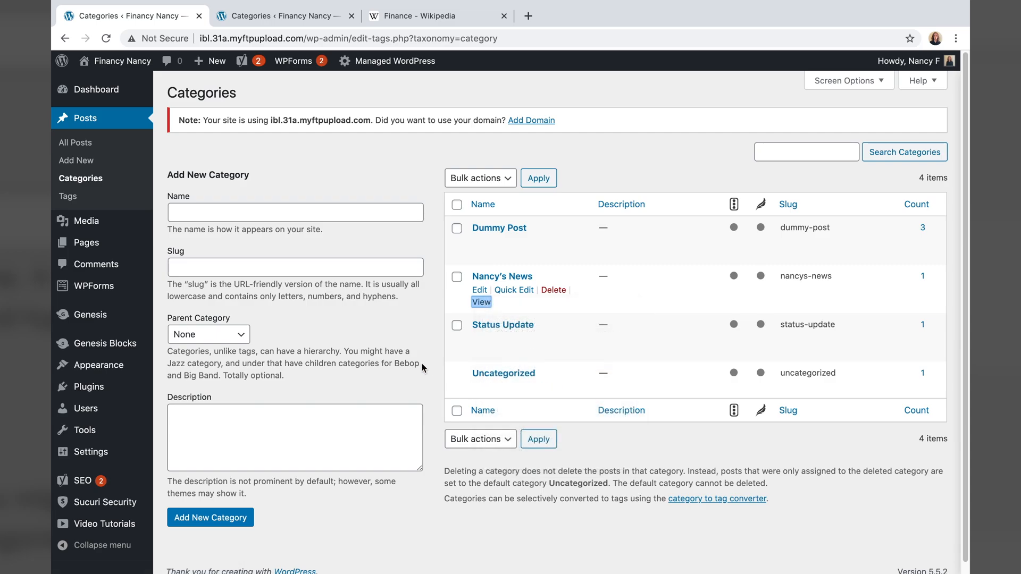
- Reopen the front page in the editor and recover the invalid Read More Posts button
left_click(126, 63)
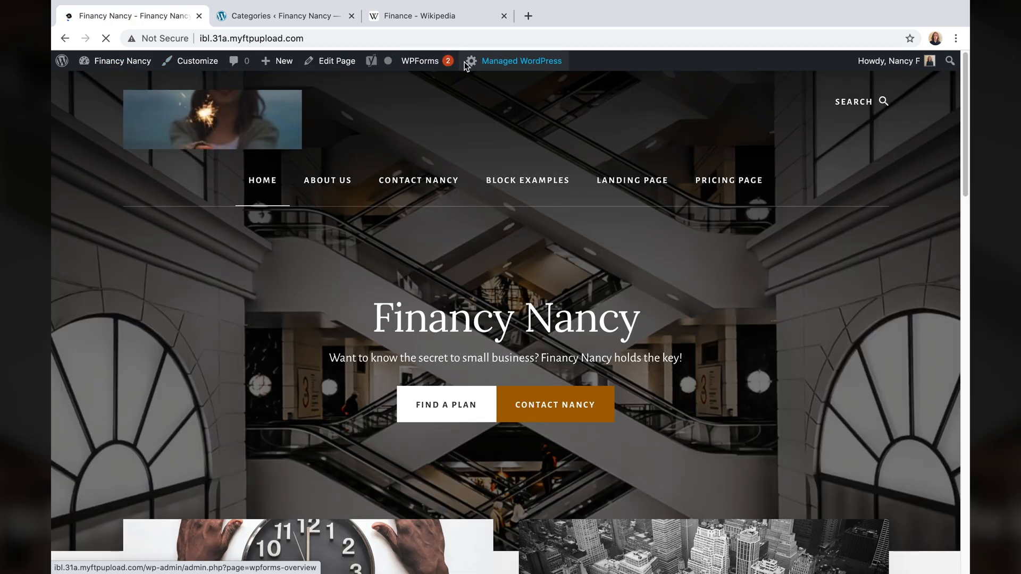
left_click(324, 61)
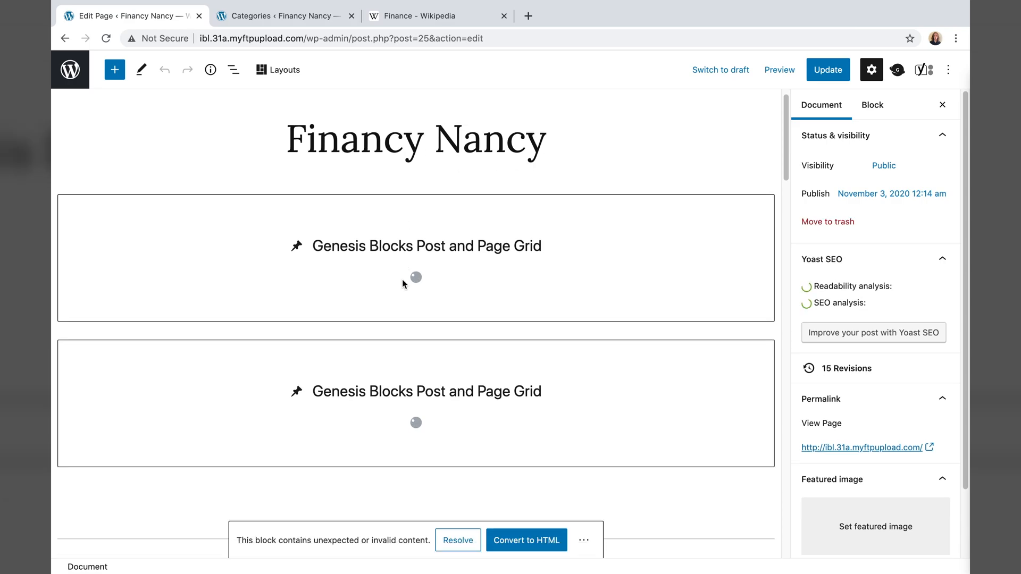
scroll(402, 282, "down", 2)
scroll(403, 282, "down", 3)
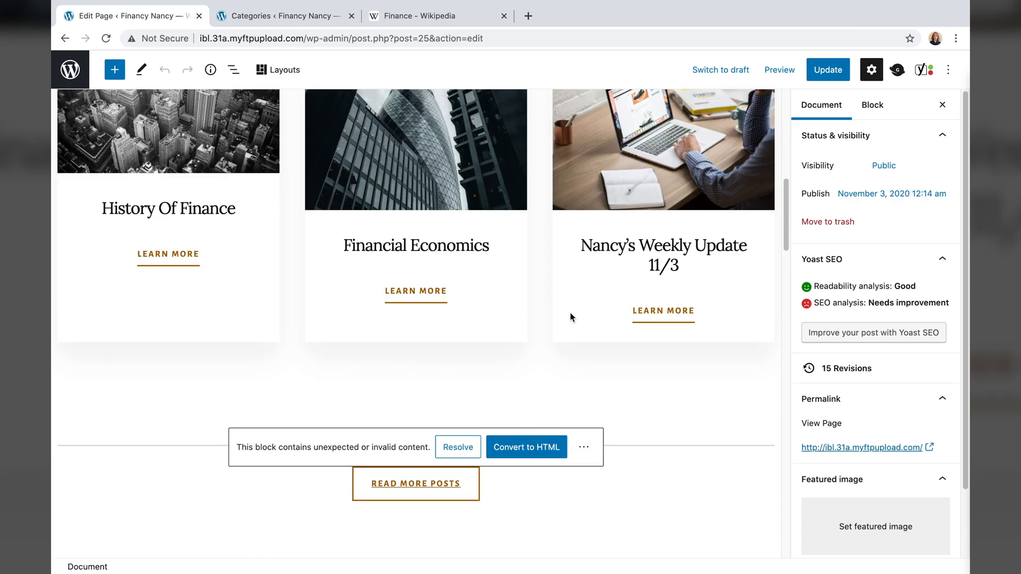
scroll(565, 334, "down", 1)
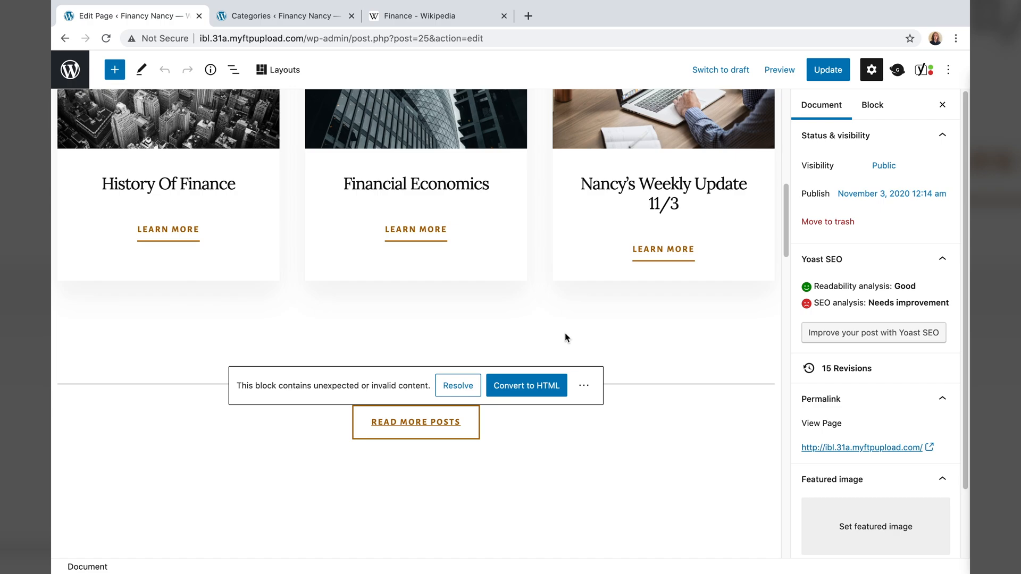
left_click(584, 387)
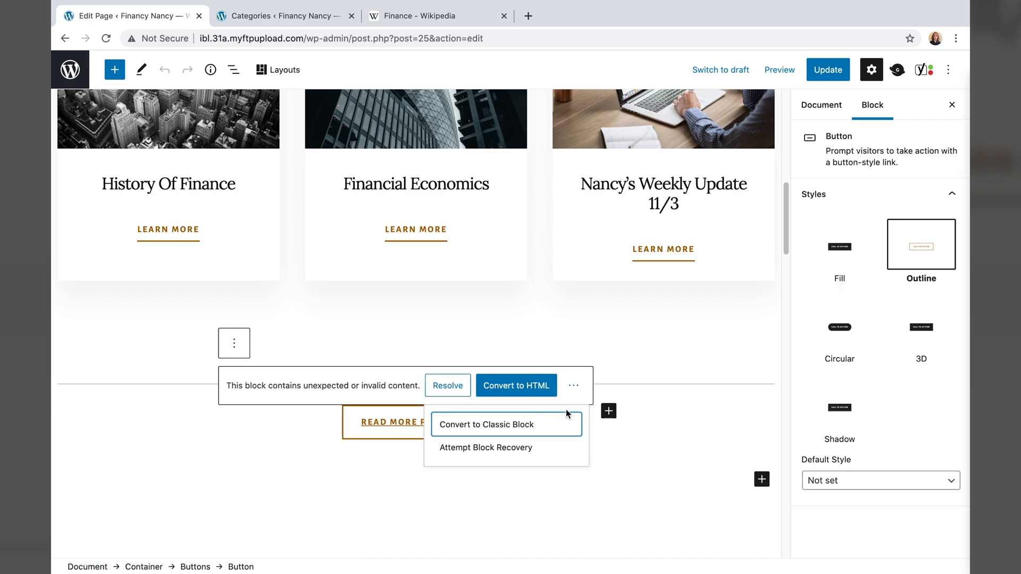
left_click(516, 447)
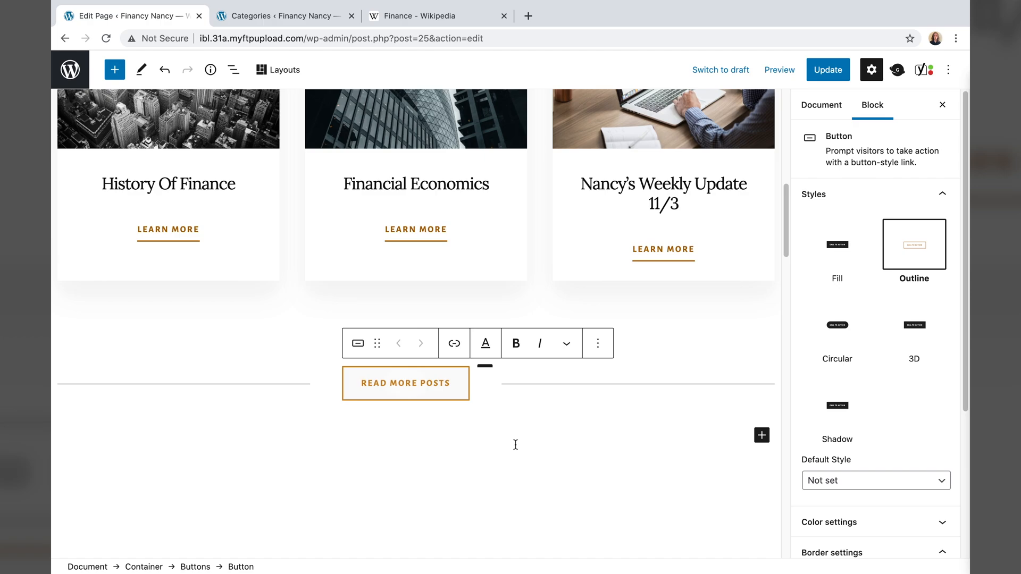
- Link the button to /category/nancys-news/ and update the page
left_click(454, 341)
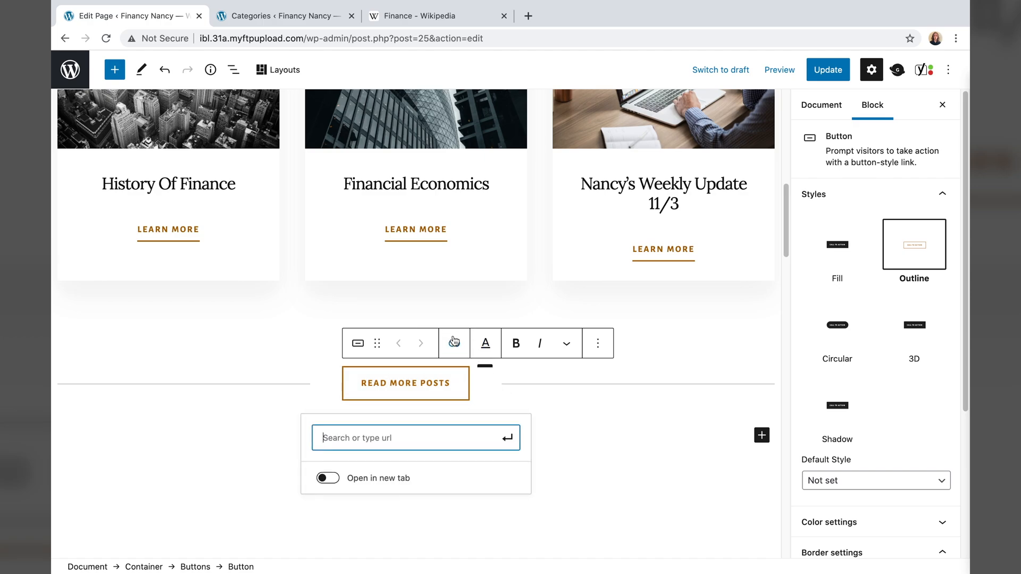
key("ctrl+v")
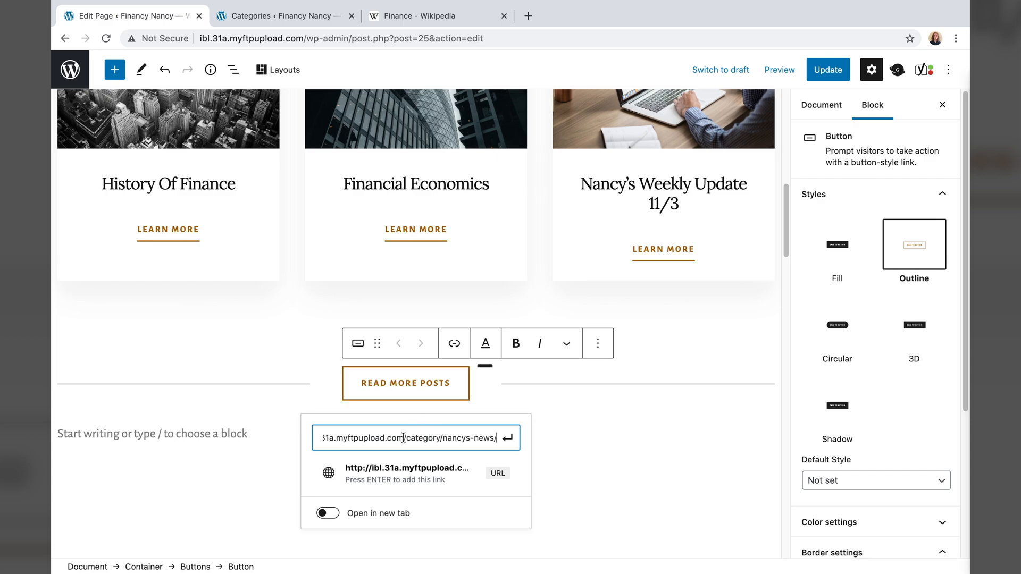
left_click_drag(403, 438, 191, 419)
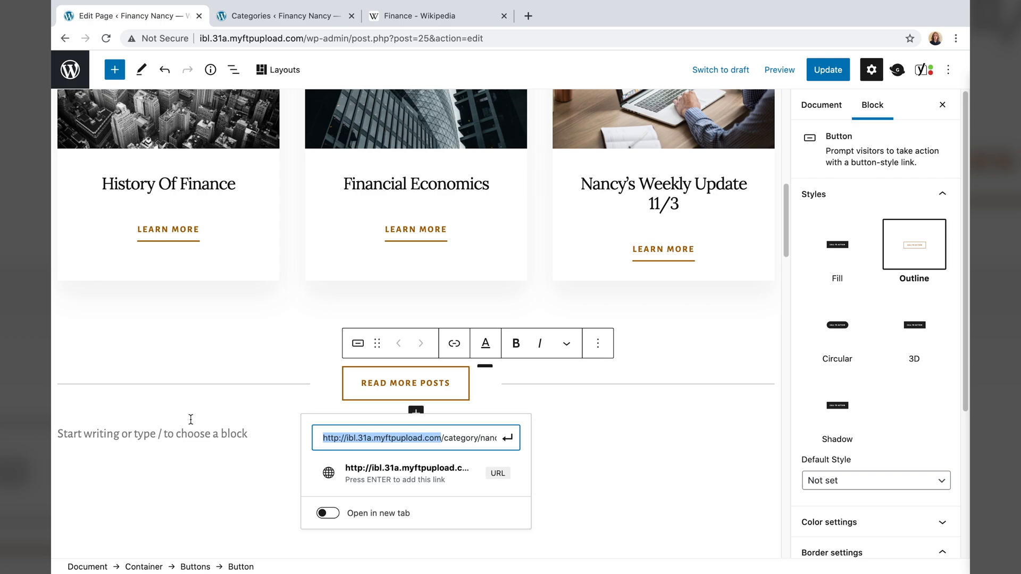
key("BackSpace")
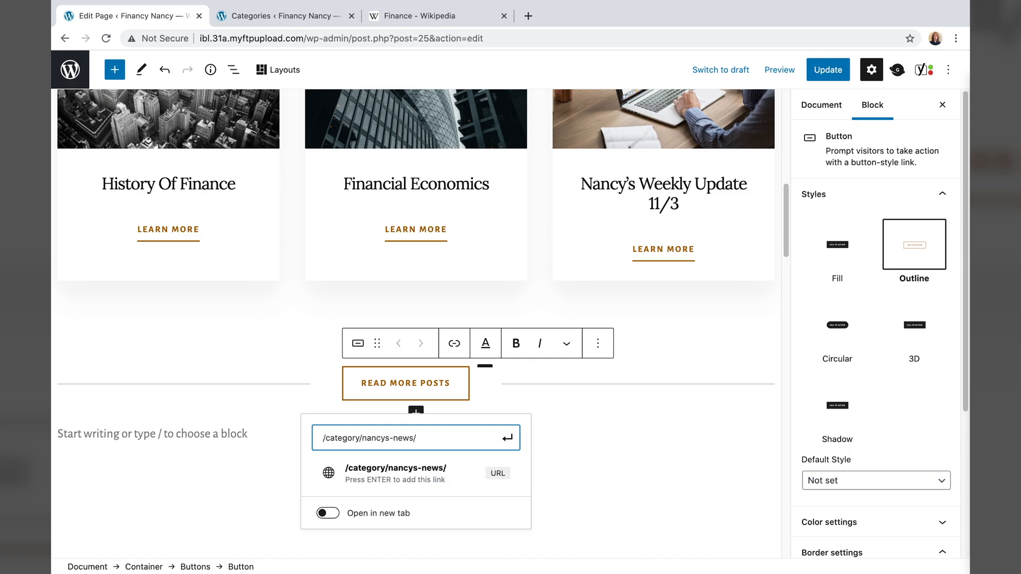
key("Return")
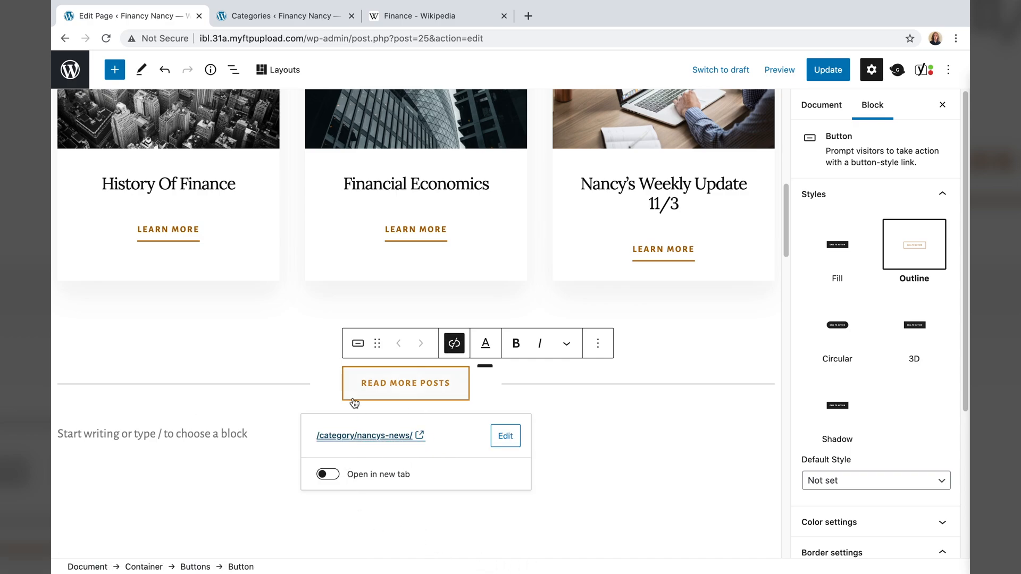
left_click(830, 71)
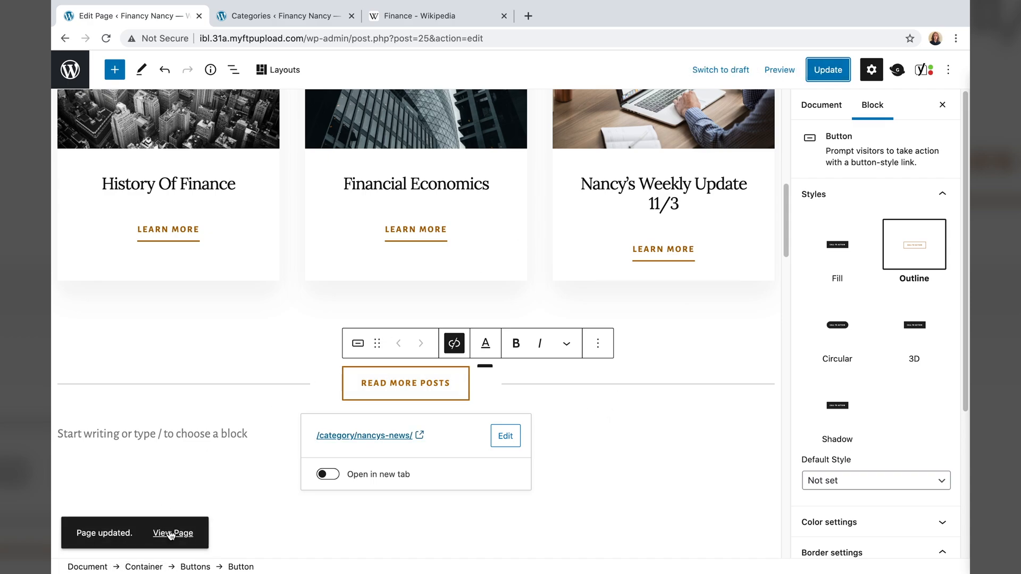
- On the live home page, confirm Read More Posts opens the Nancy's News archive
left_click(172, 533)
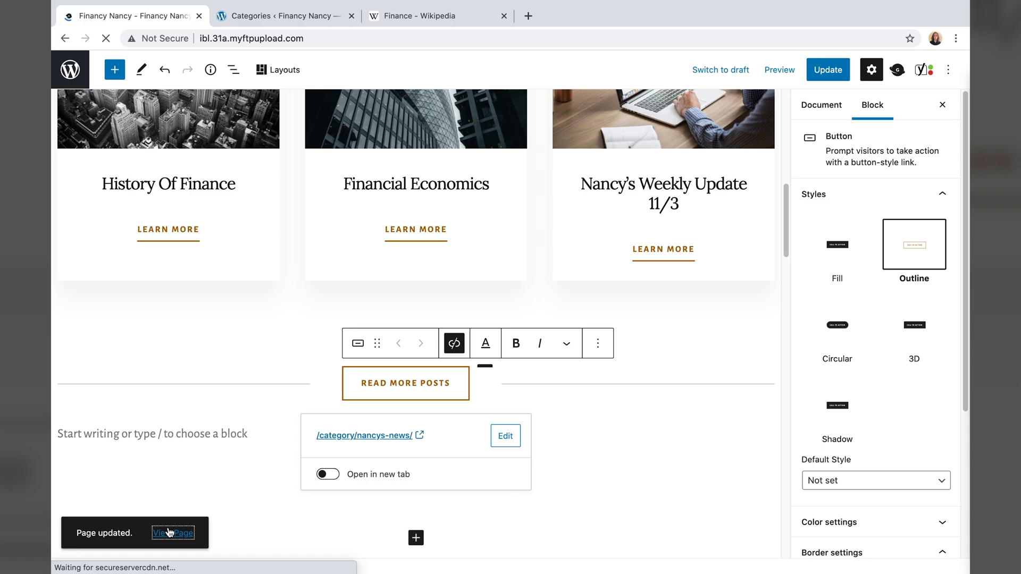
scroll(334, 404, "down", 5)
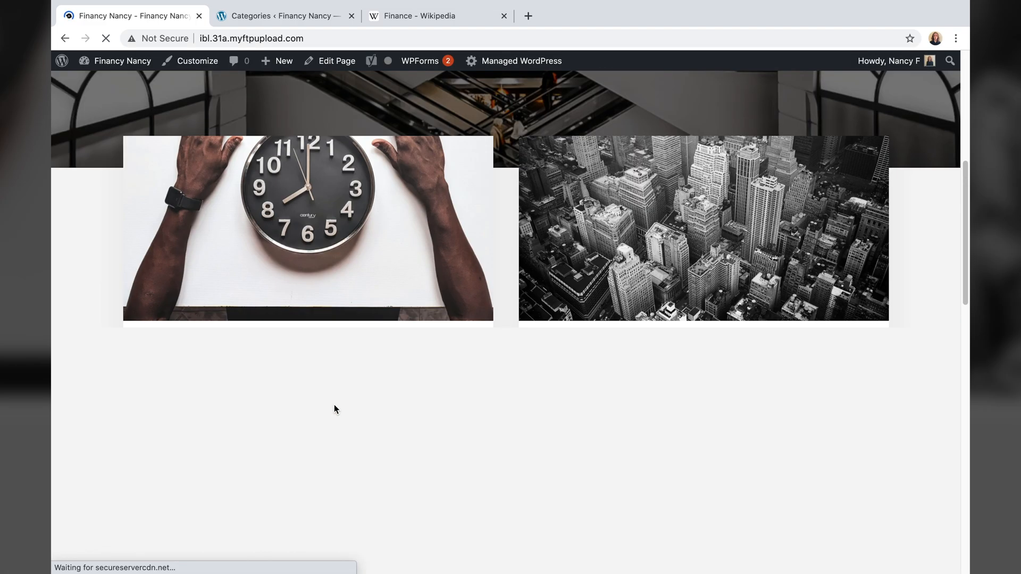
scroll(334, 409, "down", 8)
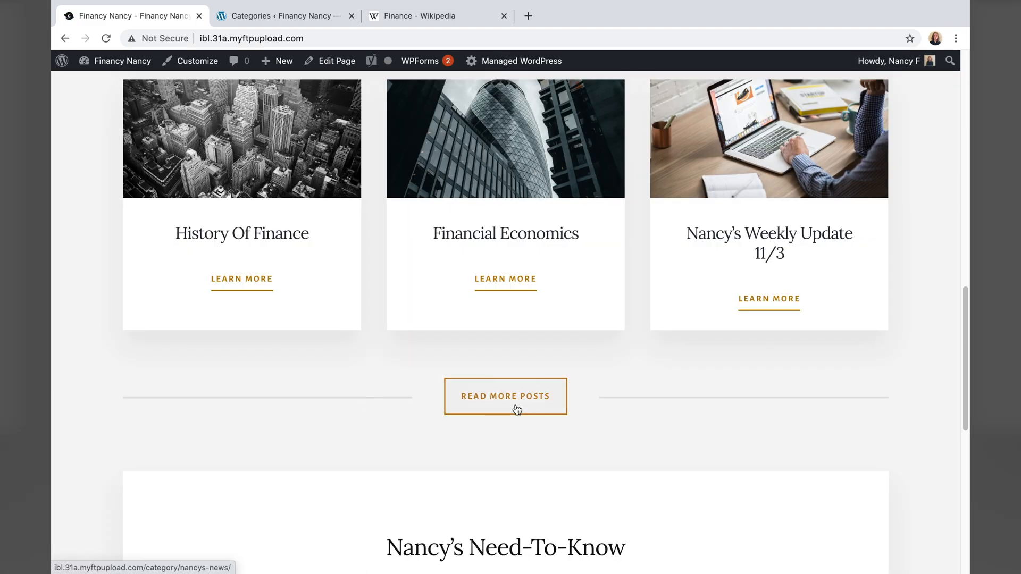
left_click(516, 409)
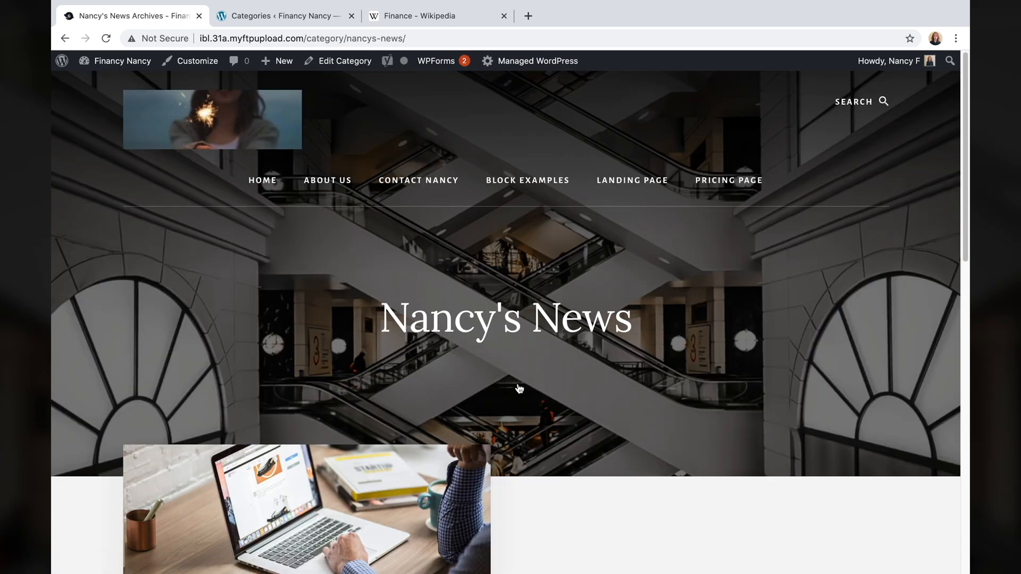
scroll(738, 440, "down", 12)
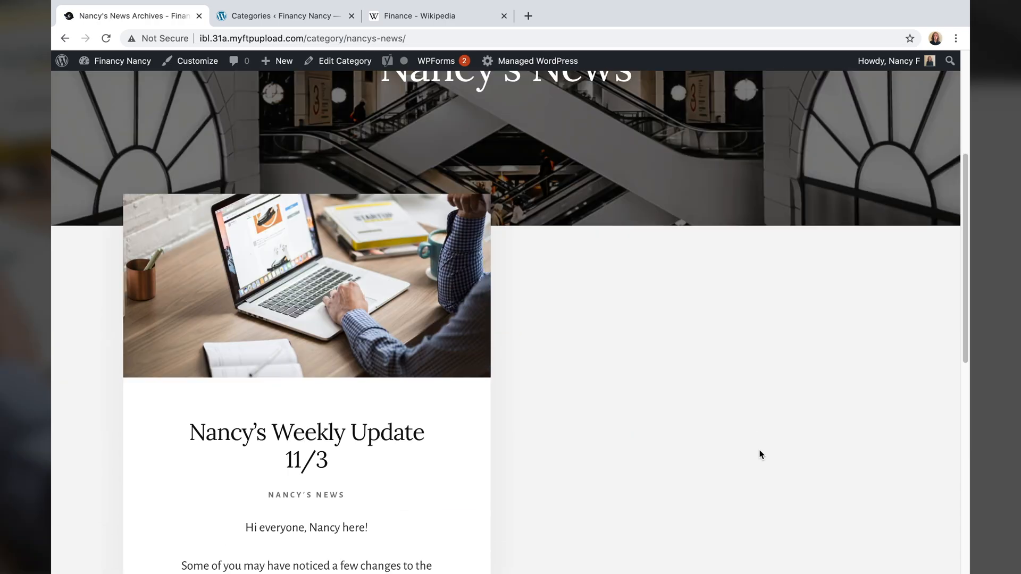
scroll(760, 454, "up", 6)
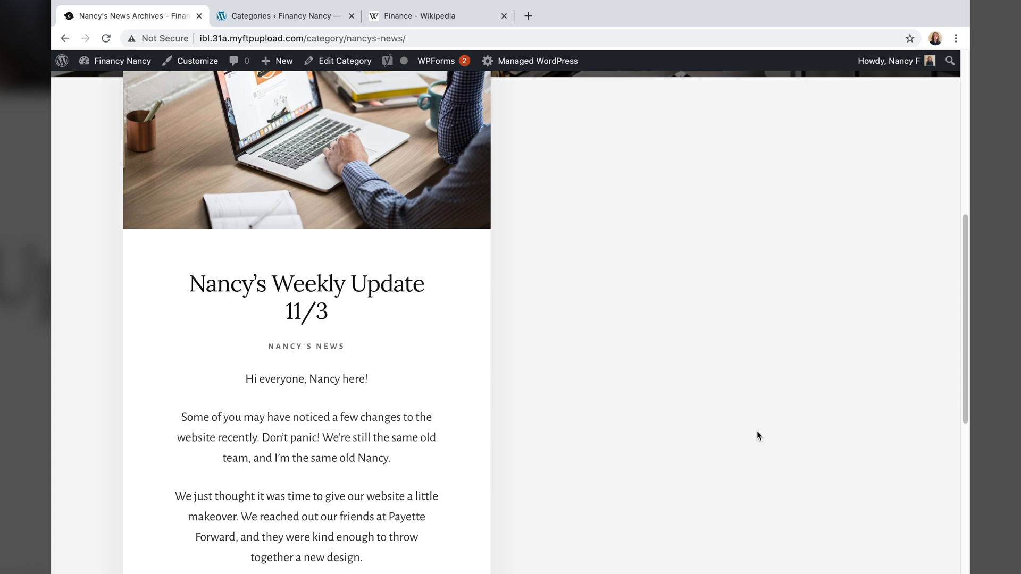
scroll(742, 432, "up", 4)
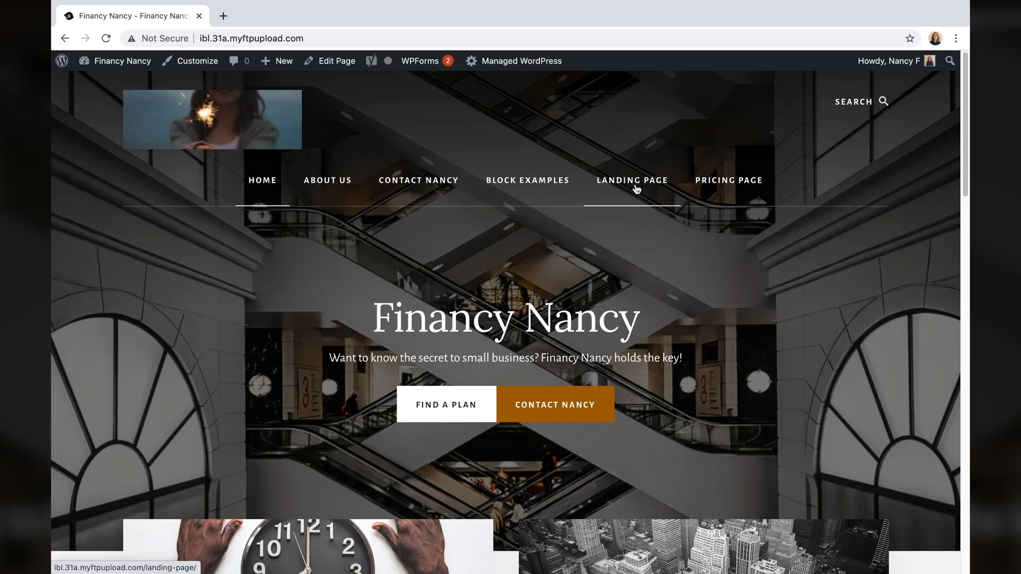
- Trash the Block Content Examples and Landing Page pages from the Pages list
left_click(56, 63)
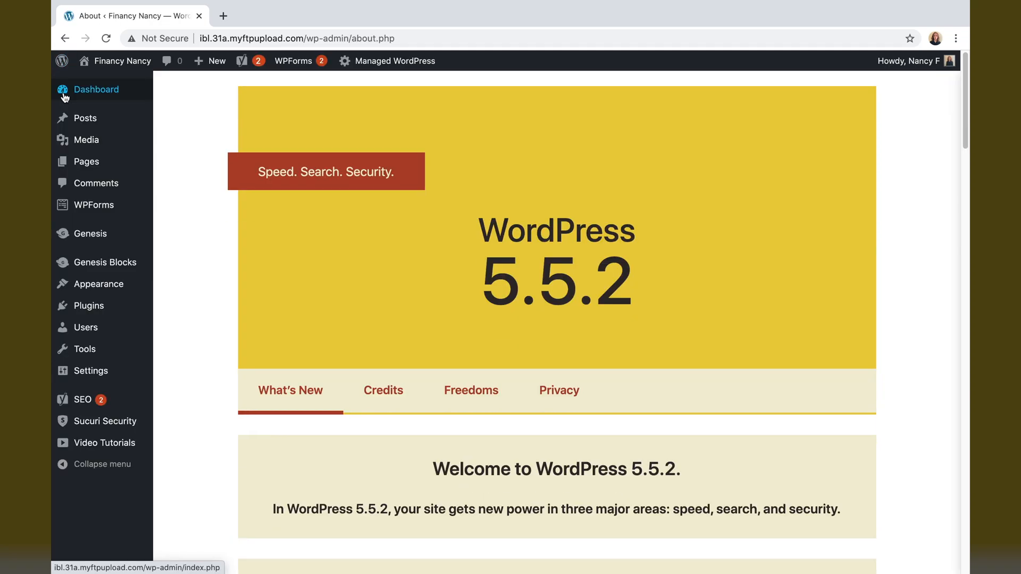
left_click(98, 162)
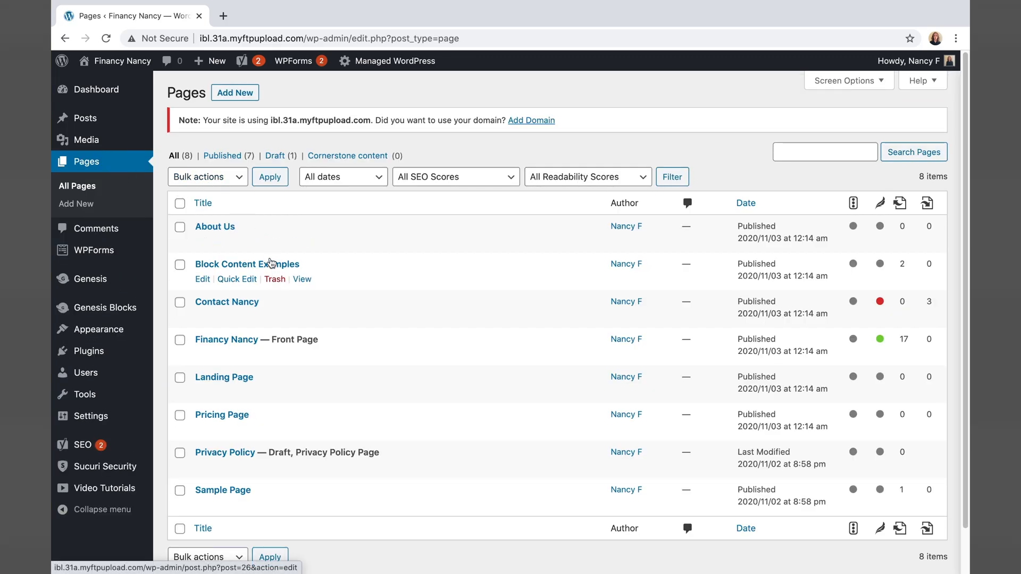
left_click(274, 280)
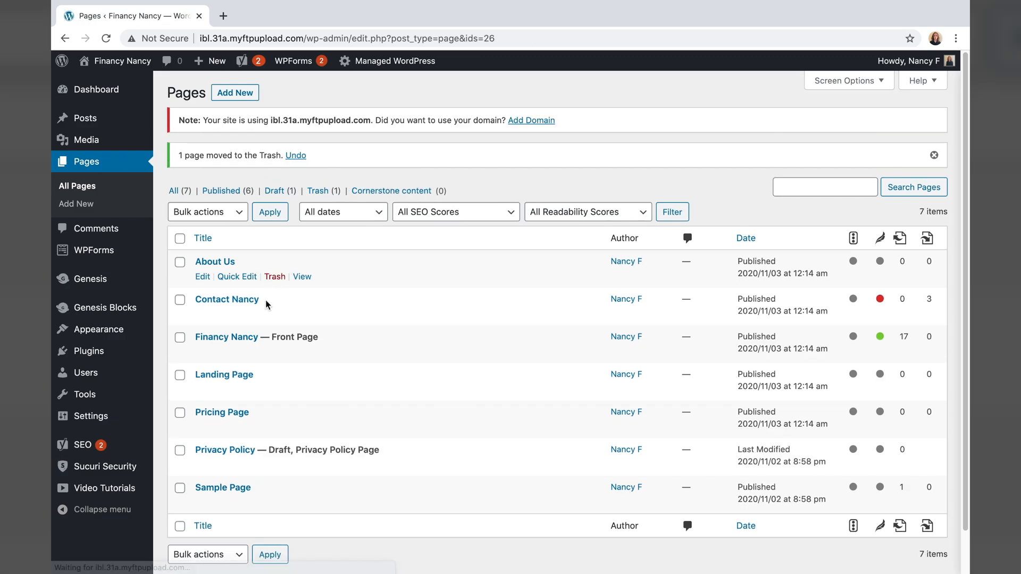
left_click(275, 389)
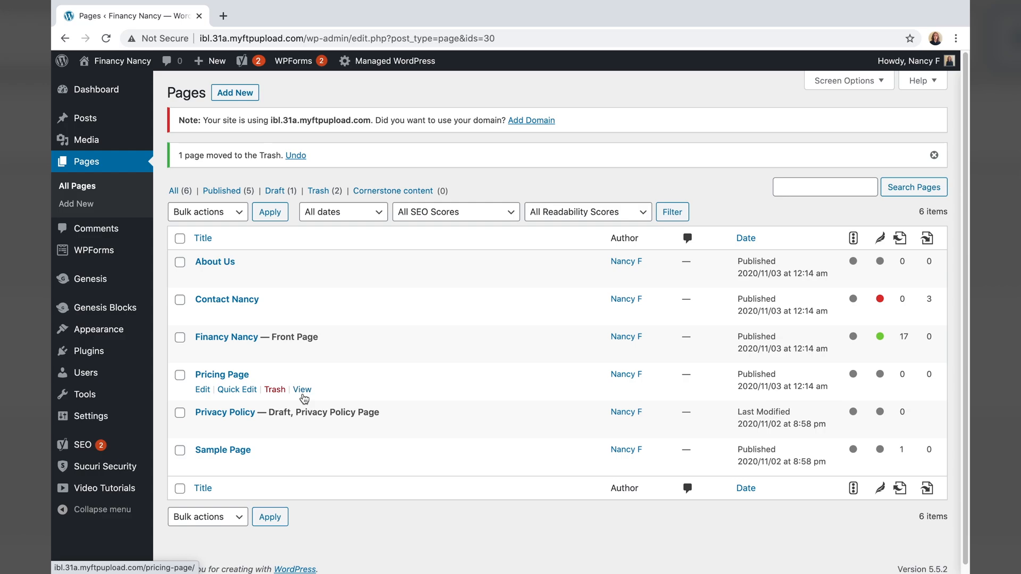
- Review the live Pricing Page's two-, three- and four-column package tables, then edit it
left_click(306, 392)
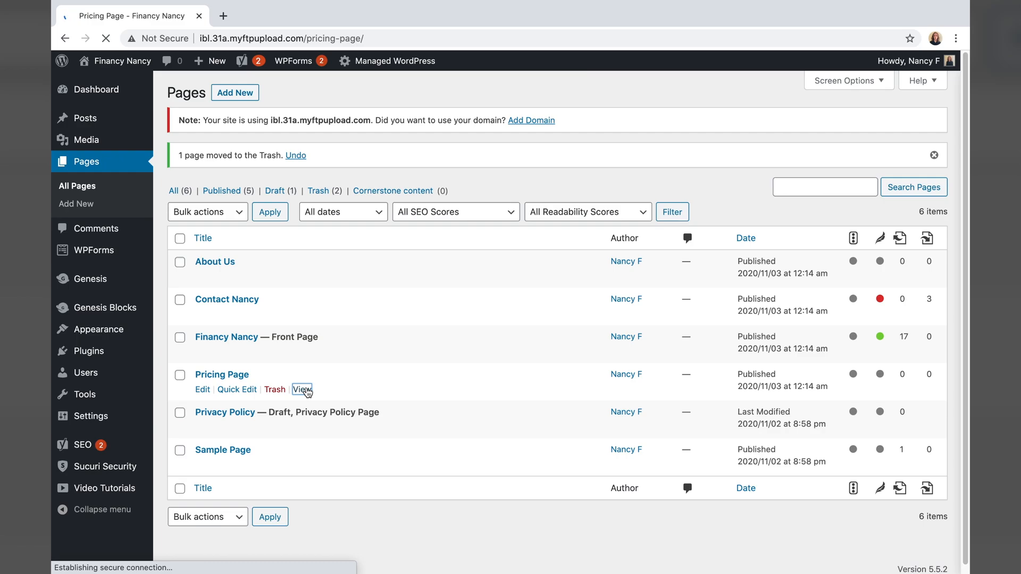
scroll(475, 250, "down", 10)
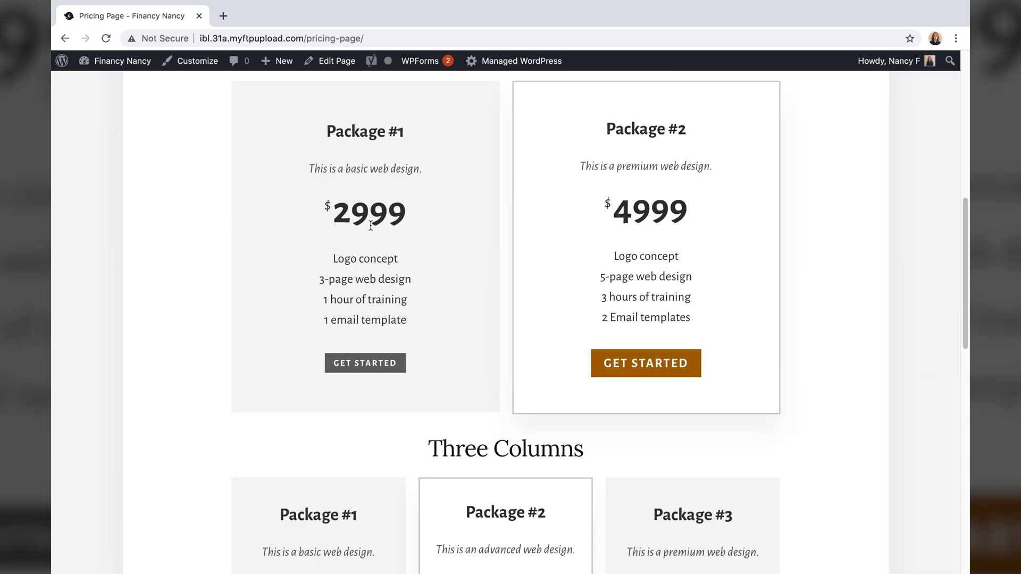
scroll(534, 205, "down", 8)
scroll(430, 261, "down", 4)
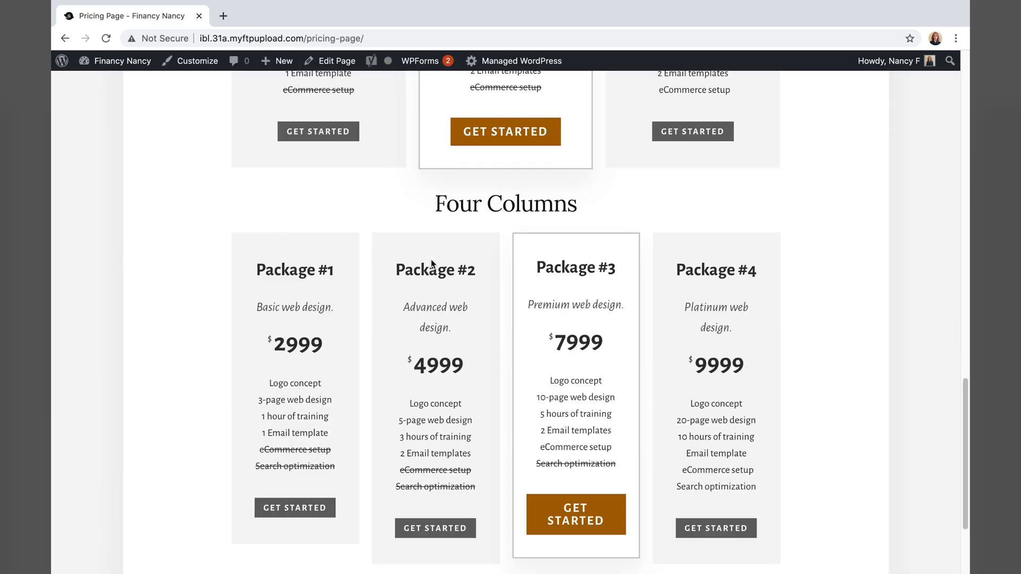
scroll(462, 352, "down", 3)
scroll(368, 397, "up", 4)
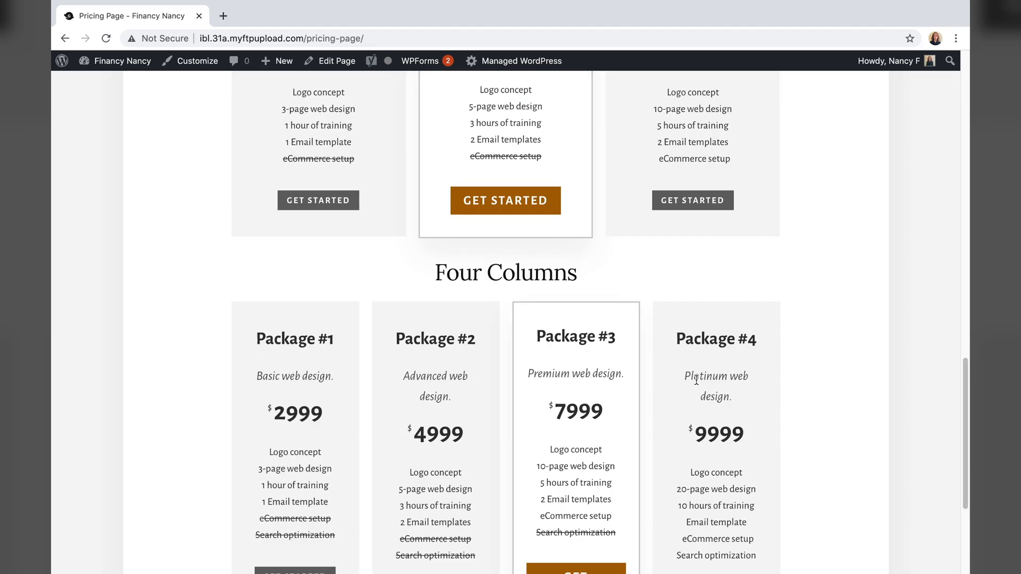
scroll(669, 427, "up", 4)
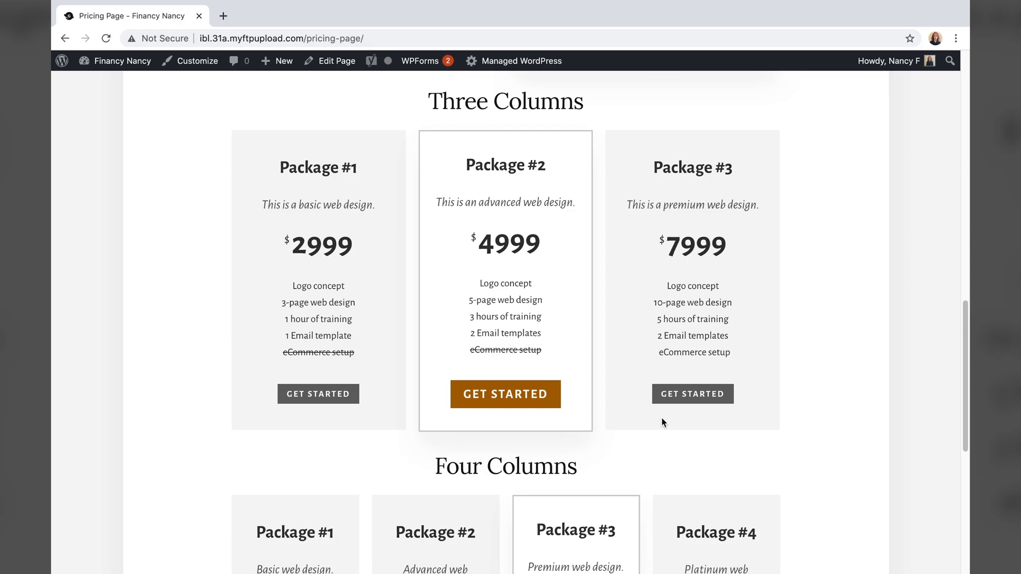
scroll(662, 417, "up", 14)
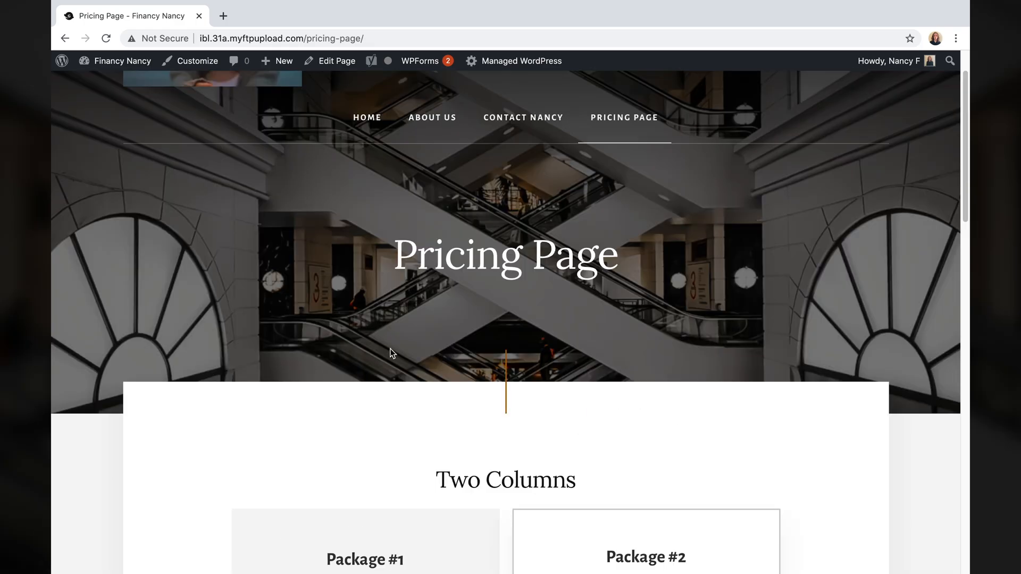
scroll(280, 353, "up", 2)
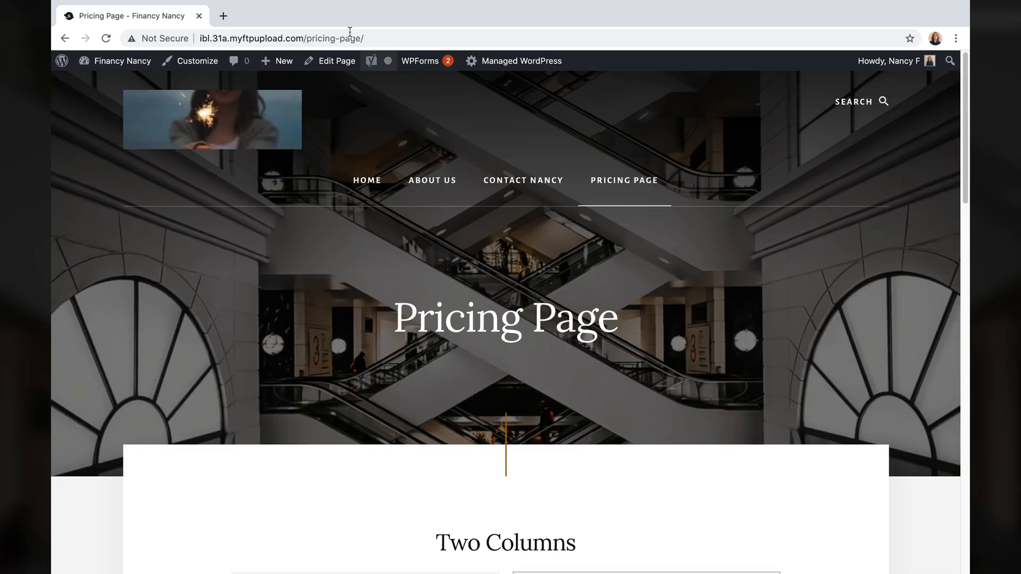
left_click(342, 62)
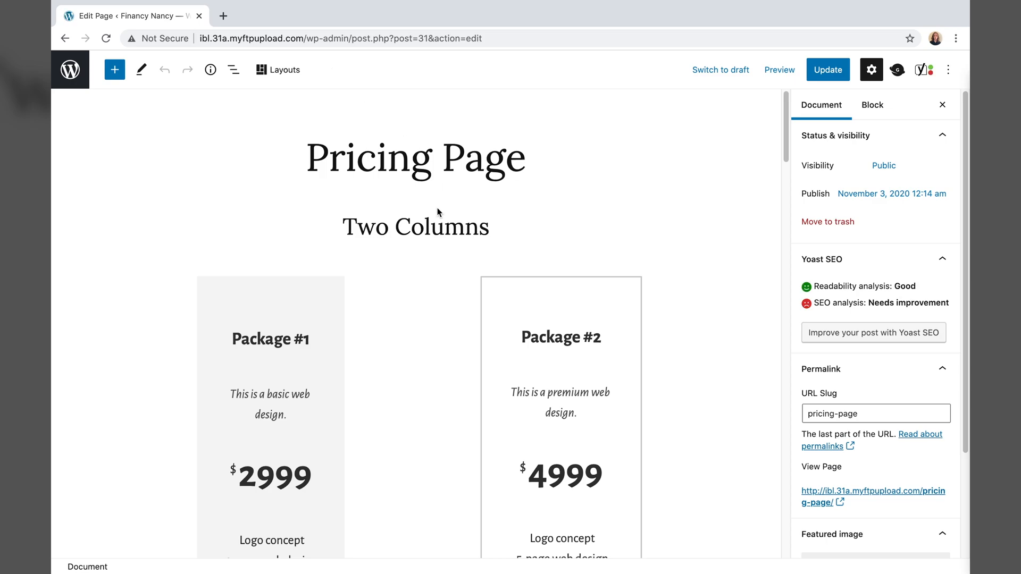
- Remove the Two Columns heading and its two-column pricing table
left_click(428, 221)
right_click(436, 229)
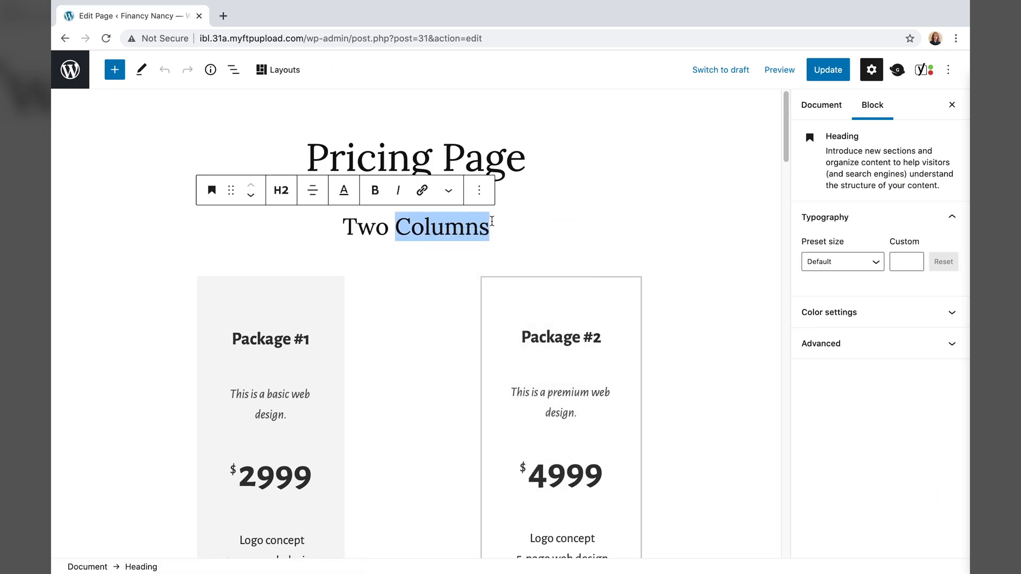
left_click(411, 227)
left_click(479, 190)
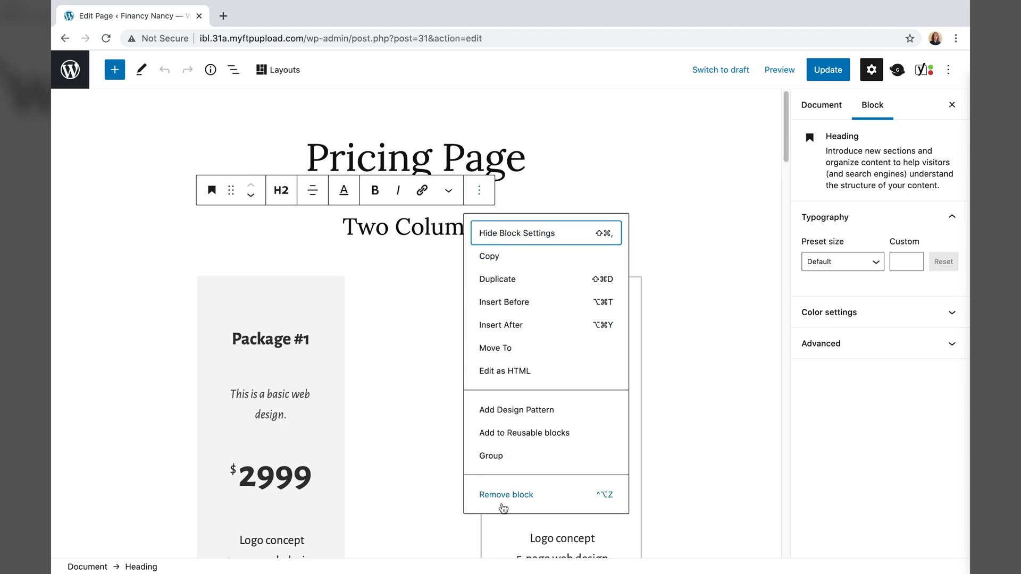
left_click(502, 503)
left_click(398, 287)
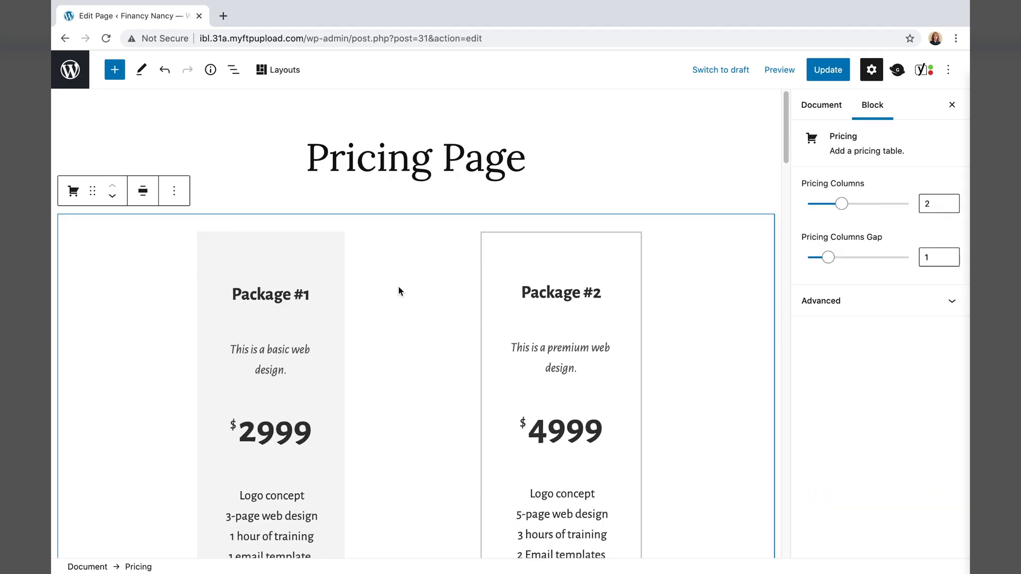
left_click(173, 191)
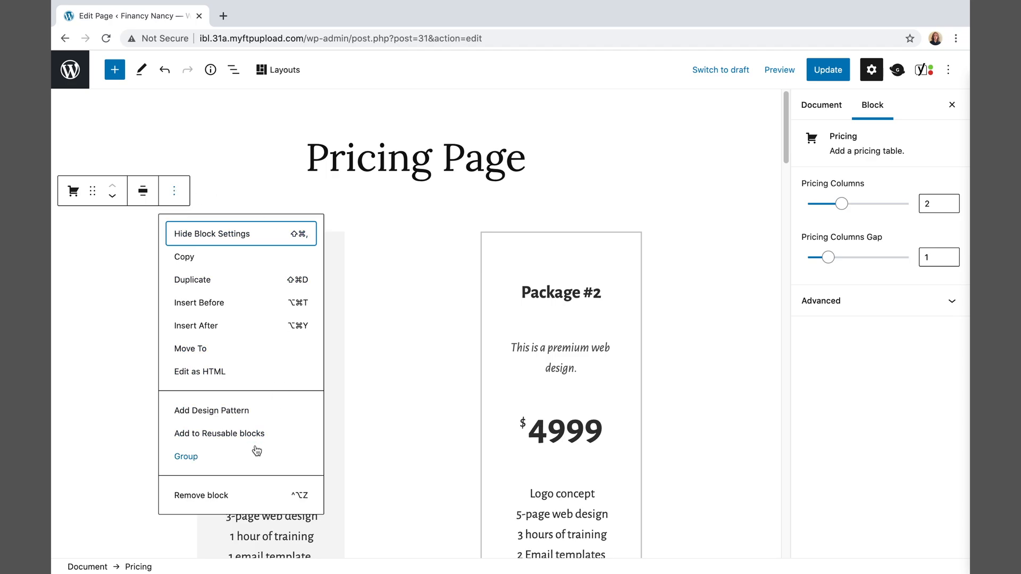
left_click(247, 490)
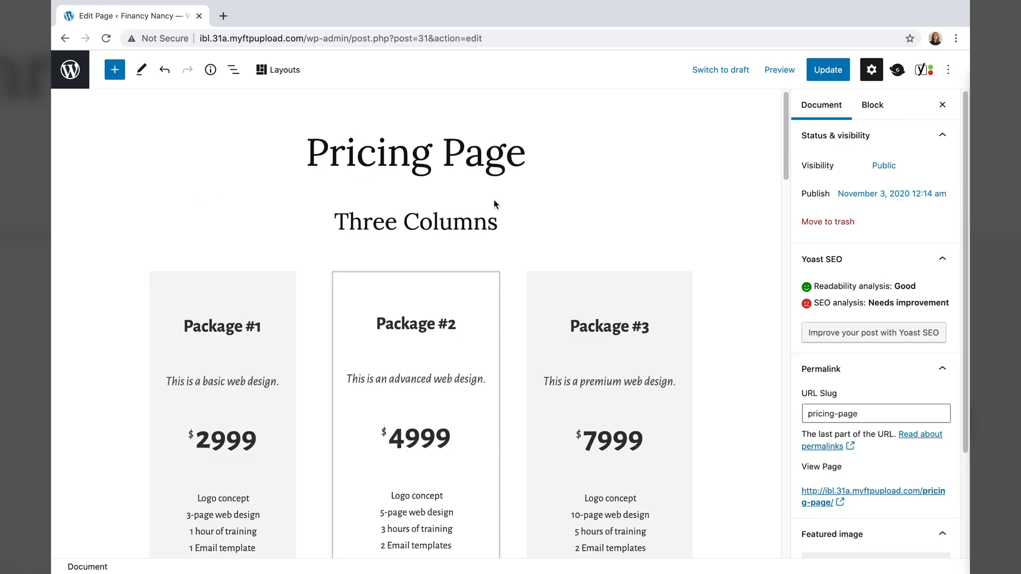
- Remove the Four Columns heading and its four-column pricing table
scroll(512, 281, "down", 10)
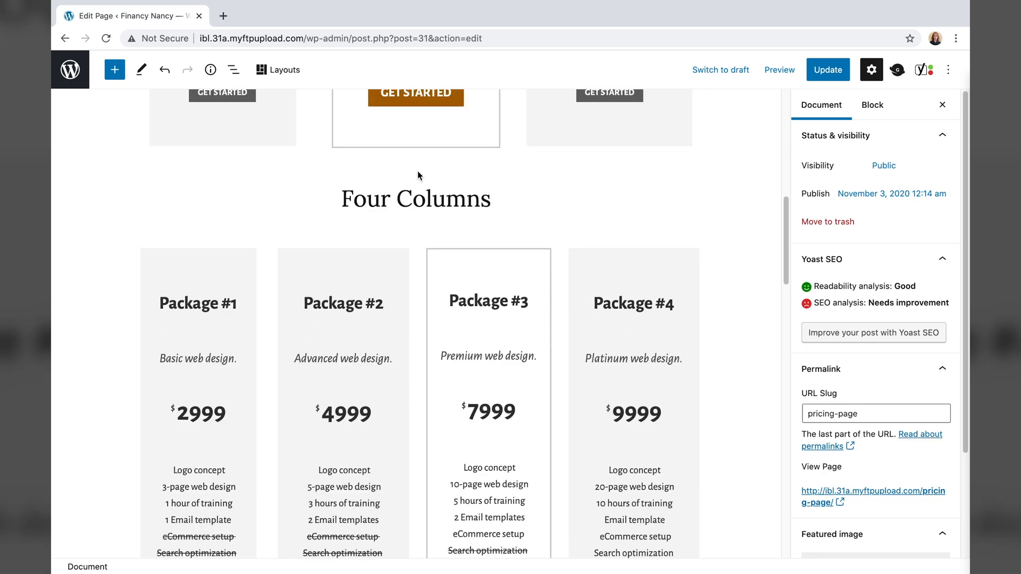
left_click(425, 199)
left_click(478, 164)
left_click(506, 528)
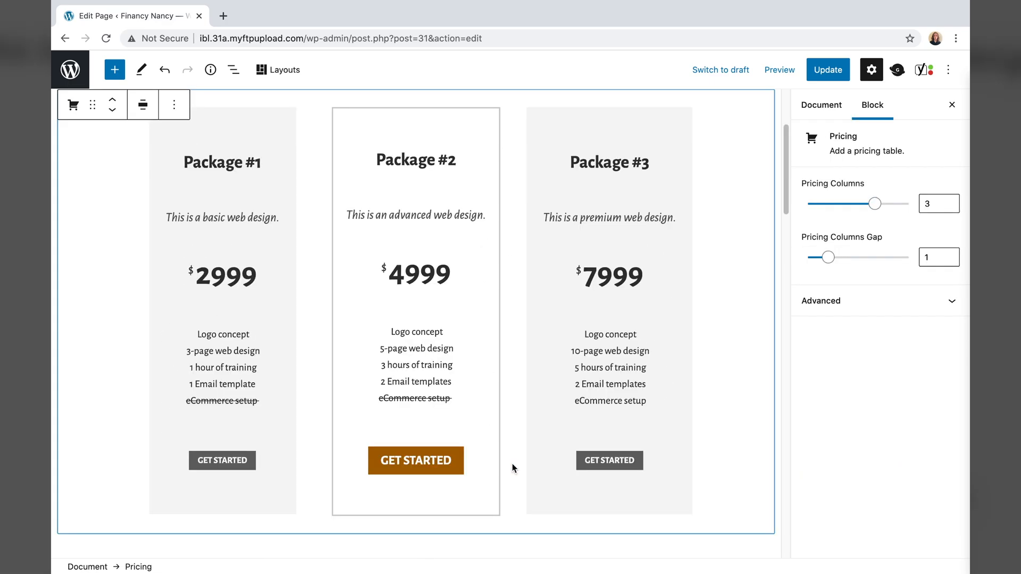
scroll(520, 278, "down", 8)
left_click(553, 271)
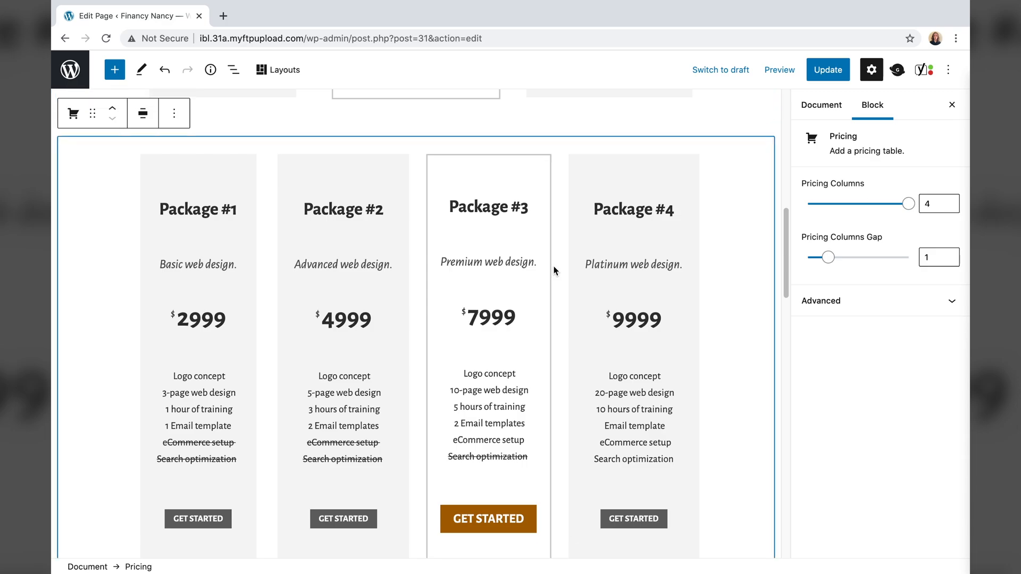
left_click(174, 113)
left_click(204, 417)
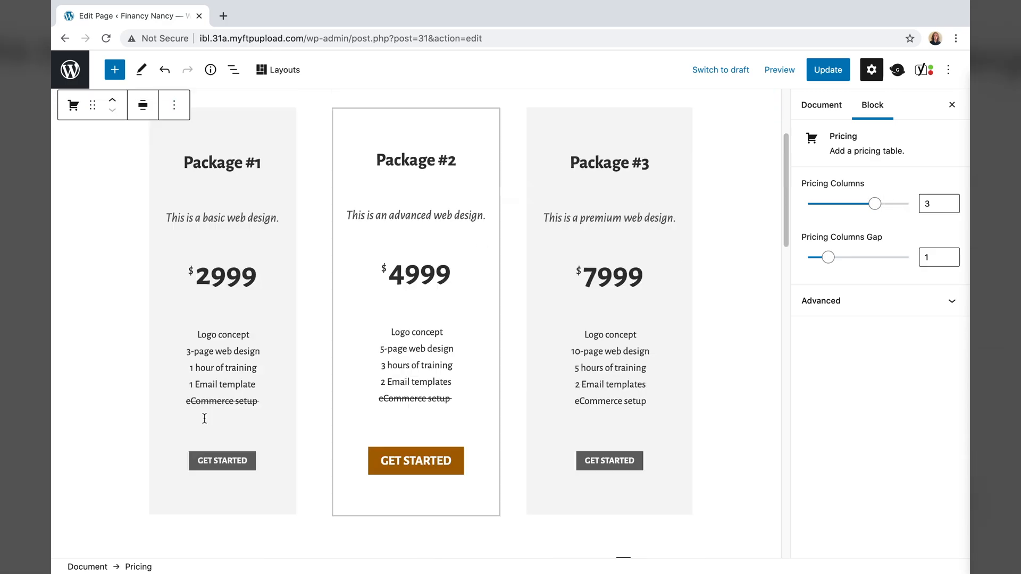
scroll(248, 346, "up", 3)
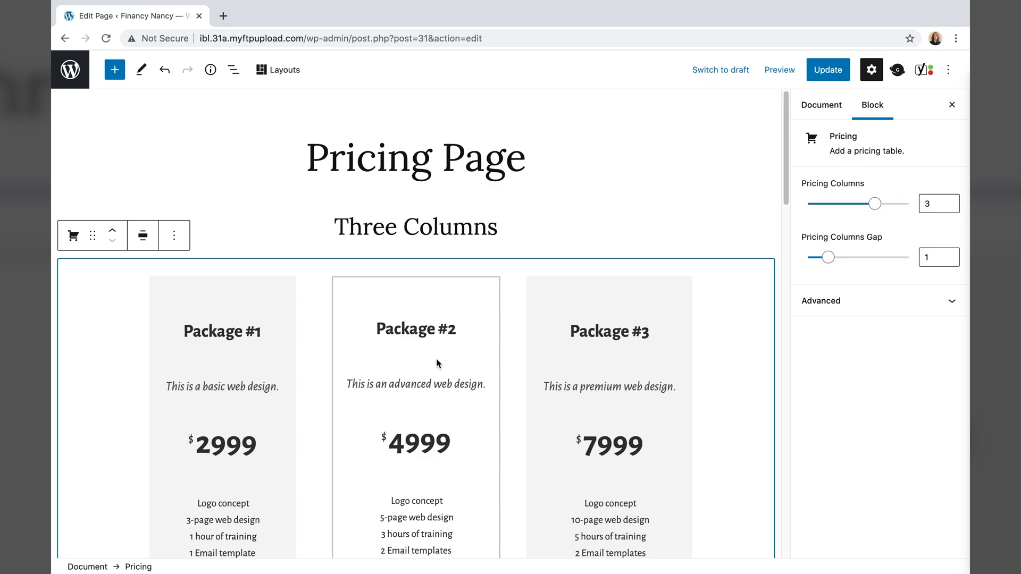
scroll(437, 363, "down", 3)
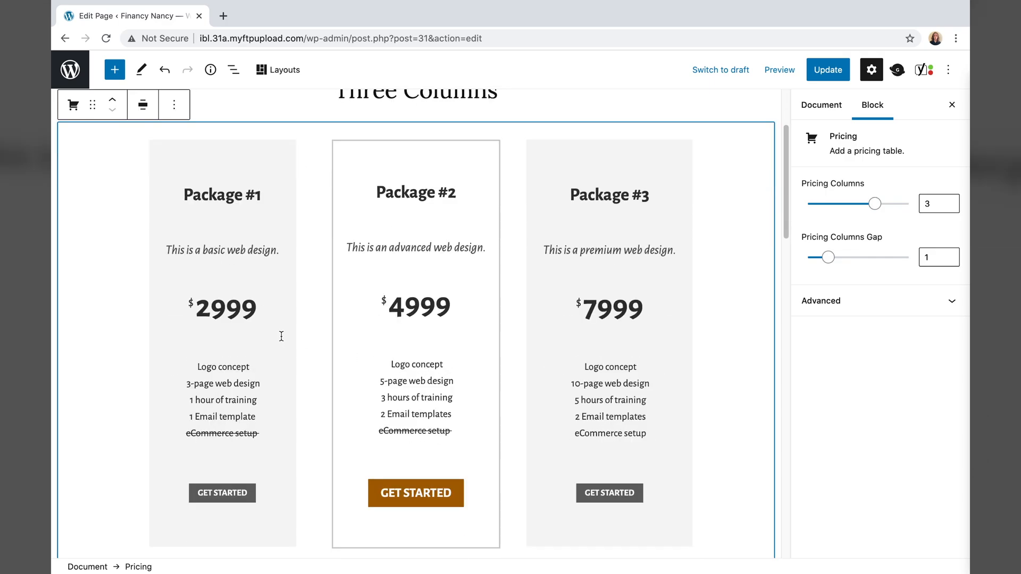
scroll(352, 322, "up", 3)
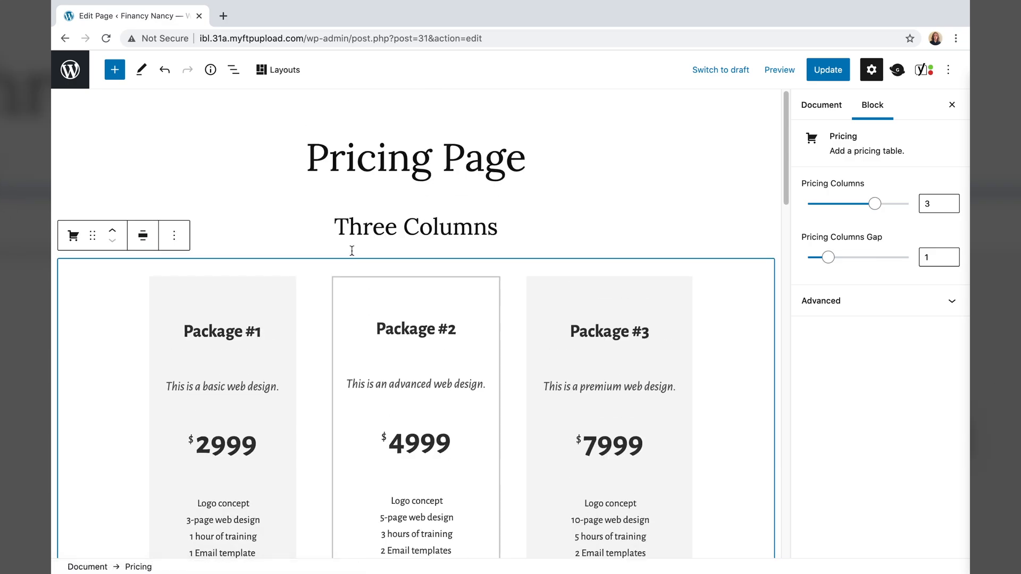
- Rename the page title from Pricing Page to 'Find A Plan'
left_click(413, 165)
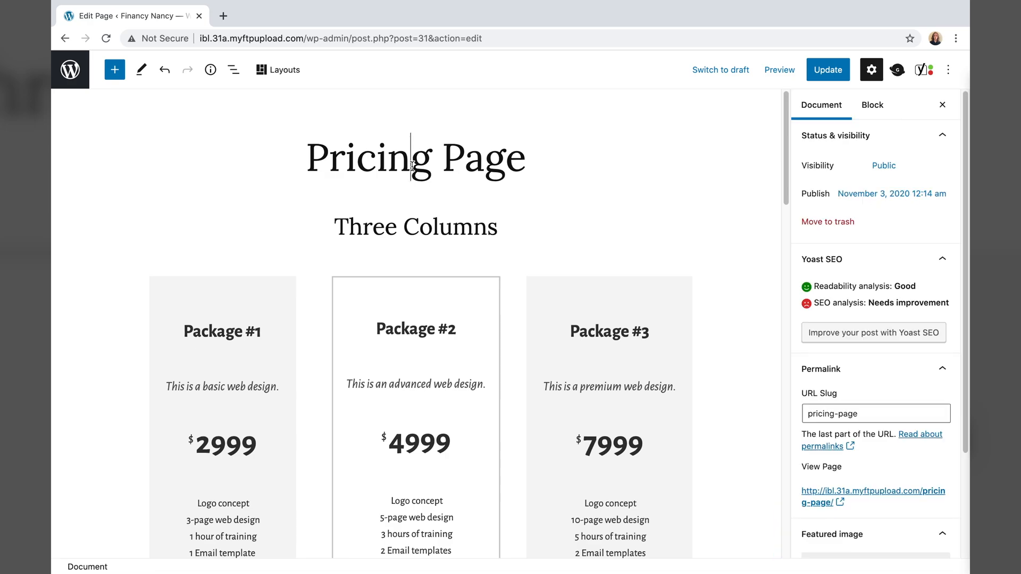
triple_click(529, 168)
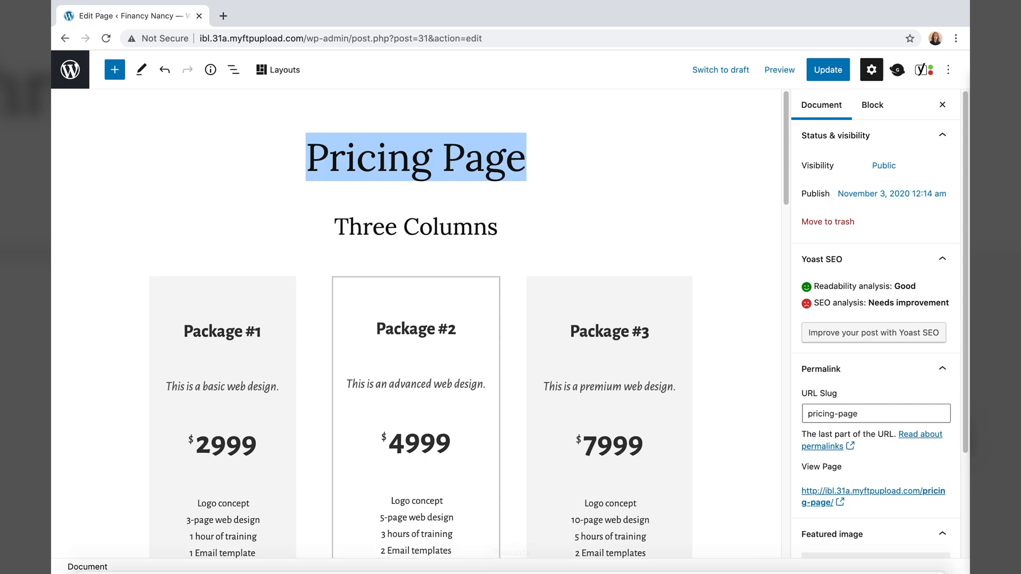
type("Find A Plan")
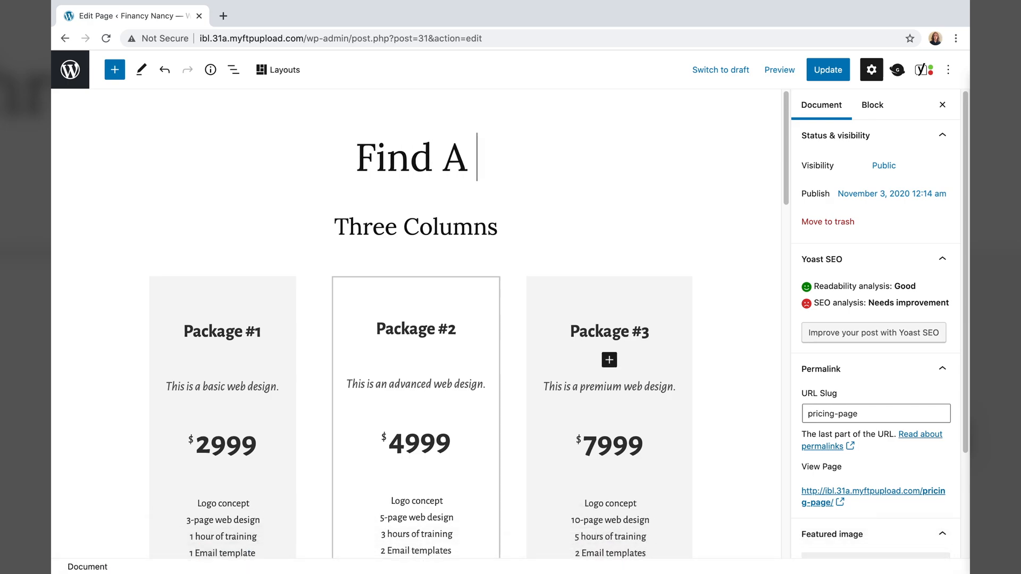
- Change the 'Three Columns' heading to 'Pricing Options'
left_click(405, 227)
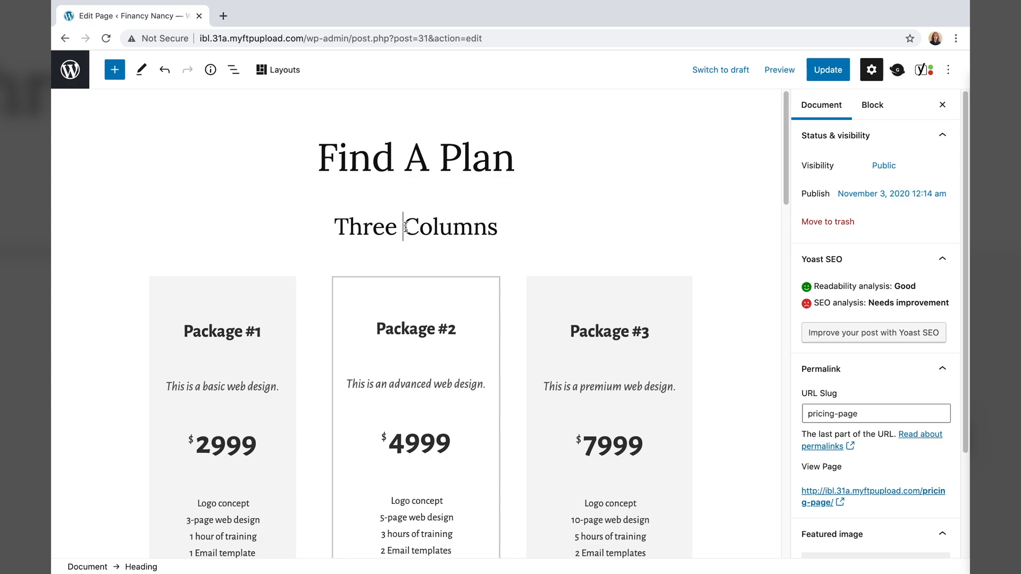
triple_click(405, 227)
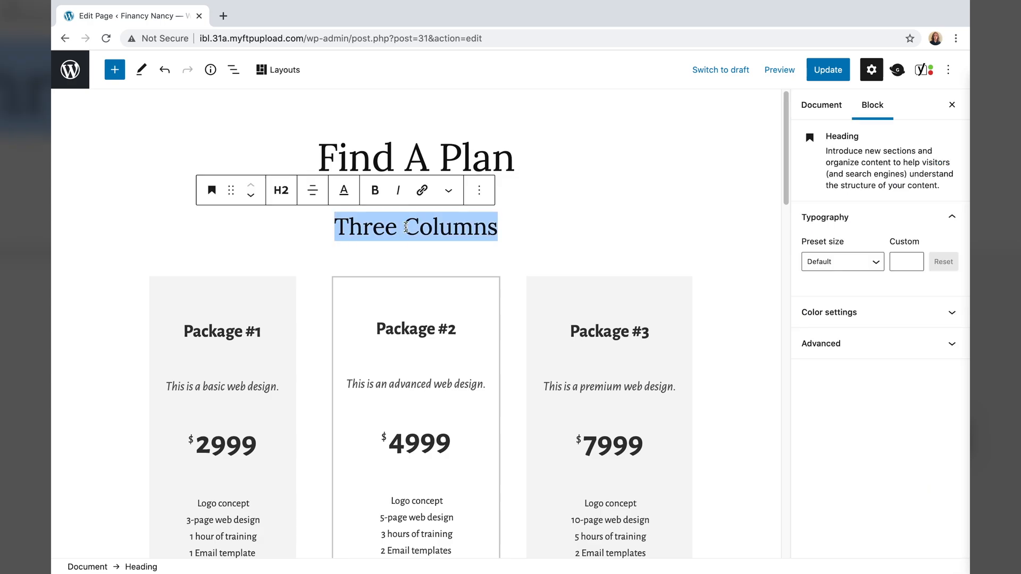
type("Pricing Options")
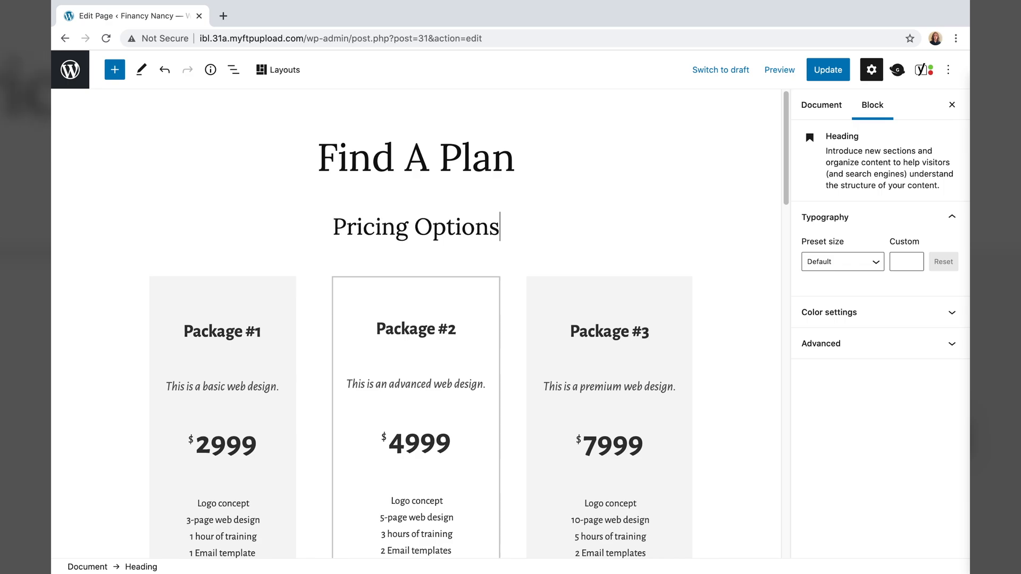
left_click(170, 371)
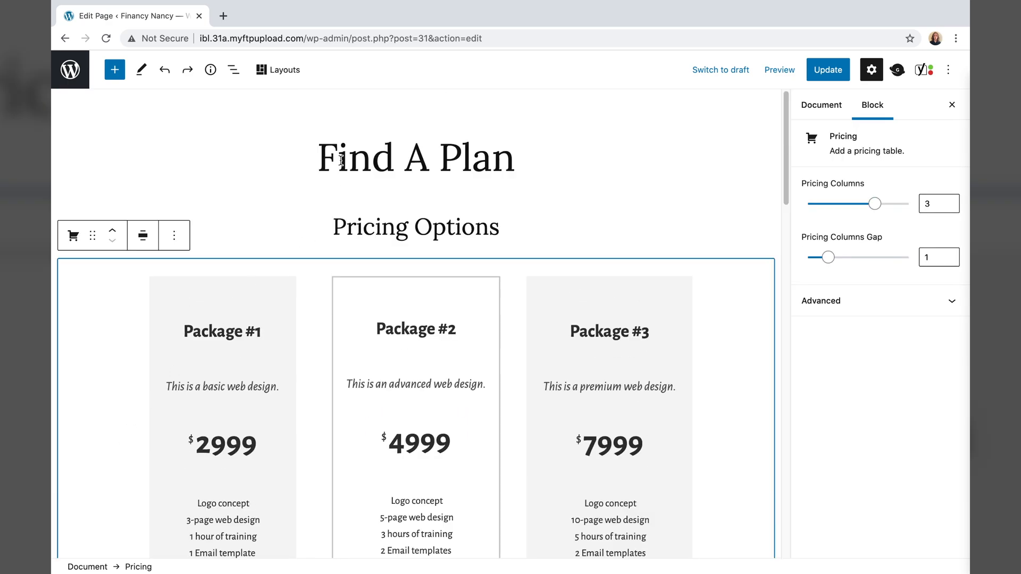
scroll(244, 333, "down", 3)
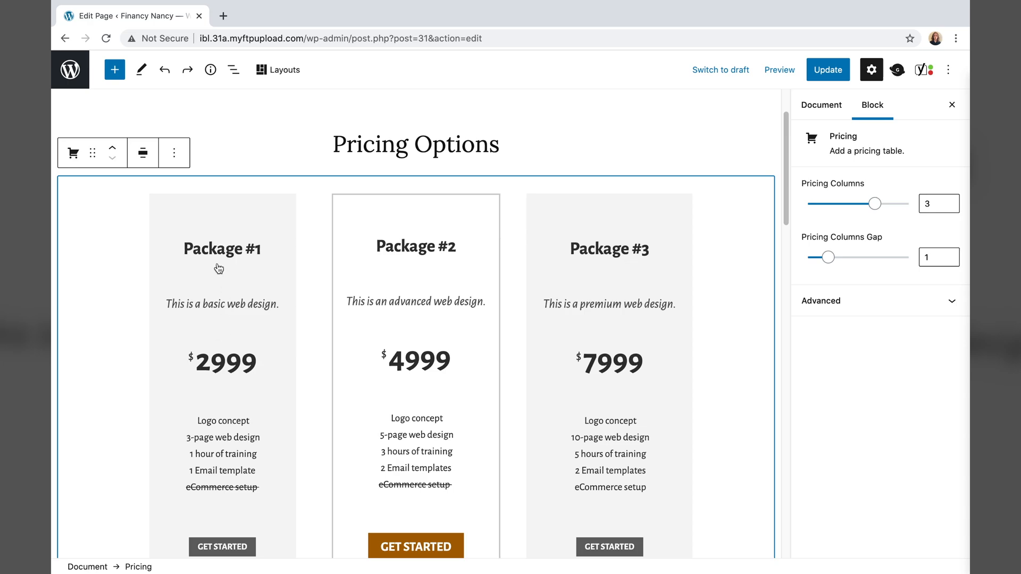
- Retitle the first pricing column from Package #1 to 'Consultation'
triple_click(257, 250)
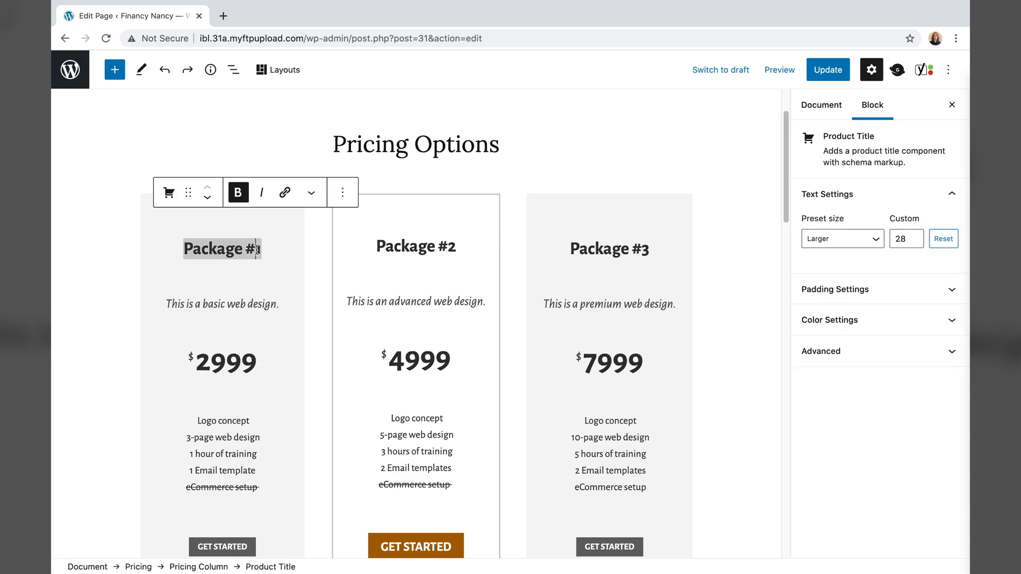
type("Con")
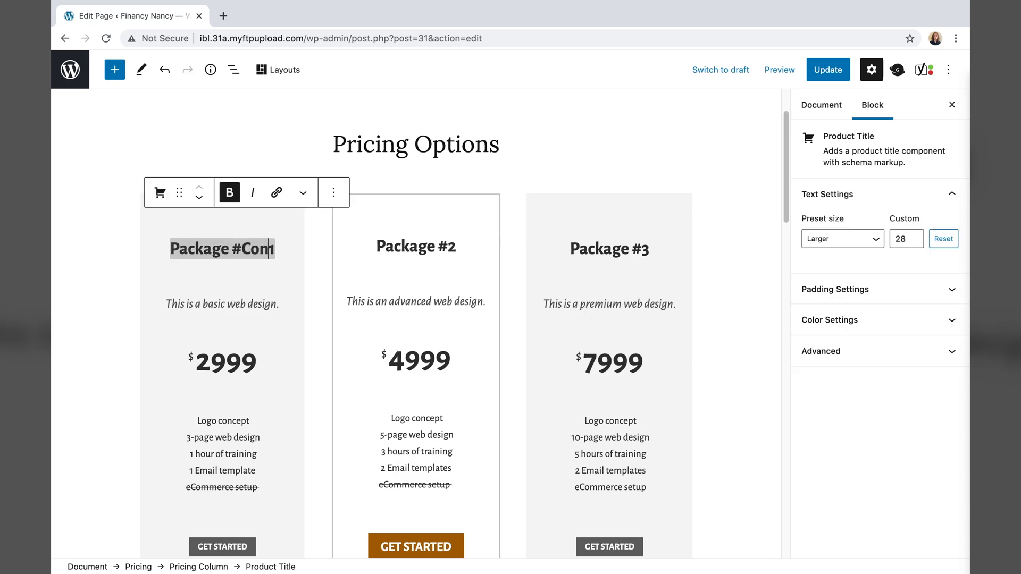
key("BackSpace")
key("BackSpace")
key("BackSpace")
key("BackSpace")
key("BackSpace")
key("BackSpace")
key("BackSpace")
key("BackSpace")
key("BackSpace")
key("BackSpace")
key("BackSpace")
key("BackSpace")
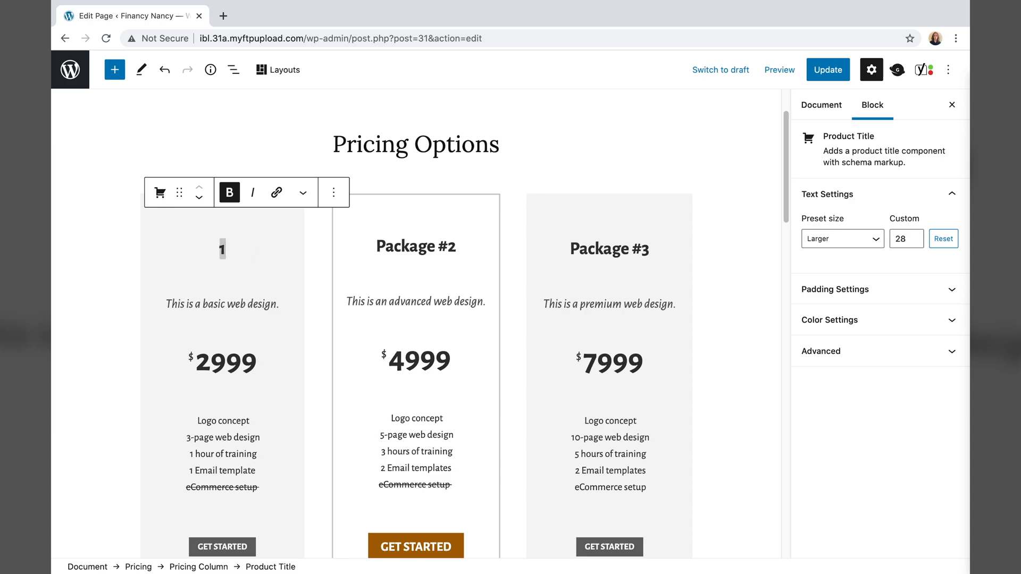
key("Delete")
type("Consultation")
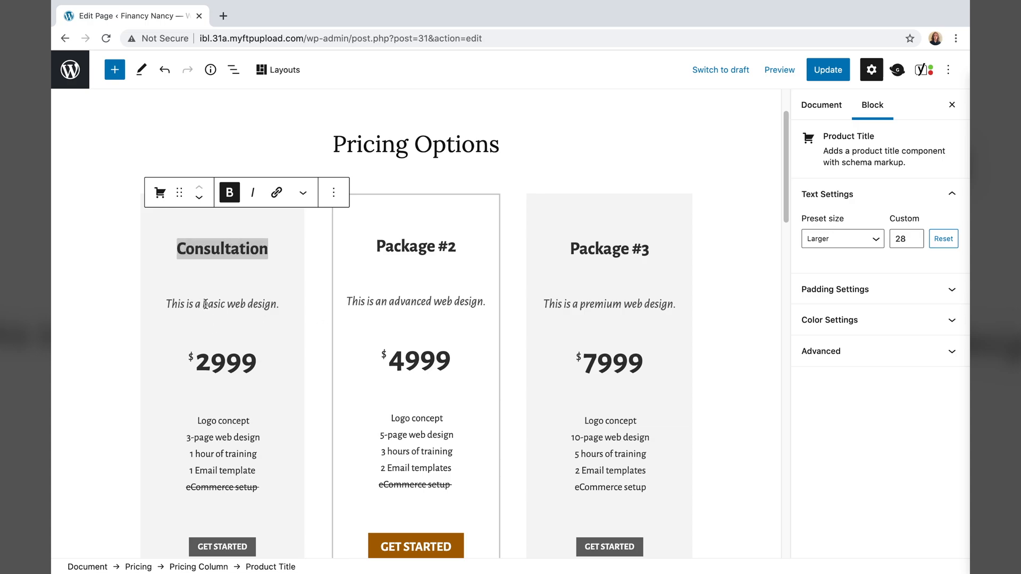
- Remove the subtitle line below the Consultation title
right_click(206, 303)
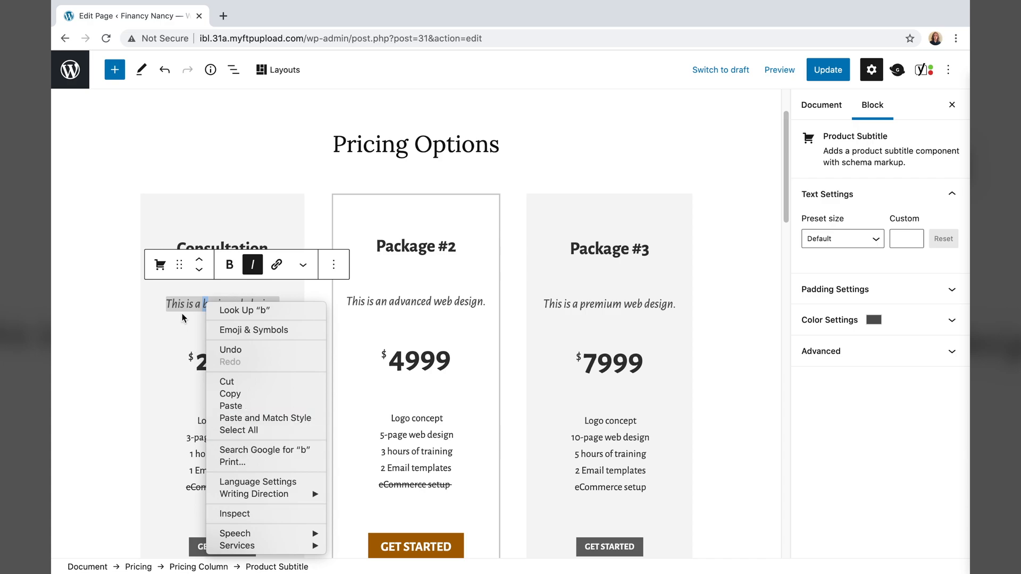
left_click(332, 265)
left_click(333, 266)
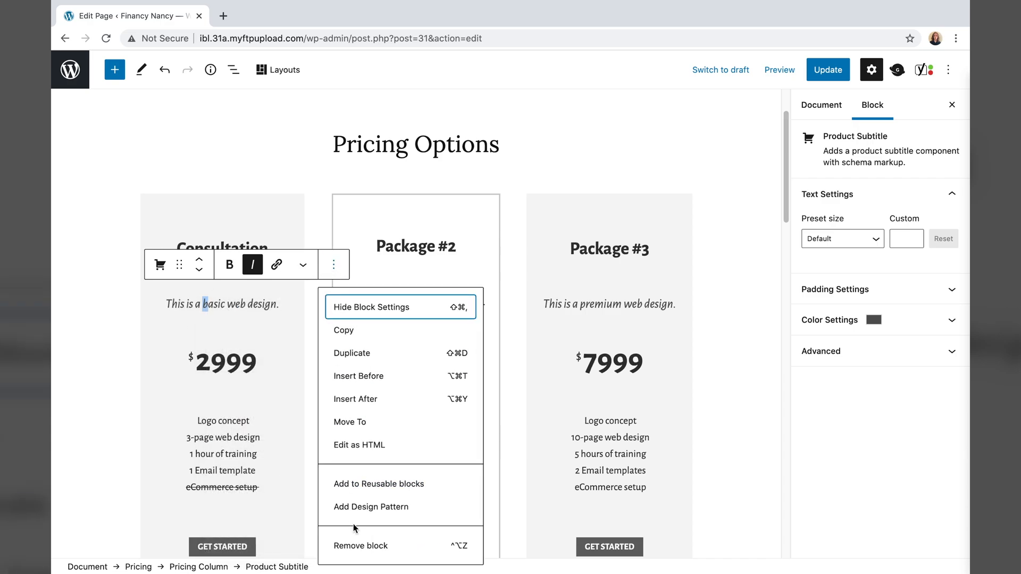
left_click(351, 545)
- Replace the 2999 price with 'Free' and clear the $ currency symbol
scroll(287, 356, "up", 2)
left_click(251, 361)
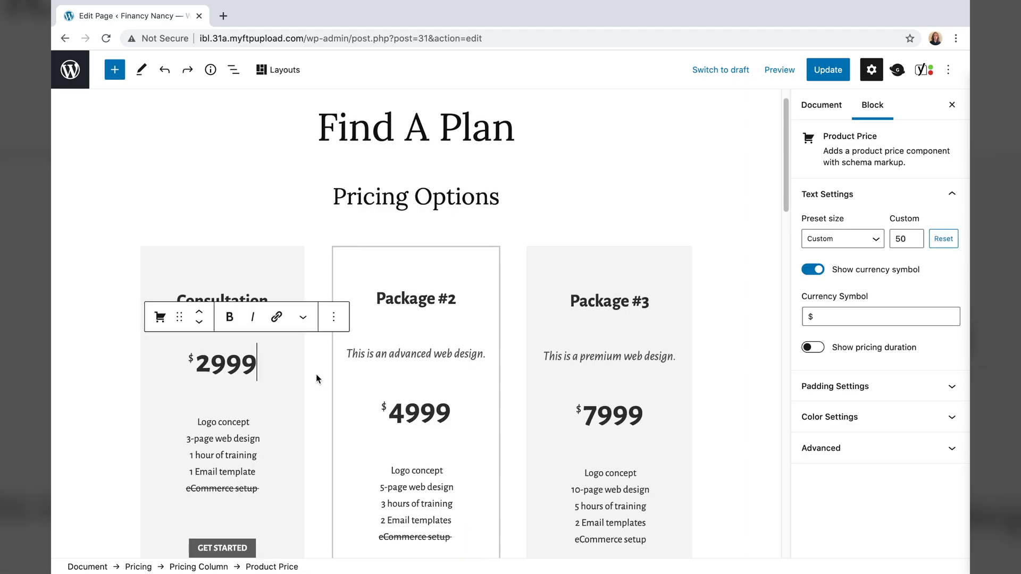
key("BackSpace")
key("BackSpace")
key("BackSpace")
key("BackSpace")
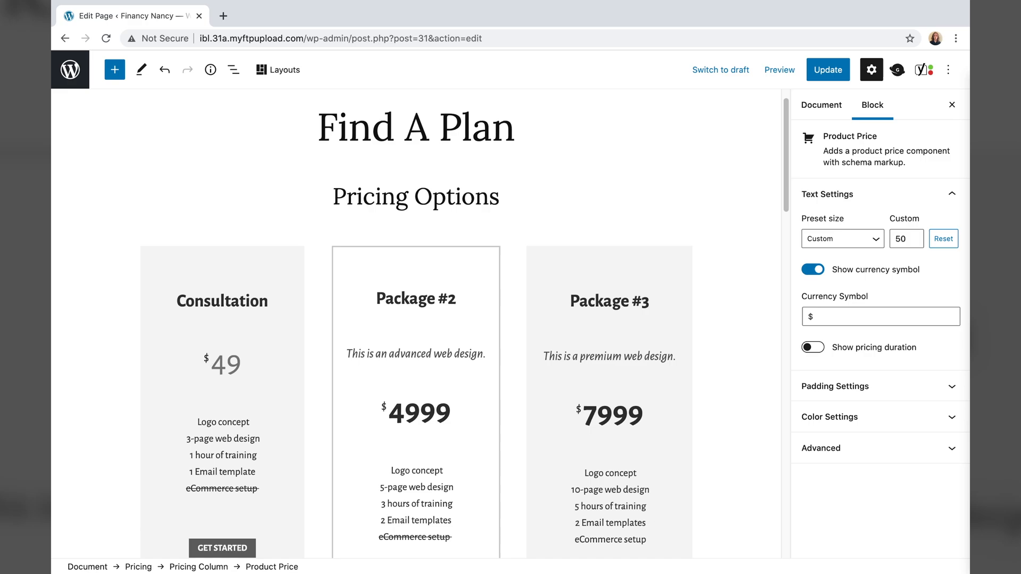
type("Free")
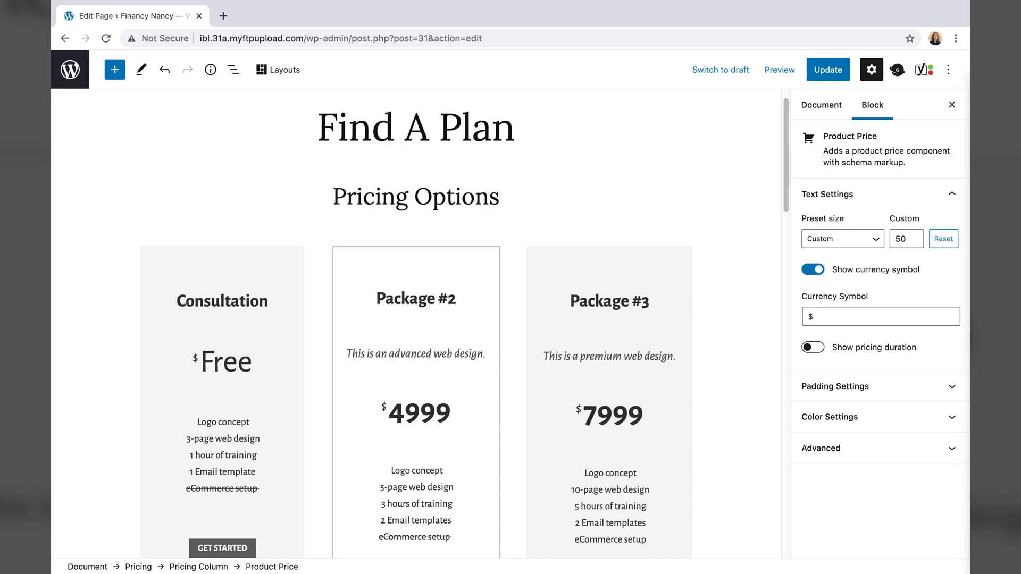
left_click(859, 315)
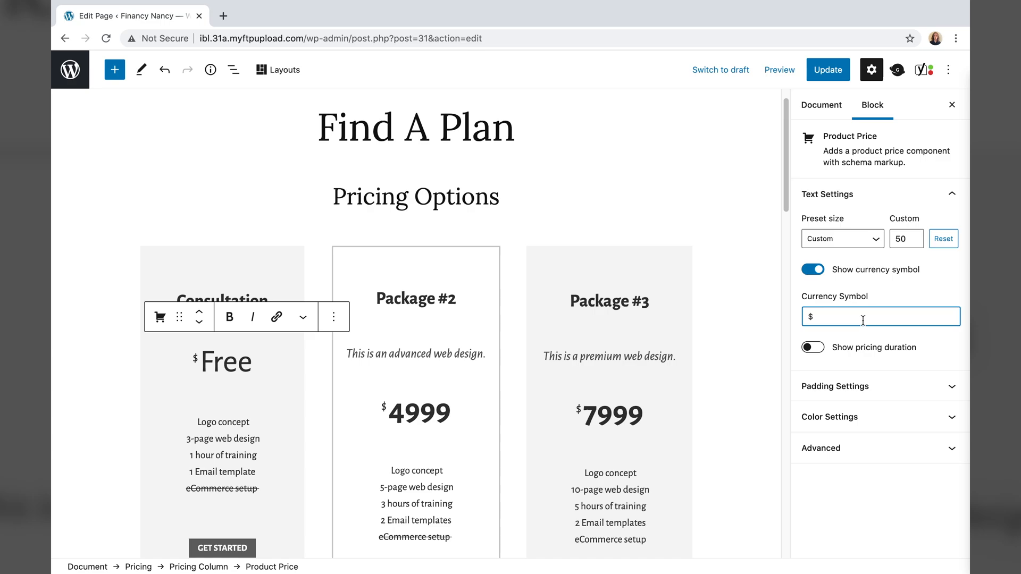
key("BackSpace")
- Change the price to uppercase 'FREE' and make it bold
left_click(240, 363)
left_click_drag(252, 363, 212, 363)
type("REE")
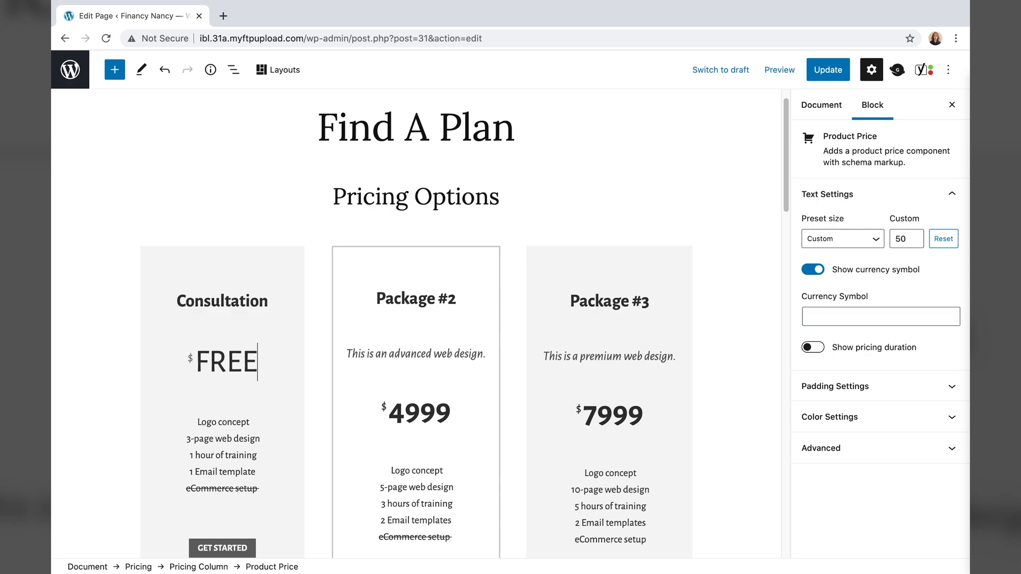
key("super+a")
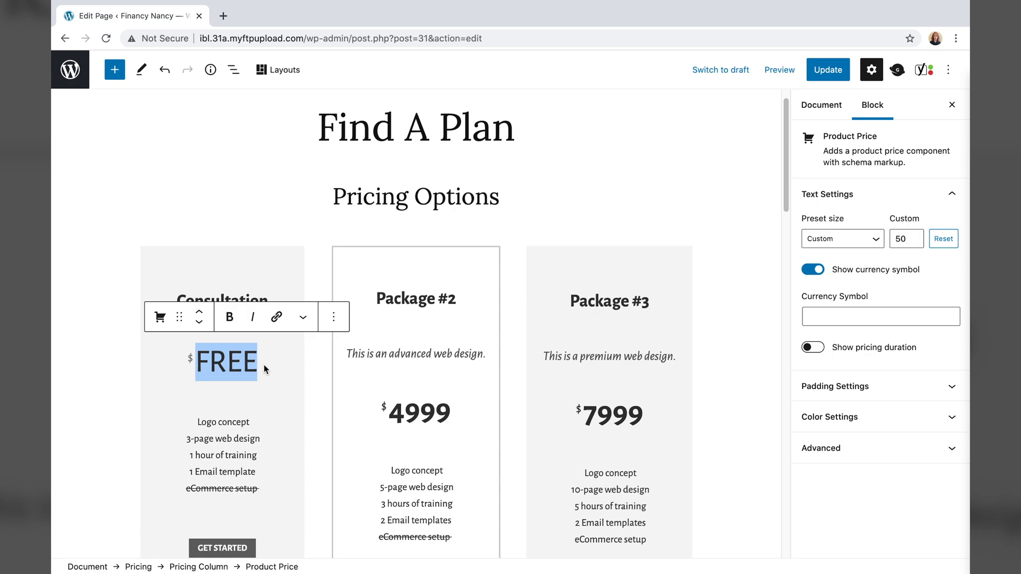
left_click(229, 317)
left_click(108, 452)
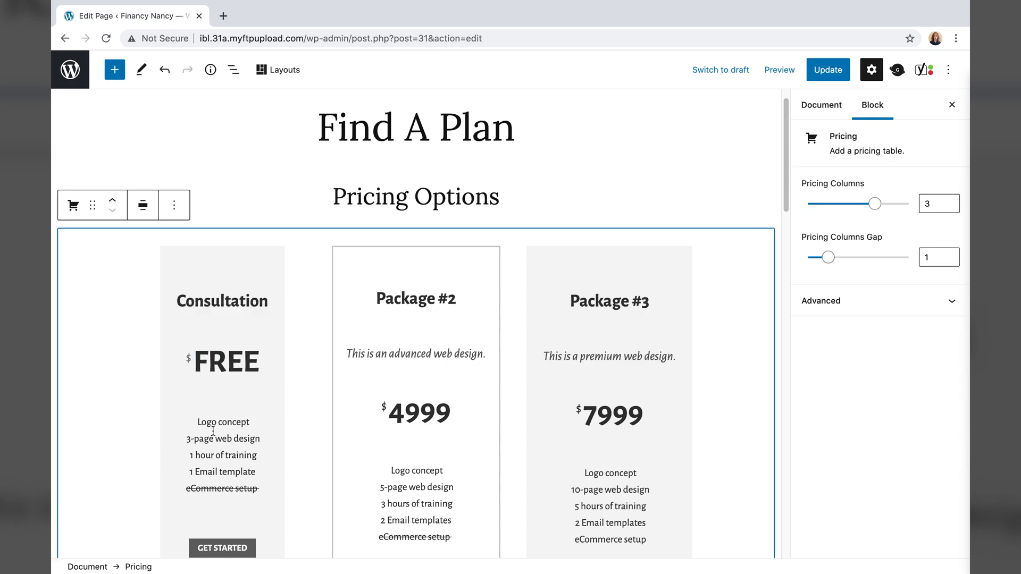
- Delete all the feature lines in the Consultation column
scroll(216, 428, "down", 2)
left_click(247, 449)
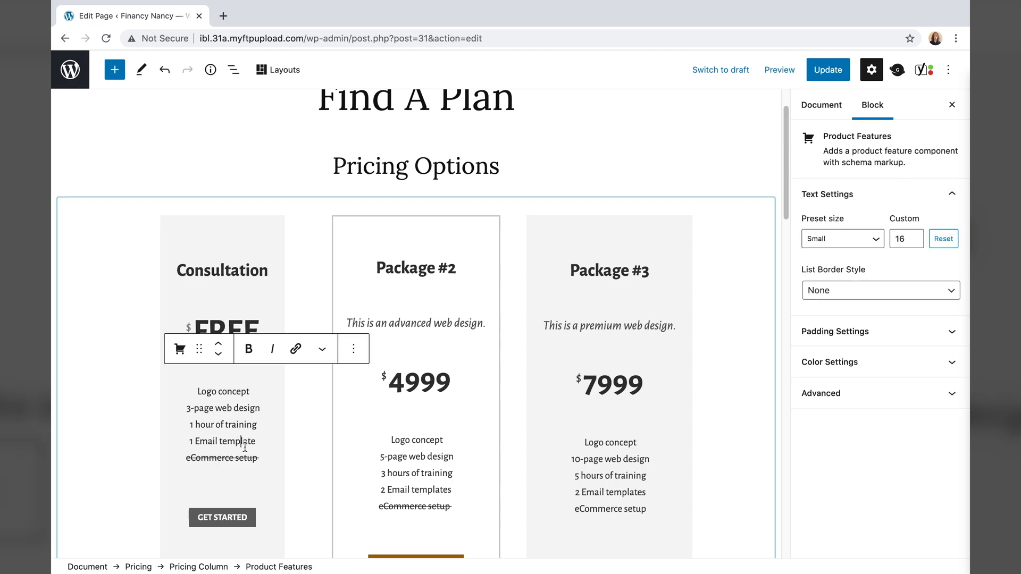
left_click_drag(259, 457, 197, 383)
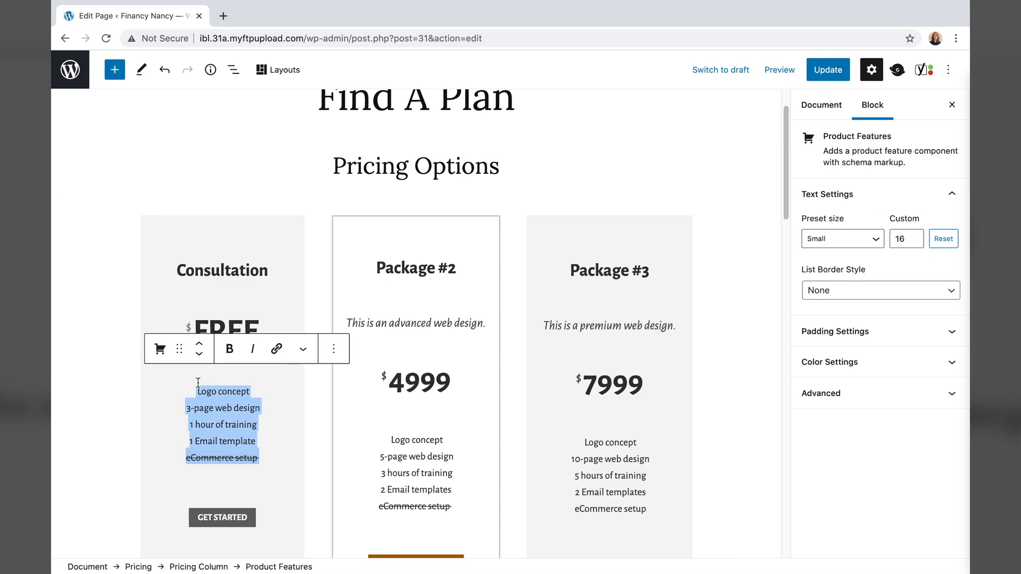
key("BackSpace")
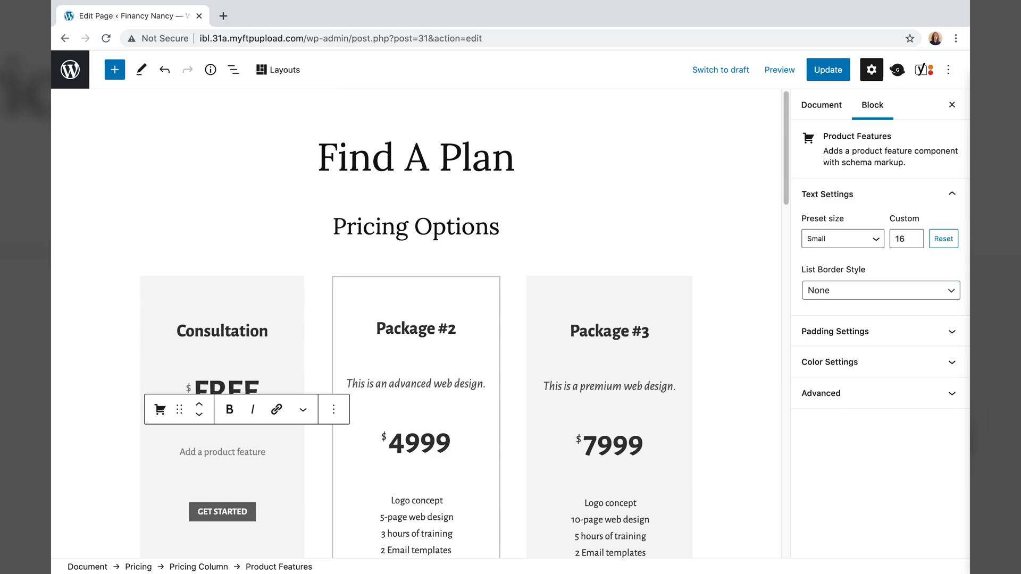
- Copy the free-quote sentence from TextEdit and paste it unformatted into the Consultation column
mouse_move(562, 553)
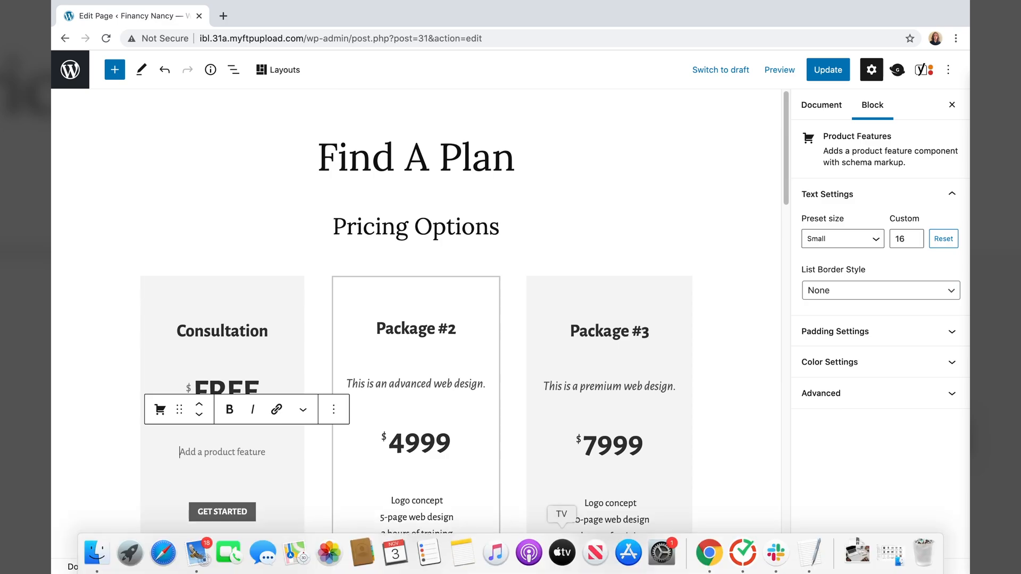
left_click(808, 553)
right_click(260, 472)
left_click(302, 439)
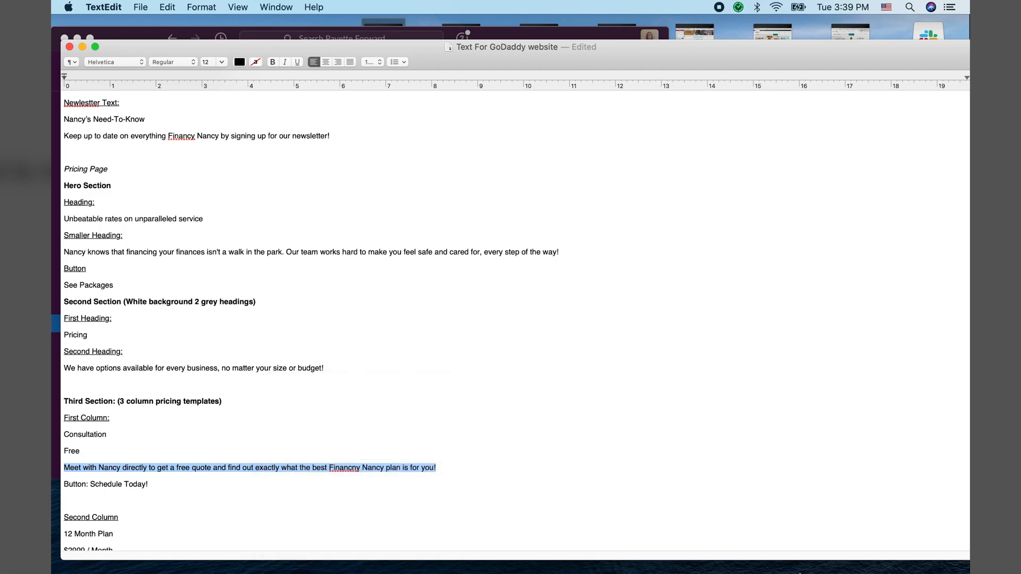
left_click(706, 553)
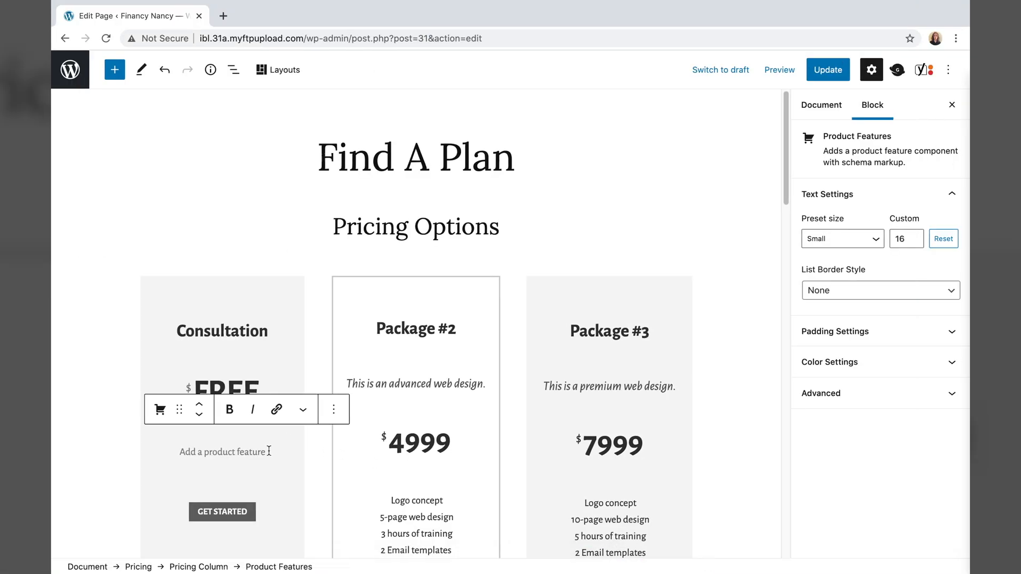
right_click(267, 452)
left_click(298, 477)
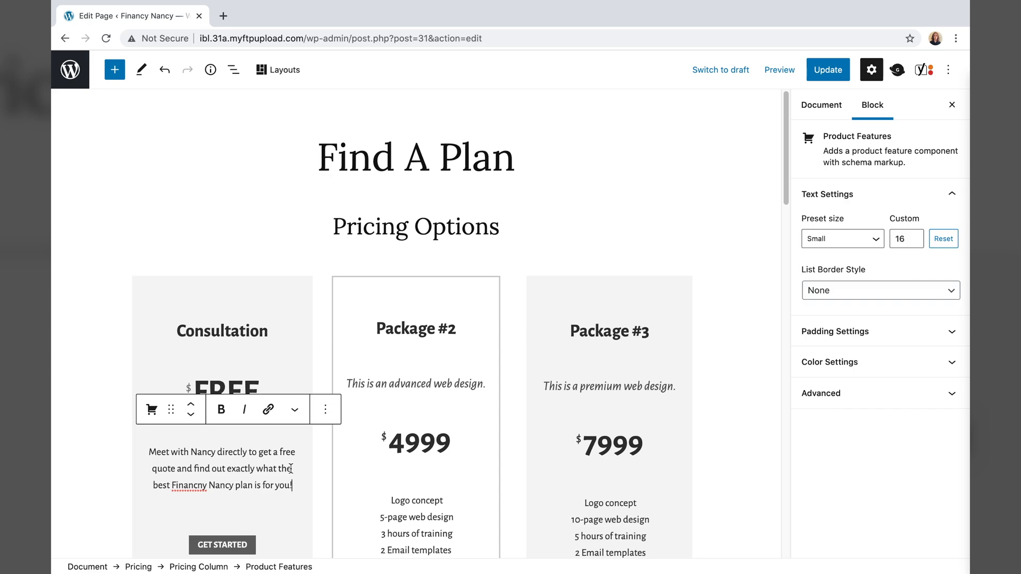
scroll(291, 469, "down", 2)
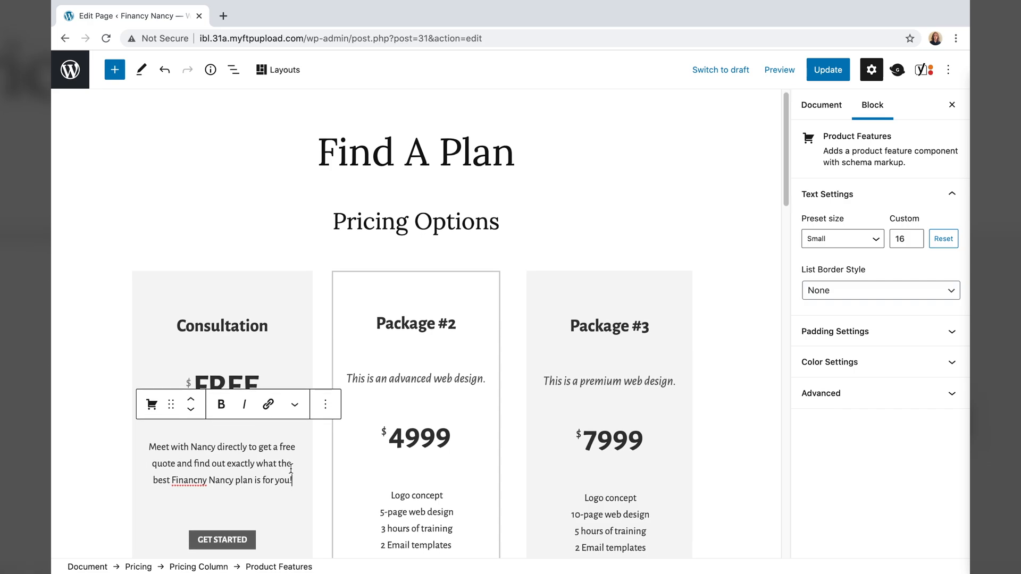
scroll(291, 468, "down", 4)
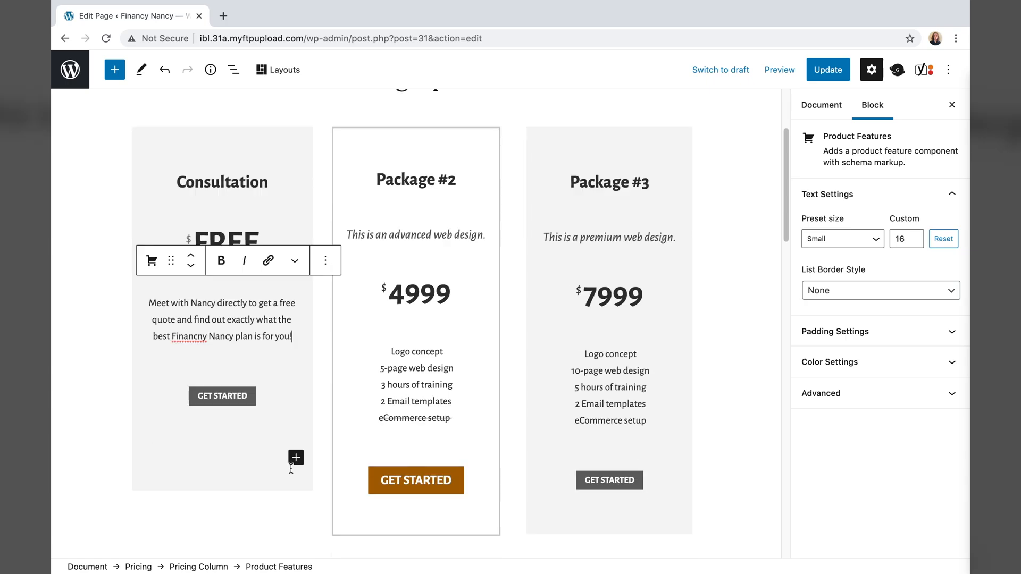
- Change the Consultation button label to 'SCHEDULE TODAY!' and set its size to Medium
left_click(240, 403)
left_click(227, 403)
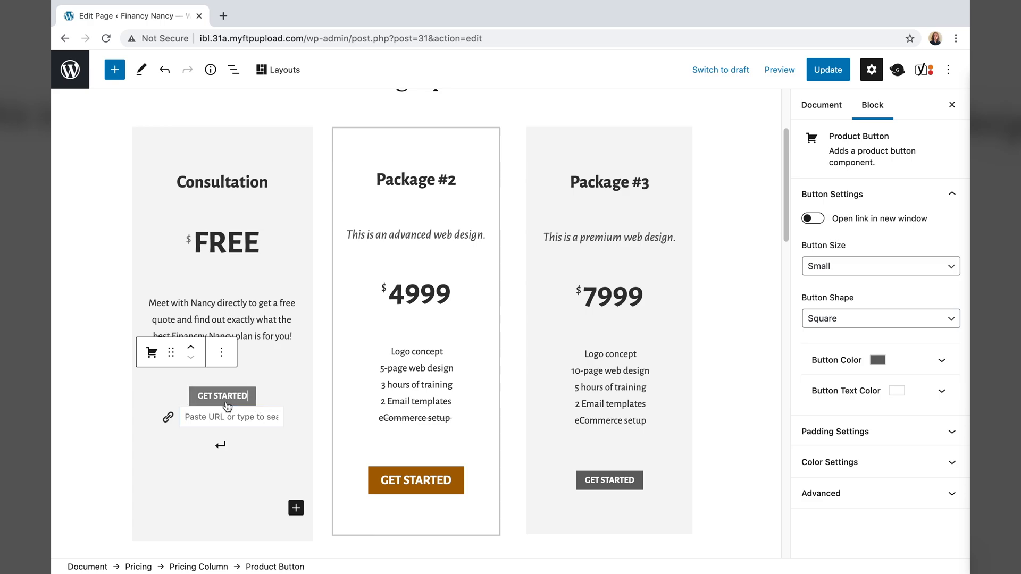
triple_click(220, 400)
type("SCHEDULE TODAY!")
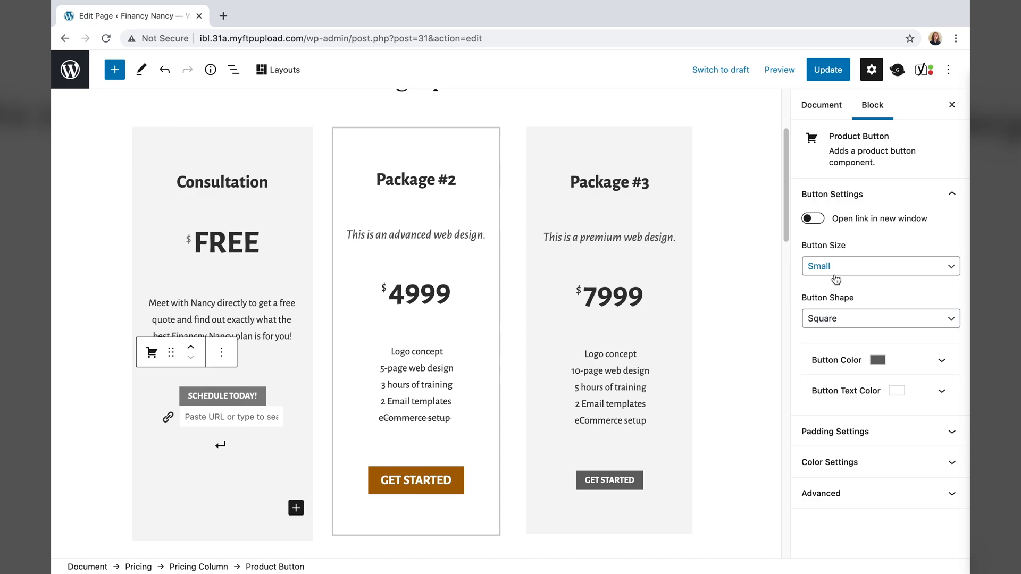
left_click(835, 277)
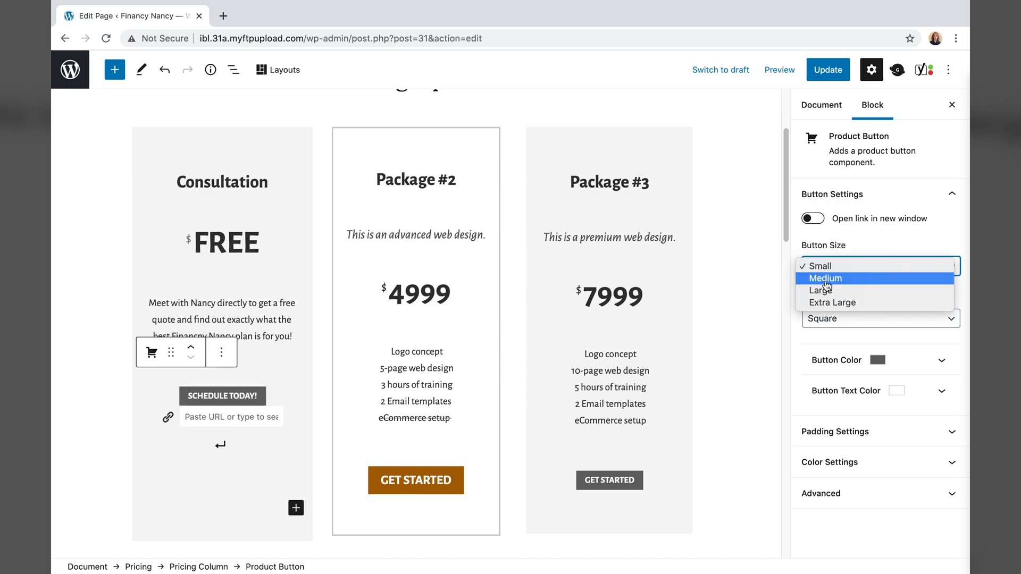
left_click(824, 279)
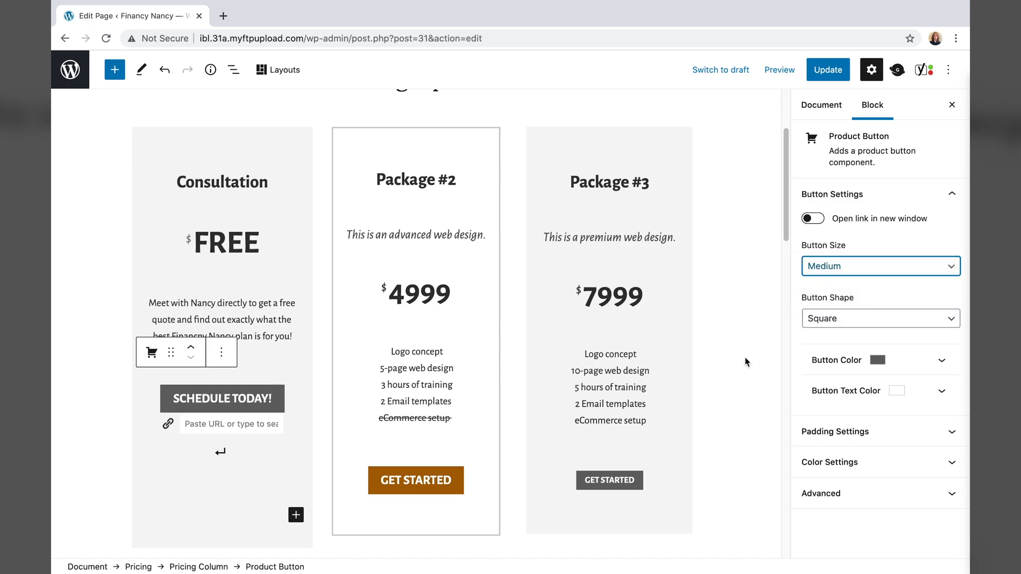
- Link the Consultation button to the Contact Nancy page
left_click(257, 423)
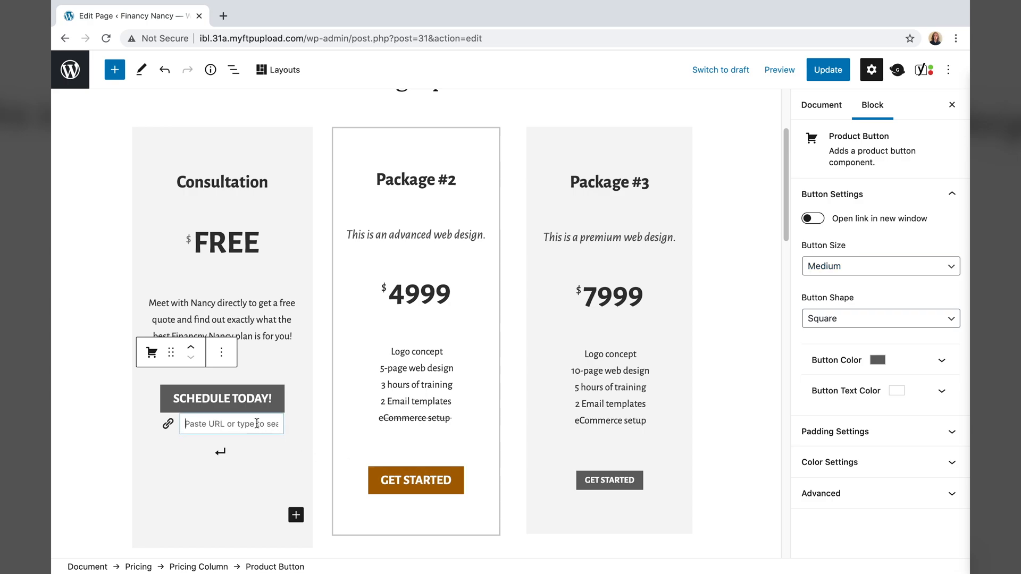
type("contact")
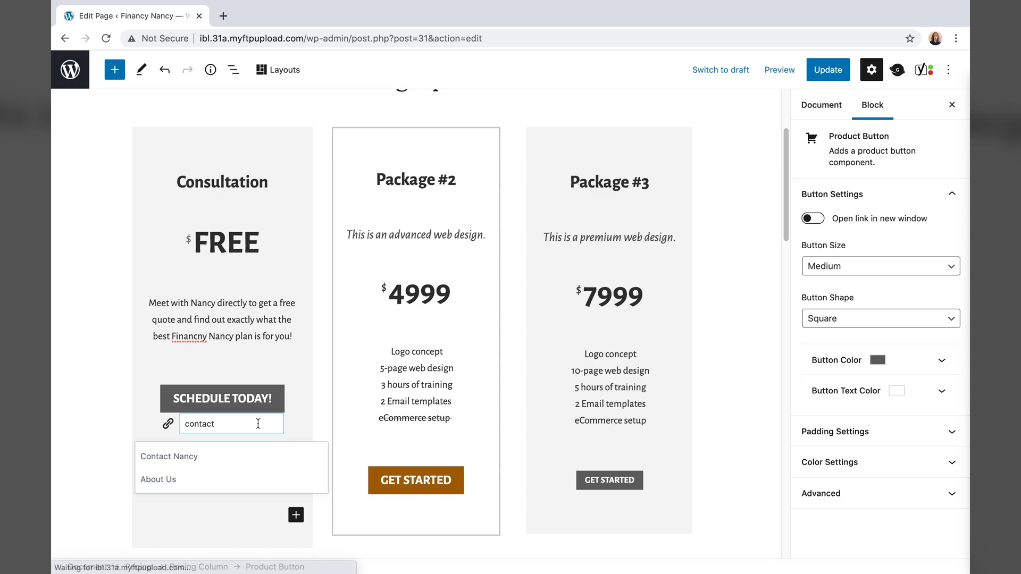
left_click(247, 457)
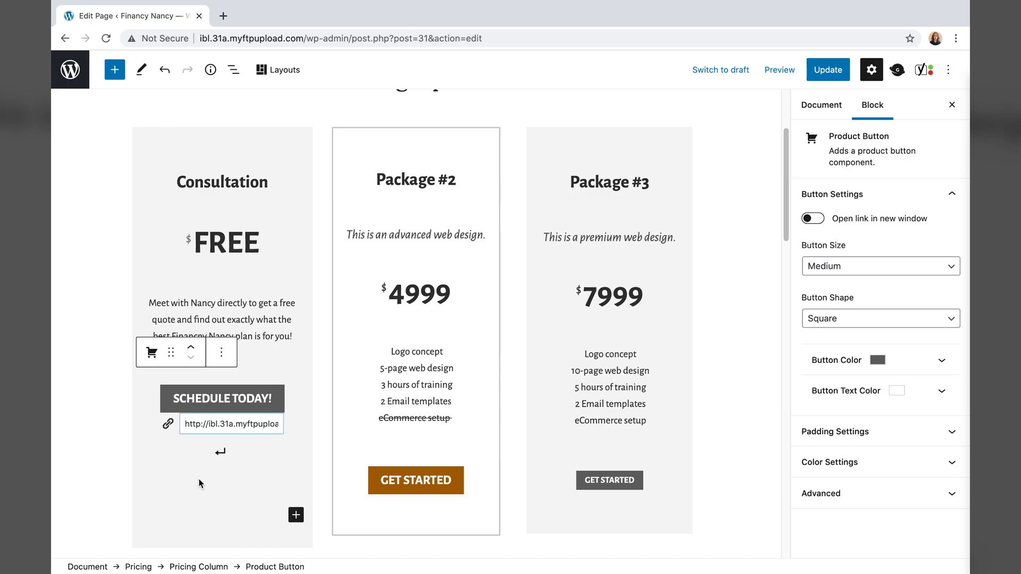
left_click(221, 453)
- Retitle Package #2 as bold '12 Month'
left_click(89, 438)
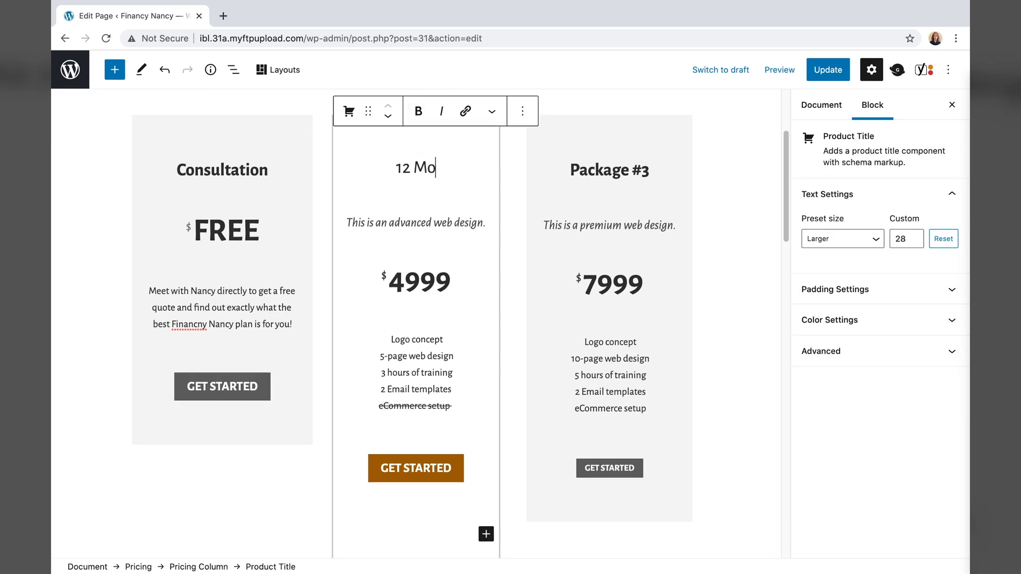
key("BackSpace")
key("BackSpace")
key("BackSpace")
key("BackSpace")
key("BackSpace")
key("super+b")
type("12 Month")
key("super+a")
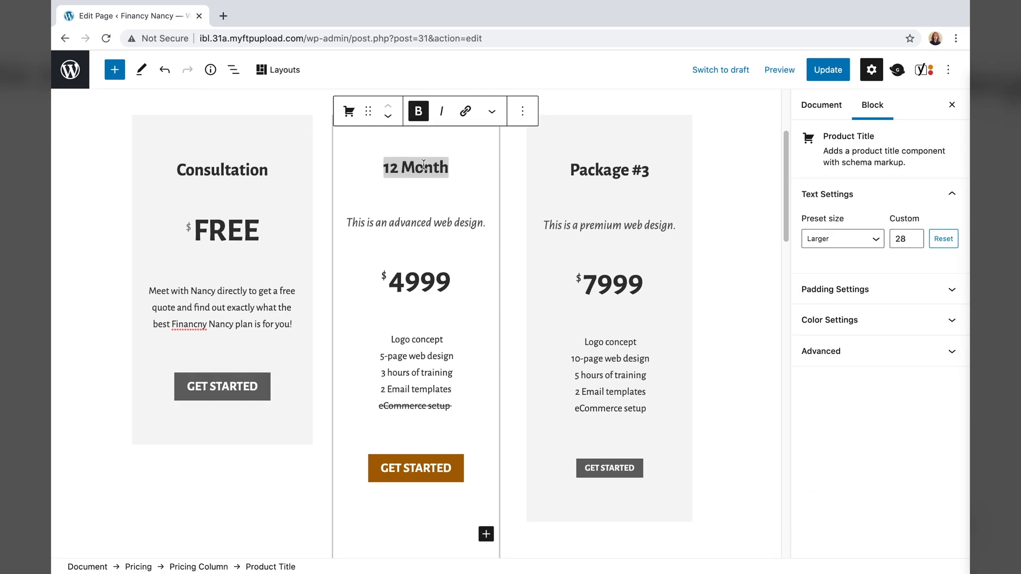
- Set the 12 Month subtitle to non-italic '(priced per month)' and the price to 29.99
triple_click(416, 223)
type("(priced per month)")
left_click_drag(373, 222, 475, 233)
key("super+i")
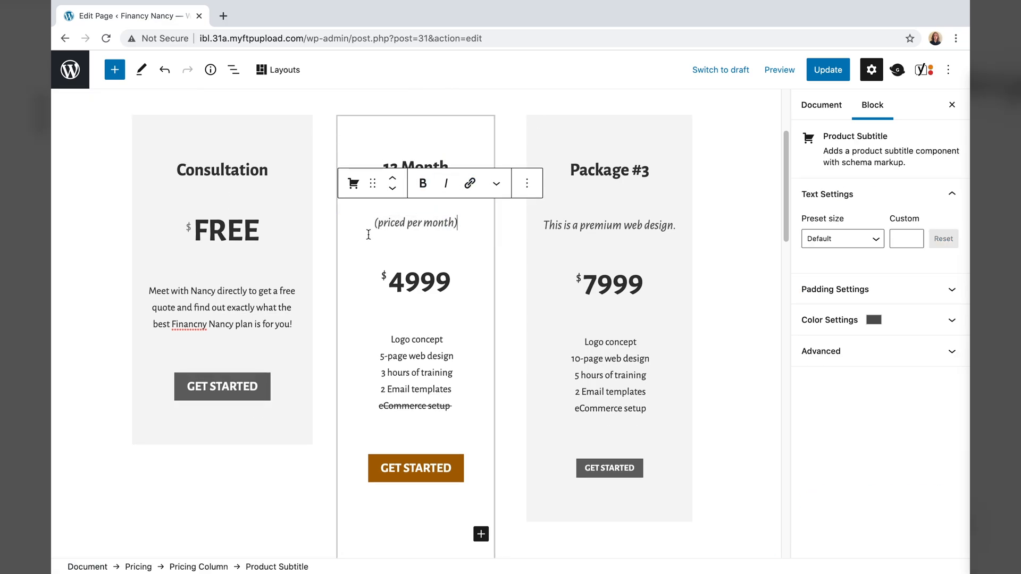
double_click(419, 281)
type("29.99")
- Replace the 12 Month feature list with the three benefit lines from TextEdit, removing stray style code
left_click_drag(452, 407, 390, 339)
key("BackSpace")
left_click(845, 551)
scroll(319, 429, "down", 2)
left_click_drag(154, 451, 65, 419)
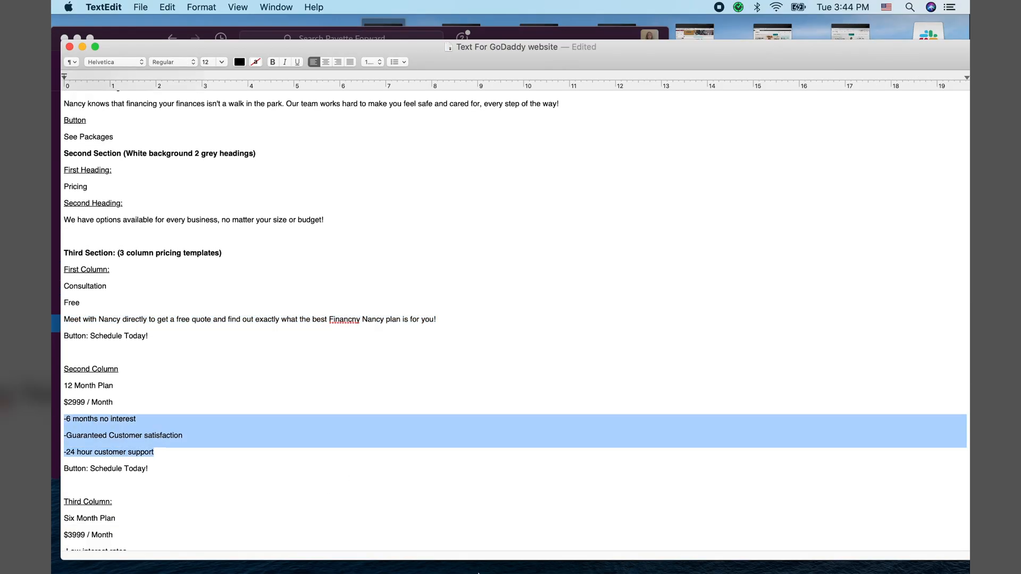
key("super+c")
left_click(707, 556)
key("super+v")
left_click_drag(489, 342, 348, 308)
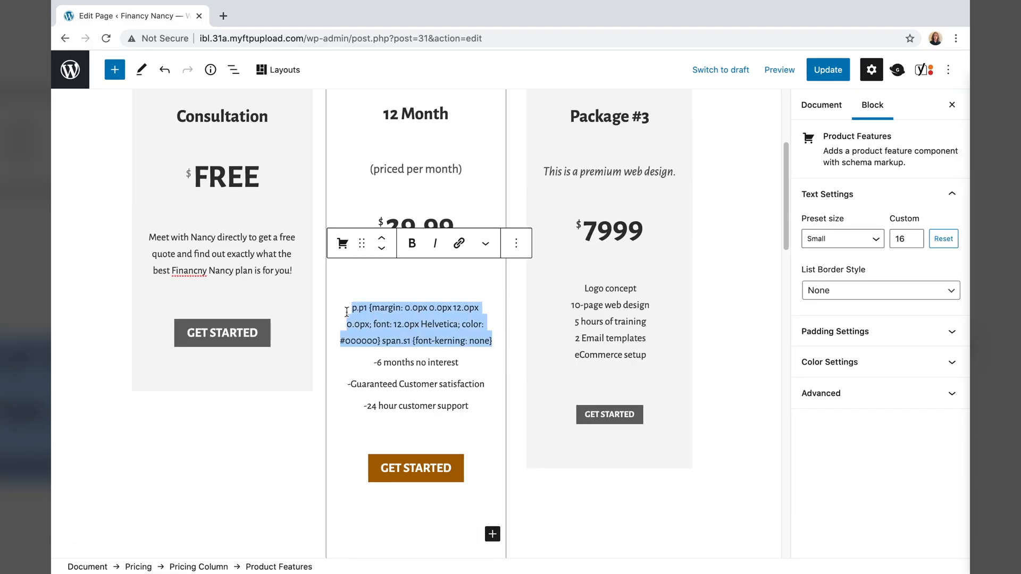
key("BackSpace")
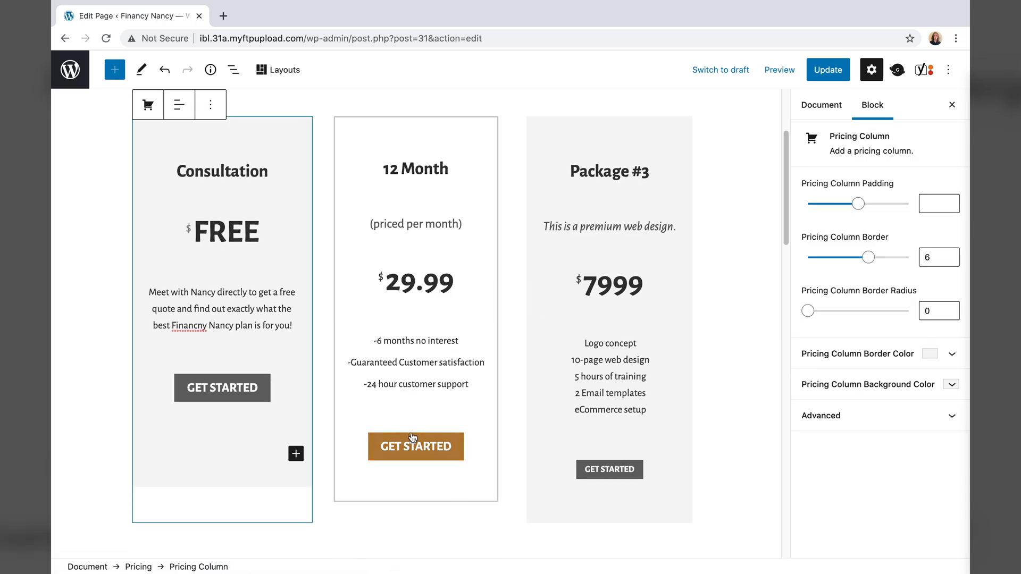
- Link the 12 Month button to the Contact Nancy page
left_click(416, 446)
type("contact")
left_click(404, 502)
- Correct the 'Financny' typo to 'Financy' in the Consultation text
left_click(200, 324)
key("BackSpace")
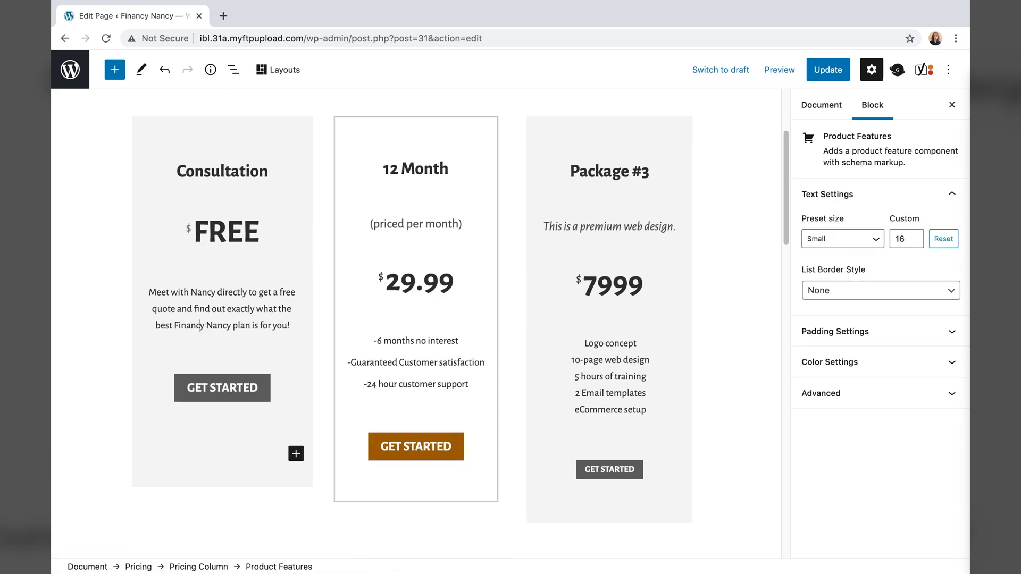
left_click(261, 523)
triple_click(609, 171)
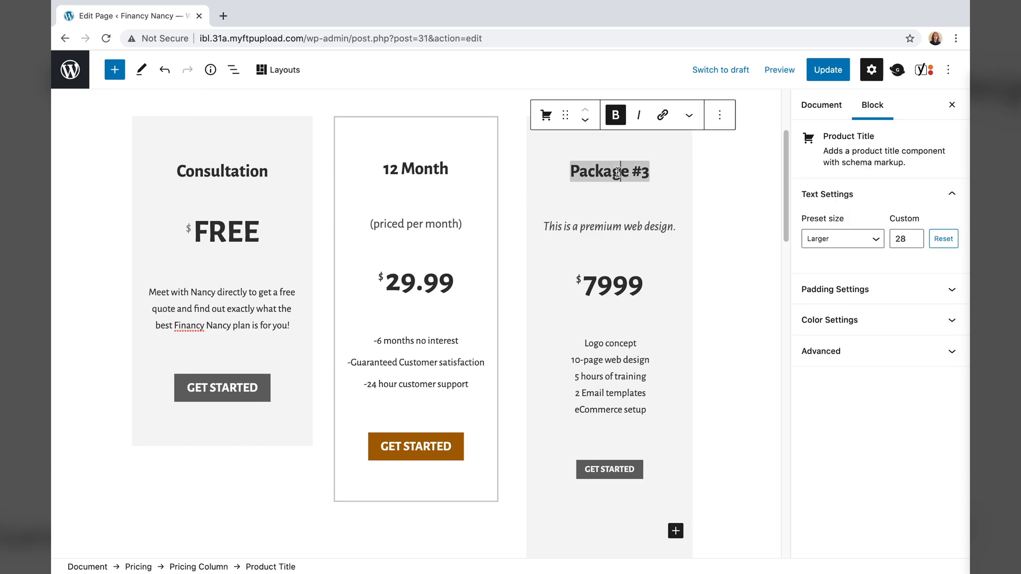
- Title the third column '6 Month' with subtitle '(priced per month)' and set its price to 39.99
type("6 Month")
triple_click(609, 226)
type("(priced per month)")
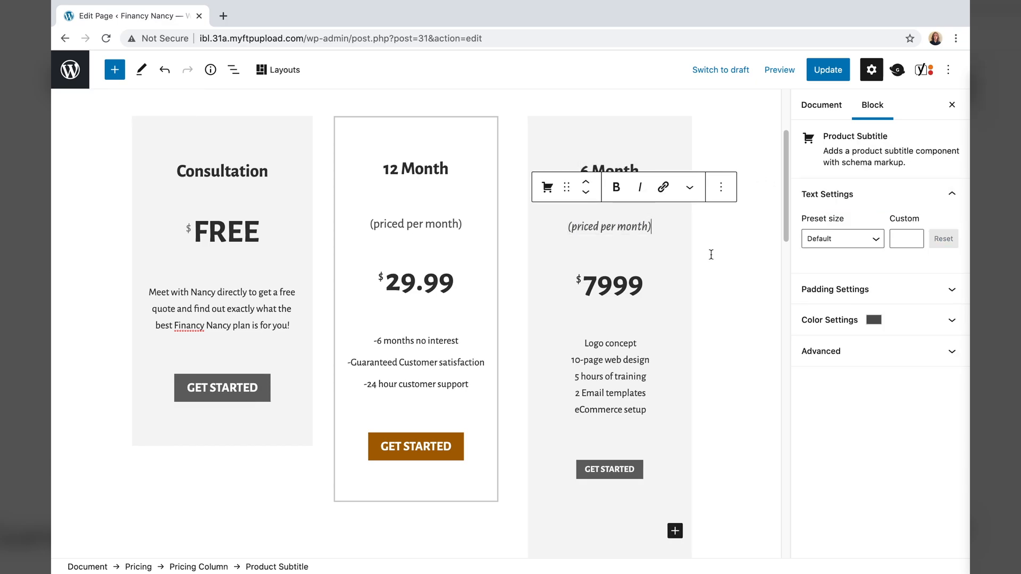
left_click(607, 286)
key("BackSpace")
key("BackSpace")
type("39.")
- Replace the 6 Month feature list with the low-interest and satisfaction bullets copied from the notes
left_click_drag(647, 412, 585, 336)
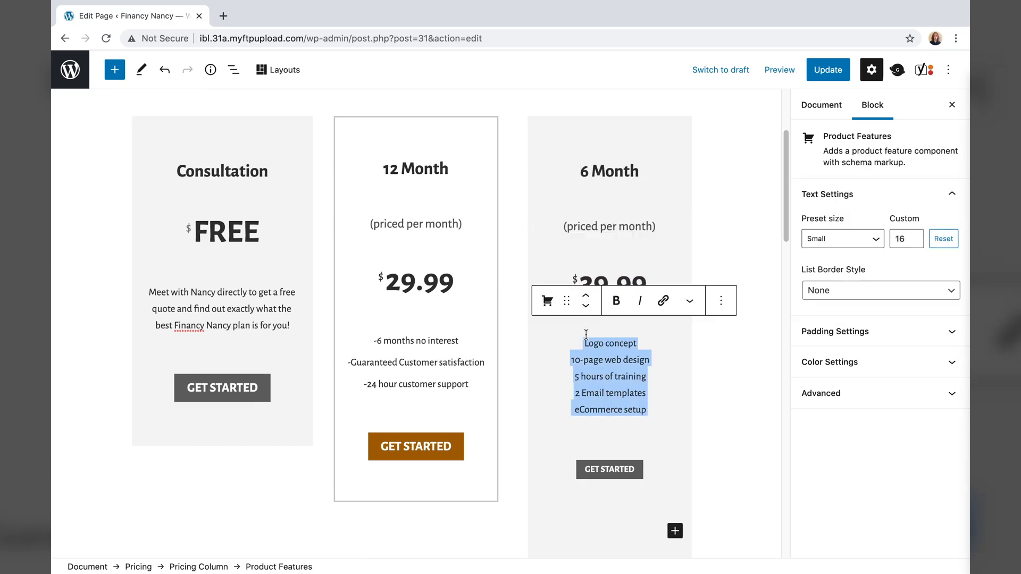
key("BackSpace")
key("super+Tab")
left_click_drag(182, 473, 64, 457)
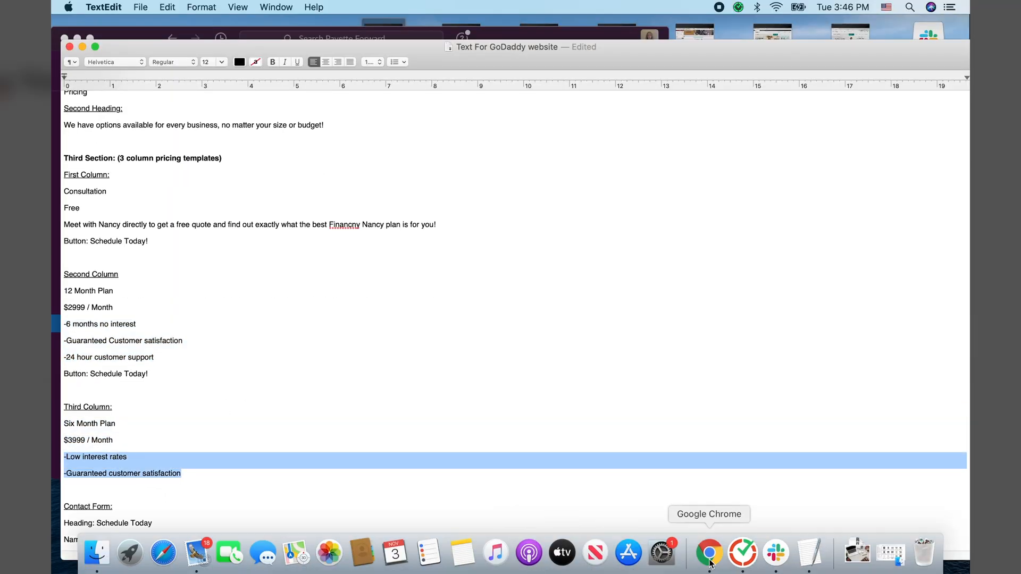
left_click(710, 554)
key("super+v")
left_click_drag(620, 366, 536, 315)
key("BackSpace")
- Link the 6 Month button to the suggested contact page and make the button larger
left_click(609, 448)
type("cont")
left_click(558, 416)
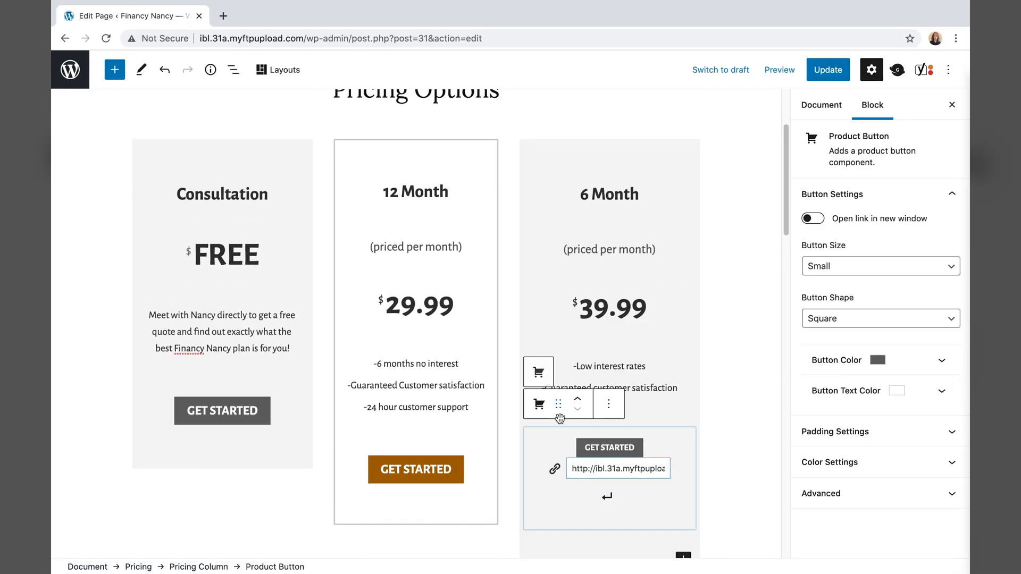
left_click(880, 266)
left_click(830, 281)
left_click(743, 459)
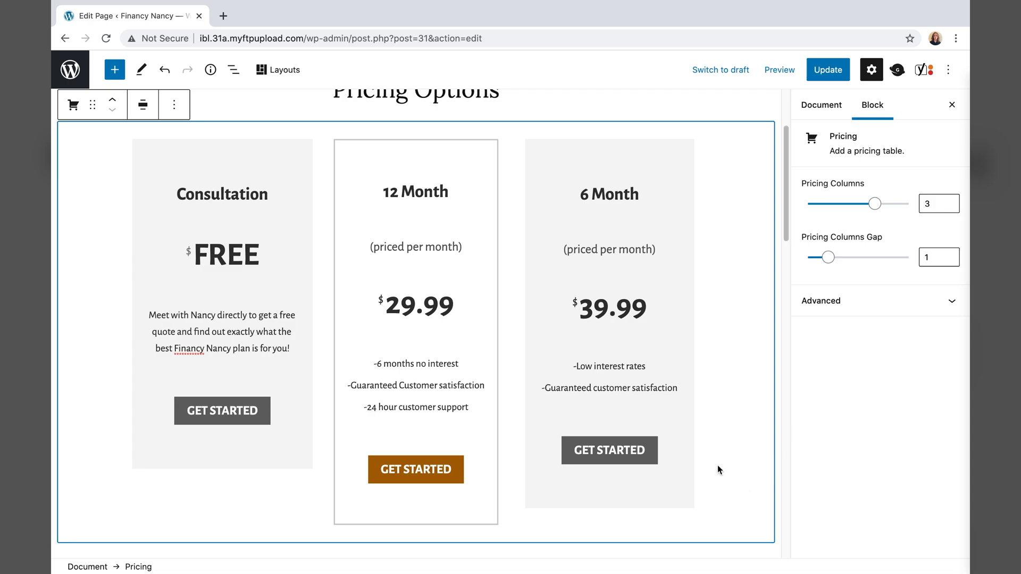
- Remove the 12 Month column's subtitle block entirely
left_click(437, 191)
type("/ month")
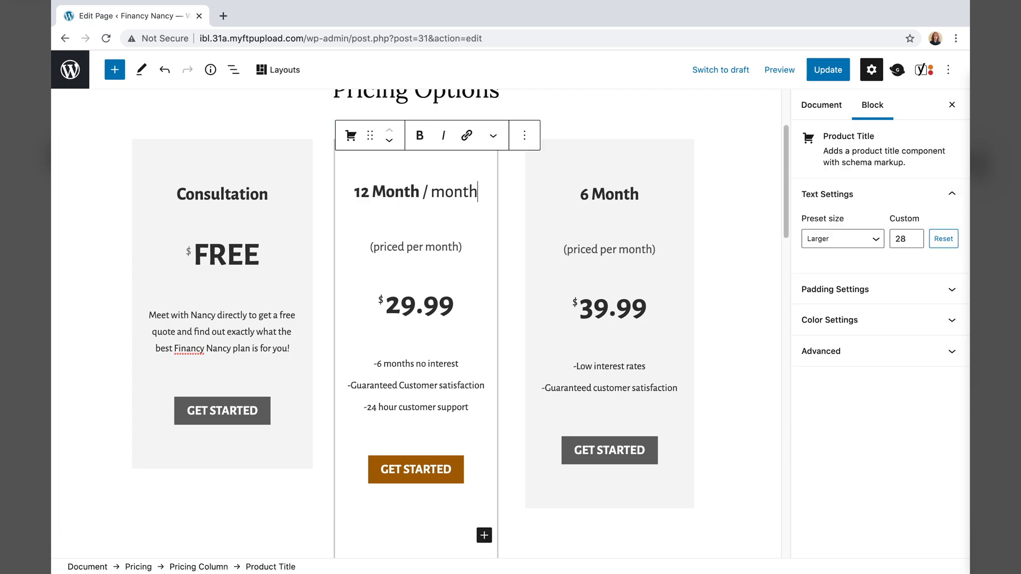
left_click_drag(464, 242, 343, 235)
key("BackSpace")
right_click(422, 243)
left_click(394, 246)
right_click(388, 242)
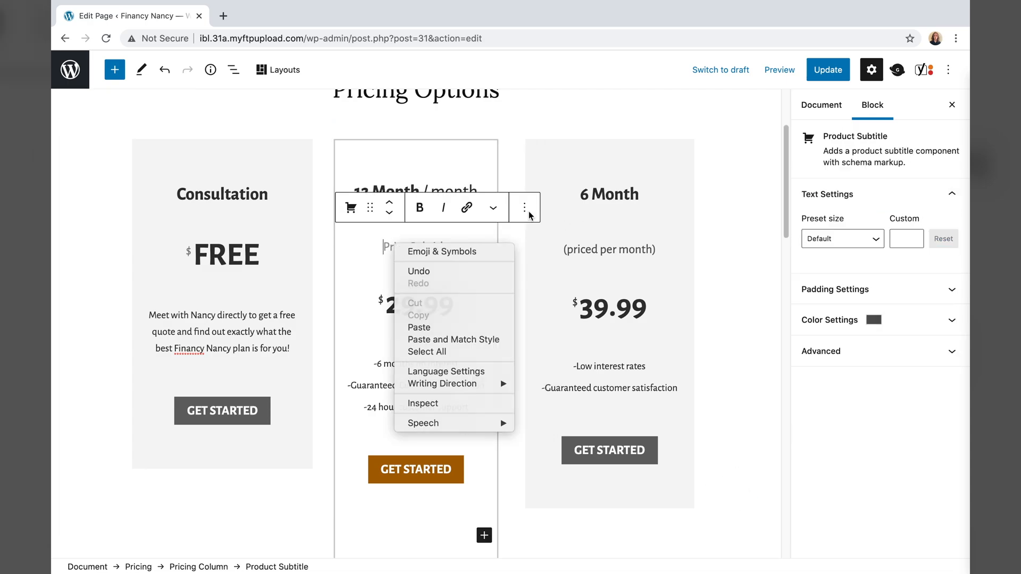
left_click(527, 211)
left_click(564, 489)
key("BackSpace")
key("BackSpace")
key("BackSpace")
key("BackSpace")
key("BackSpace")
key("BackSpace")
key("BackSpace")
key("BackSpace")
- Put '(priced per month)' on a second line of the 12 Month title, leaving 29.99 without a '/ month' suffix
left_click(453, 255)
type("/ month")
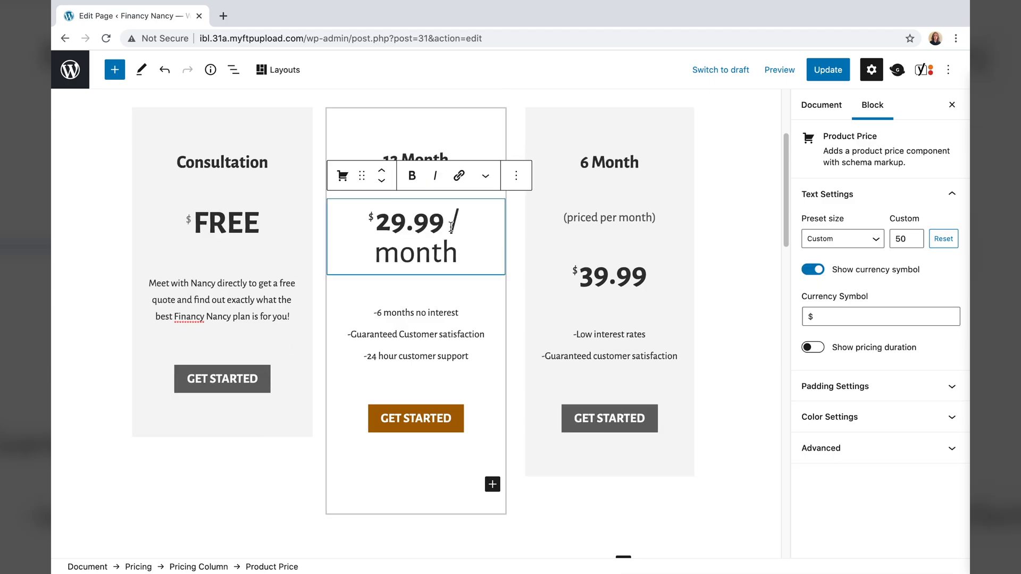
left_click_drag(458, 254, 450, 222)
key("Left")
key("shift+Return")
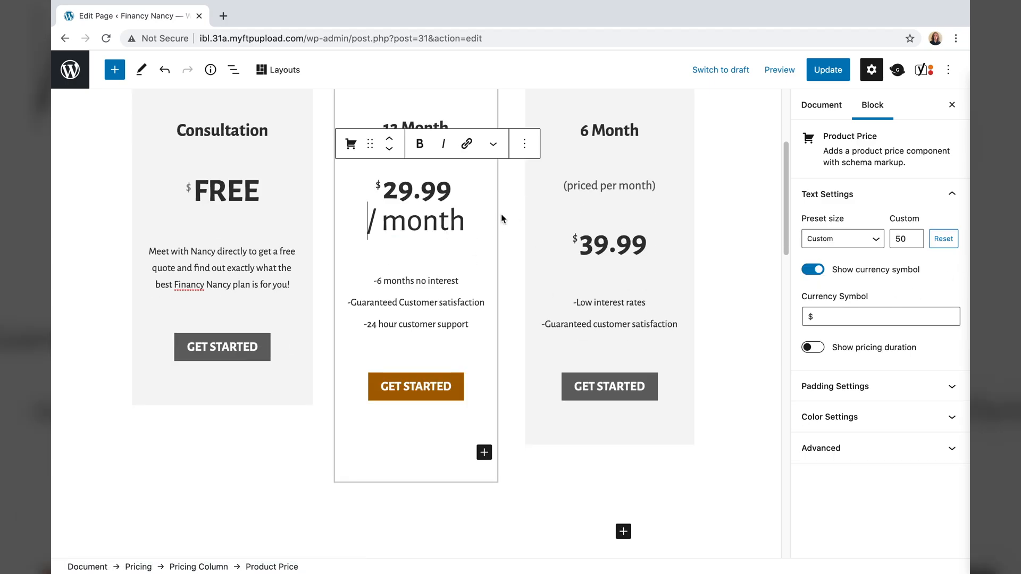
scroll(597, 296, "up", 2)
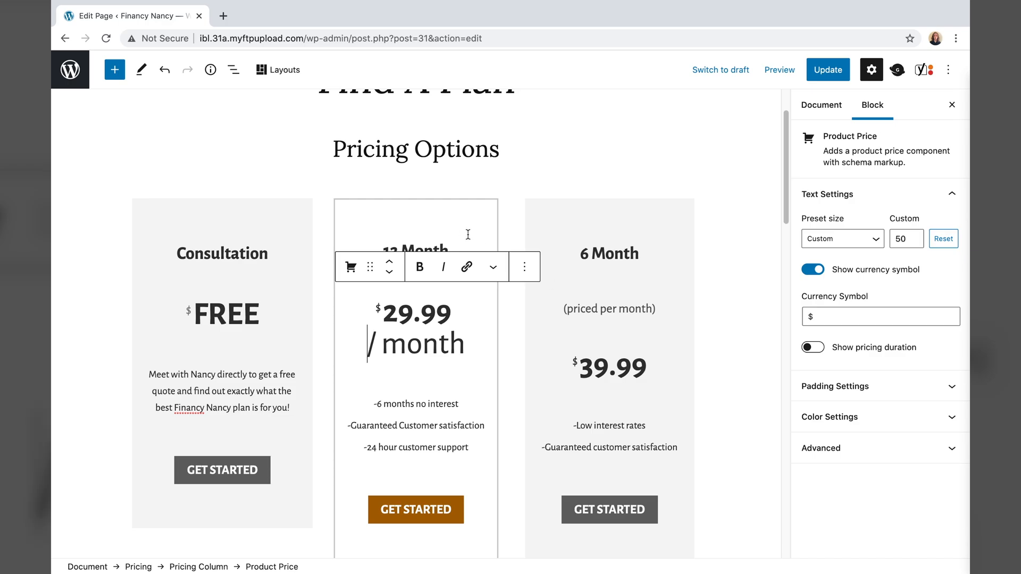
left_click(451, 249)
type("(priced per month)")
left_click(410, 223)
key("Return")
left_click(466, 317)
key("BackSpace")
key("BackSpace")
key("BackSpace")
key("BackSpace")
key("BackSpace")
key("BackSpace")
key("BackSpace")
key("BackSpace")
key("BackSpace")
- Replace the 6 Month subtitle with '(priced per month)' on a second title line
left_click_drag(657, 284, 563, 283)
key("BackSpace")
key("BackSpace")
type("(priced per month)")
key("Left")
key("Left")
key("Left")
key("Left")
key("Left")
key("Left")
key("Left")
key("Left")
key("Left")
key("Left")
key("Left")
key("Left")
key("Left")
key("Left")
key("Left")
key("Left")
key("Left")
key("Left")
key("Return")
scroll(683, 392, "down", 2)
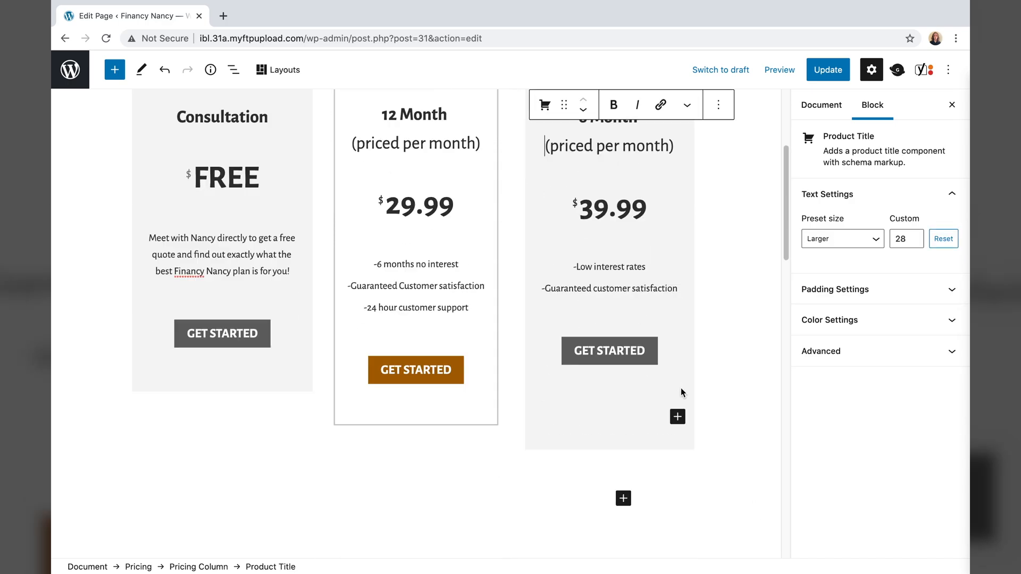
scroll(683, 393, "up", 1)
left_click(324, 161)
- Increase the Consultation title's custom font size a few steps above 29
left_click(364, 133)
scroll(365, 132, "up", 1)
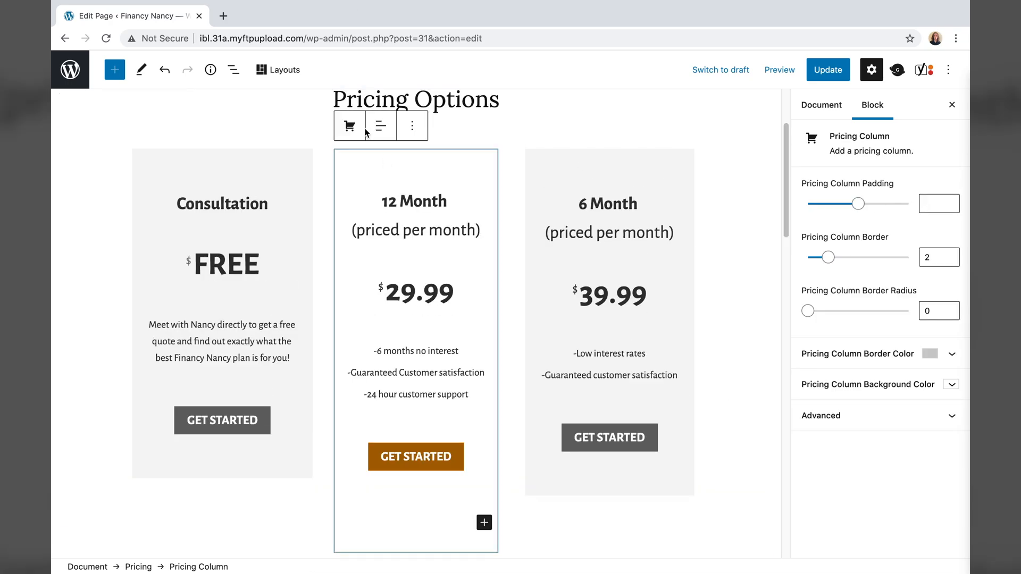
left_click(85, 337)
left_click(272, 209)
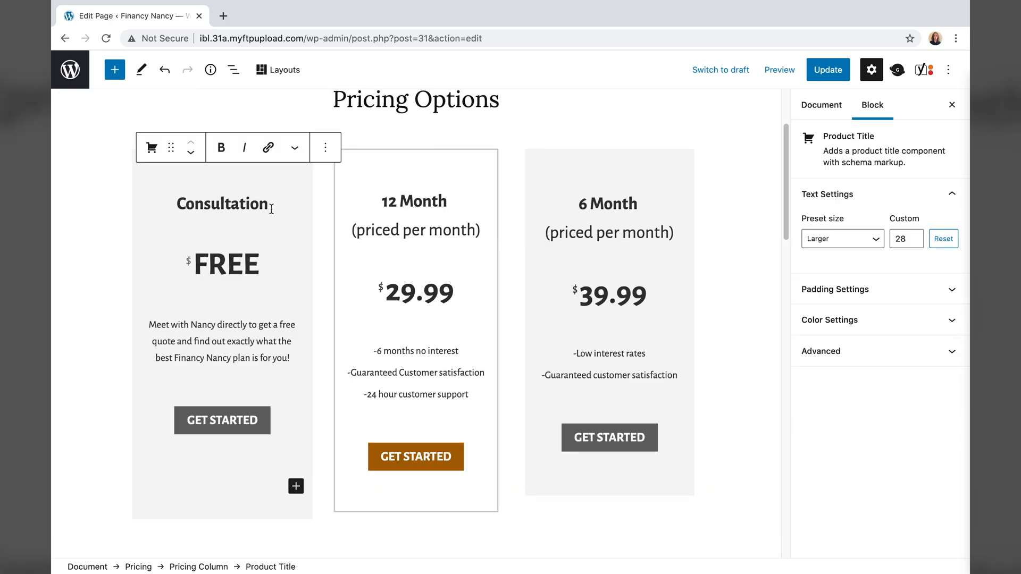
key("Return")
left_click(52, 271)
right_click(205, 179)
left_click(916, 236)
left_click(916, 236)
left_click(916, 241)
left_click(252, 174)
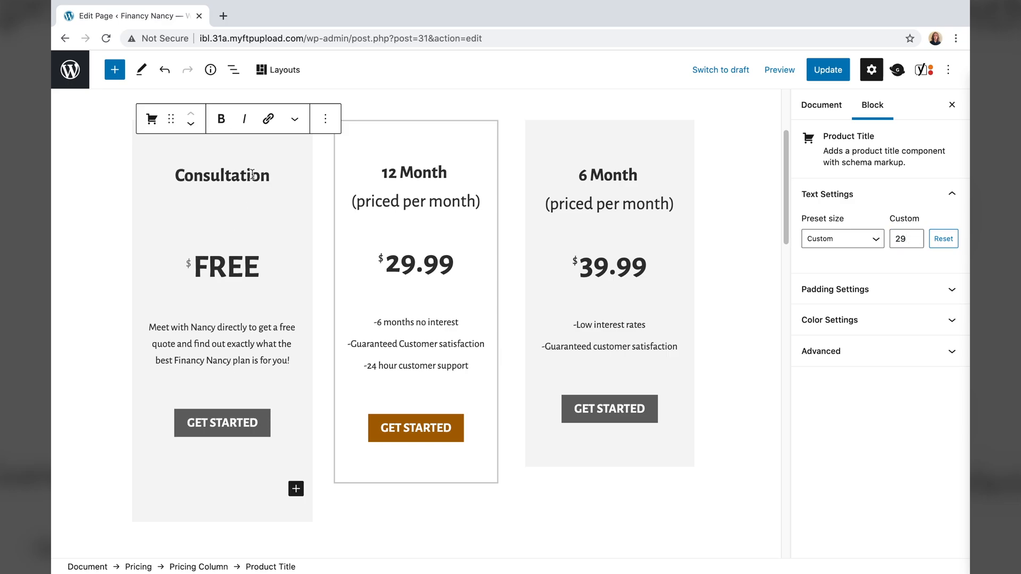
scroll(252, 174, "up", 1)
left_click(916, 236)
left_click(916, 236)
left_click(916, 236)
left_click(916, 236)
- Update the Find A Plan page, preview it in a new tab, and return to the Pages list
left_click(73, 329)
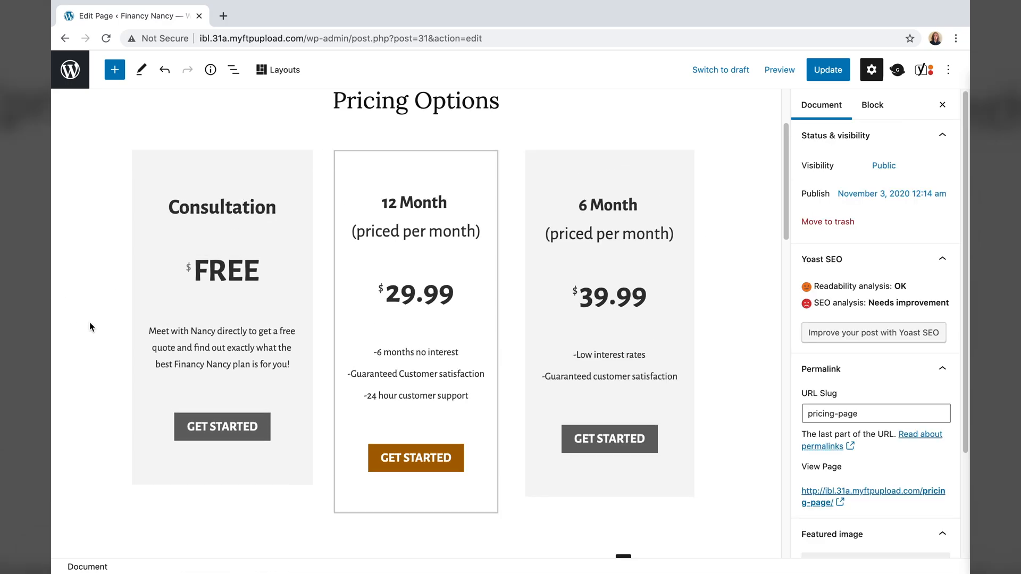
left_click(828, 70)
left_click(779, 70)
left_click(702, 187)
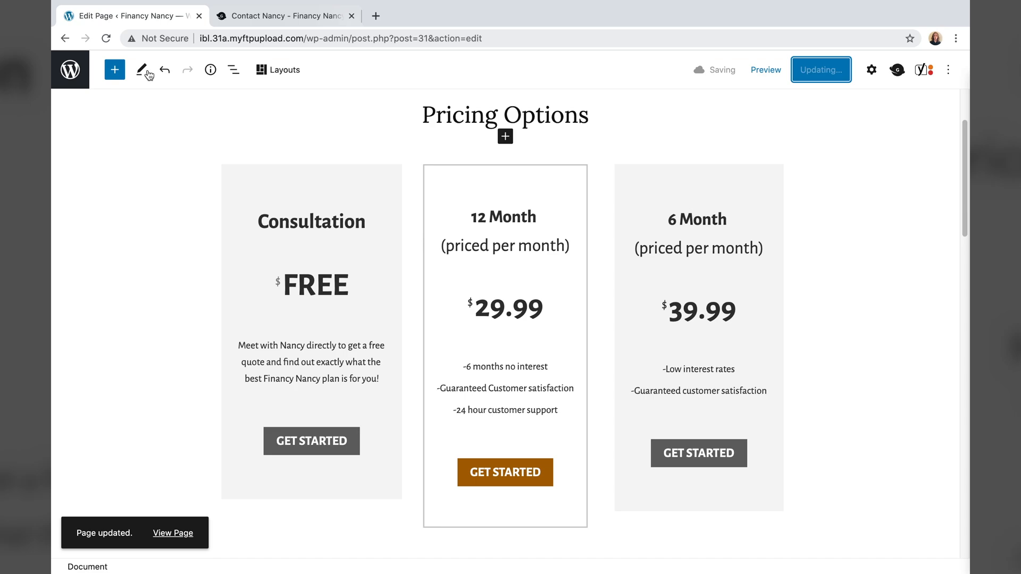
left_click(68, 71)
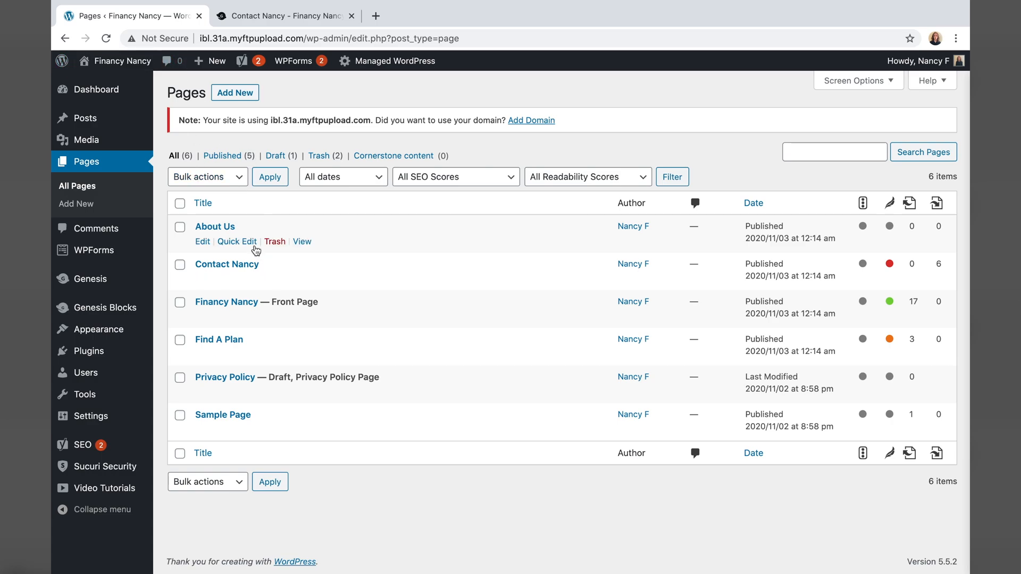
- Trash the Sample Page, then open Find A Plan for editing
left_click(276, 431)
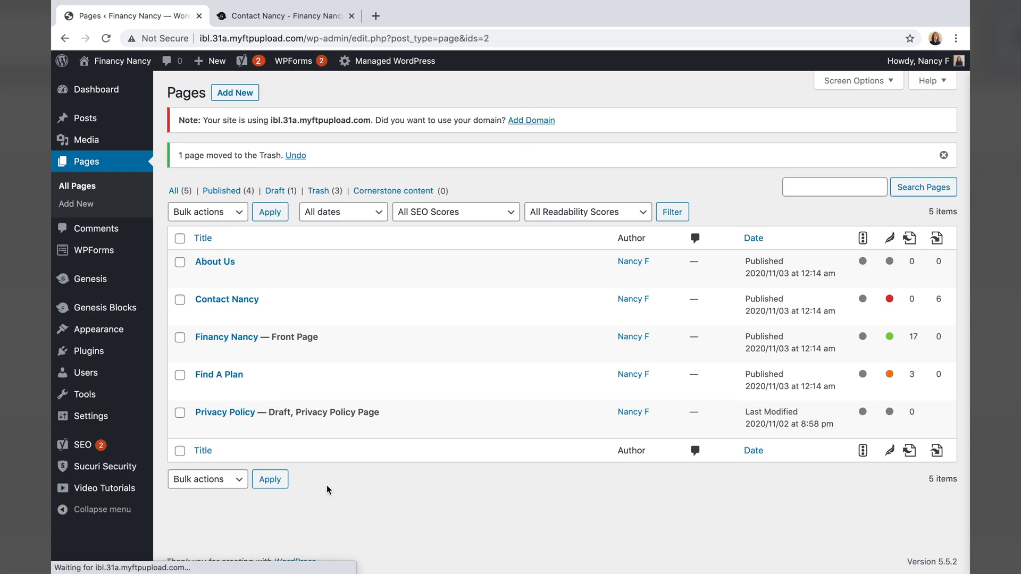
mouse_move(291, 376)
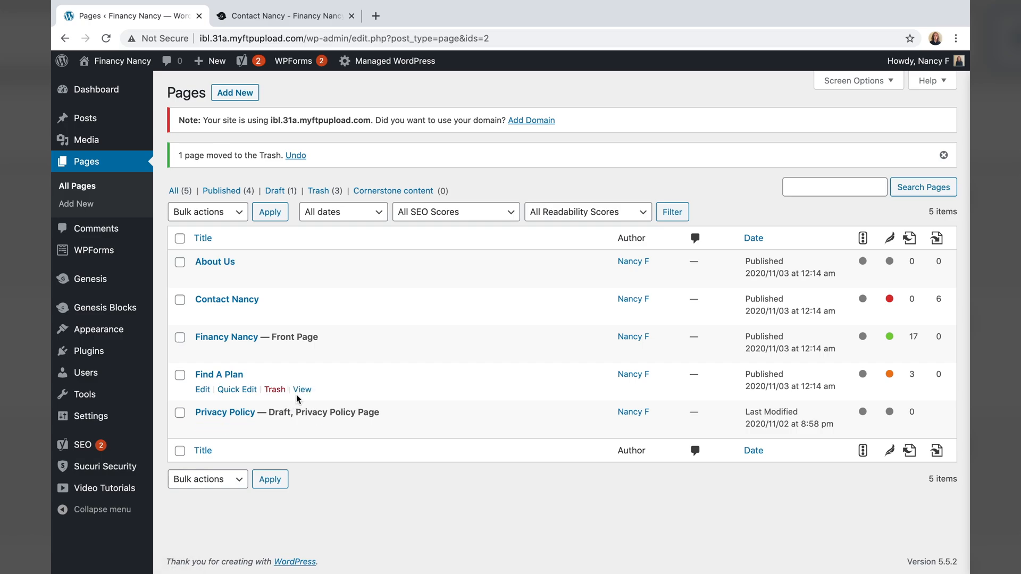
left_click(203, 390)
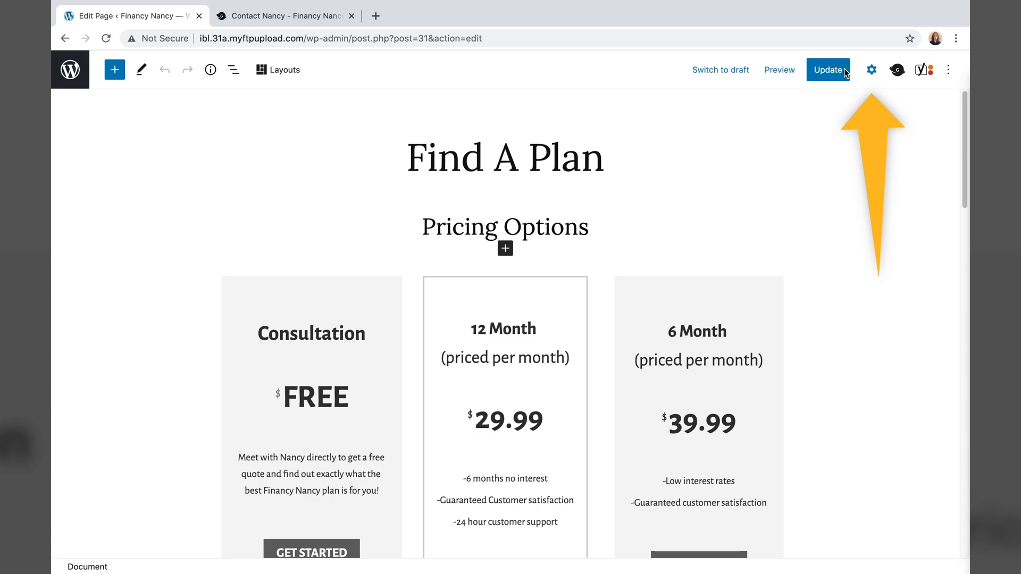
- Upload Pricing Hero background Image.jpg from the Desktop as Find A Plan's featured image, update, and view the page
left_click(871, 70)
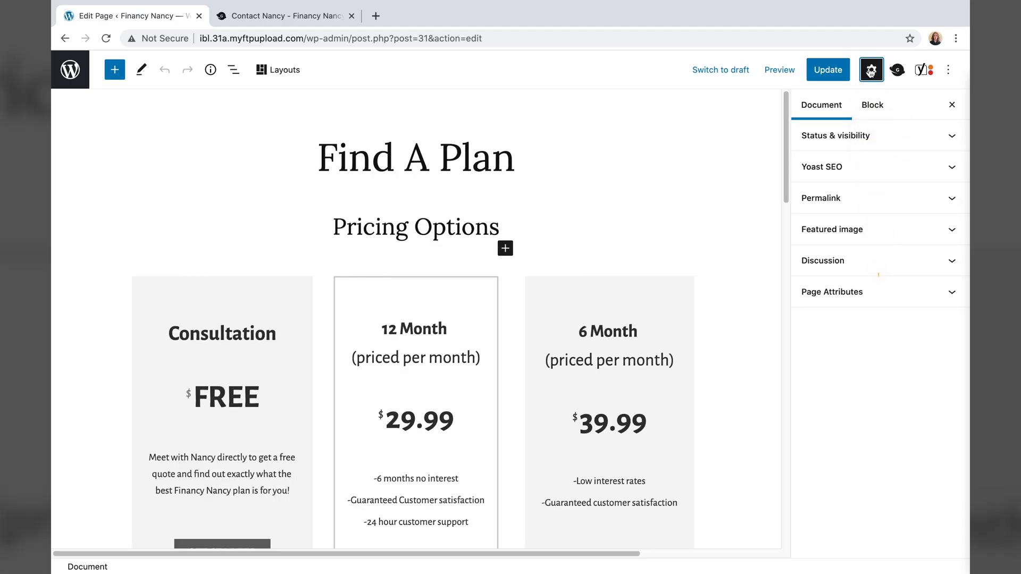
left_click(819, 234)
left_click(854, 282)
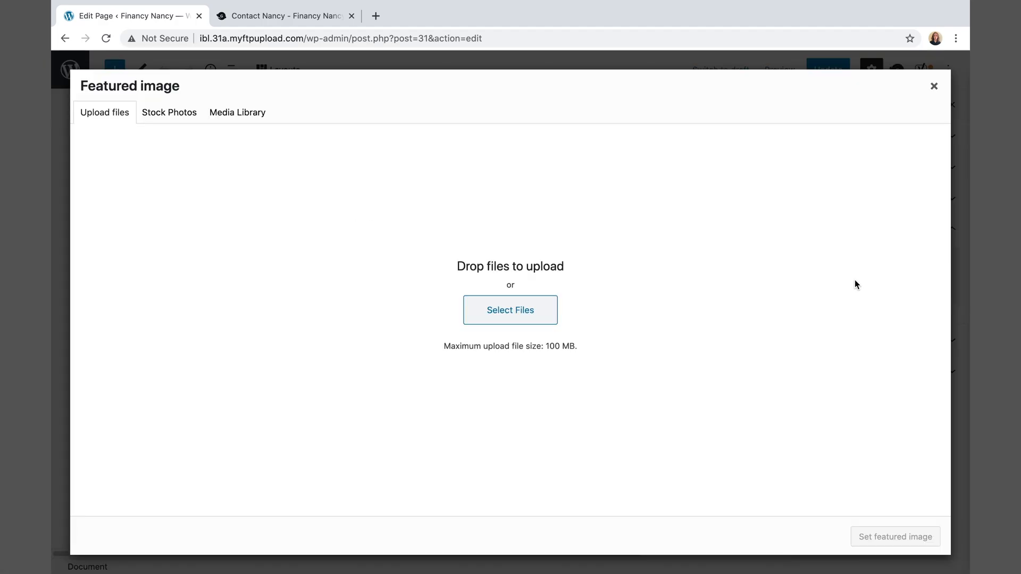
left_click(532, 320)
left_click(295, 84)
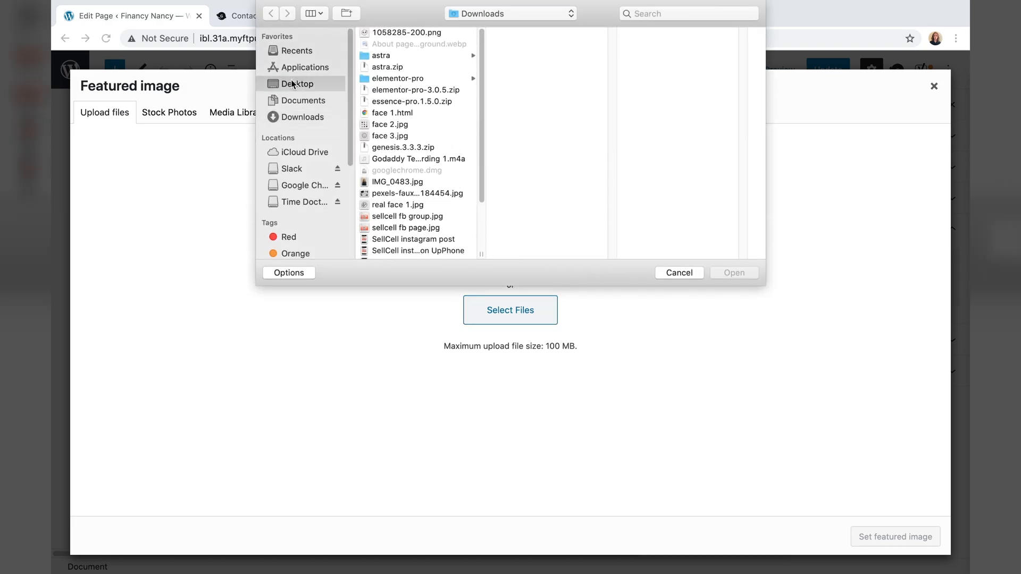
double_click(521, 170)
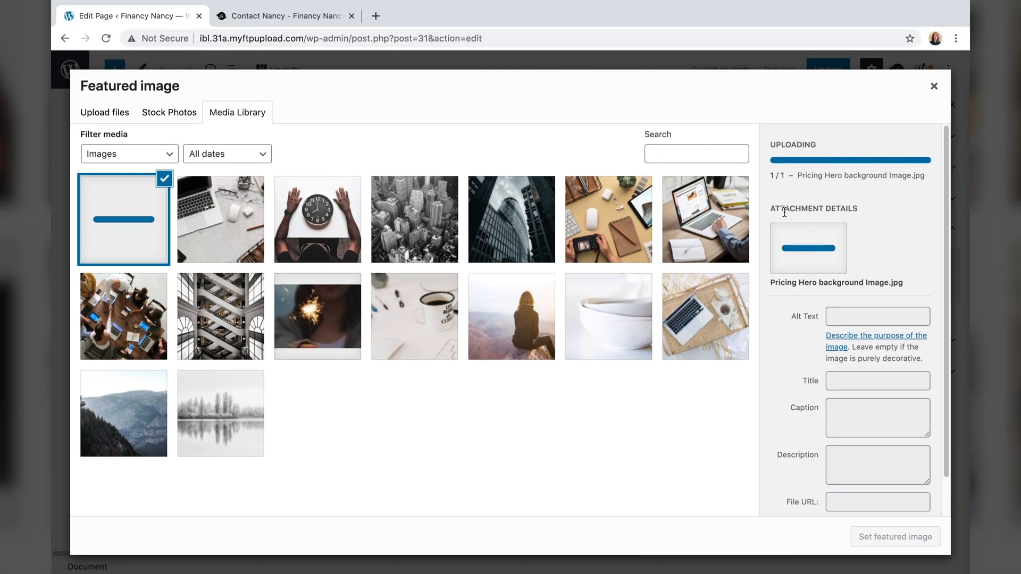
left_click(870, 538)
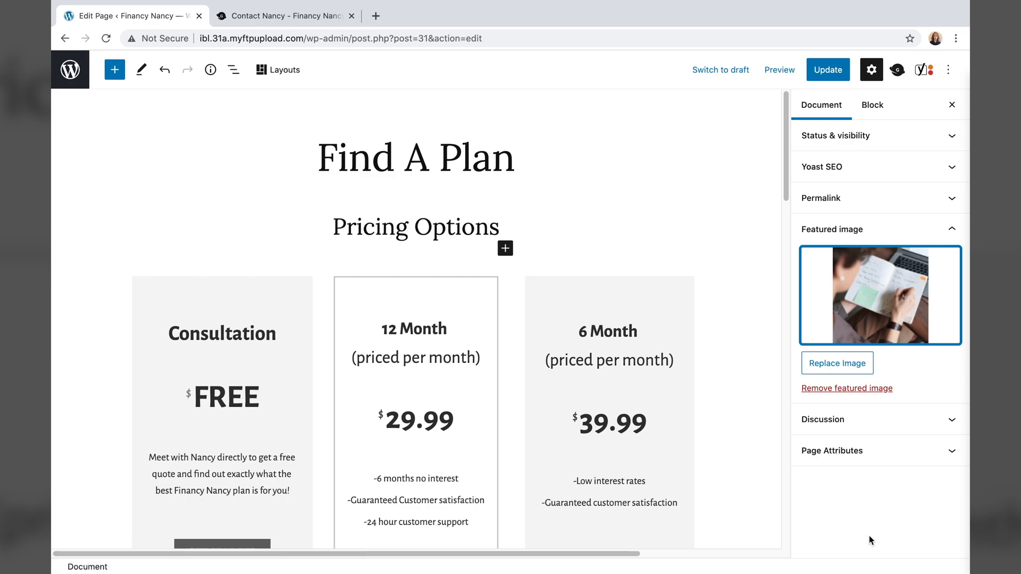
left_click(821, 72)
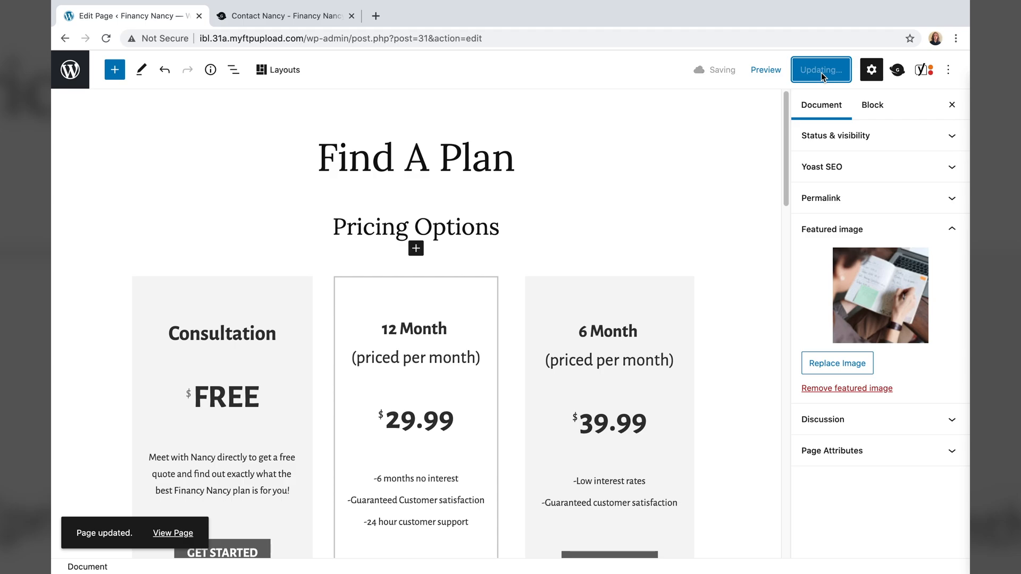
left_click(172, 533)
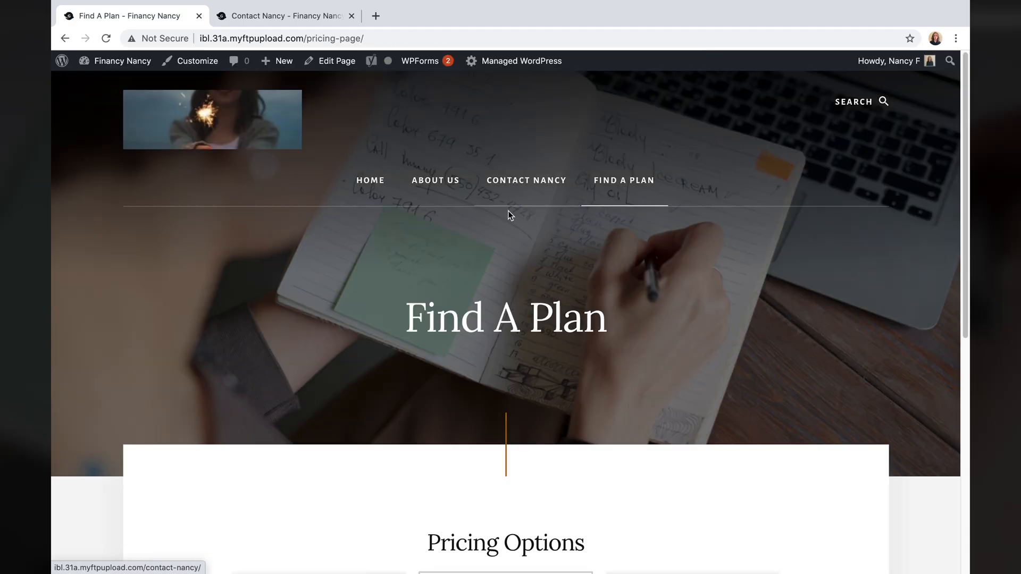
scroll(507, 263, "down", 8)
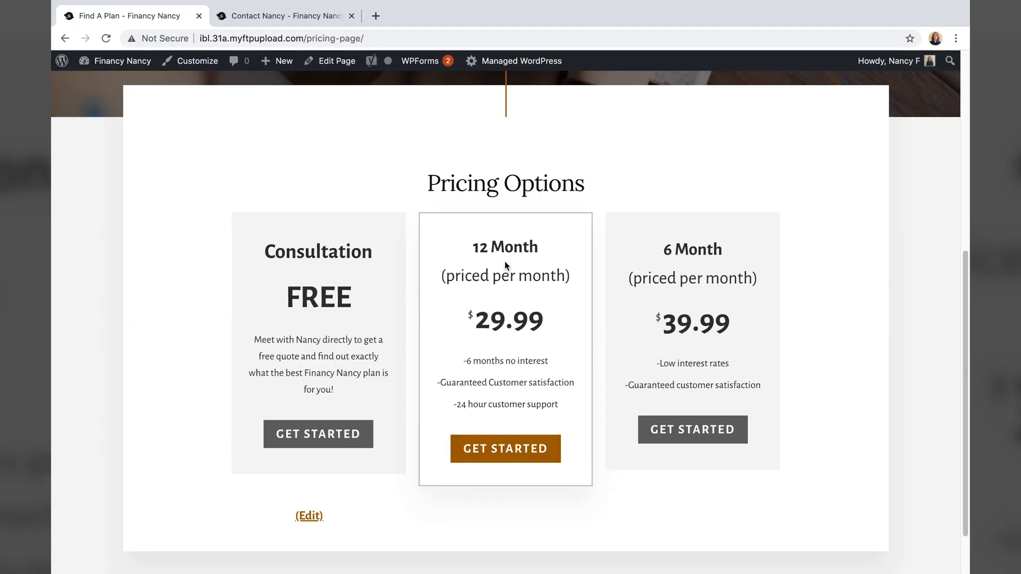
scroll(507, 258, "up", 8)
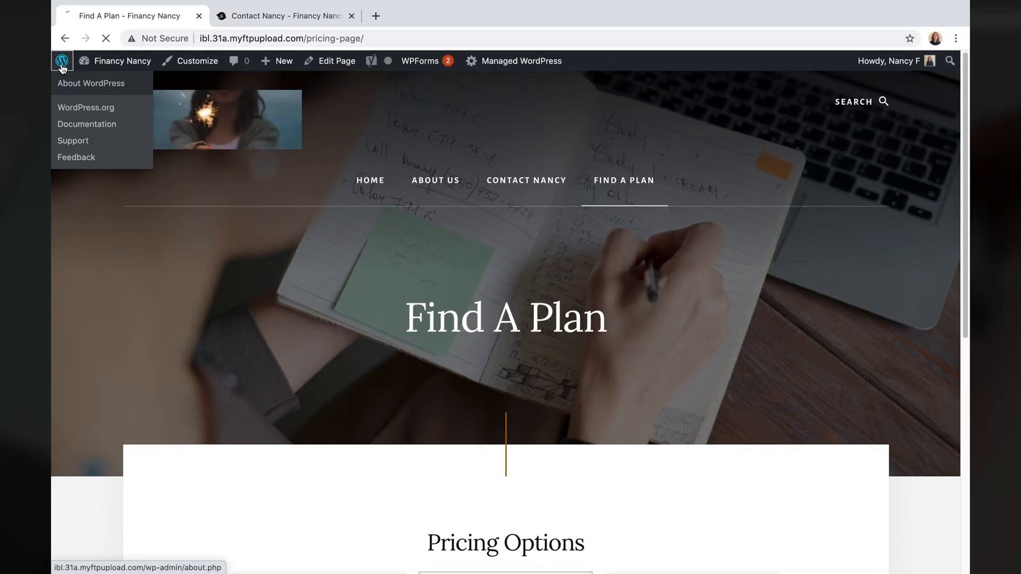
left_click(62, 62)
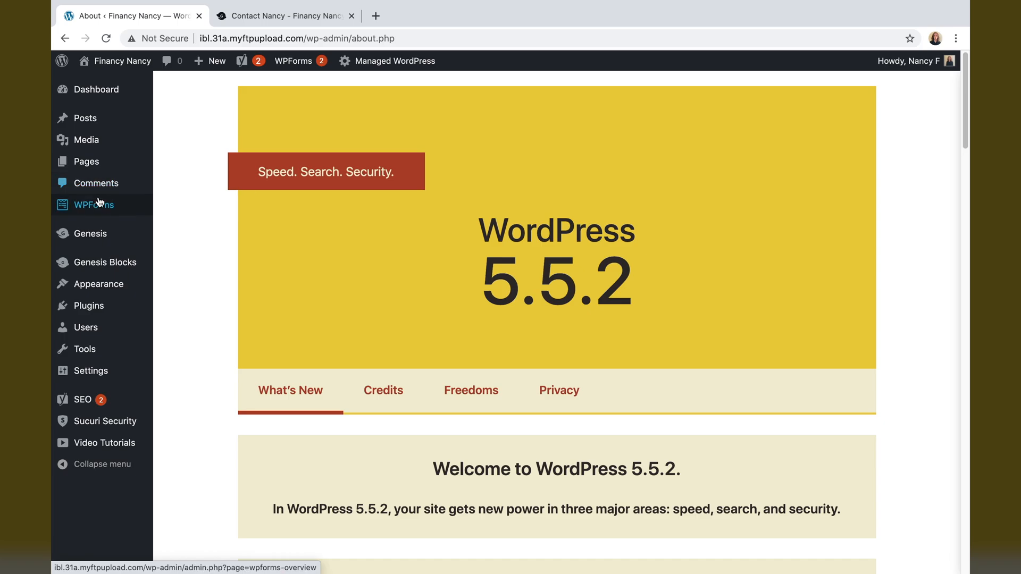
left_click(86, 166)
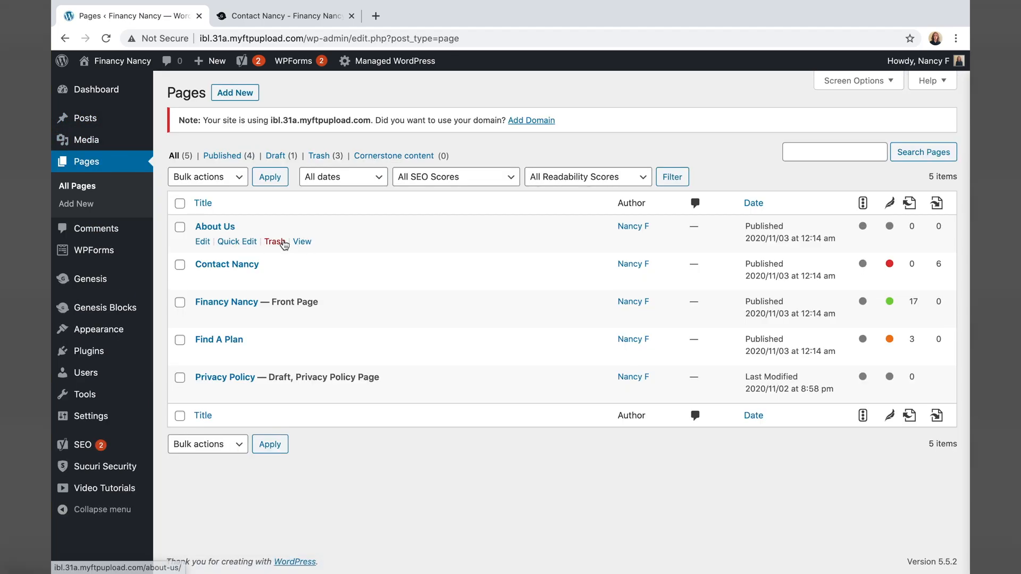
left_click(299, 242)
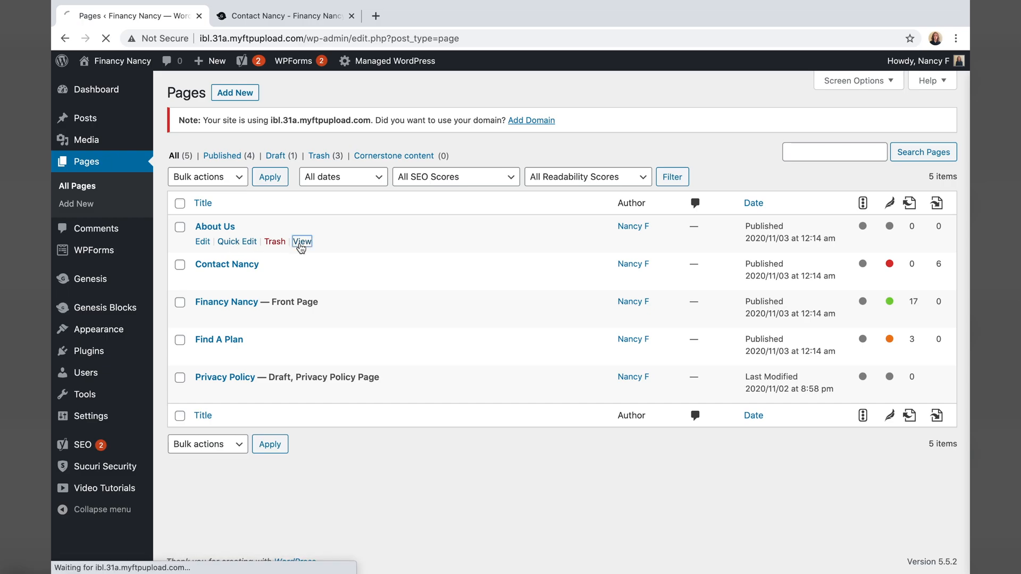
scroll(369, 287, "down", 5)
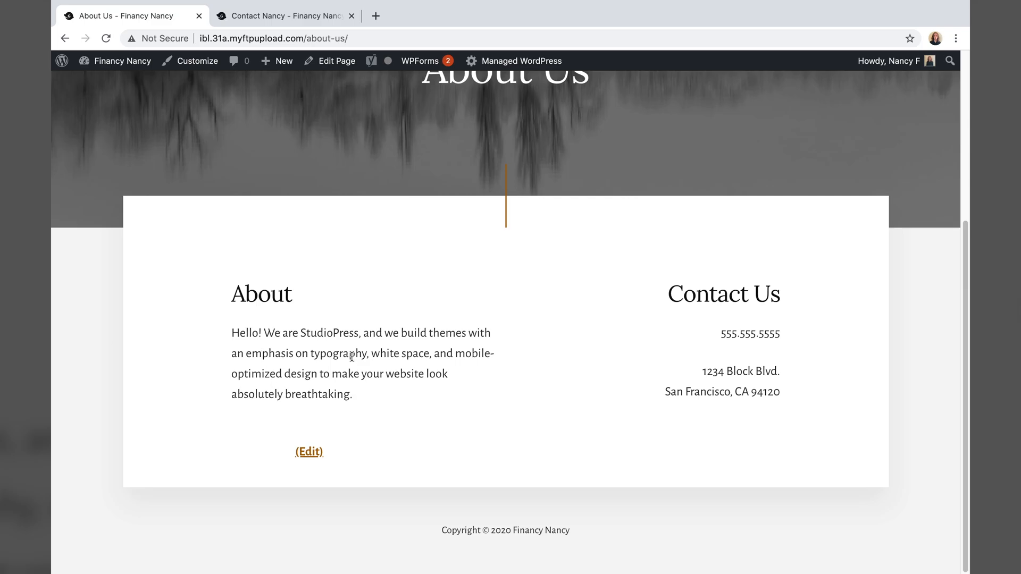
scroll(297, 375, "up", 5)
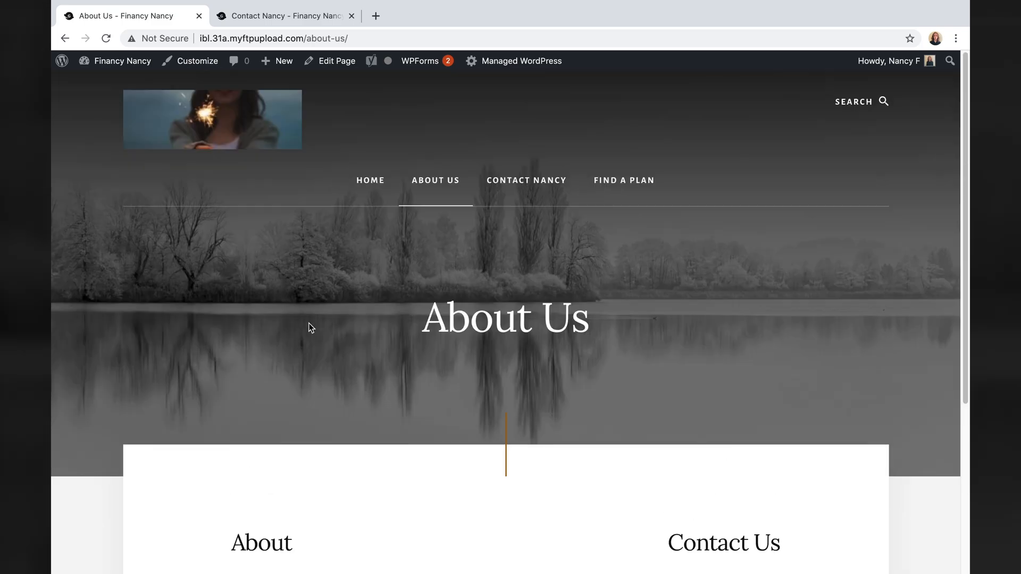
scroll(547, 326, "down", 5)
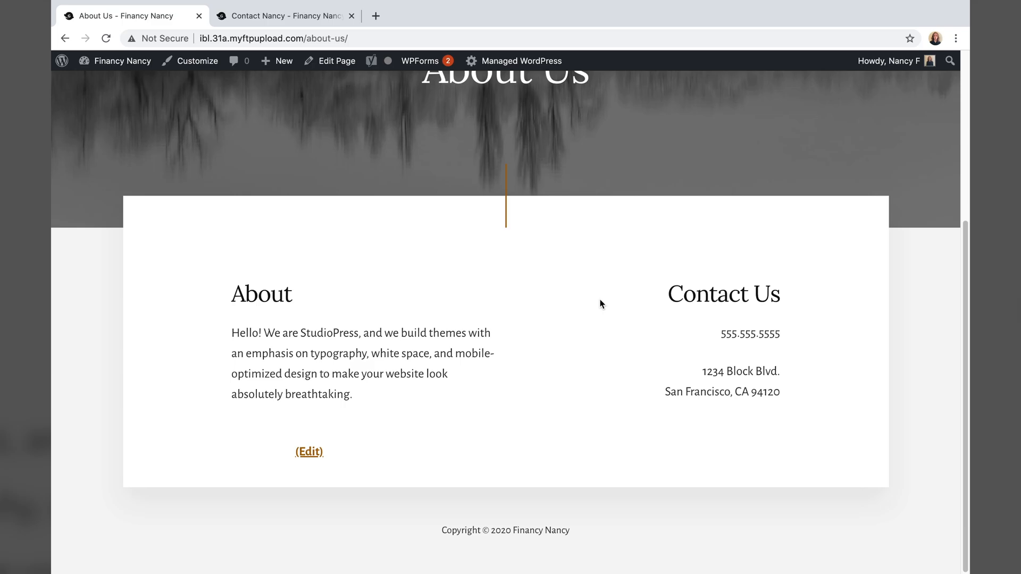
scroll(700, 385, "up", 5)
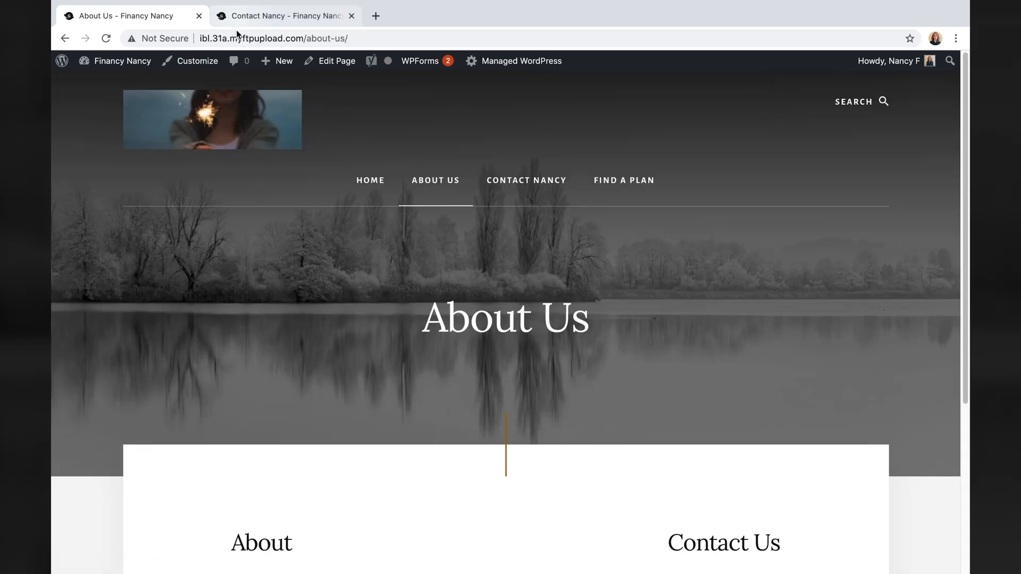
- Retitle the About Us page to 'About Nancy' and change its URL slug to about-nancy
left_click(328, 67)
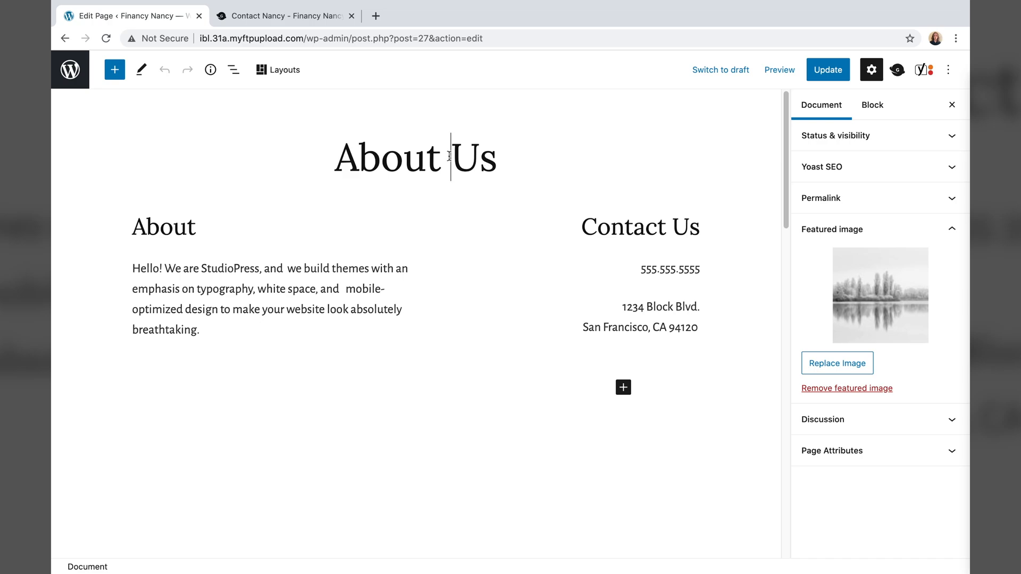
double_click(487, 161)
type("Nanvy")
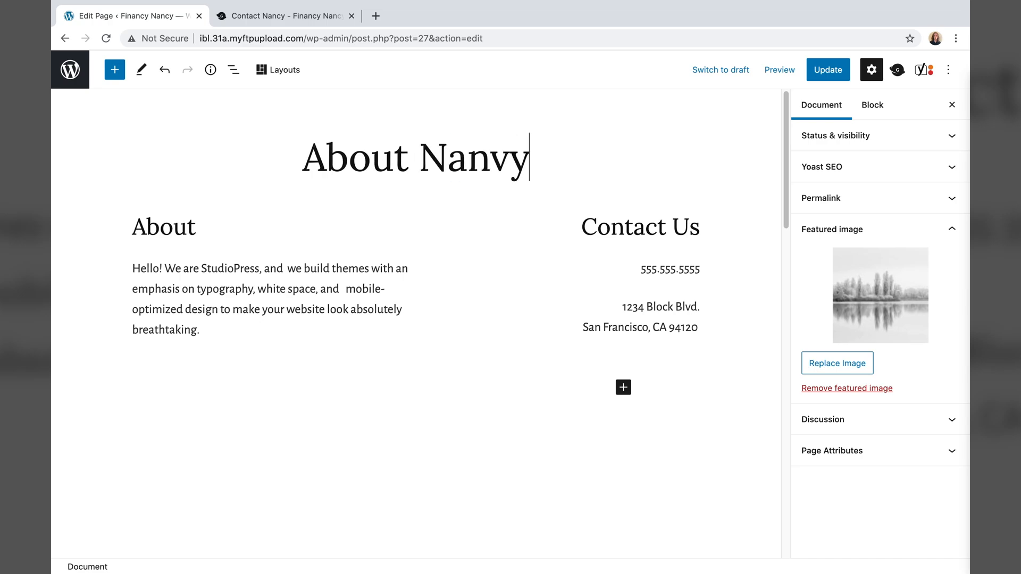
key("BackSpace")
key("BackSpace")
type("cy")
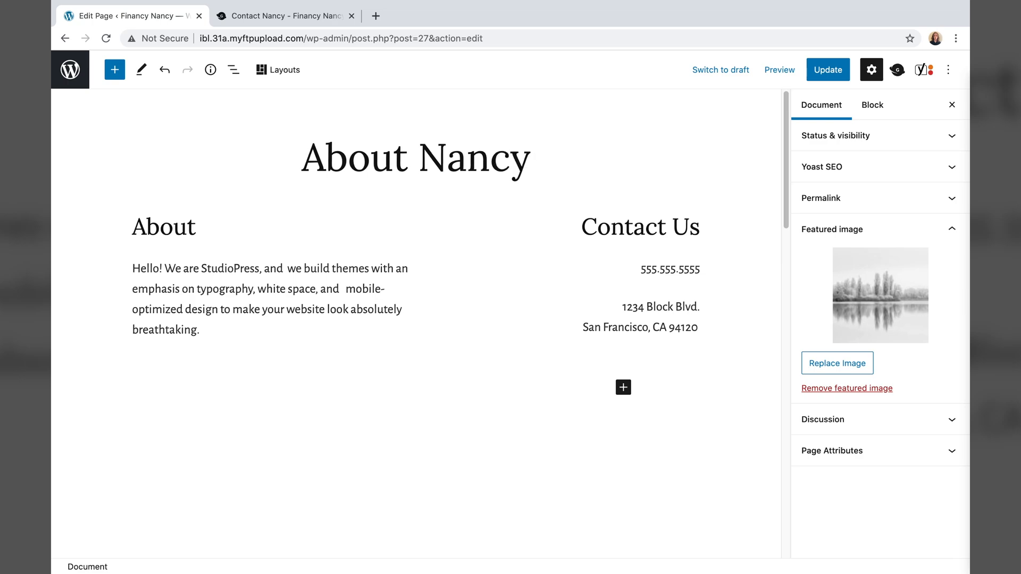
left_click(824, 200)
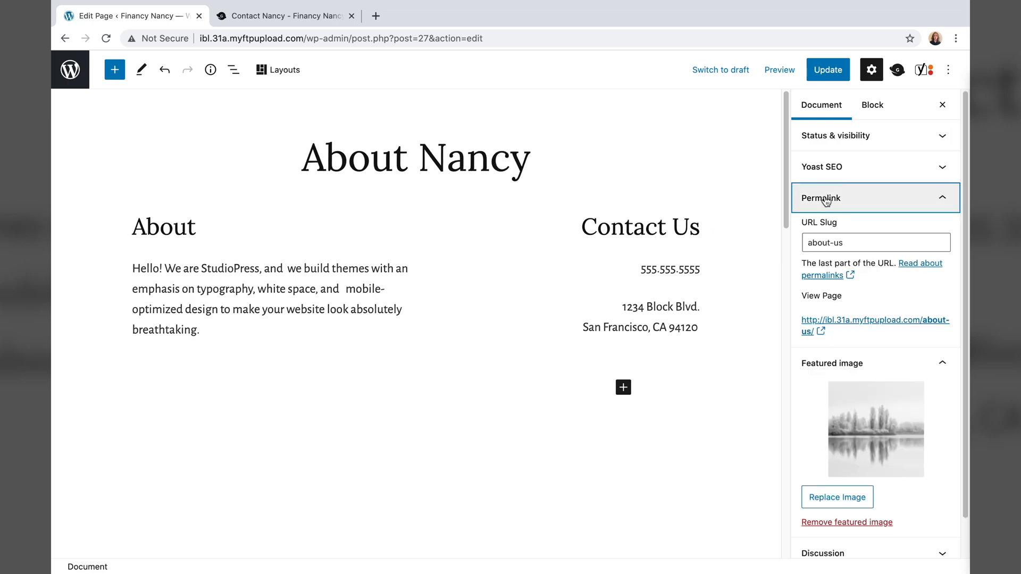
left_click(862, 237)
key("BackSpace")
key("BackSpace")
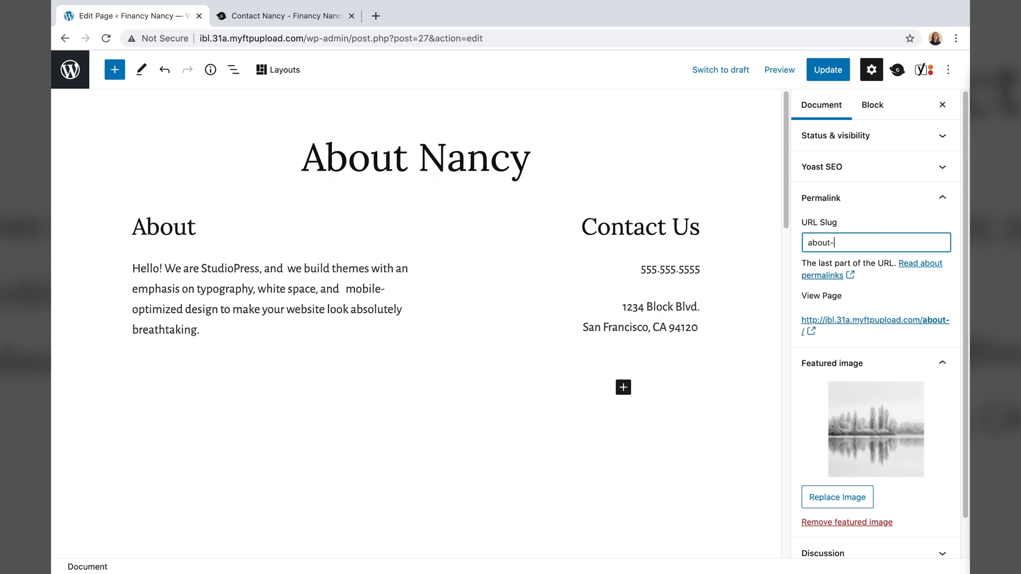
type("nancy")
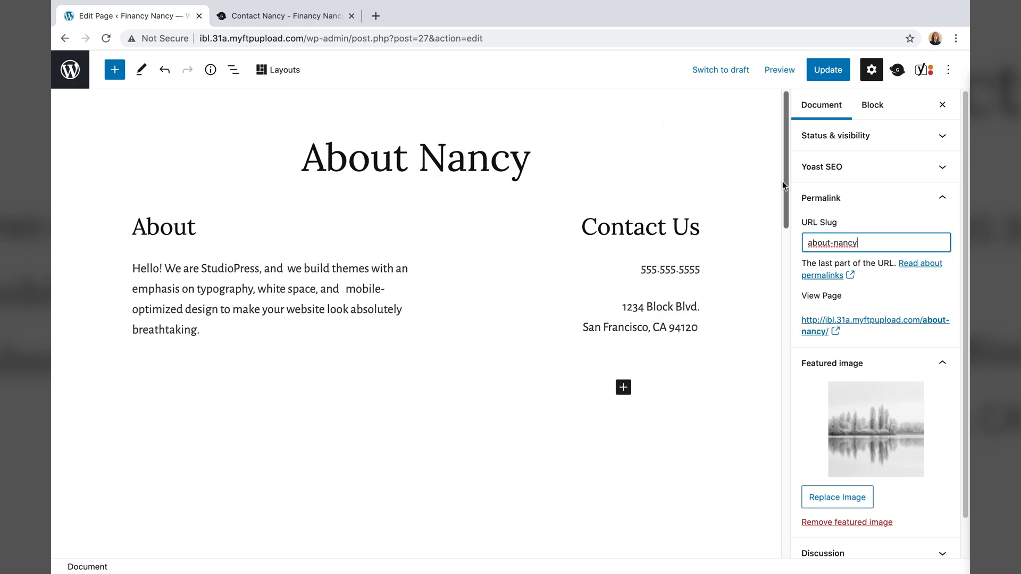
left_click(760, 184)
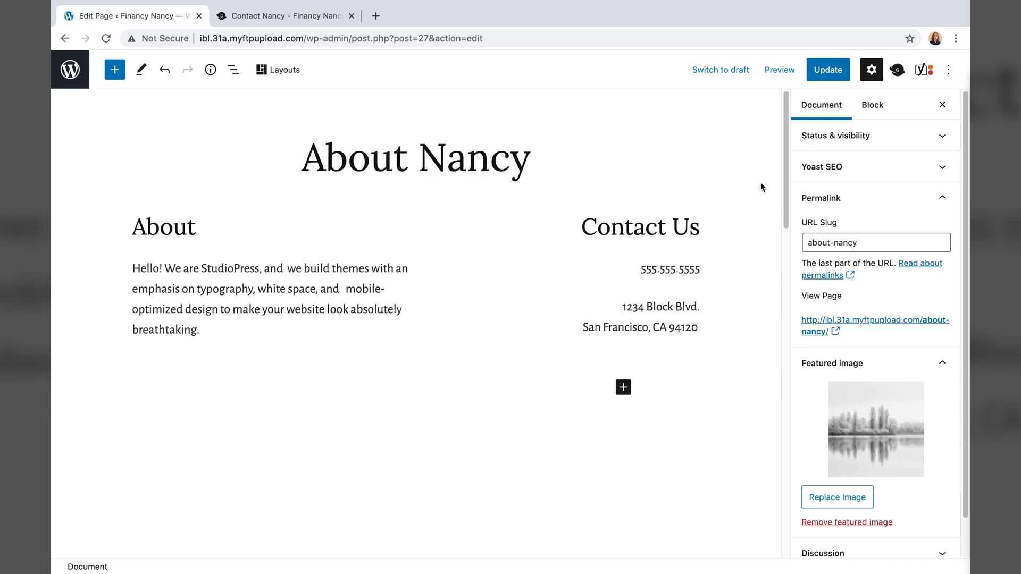
- Remove the About heading block above the intro paragraph
left_click(398, 222)
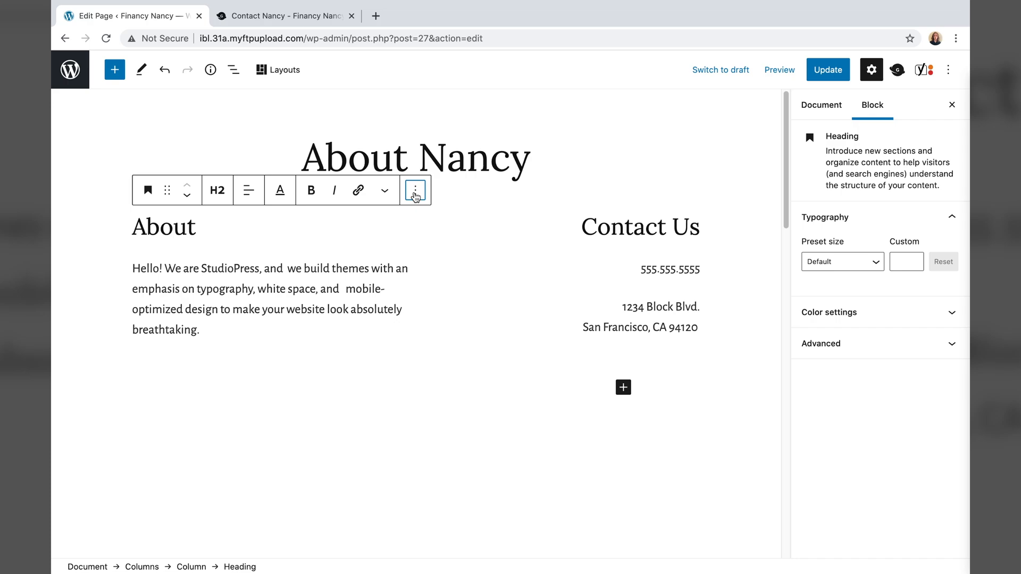
left_click(416, 192)
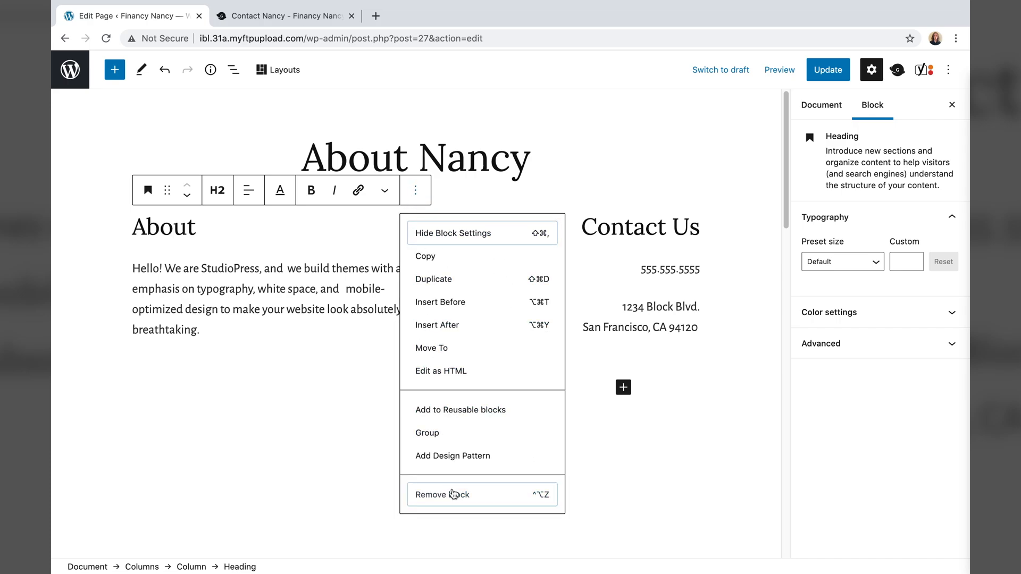
left_click(452, 492)
- Select Nancy's bio paragraphs in the TextEdit notes to copy them
right_click(429, 552)
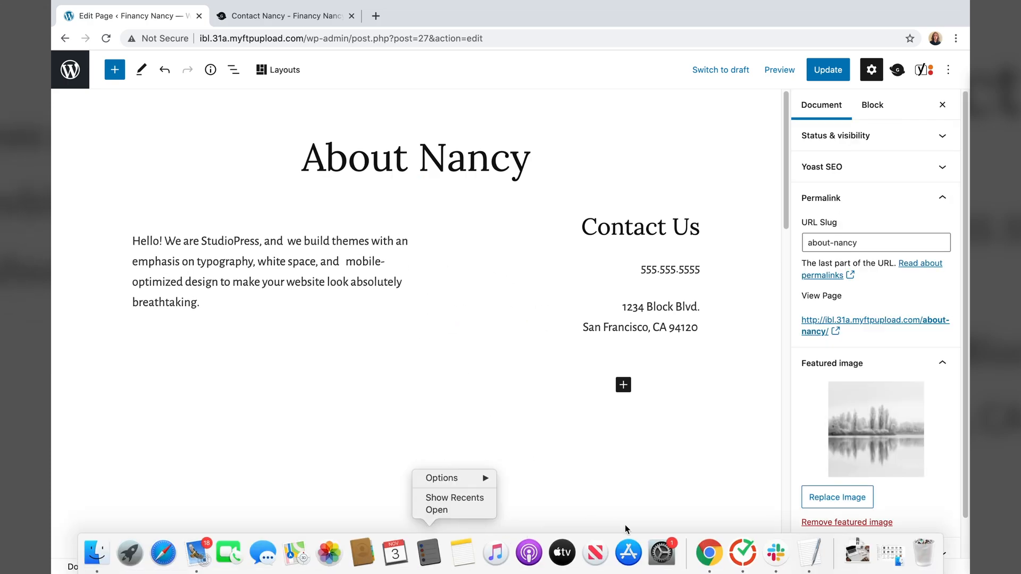
left_click(809, 549)
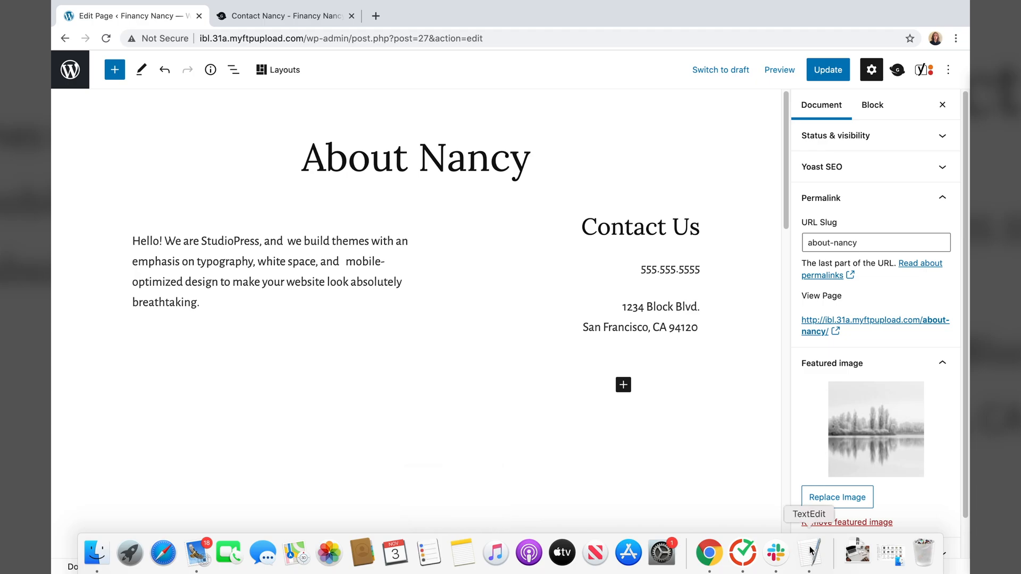
left_click(812, 551)
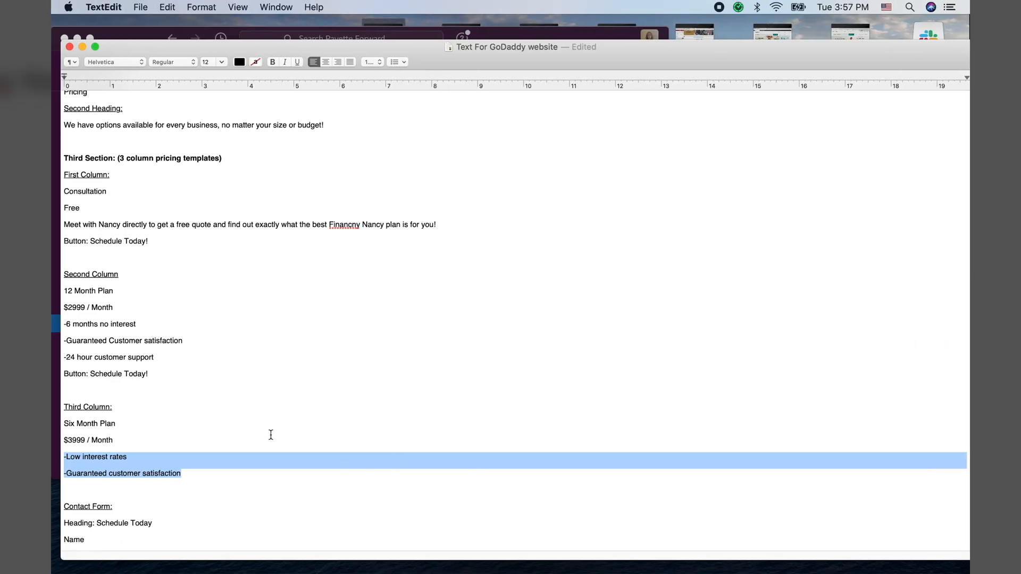
scroll(271, 435, "up", 10)
left_click_drag(190, 202, 52, 169)
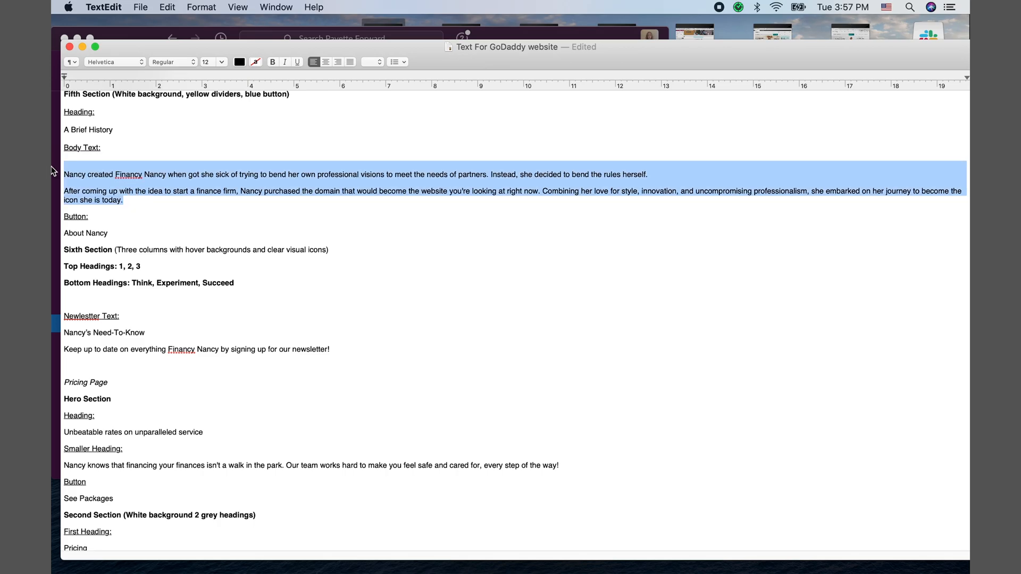
left_click(343, 220)
scroll(275, 292, "down", 5)
scroll(275, 293, "down", 10)
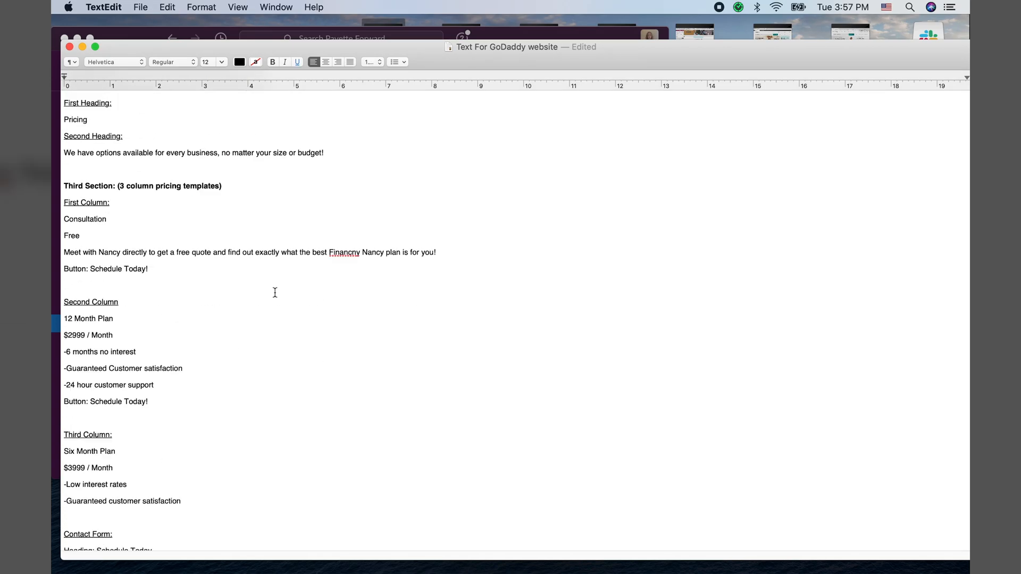
left_click_drag(738, 422, 63, 368)
key("cmd+c")
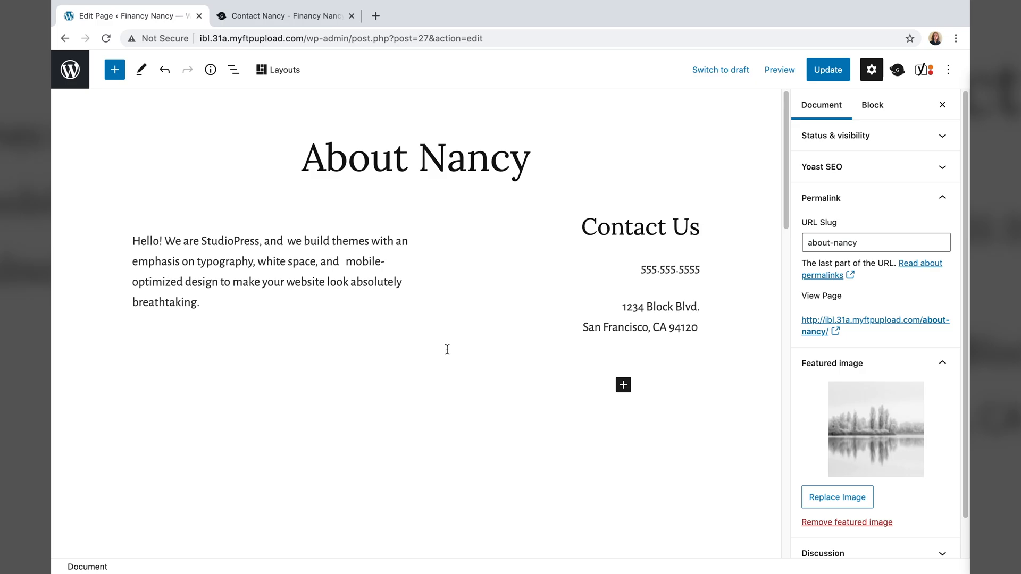
- Paste Nancy's bio paragraphs over the StudioPress placeholder paragraph
triple_click(326, 255)
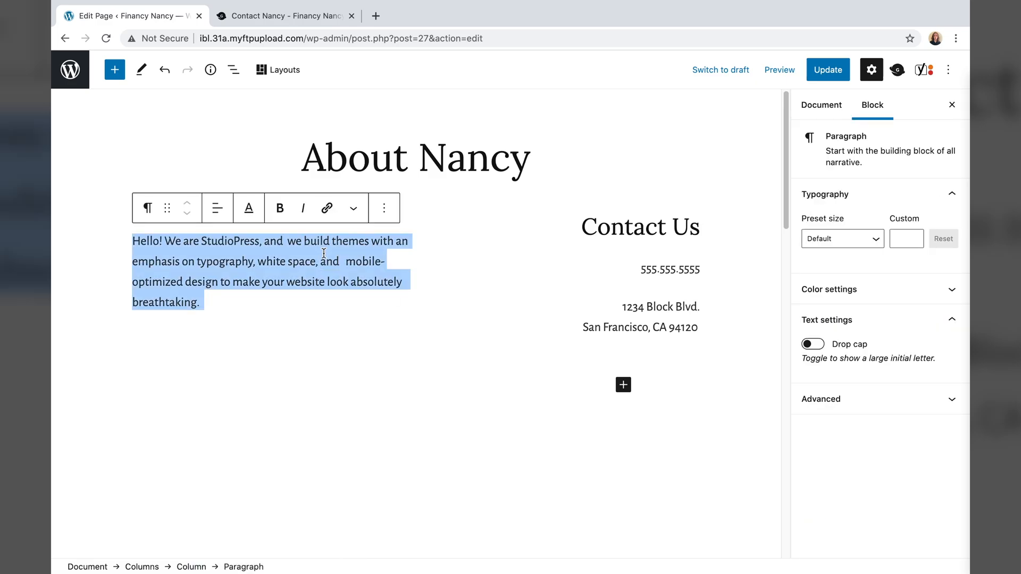
key("cmd+v")
scroll(296, 290, "up", 10)
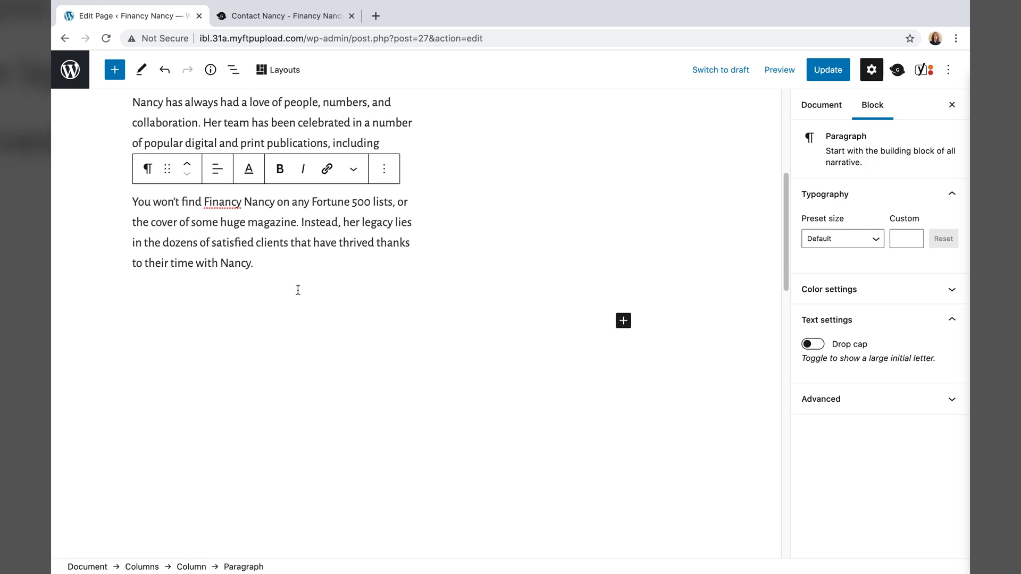
- Delete the address, phone number and Contact Us heading blocks from the right column
left_click_drag(700, 327, 624, 340)
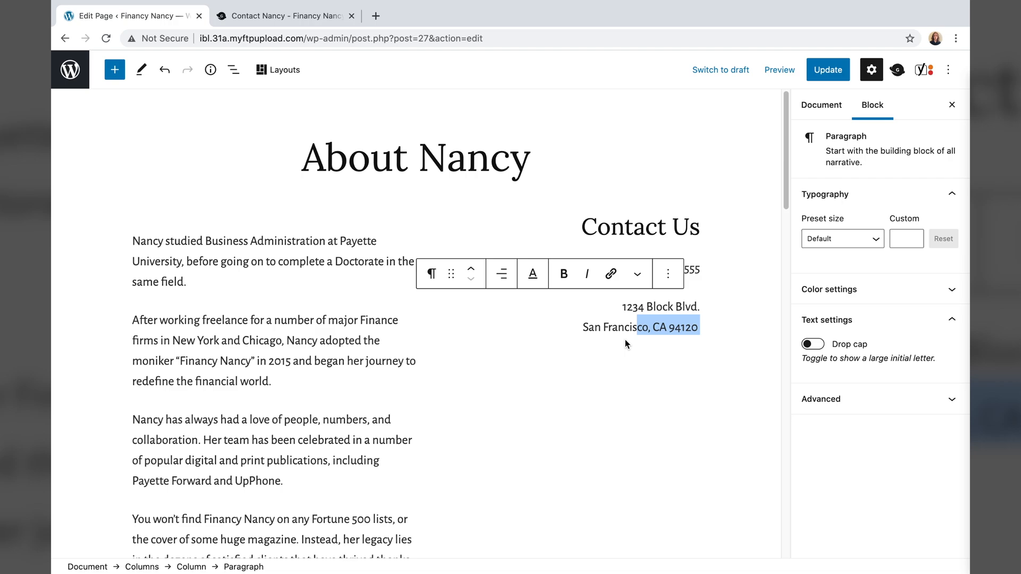
left_click(624, 339)
left_click(684, 328)
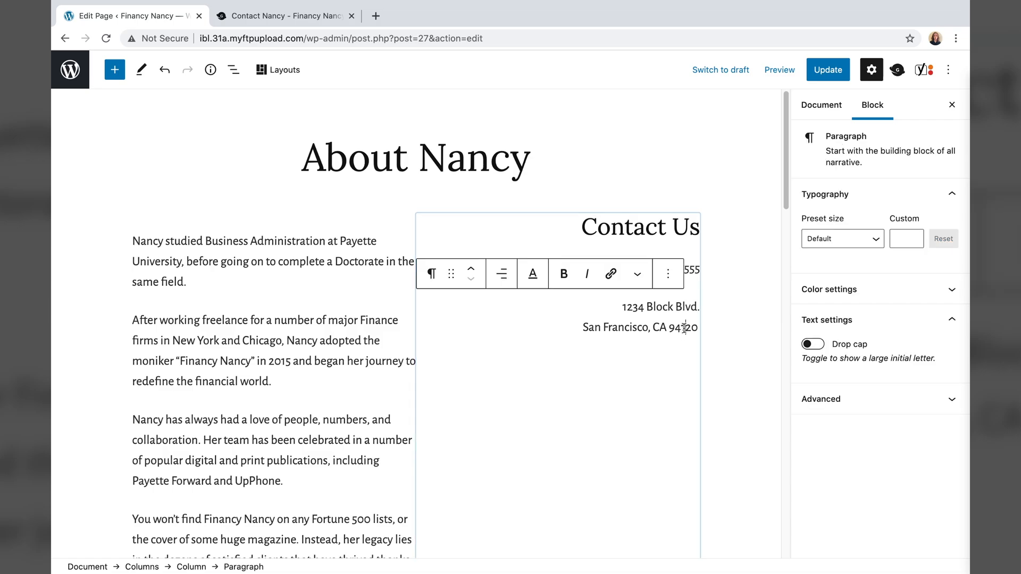
left_click(668, 273)
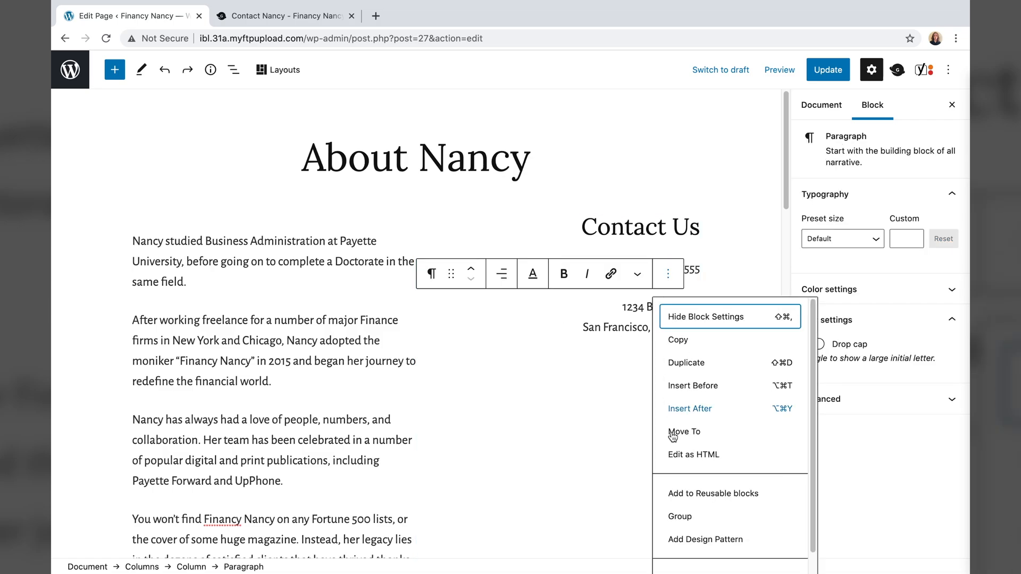
scroll(672, 436, "down", 1)
left_click(686, 553)
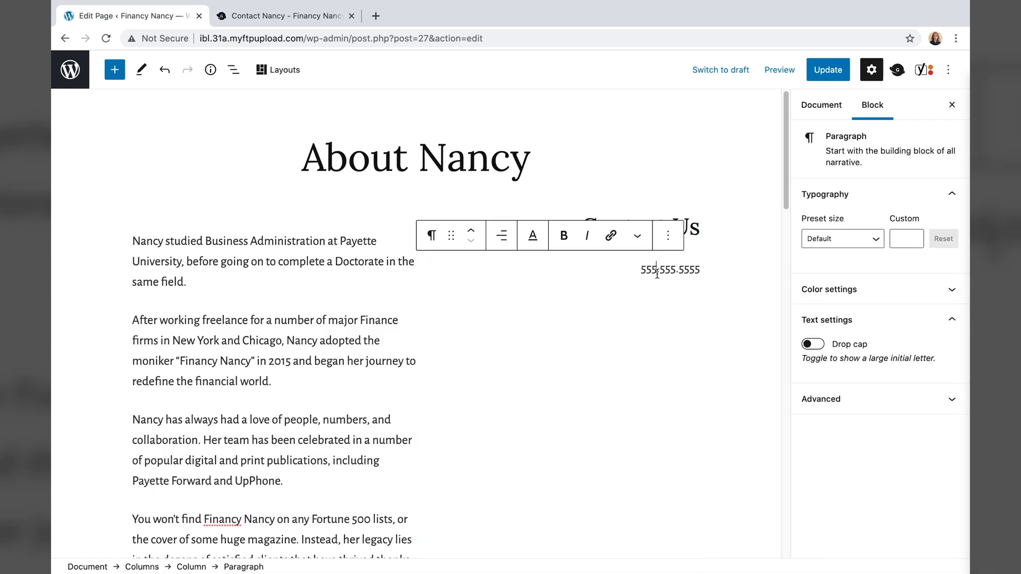
left_click(666, 241)
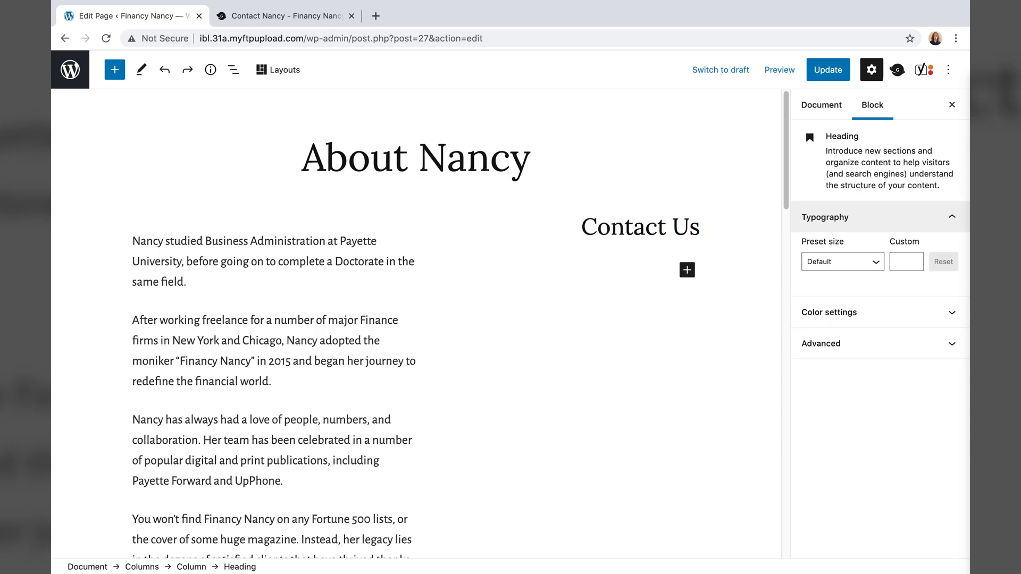
left_click(613, 230)
triple_click(613, 229)
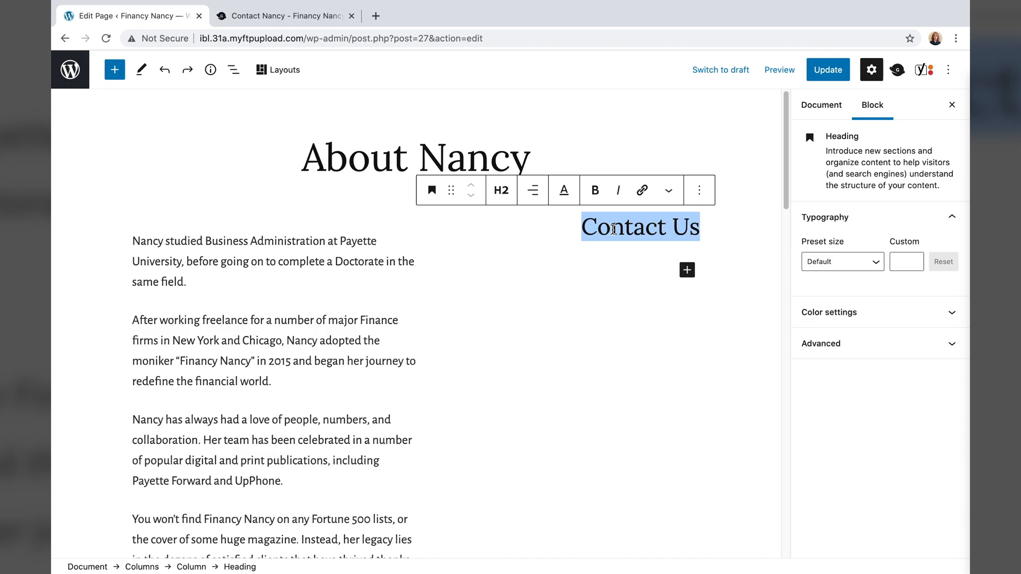
key("BackSpace")
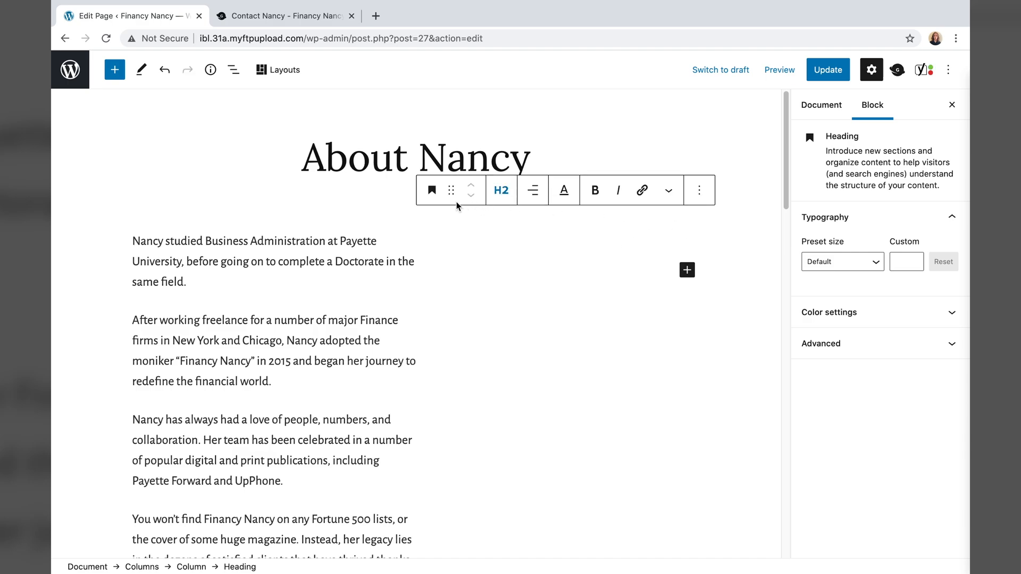
left_click(698, 190)
left_click(710, 493)
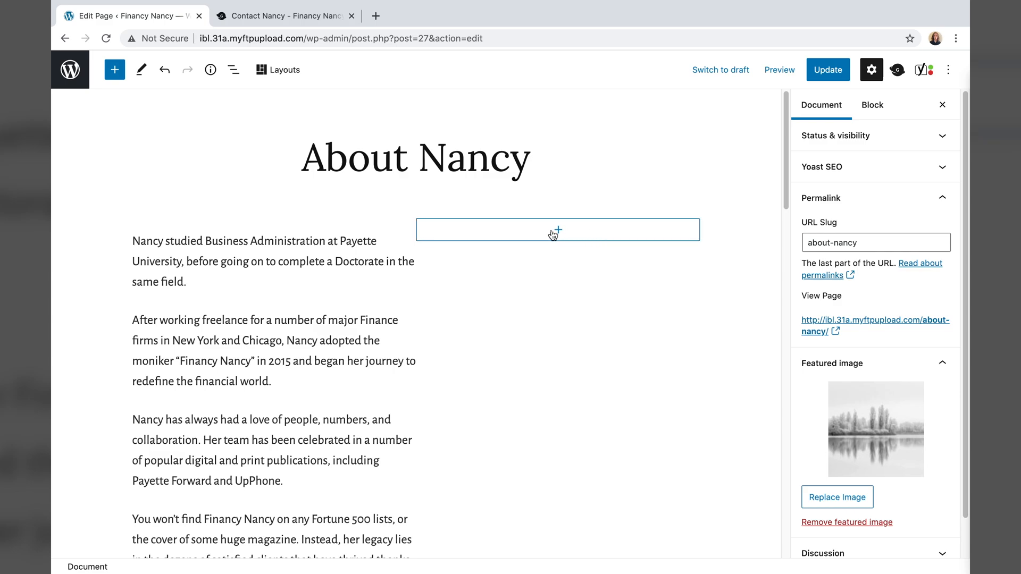
- Add an Image block with the chalkboard classroom photo in the right column, save, and view the page
left_click(556, 231)
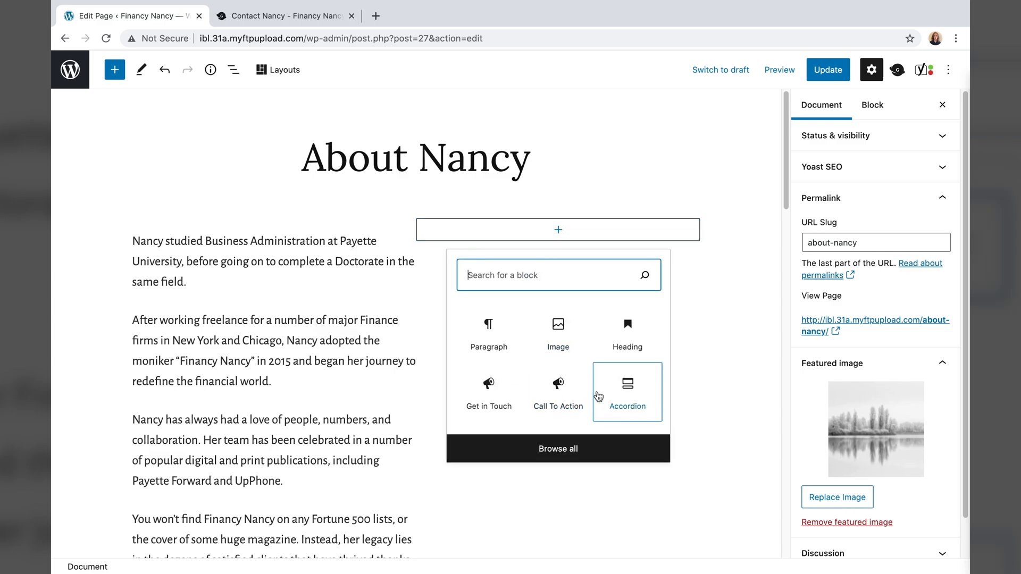
left_click(553, 351)
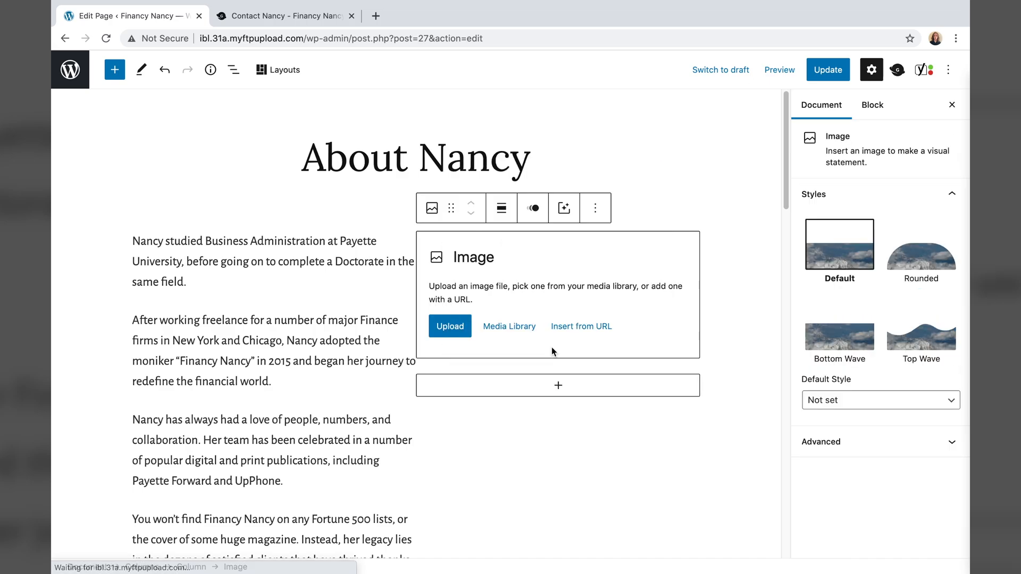
left_click(466, 326)
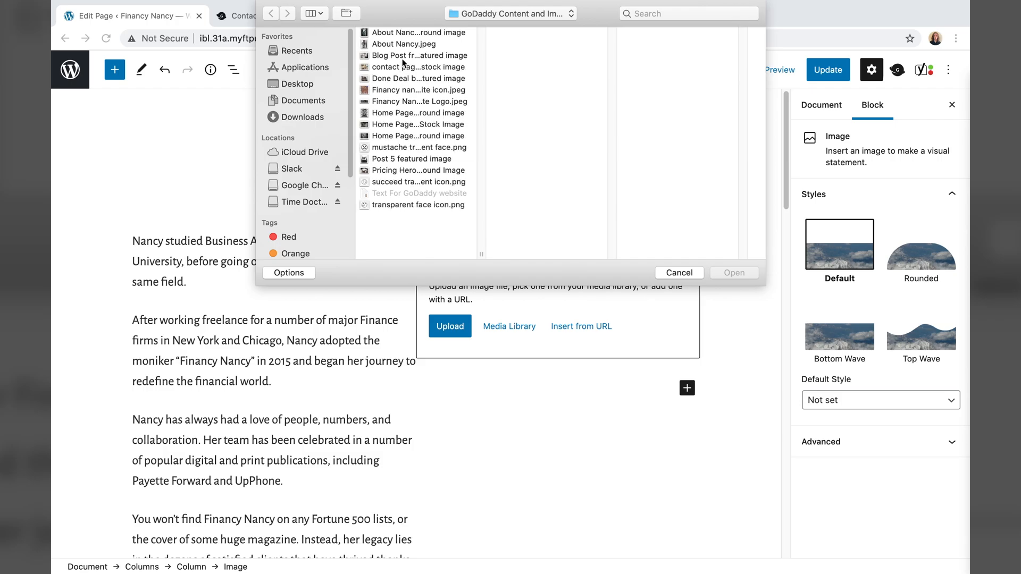
left_click(403, 44)
left_click(744, 272)
left_click(745, 272)
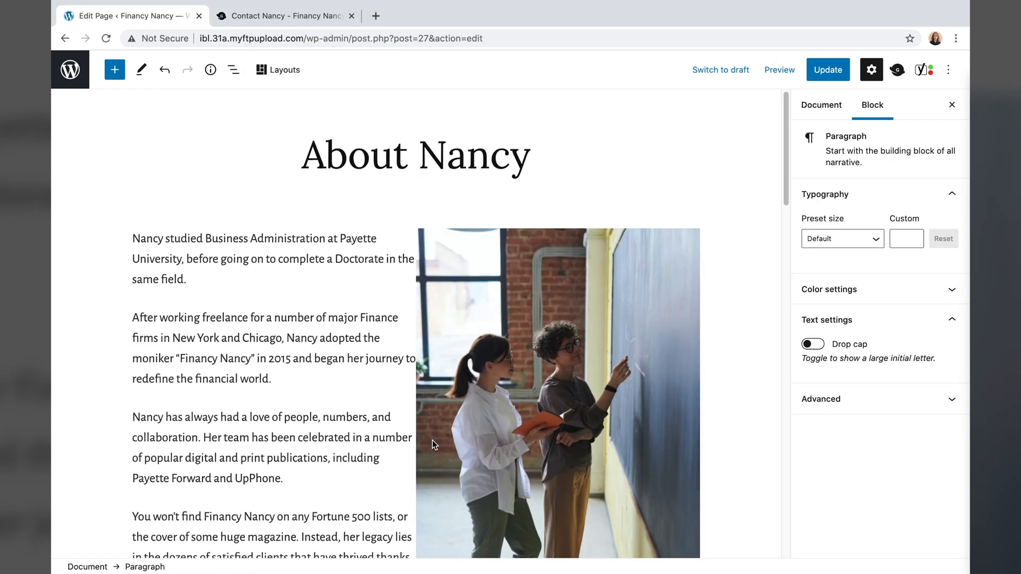
scroll(437, 428, "down", 1)
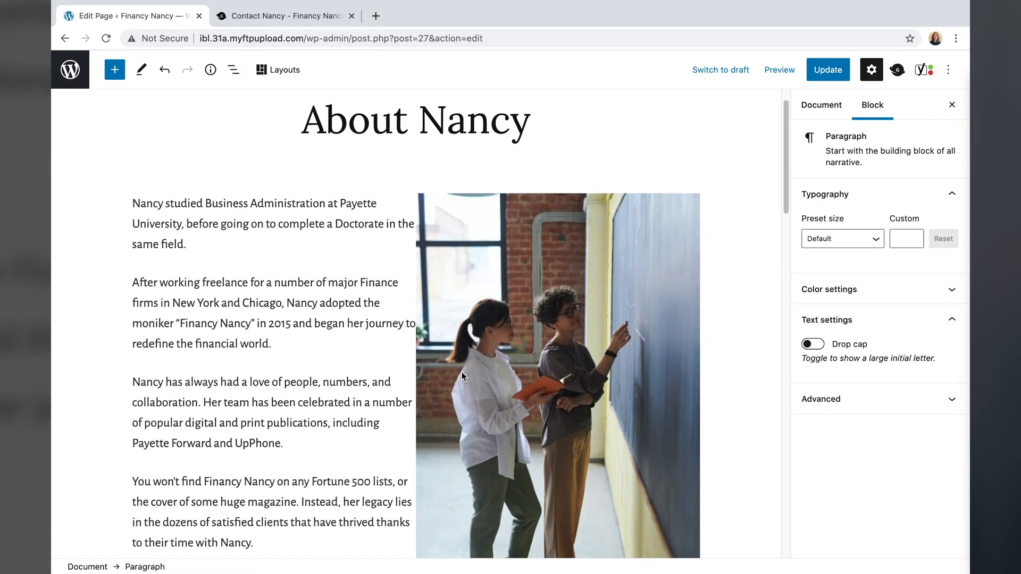
scroll(461, 354, "down", 1)
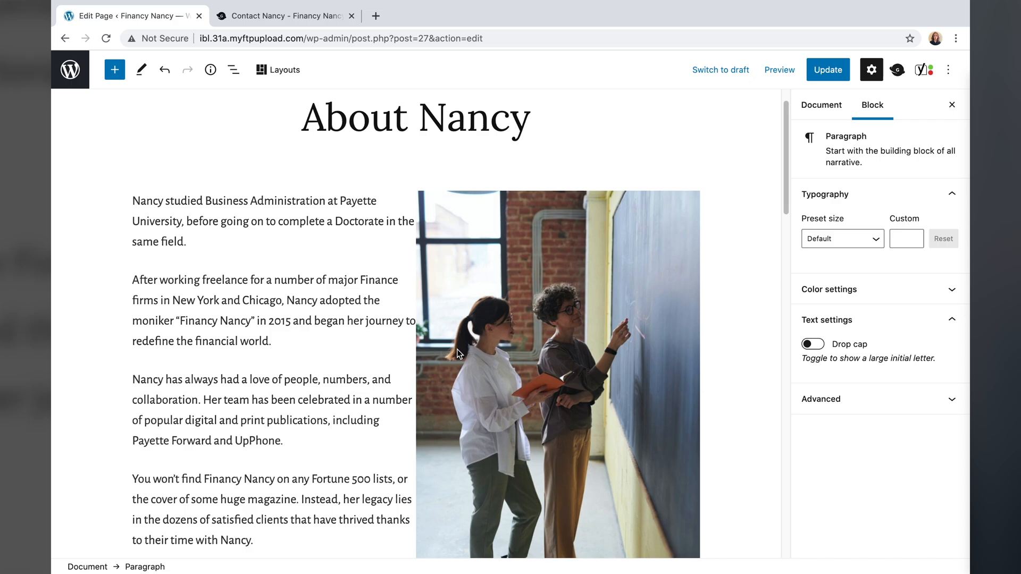
key("ctrl+s")
left_click(221, 537)
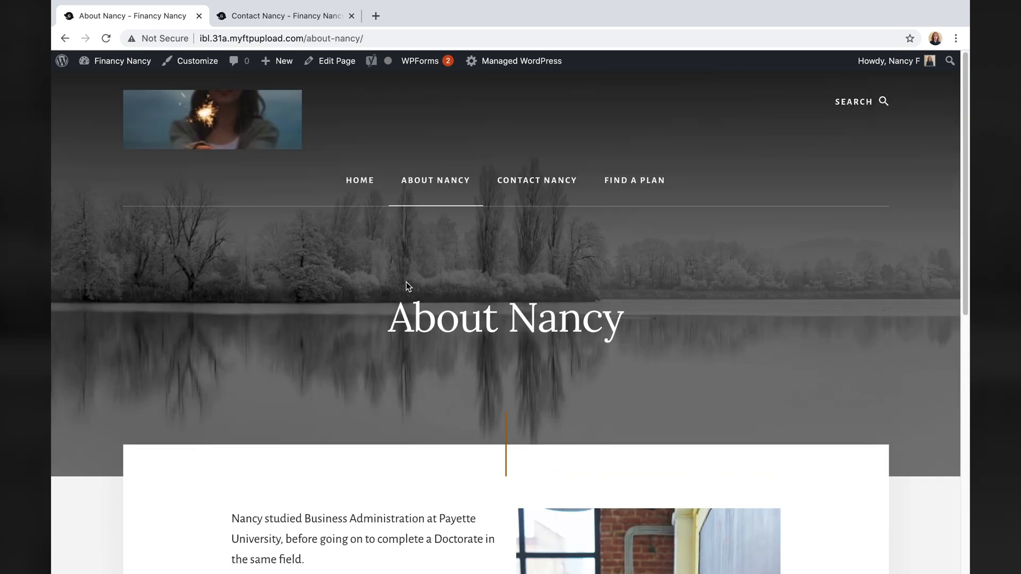
- Scroll the live About Nancy page and follow its Edit link back into the editor
scroll(476, 382, "down", 10)
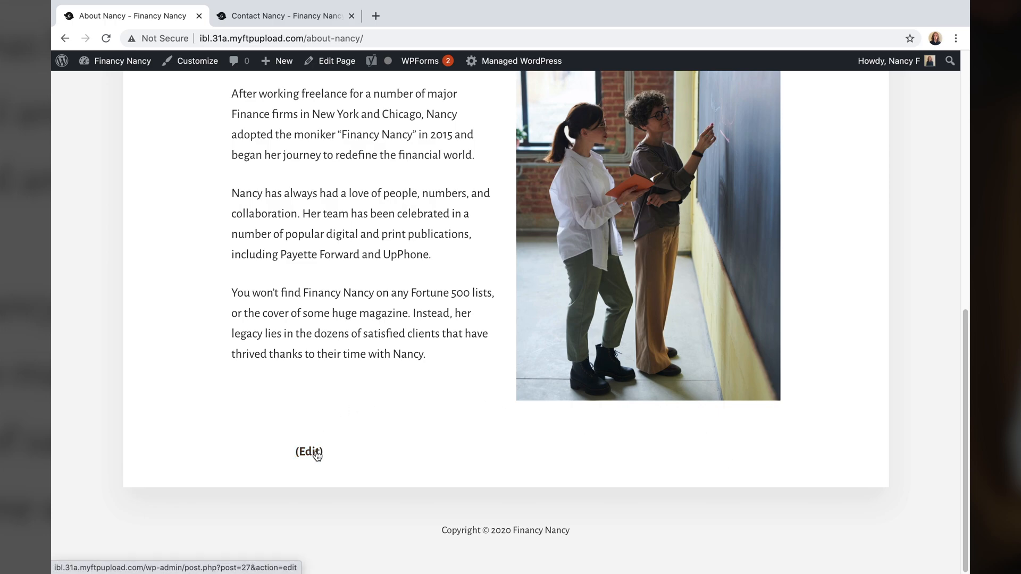
left_click(307, 455)
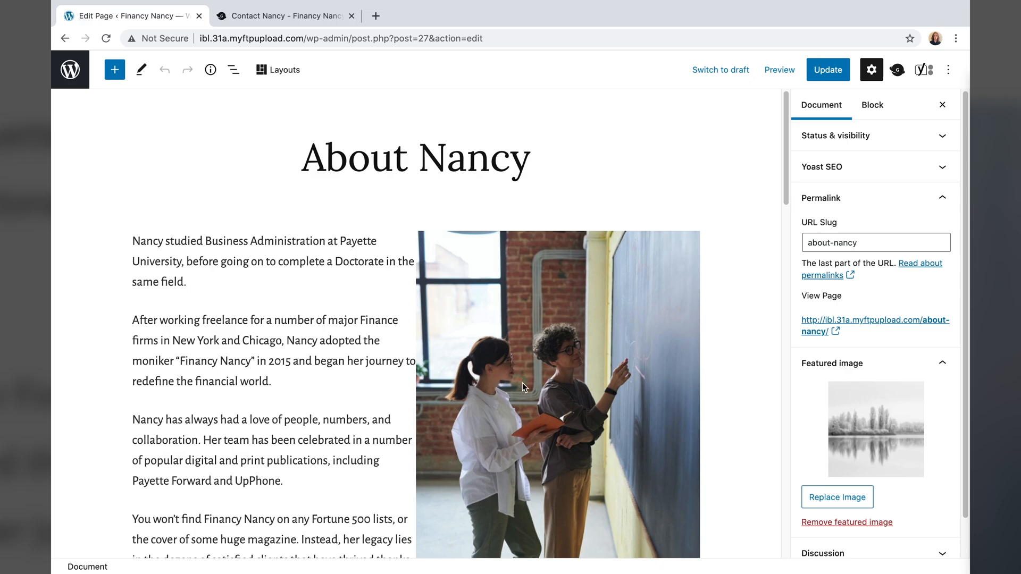
- Replace the lake featured image with Home Page Nancy Stock Image.jpg, update, and view the page
left_click(830, 502)
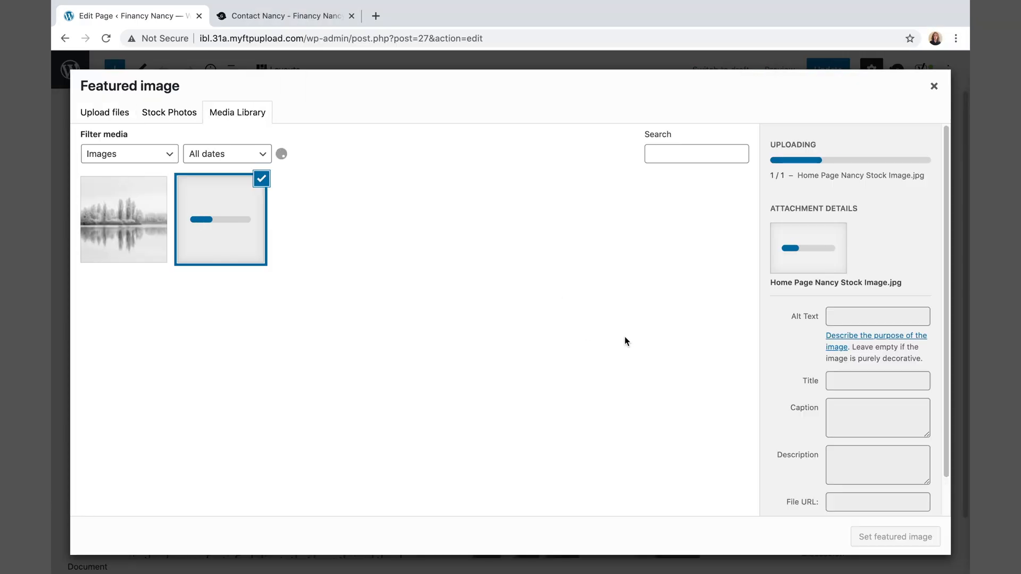
left_click(878, 537)
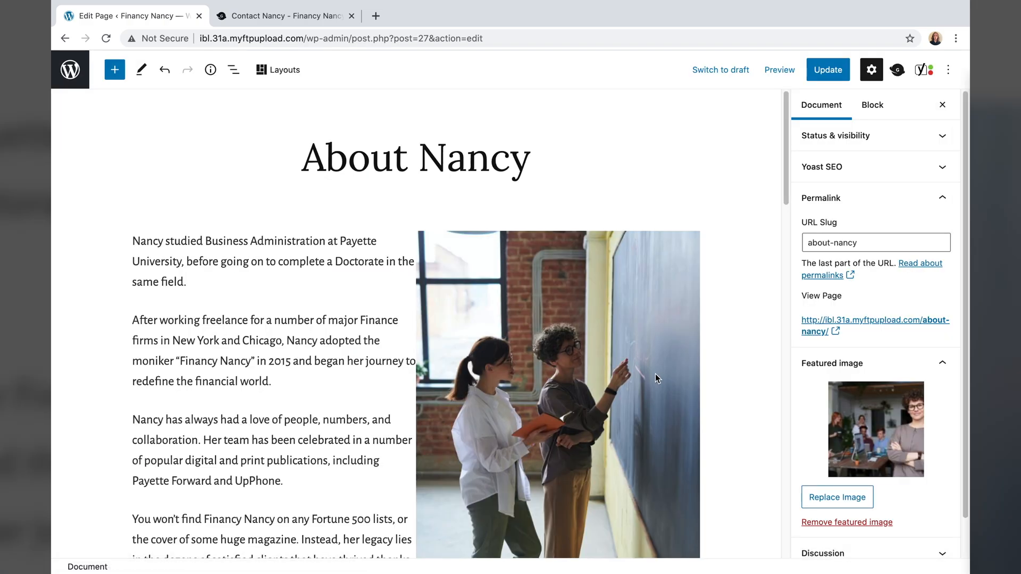
left_click(840, 73)
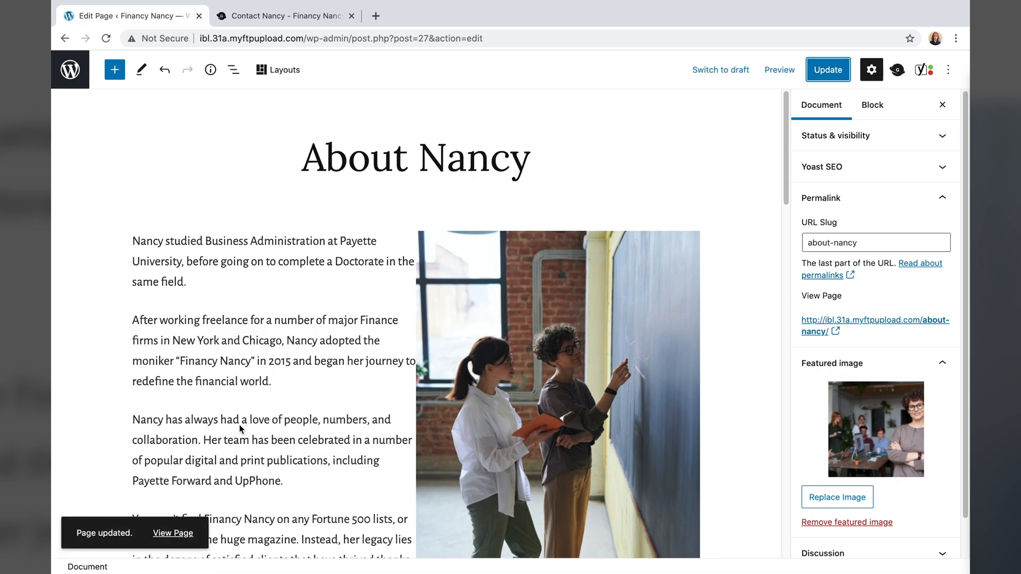
left_click(175, 533)
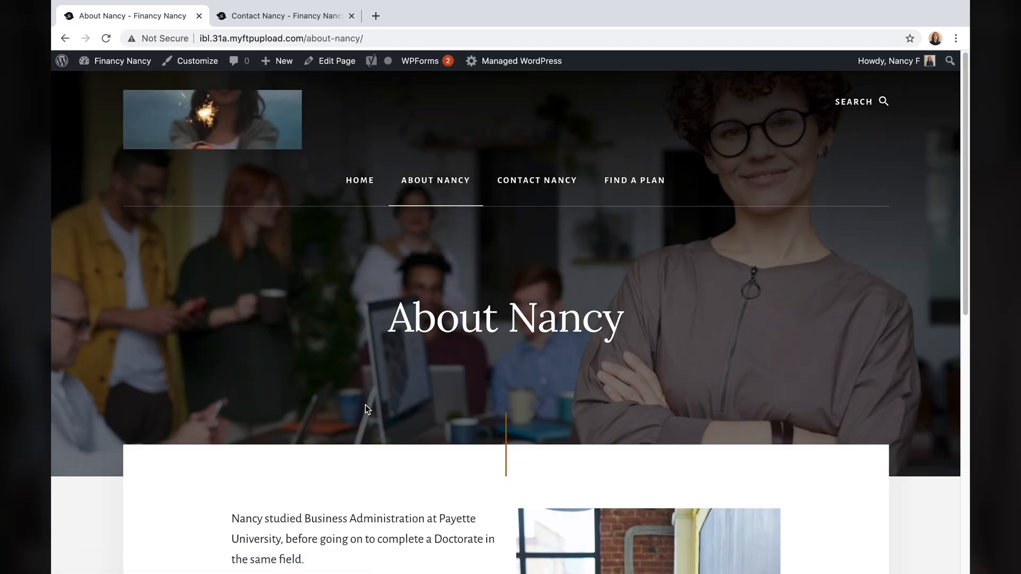
- Review the home page and the Contact Nancy page, then go back to Home
scroll(365, 405, "down", 5)
scroll(365, 408, "down", 5)
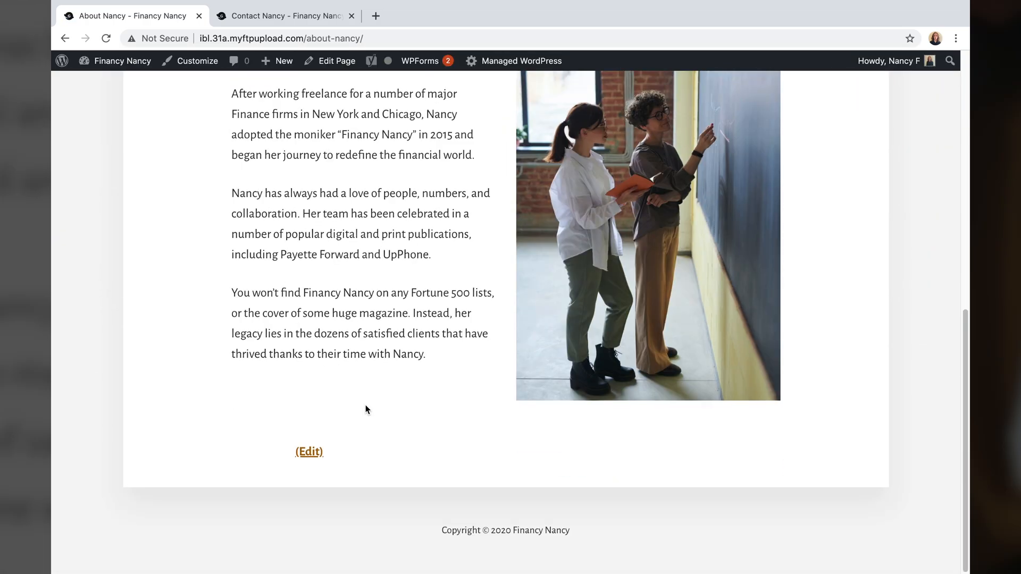
scroll(365, 408, "up", 4)
scroll(365, 408, "up", 6)
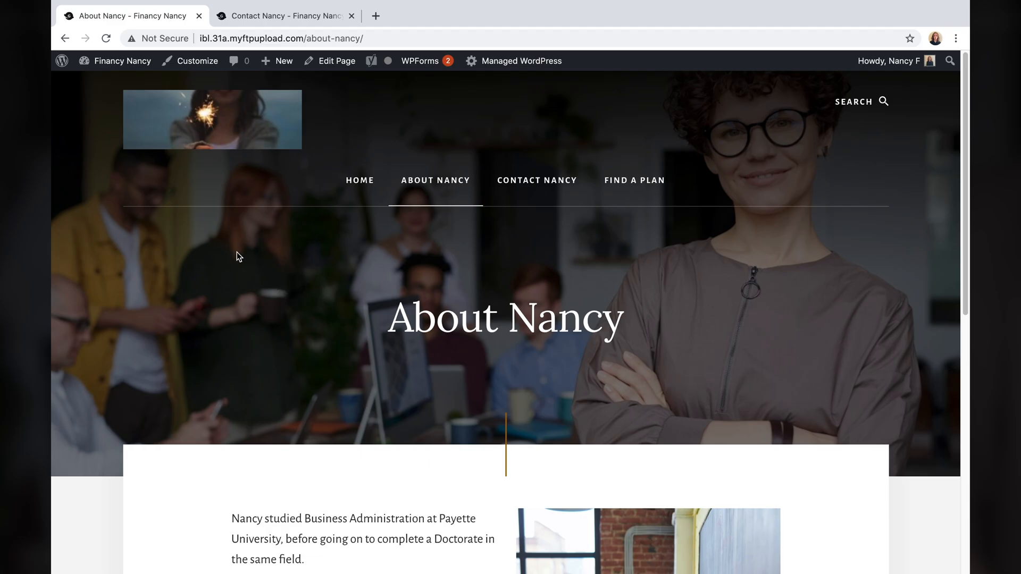
left_click(506, 181)
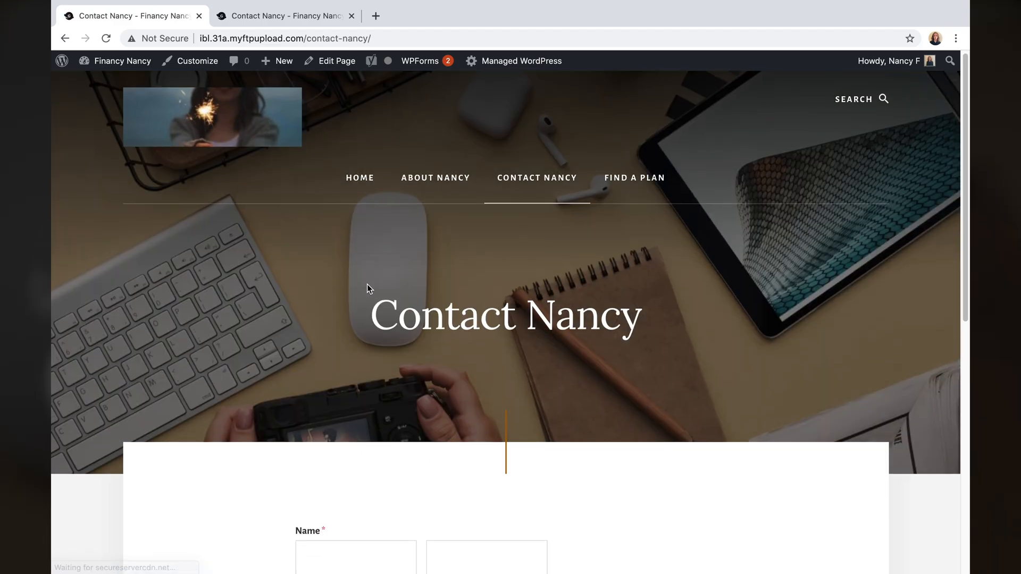
scroll(367, 287, "down", 9)
scroll(367, 287, "up", 9)
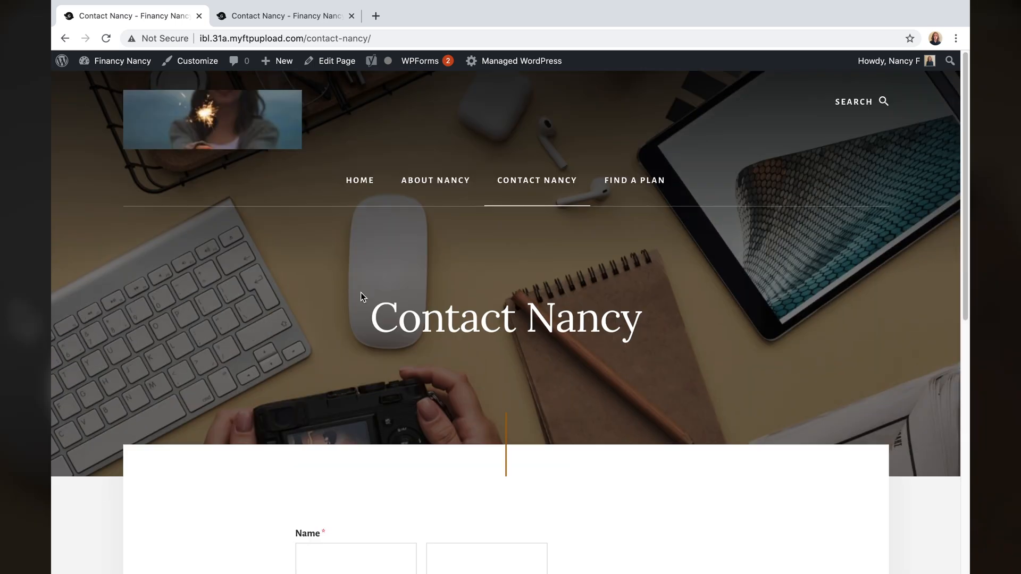
left_click(364, 190)
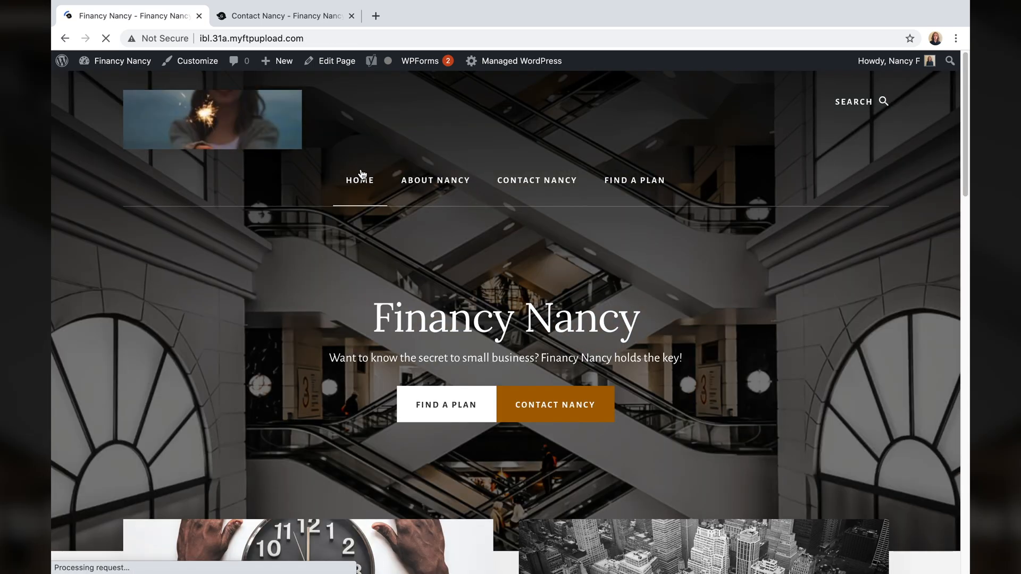
- Review the Find A Plan page, then return to the Financy Nancy home page
scroll(285, 396, "down", 15)
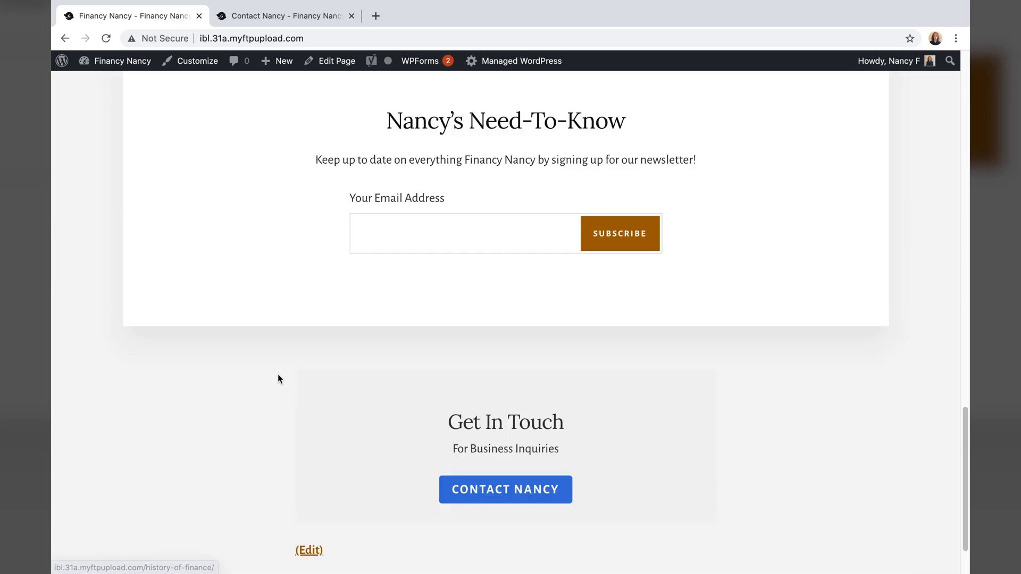
scroll(277, 372, "up", 20)
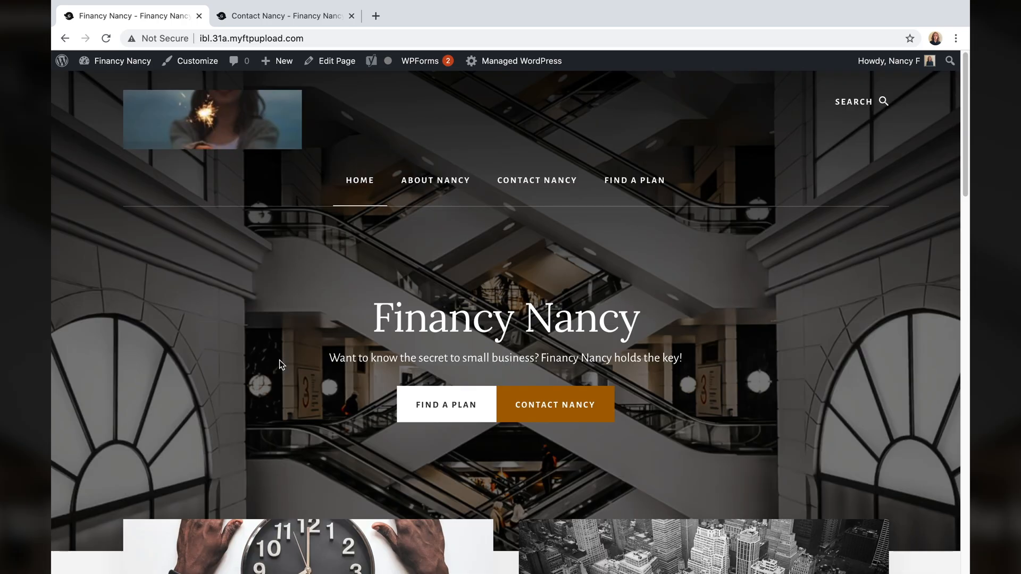
left_click(641, 187)
scroll(610, 310, "down", 2)
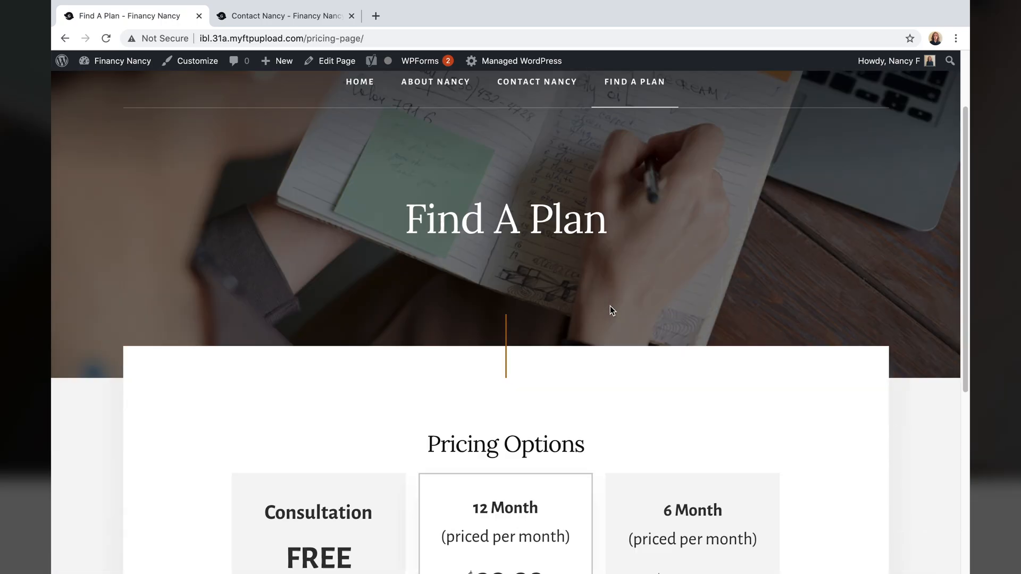
scroll(610, 305, "down", 5)
scroll(610, 306, "up", 8)
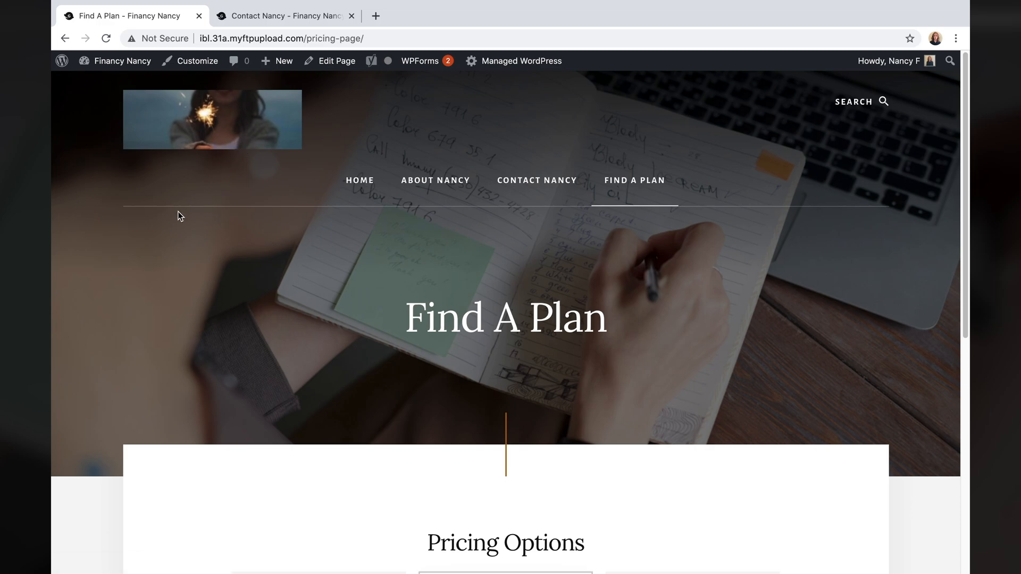
left_click(119, 60)
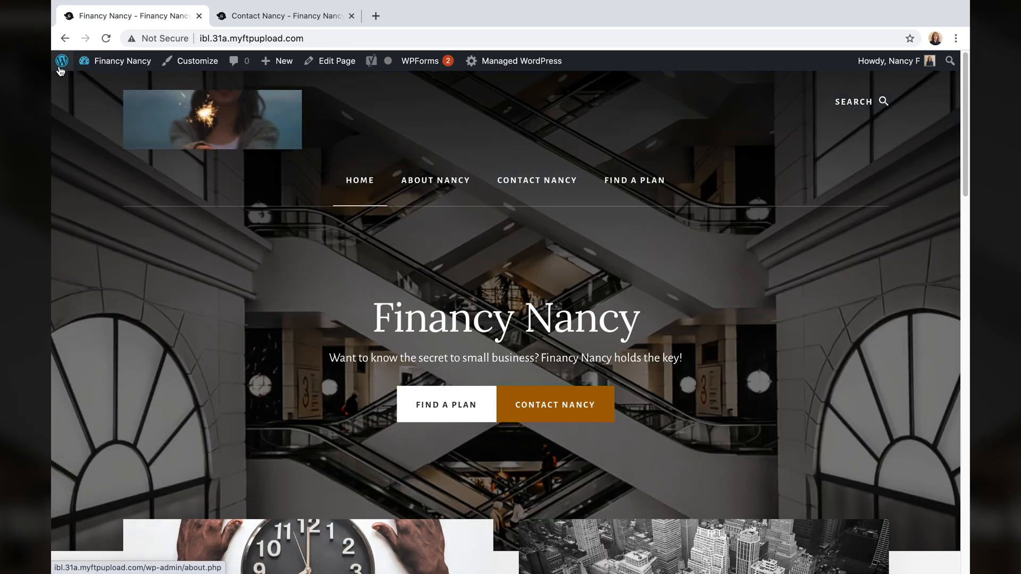
- Go to the Financy Nancy Menus screen from the admin bar
mouse_move(64, 62)
mouse_move(101, 68)
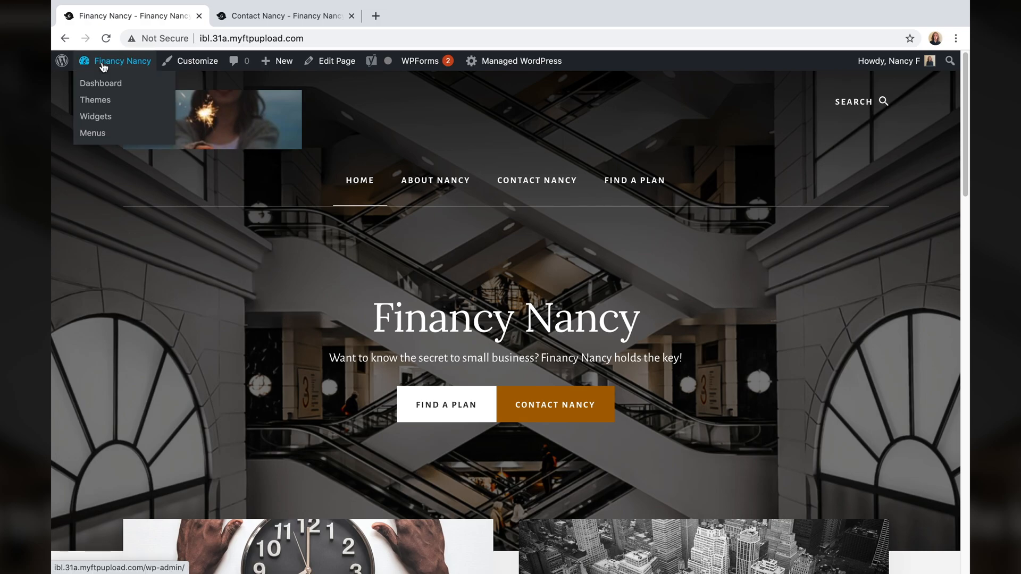
left_click(93, 132)
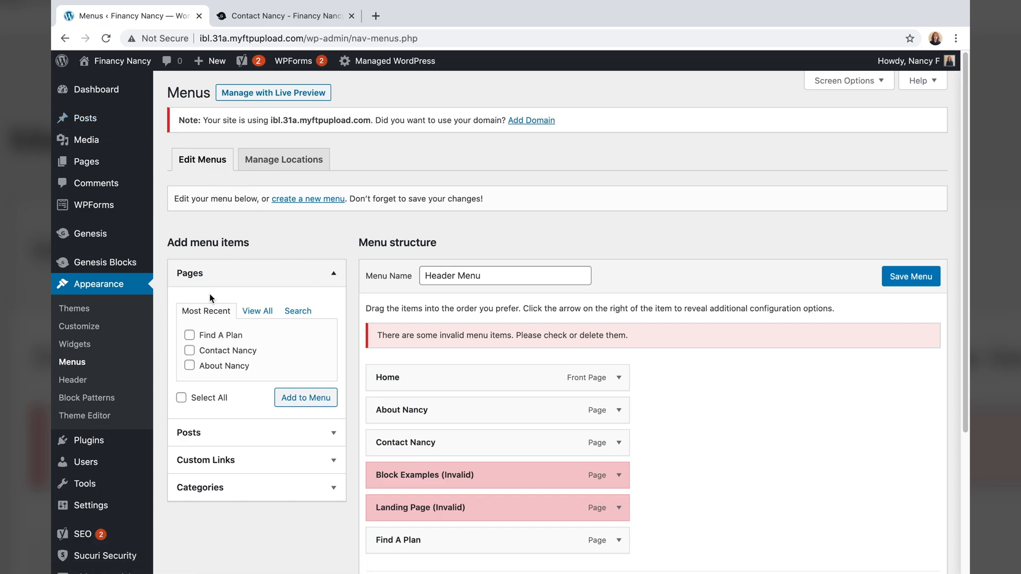
scroll(290, 468, "down", 3)
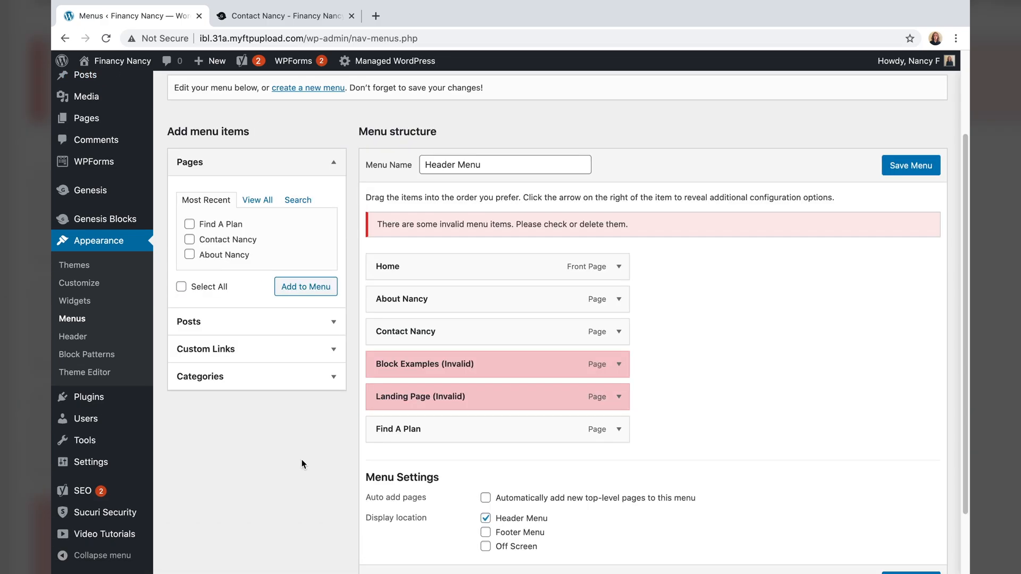
- Remove the invalid Block Examples and Landing Page items and check About Nancy's navigation label
left_click(620, 364)
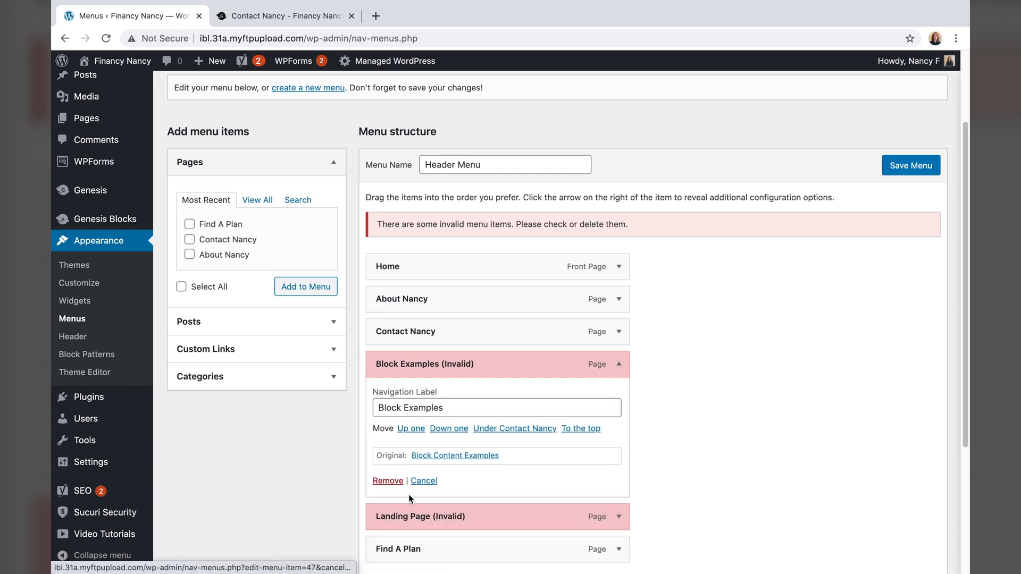
left_click(397, 482)
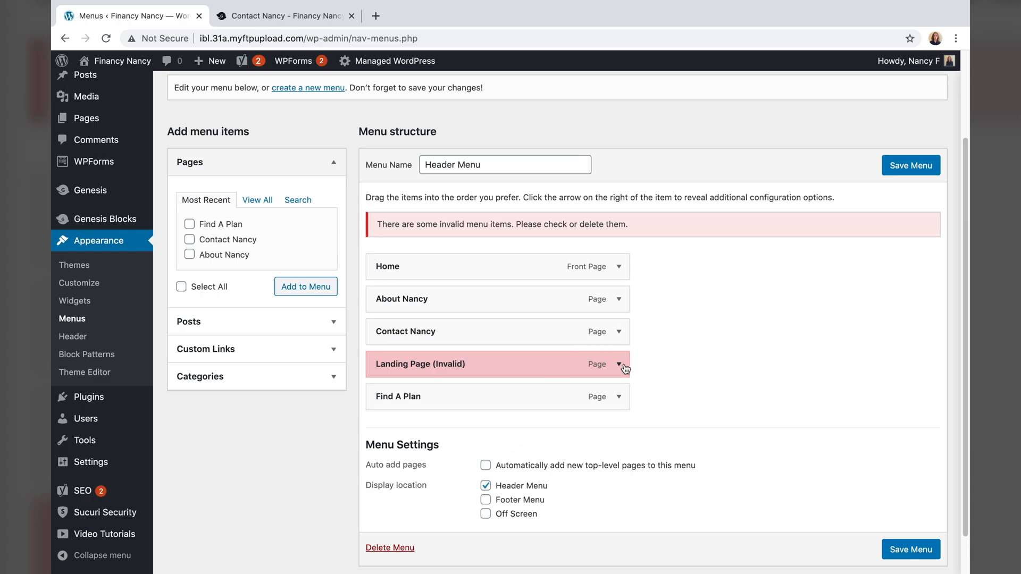
left_click(619, 364)
left_click(393, 481)
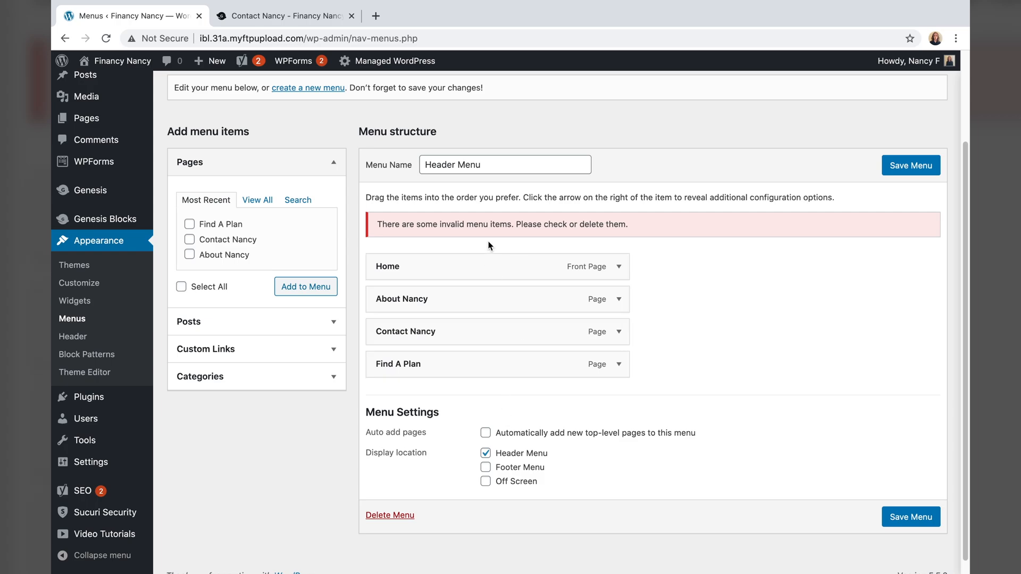
left_click(619, 299)
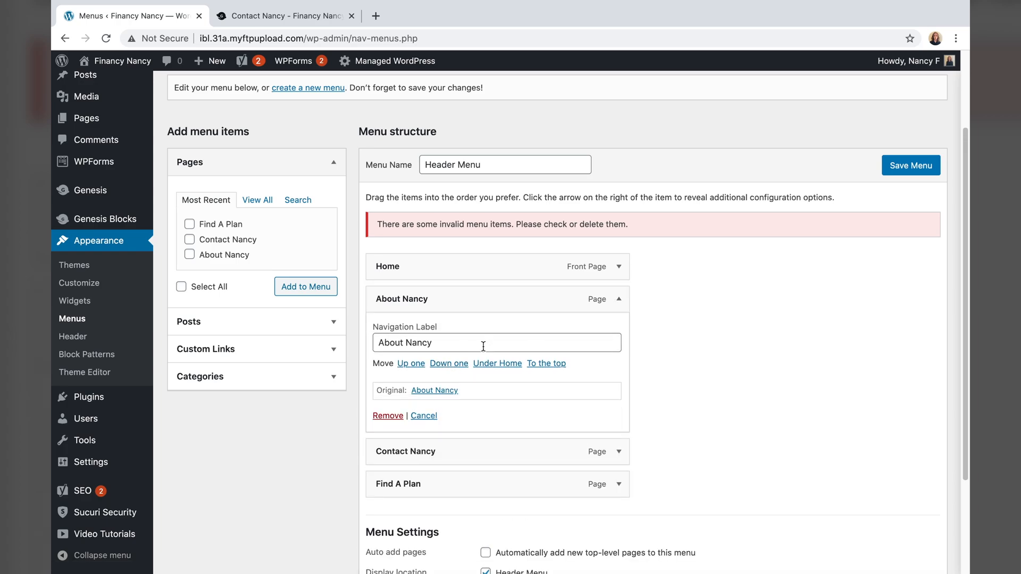
left_click(435, 343)
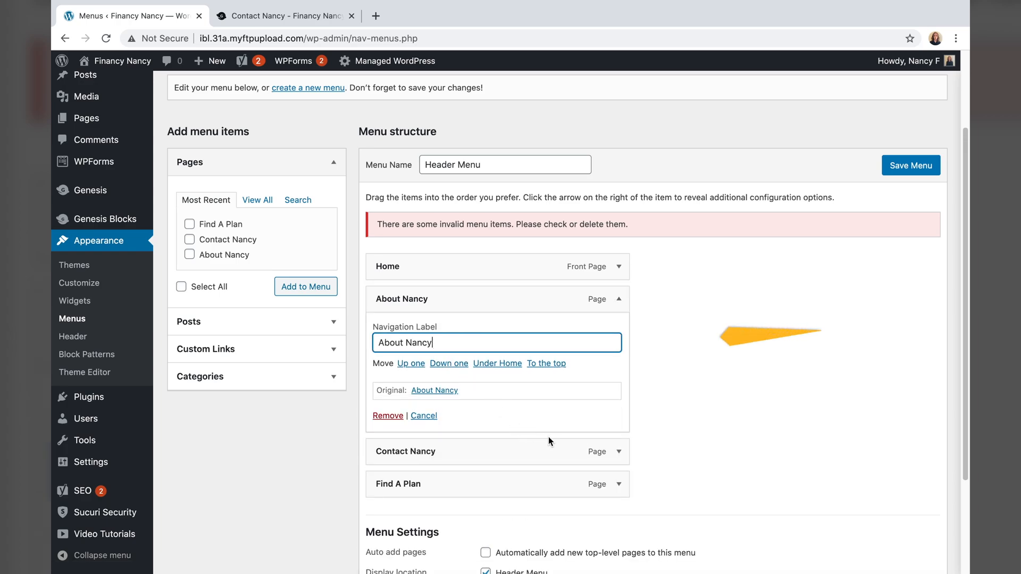
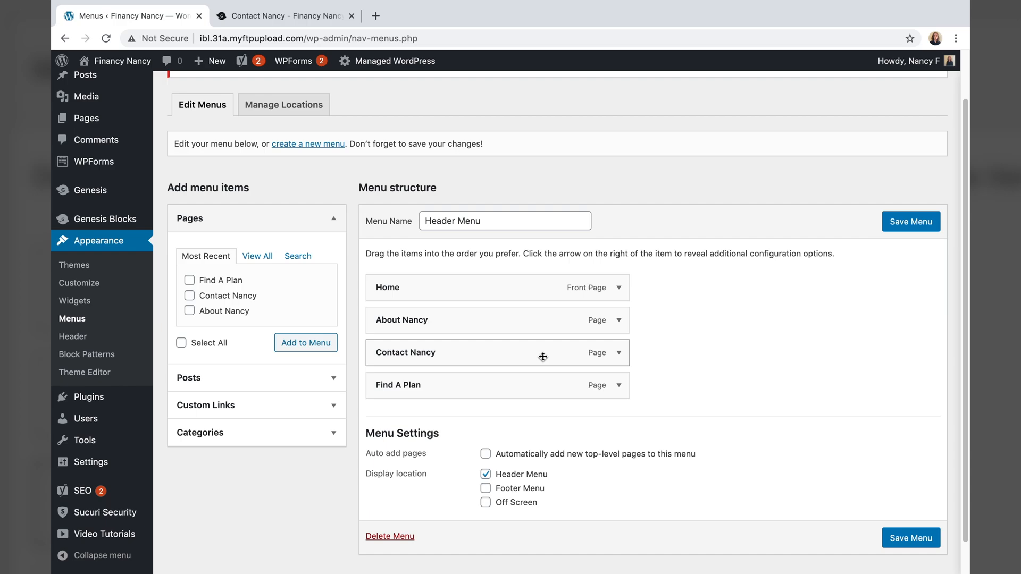
- Move Contact Nancy below Find A Plan in the Header Menu and expand the Posts panel
left_click_drag(543, 356, 533, 391)
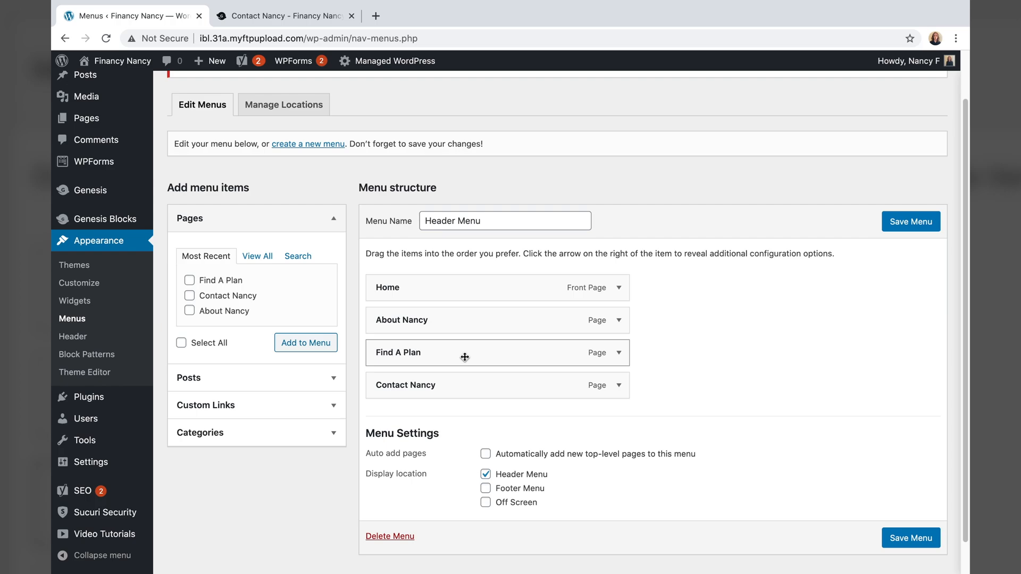
left_click(321, 377)
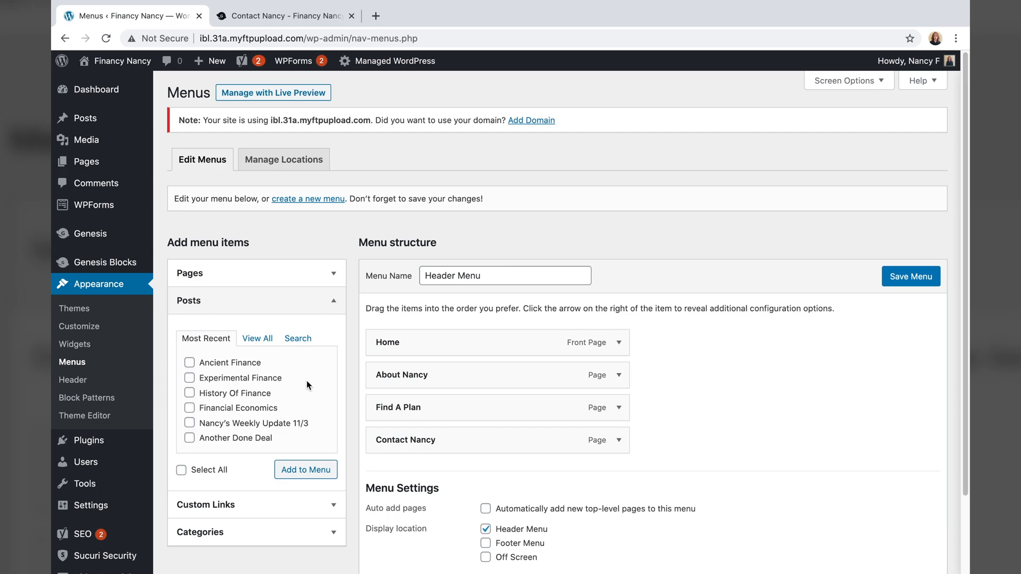
- Add the Nancy's News category as the last Header Menu item and save the menu
left_click(258, 533)
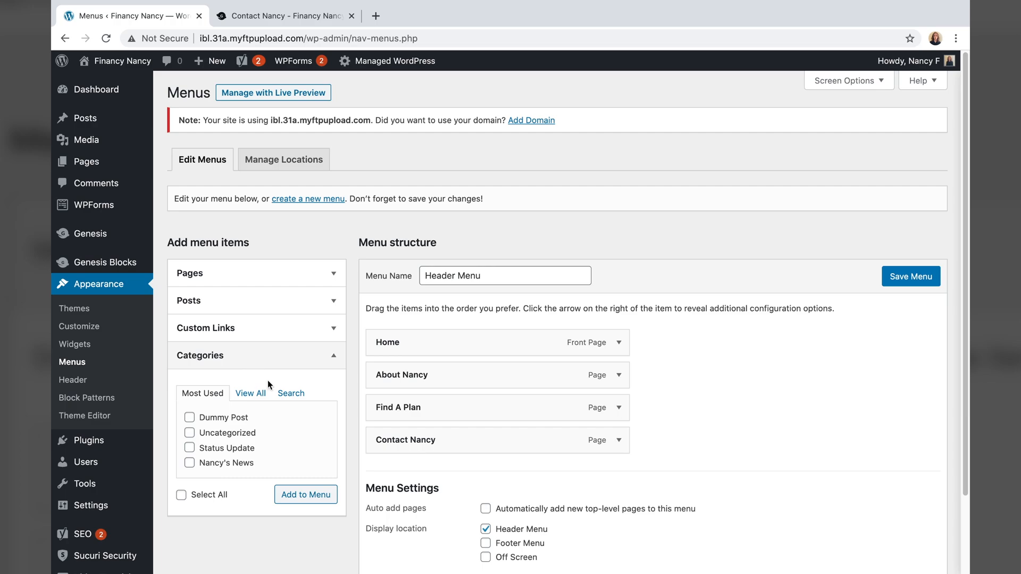
left_click(190, 463)
left_click(291, 495)
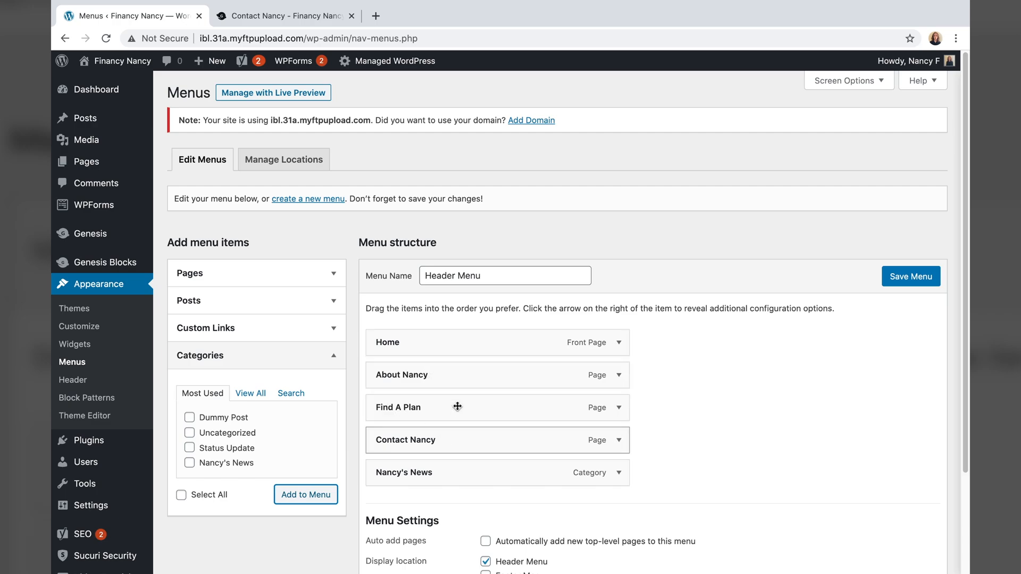
left_click(893, 281)
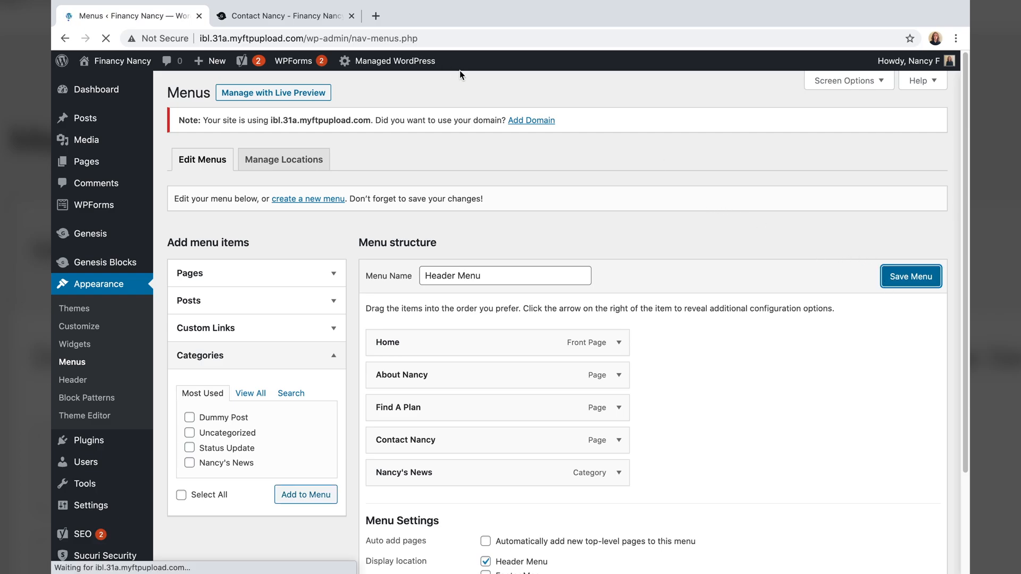
left_click(111, 60)
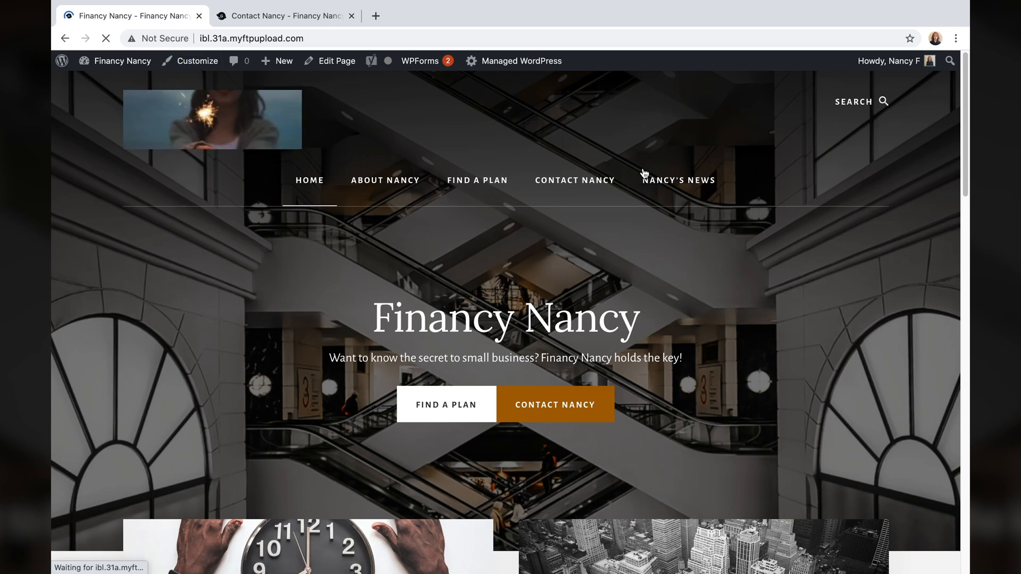
- Check the Nancy's News category archive on the live site, then return to Home
left_click(669, 186)
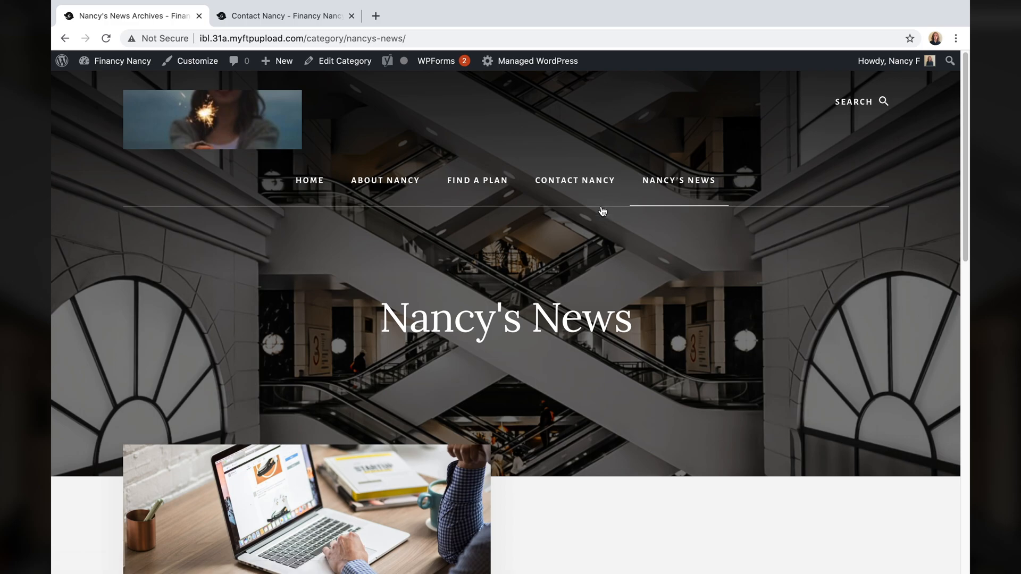
scroll(538, 275, "down", 10)
scroll(525, 276, "up", 10)
left_click(308, 180)
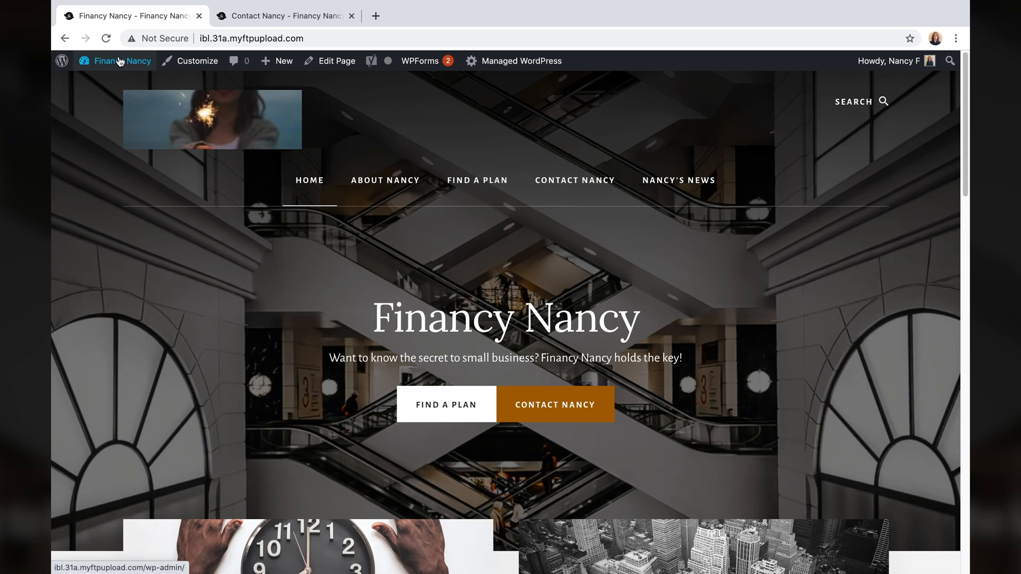
- Reopen the Menus editor and close the extra Contact Nancy browser tabs
mouse_move(114, 61)
left_click(110, 132)
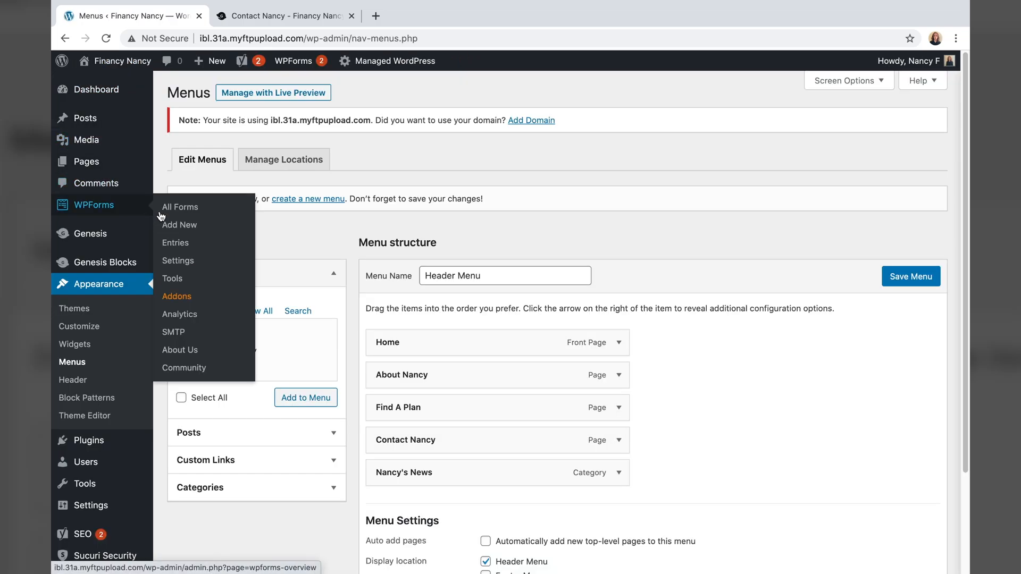
scroll(531, 323, "down", 1)
scroll(531, 324, "down", 2)
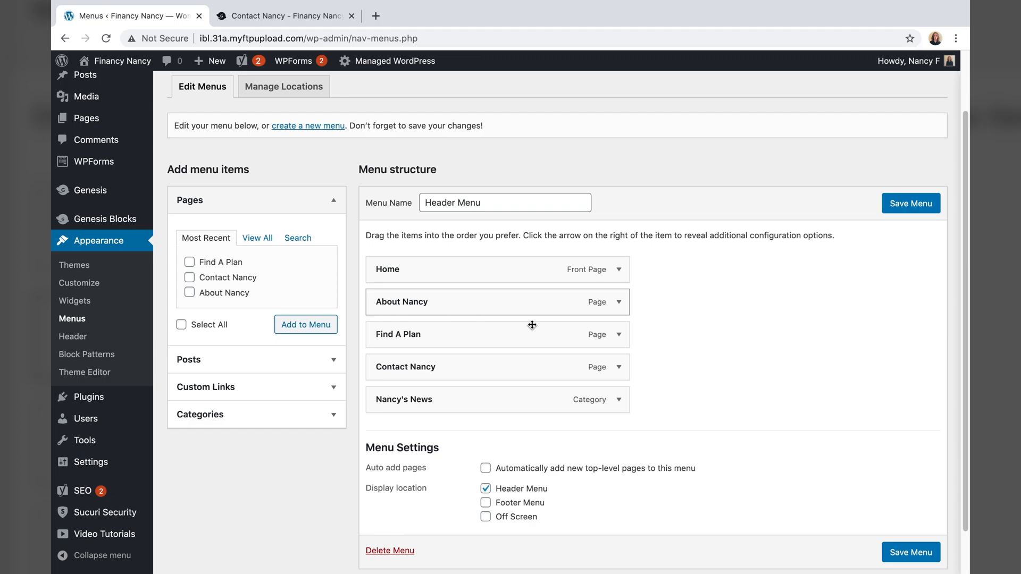
scroll(532, 324, "down", 2)
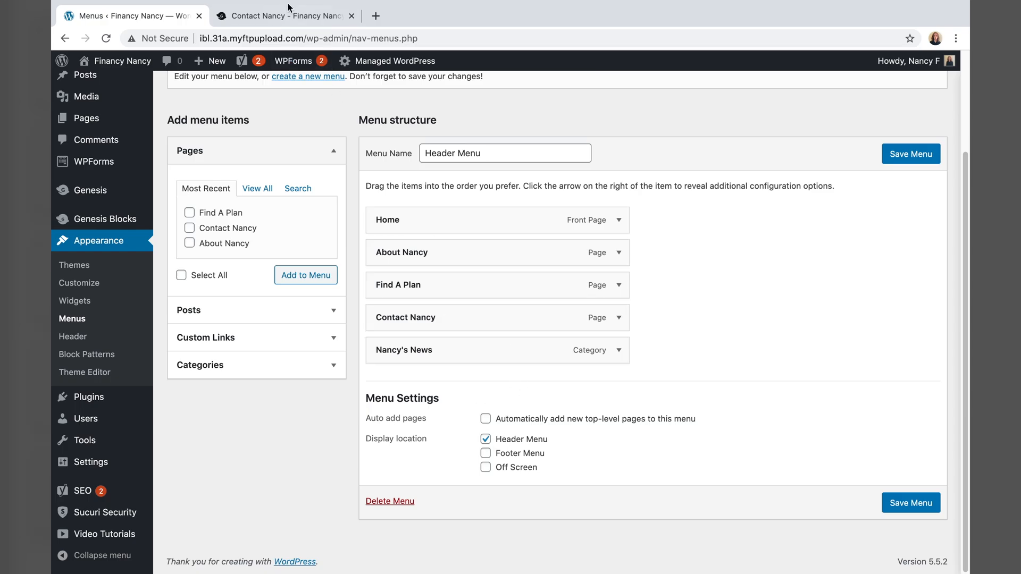
left_click(291, 21)
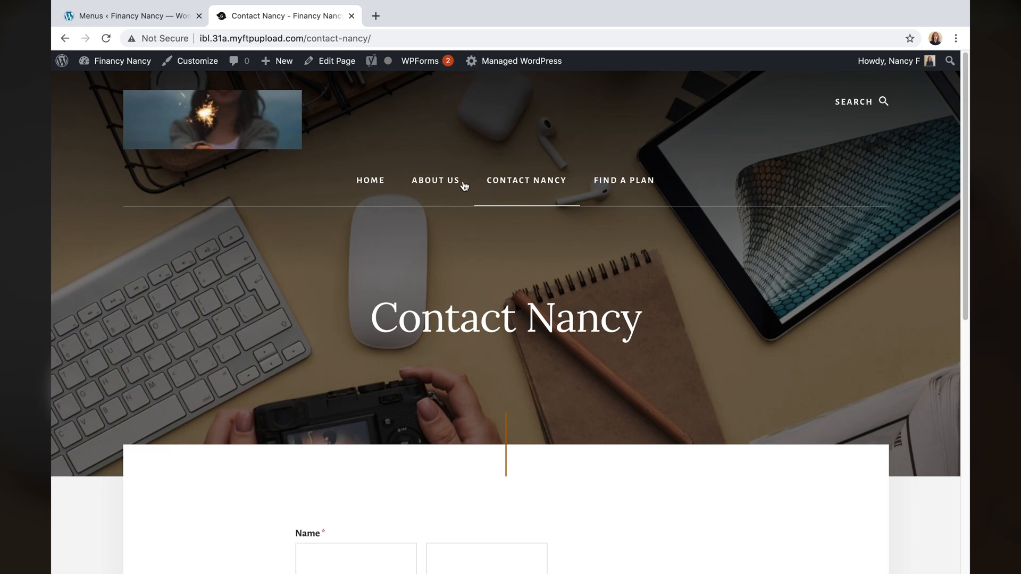
left_click(82, 17)
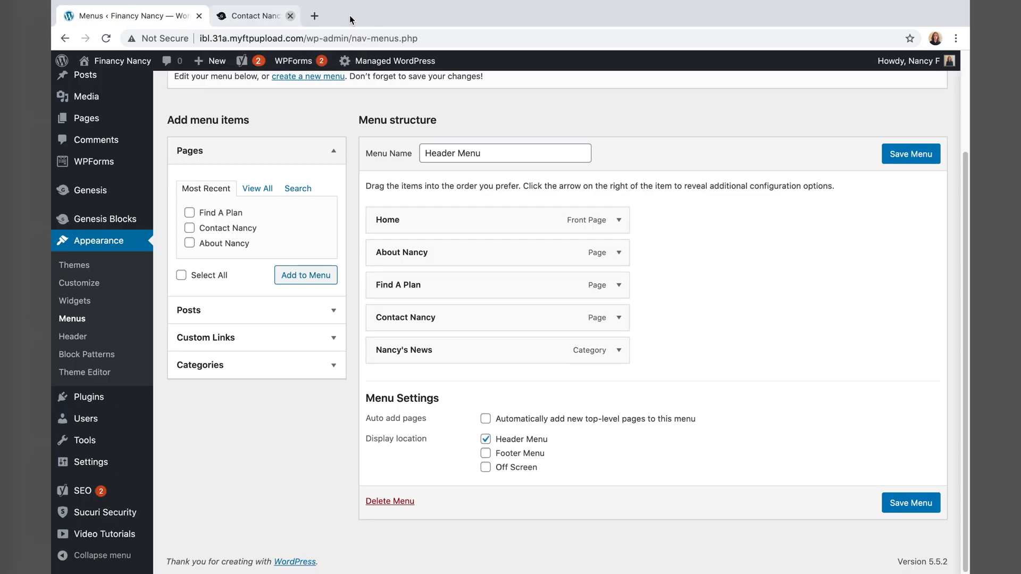
left_click(351, 16)
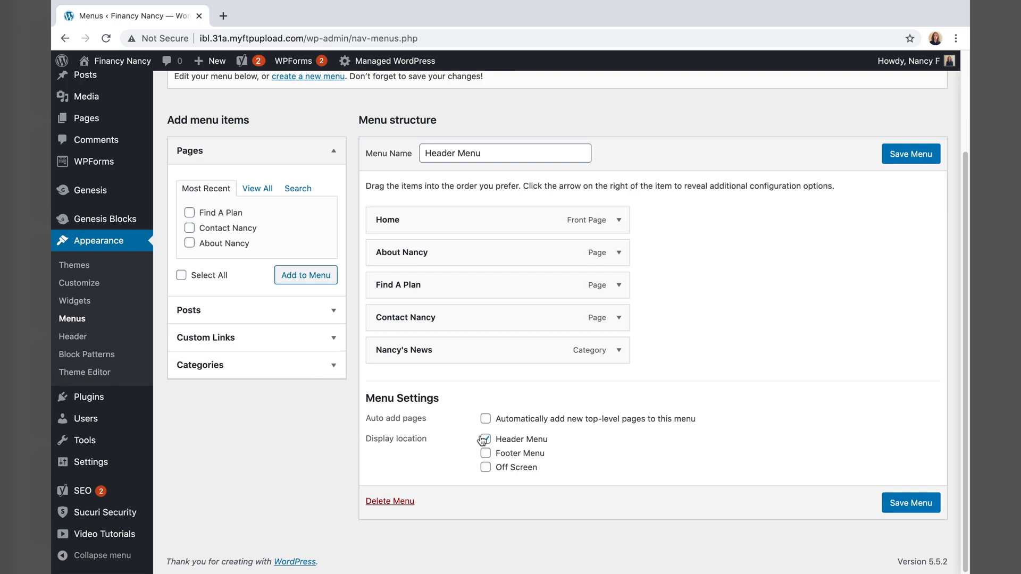
- Assign the Header Menu to the Footer Menu location as well and save it
left_click(486, 454)
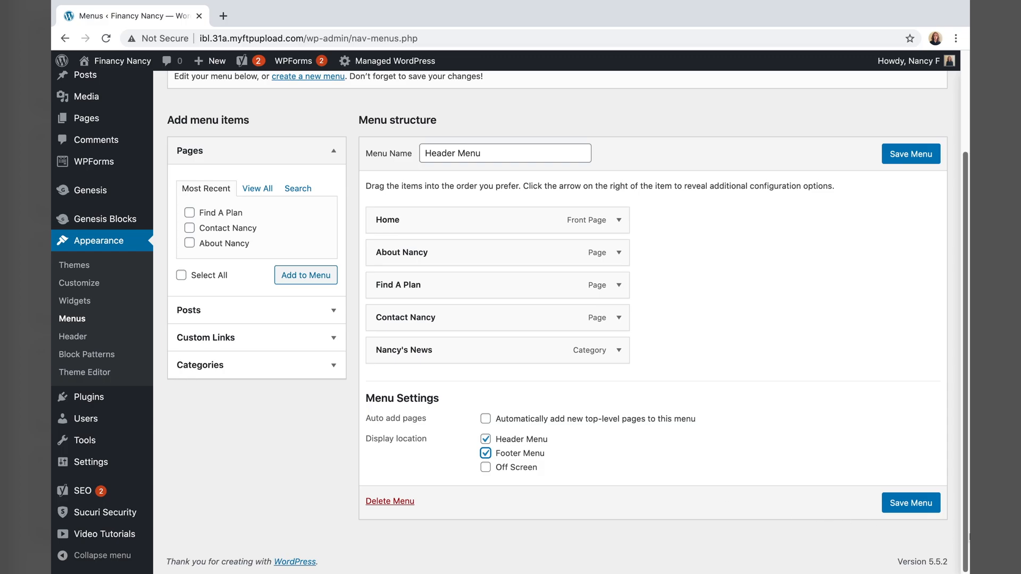
left_click(917, 507)
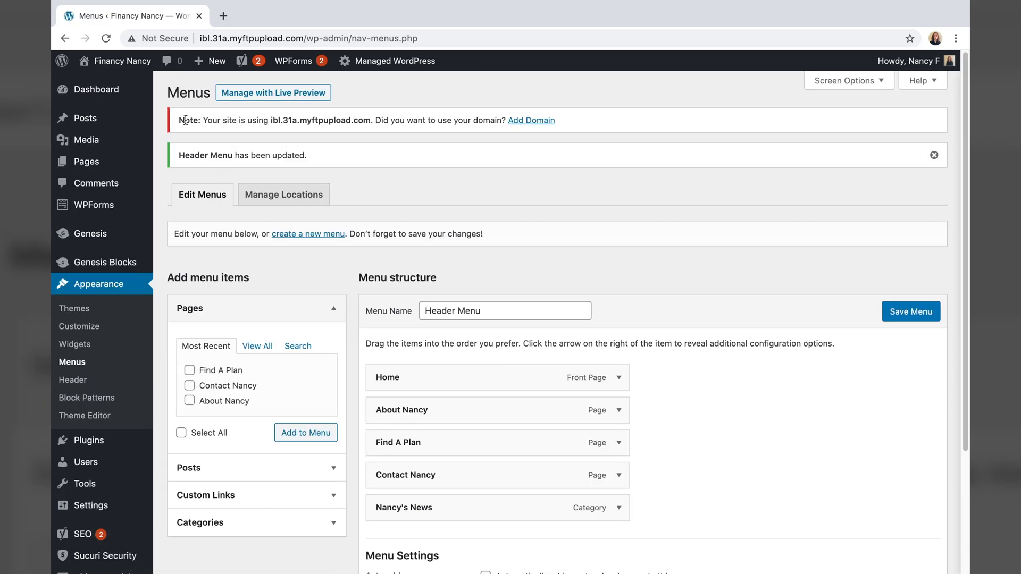
left_click(115, 61)
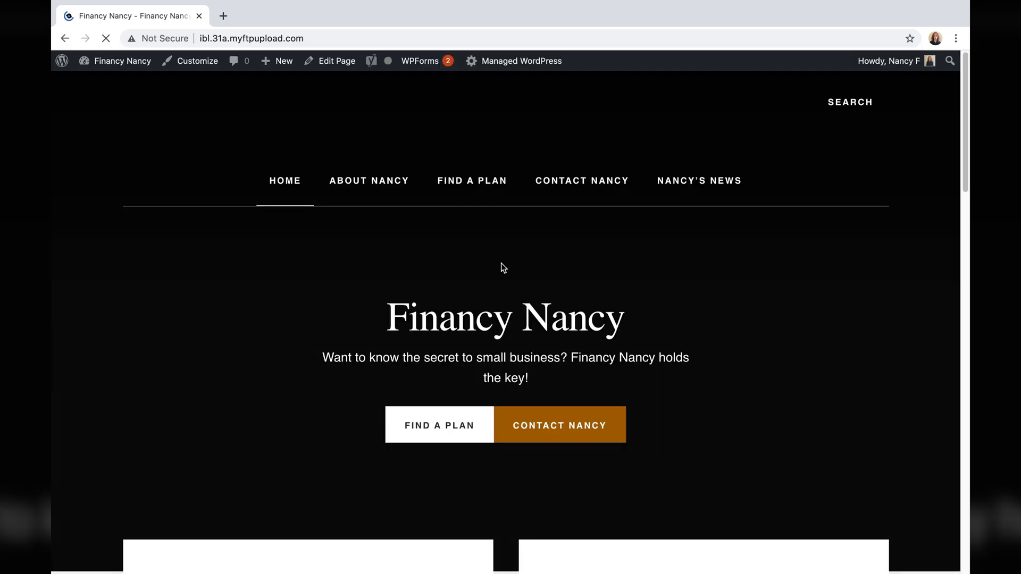
scroll(511, 314, "down", 10)
scroll(511, 319, "down", 12)
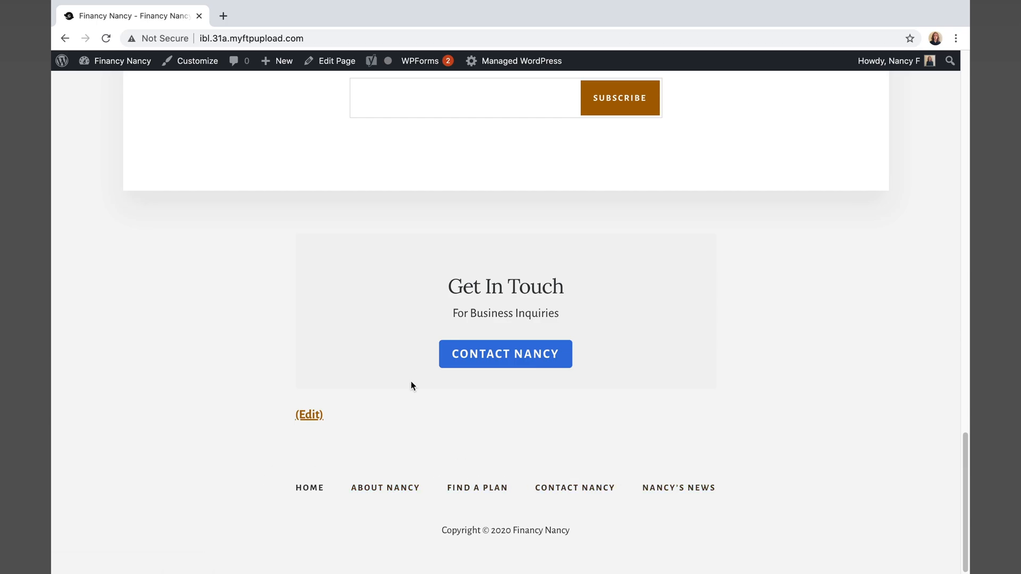
left_click(574, 489)
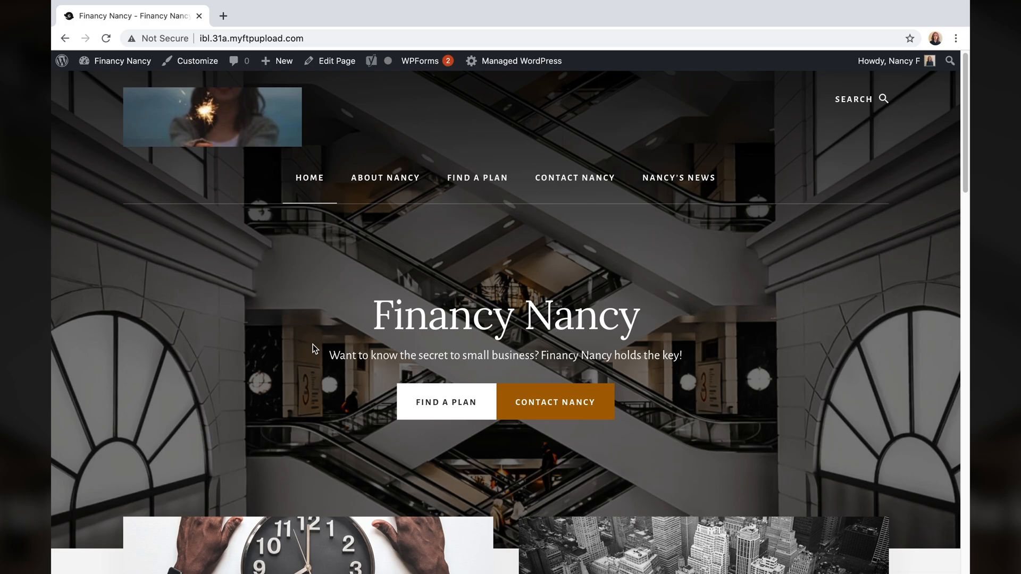
- Go to All Posts in the admin and review the Ancient Finance post
scroll(312, 344, "down", 13)
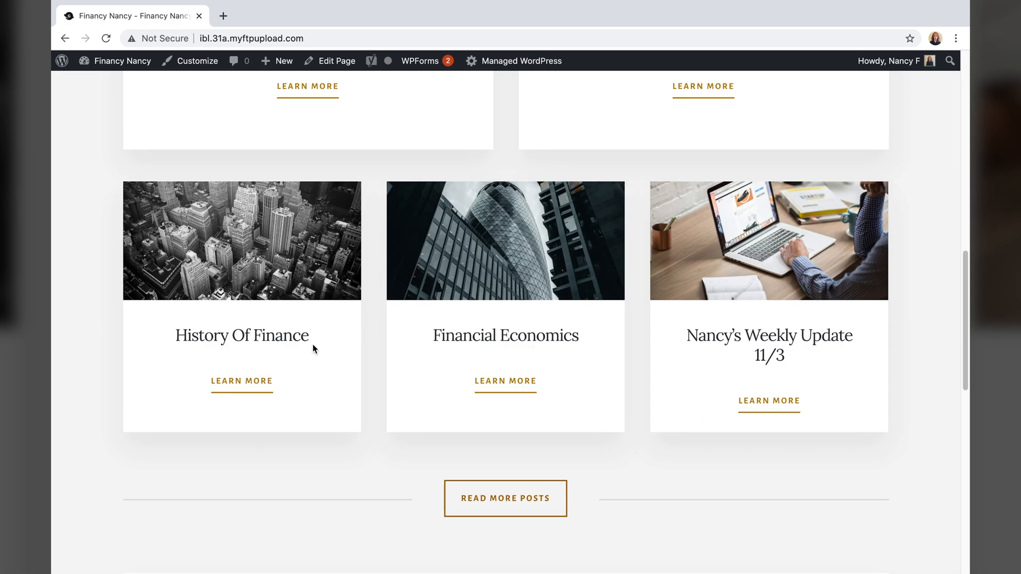
scroll(313, 345, "up", 13)
left_click(63, 67)
mouse_move(67, 120)
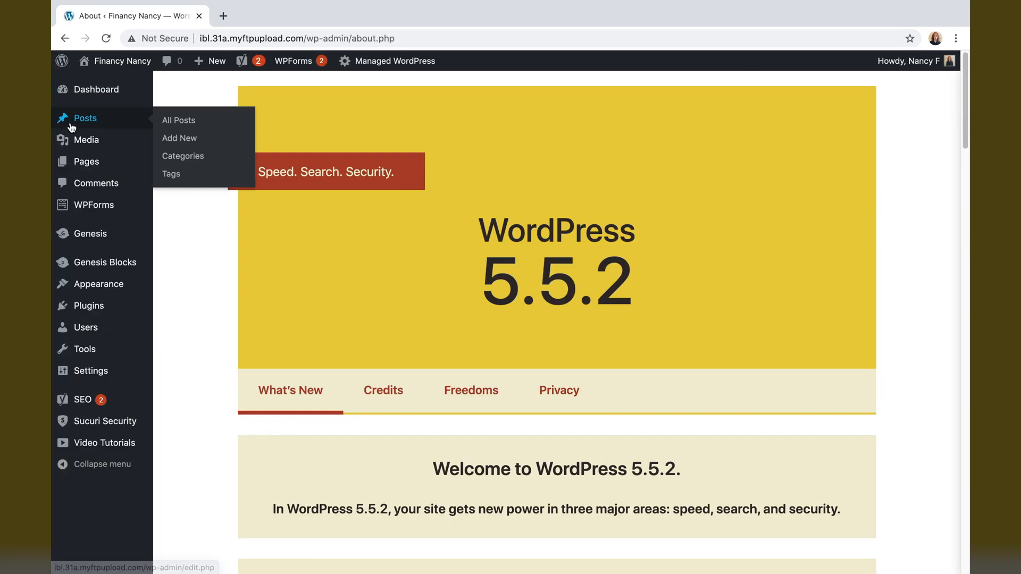
left_click(160, 121)
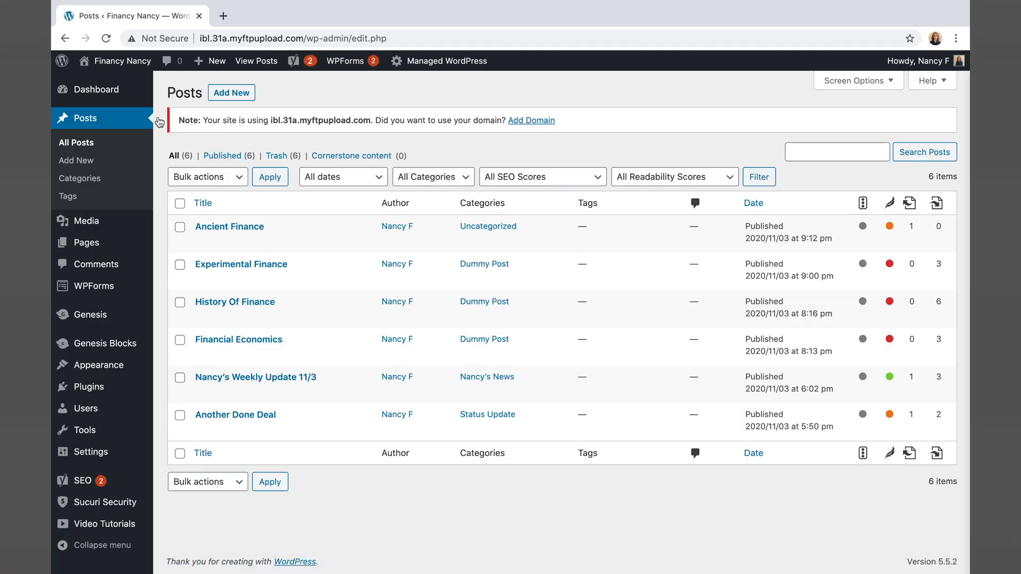
left_click(202, 242)
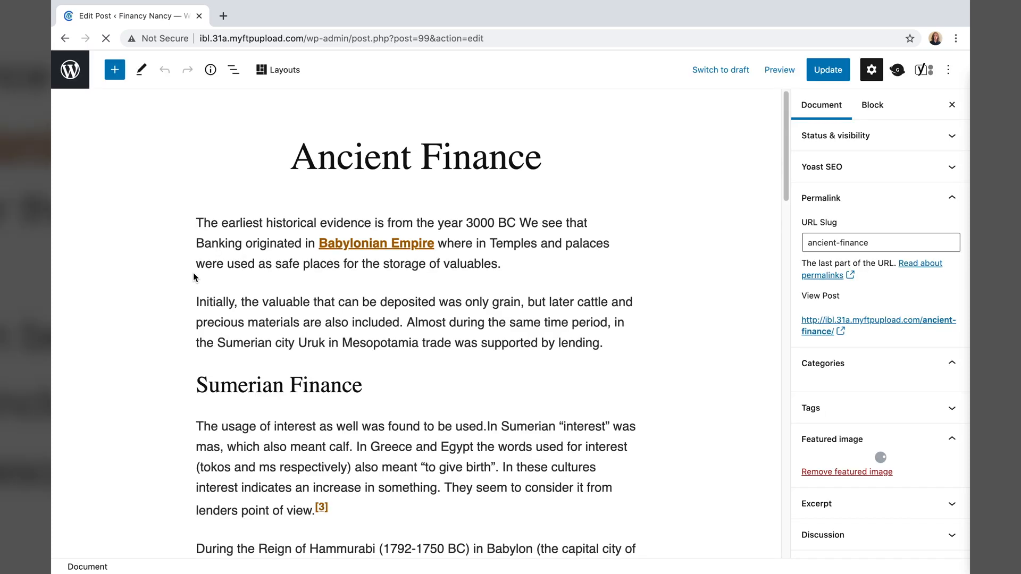
scroll(192, 277, "down", 10)
left_click(53, 58)
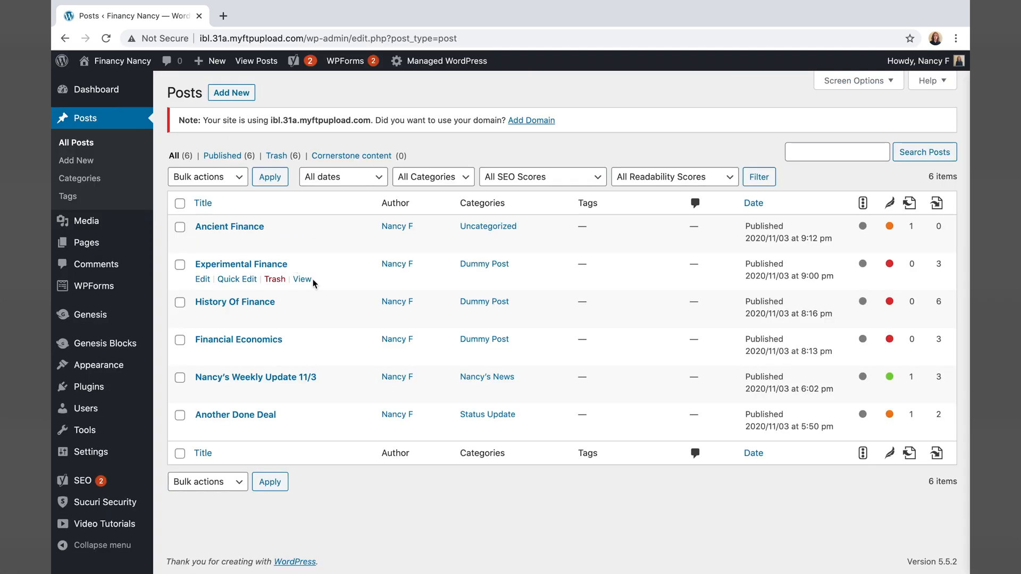
- Insert the reusable Get in Touch block into the Experimental Finance and Financial Economics posts
left_click(171, 283)
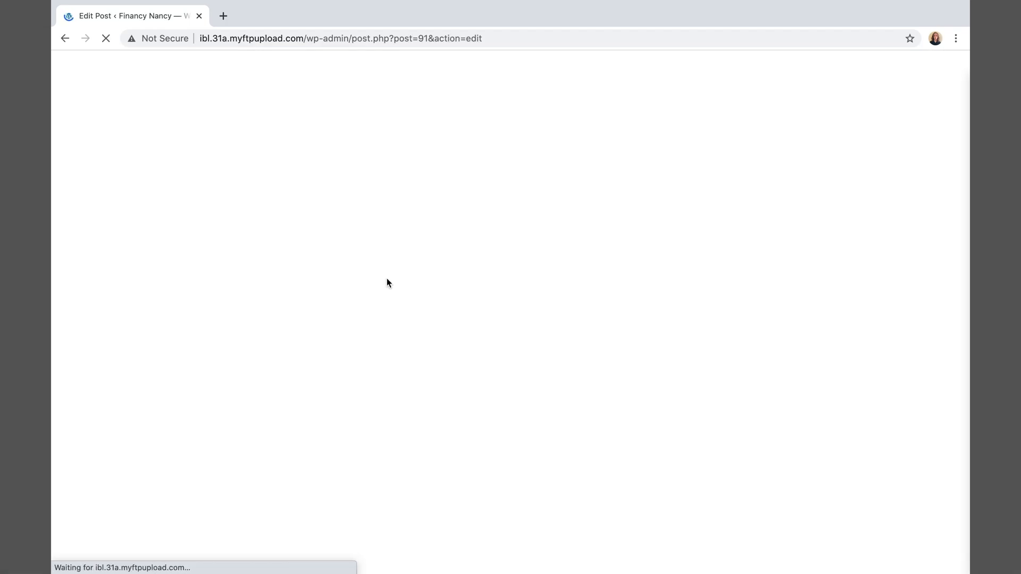
left_click(113, 70)
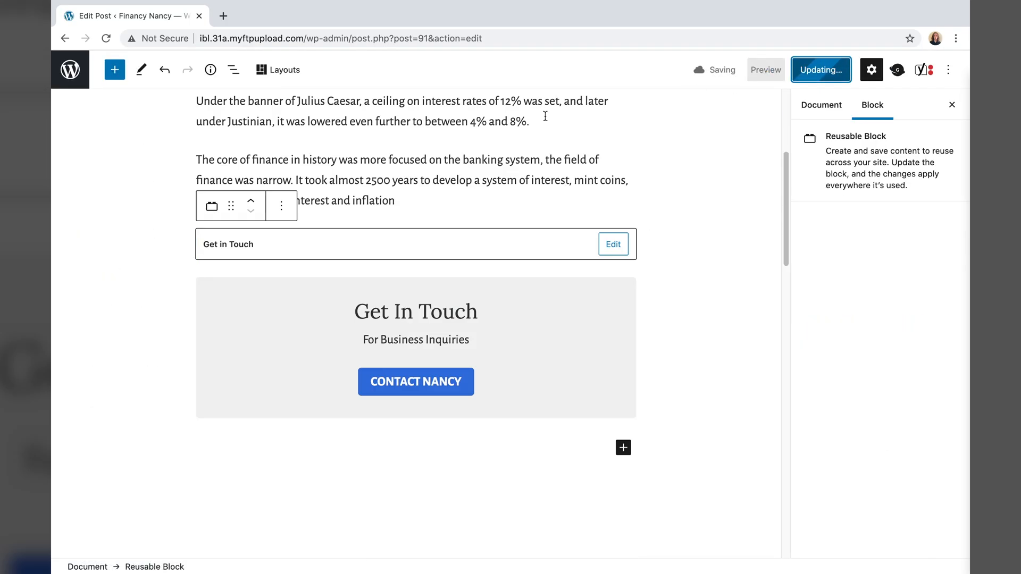
left_click(201, 353)
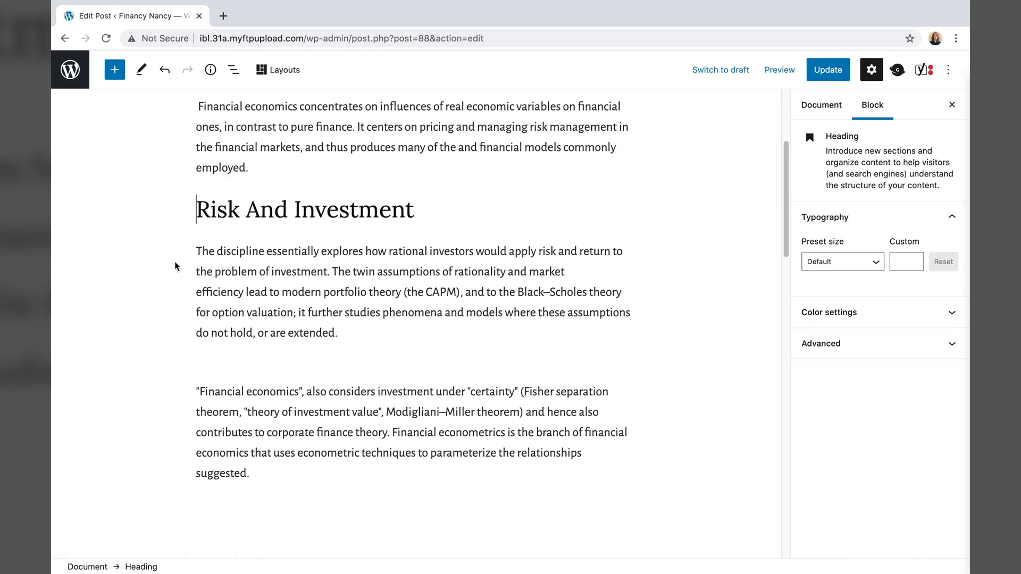
left_click(114, 69)
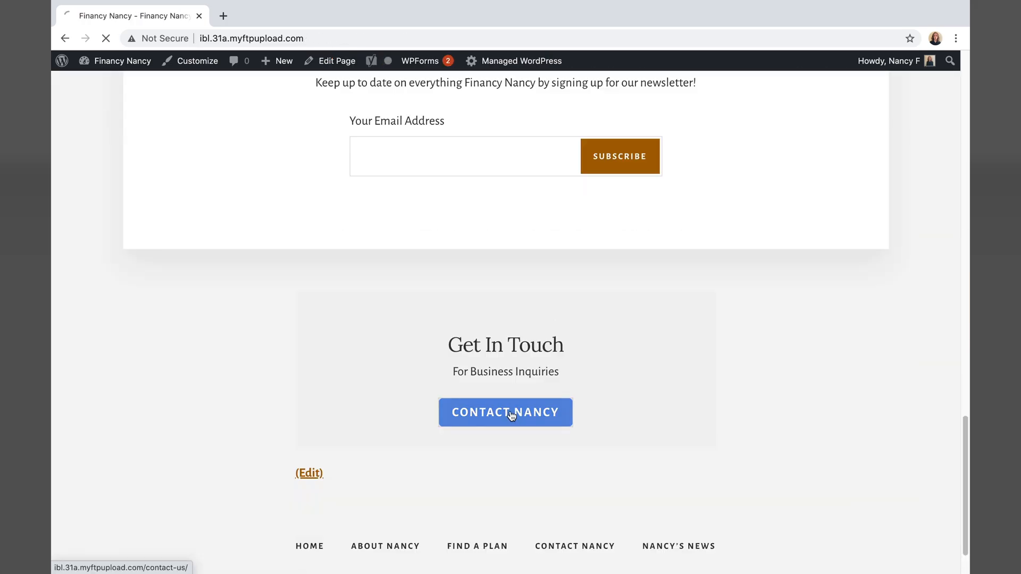
- Test the hero Contact Nancy button, which lands on a /contact-us/ 404 page
left_click(507, 414)
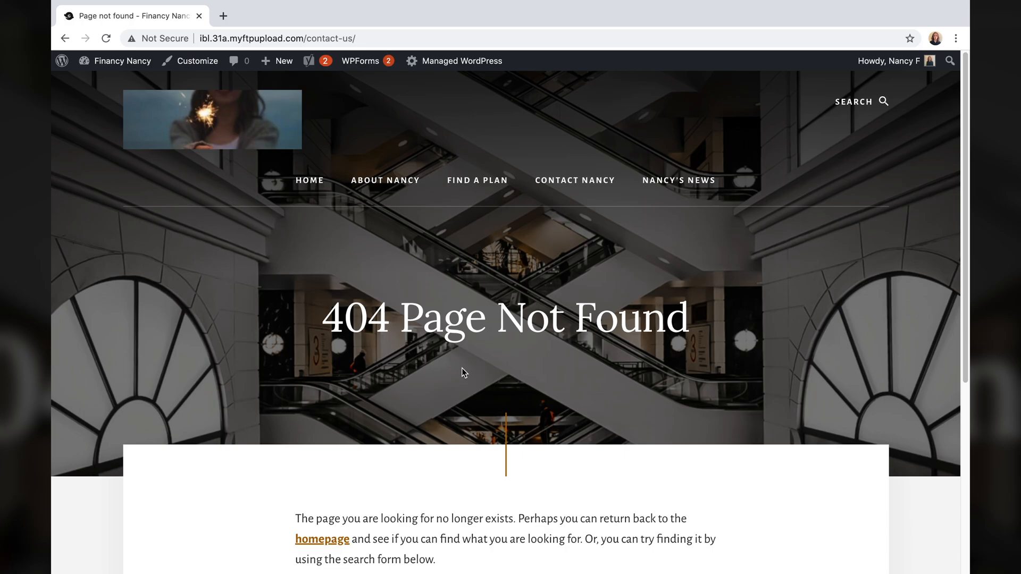
scroll(454, 356, "down", 5)
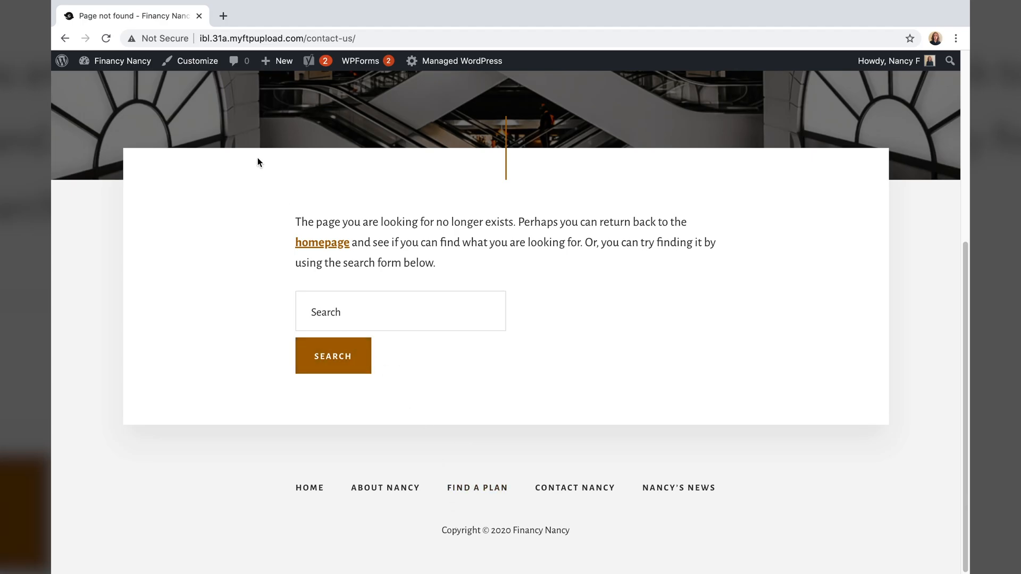
mouse_move(117, 69)
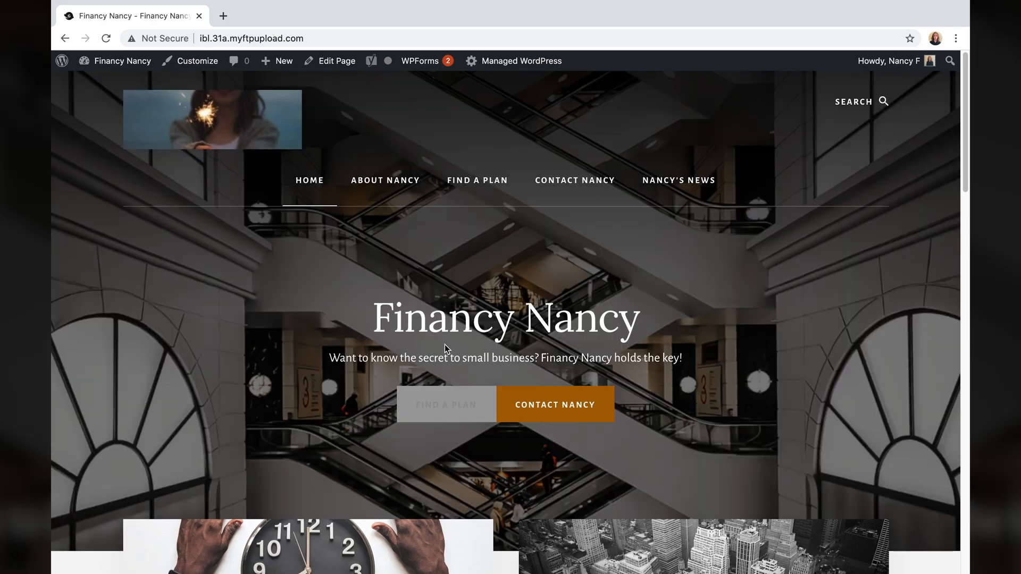
- Open the home page in the editor and edit the reusable Get in Touch block's CONTACT NANCY button
left_click(330, 61)
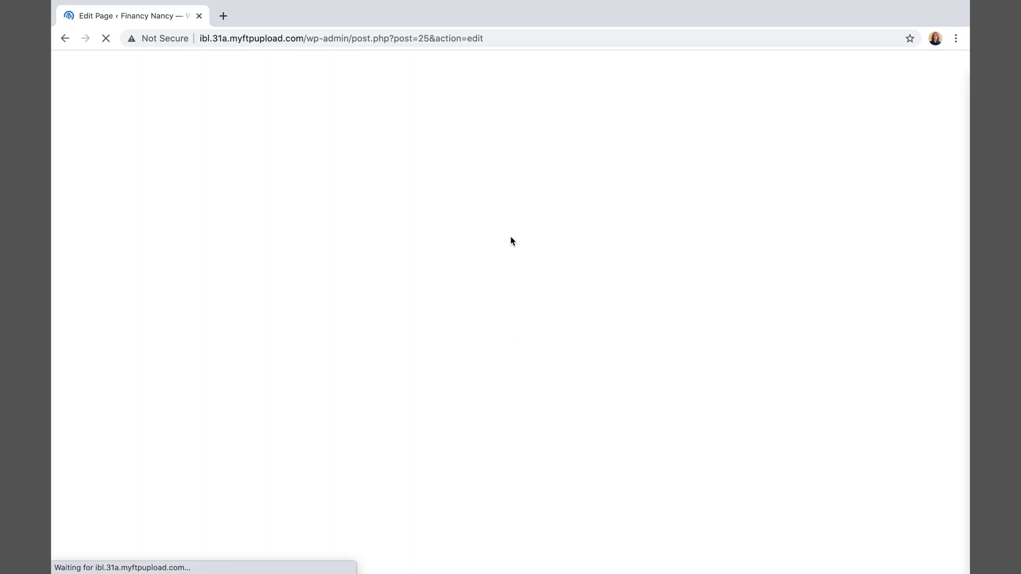
scroll(506, 289, "down", 20)
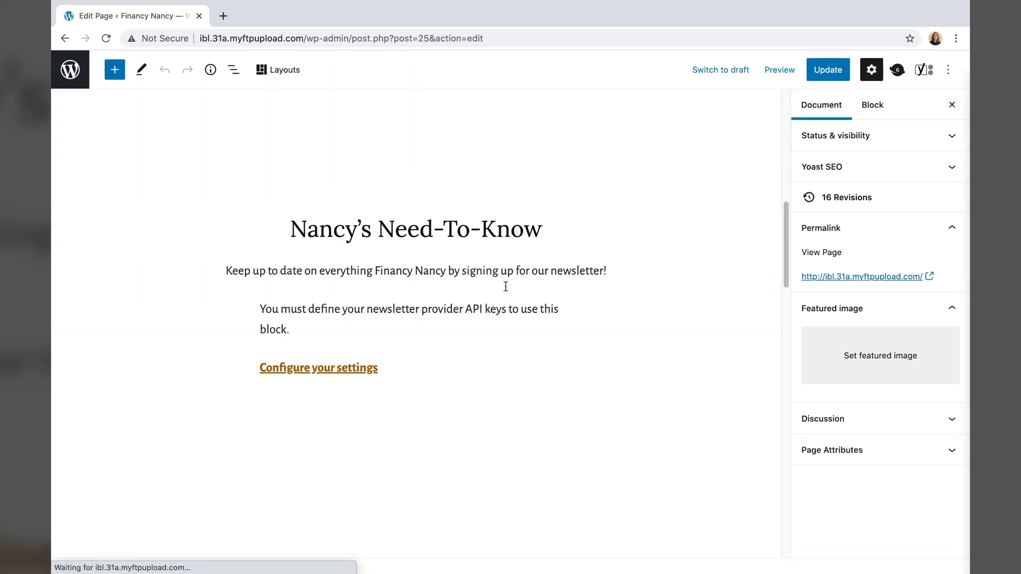
left_click(295, 324)
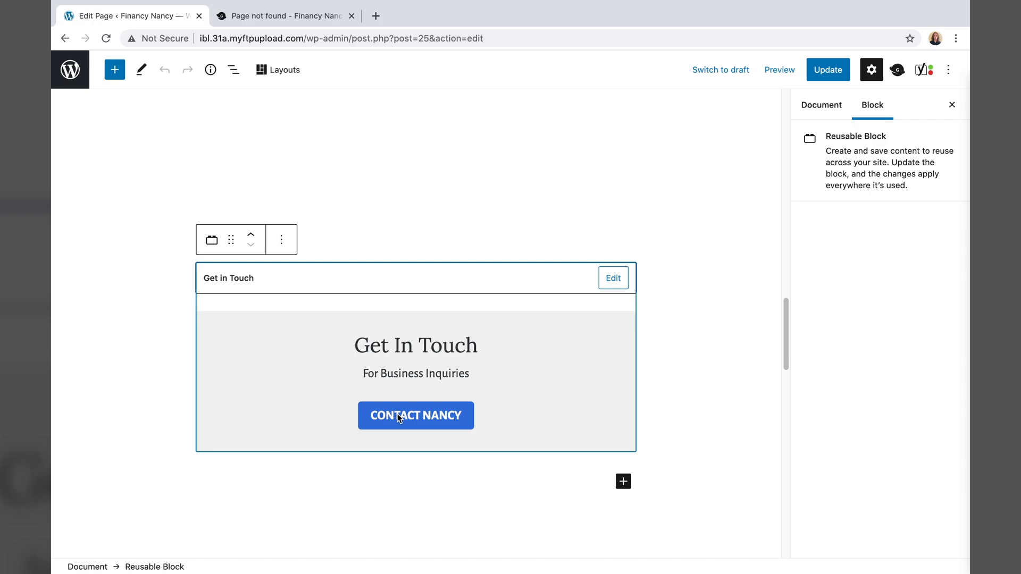
left_click(611, 279)
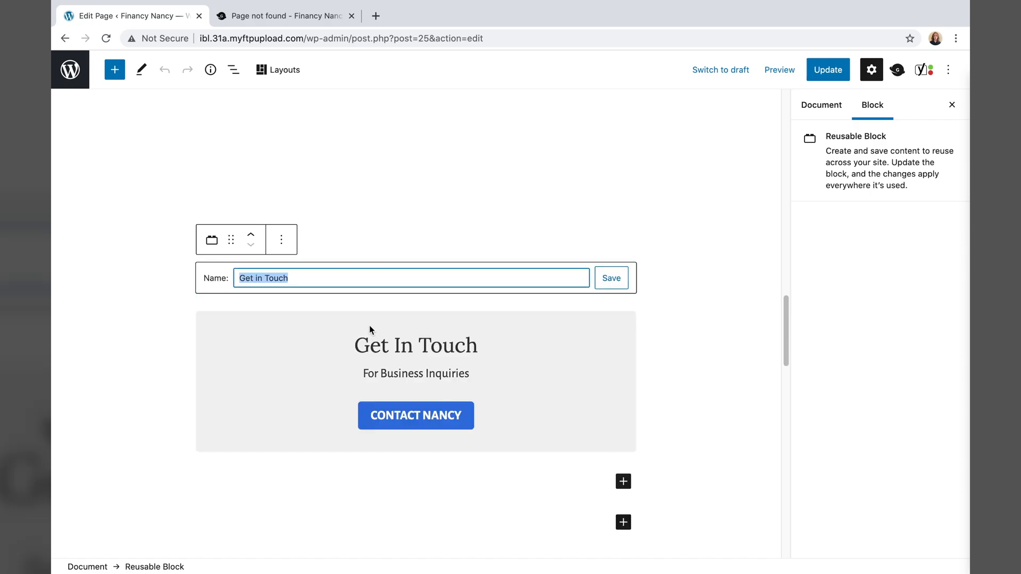
left_click(413, 414)
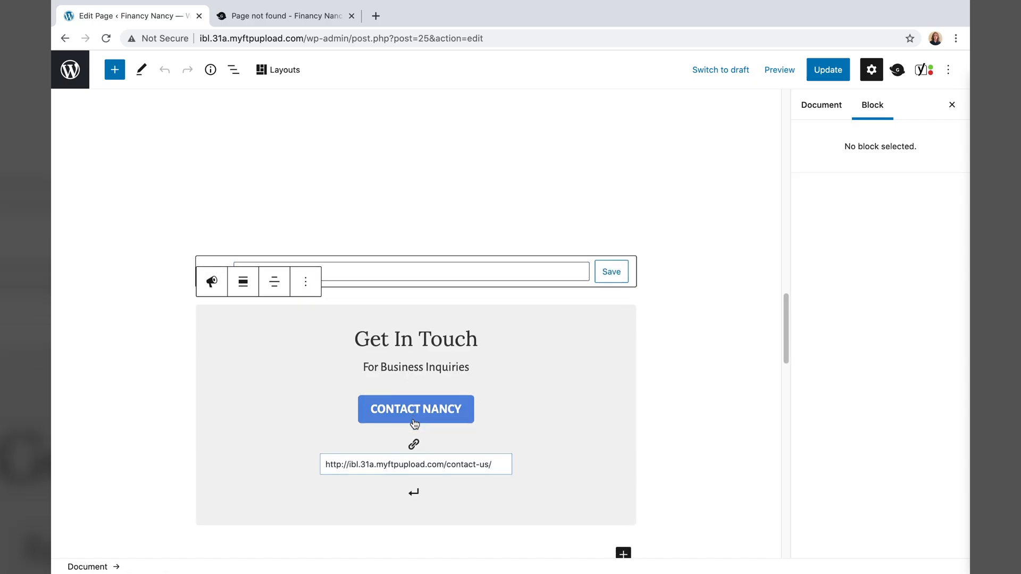
- Change the button link from contact-us to contact-nancy, then save the block and update the page
scroll(414, 424, "down", 2)
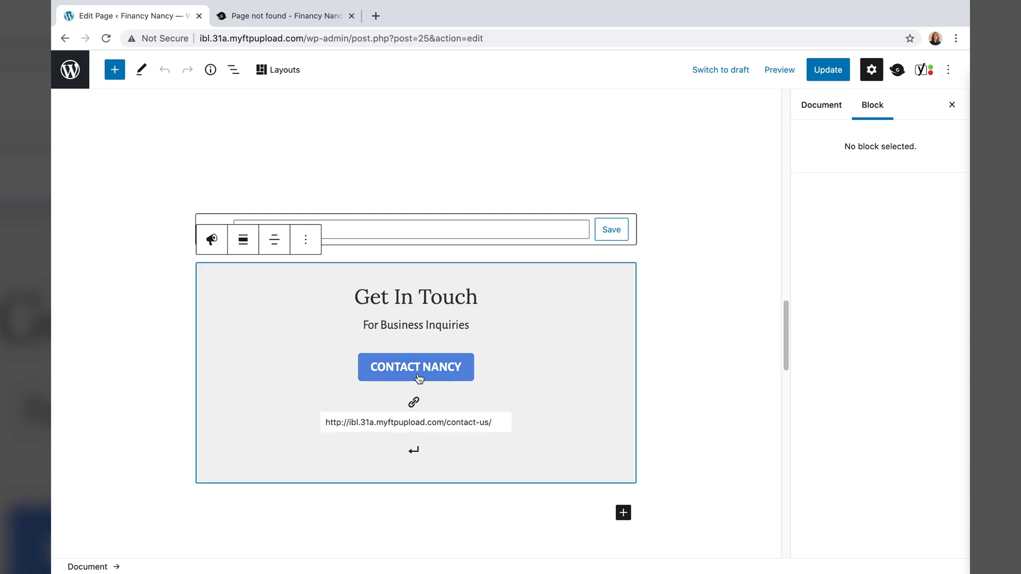
left_click_drag(489, 423, 303, 428)
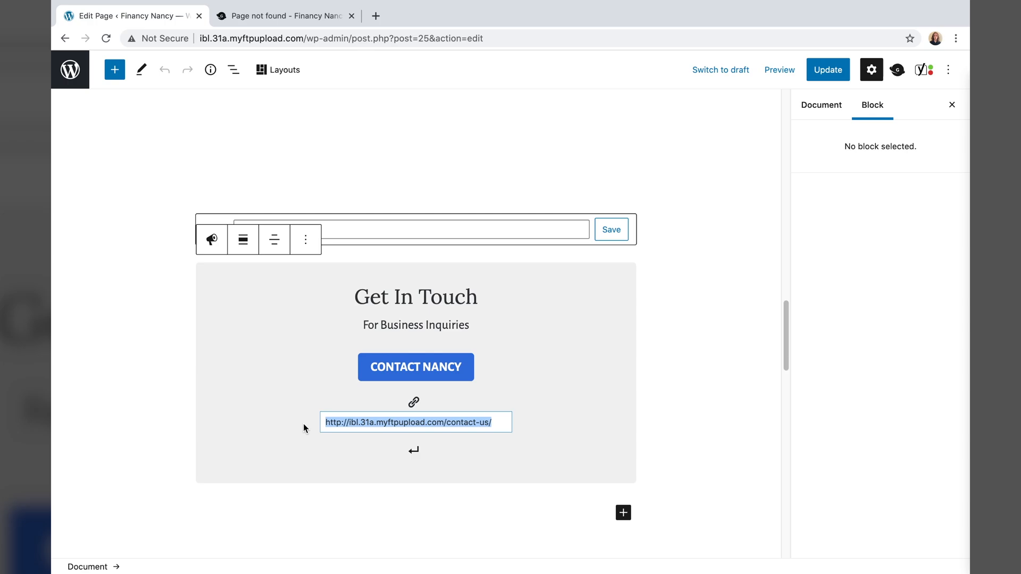
left_click(501, 425)
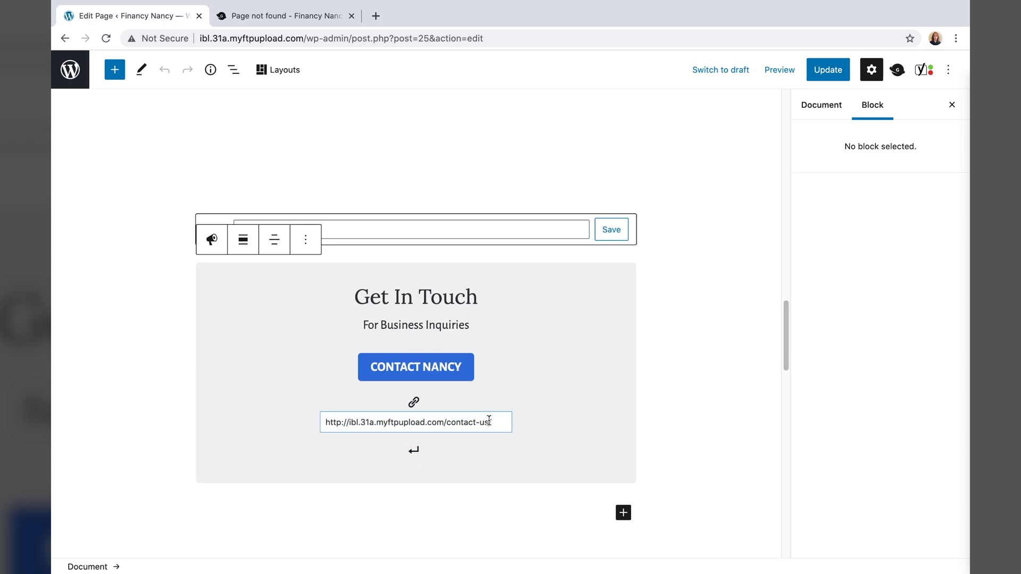
key("Left")
key("BackSpace")
key("BackSpace")
type("nancy")
left_click(415, 453)
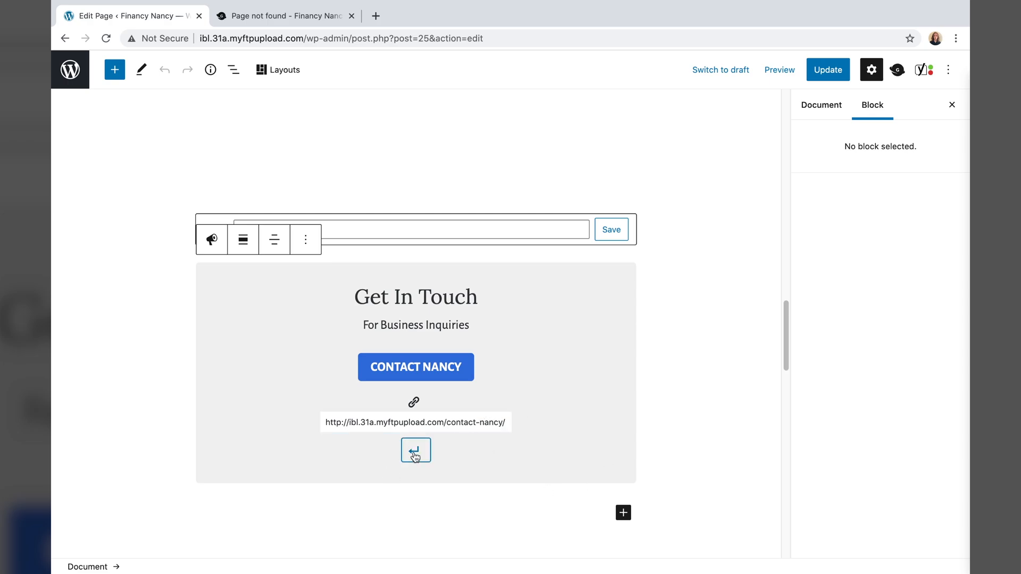
left_click(612, 231)
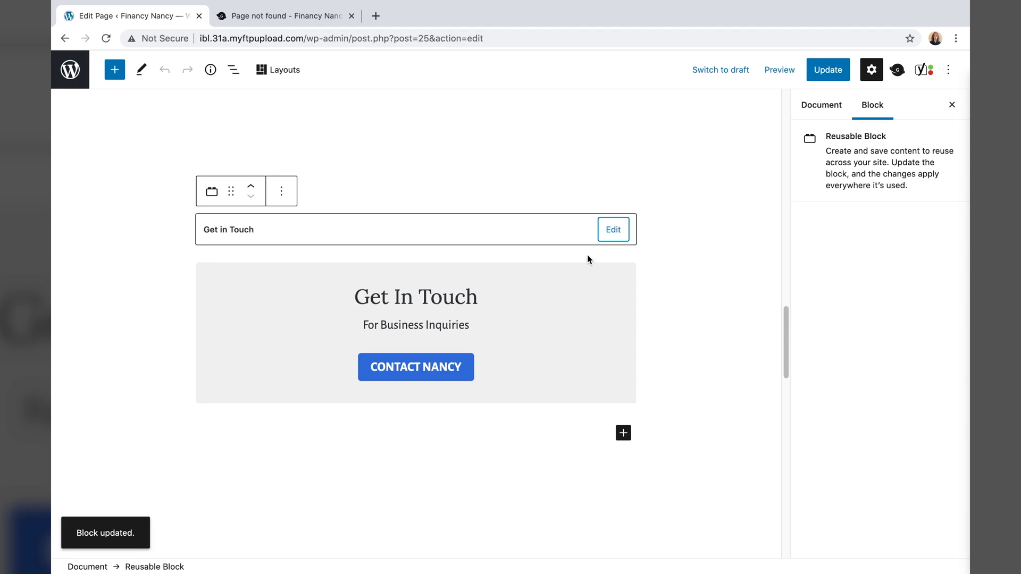
left_click(827, 70)
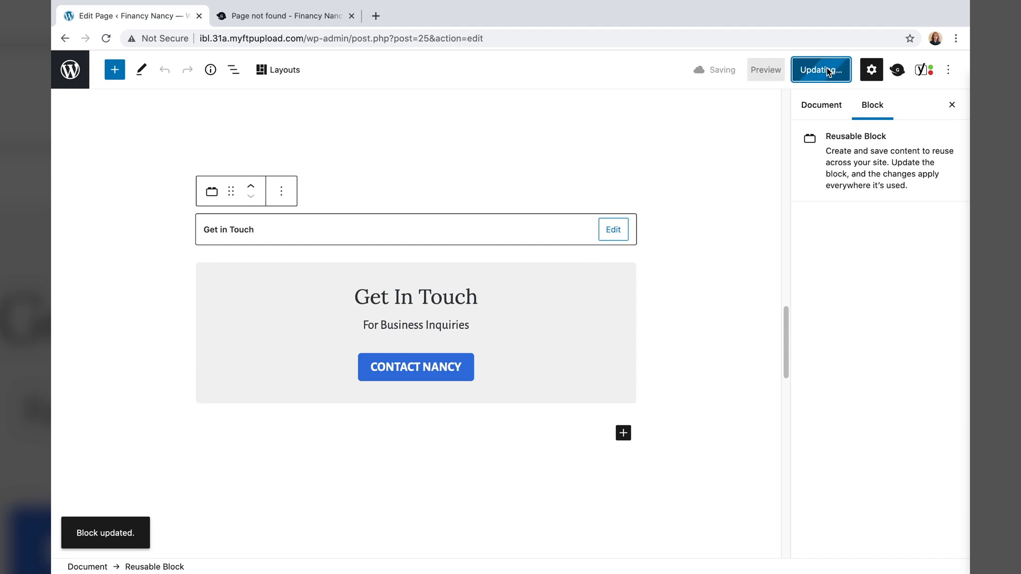
left_click(165, 534)
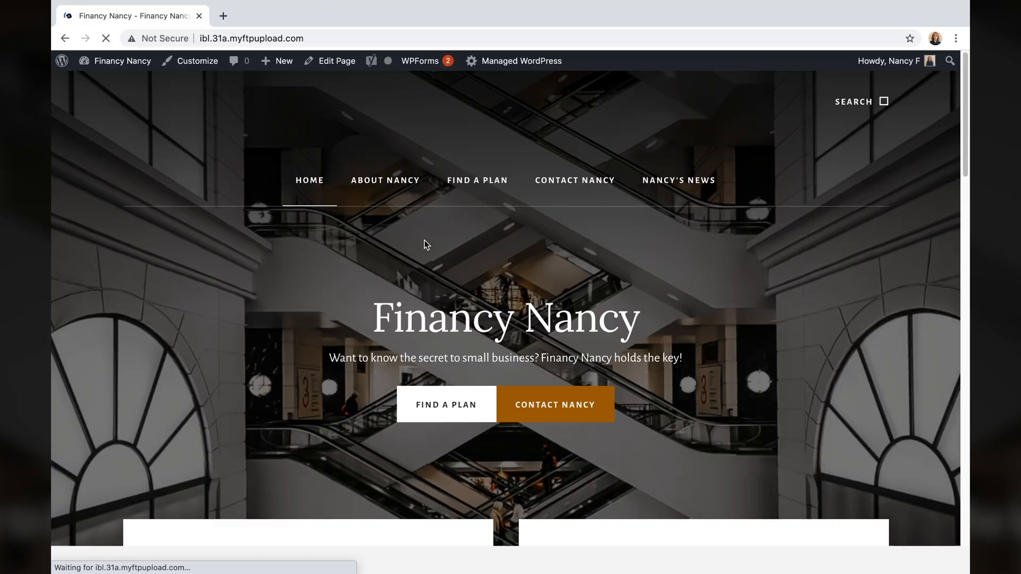
- Confirm the CONTACT NANCY buttons on the home page and Nancy's News open /contact-nancy/
scroll(443, 353, "down", 20)
left_click(500, 362)
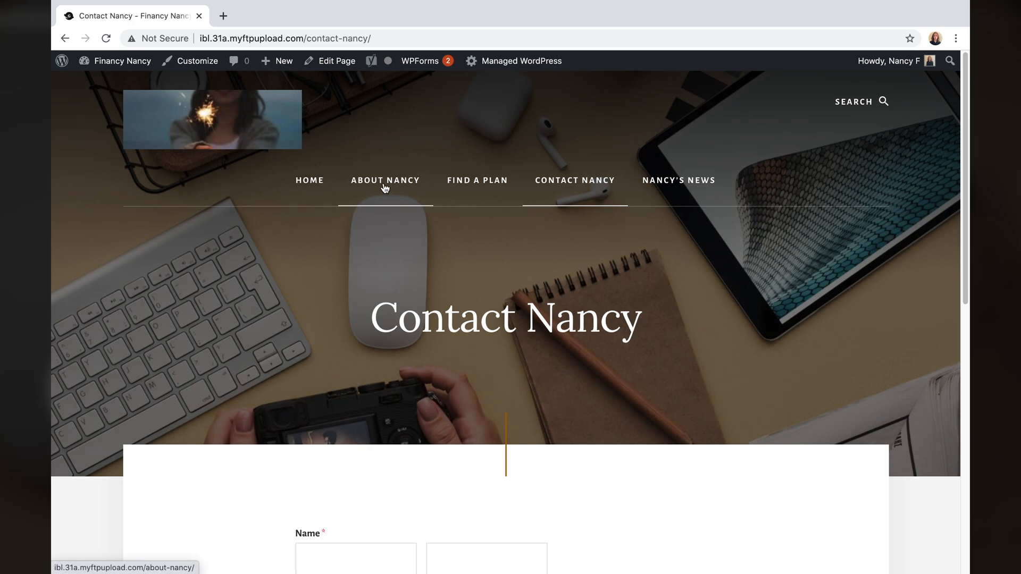
left_click(683, 181)
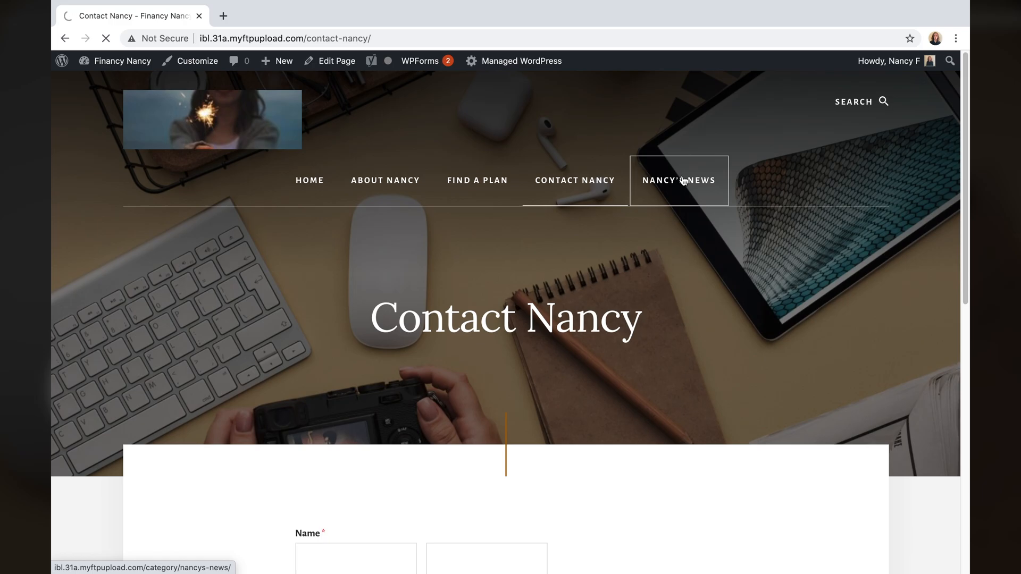
scroll(319, 352, "down", 15)
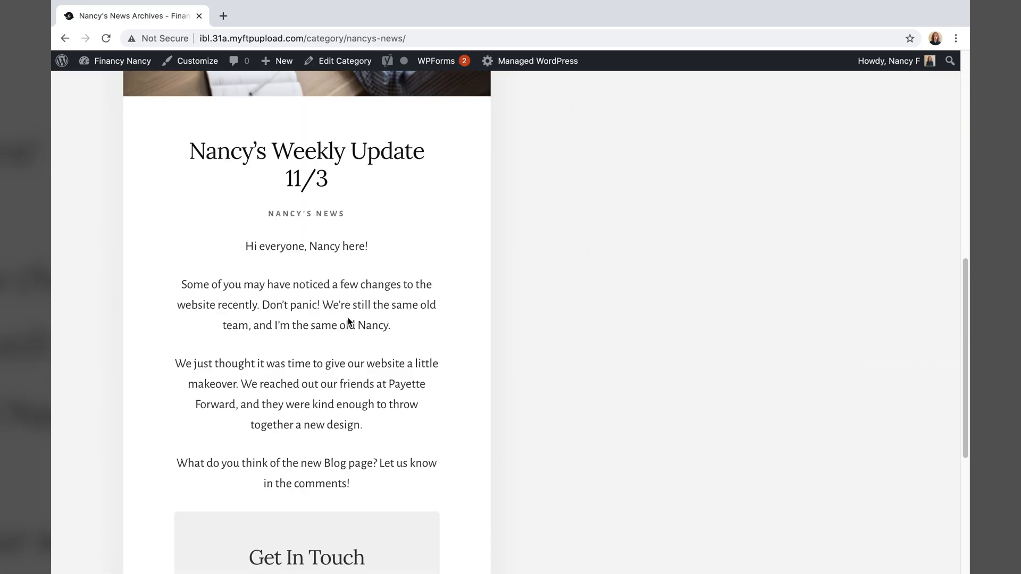
left_click(318, 342)
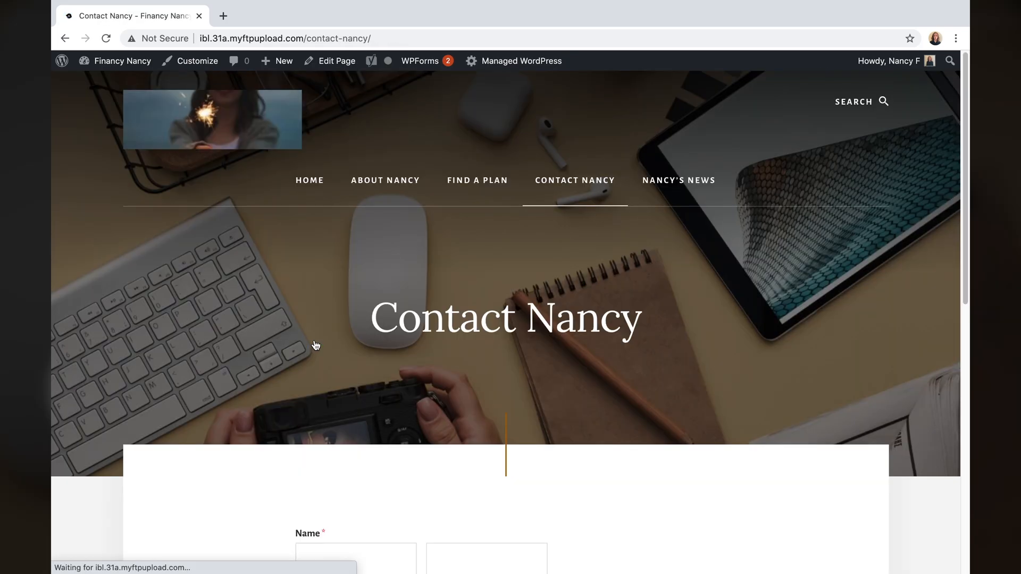
scroll(314, 344, "down", 8)
scroll(313, 344, "up", 8)
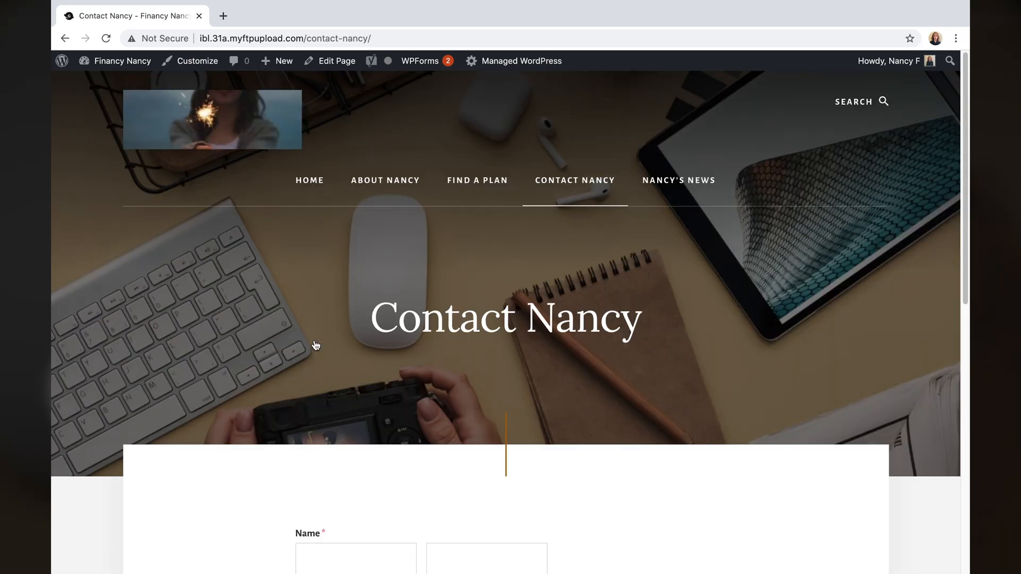
- Return to the Financy Nancy home page via the header logo
left_click(292, 132)
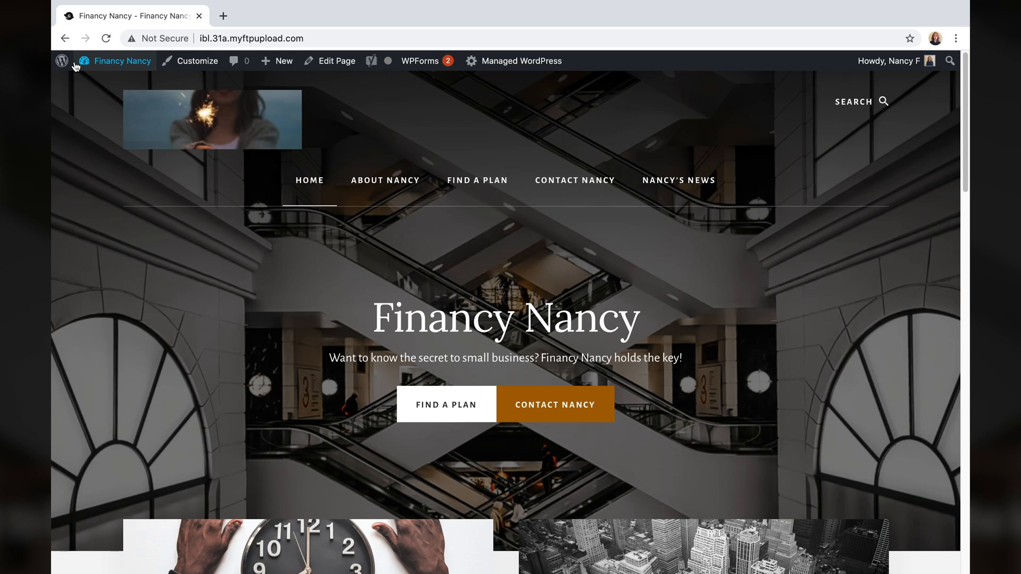
- Go to the admin dashboard and open Yoast SEO from the sidebar
left_click(57, 66)
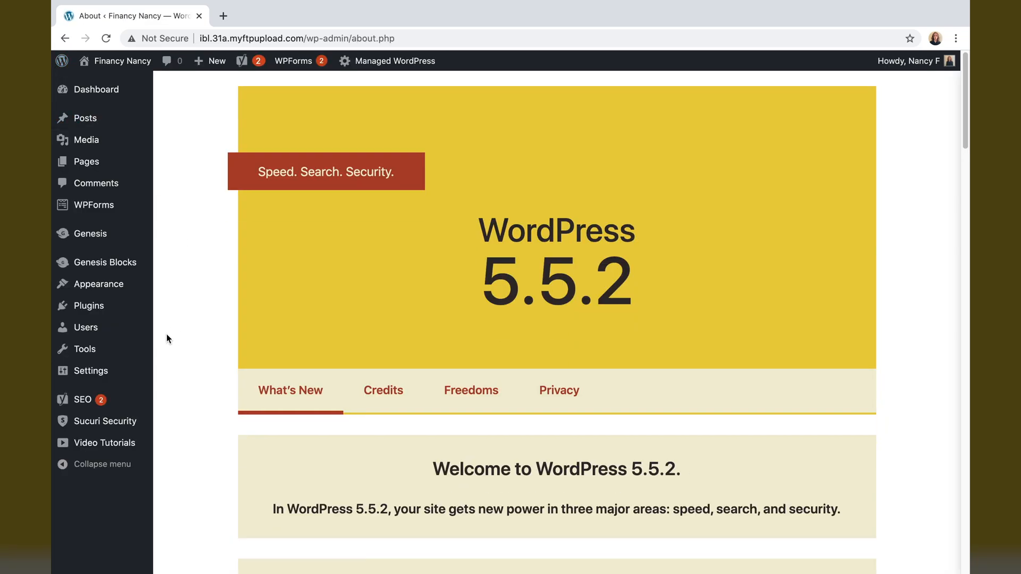
left_click(84, 400)
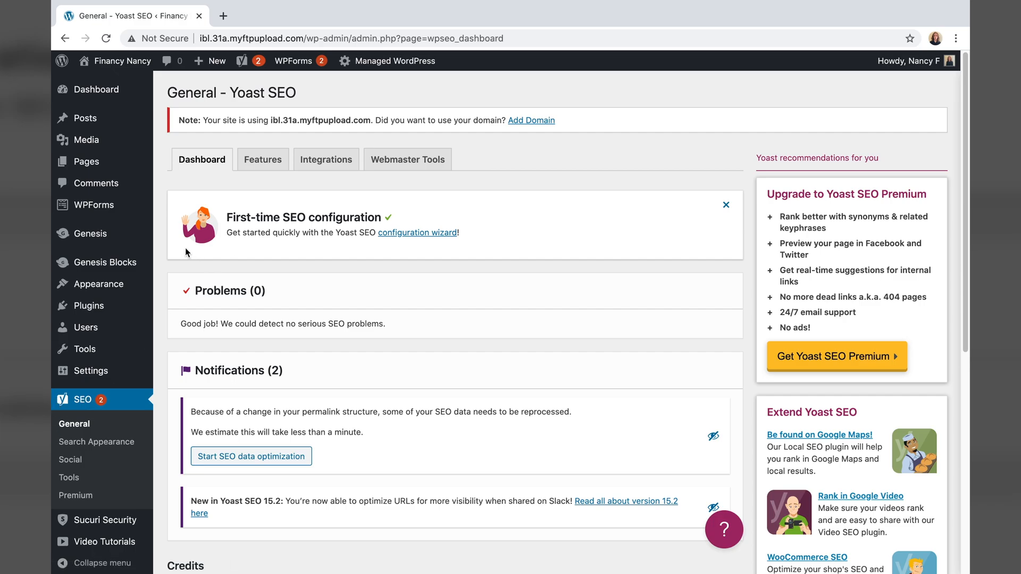
- Start the Yoast configuration wizard, choose the environment, and mark the site as a small offline business
left_click(436, 234)
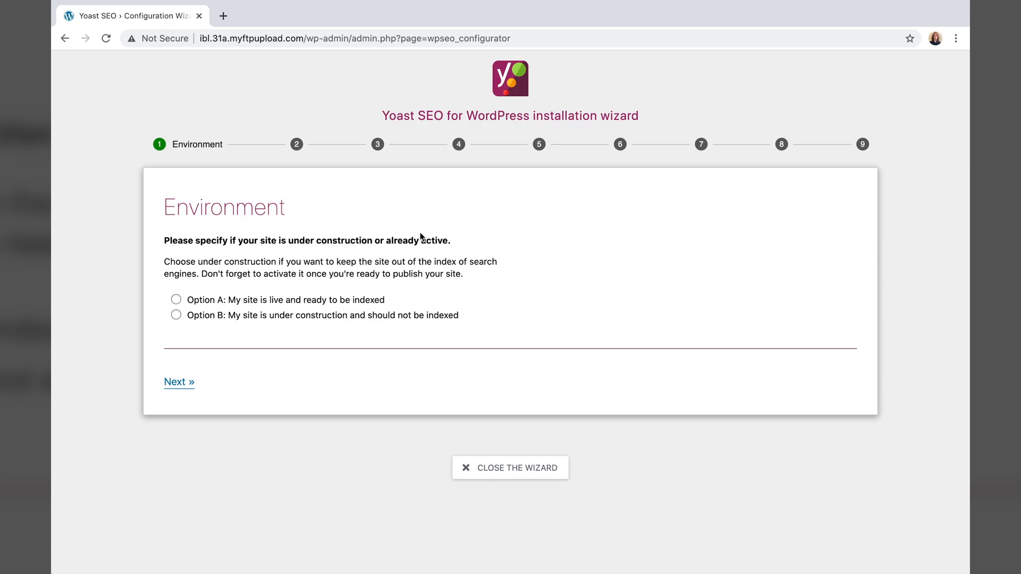
left_click(173, 316)
left_click(173, 382)
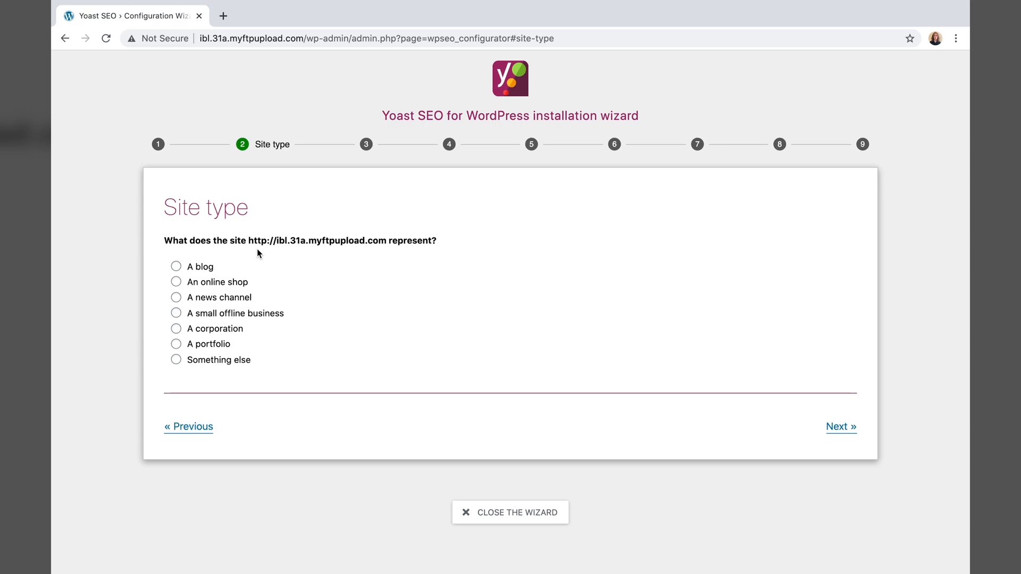
left_click(177, 315)
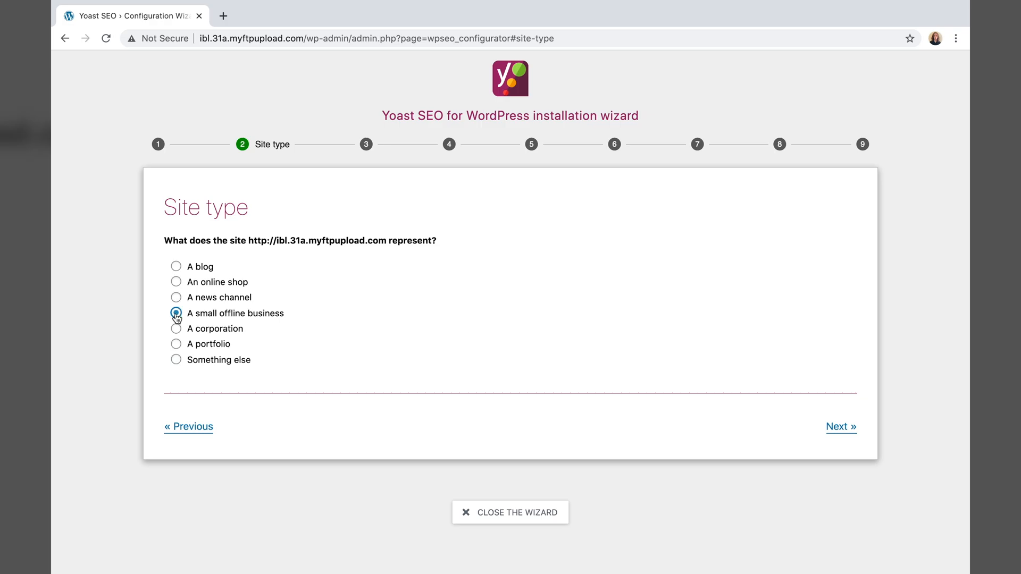
left_click(834, 427)
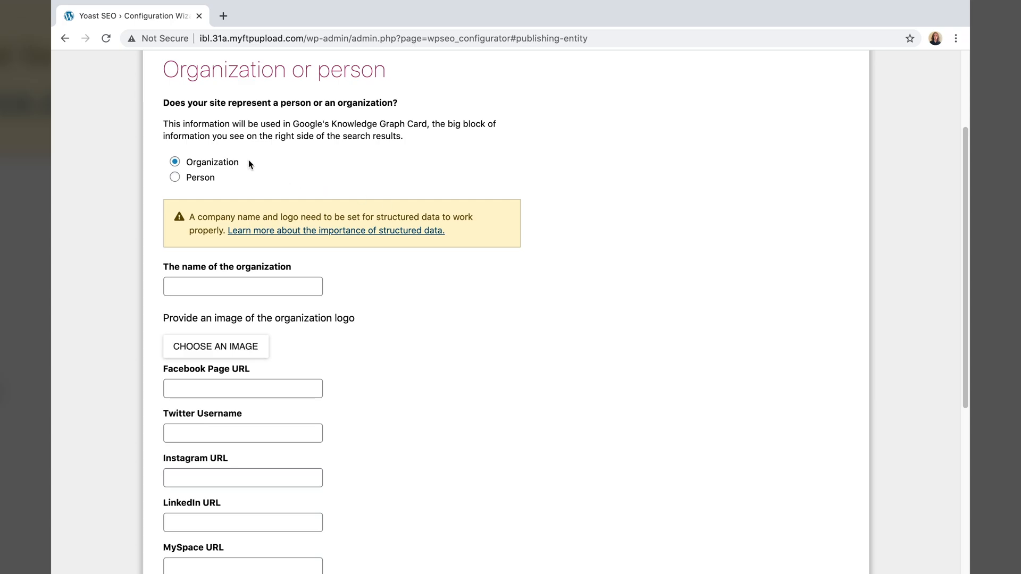
- Set the site to represent a Person, using the site's user, and continue to search engine visibility
left_click(173, 179)
left_click(247, 370)
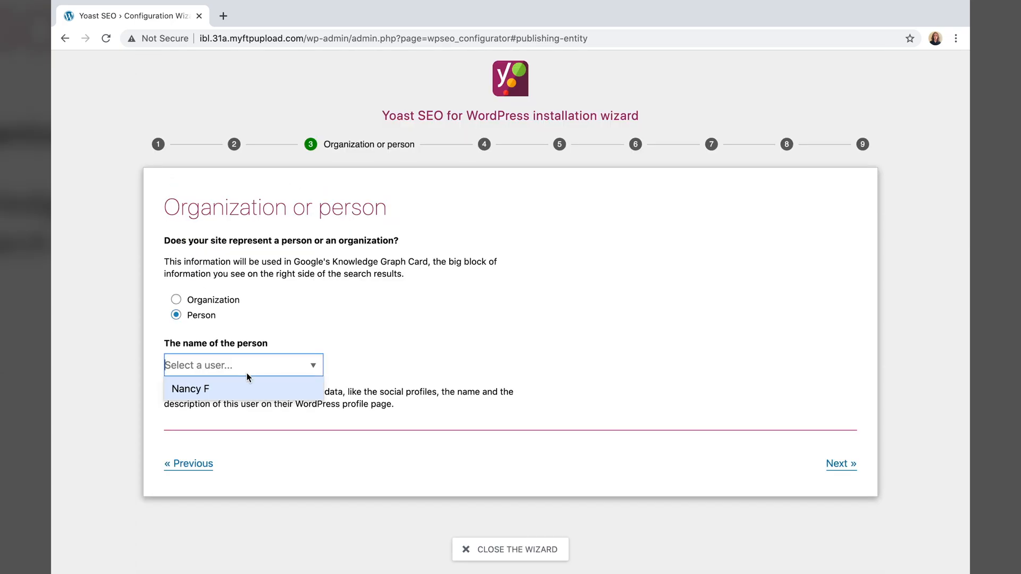
left_click(243, 388)
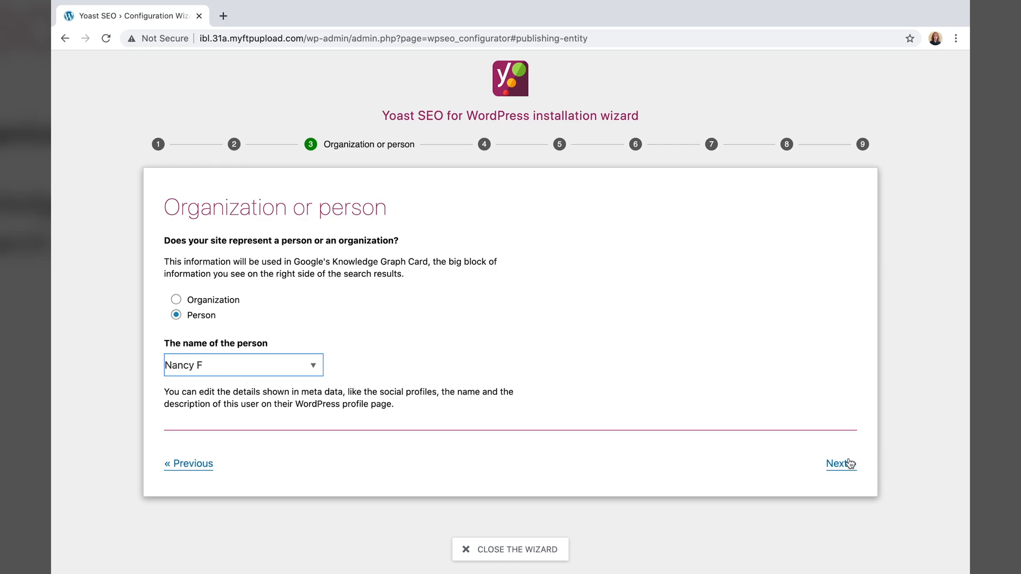
left_click(831, 465)
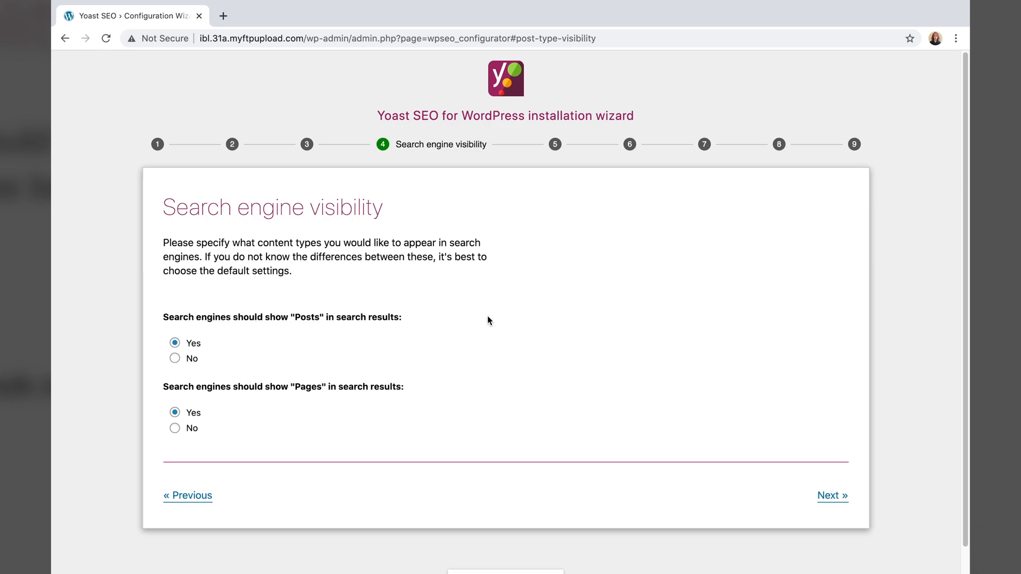
- Keep the search engine visibility step as is and choose the vertical bar title separator
left_click(843, 503)
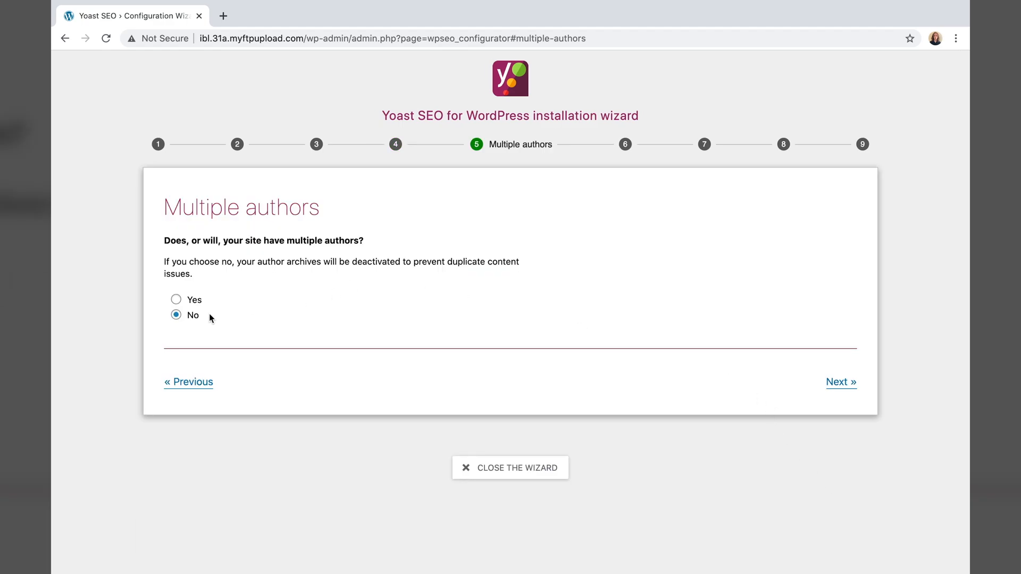
left_click(842, 385)
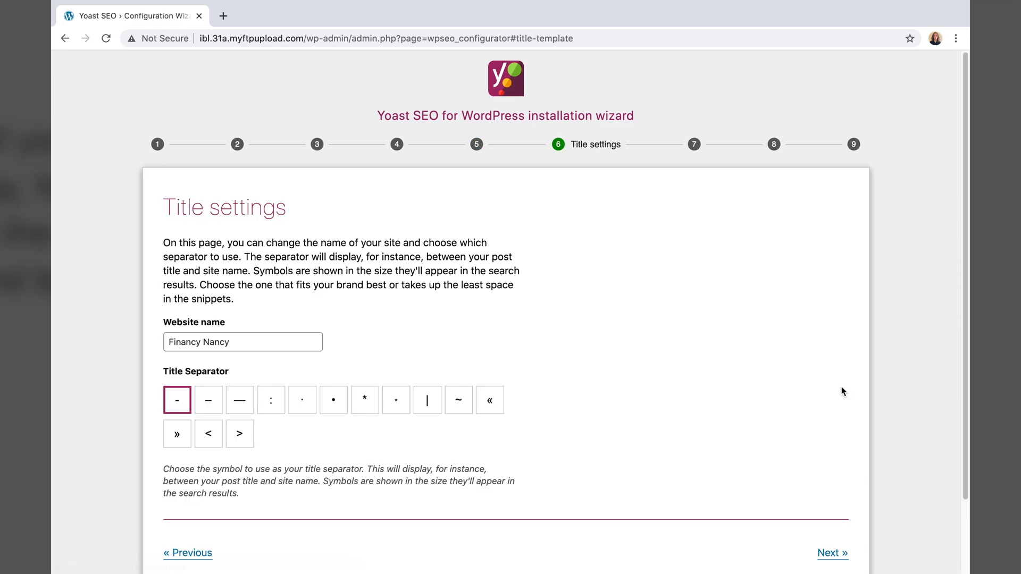
scroll(416, 268, "down", 1)
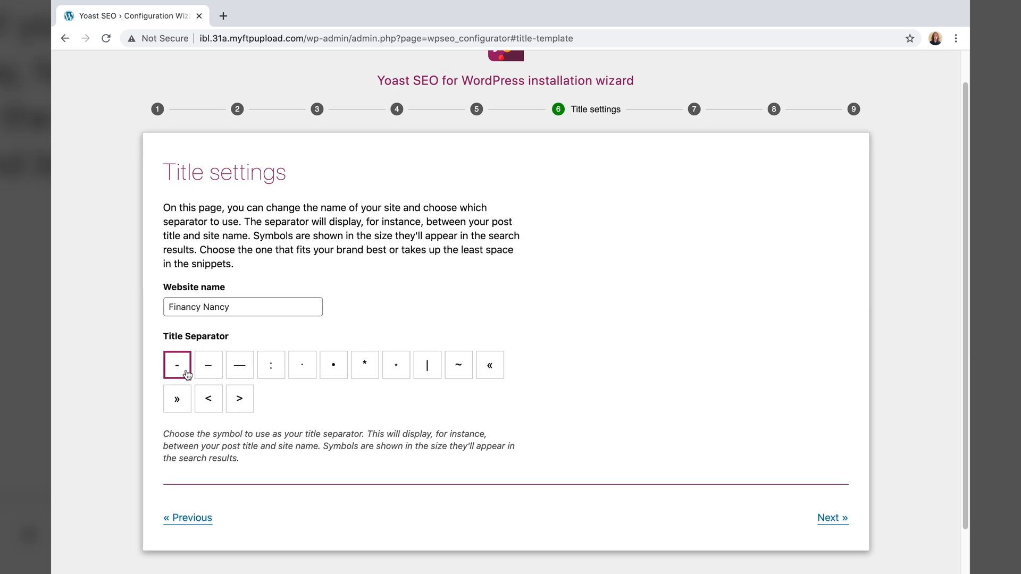
left_click(432, 368)
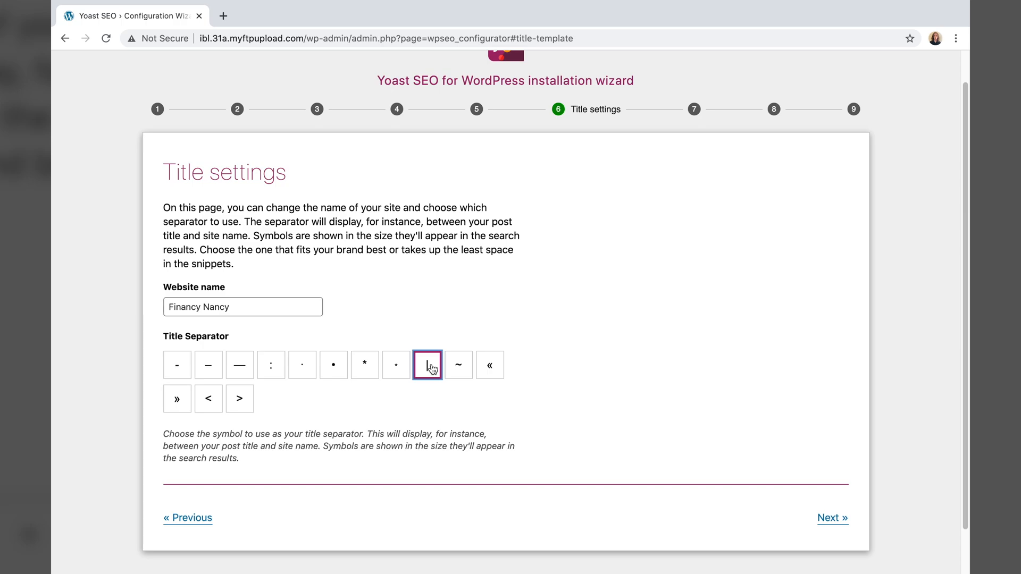
left_click(832, 518)
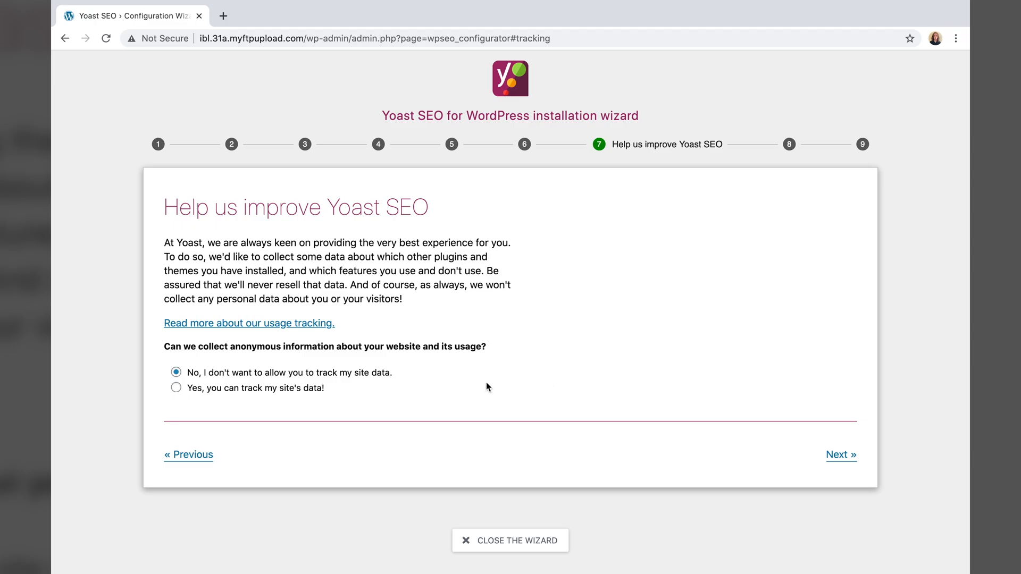
- Leave usage tracking declined and advance the wizard to its Success step
left_click(840, 455)
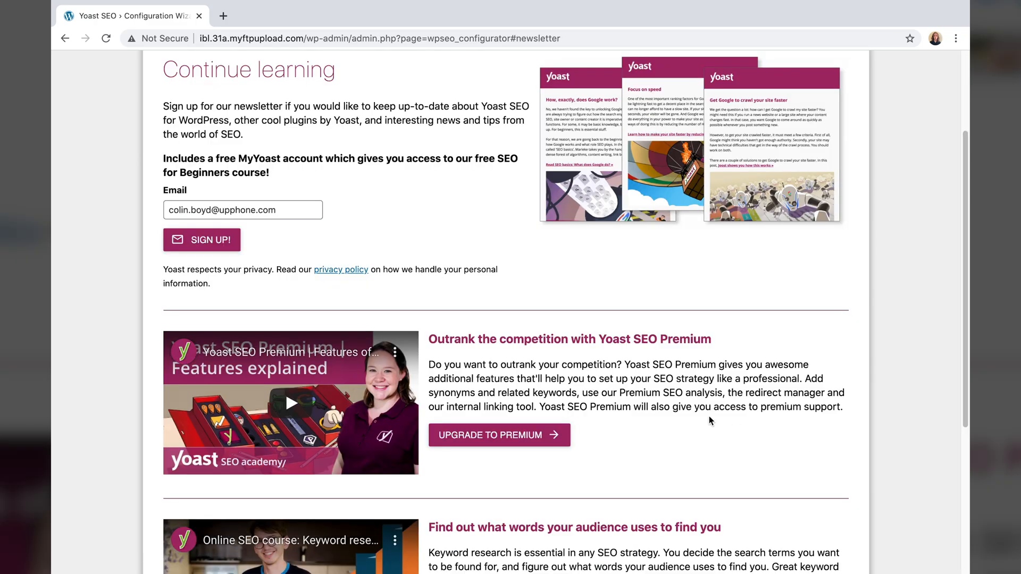
scroll(709, 417, "up", 1)
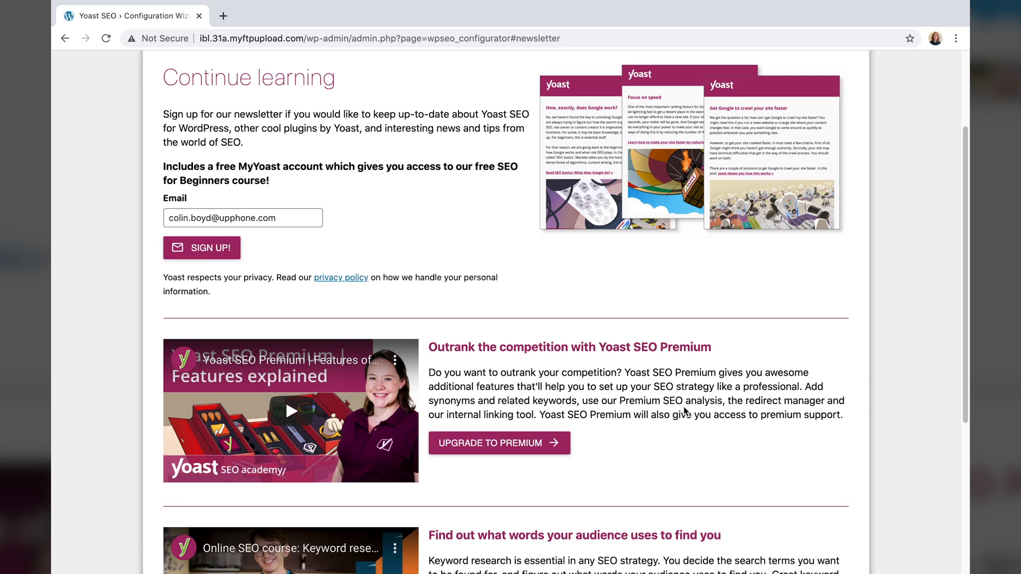
scroll(709, 418, "down", 5)
left_click(832, 533)
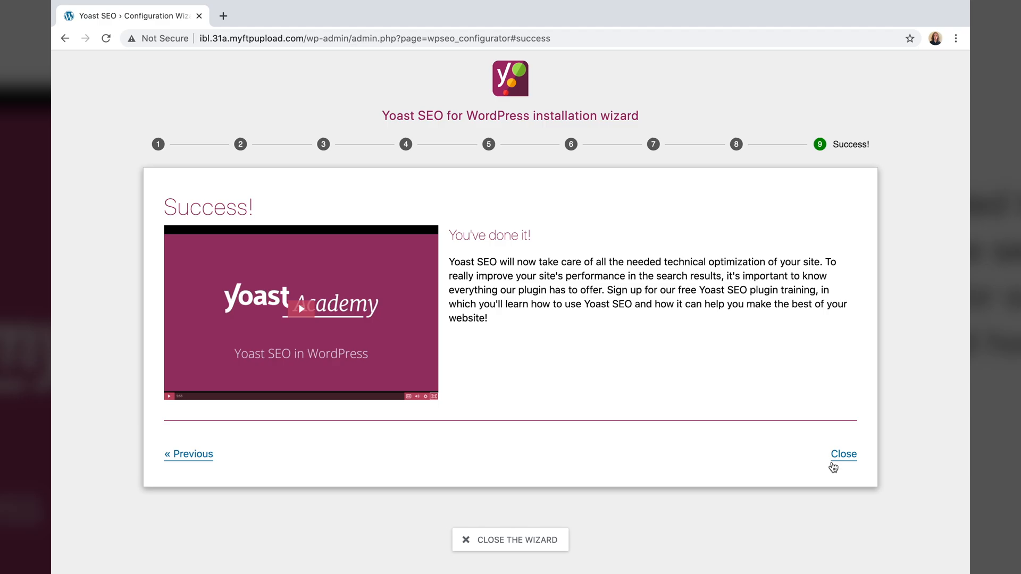
- Close the finished wizard and go to SEO > Search Appearance
left_click(840, 456)
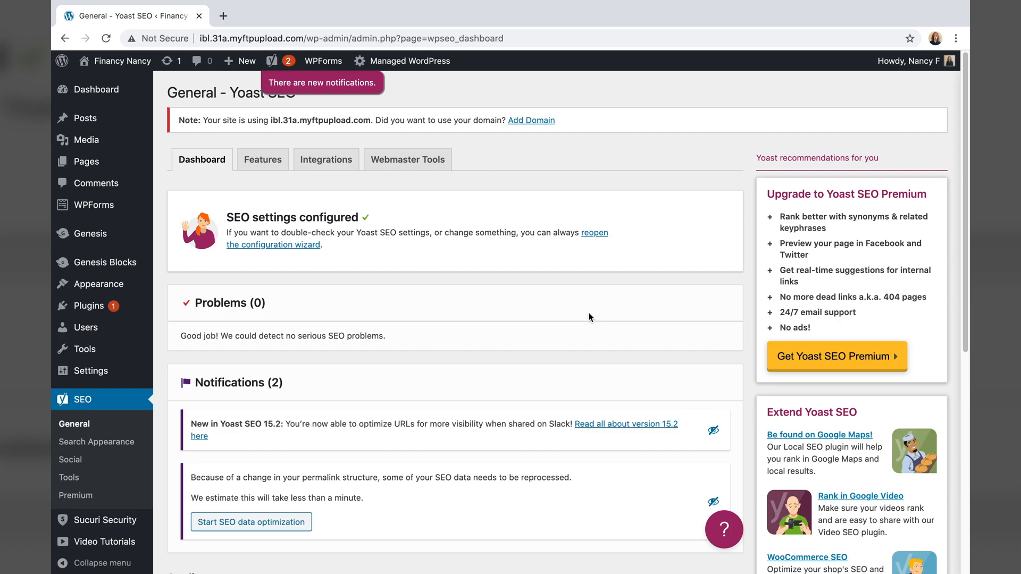
scroll(599, 325, "down", 6)
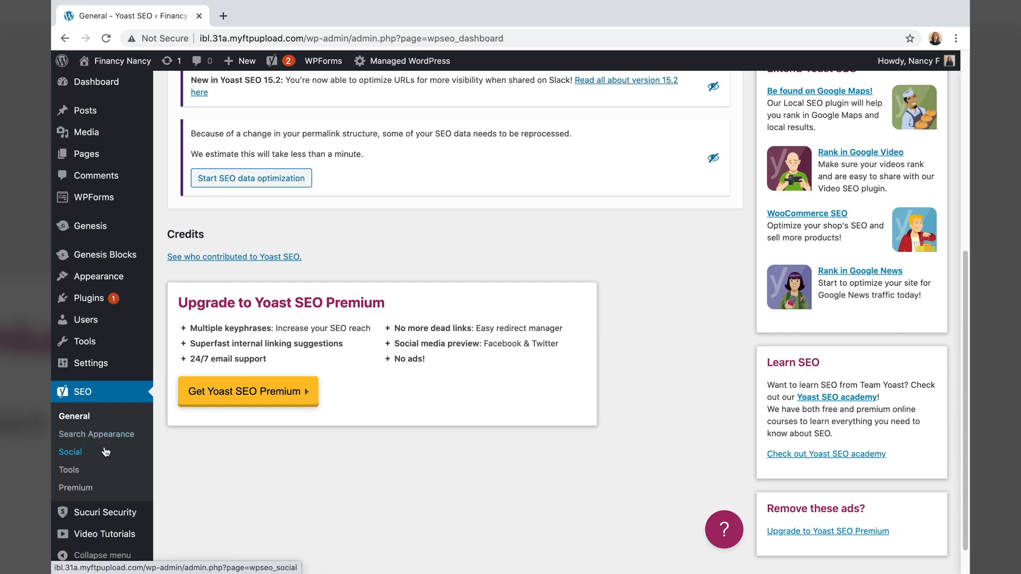
left_click(96, 434)
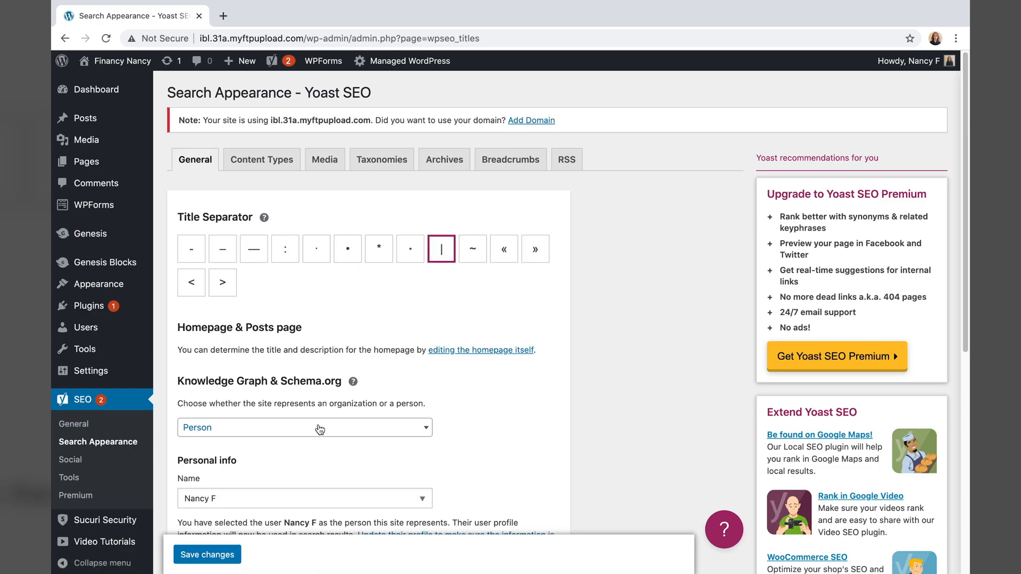
- On the Taxonomies tab, hide Categories and Tags from search results
left_click(387, 169)
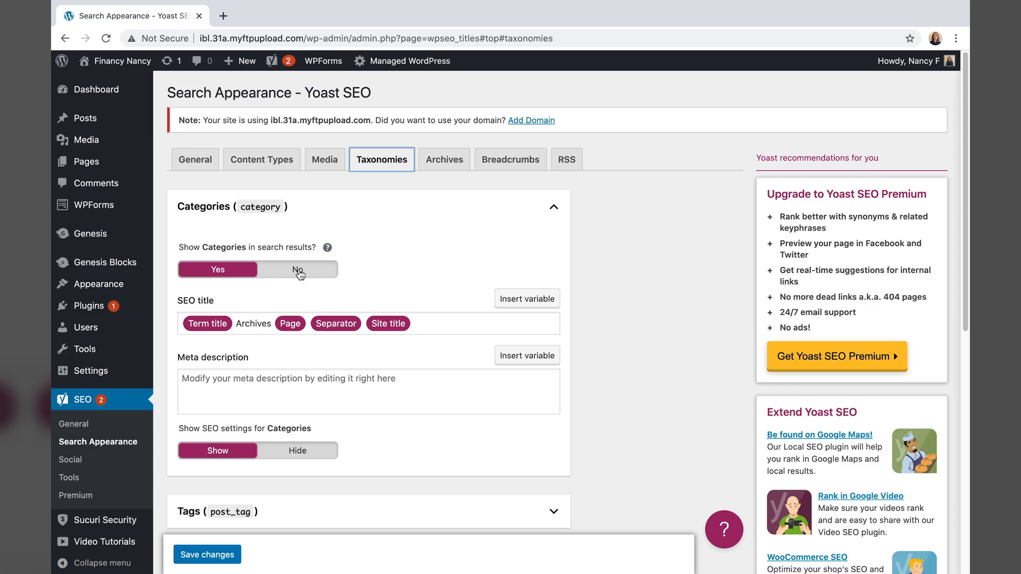
left_click(298, 270)
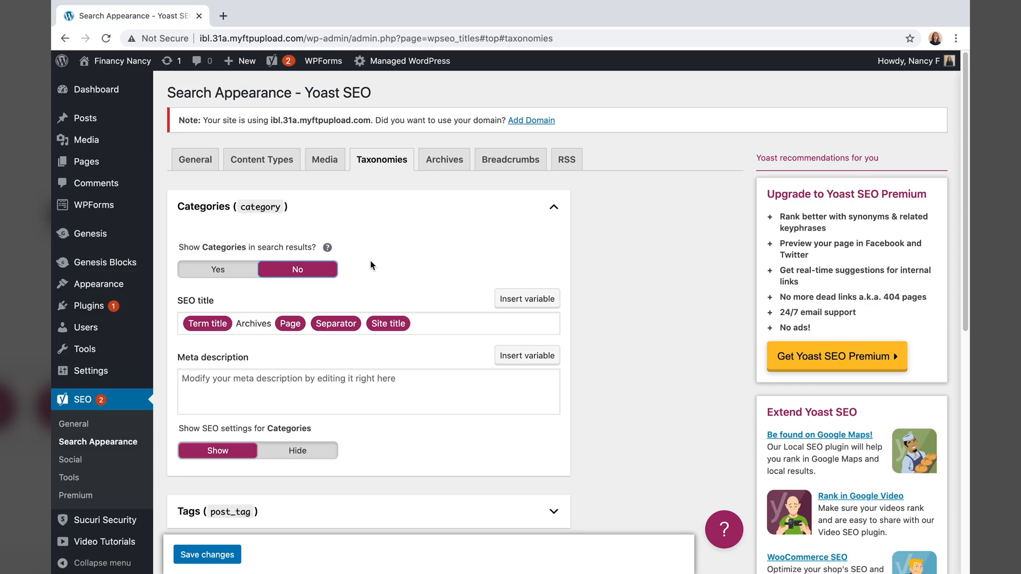
scroll(391, 340, "down", 2)
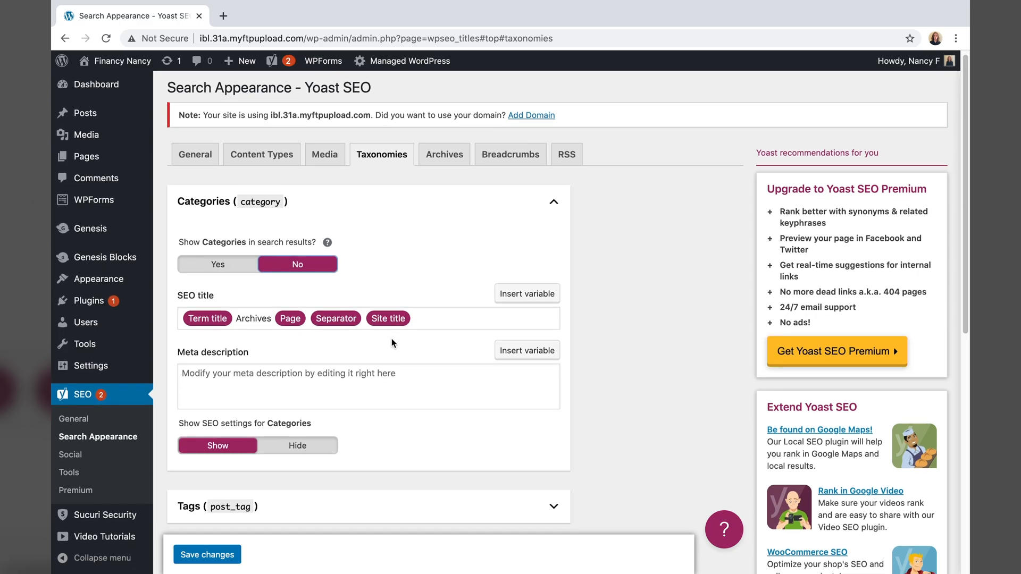
scroll(391, 372, "down", 2)
left_click(391, 410)
scroll(390, 411, "down", 3)
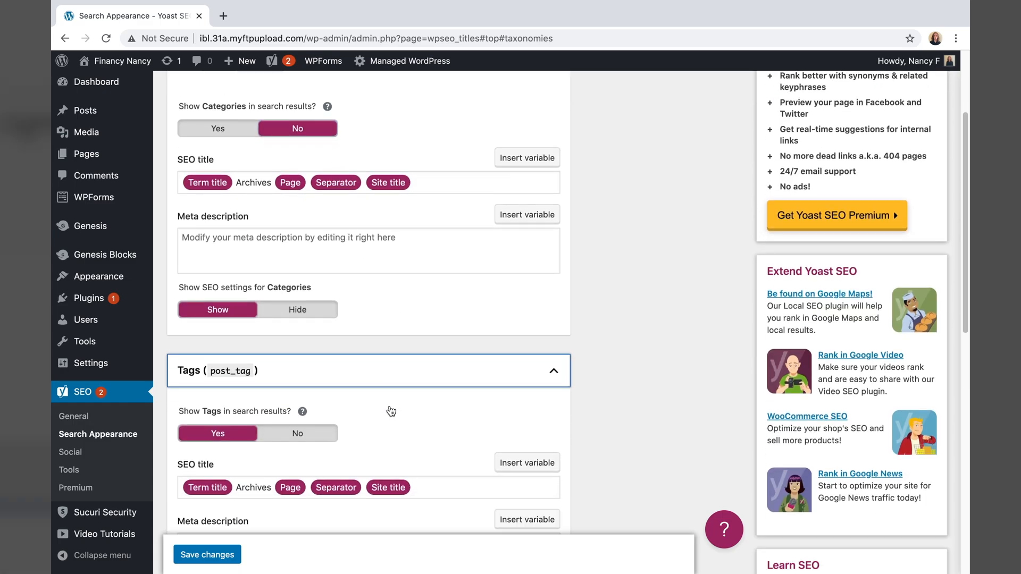
scroll(392, 411, "down", 5)
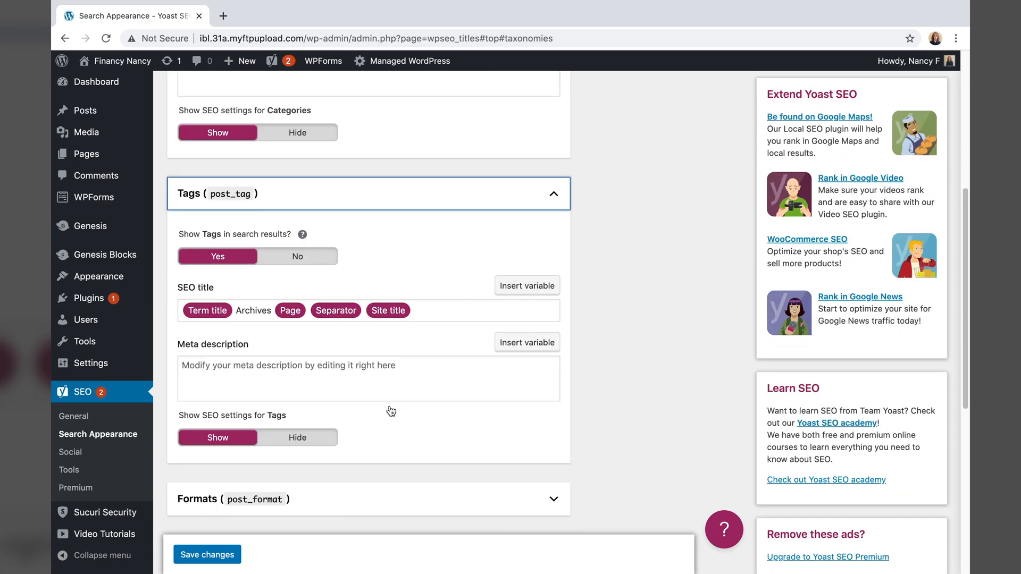
left_click(295, 260)
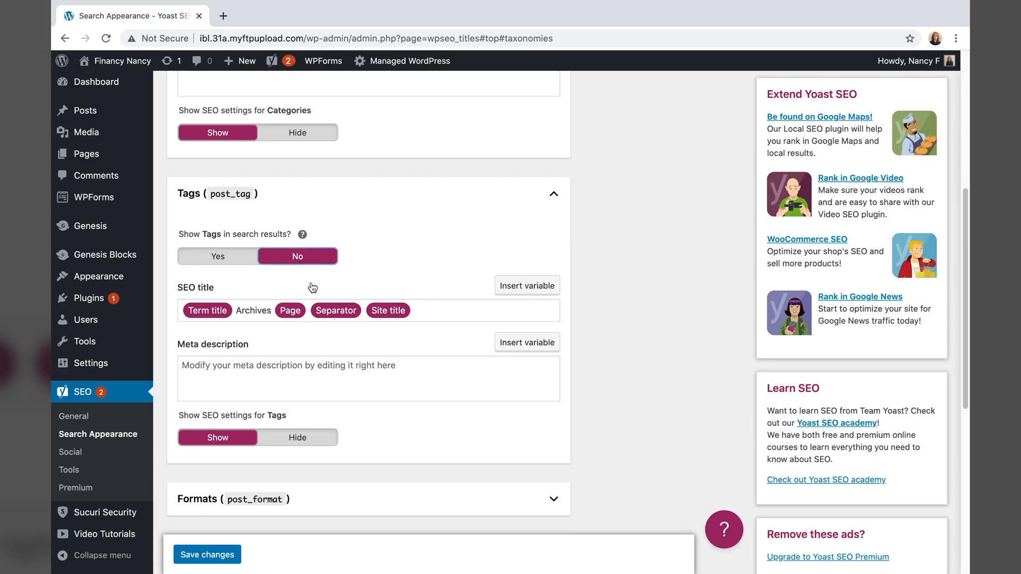
- Disable format-based archives and save the taxonomy settings
scroll(378, 305, "down", 7)
left_click(378, 305)
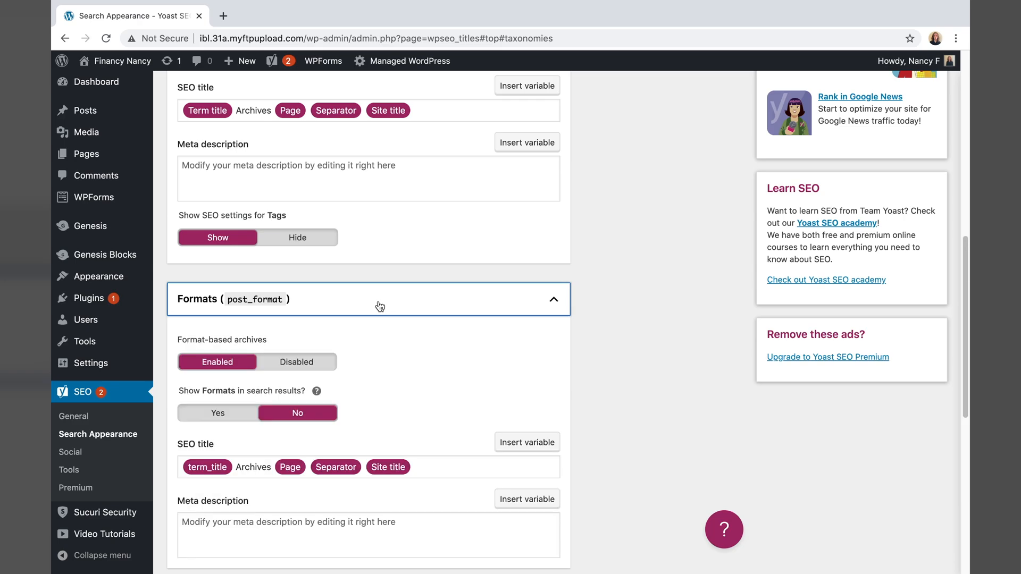
left_click(308, 366)
scroll(306, 364, "down", 5)
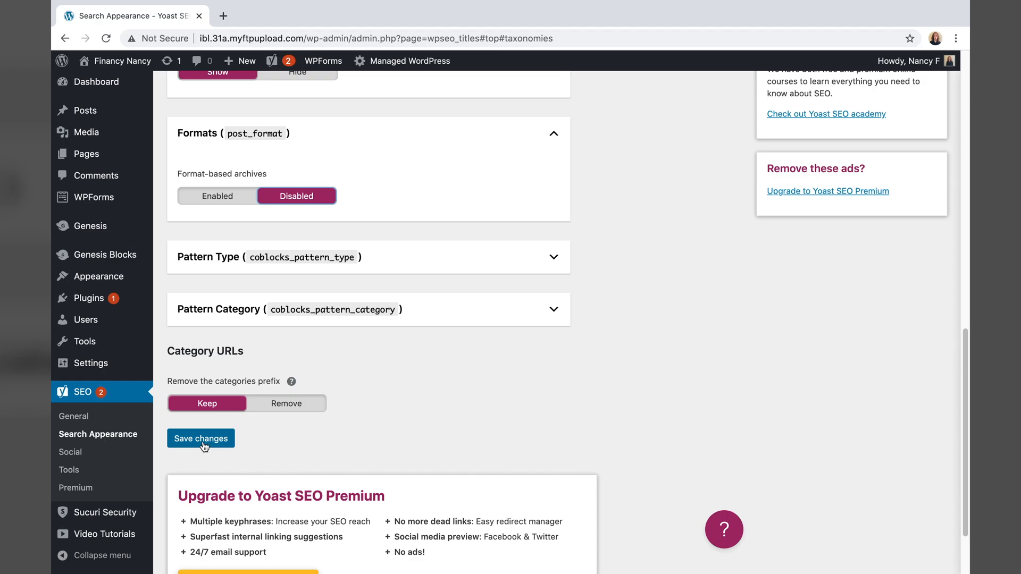
left_click(201, 439)
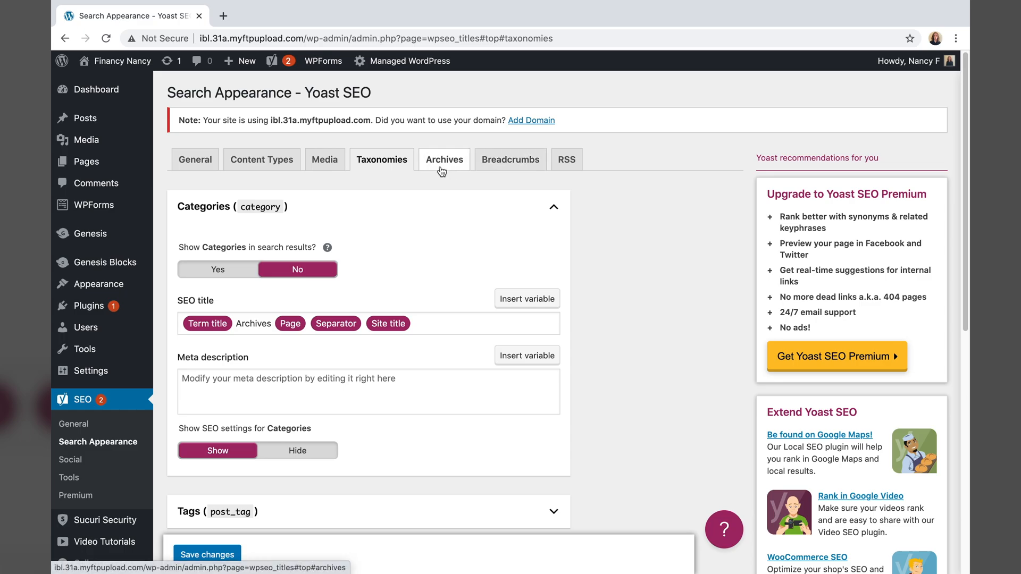
- On the Archives tab, set Date archives to Disabled and save the changes
left_click(440, 168)
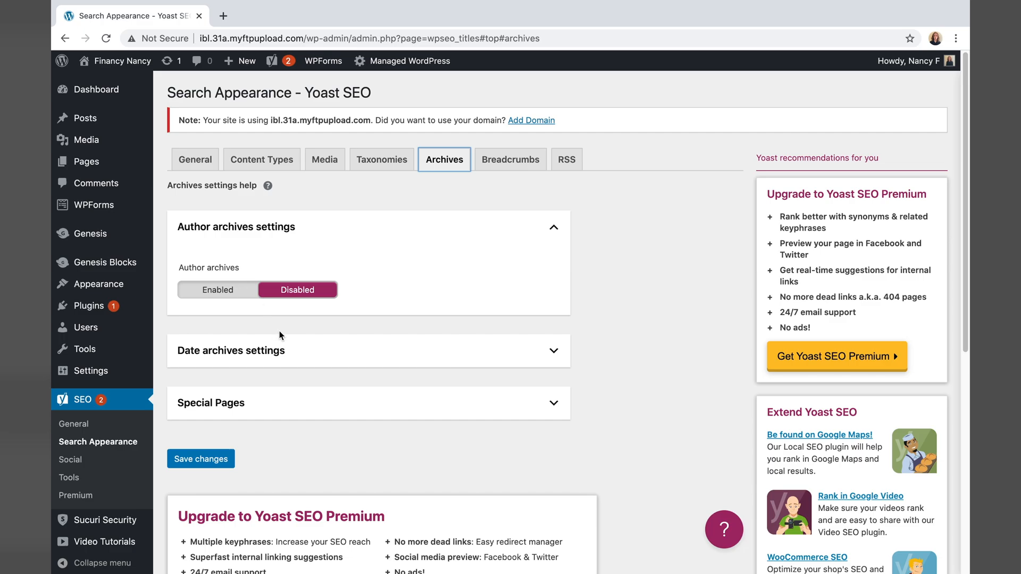
left_click(286, 353)
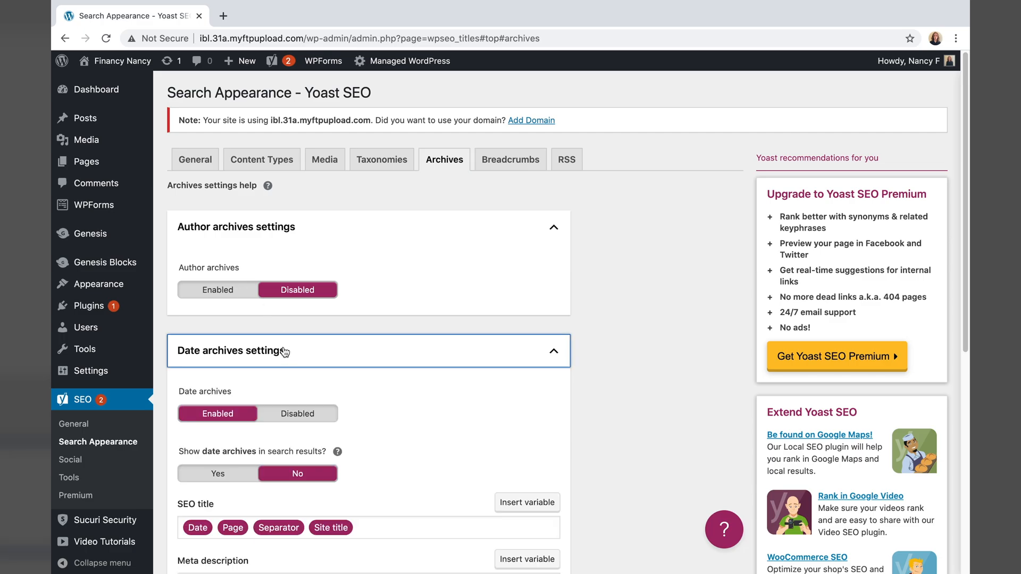
left_click(298, 413)
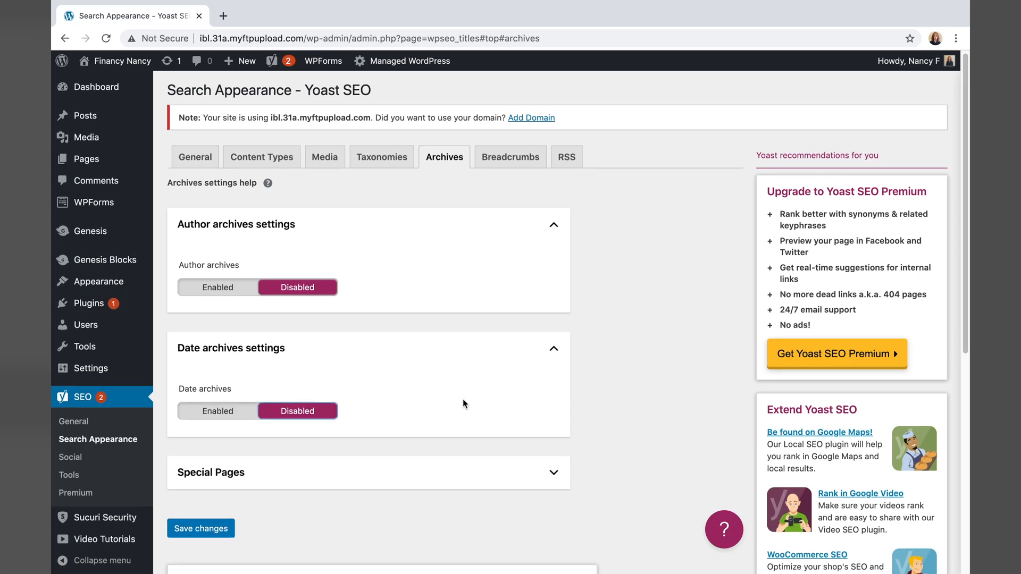
scroll(464, 404, "down", 5)
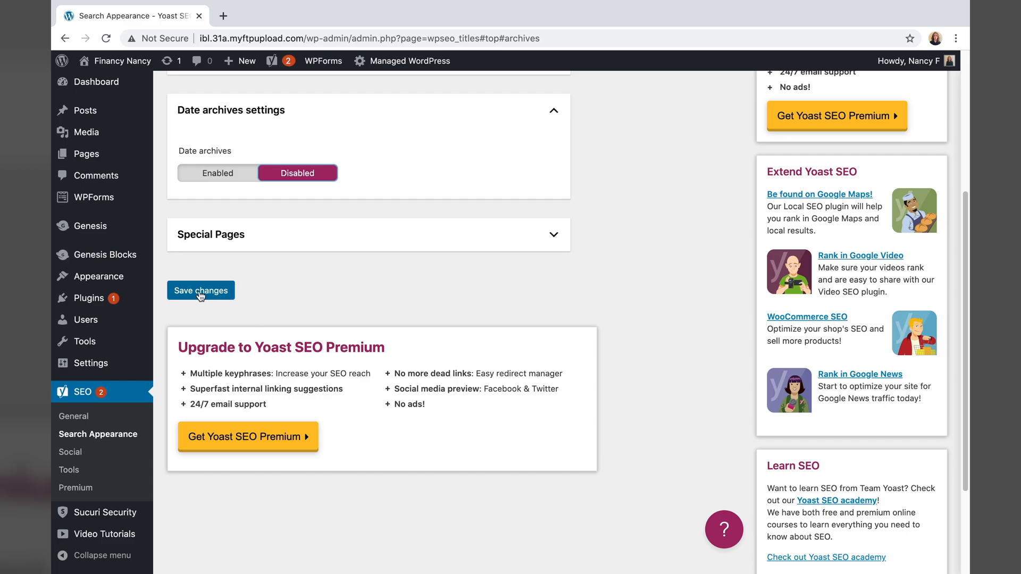
left_click(198, 292)
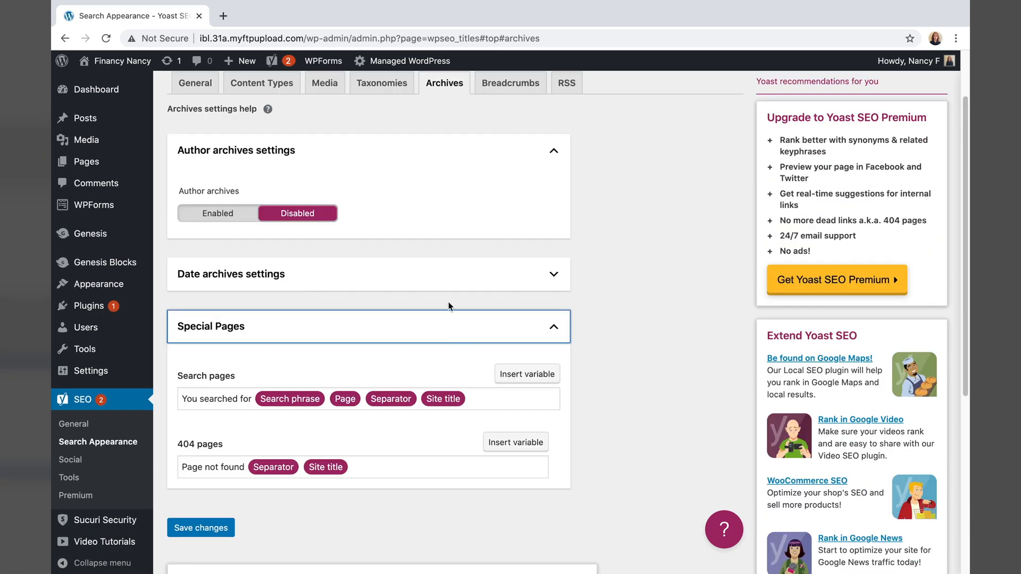
- Collapse Special Pages and open 'Financy Nancy — Front Page' from the Pages list
left_click(451, 327)
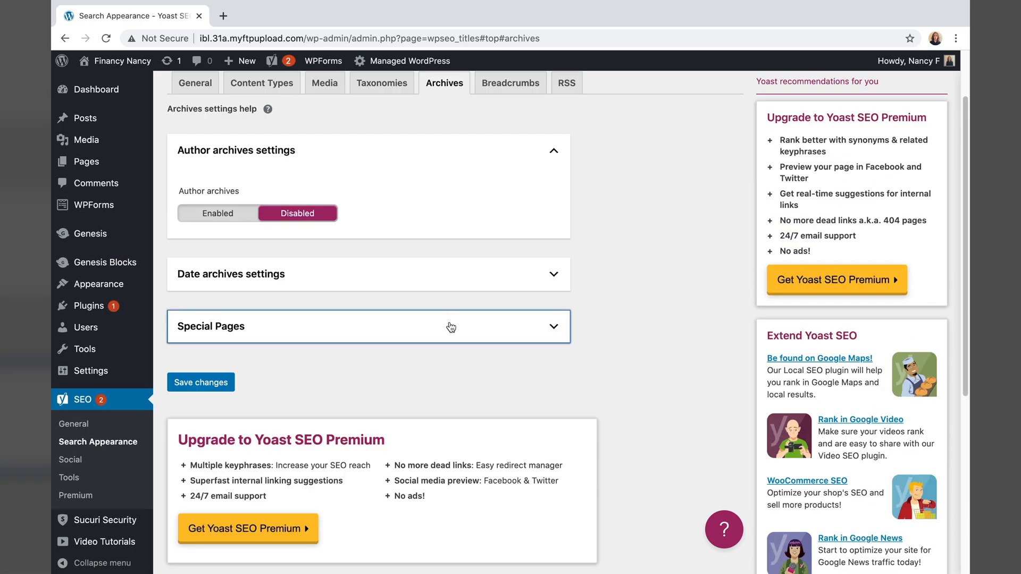
left_click(86, 161)
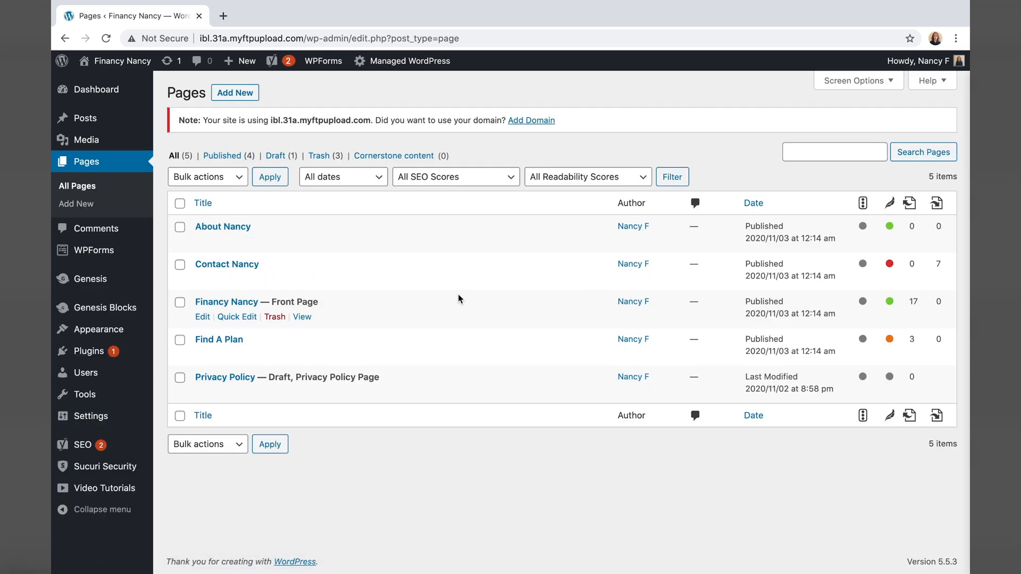
left_click(226, 301)
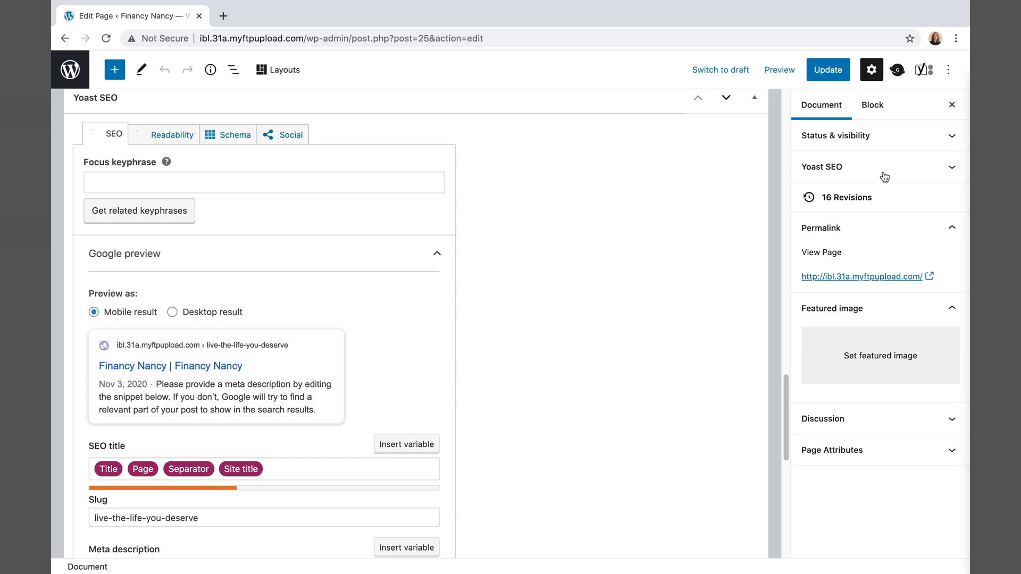
- Expand the page's Yoast SEO panel and bring the Google preview and live-the-life-you-deserve slug into view
left_click(884, 175)
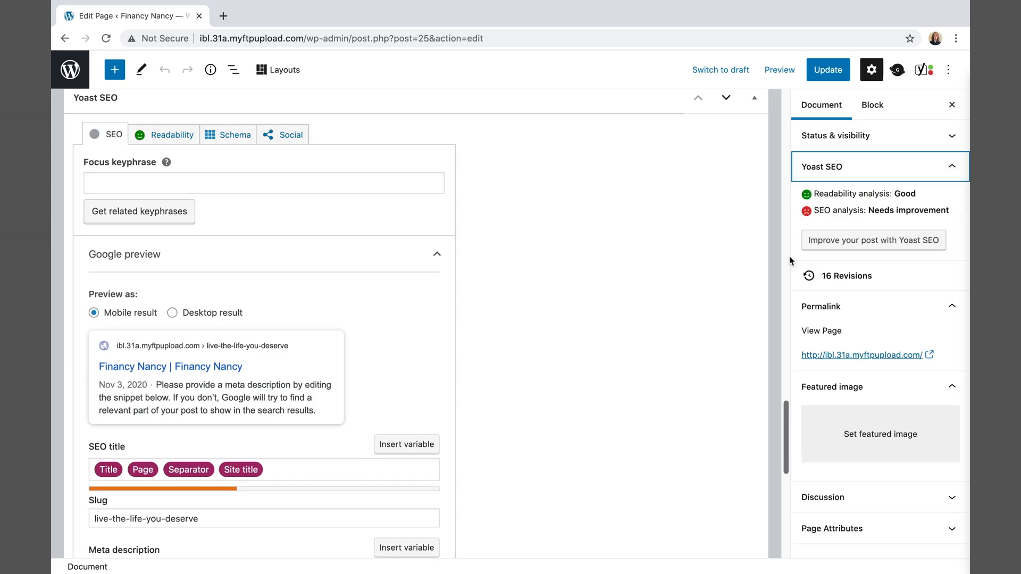
scroll(260, 325, "down", 3)
scroll(260, 325, "down", 3)
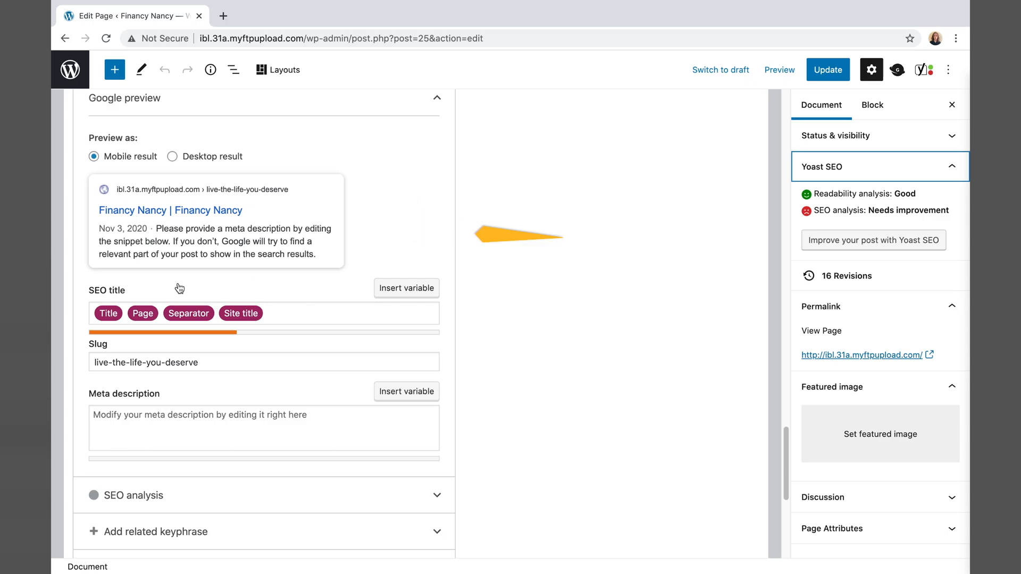
scroll(179, 289, "up", 5)
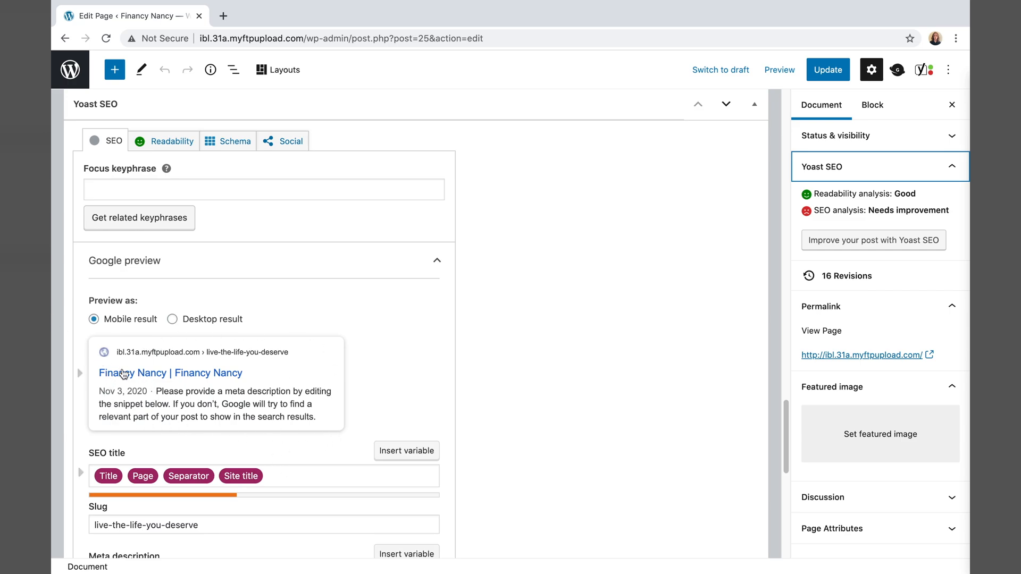
left_click(117, 362)
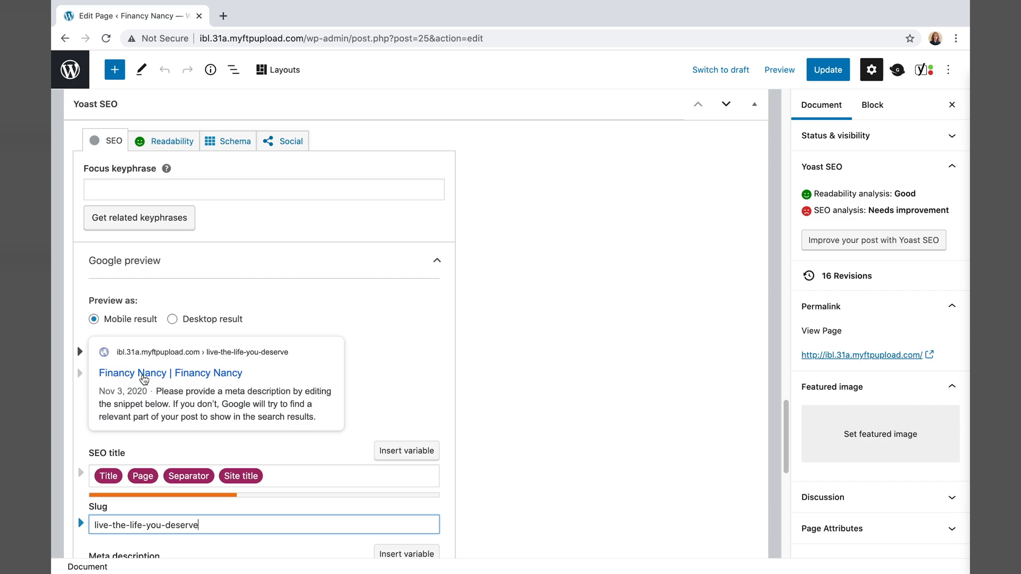
scroll(159, 386, "down", 1)
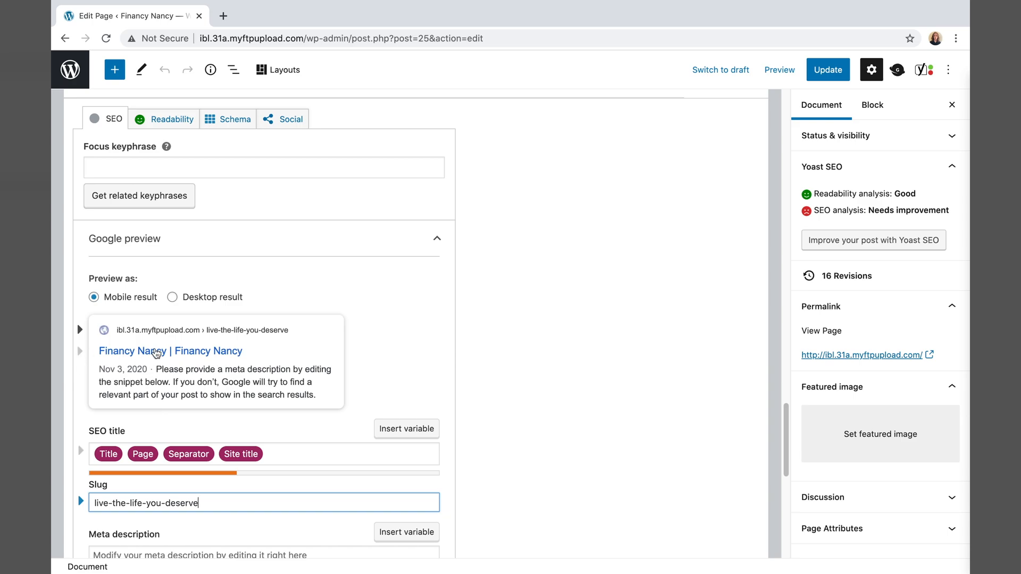
scroll(266, 441, "down", 1)
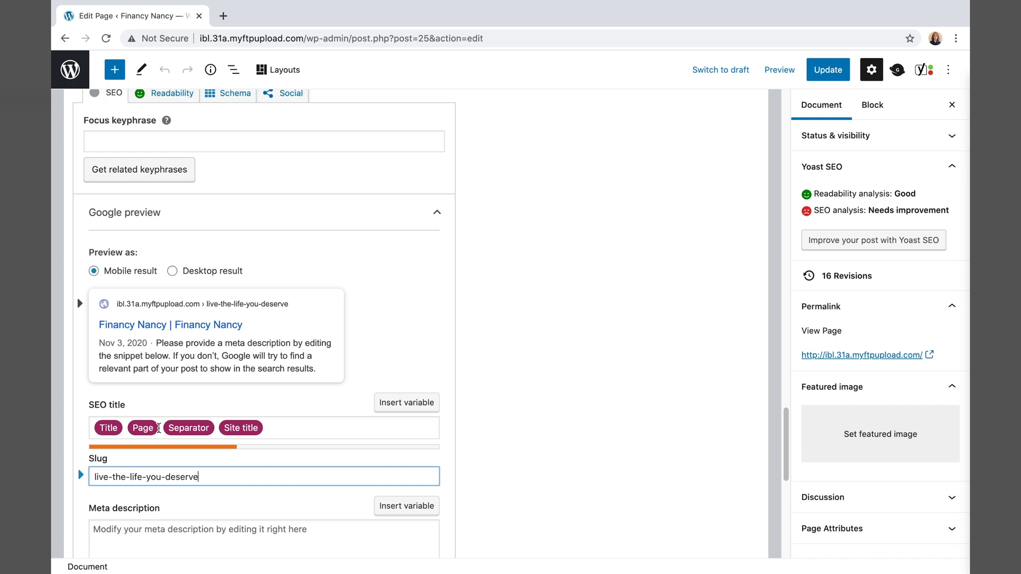
- Replace the Title and Page variables with 'Multimedia Financial Advising and Investment' in the SEO title
left_click_drag(158, 428, 77, 425)
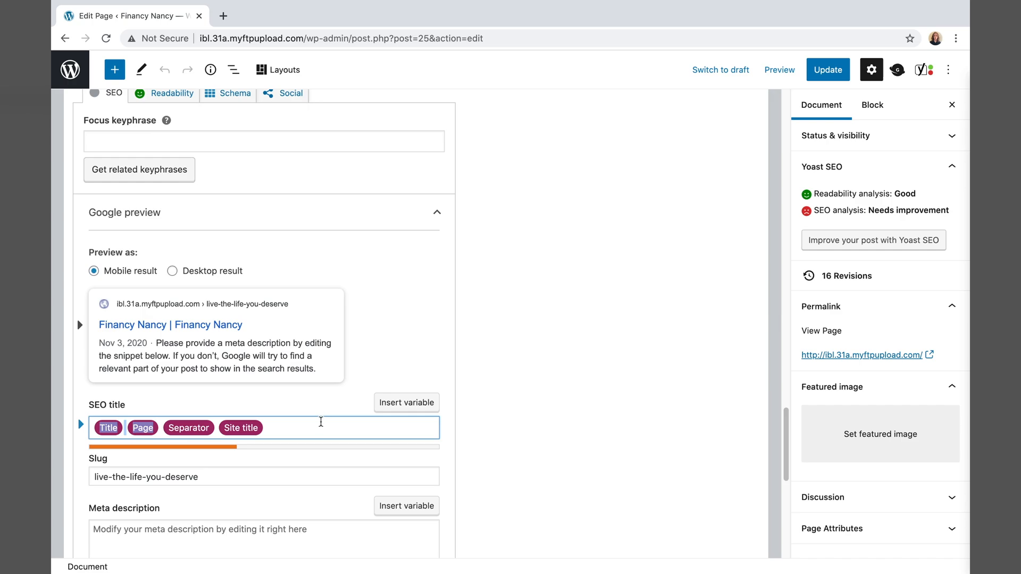
key("BackSpace")
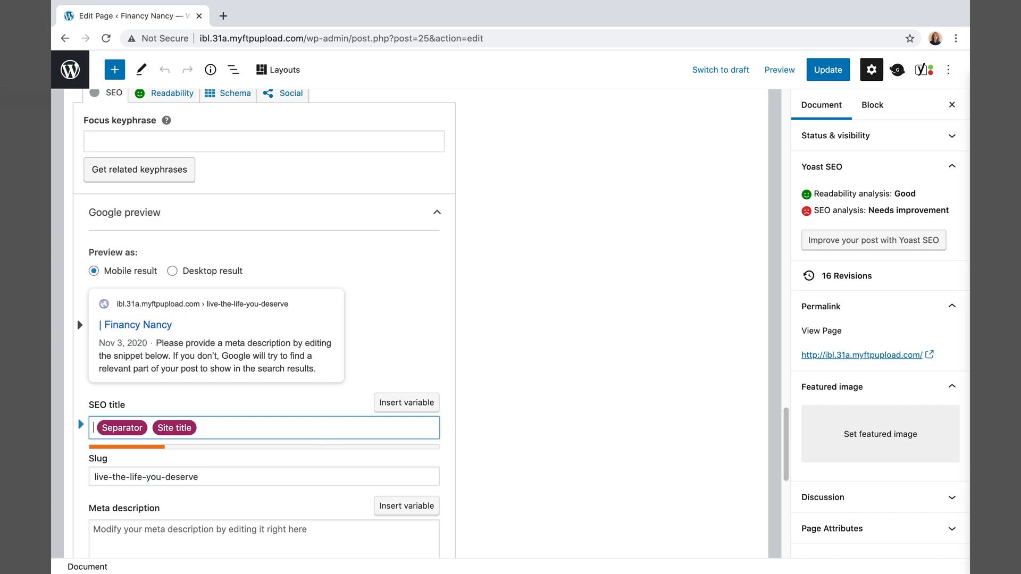
type("Financial Advis")
key("BackSpace")
key("BackSpace")
key("BackSpace")
key("BackSpace")
key("BackSpace")
key("BackSpace")
key("BackSpace")
key("BackSpace")
key("BackSpace")
key("BackSpace")
key("BackSpace")
key("BackSpace")
key("BackSpace")
key("BackSpace")
key("BackSpace")
type("Multimed ")
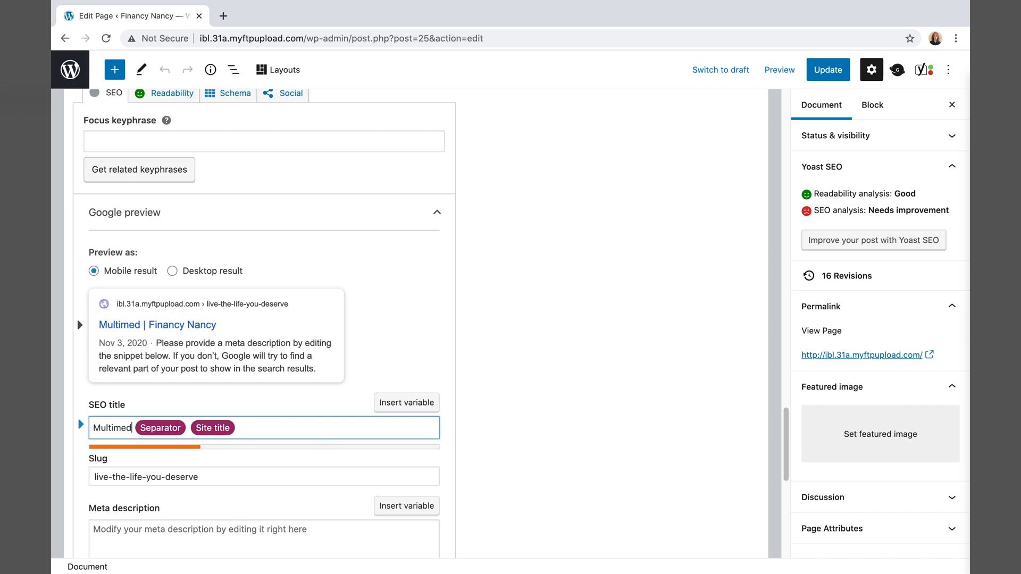
type("ia Financial")
key("BackSpace")
key("BackSpace")
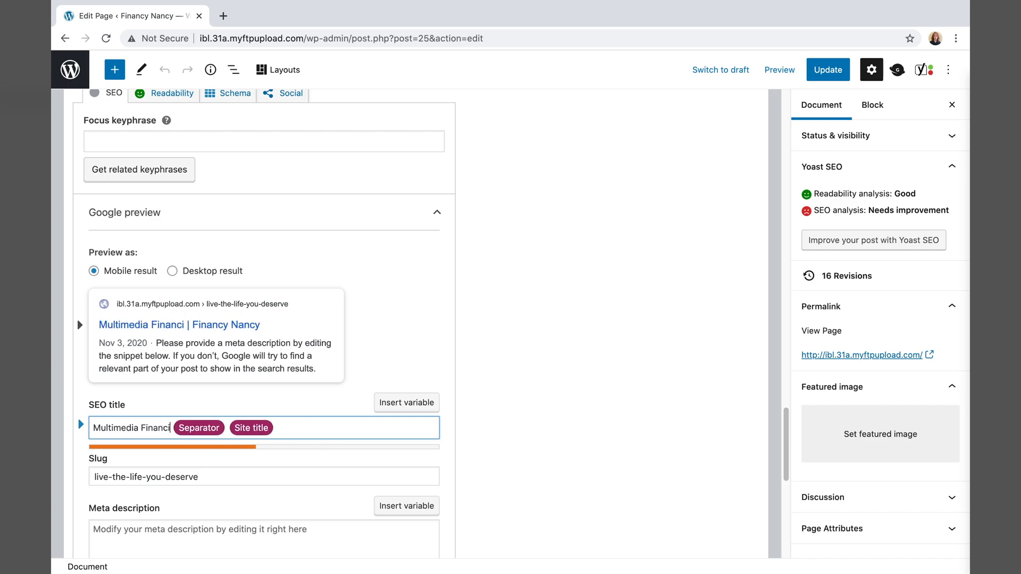
type("al Advising and Investment")
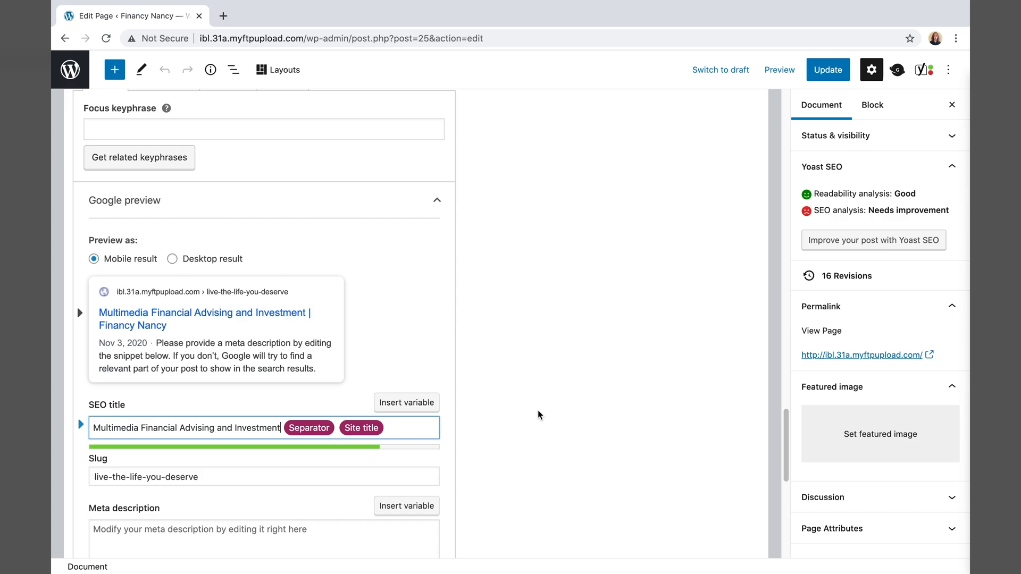
scroll(539, 414, "down", 3)
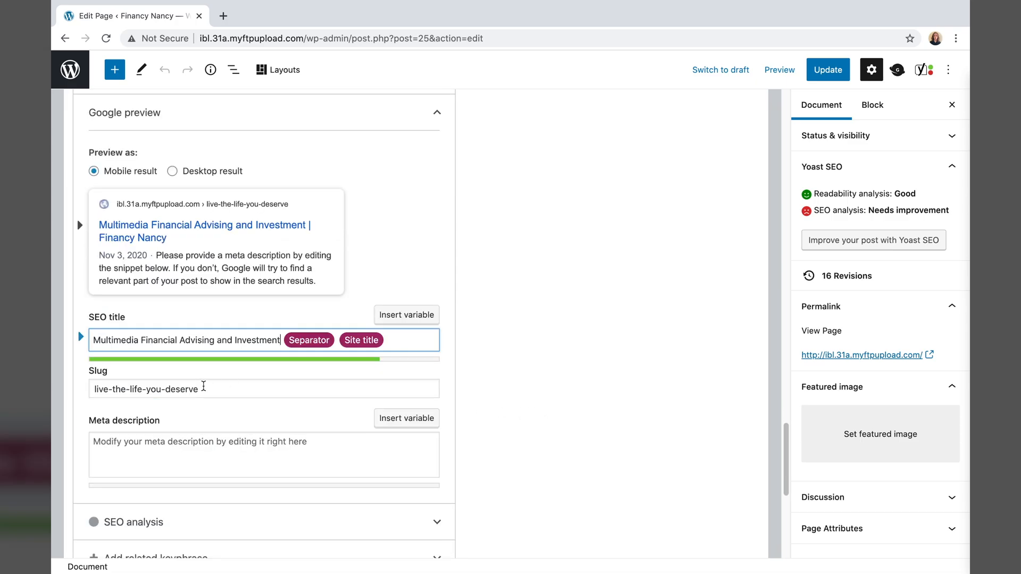
left_click_drag(205, 388, 77, 382)
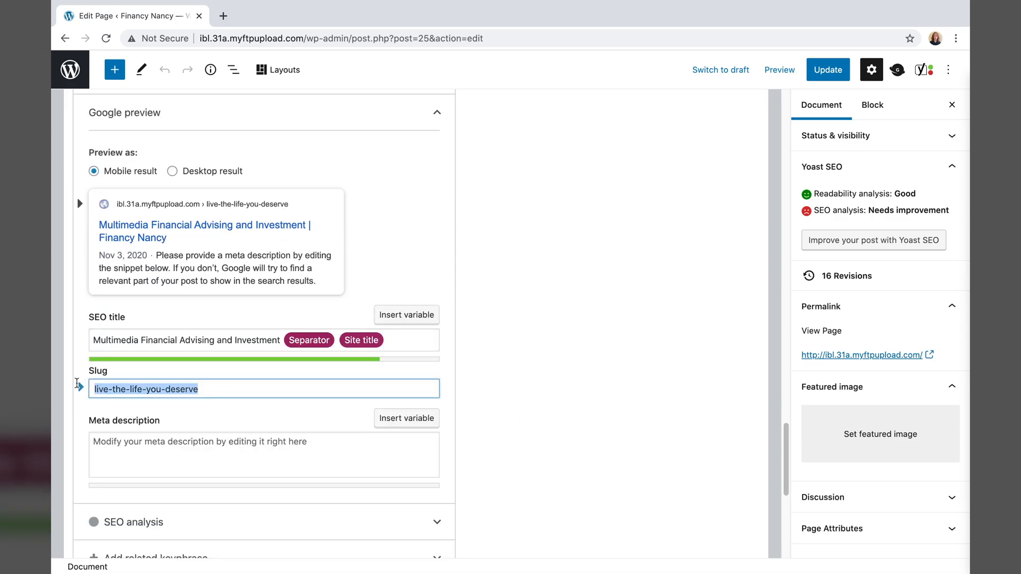
left_click(93, 390)
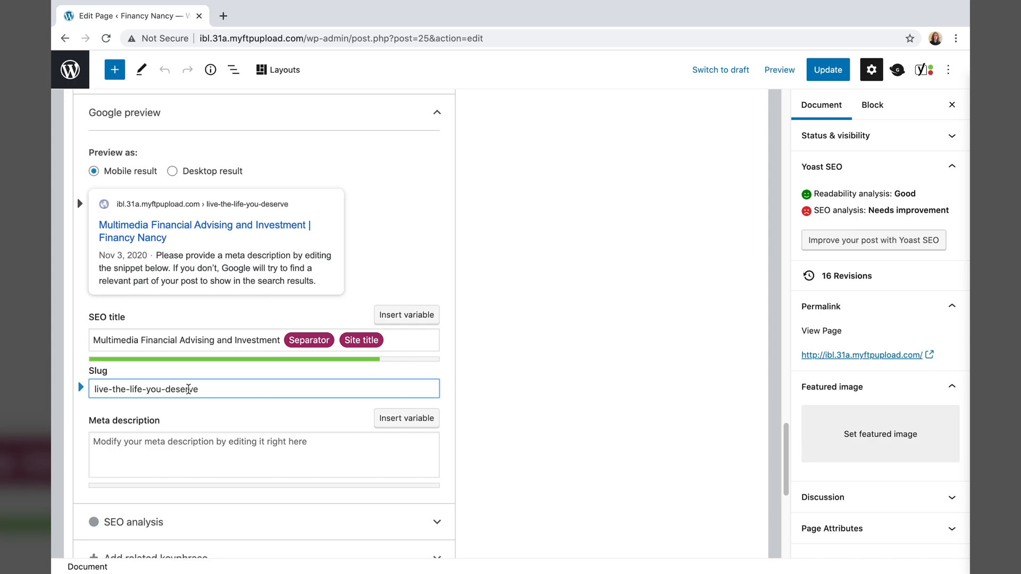
- Replace the slug 'live-the-life-you-deserve' with a pasted 'financy-nancy'
triple_click(221, 390)
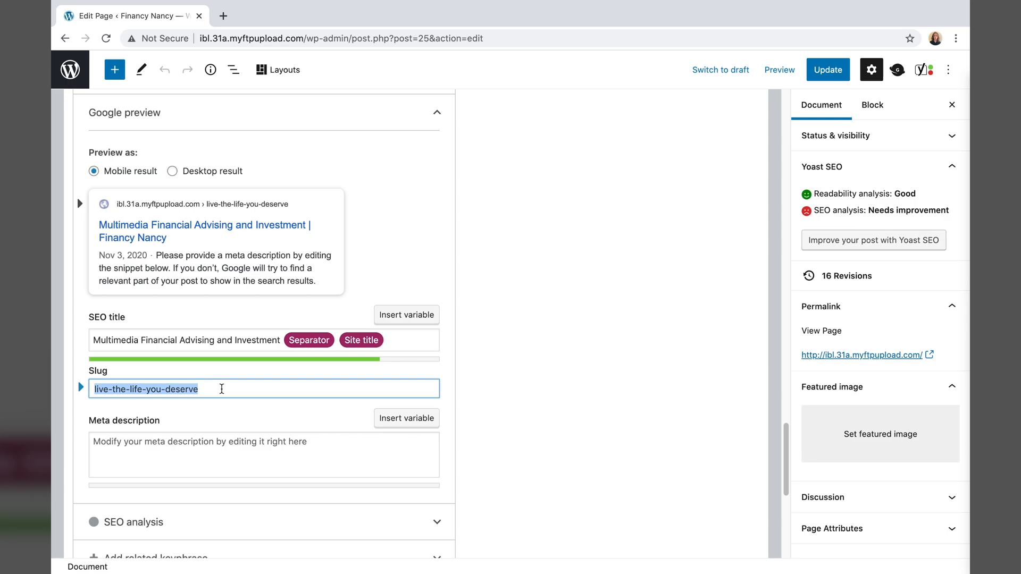
key("BackSpace")
type("financy-nancy")
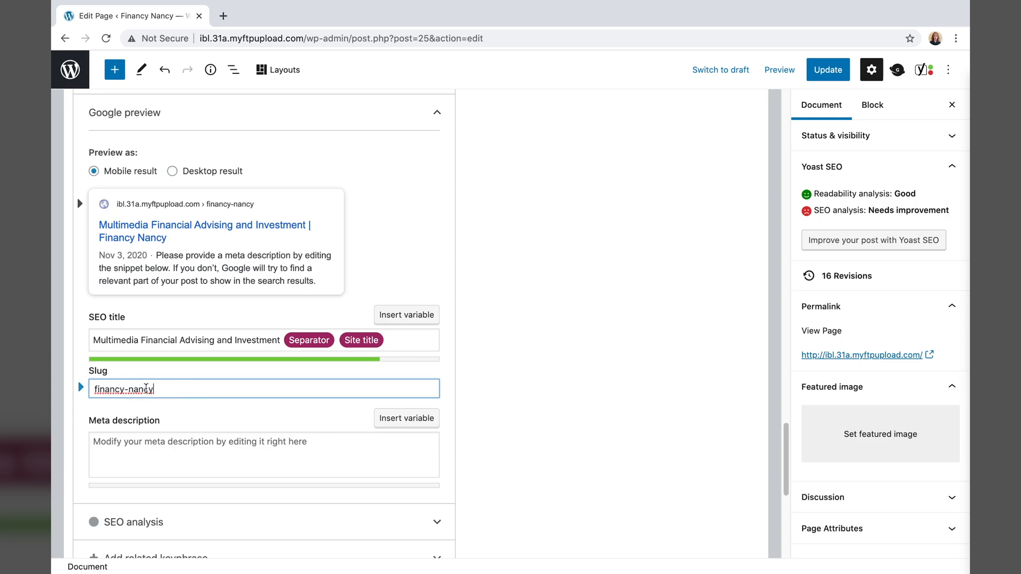
scroll(146, 388, "down", 1)
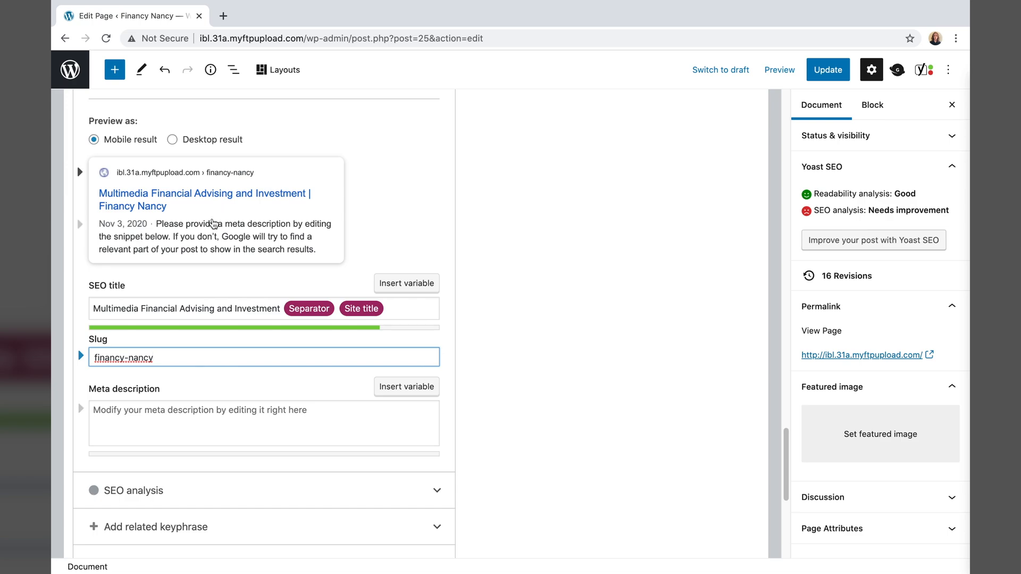
- Begin the meta description with 'Need financial advice? Call Financy Nancy! Boring accountants are a thing of the past.'
left_click(209, 425)
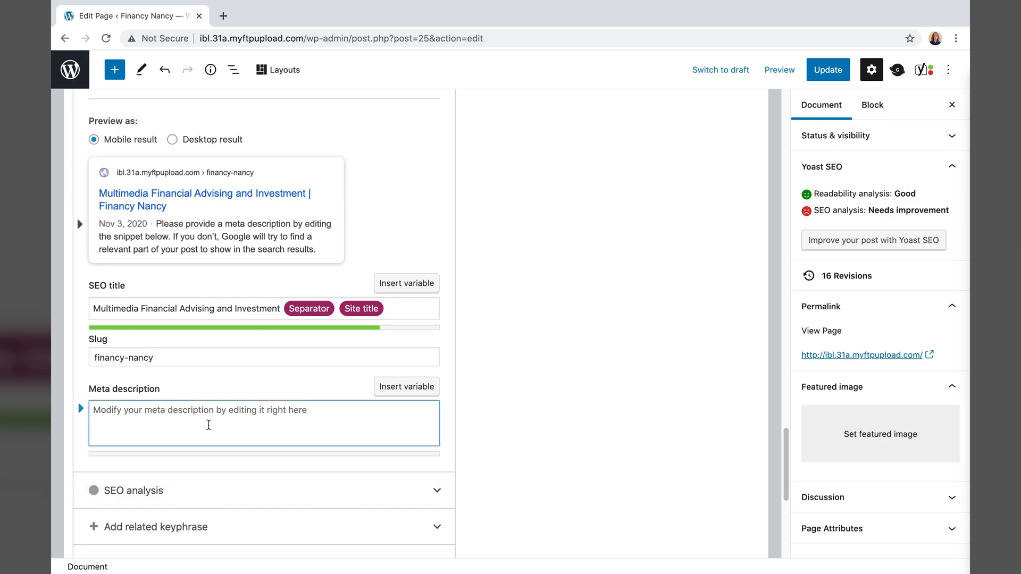
type("Boring accountant")
key("BackSpace")
key("BackSpace")
key("BackSpace")
key("BackSpace")
key("BackSpace")
key("BackSpace")
key("BackSpace")
key("BackSpace")
key("BackSpace")
key("BackSpace")
key("BackSpace")
key("BackSpace")
key("BackSpace")
key("BackSpace")
key("BackSpace")
key("BackSpace")
key("BackSpace")
type("Nee")
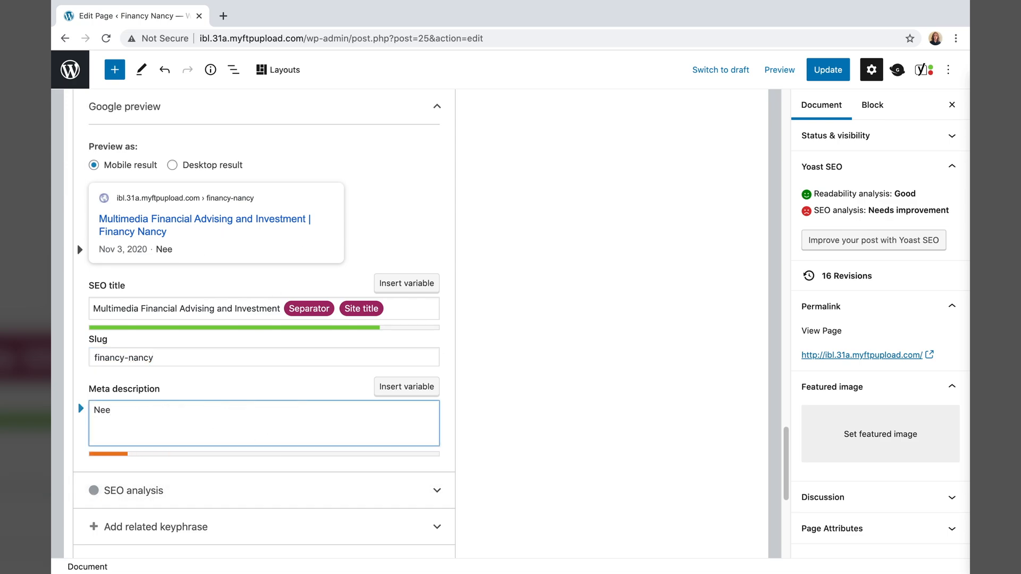
type("d financial advice")
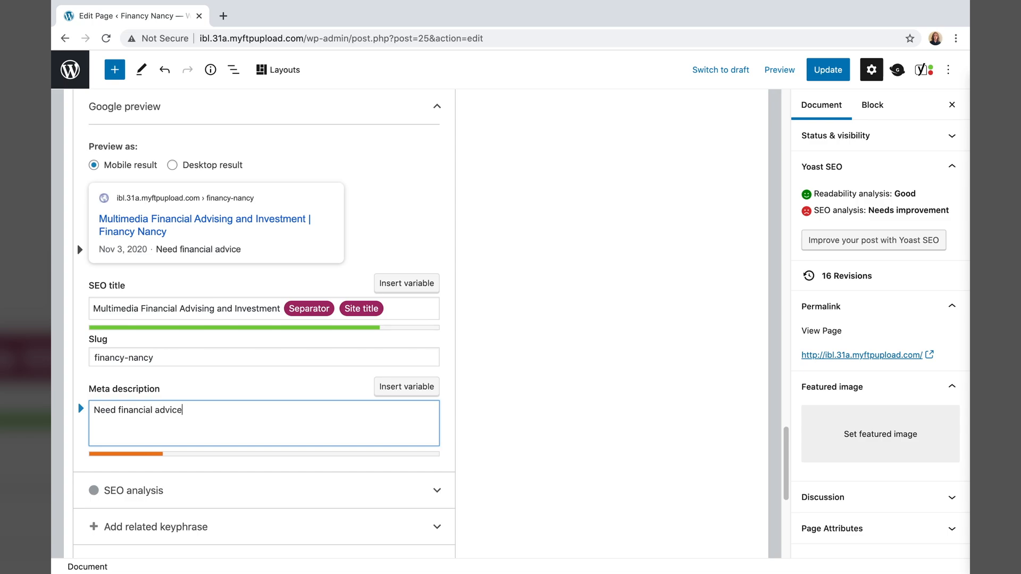
type("? Call Financy Nancy! Boring accountants are a")
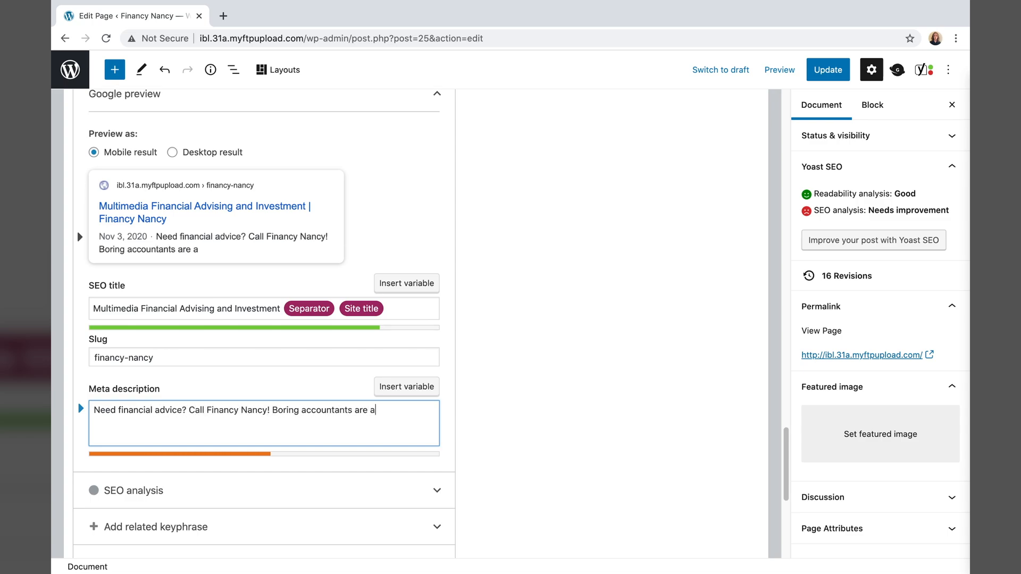
type(" thing of the past. We'll")
key("BackSpace")
key("BackSpace")
key("BackSpace")
key("BackSpace")
key("BackSpace")
type("Na")
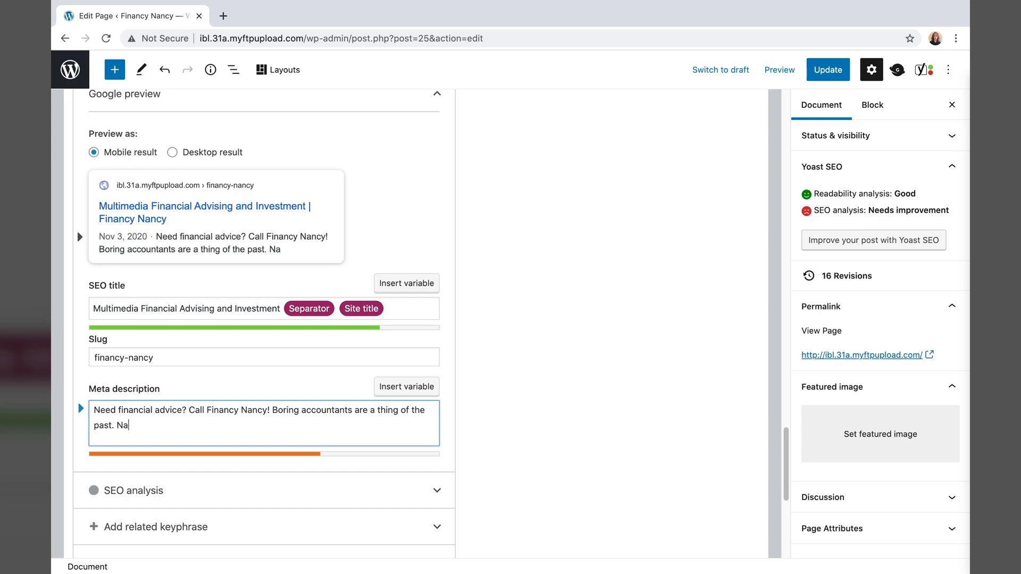
type("ncy we help take your bu")
key("BackSpace")
key("BackSpace")
key("BackSpace")
key("BackSpace")
key("BackSpace")
key("BackSpace")
key("BackSpace")
key("BackSpace")
key("BackSpace")
key("BackSpace")
key("BackSpace")
key("BackSpace")
key("BackSpace")
type("tco")
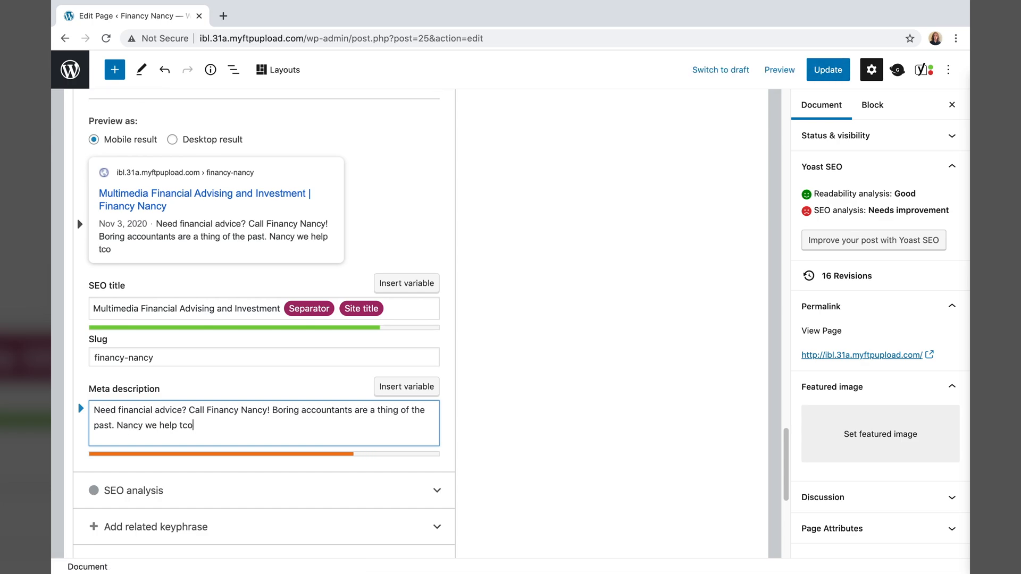
key("BackSpace")
key("BackSpace")
key("BackSpace")
type("convert your small business to iconic")
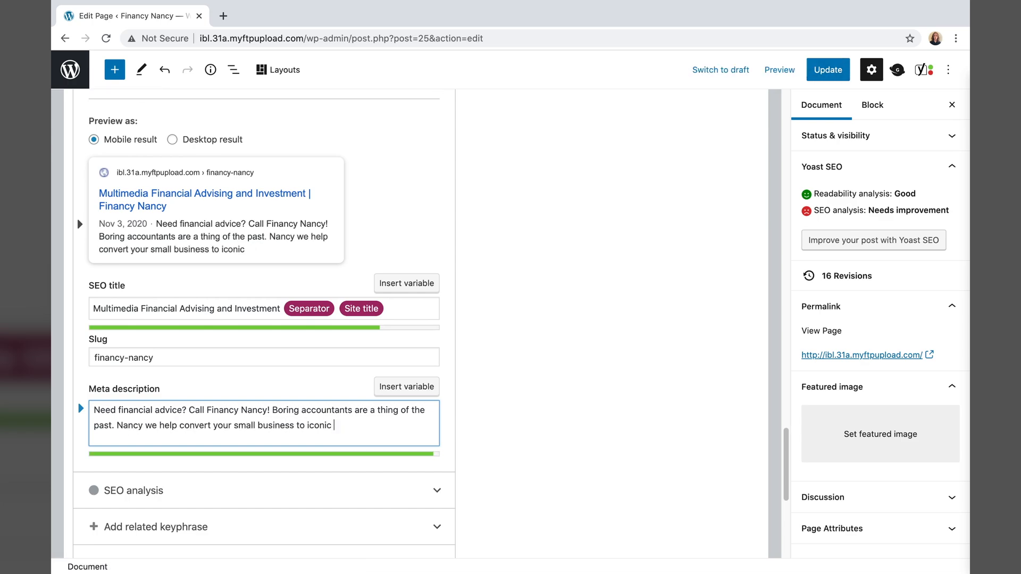
- Rewrite the description's ending so it closes with 'revolutionize your marketing strategy.'
key("BackSpace")
key("BackSpace")
key("BackSpace")
key("BackSpace")
key("BackSpace")
key("BackSpace")
key("BackSpace")
key("BackSpace")
key("BackSpace")
key("BackSpace")
key("BackSpace")
key("BackSpace")
key("BackSpace")
key("BackSpace")
key("BackSpace")
key("BackSpace")
key("BackSpace")
key("BackSpace")
key("BackSpace")
key("BackSpace")
type("ill help you re")
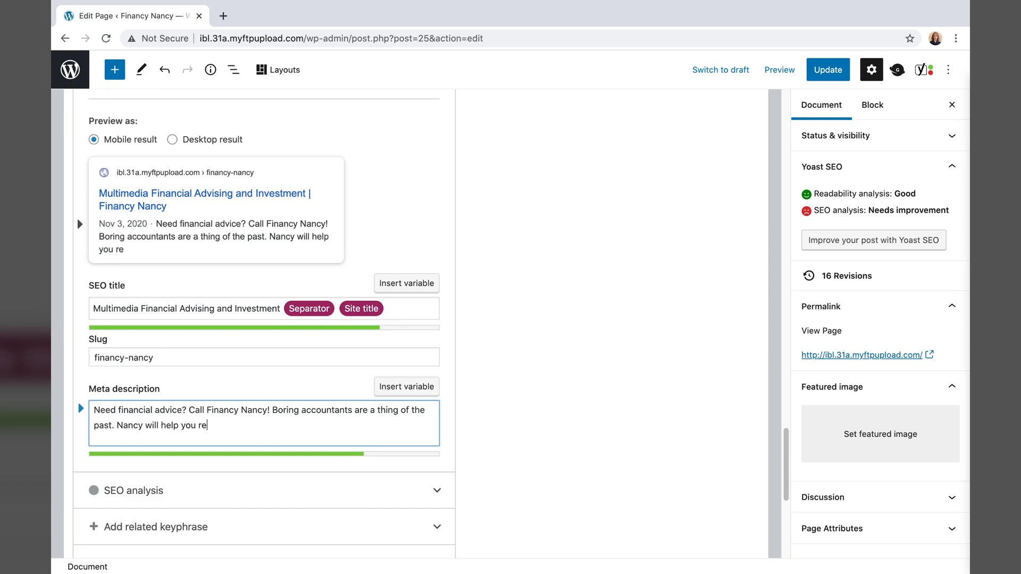
type("volutionize your product")
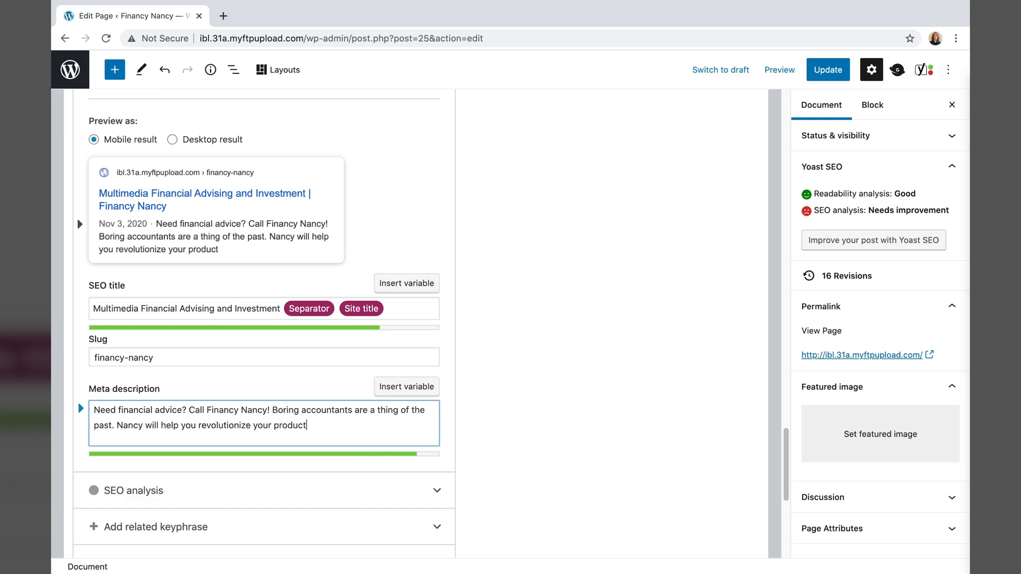
type("!")
left_click_drag(309, 426, 168, 427)
key("BackSpace")
key("BackSpace")
type("revolu")
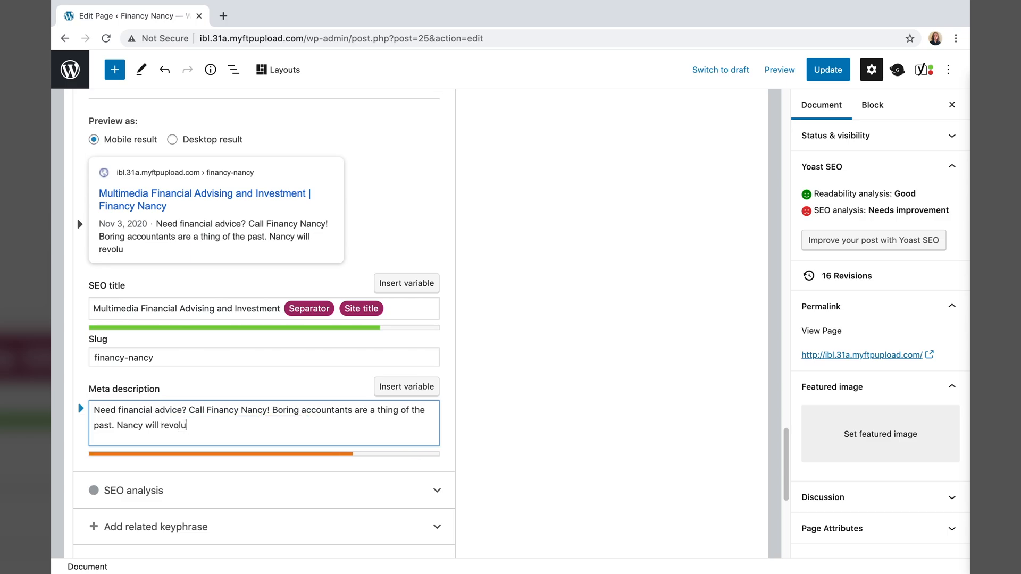
type("tionize your marketing strategy.")
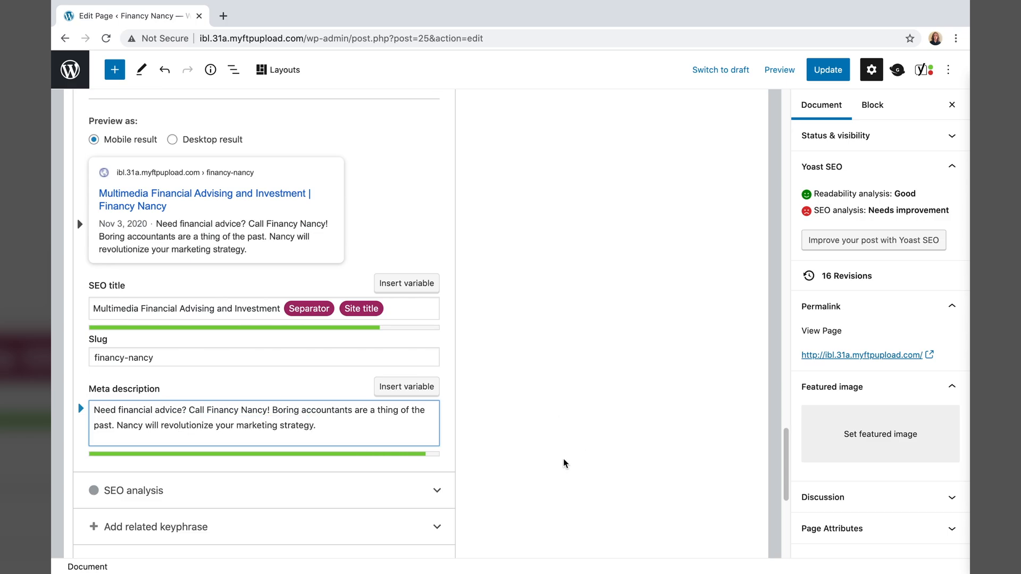
scroll(565, 463, "down", 5)
scroll(565, 463, "up", 6)
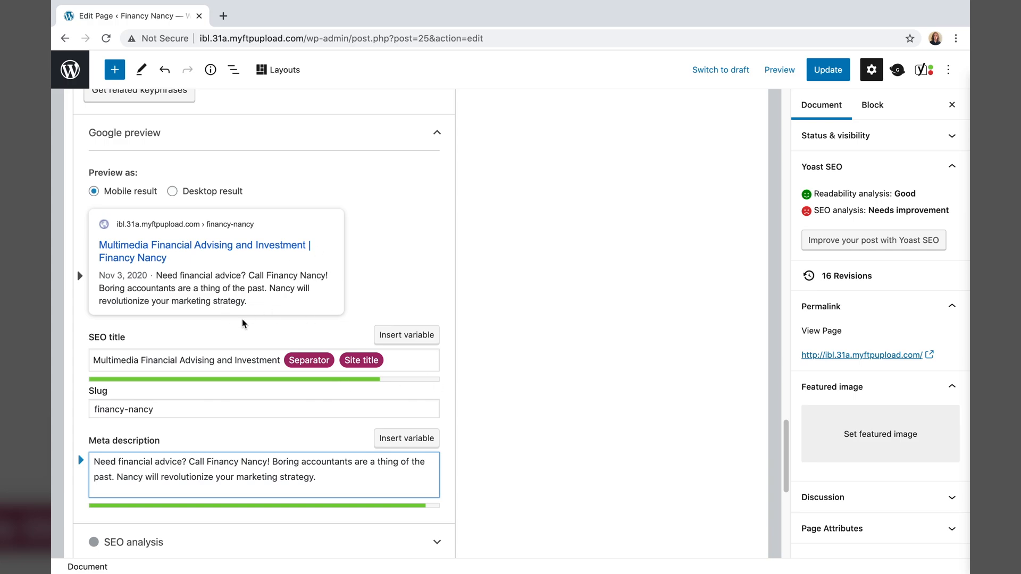
- Save the front page's SEO changes with Update and head to the Dashboard
left_click(823, 71)
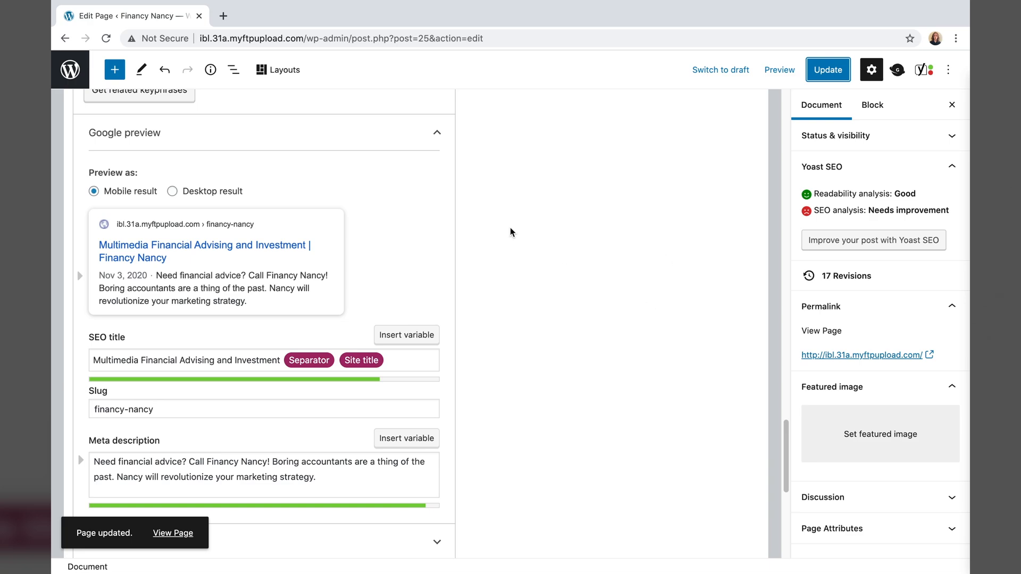
mouse_move(233, 9)
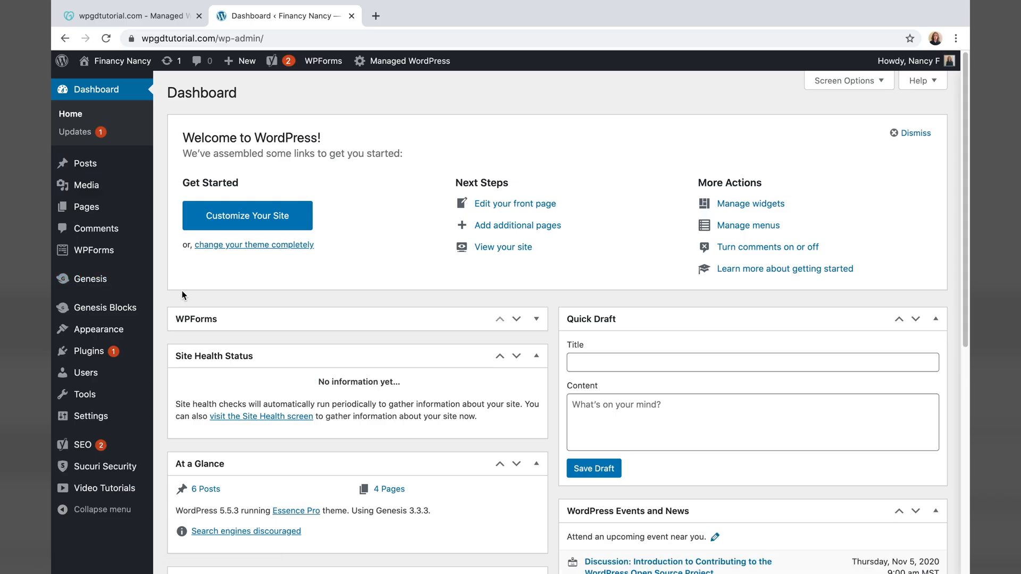
- Open the Another Done Deal post from the Posts list and scroll to its Yoast section
left_click(97, 166)
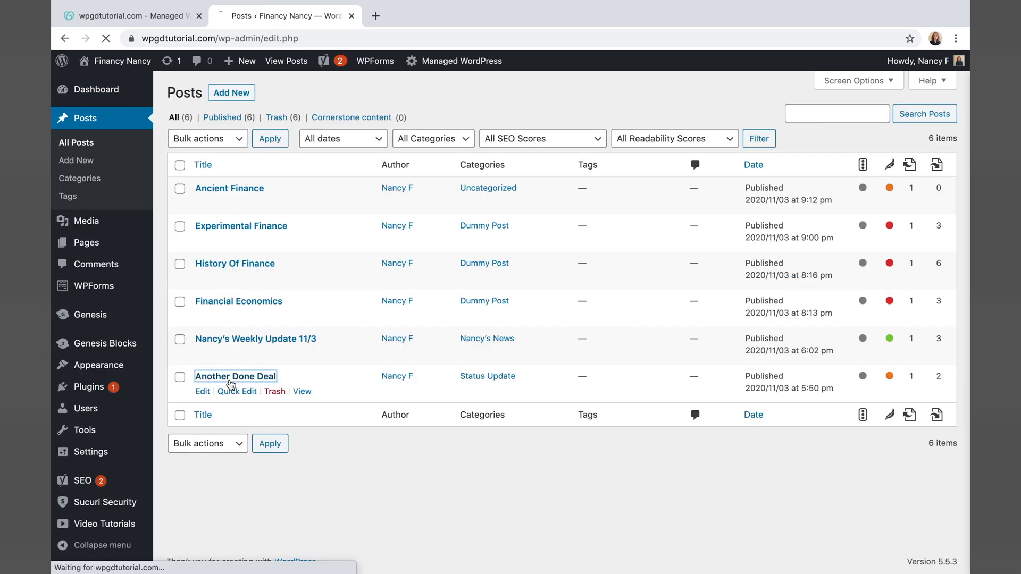
left_click(228, 369)
scroll(465, 492, "down", 15)
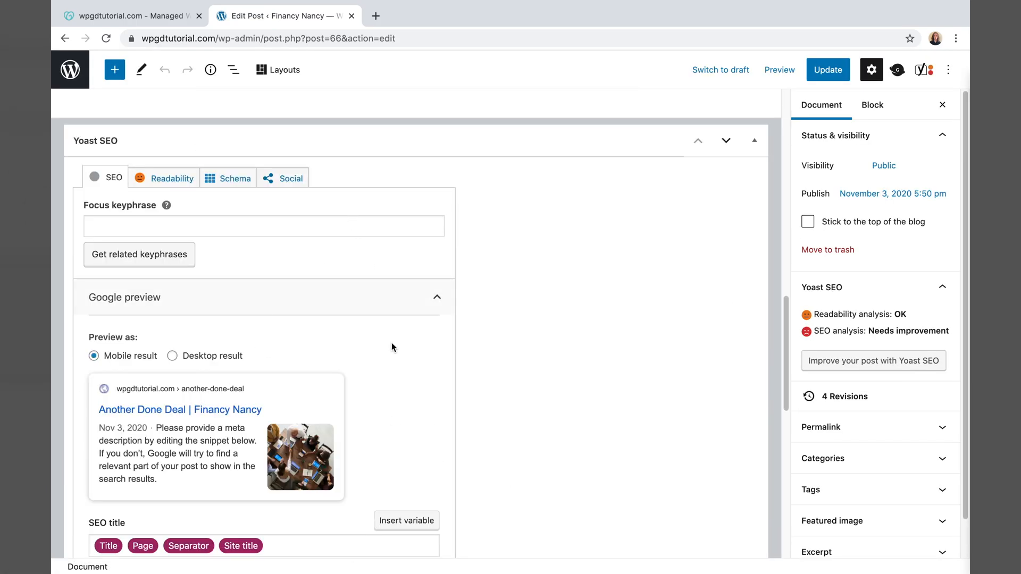
scroll(283, 335, "down", 2)
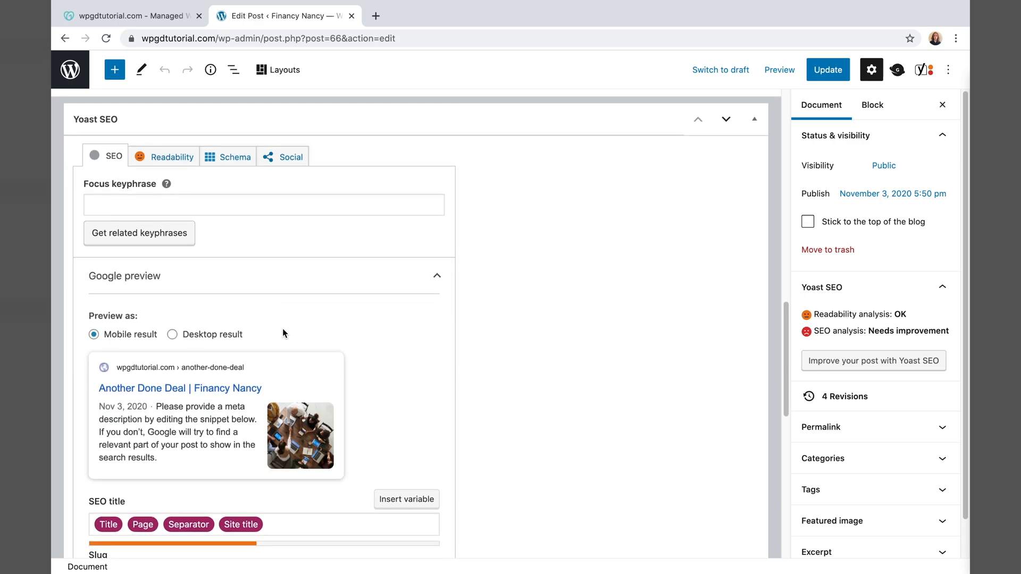
scroll(283, 364, "up", 4)
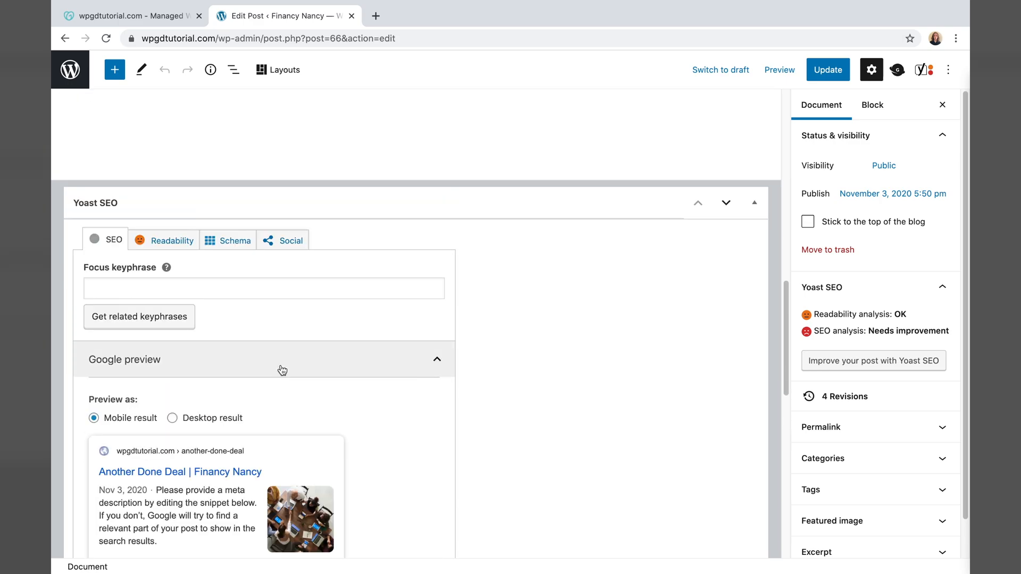
scroll(279, 363, "down", 4)
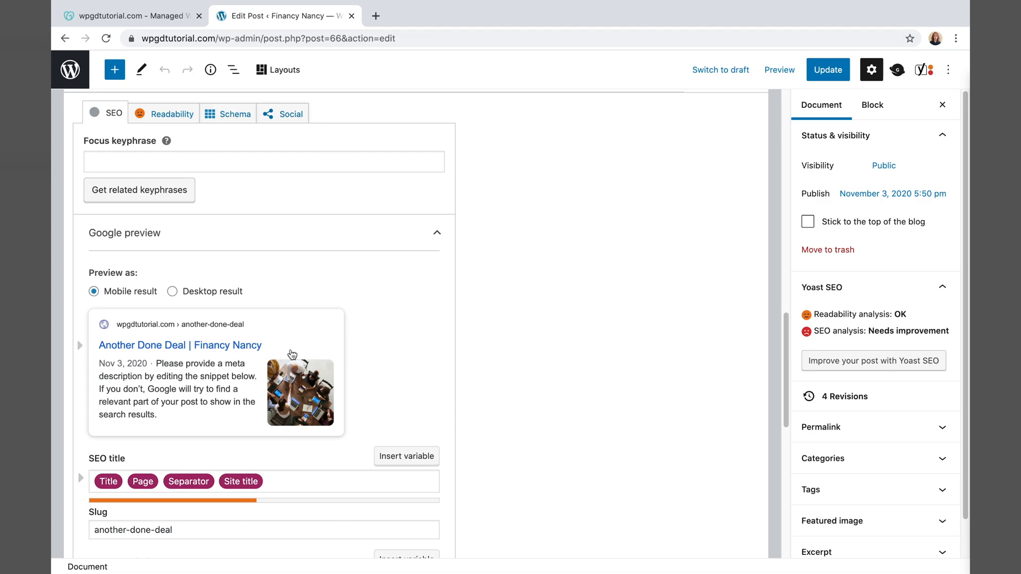
scroll(289, 352, "down", 2)
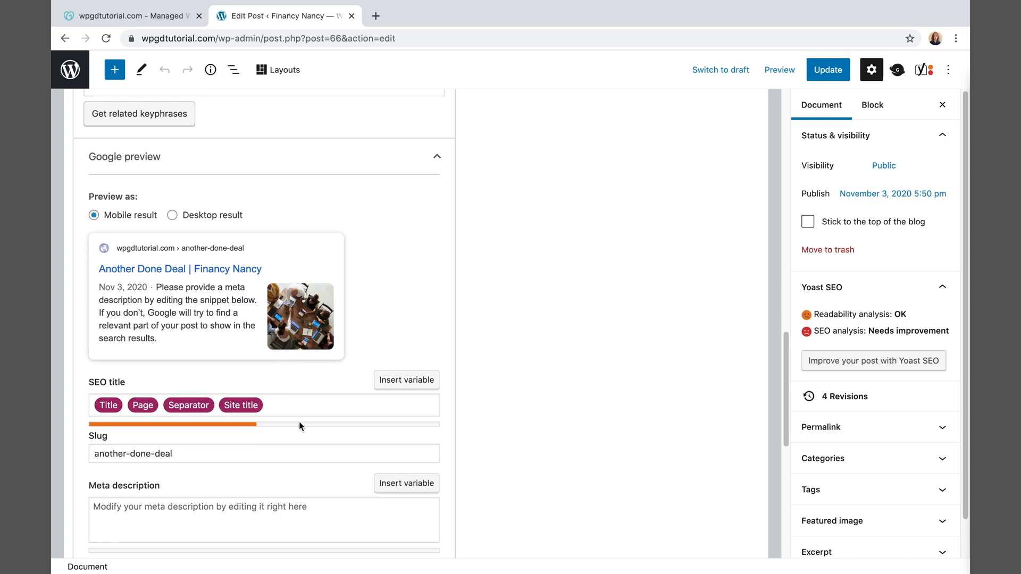
scroll(125, 280, "up", 1)
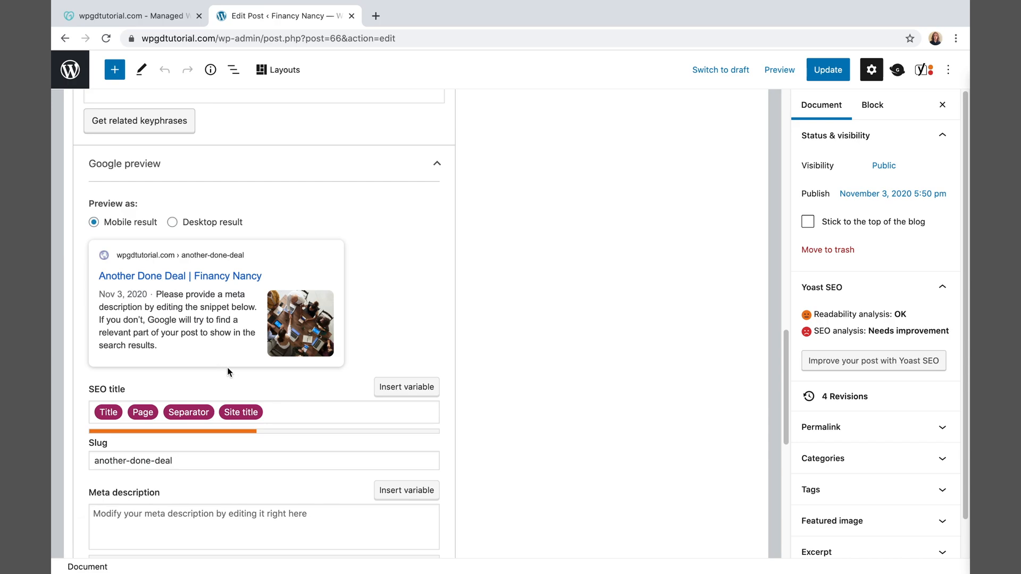
scroll(231, 367, "down", 2)
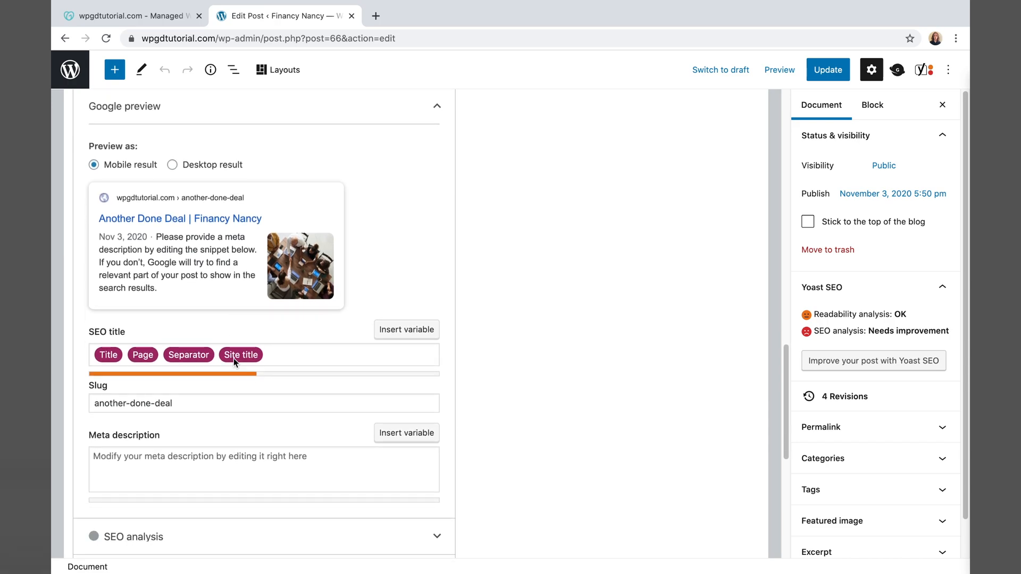
scroll(187, 404, "down", 3)
- Write the meta description 'Financy Nancy's staff gives you the details about their latest endeavor...'
left_click(239, 372)
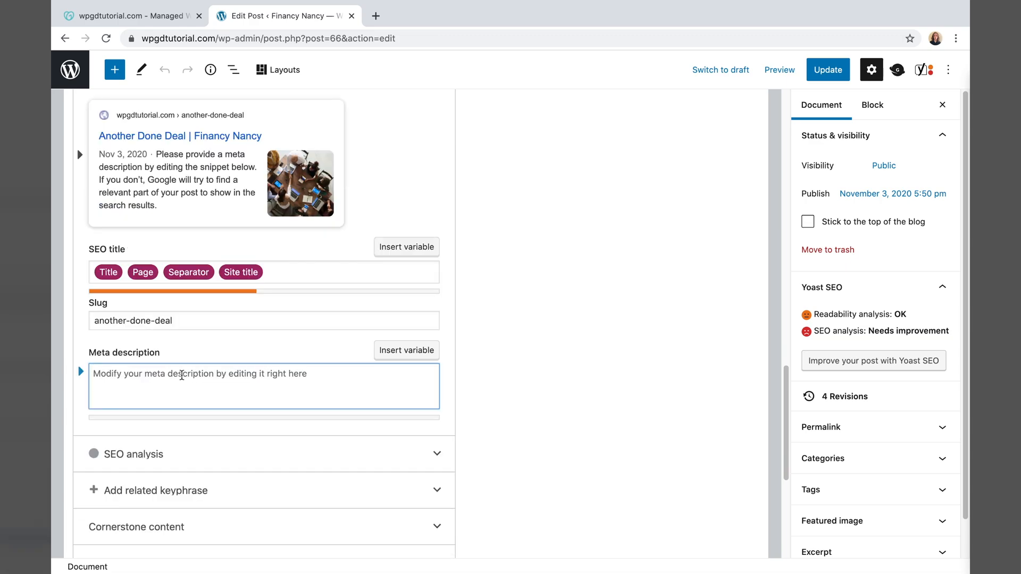
type("The detai")
key("ctrl+a")
type("Financy Nancy's staff gives you the details about their latest")
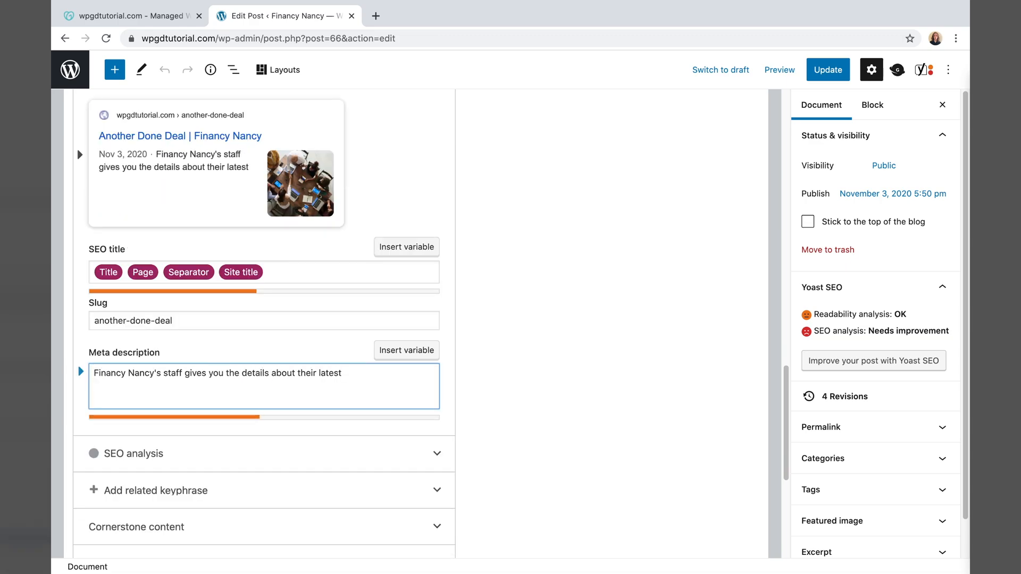
type(" endeavor. Another resounding success with smiles all around!")
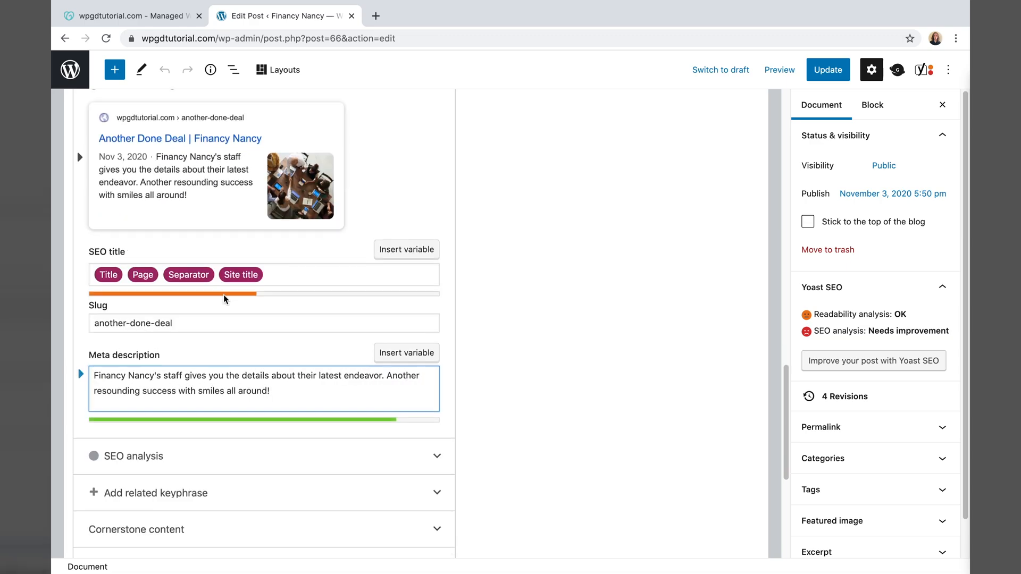
left_click(455, 407)
- Expand the Yoast SEO analysis results and review them
scroll(456, 407, "down", 1)
scroll(456, 407, "down", 3)
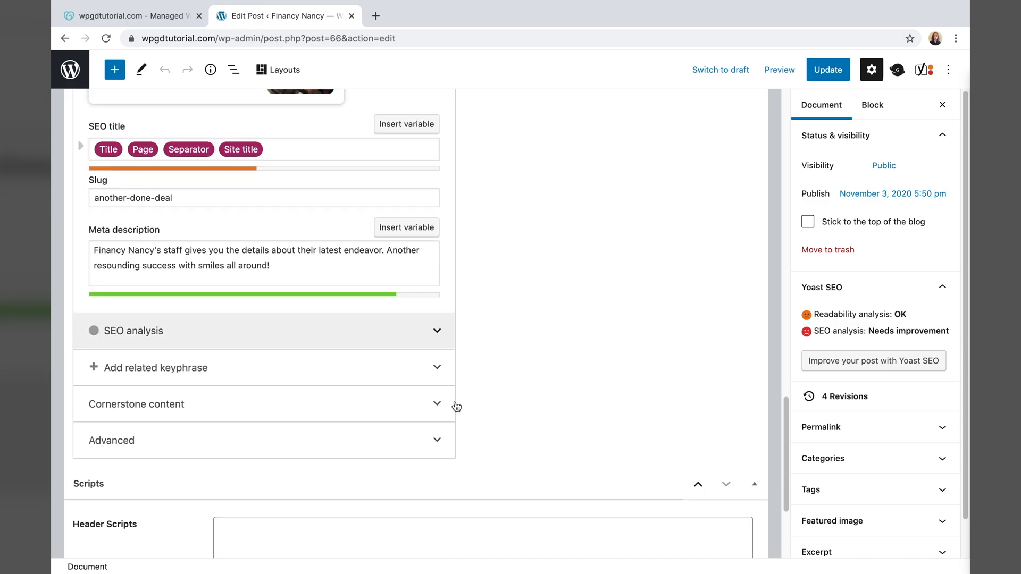
left_click(343, 339)
scroll(502, 383, "down", 2)
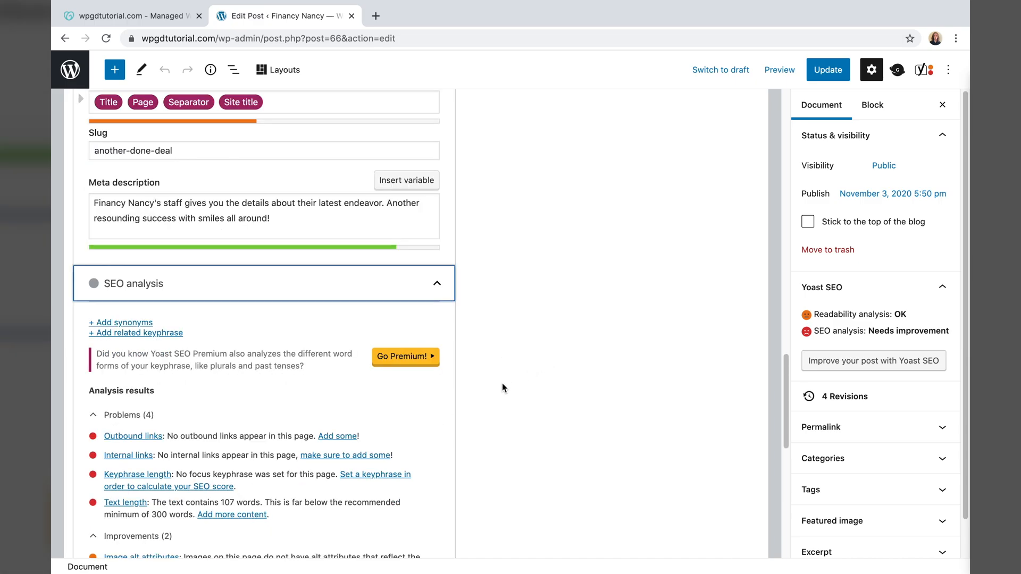
scroll(499, 390, "down", 5)
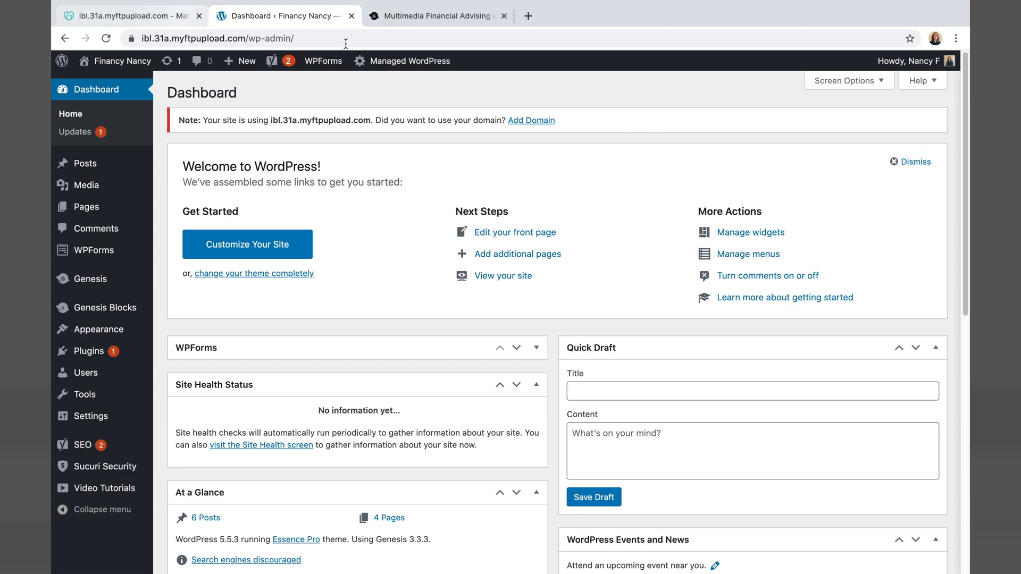
- Check the site's full address, then start a domain change from General Settings
left_click(139, 38)
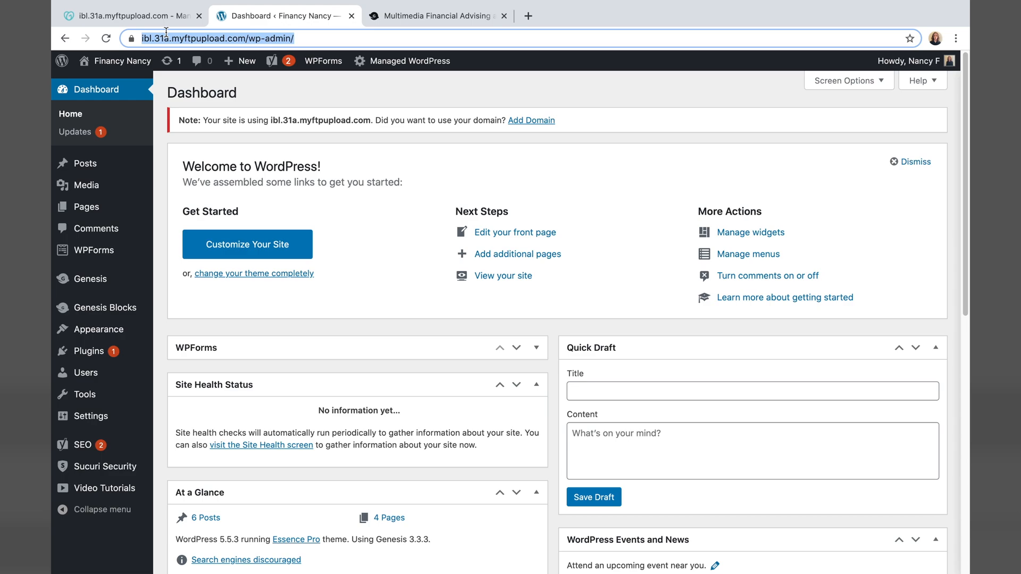
left_click(304, 38)
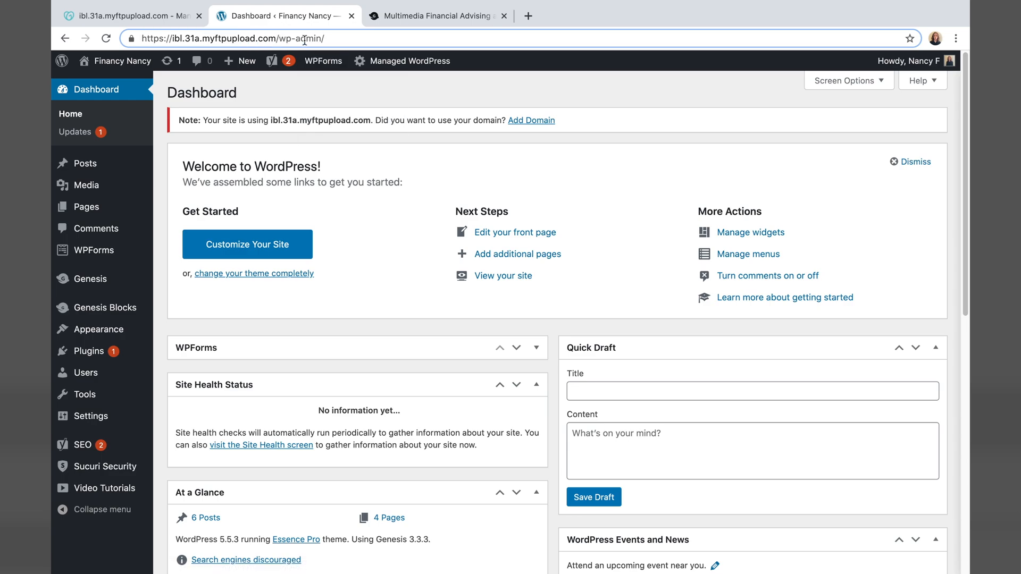
left_click(85, 416)
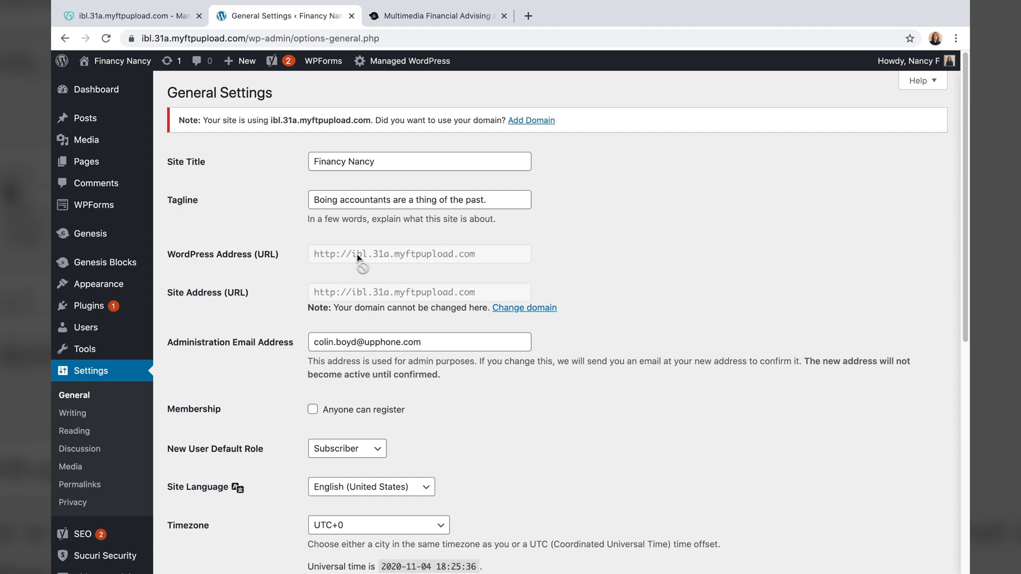
left_click(536, 313)
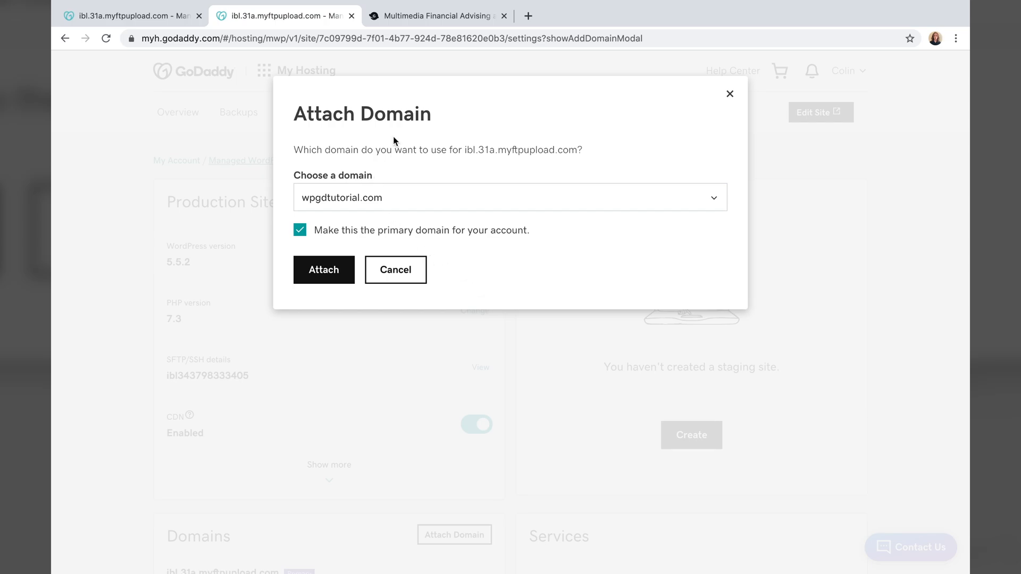
- Attach wpgdtutorial.com as the primary domain and scroll to Domains and Services
left_click(404, 201)
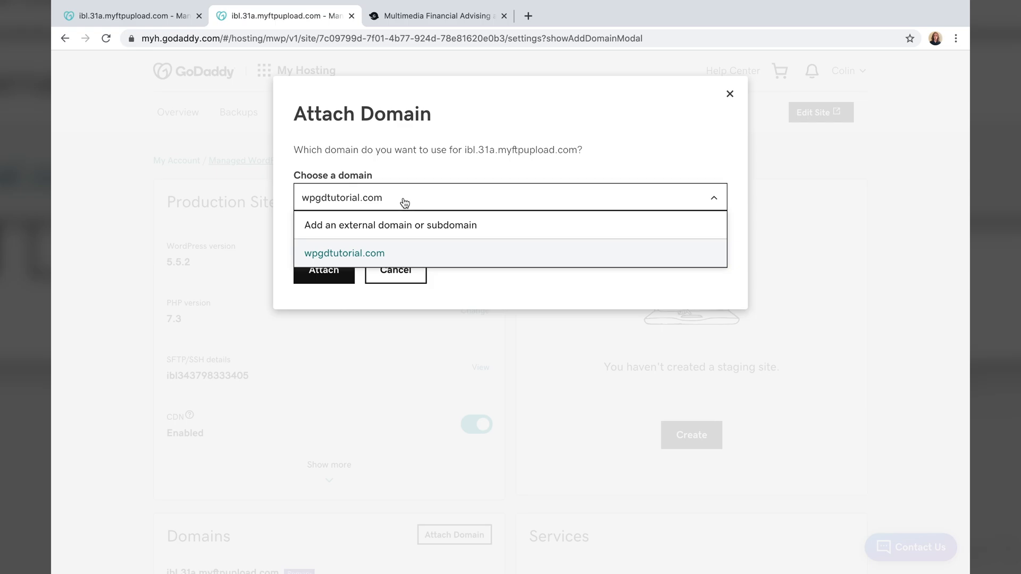
left_click(405, 202)
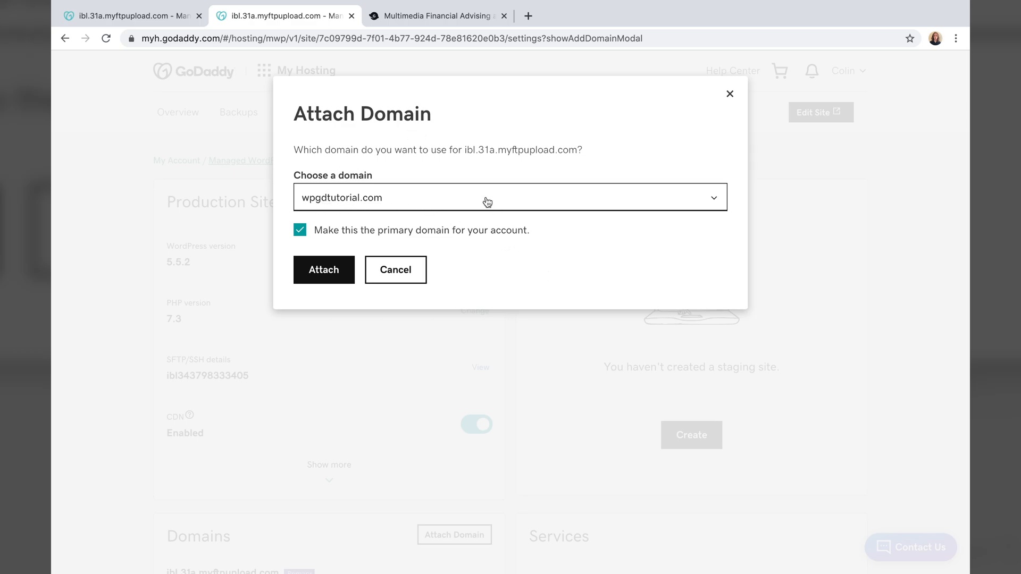
left_click(323, 272)
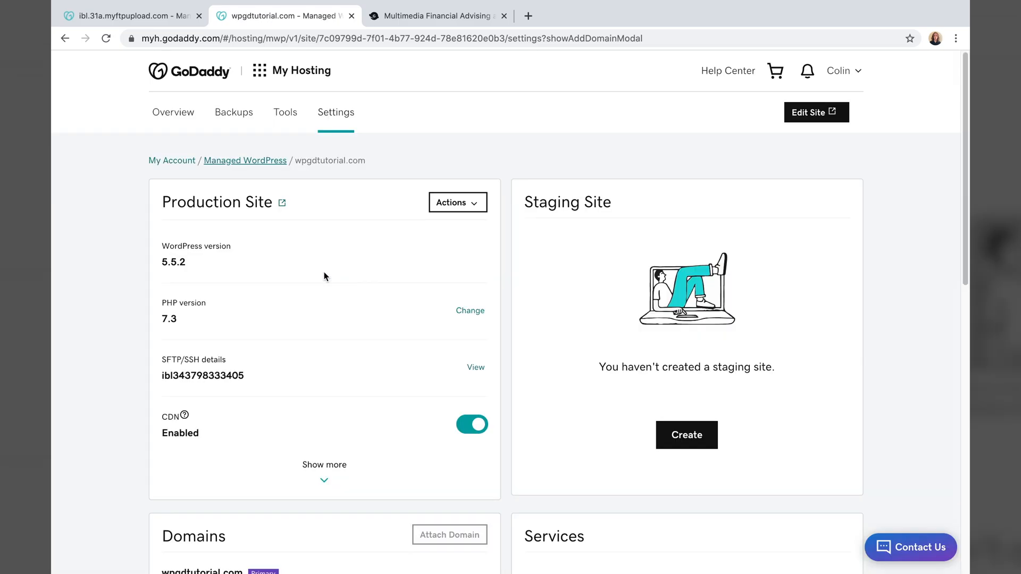
scroll(321, 473, "down", 5)
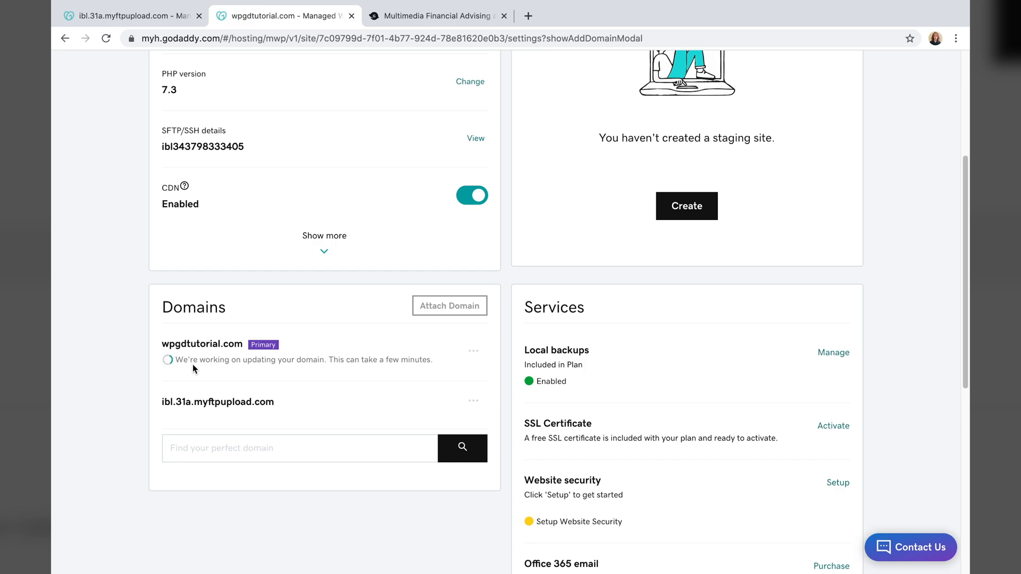
scroll(620, 407, "down", 1)
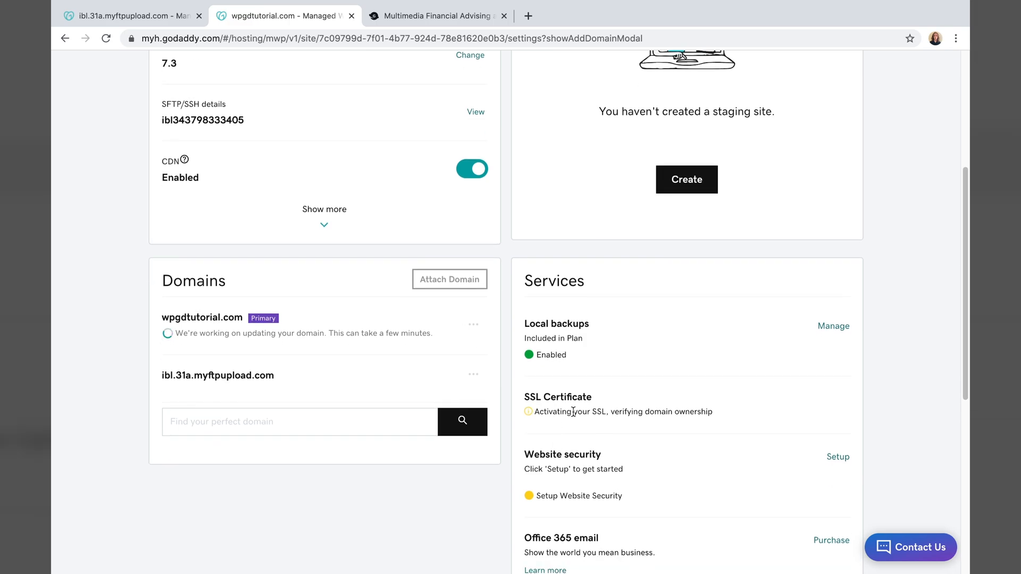
scroll(619, 408, "down", 2)
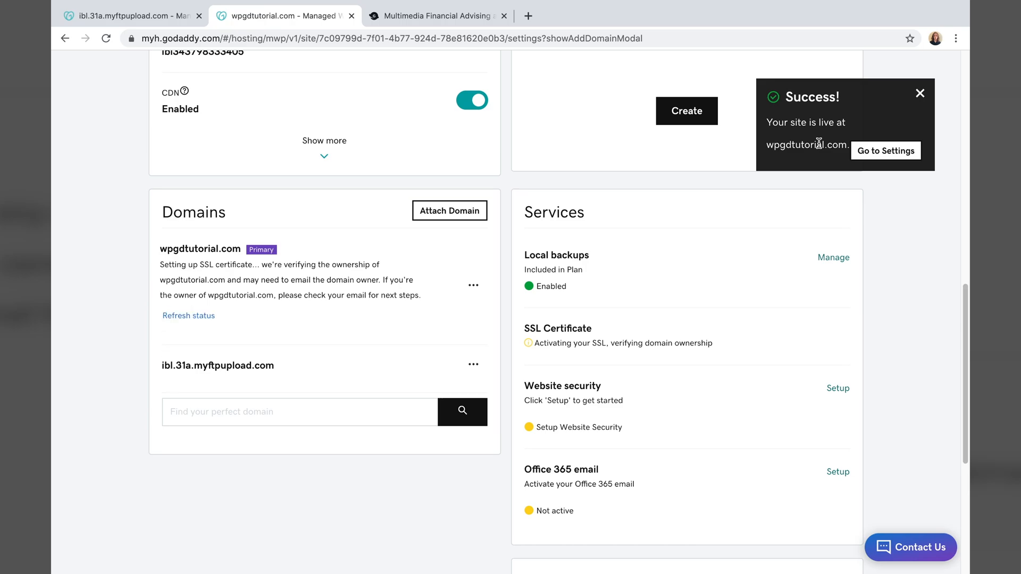
- Reload the site settings to confirm the domain status and visit wpgdtutorial.com
left_click(885, 150)
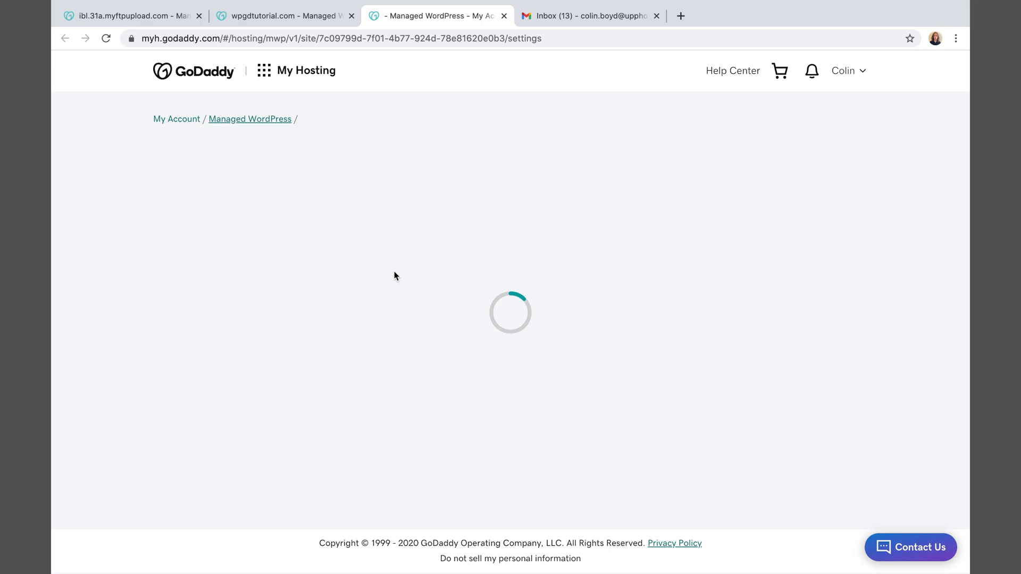
scroll(395, 275, "down", 3)
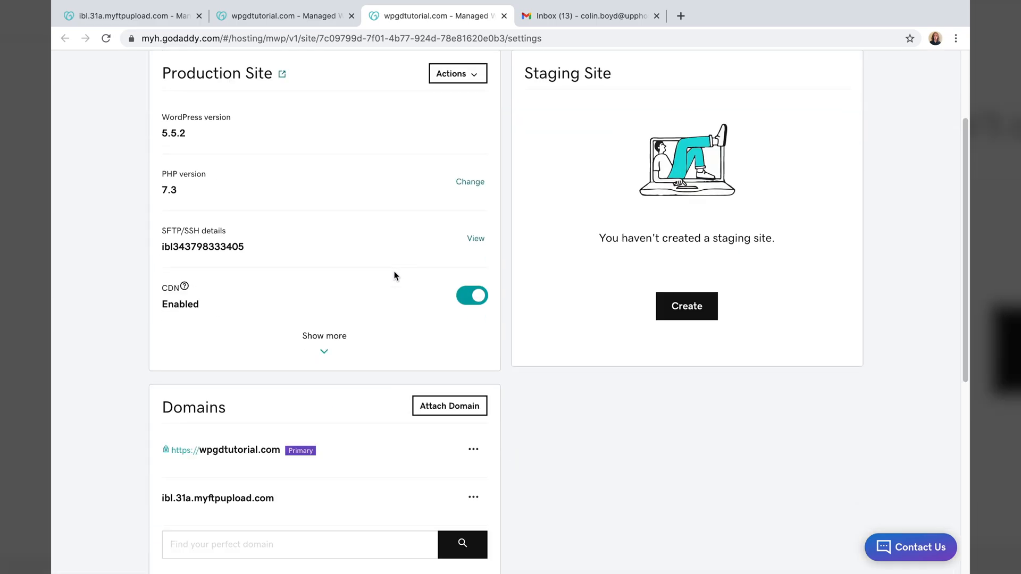
scroll(395, 275, "down", 2)
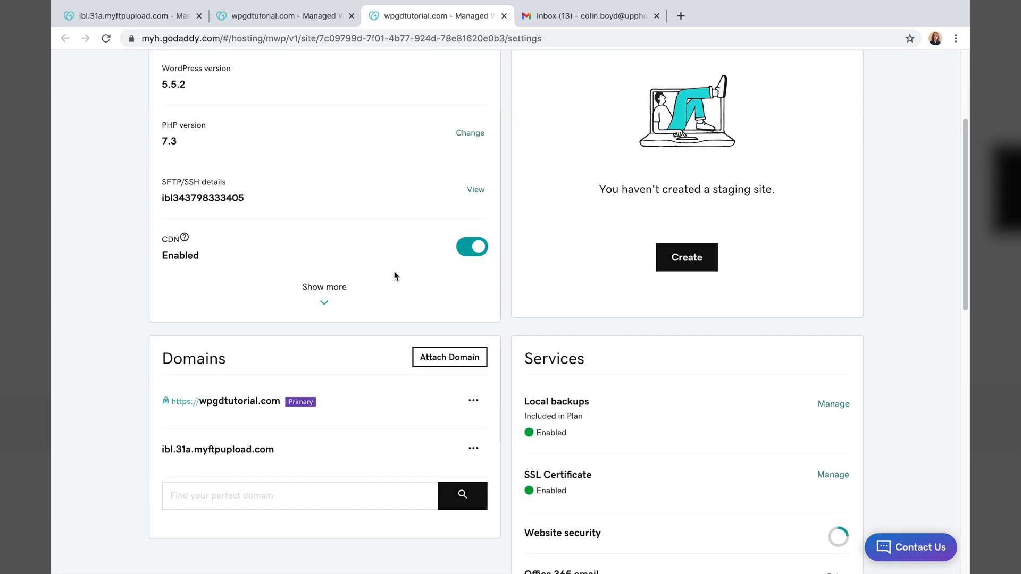
scroll(395, 274, "down", 10)
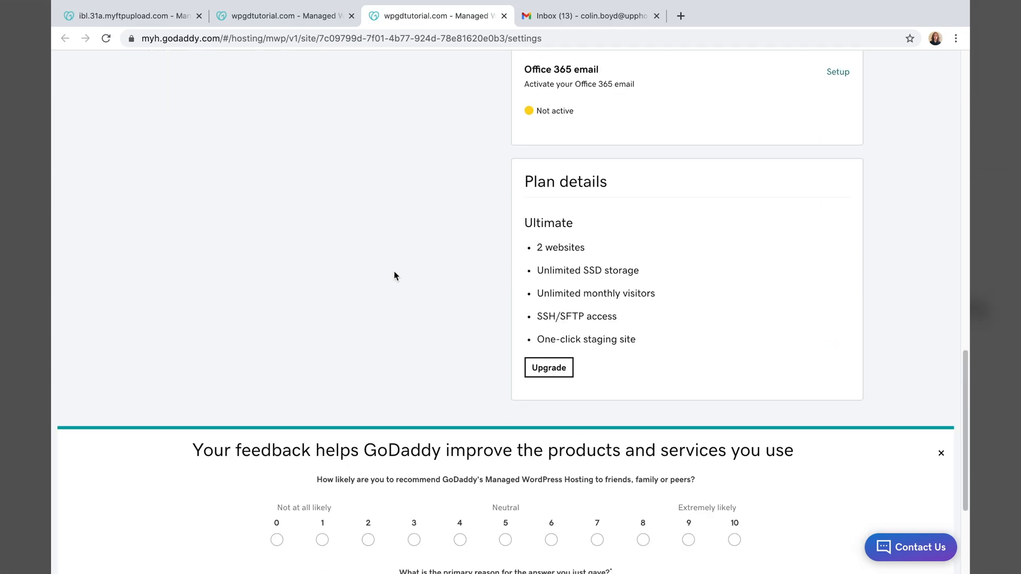
scroll(394, 275, "up", 15)
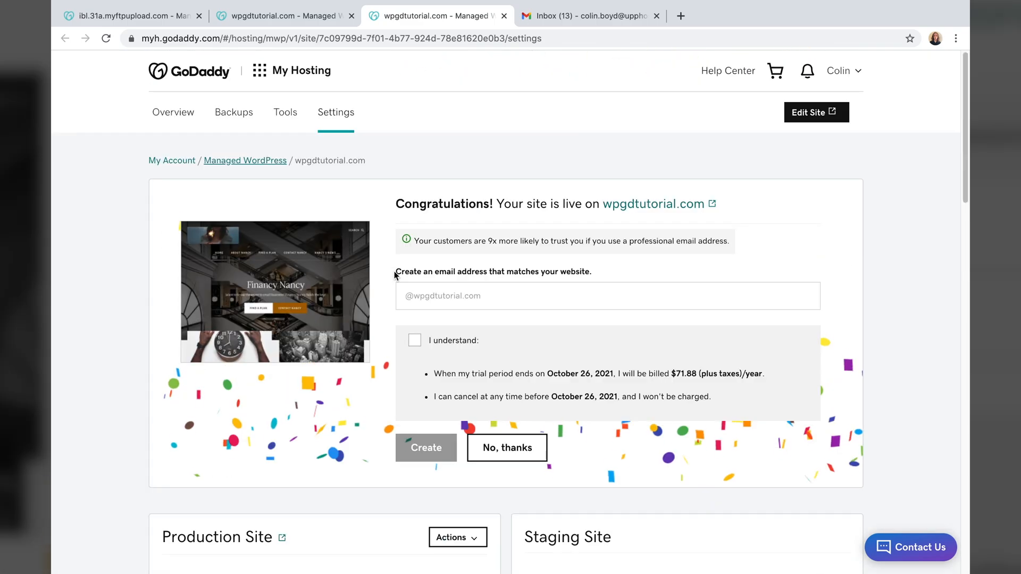
scroll(395, 275, "down", 1)
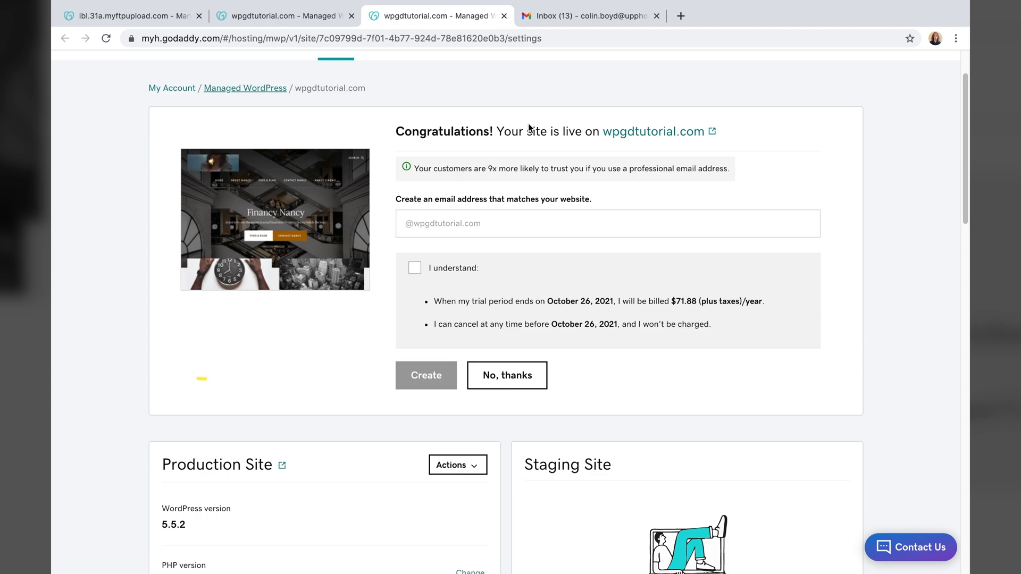
left_click(651, 137)
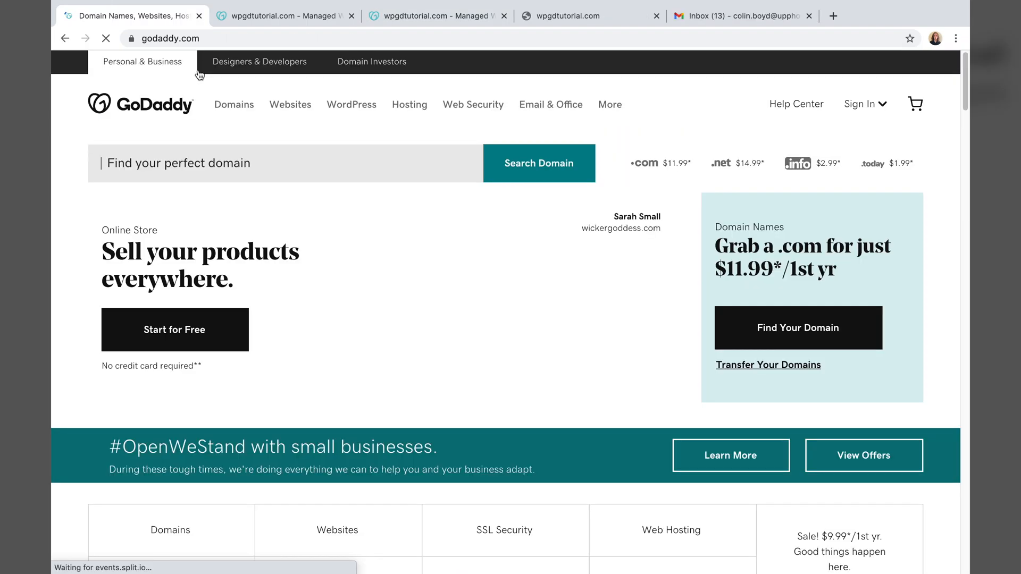
- Launch the Customizer via My Products > Managed WordPress > Manage
left_click(863, 105)
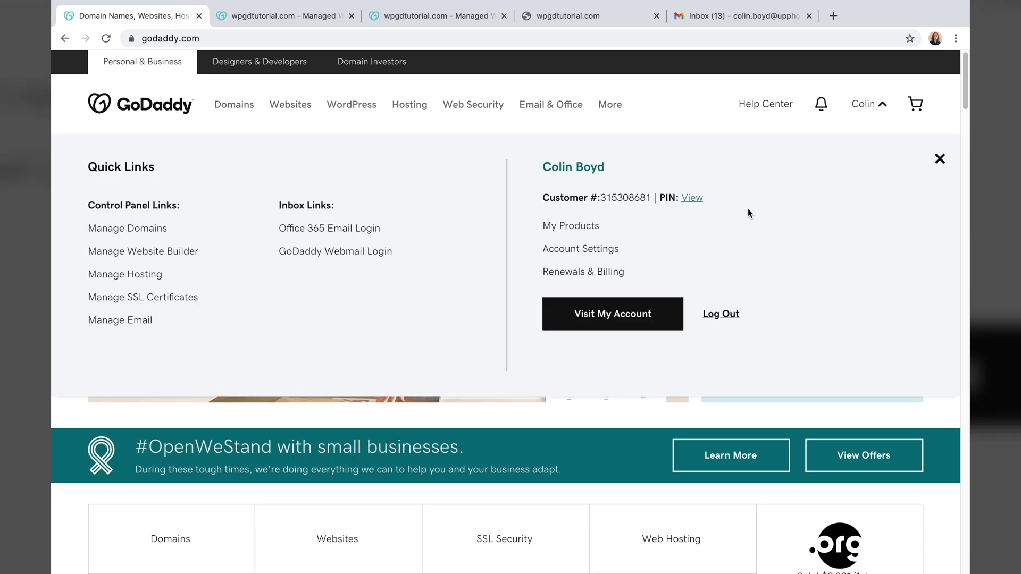
left_click(555, 226)
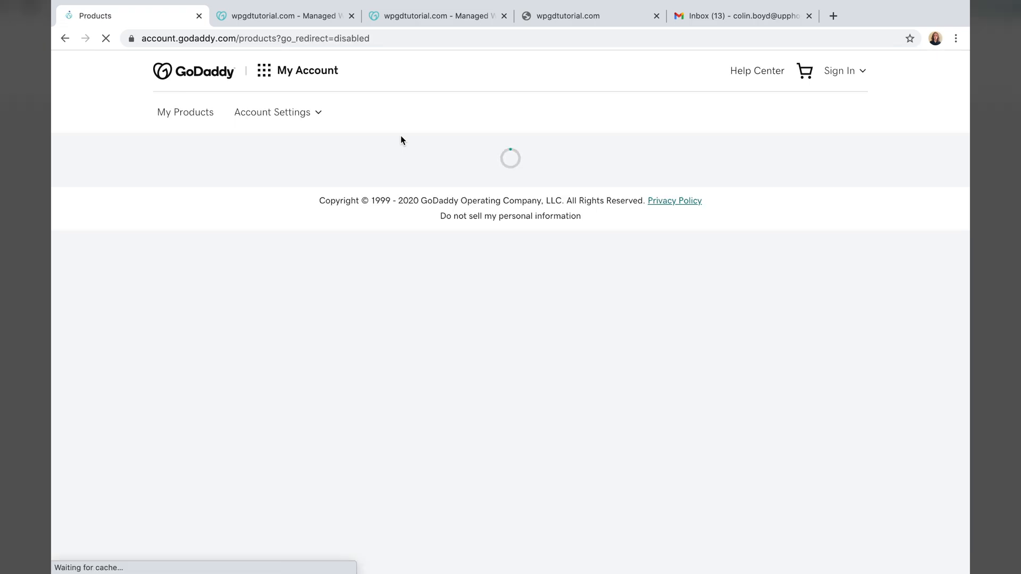
scroll(246, 312, "down", 10)
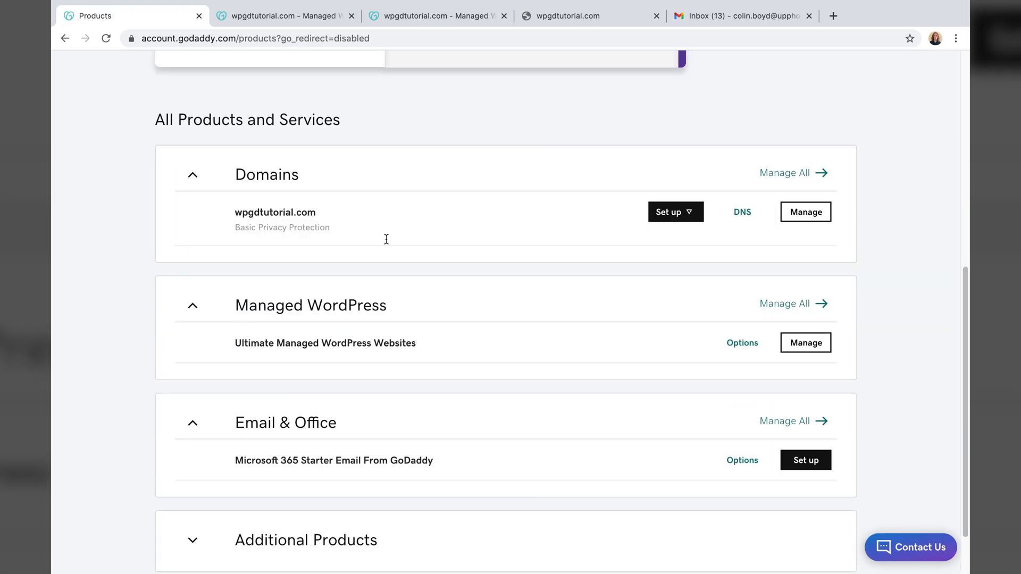
left_click(804, 344)
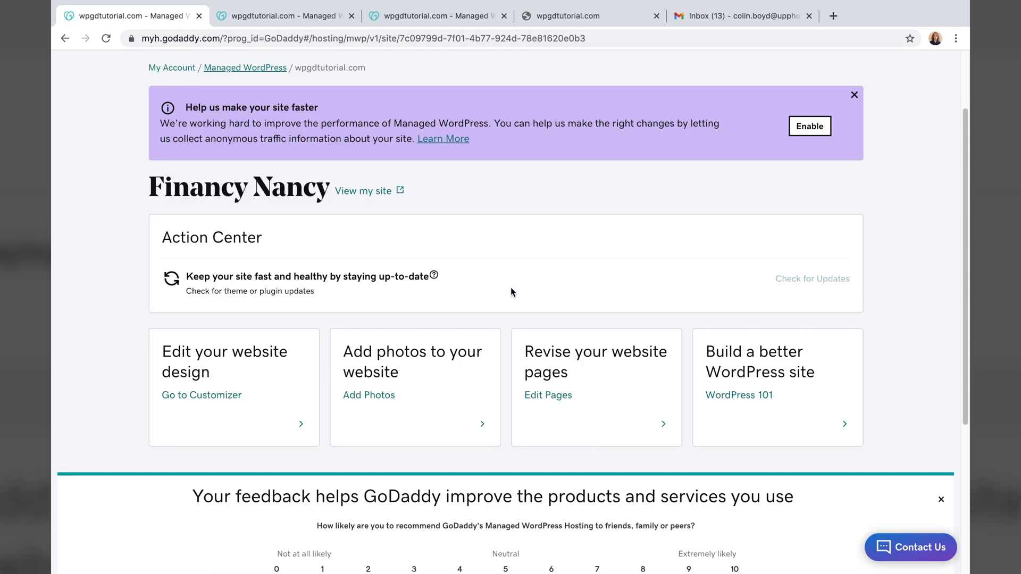
scroll(512, 292, "down", 2)
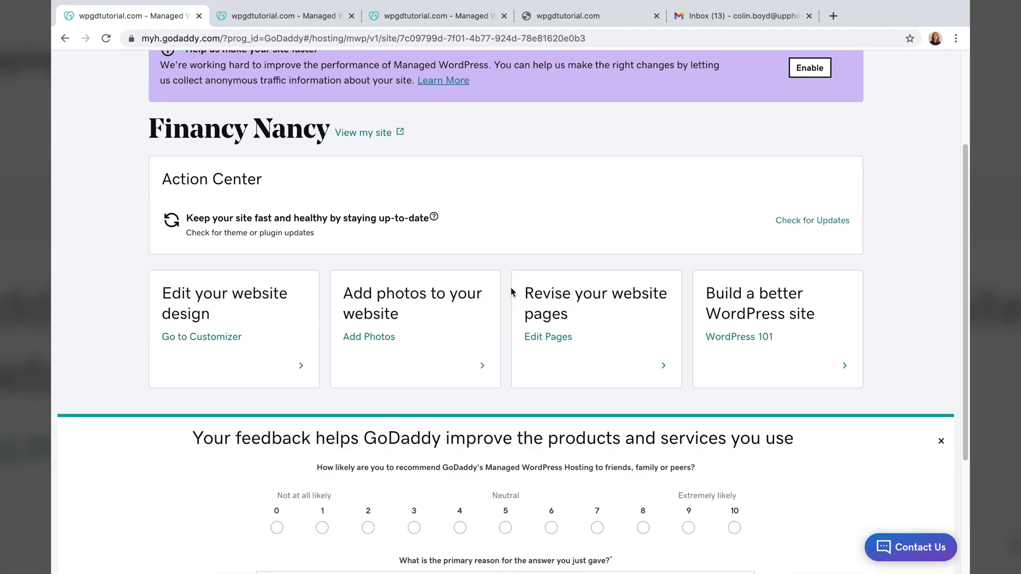
left_click(308, 366)
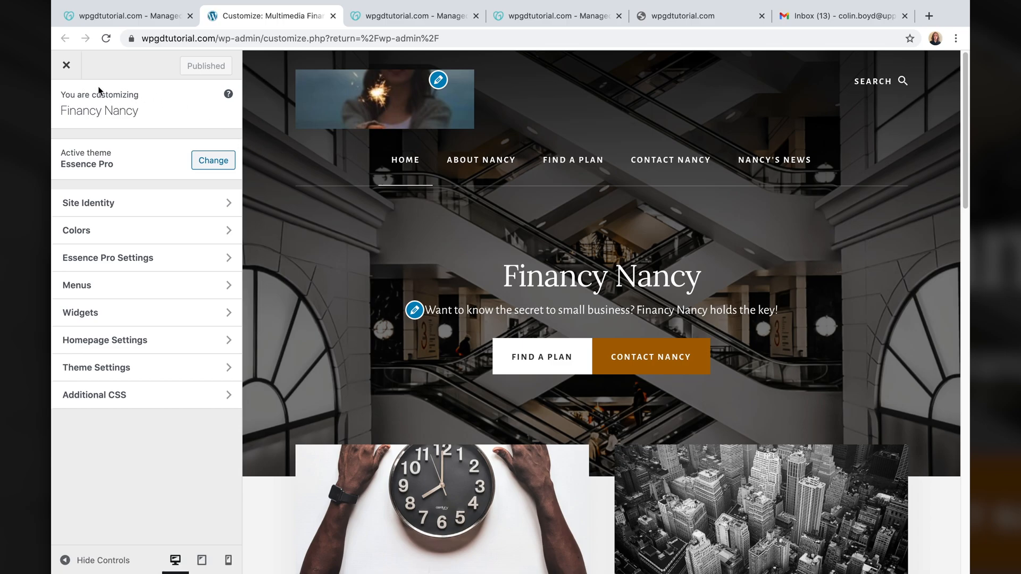
- Close the Customizer and open the WordPress site settings from the dashboard
left_click(66, 67)
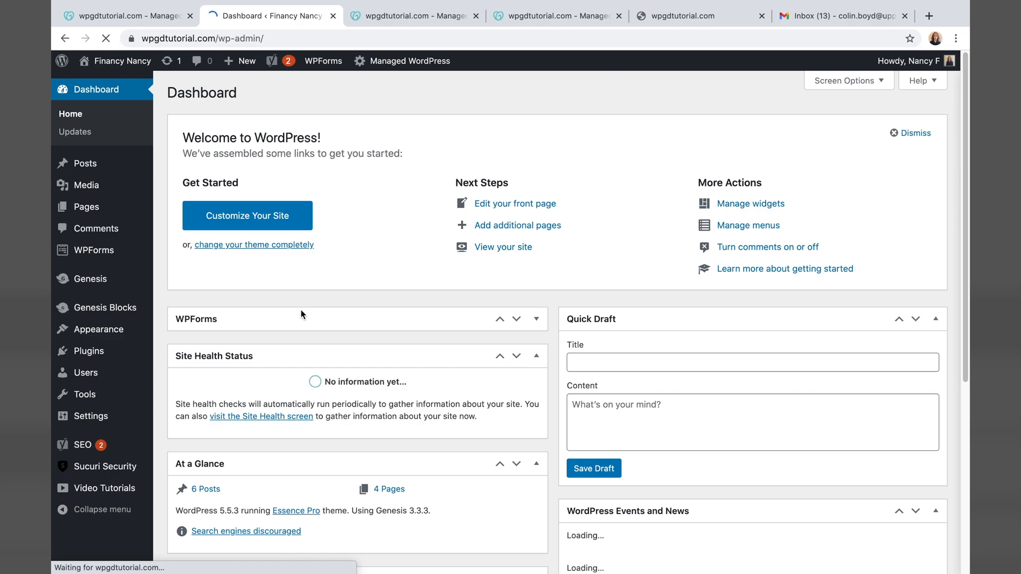
mouse_move(103, 441)
scroll(102, 442, "down", 1)
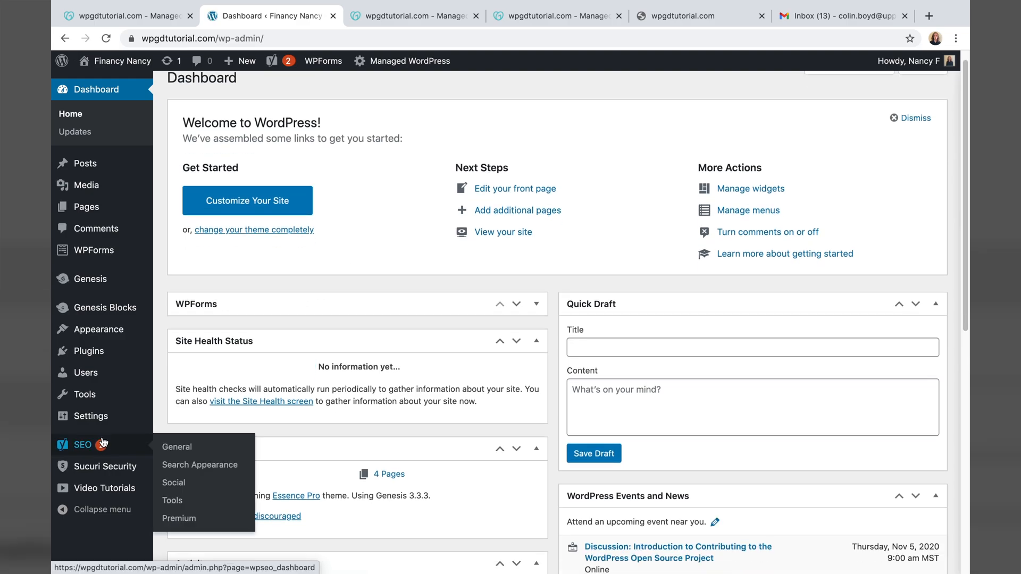
left_click(93, 417)
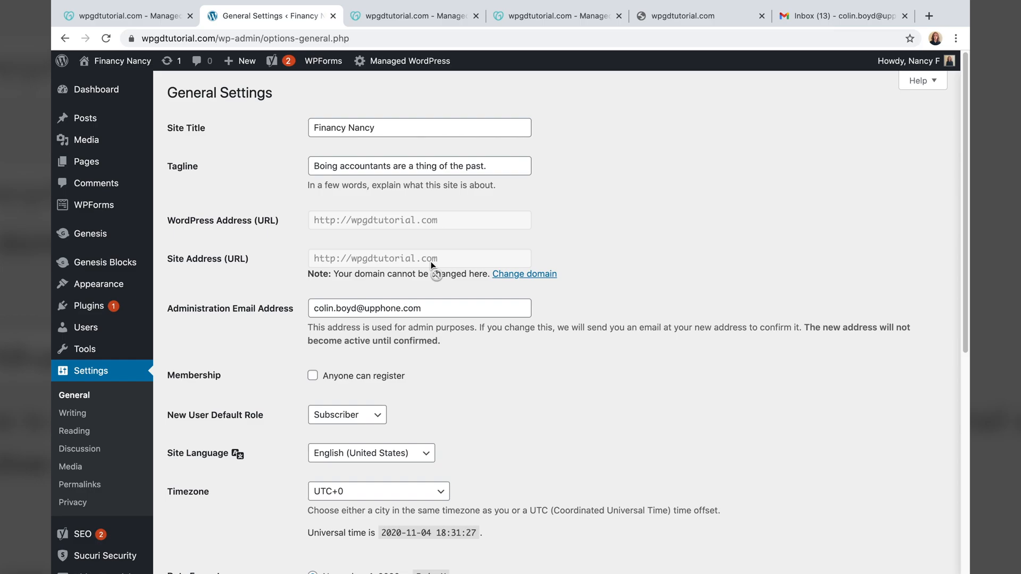
scroll(432, 264, "down", 1)
scroll(432, 264, "up", 1)
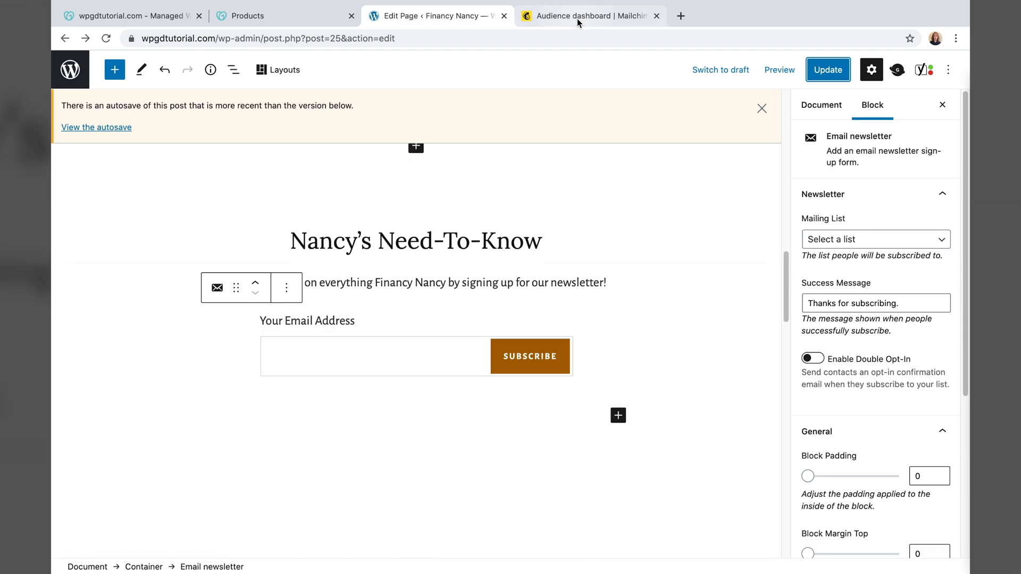
- Switch to Mailchimp, dismiss the open menus and notification, and reload the audience dashboard
left_click(576, 18)
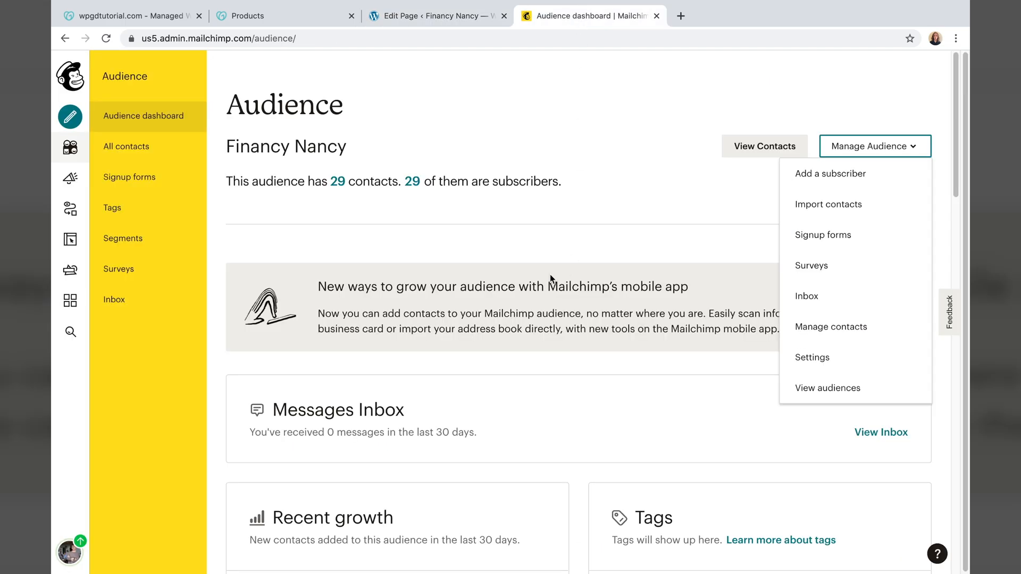
left_click(559, 186)
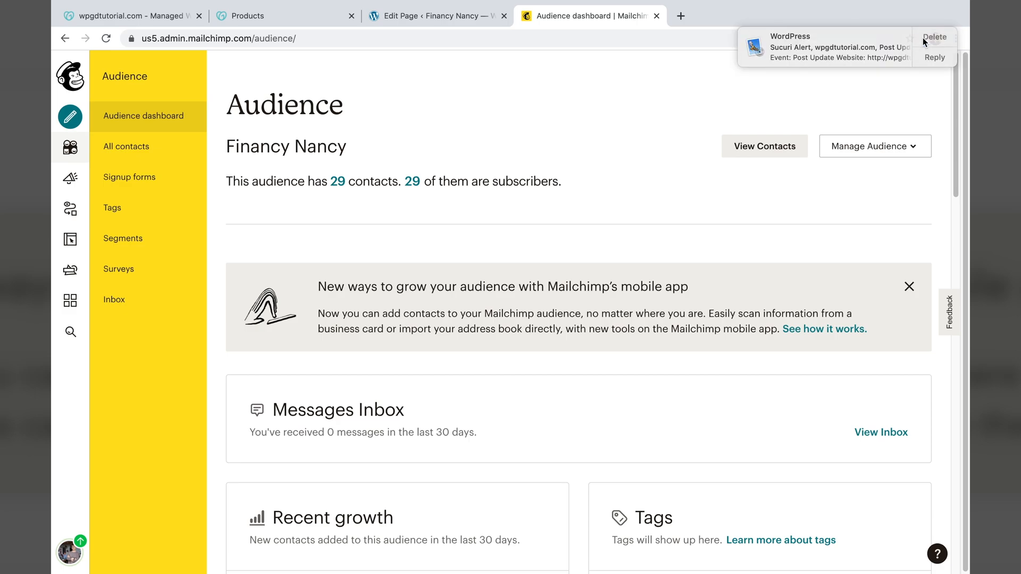
left_click(923, 37)
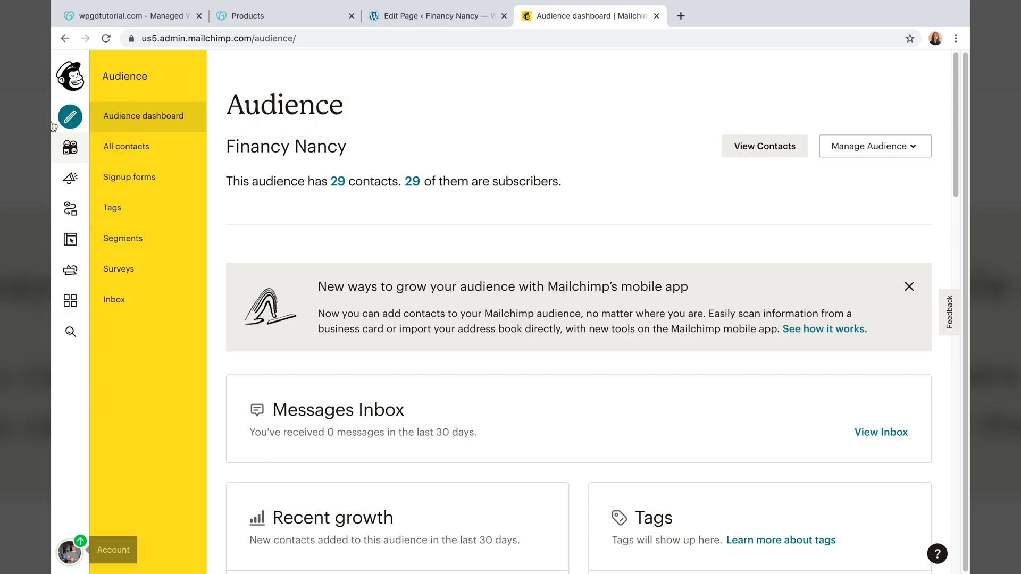
left_click(73, 154)
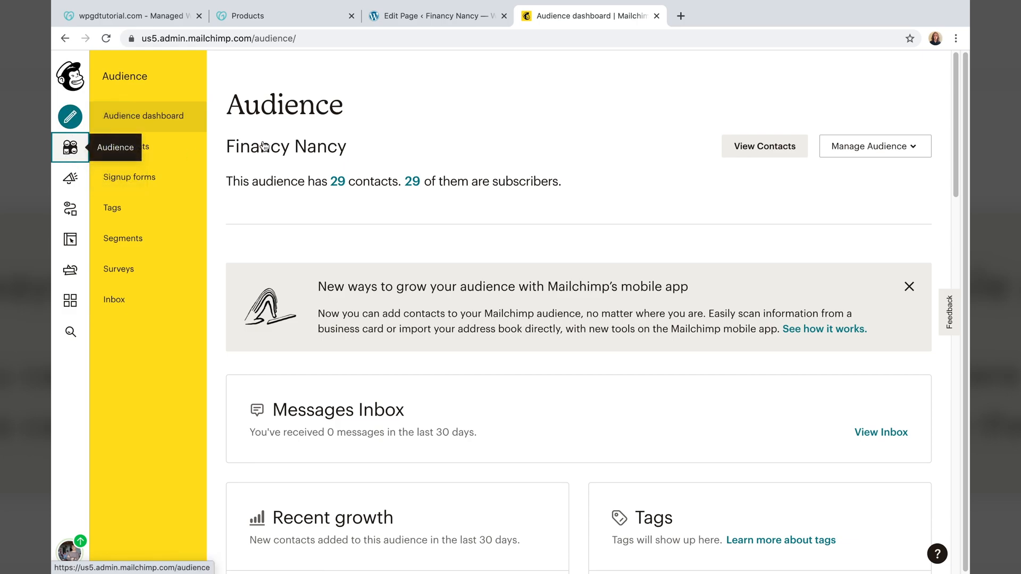
- View the audiences list, then open the Mailchimp account profile page
left_click(873, 150)
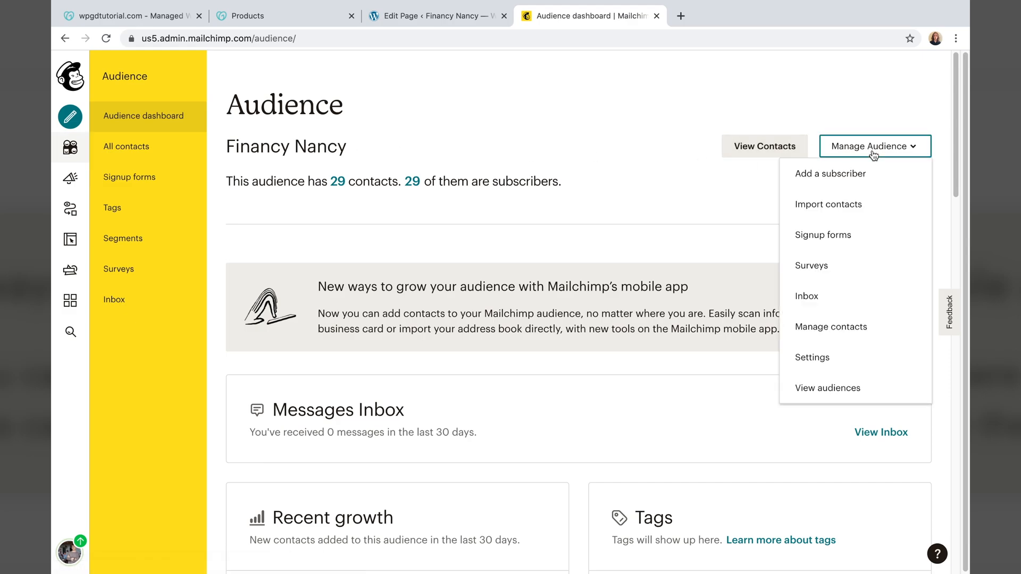
left_click(825, 389)
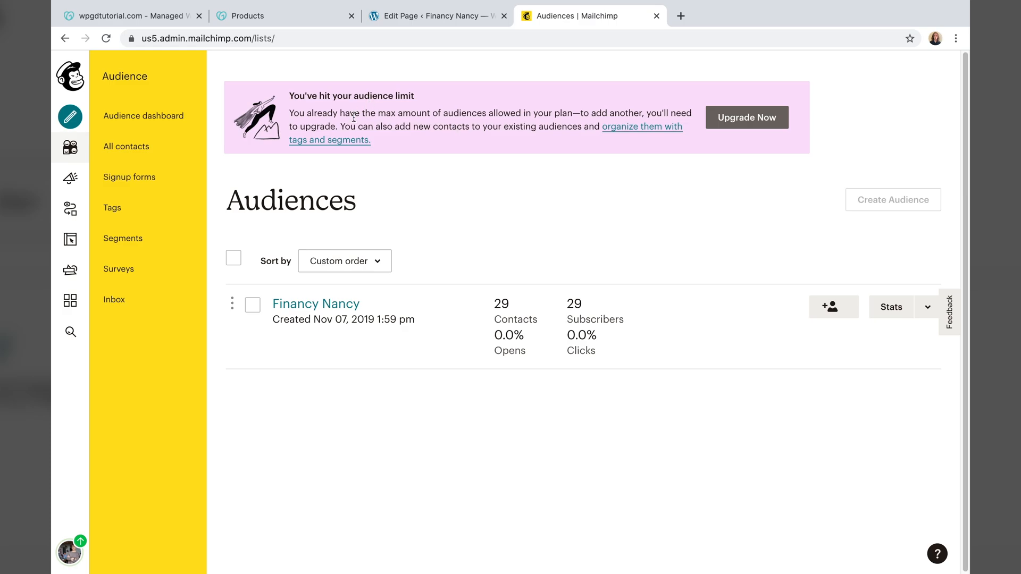
left_click(67, 555)
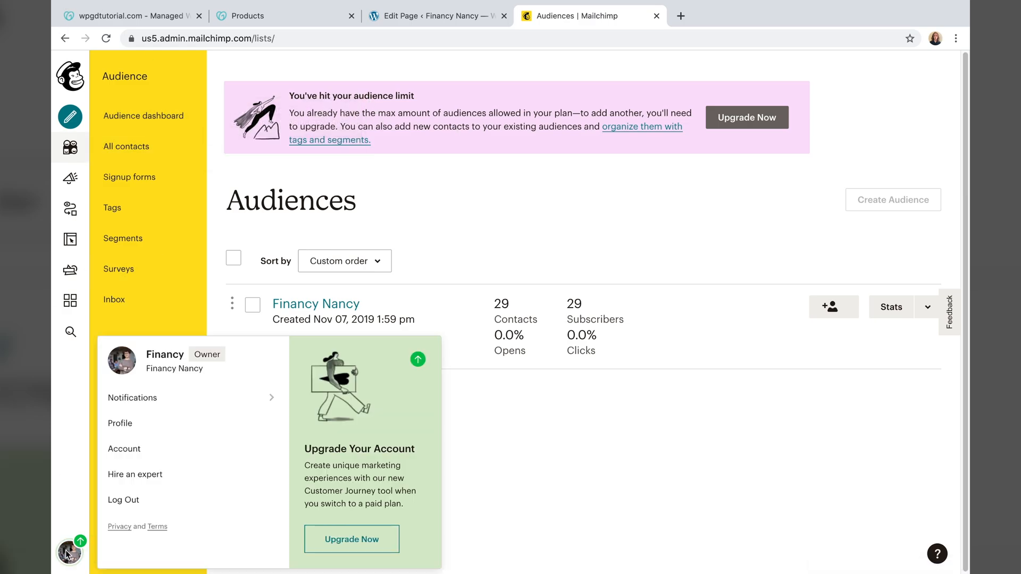
left_click(128, 432)
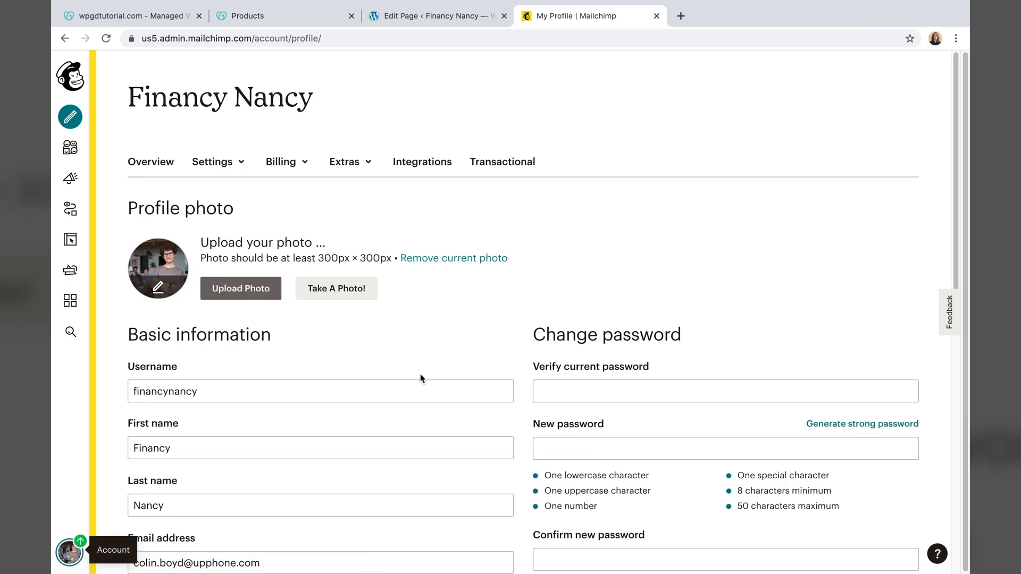
- Copy the newest Mailchimp API key from Extras > API keys and return to WordPress
left_click(340, 161)
left_click(343, 229)
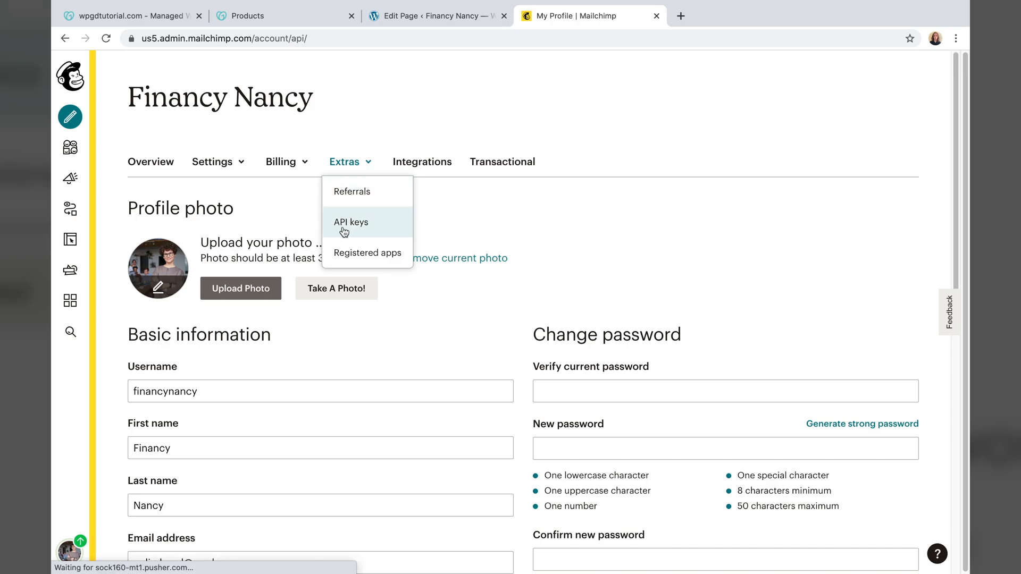
scroll(319, 305, "down", 5)
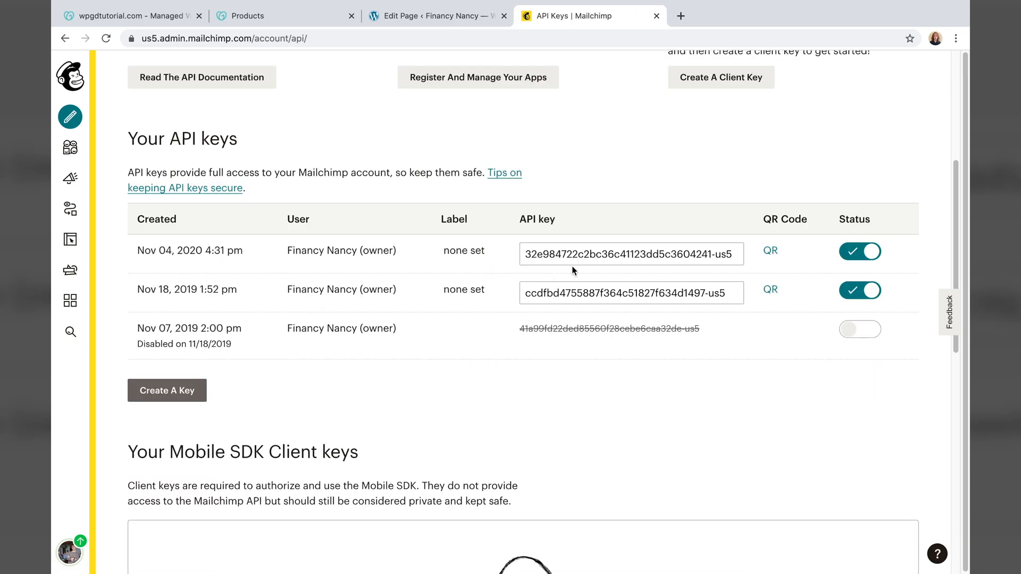
left_click_drag(732, 254, 454, 256)
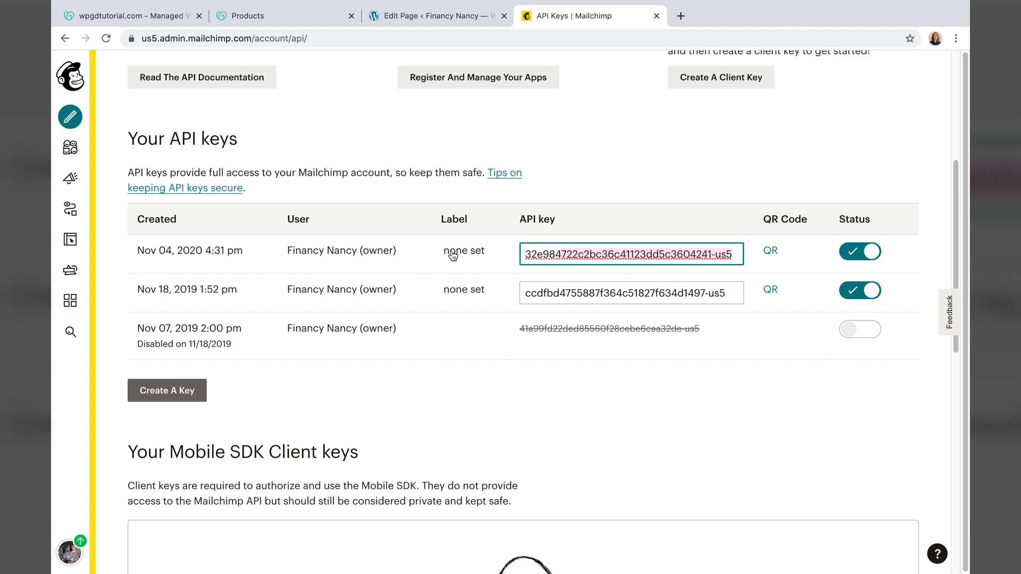
right_click(563, 256)
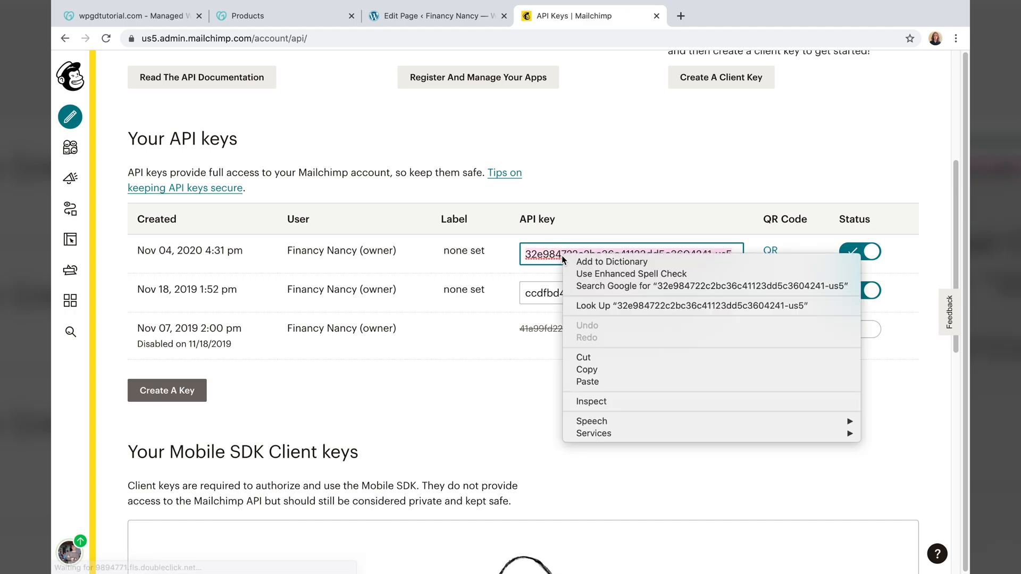
left_click(590, 372)
key("ctrl+shift+Tab")
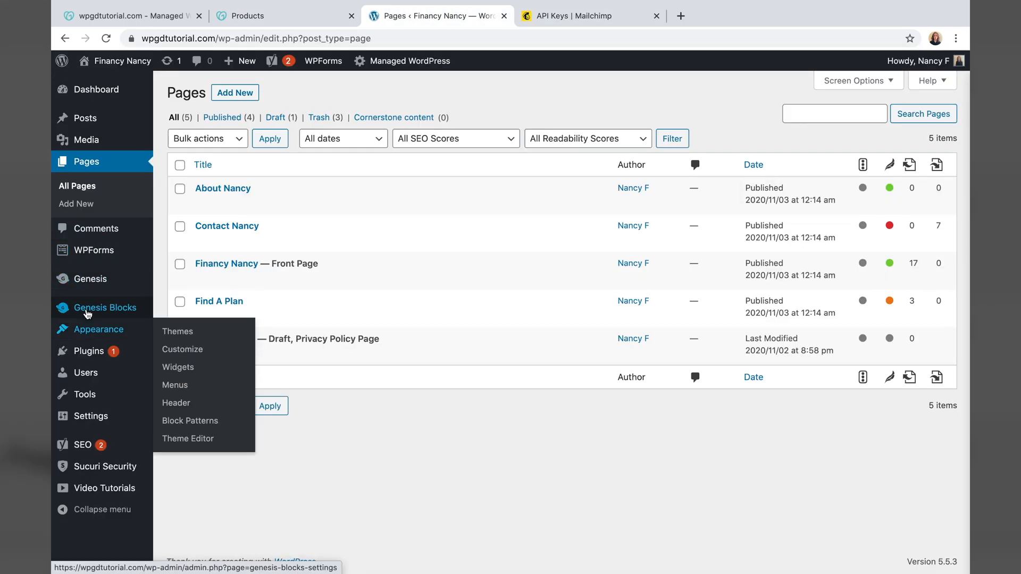
- Save the Mailchimp API key in Genesis Blocks settings and visit the site's front page
left_click(88, 312)
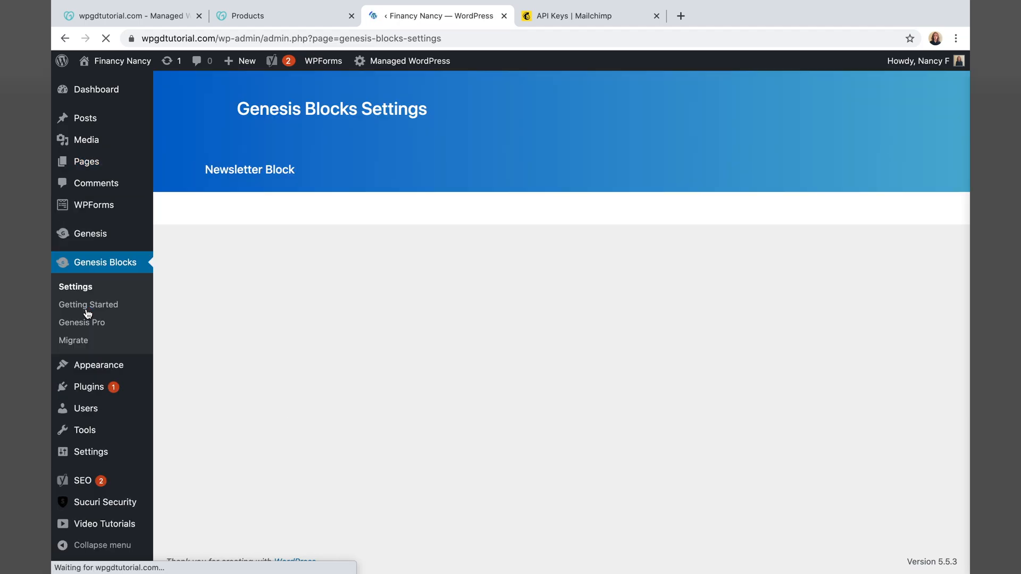
left_click(467, 270)
left_click_drag(467, 270, 52, 238)
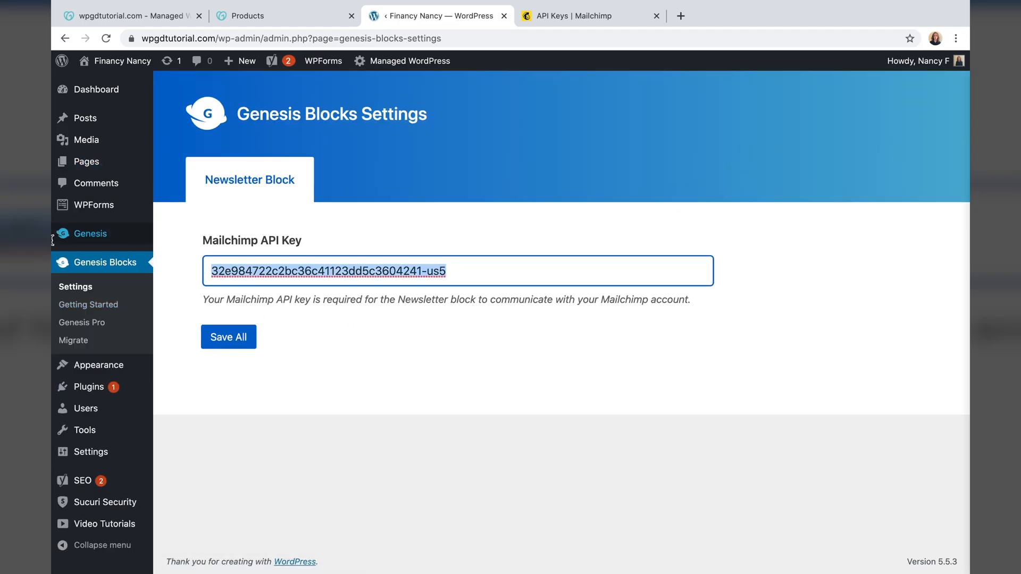
left_click(227, 341)
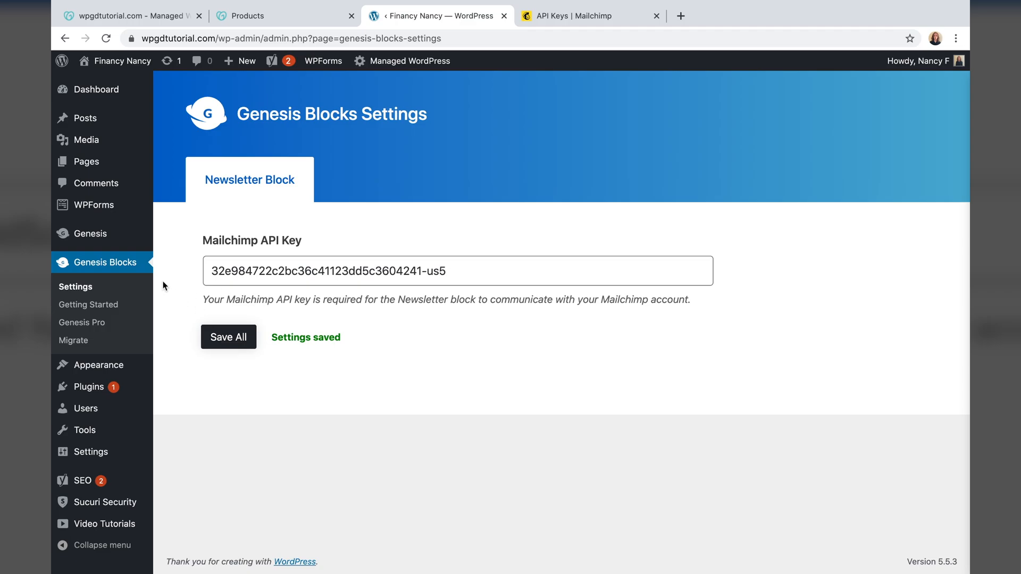
left_click(122, 60)
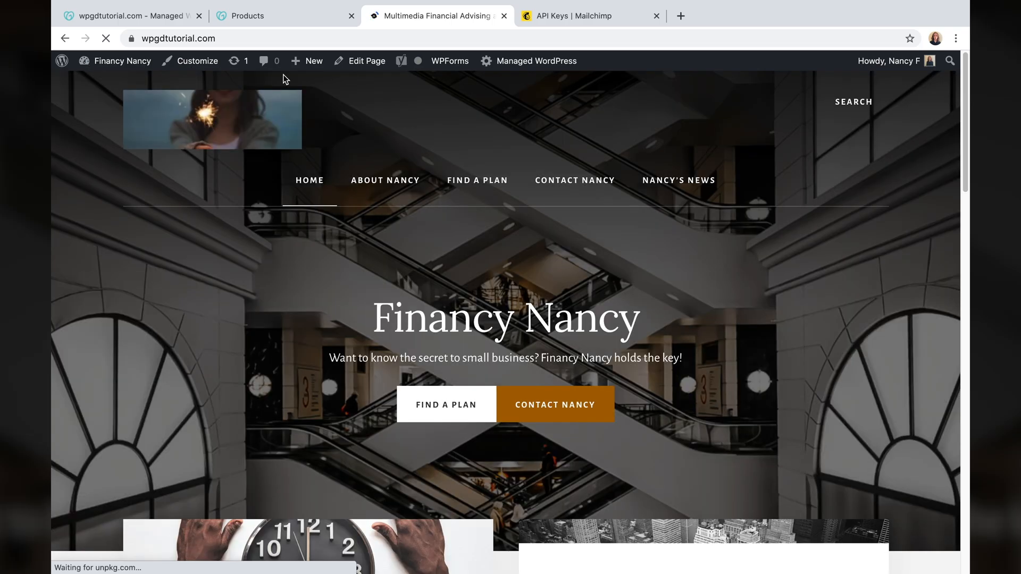
- Set the front page's Email newsletter block to the Financy Nancy mailing list
left_click(361, 60)
scroll(423, 281, "down", 10)
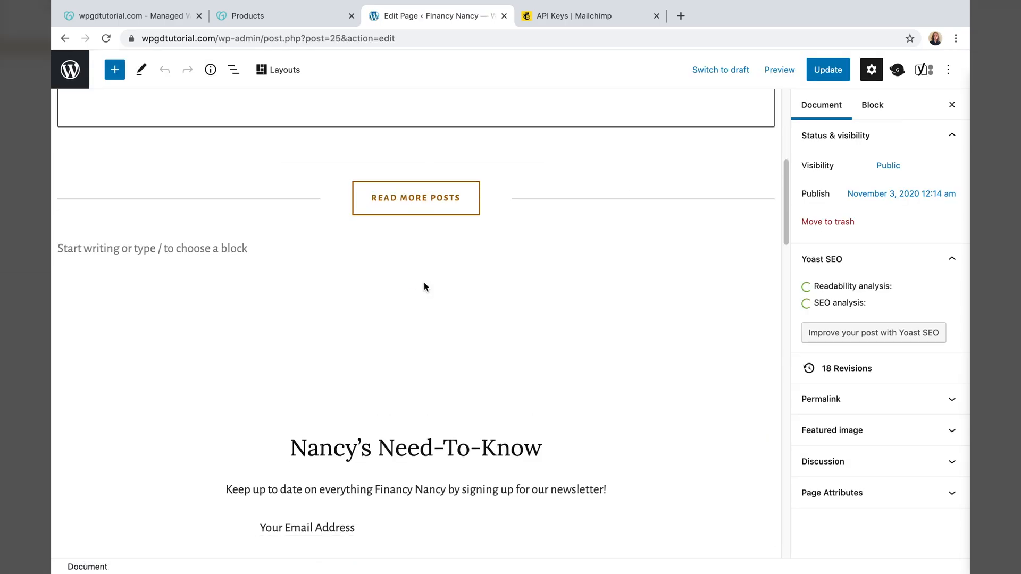
scroll(423, 281, "down", 3)
scroll(425, 283, "up", 2)
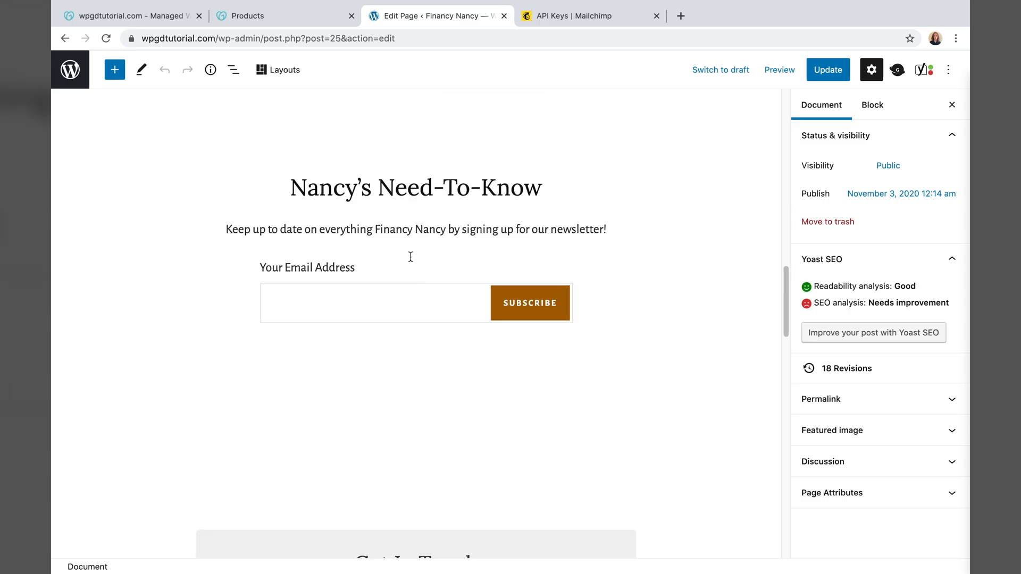
scroll(242, 301, "down", 1)
left_click(235, 256)
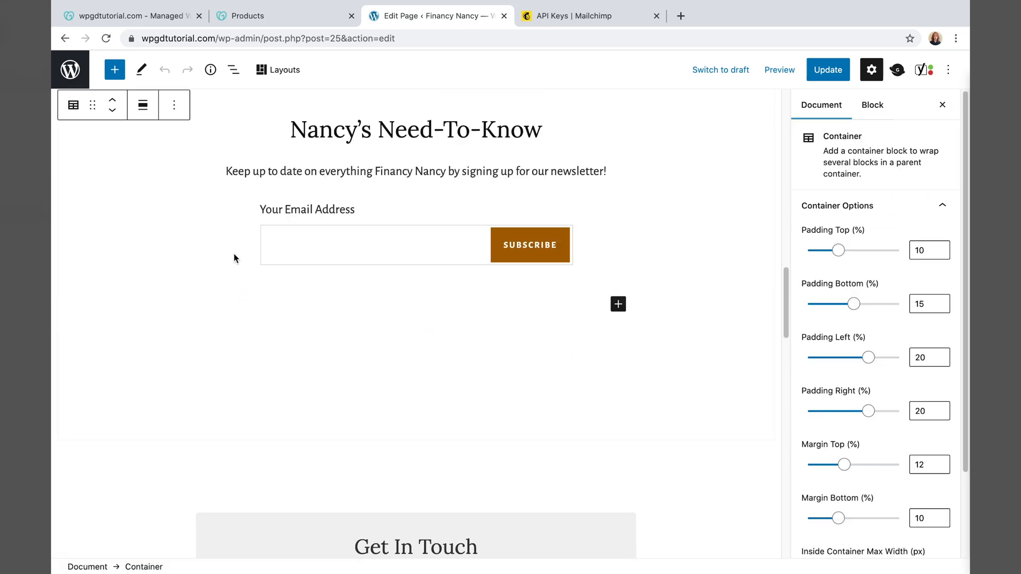
left_click(236, 256)
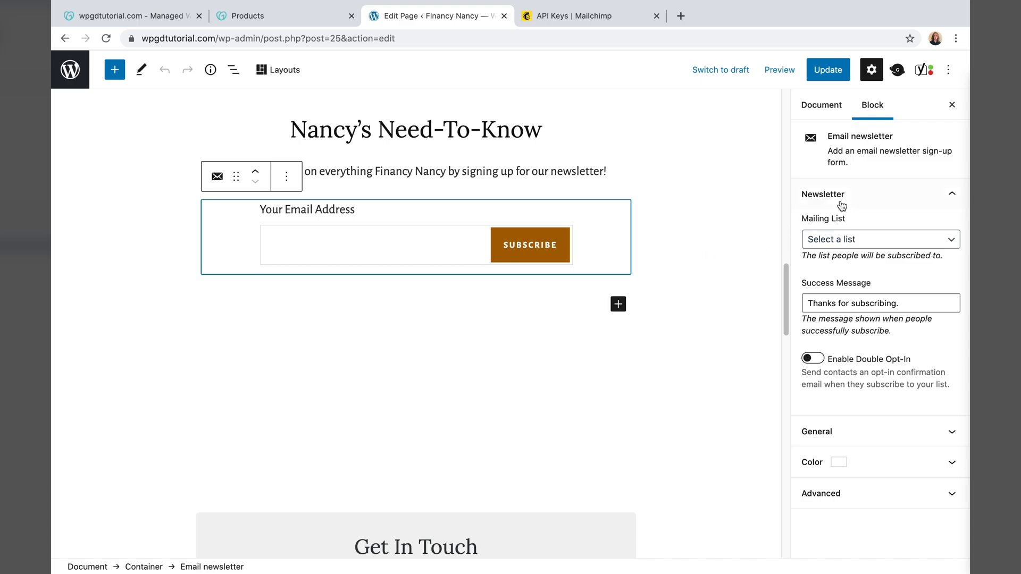
left_click(870, 243)
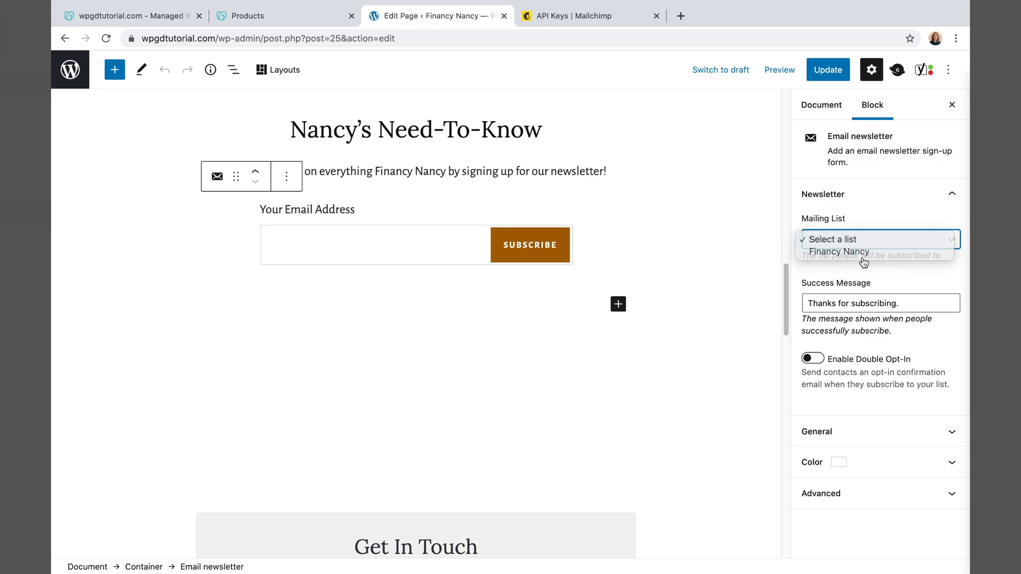
left_click(859, 254)
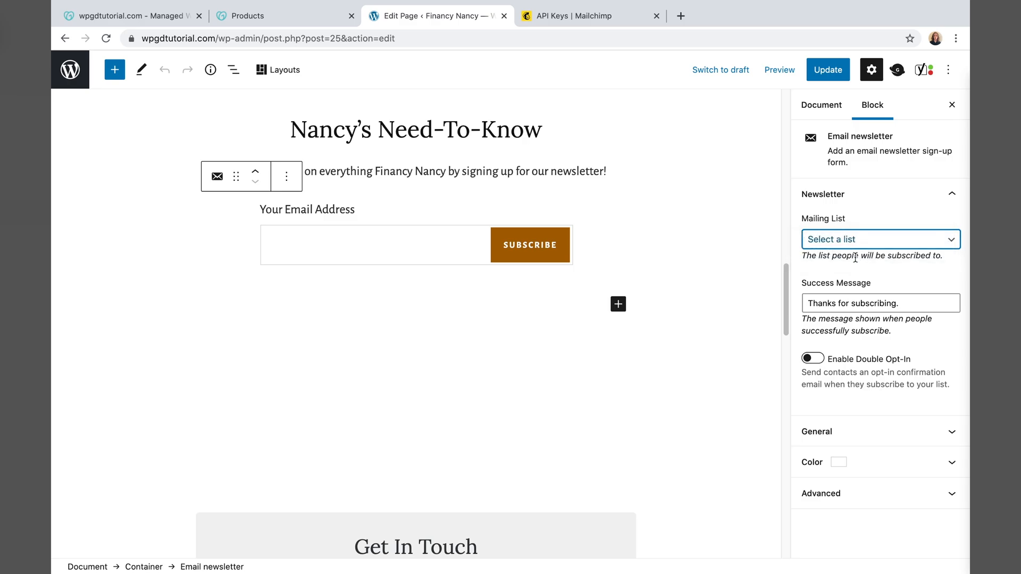
left_click(843, 244)
left_click(847, 256)
- Update the page, preview it, and submit a test email address through the newsletter form
left_click(828, 69)
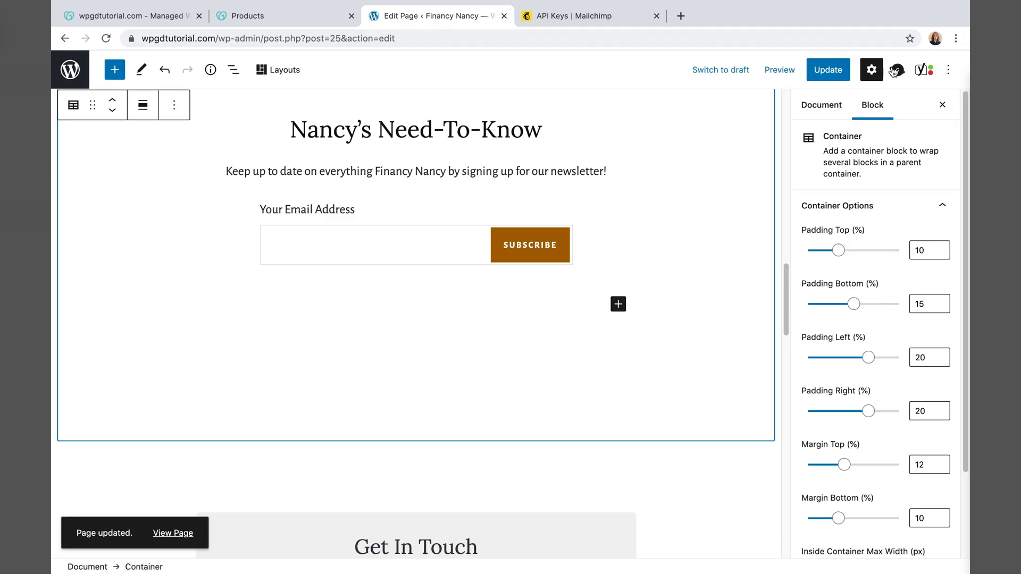
left_click(779, 70)
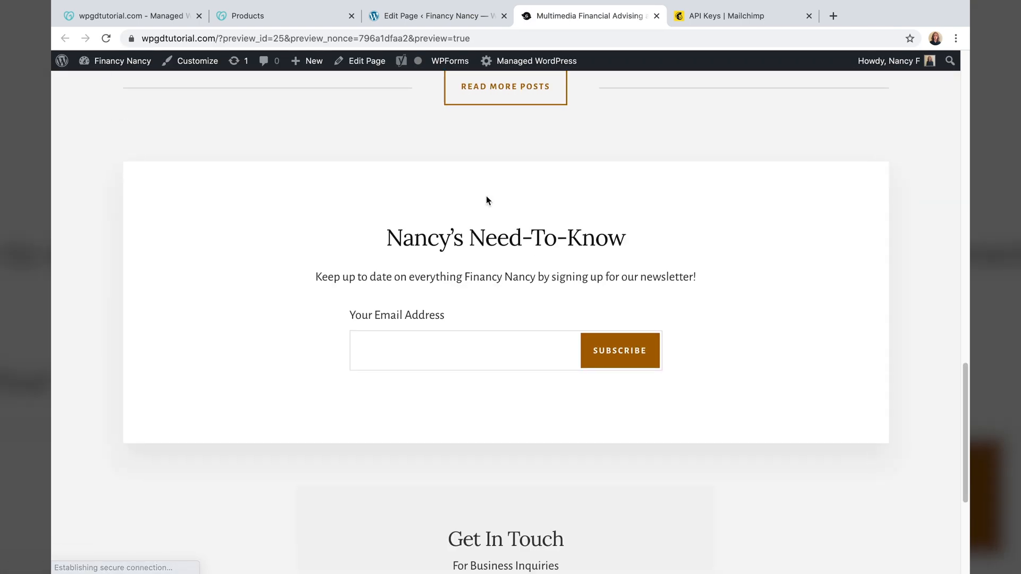
left_click(458, 334)
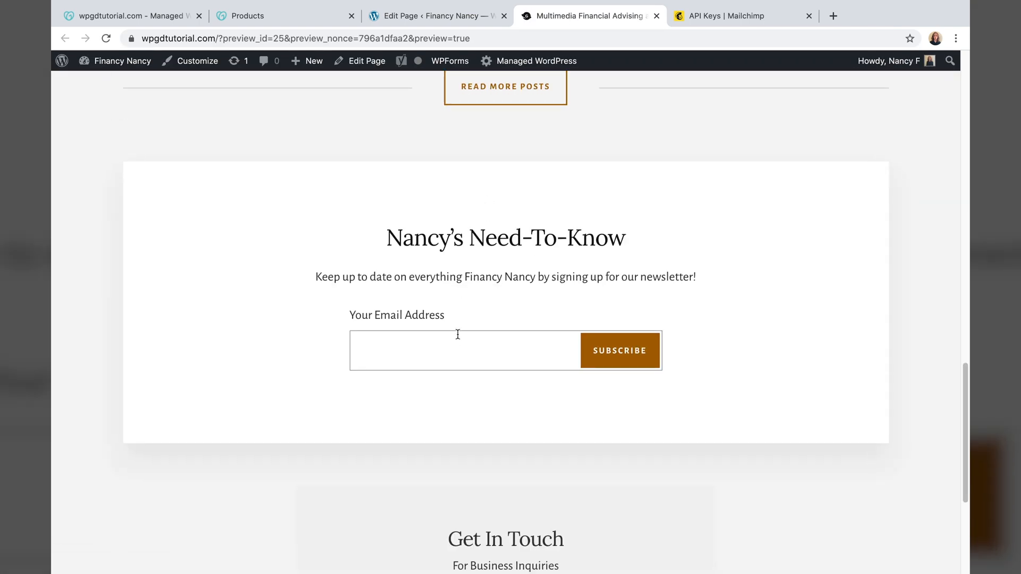
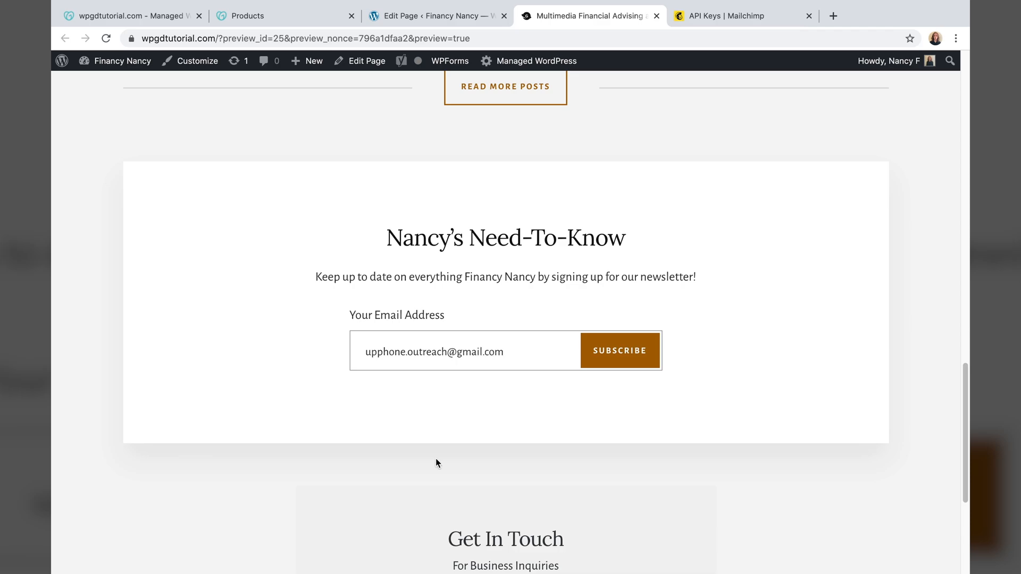
left_click(626, 354)
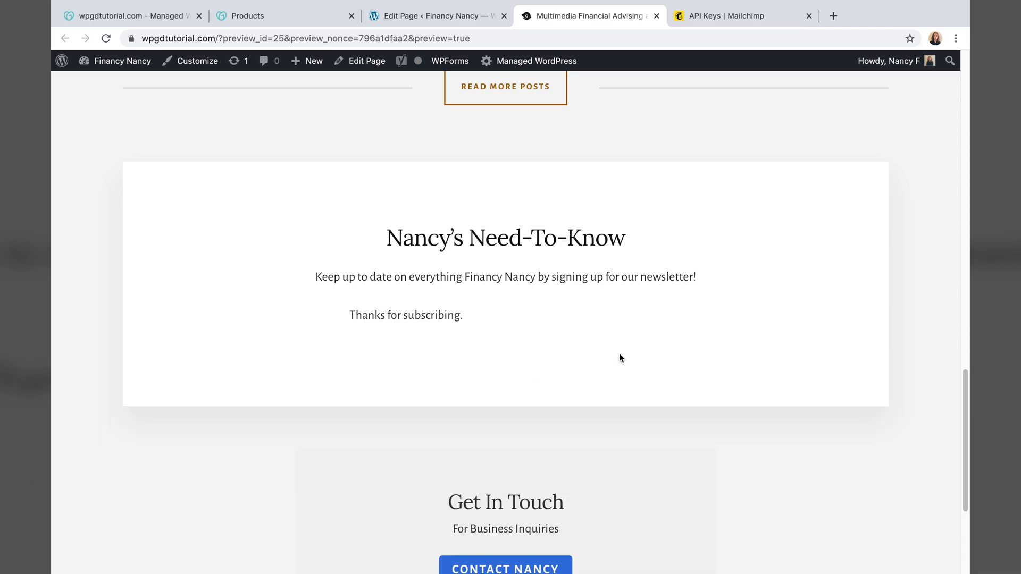
- Back in Mailchimp, open the audience dashboard and follow Recent growth's New Contacts link to All contacts
left_click(751, 16)
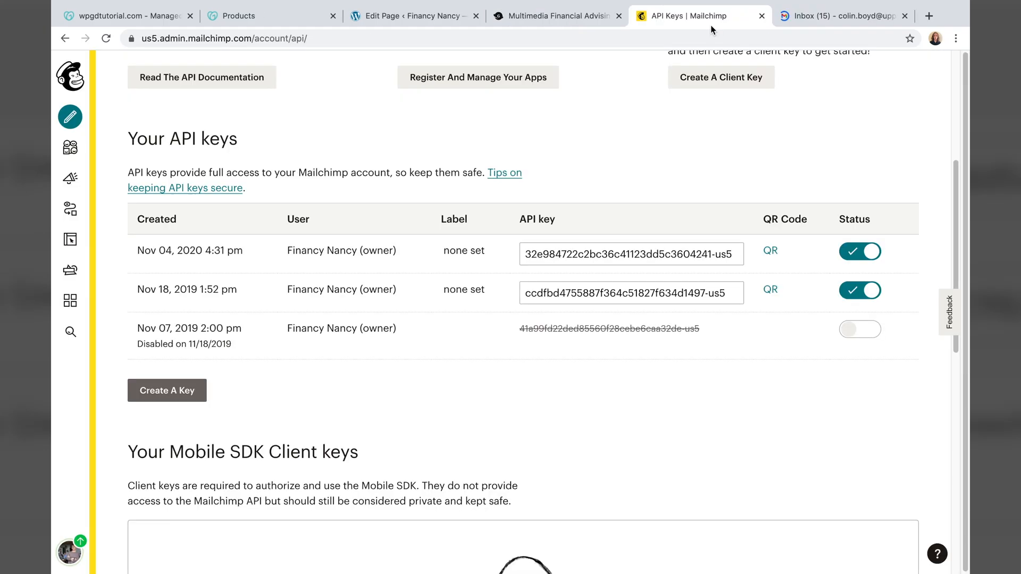
left_click(62, 149)
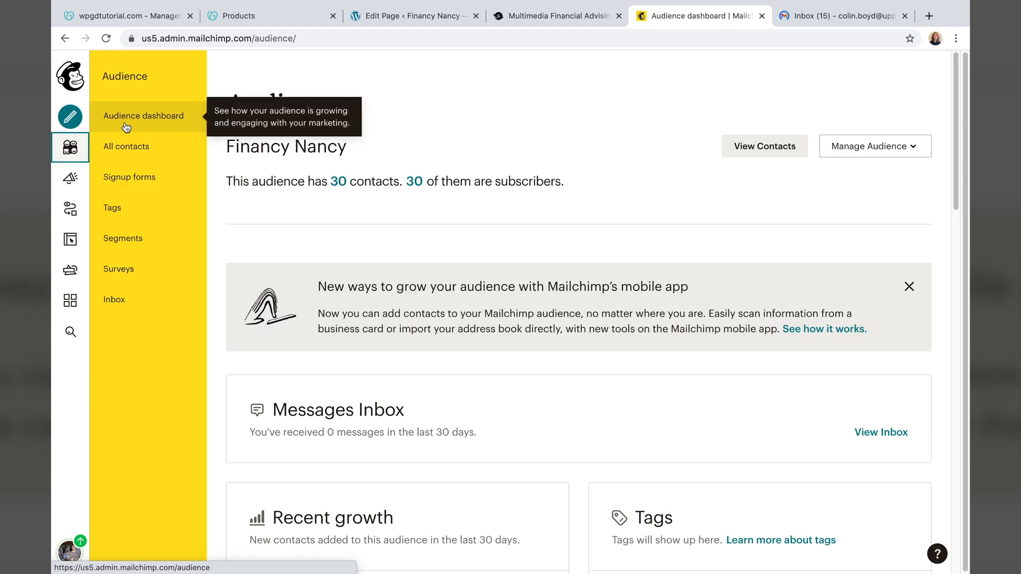
left_click(126, 127)
scroll(378, 248, "down", 5)
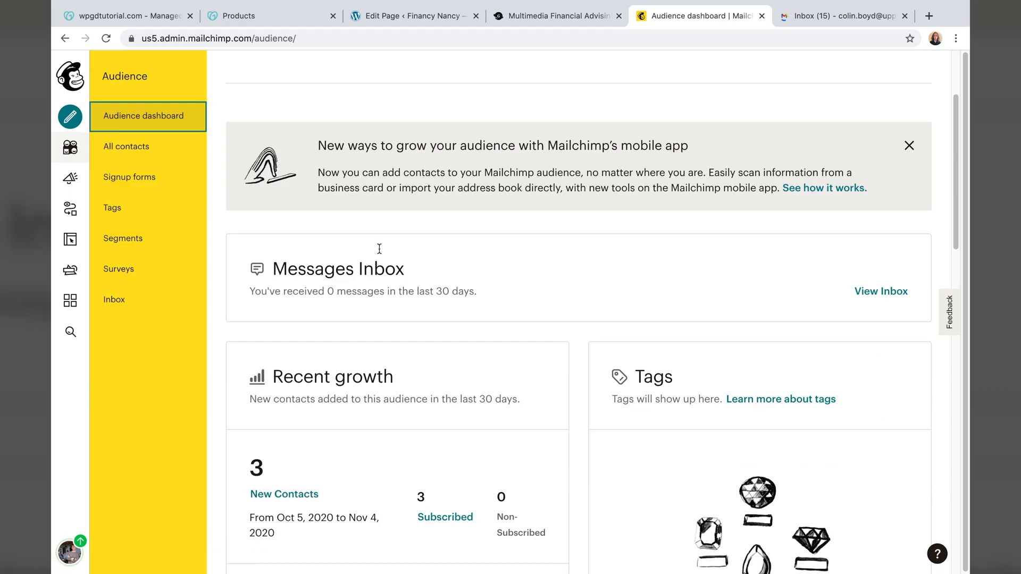
scroll(378, 247, "down", 2)
left_click(280, 221)
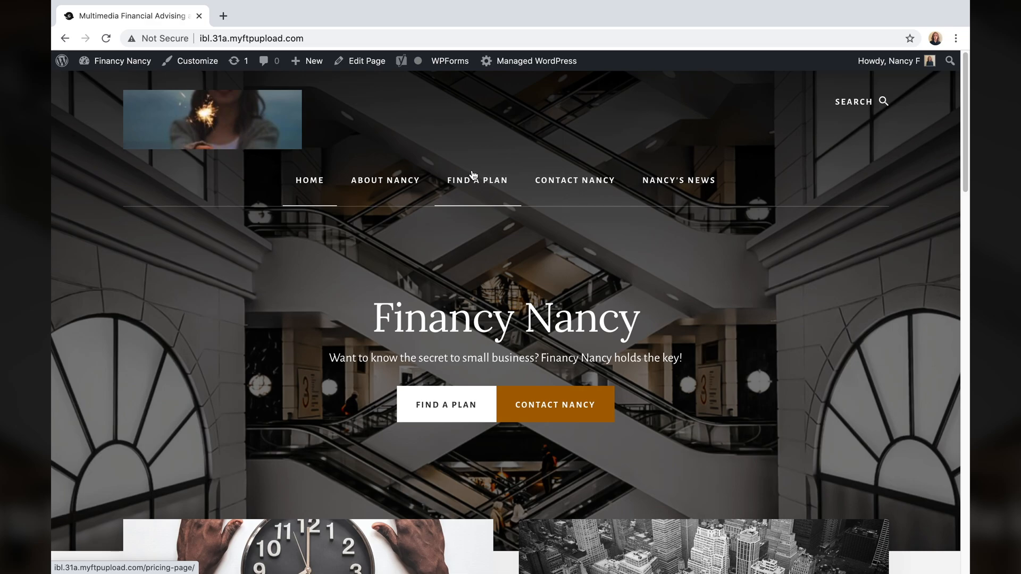
- Open the NANCY'S NEWS category archive and scroll through the full Nancy's Weekly Update 11/3 post
left_click(665, 186)
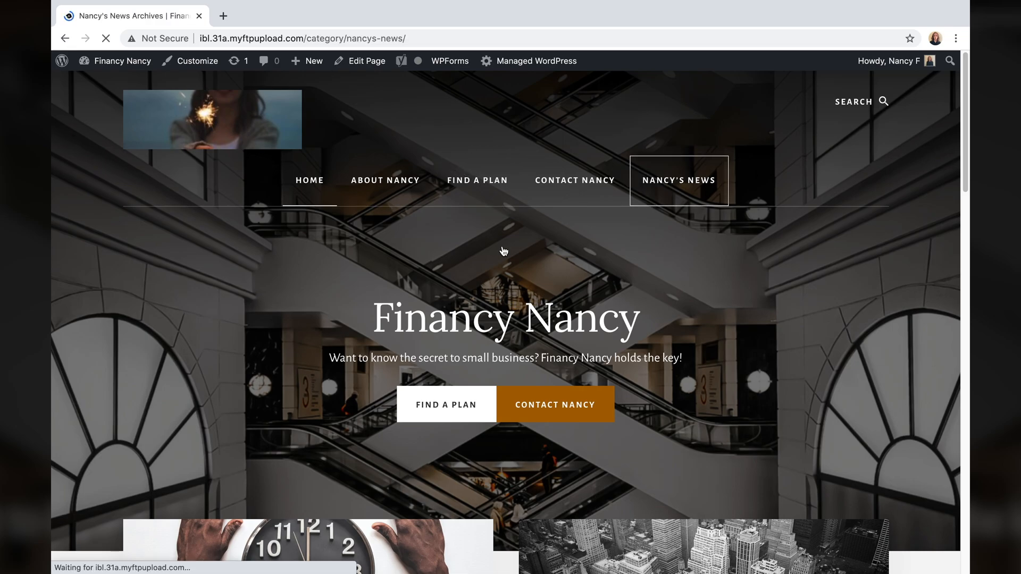
scroll(743, 276, "down", 10)
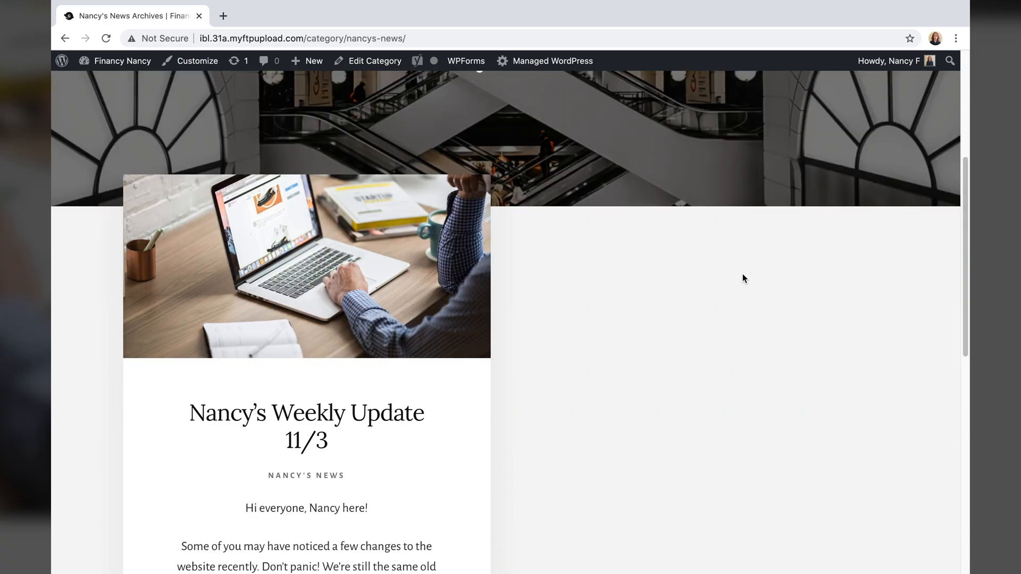
scroll(743, 278, "down", 2)
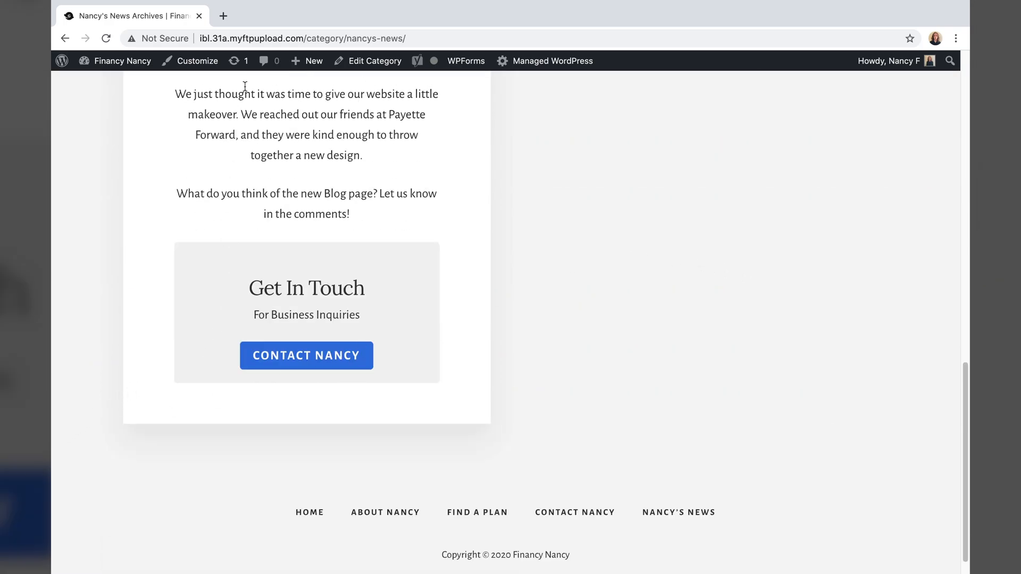
scroll(410, 282, "up", 8)
scroll(272, 254, "down", 5)
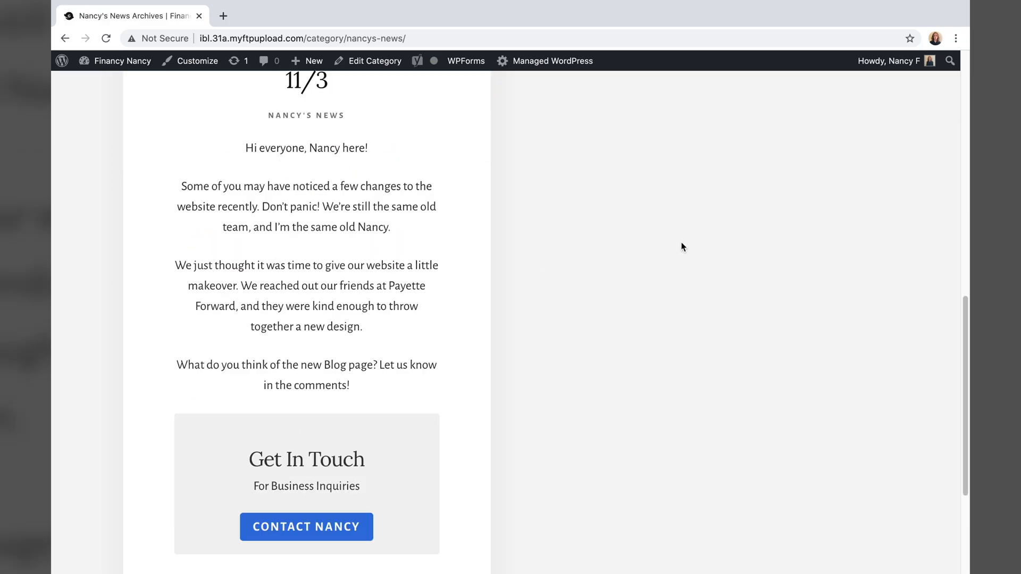
scroll(681, 248, "down", 4)
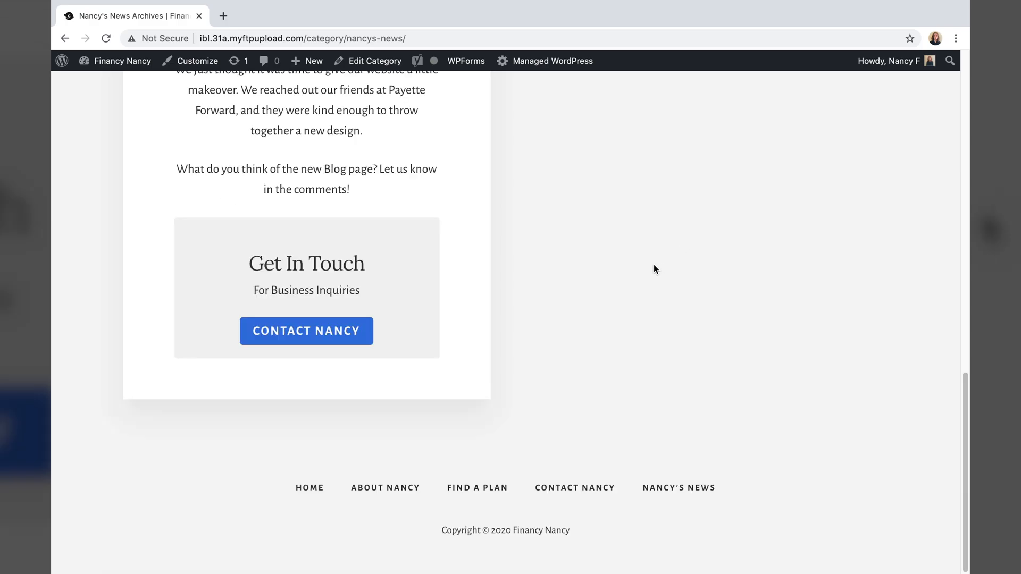
scroll(691, 329, "up", 8)
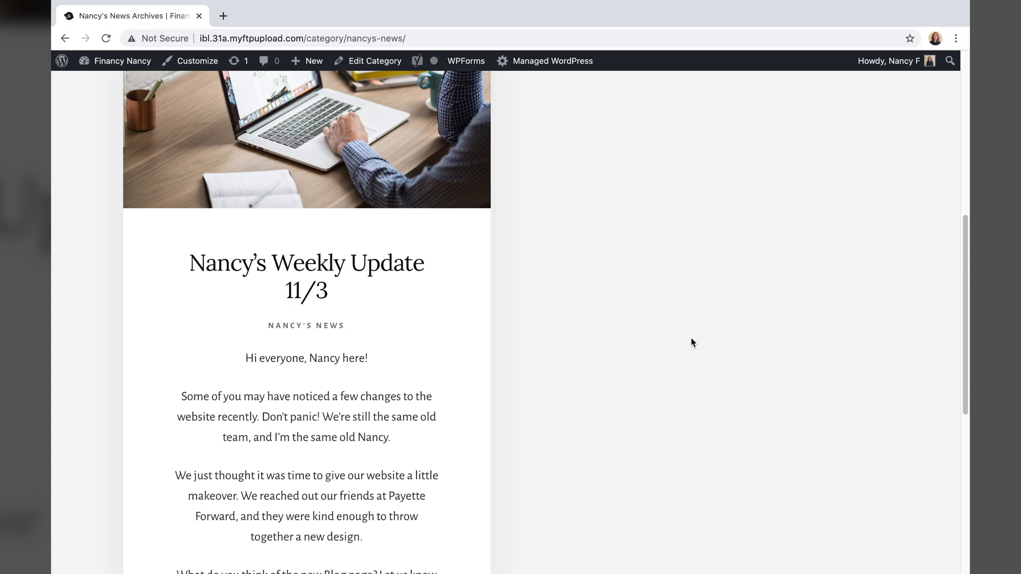
scroll(691, 341, "up", 5)
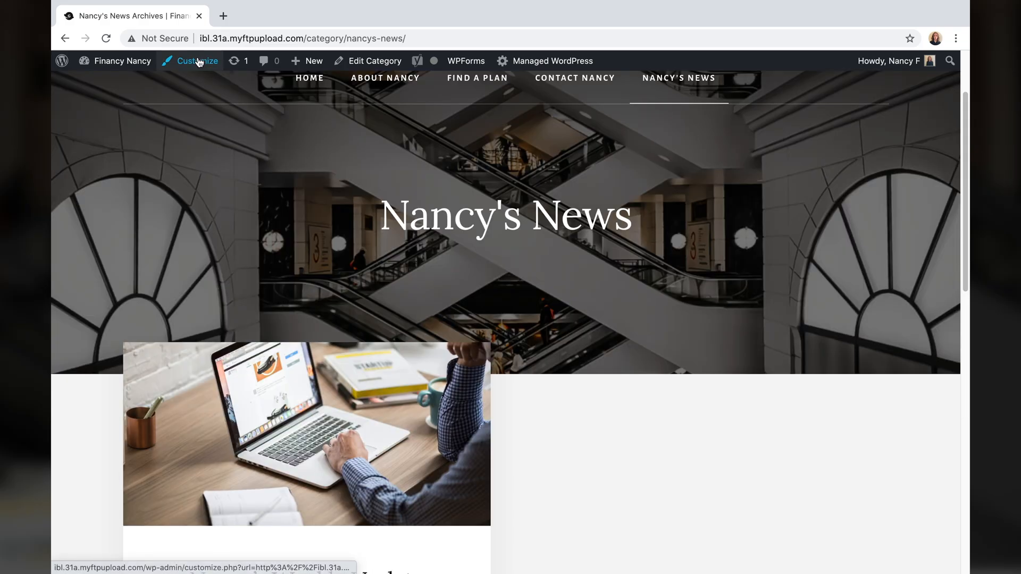
- Change Theme Settings' Content Archives display from Entry content to Entry excerpts
left_click(198, 61)
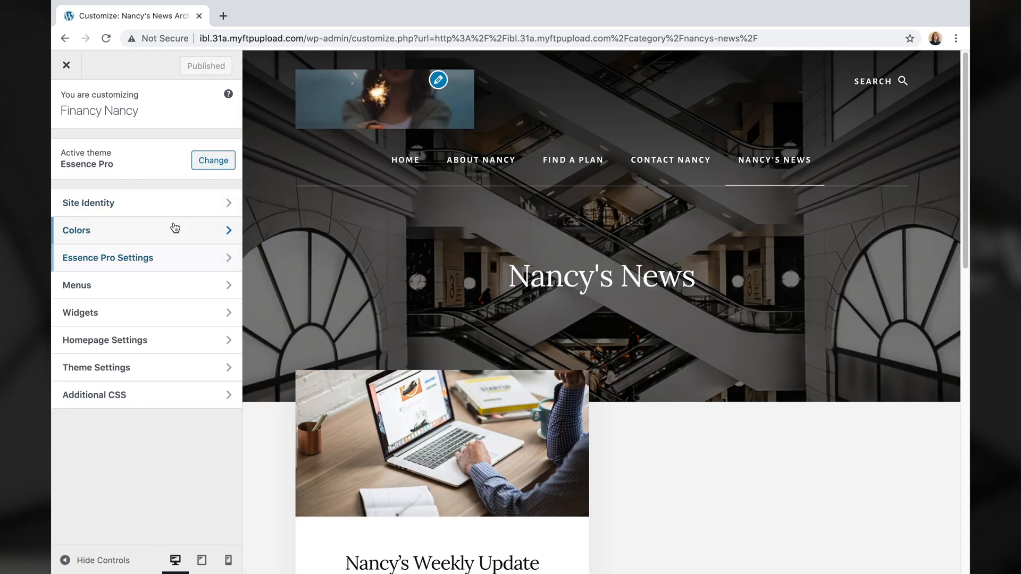
left_click(167, 370)
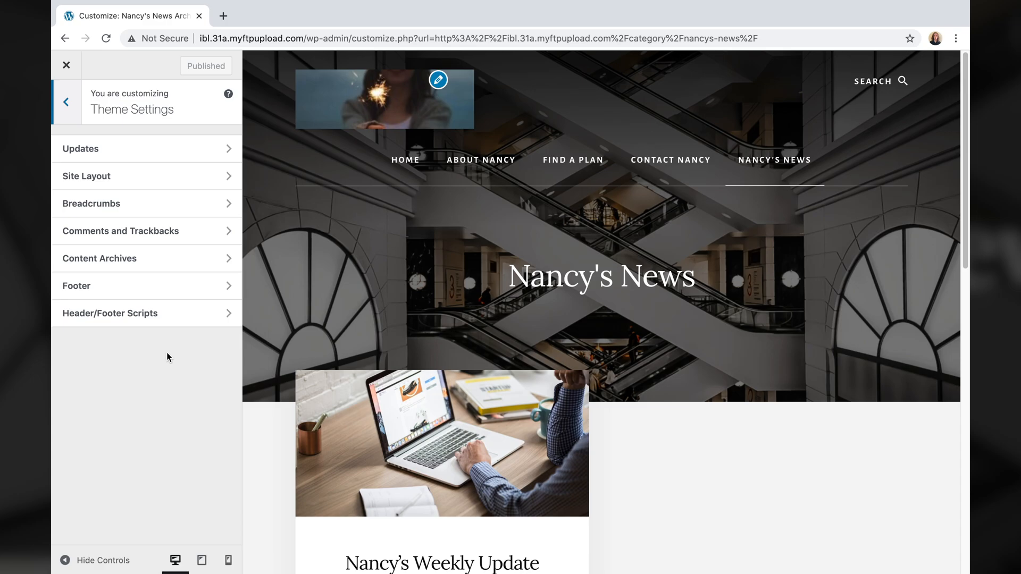
left_click(155, 262)
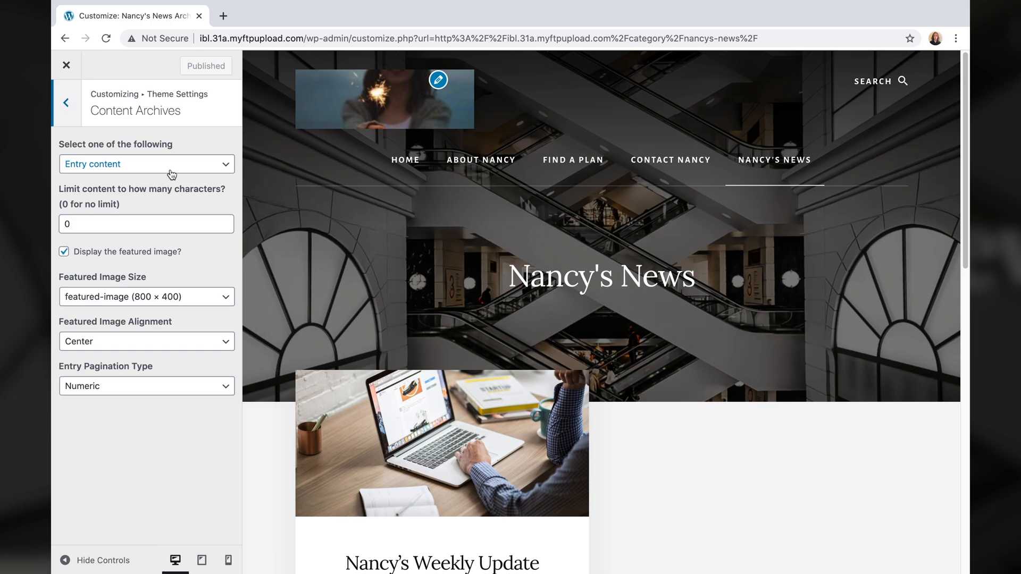
left_click(150, 165)
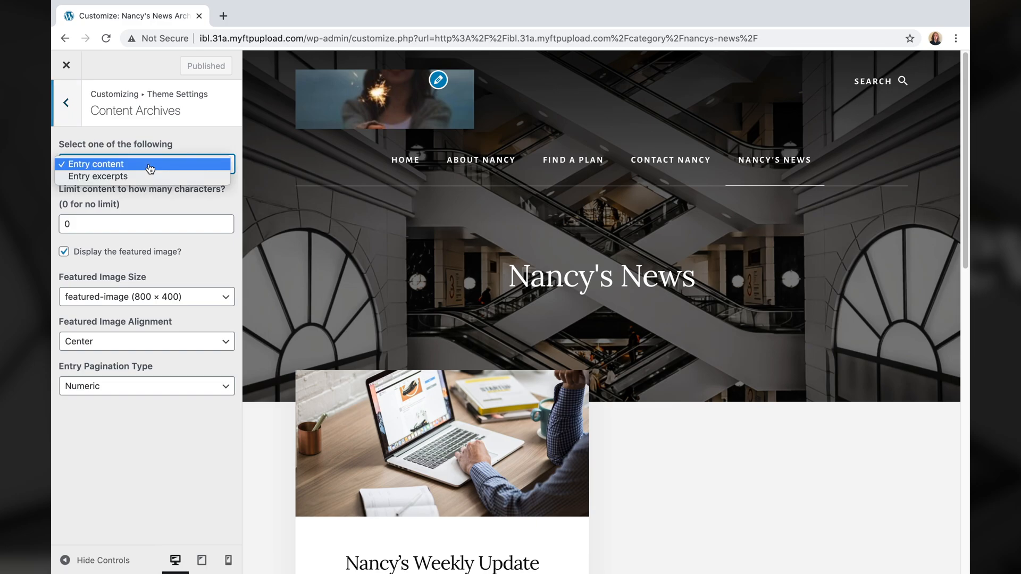
left_click(151, 178)
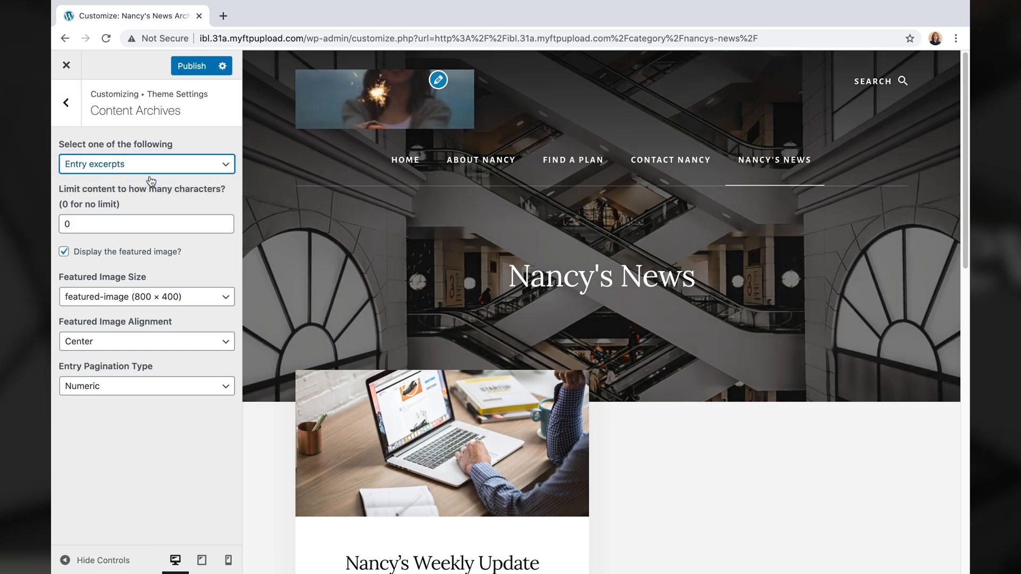
- Publish the excerpt setting and preview the Nancy's Weekly Update 11/3 post
scroll(346, 292, "down", 8)
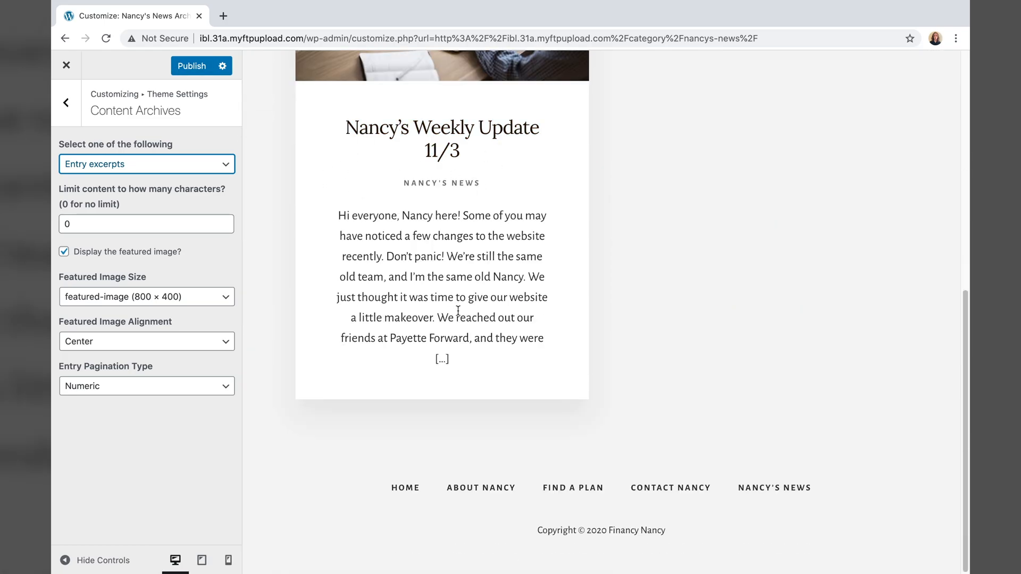
scroll(365, 200, "up", 2)
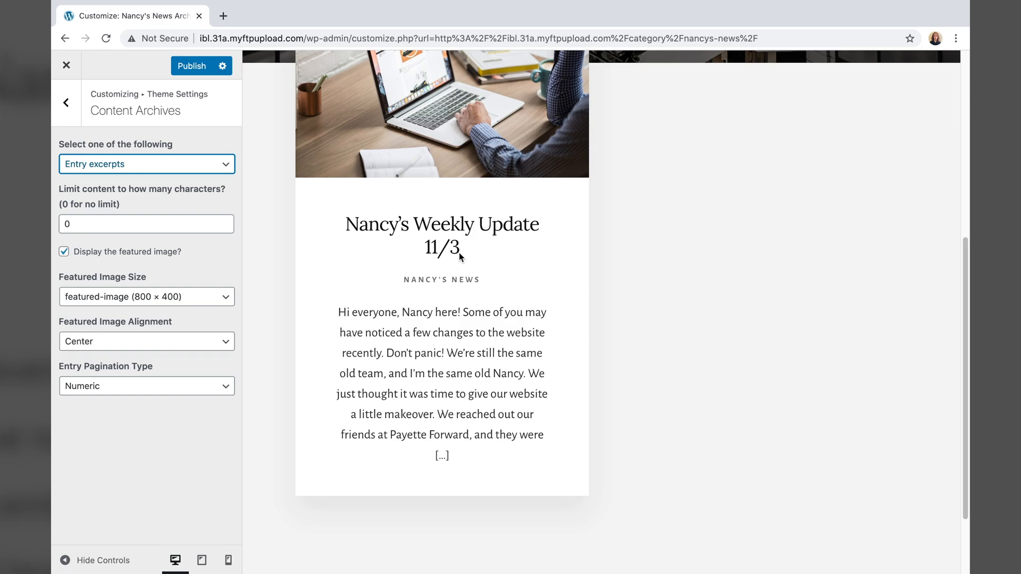
scroll(450, 401, "up", 3)
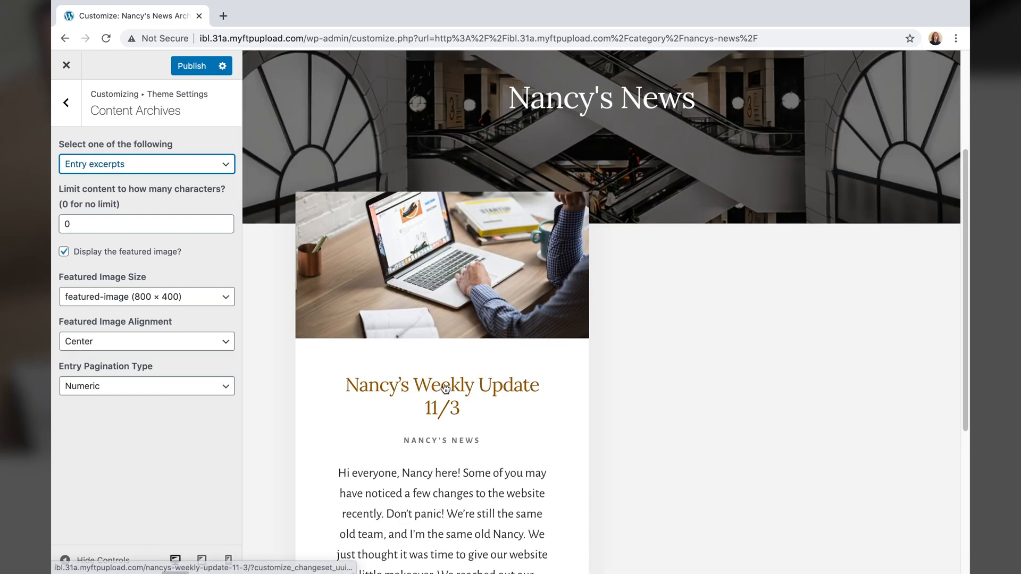
scroll(432, 438, "down", 3)
scroll(257, 117, "up", 4)
left_click(199, 65)
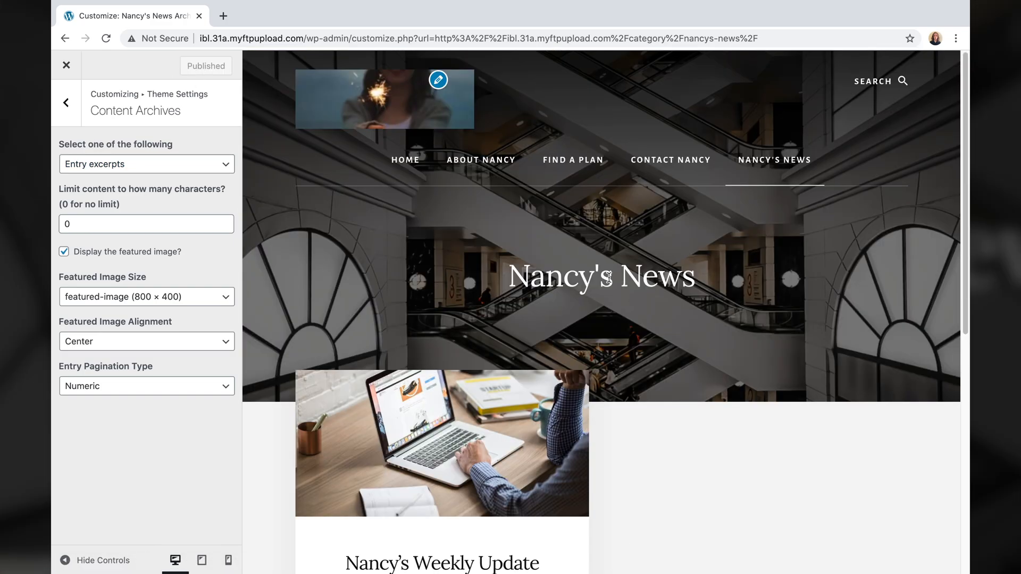
scroll(588, 349, "down", 6)
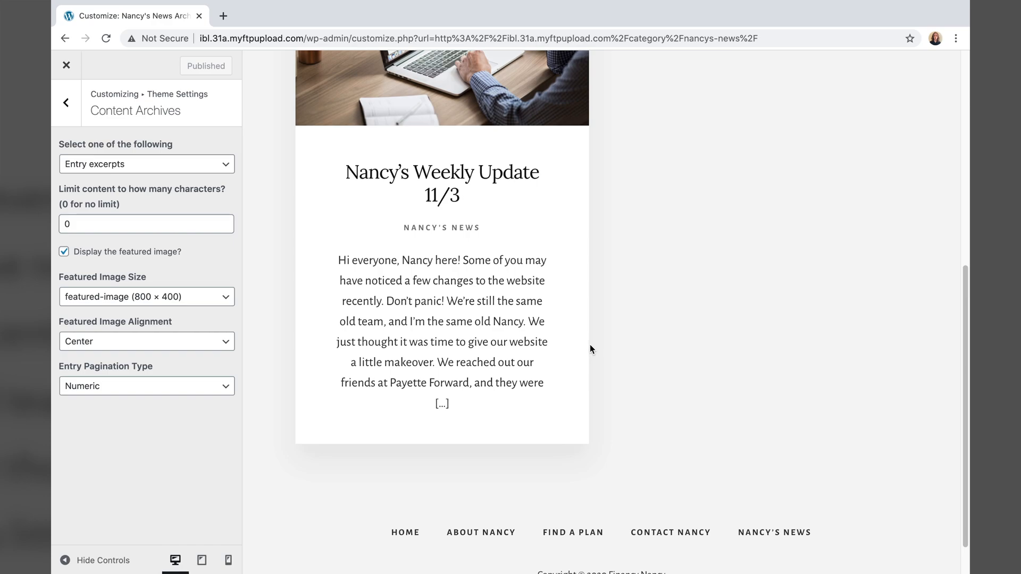
scroll(422, 190, "up", 1)
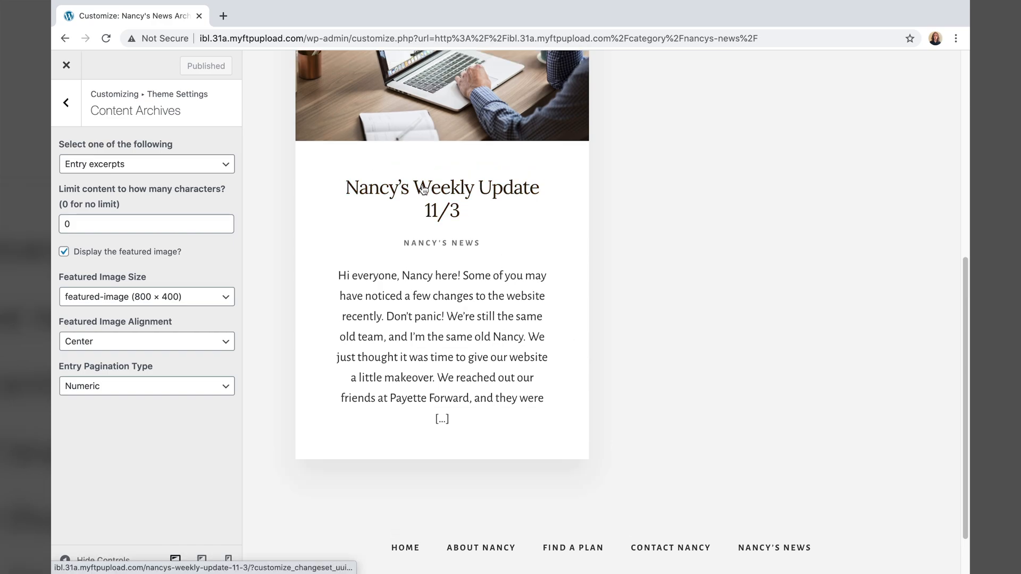
scroll(423, 190, "up", 1)
left_click(435, 233)
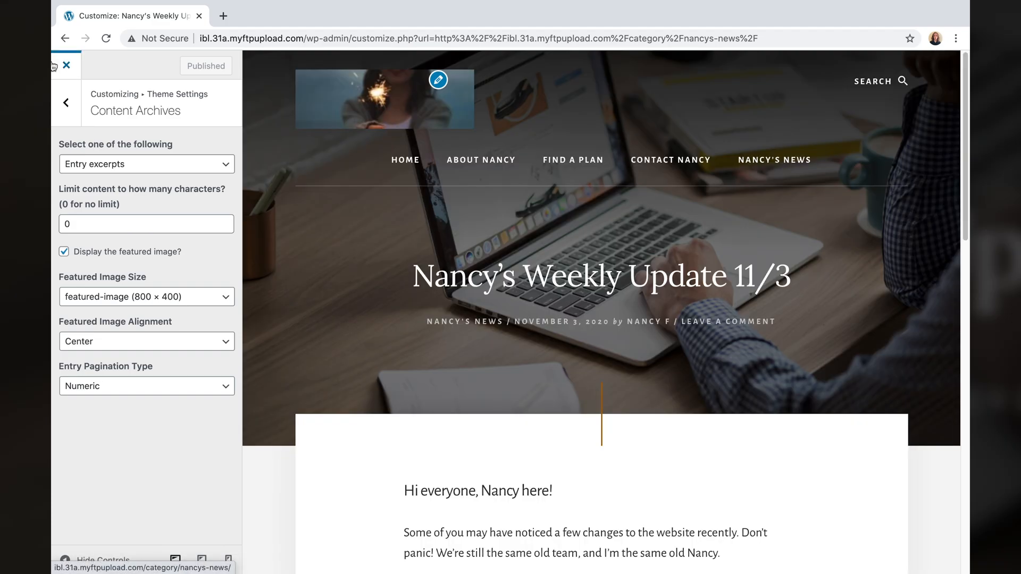
- Turn on Breadcrumbs on Single Posts in Theme Settings, then close the Customizer
left_click(66, 102)
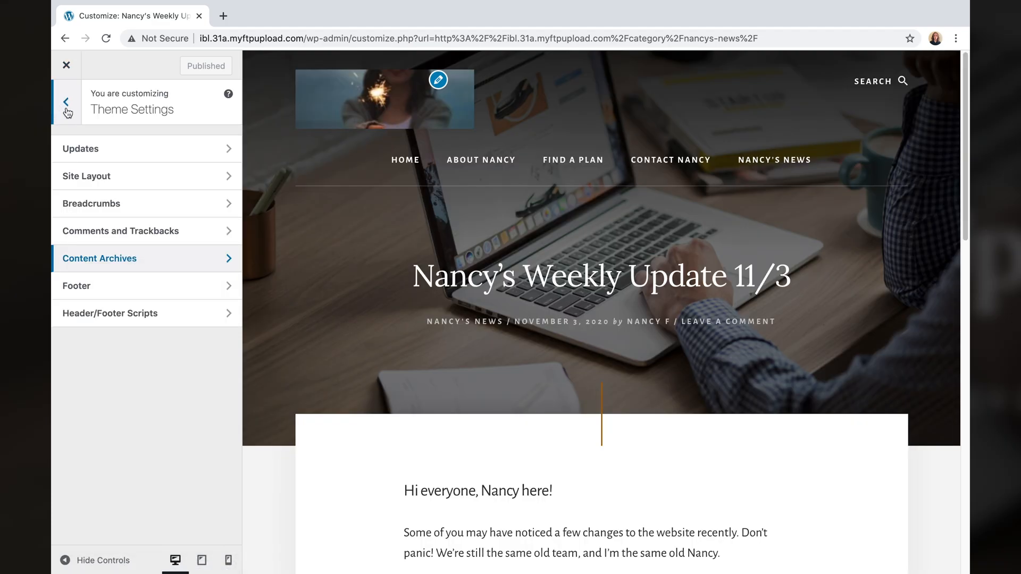
left_click(160, 202)
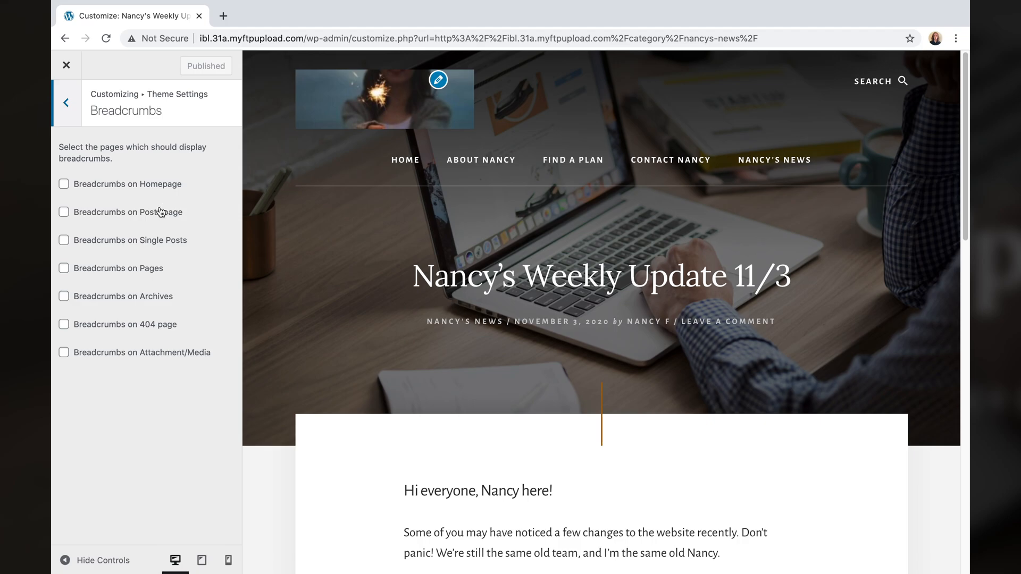
left_click(125, 242)
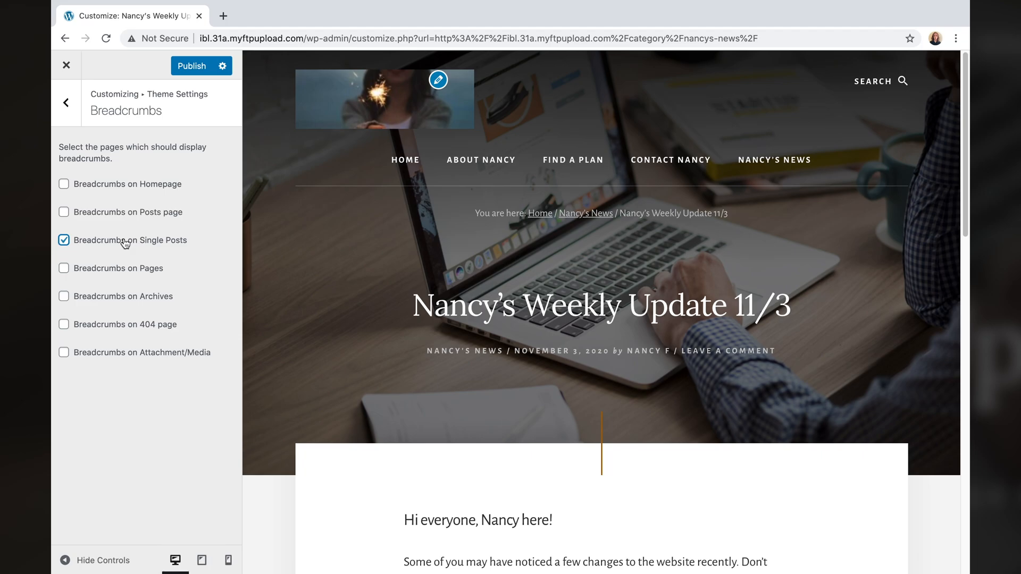
scroll(464, 304, "down", 8)
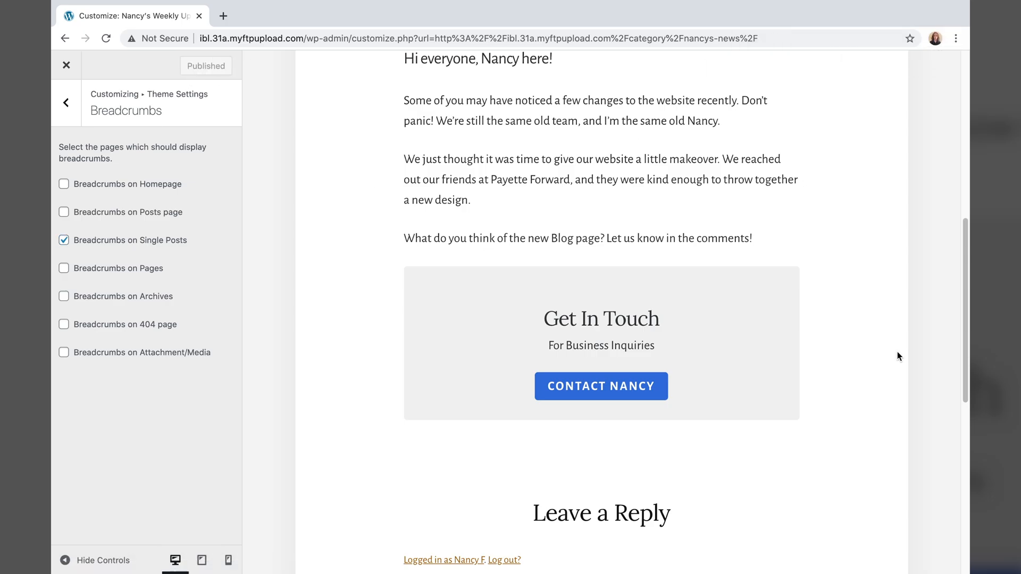
scroll(897, 355, "up", 5)
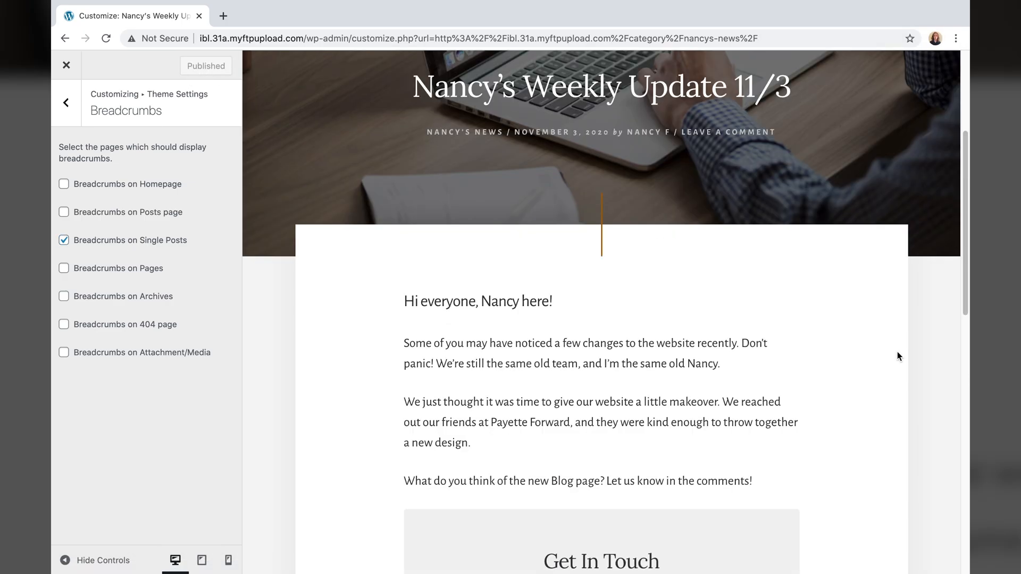
left_click(66, 65)
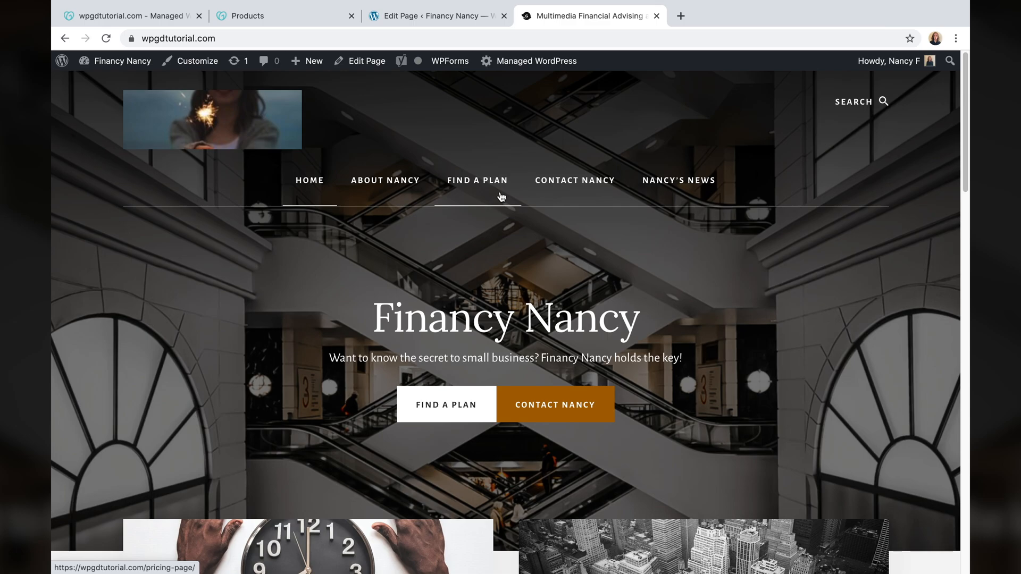
- Set the hero Contact Nancy button's URL to /contact-nancy in the front page hero settings
scroll(505, 232, "down", 3)
left_click(557, 264)
left_click(197, 67)
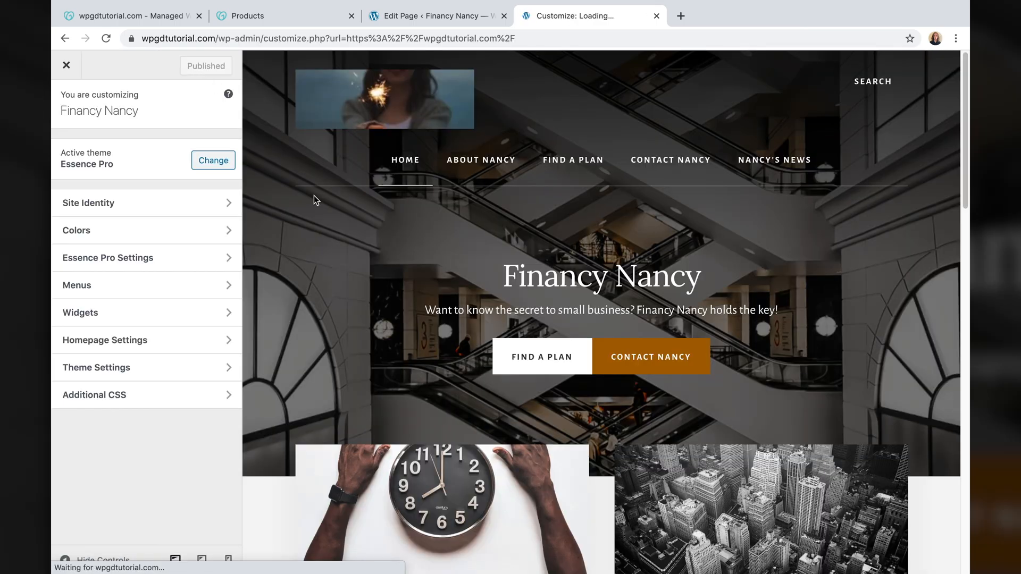
left_click(410, 313)
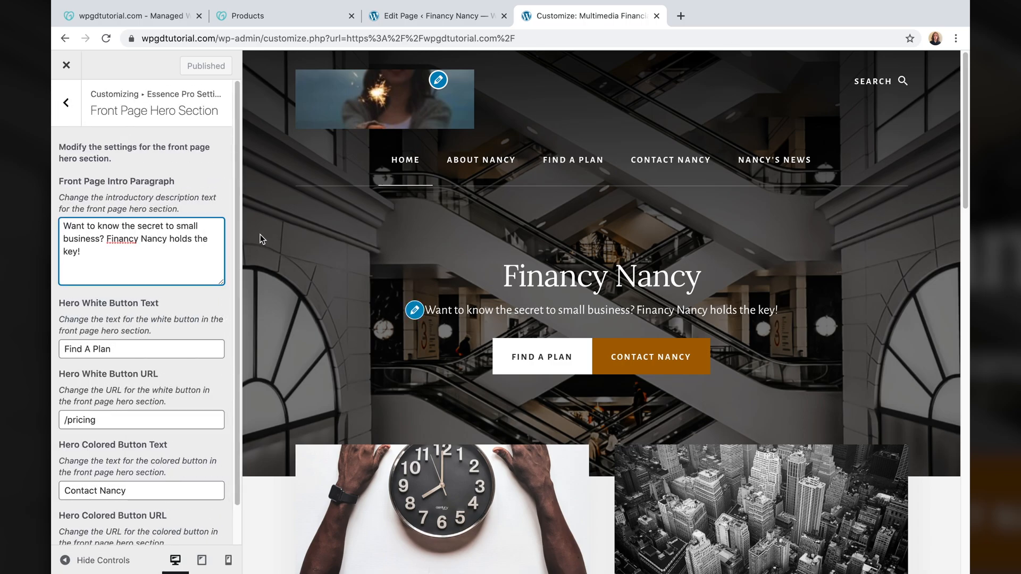
scroll(180, 328, "down", 1)
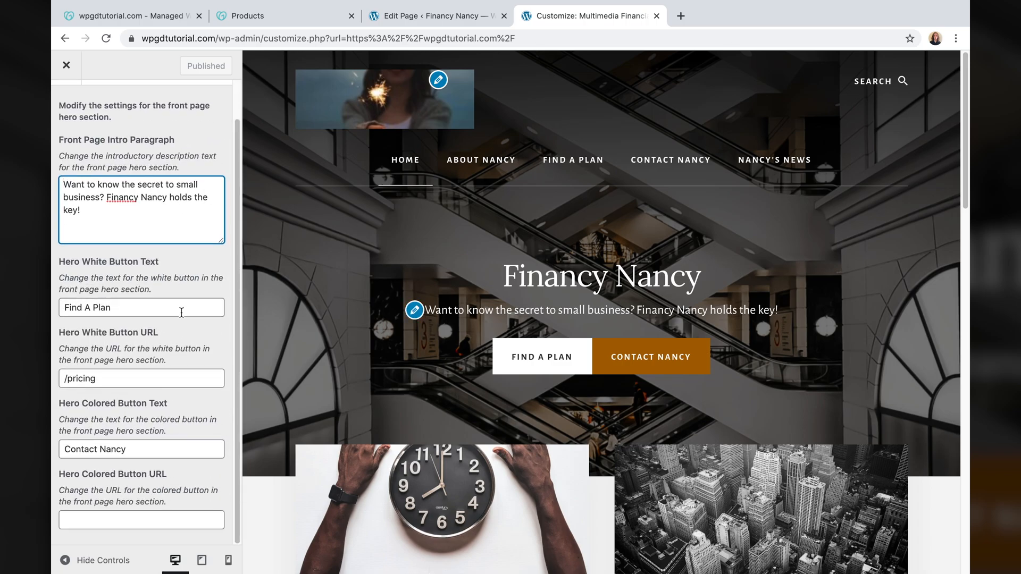
left_click(106, 522)
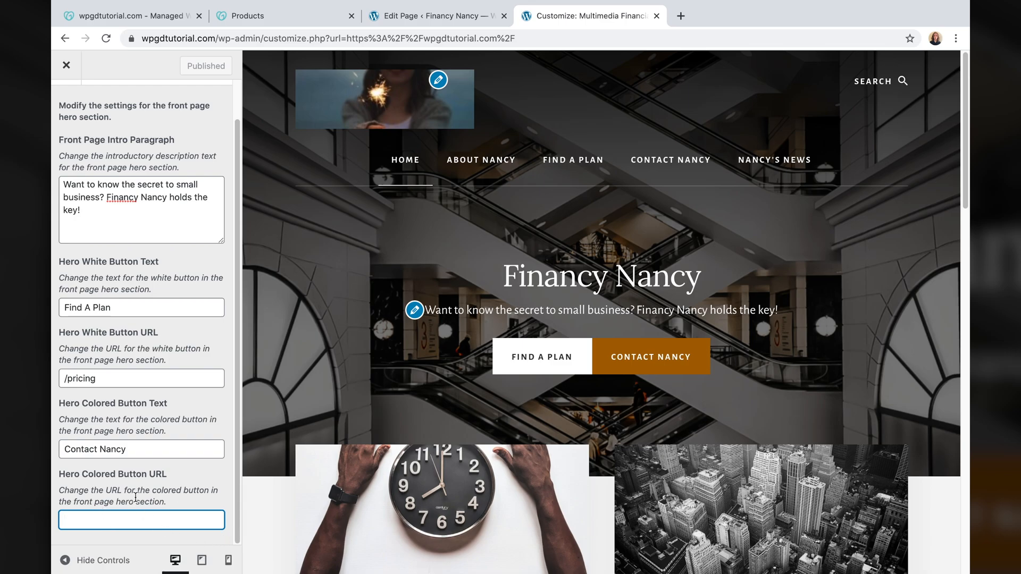
type("/")
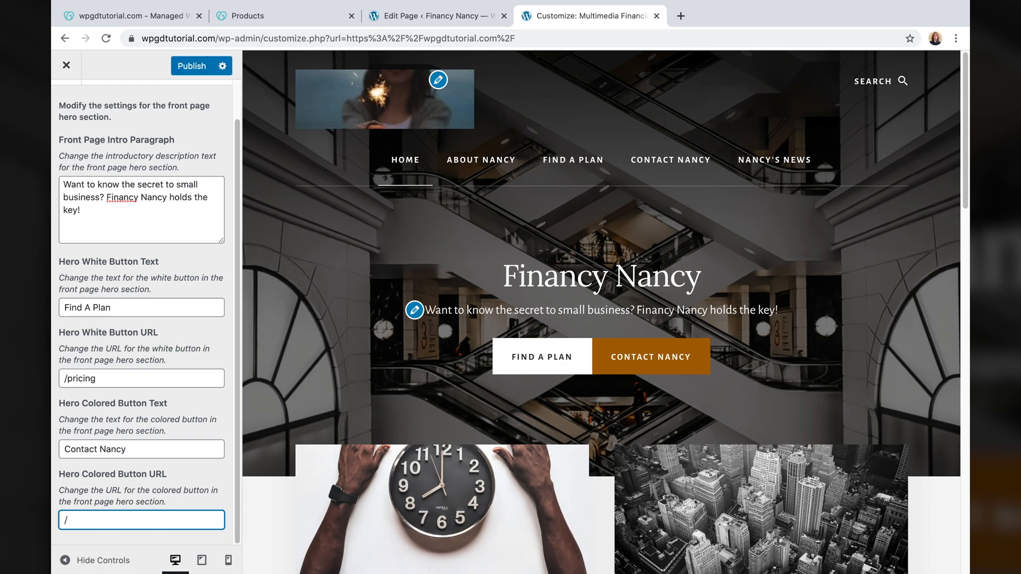
type("contact-nancy")
- Publish the button link, test it in the preview, and return to the live site
left_click(199, 67)
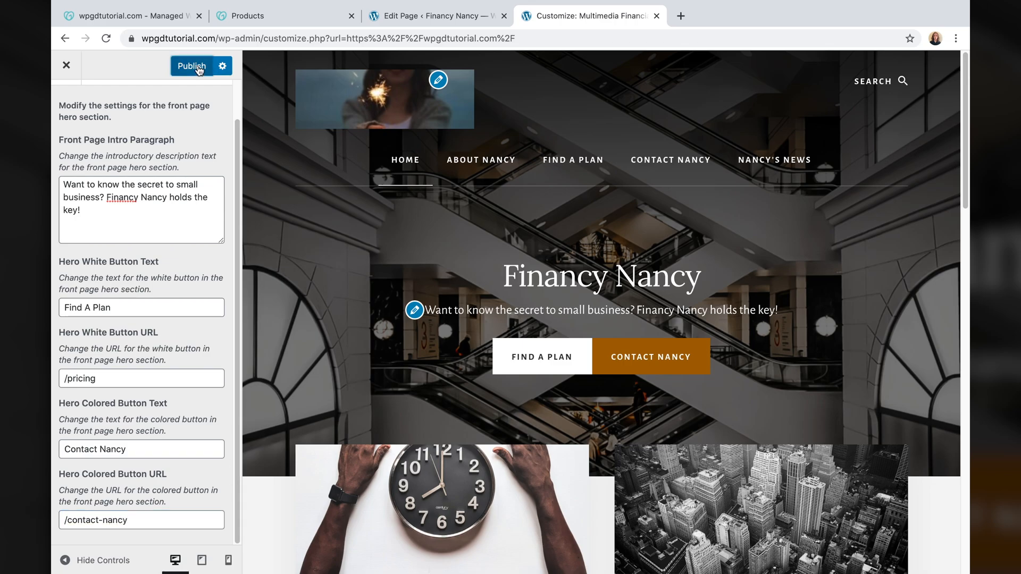
left_click(658, 357)
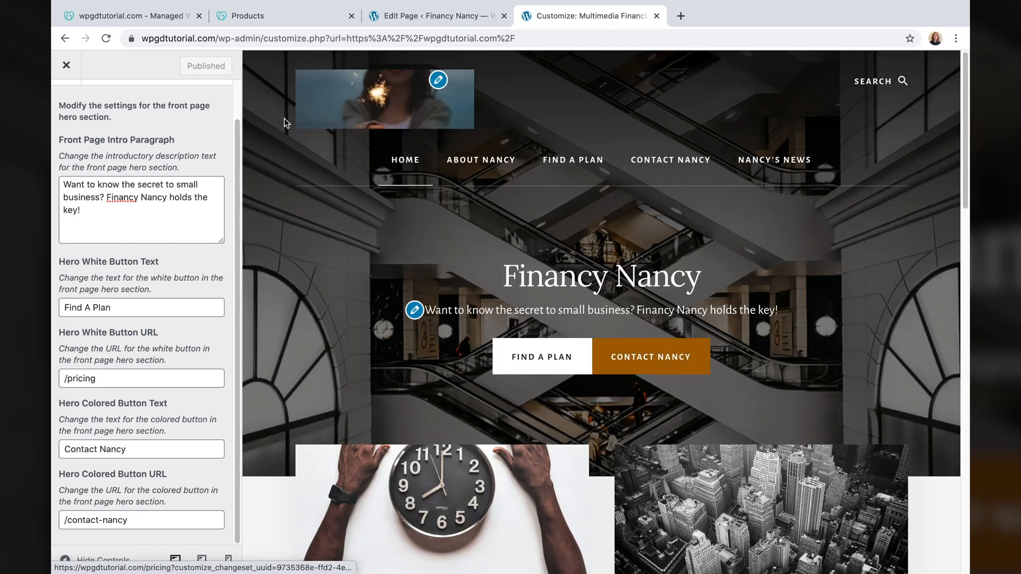
left_click(66, 66)
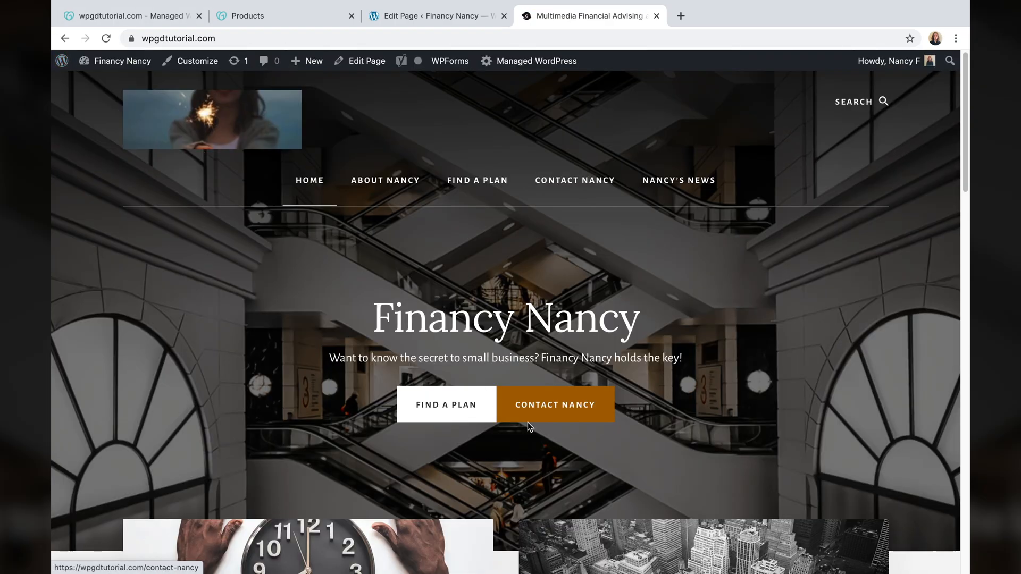
left_click(576, 412)
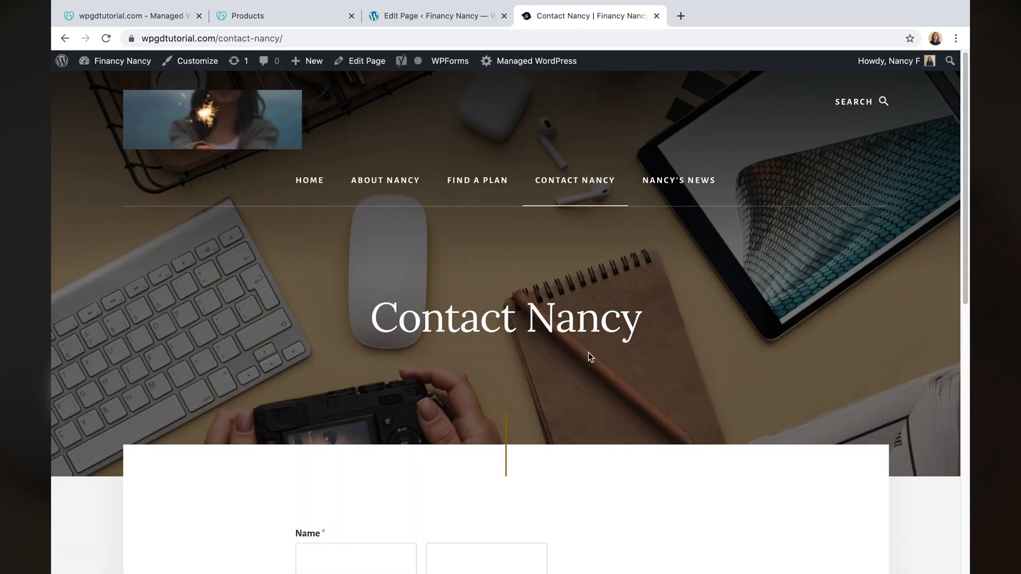
scroll(559, 359, "down", 15)
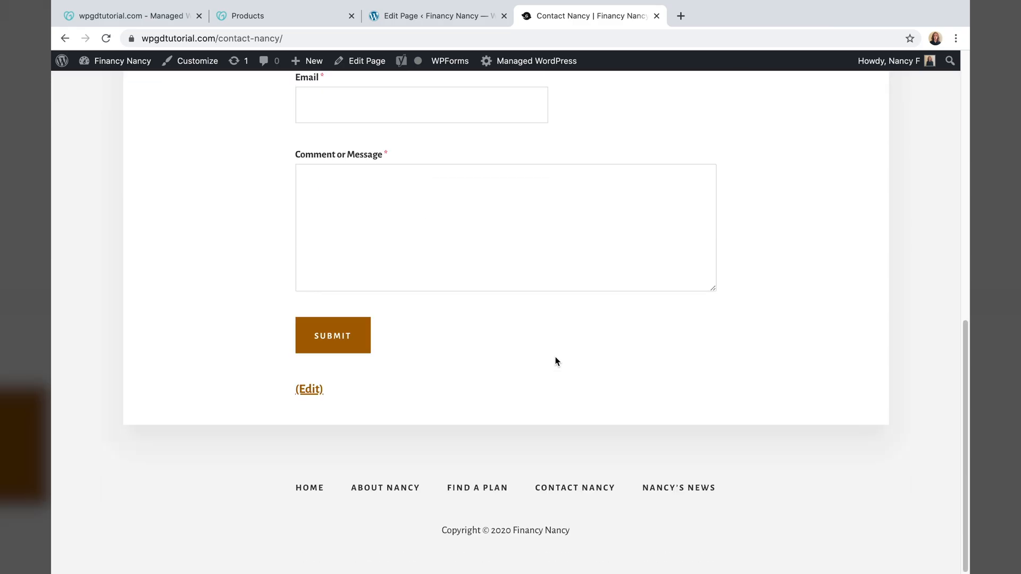
scroll(554, 359, "up", 15)
left_click(306, 191)
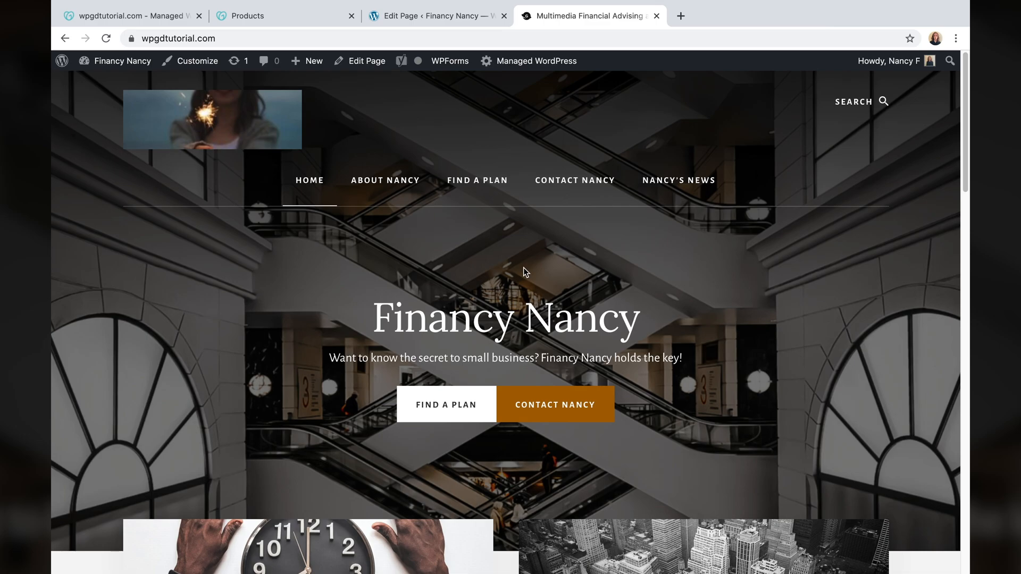
- Uncheck 'Discourage search engines from indexing this site' in Reading Settings, save, and view the home page
left_click(62, 63)
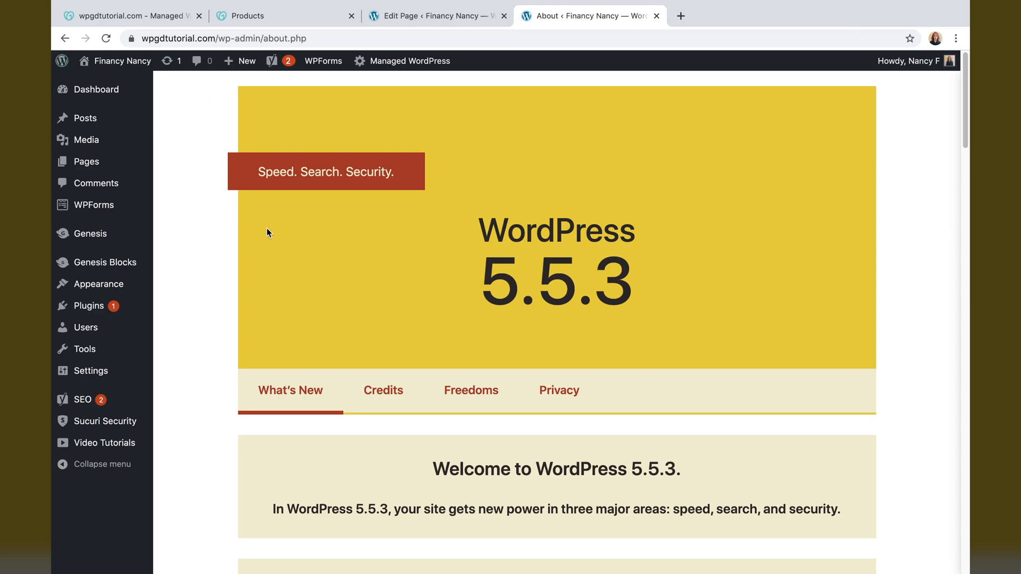
mouse_move(106, 382)
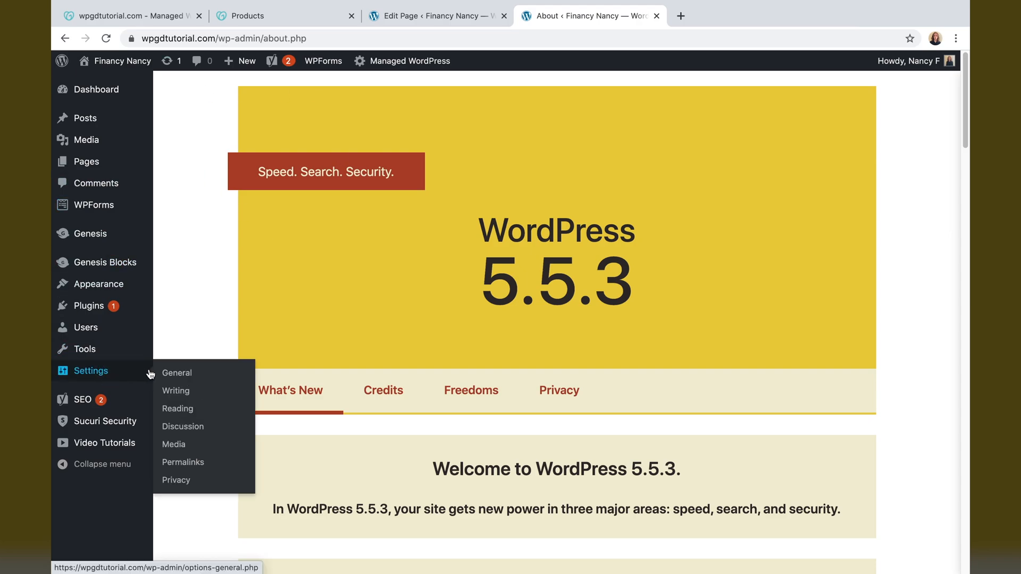
left_click(188, 410)
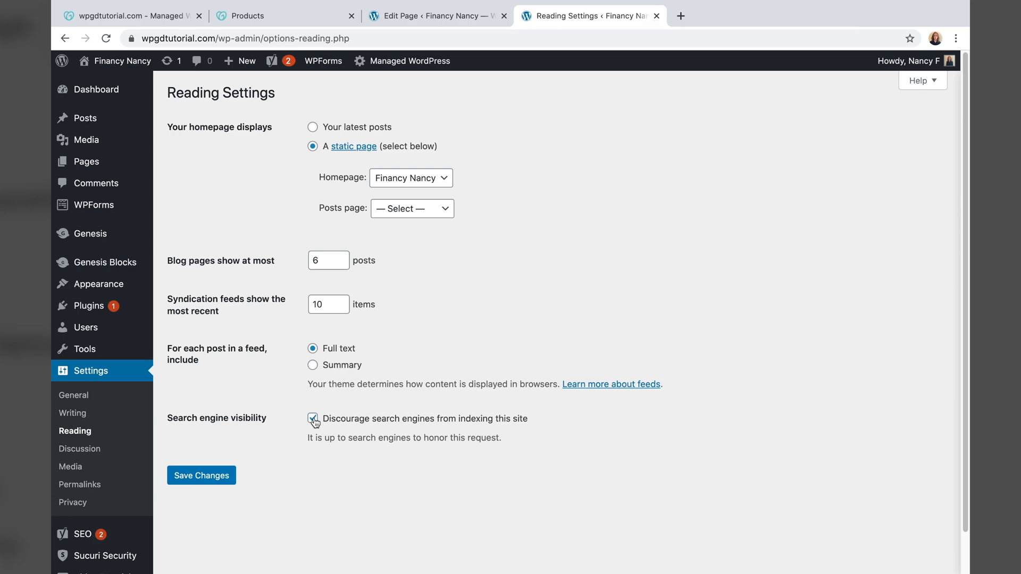
left_click(189, 474)
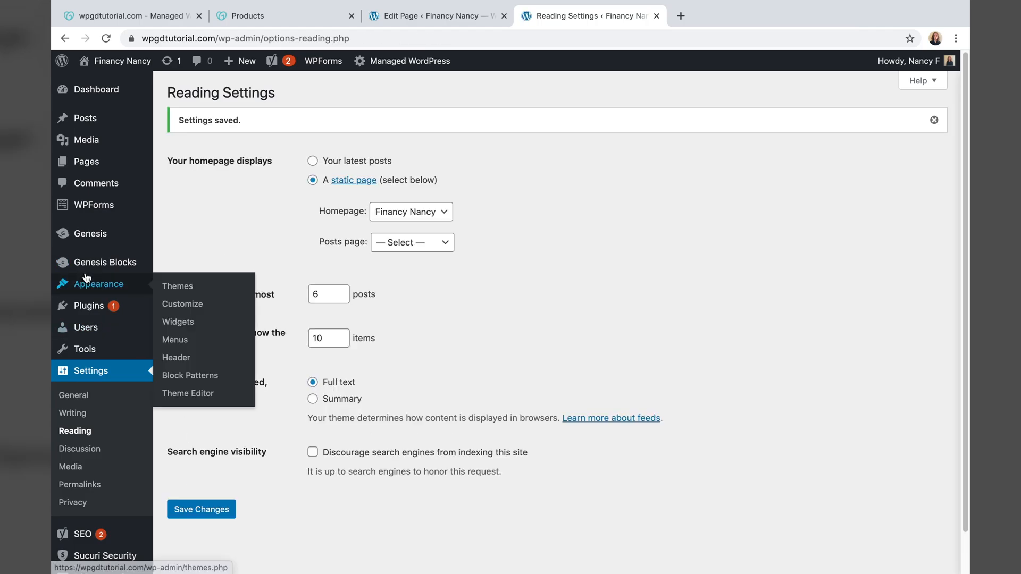
left_click(112, 63)
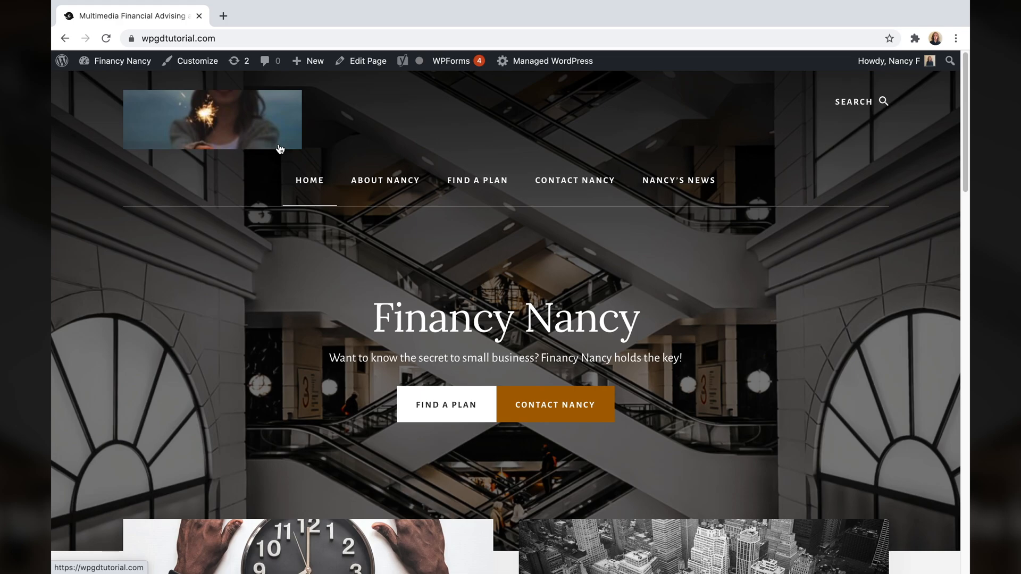
- Upload the Financy Nancy logo file as the site logo, cropping it to cover the whole image
left_click(194, 61)
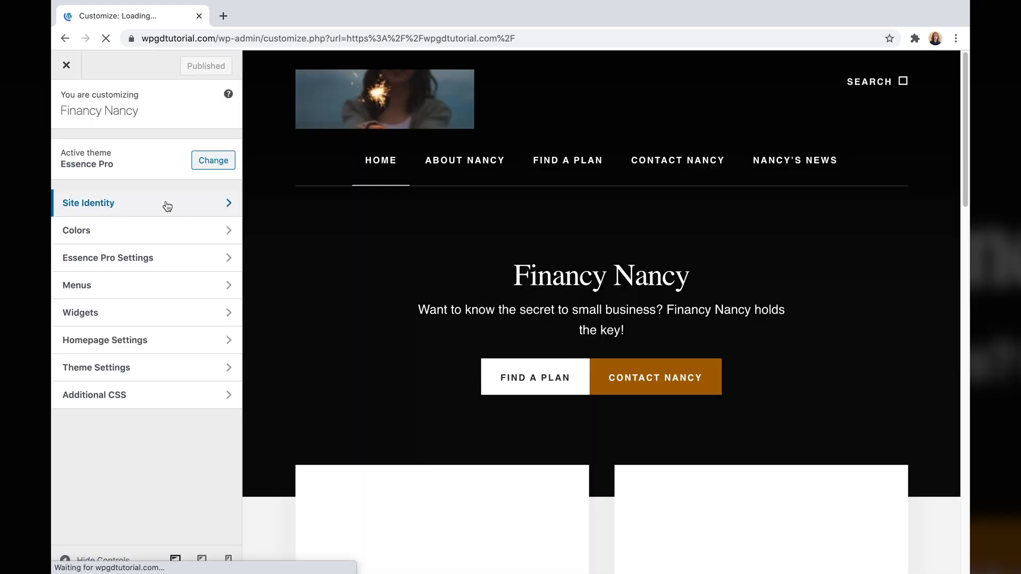
left_click(168, 207)
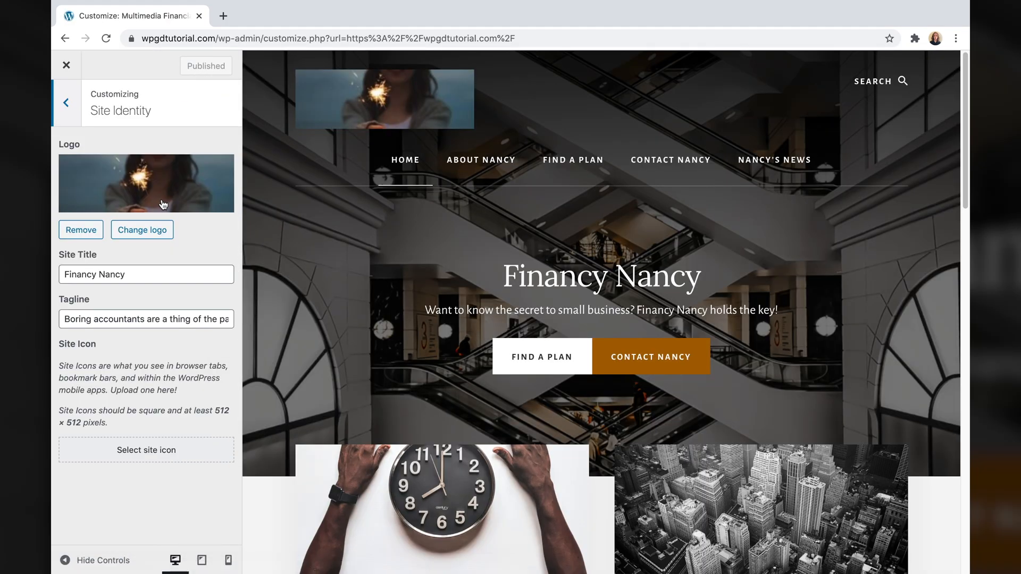
left_click(154, 232)
left_click(510, 310)
left_click(733, 273)
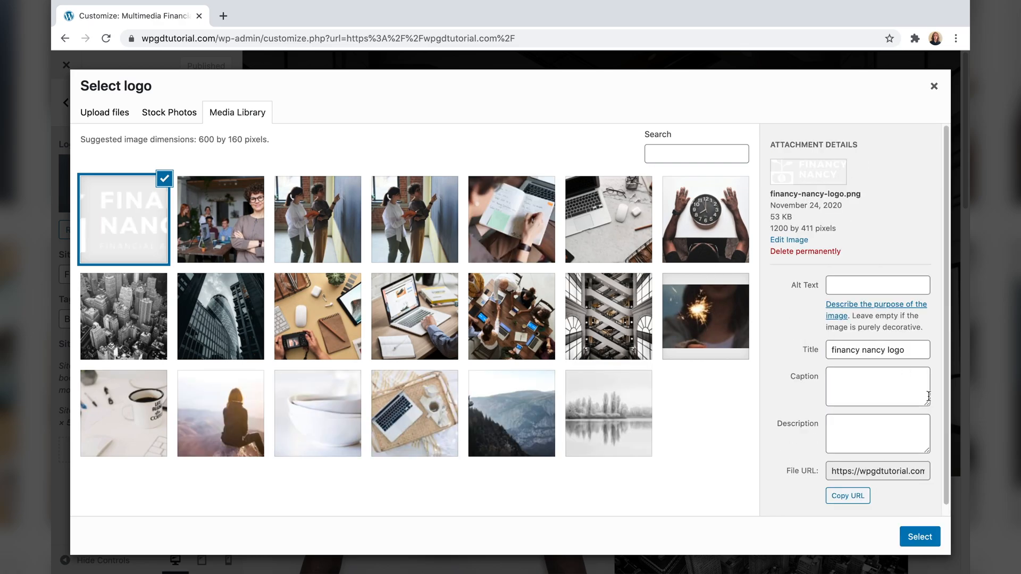
left_click(919, 536)
left_click_drag(510, 332, 510, 364)
left_click_drag(510, 134, 511, 102)
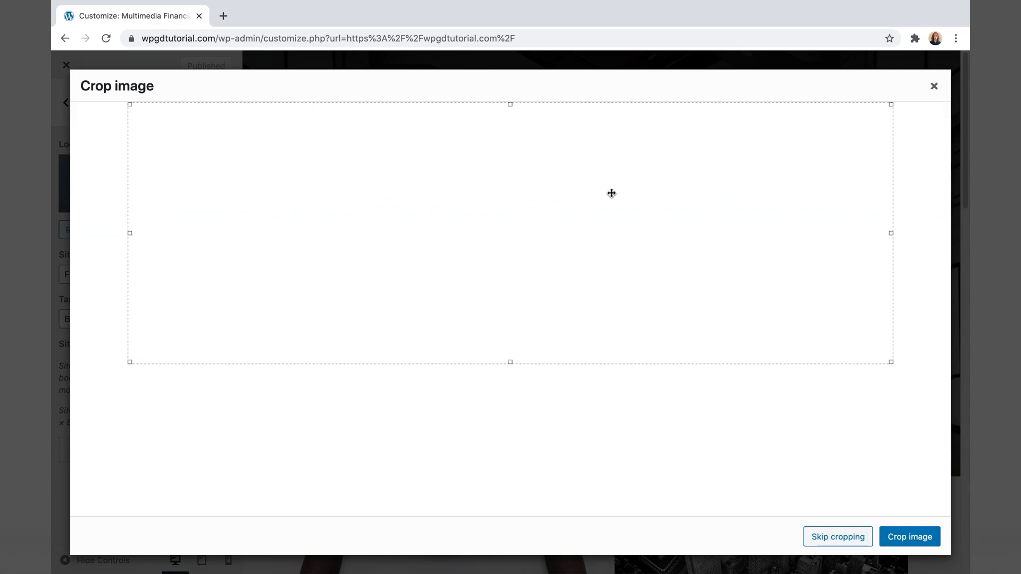
left_click(901, 537)
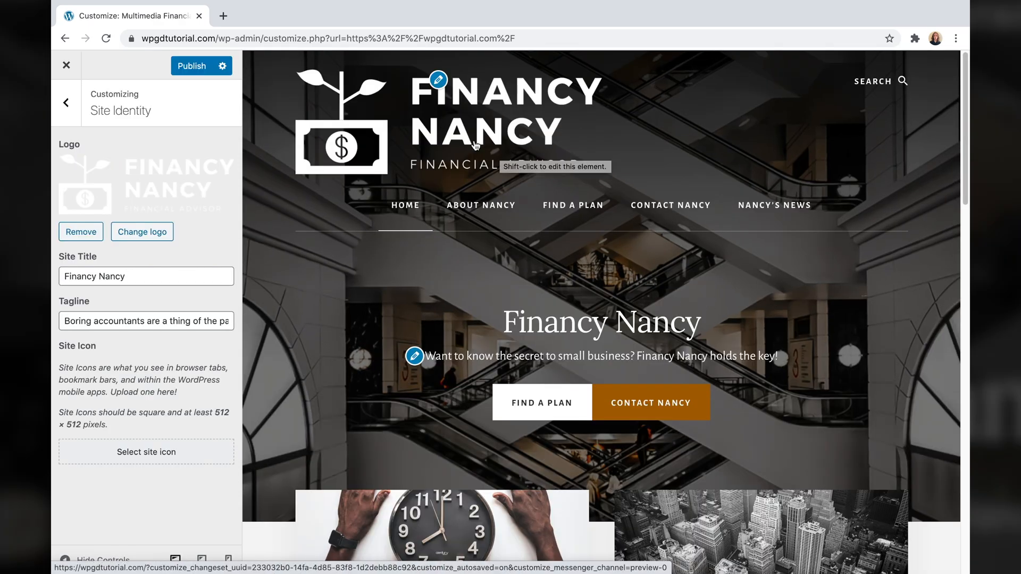
- Edit the logo image, scaling its width to 280 (280 × 96 pixels), and save it
left_click(142, 232)
left_click(140, 206)
left_click(789, 240)
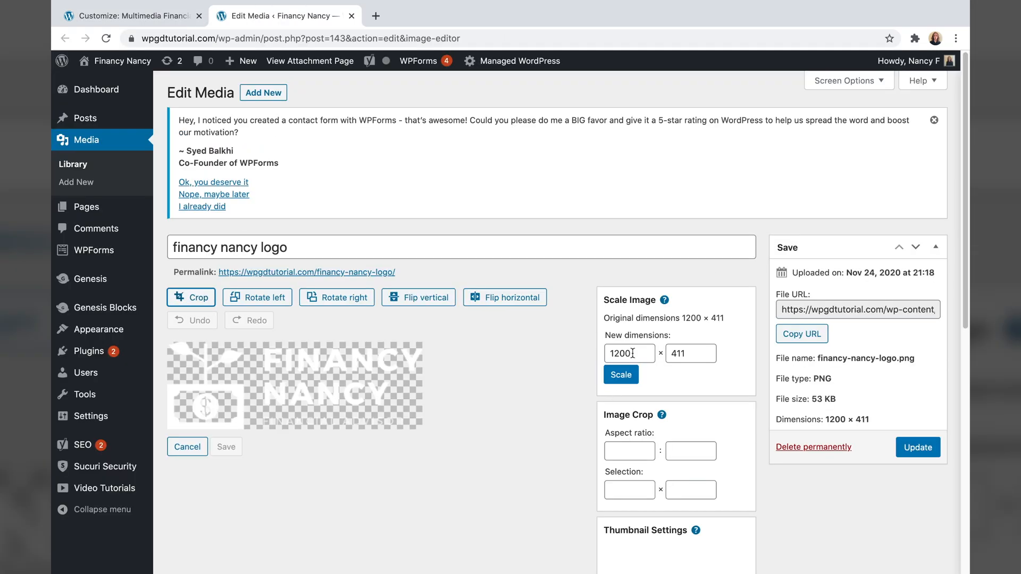
double_click(632, 353)
type("280")
left_click(621, 374)
left_click(918, 447)
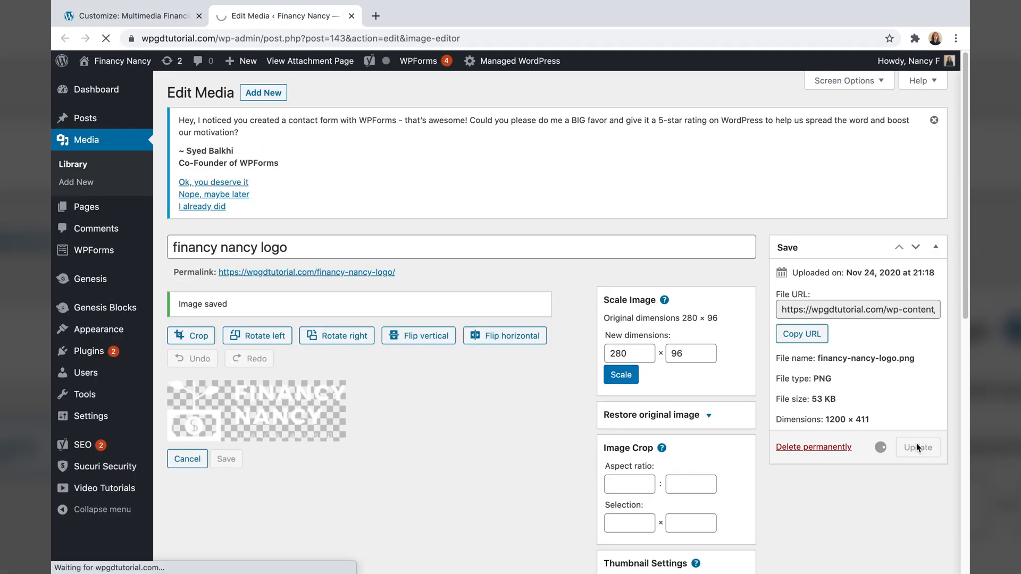
- Set the resized 280 × 96 logo as the site logo, publish it, and close the Customizer
left_click(122, 60)
left_click(189, 60)
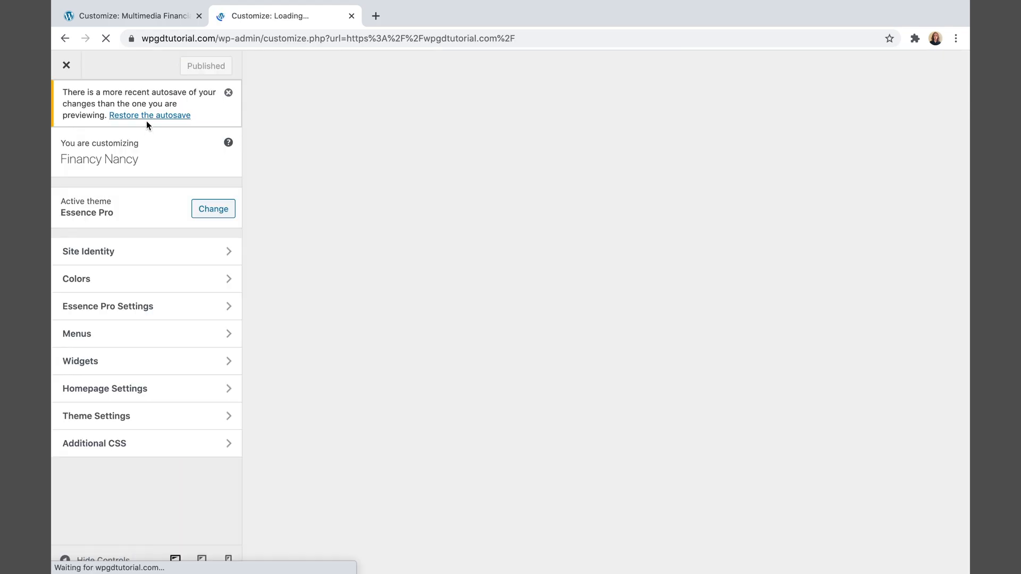
left_click(148, 116)
left_click(150, 202)
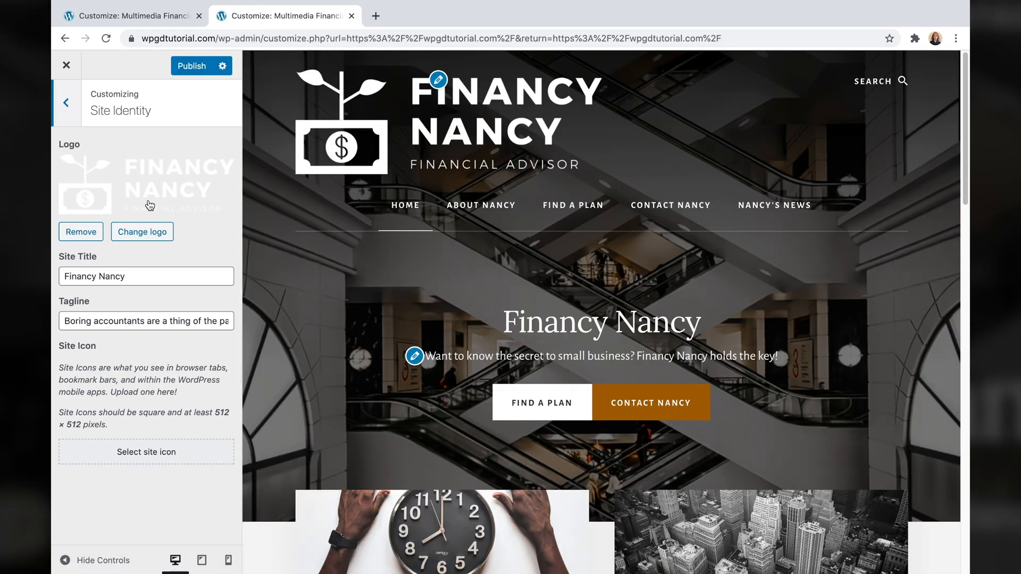
left_click(142, 232)
left_click(237, 112)
left_click_drag(772, 158, 766, 243)
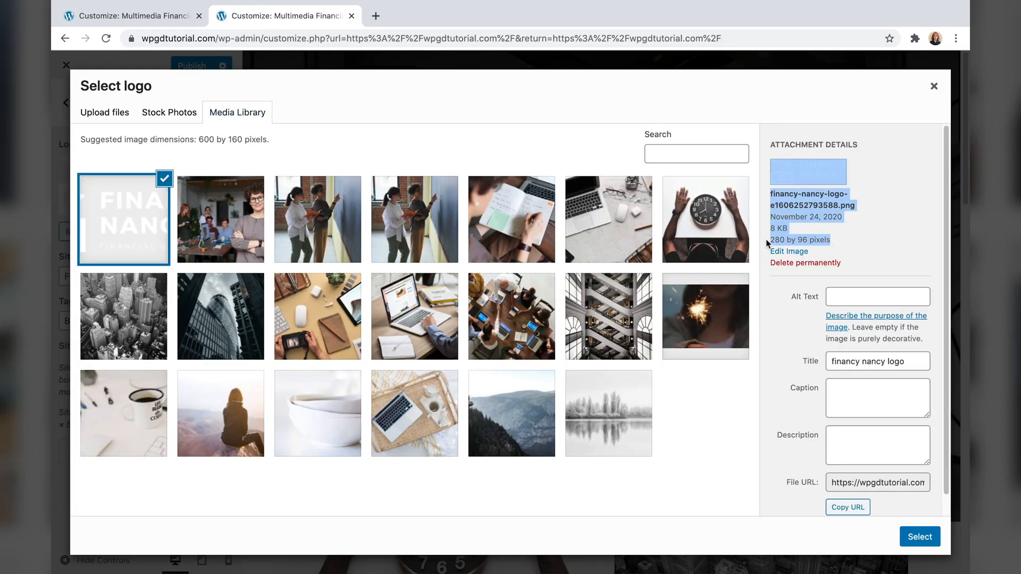
left_click(918, 536)
left_click(911, 534)
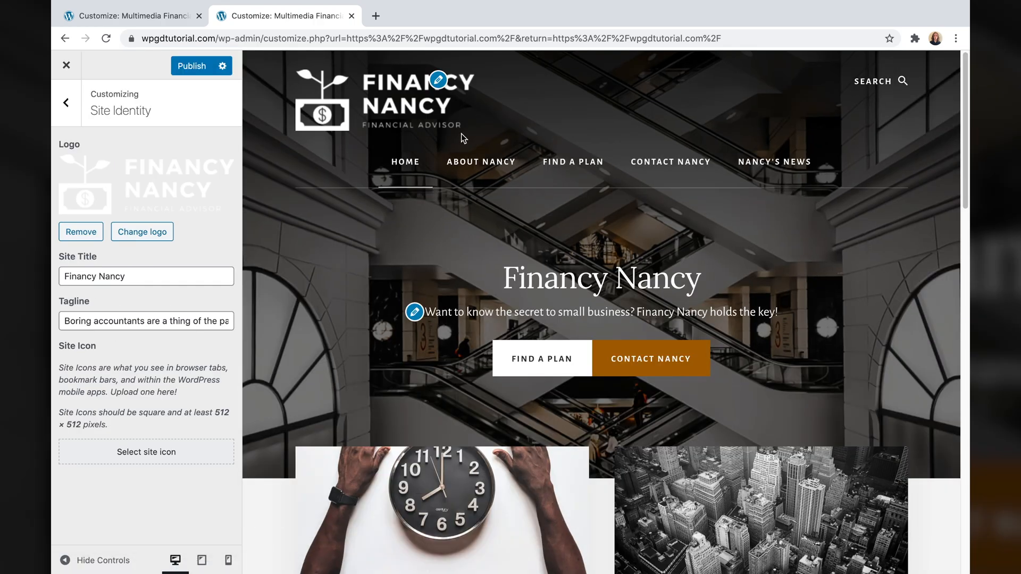
left_click(193, 66)
left_click(66, 66)
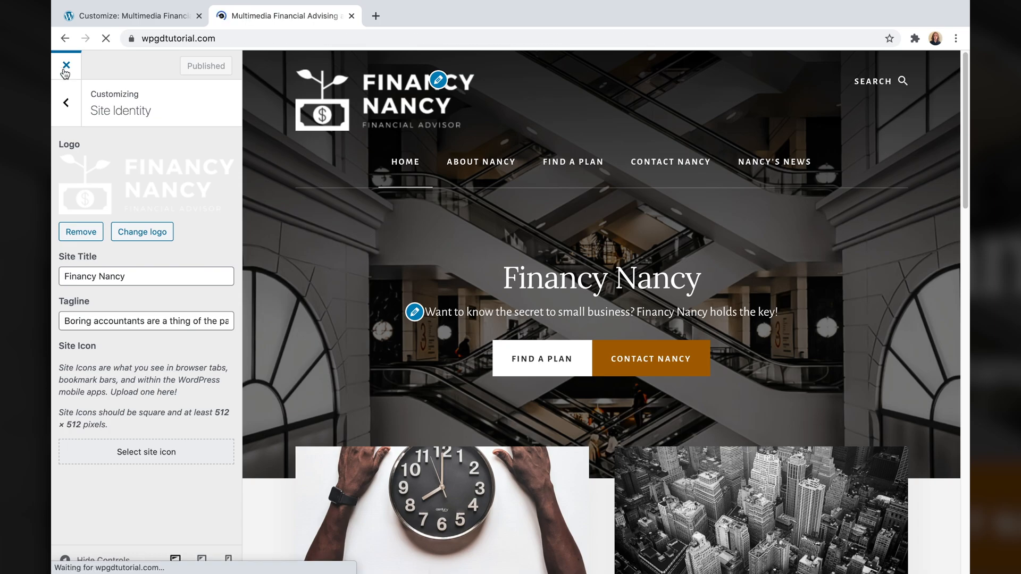